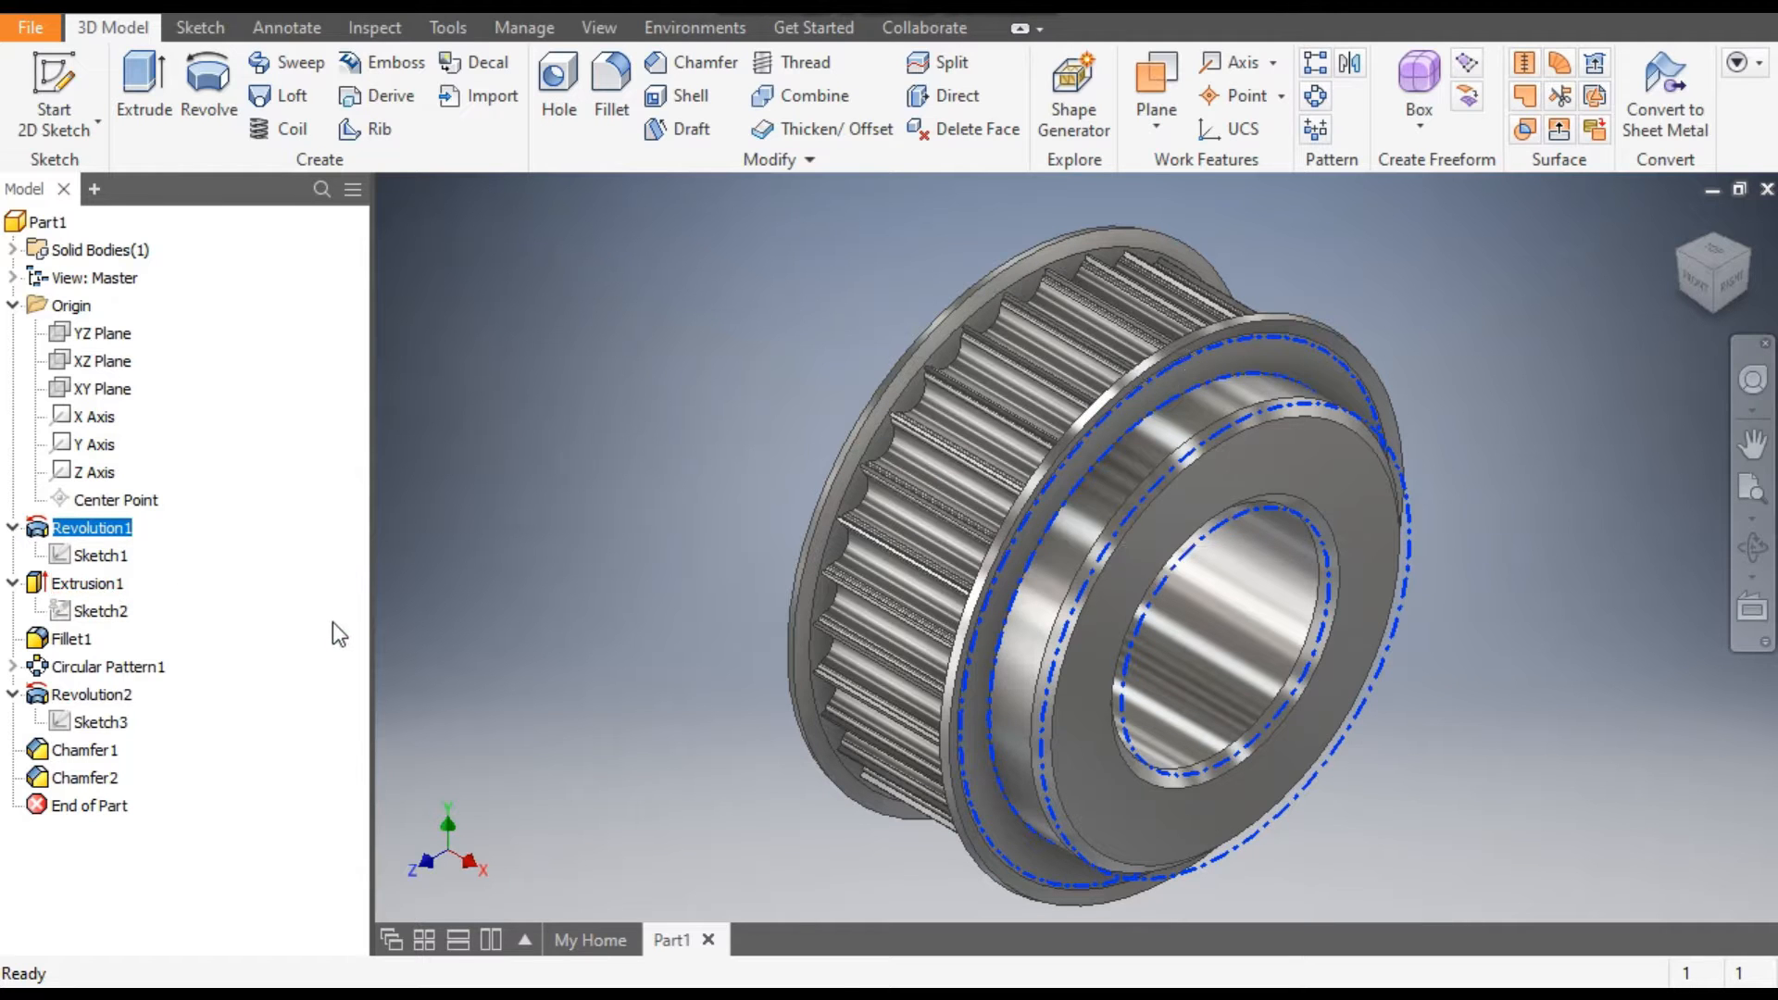
left_click(122, 673)
left_click(246, 654)
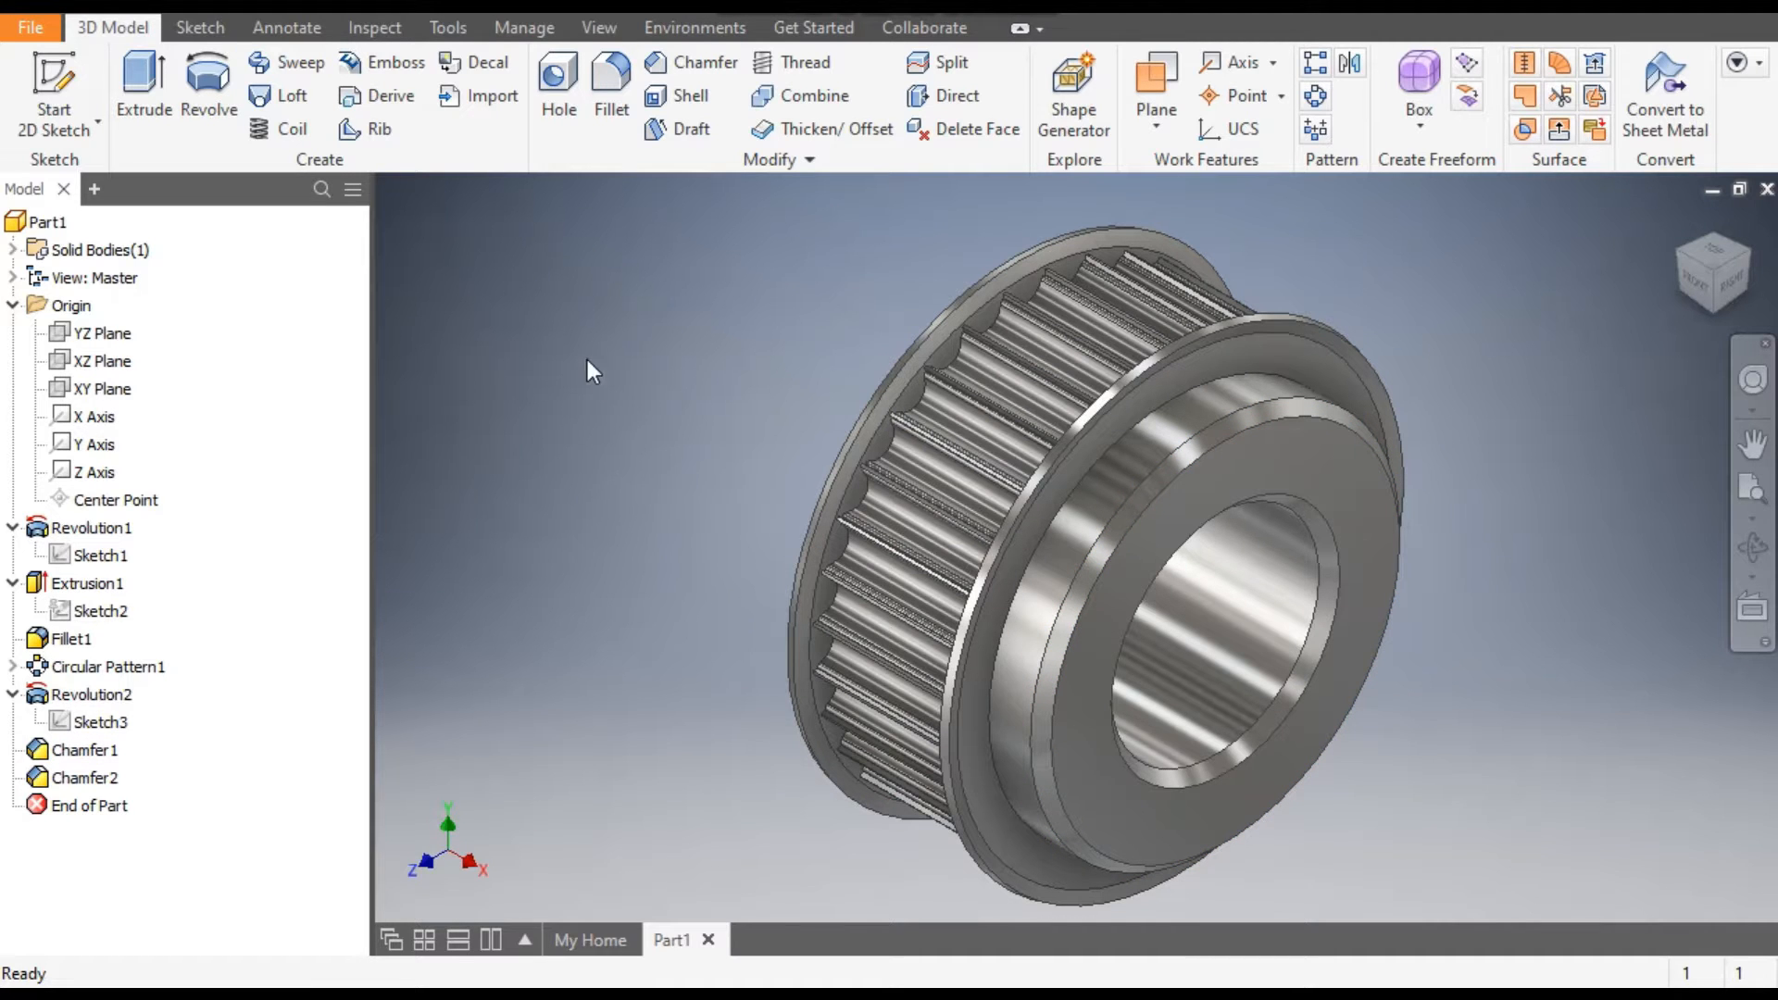
Create a new part from the metric Standard (mm).ipt template and start a 2D sketch on the XY Plane.
left_click(55, 6)
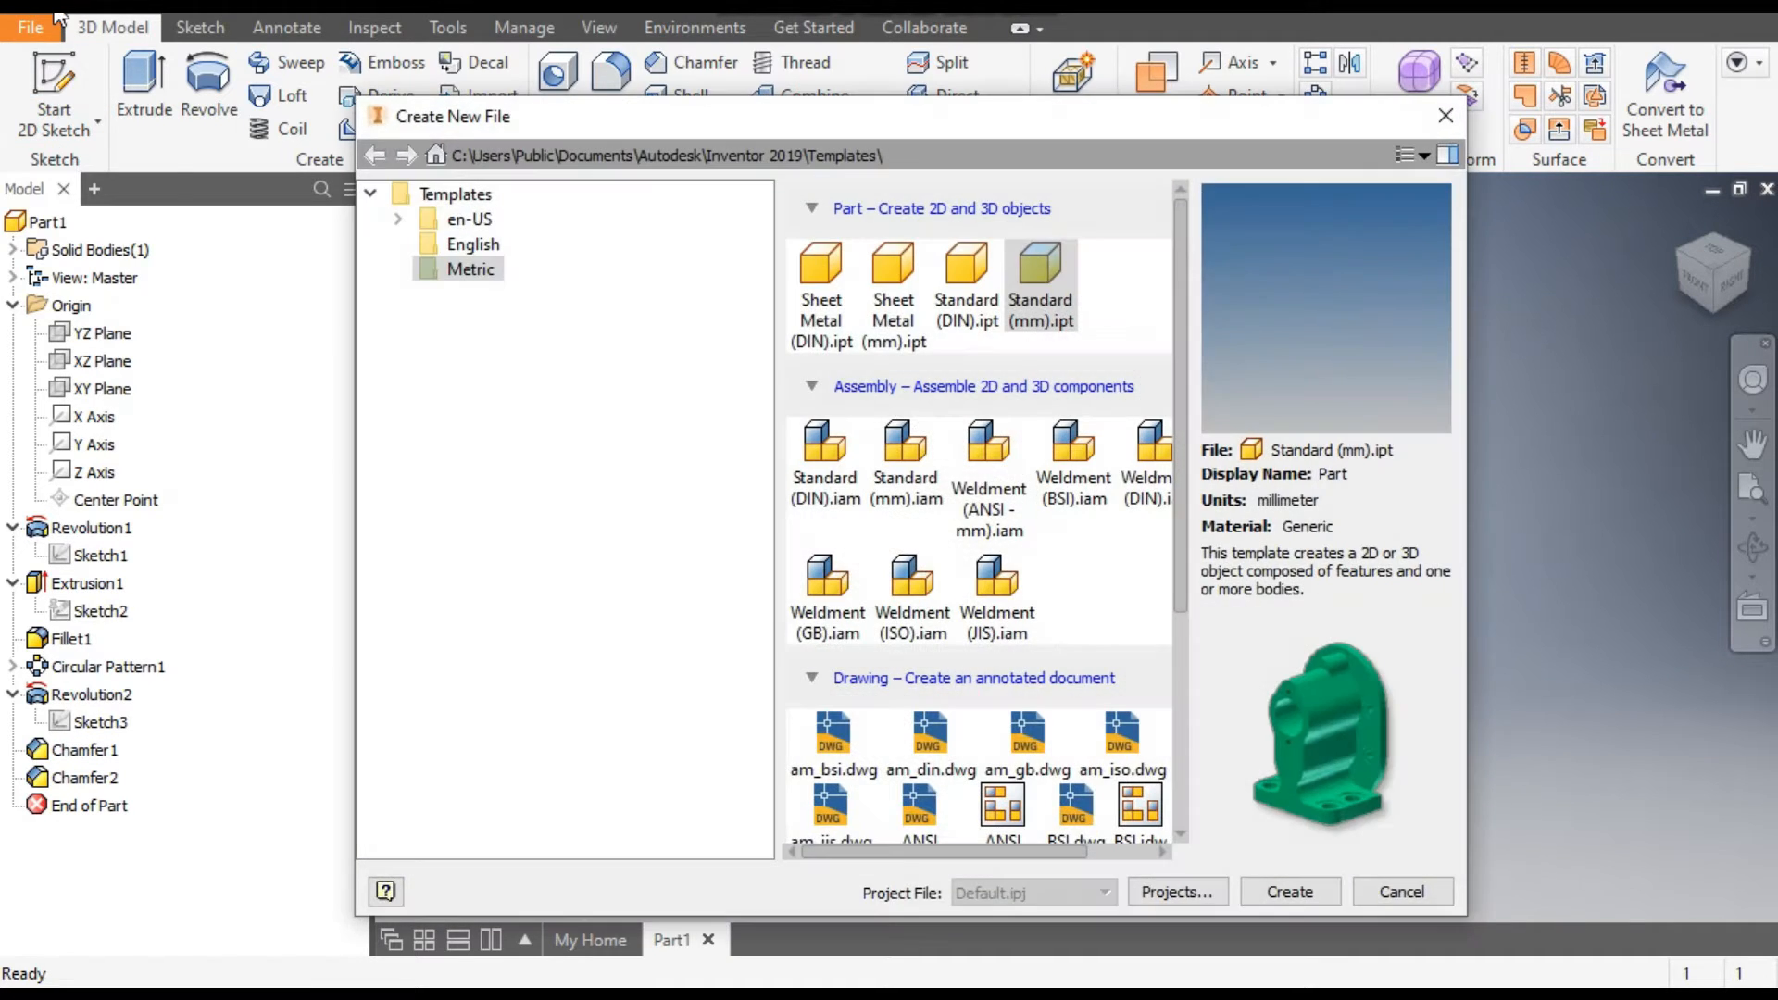
double_click(1046, 264)
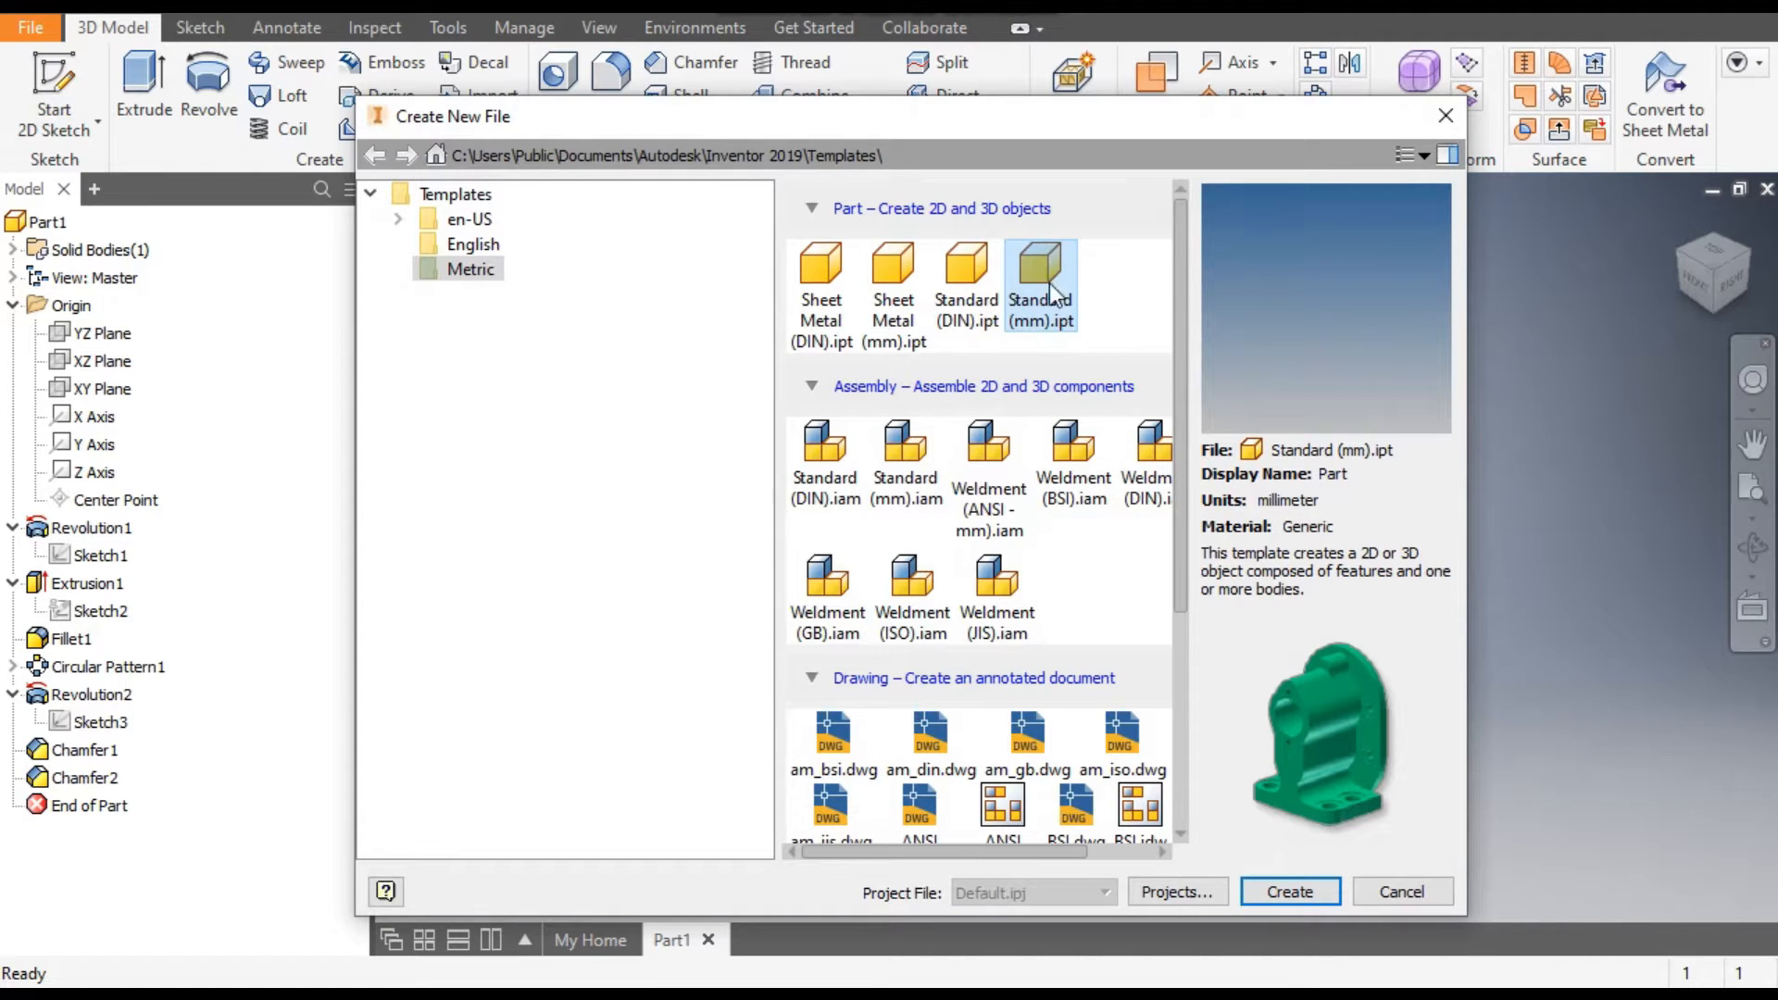
left_click(1307, 893)
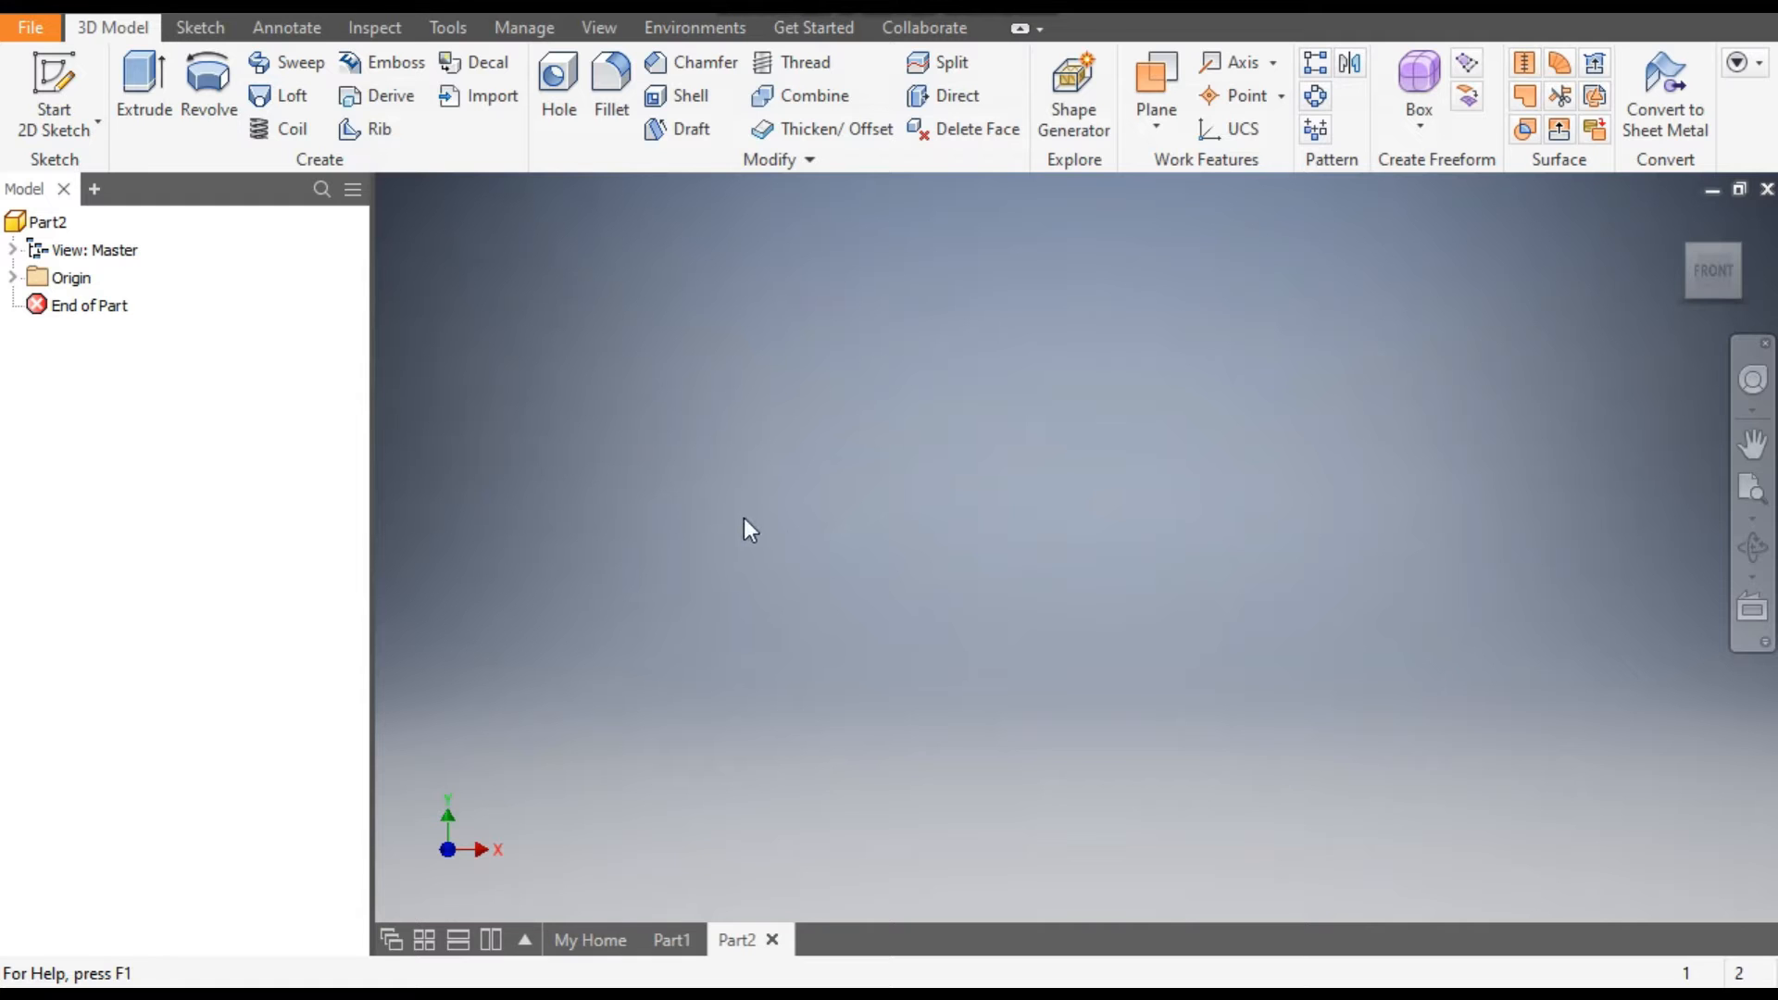
left_click(57, 88)
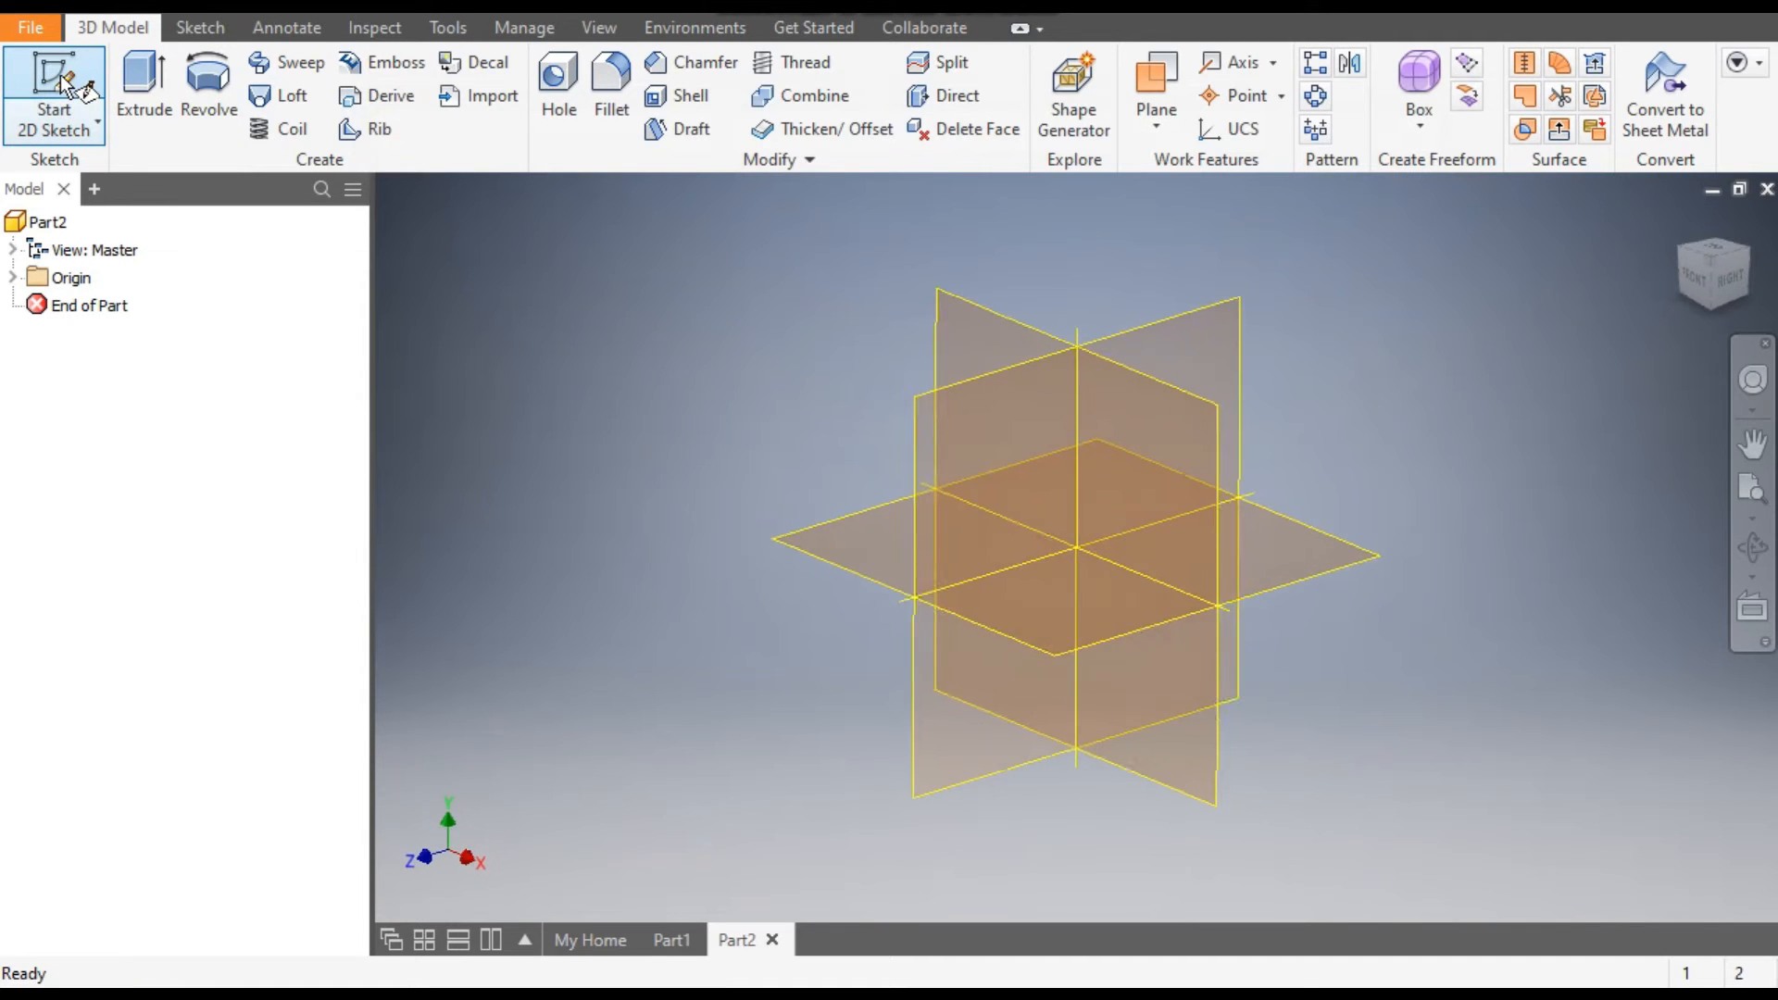
left_click(974, 306)
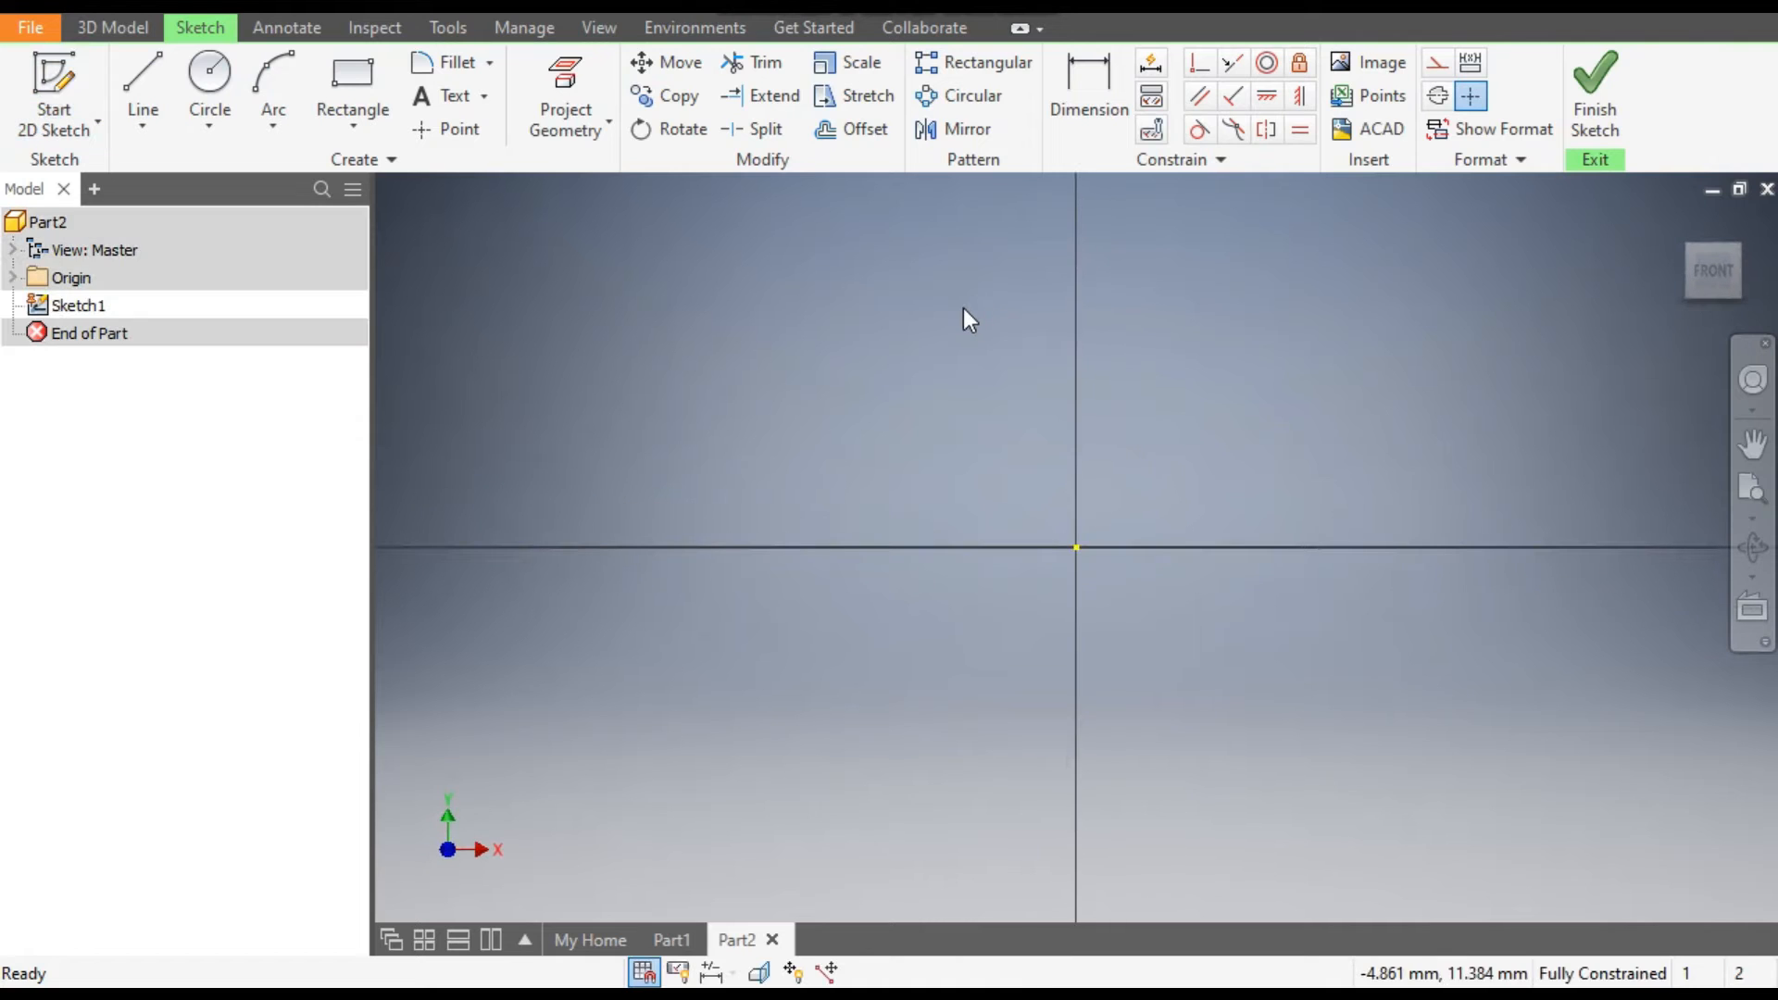
Draw a closed six-line stepped profile above the origin, about 19 mm long and 6.3 mm high at the vertical axis, with a lower step at the far end.
left_click(135, 70)
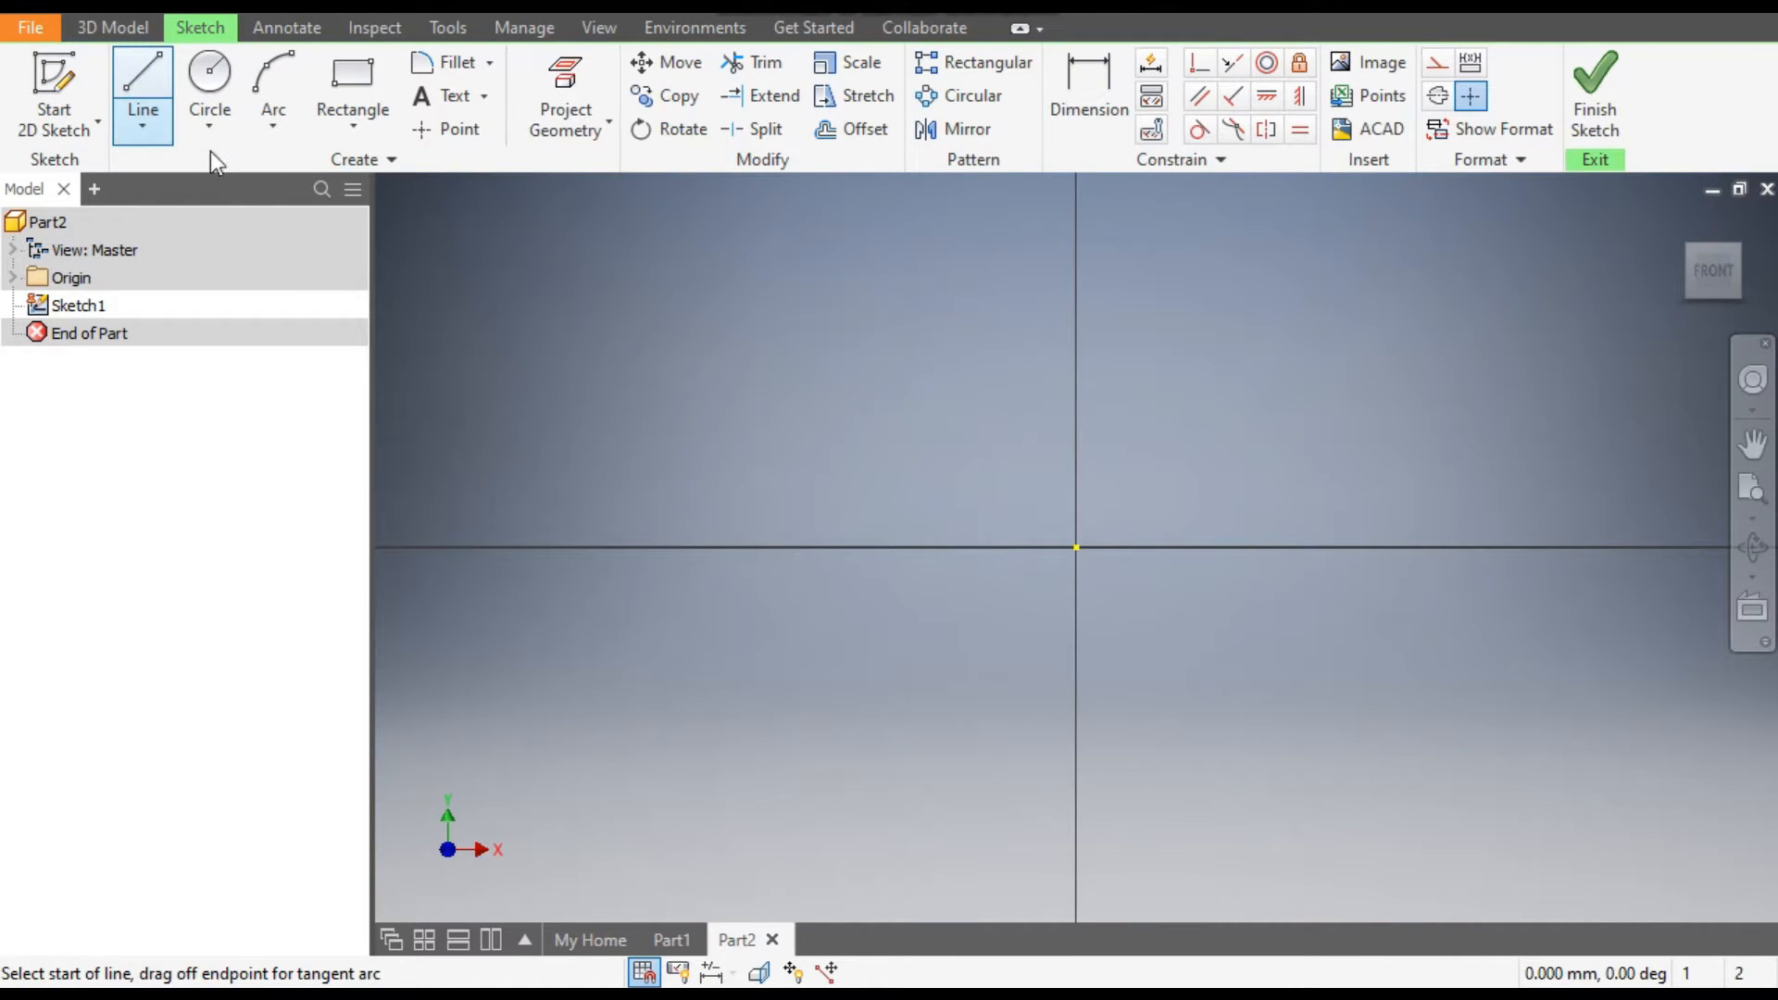
left_click(1077, 279)
left_click(1077, 416)
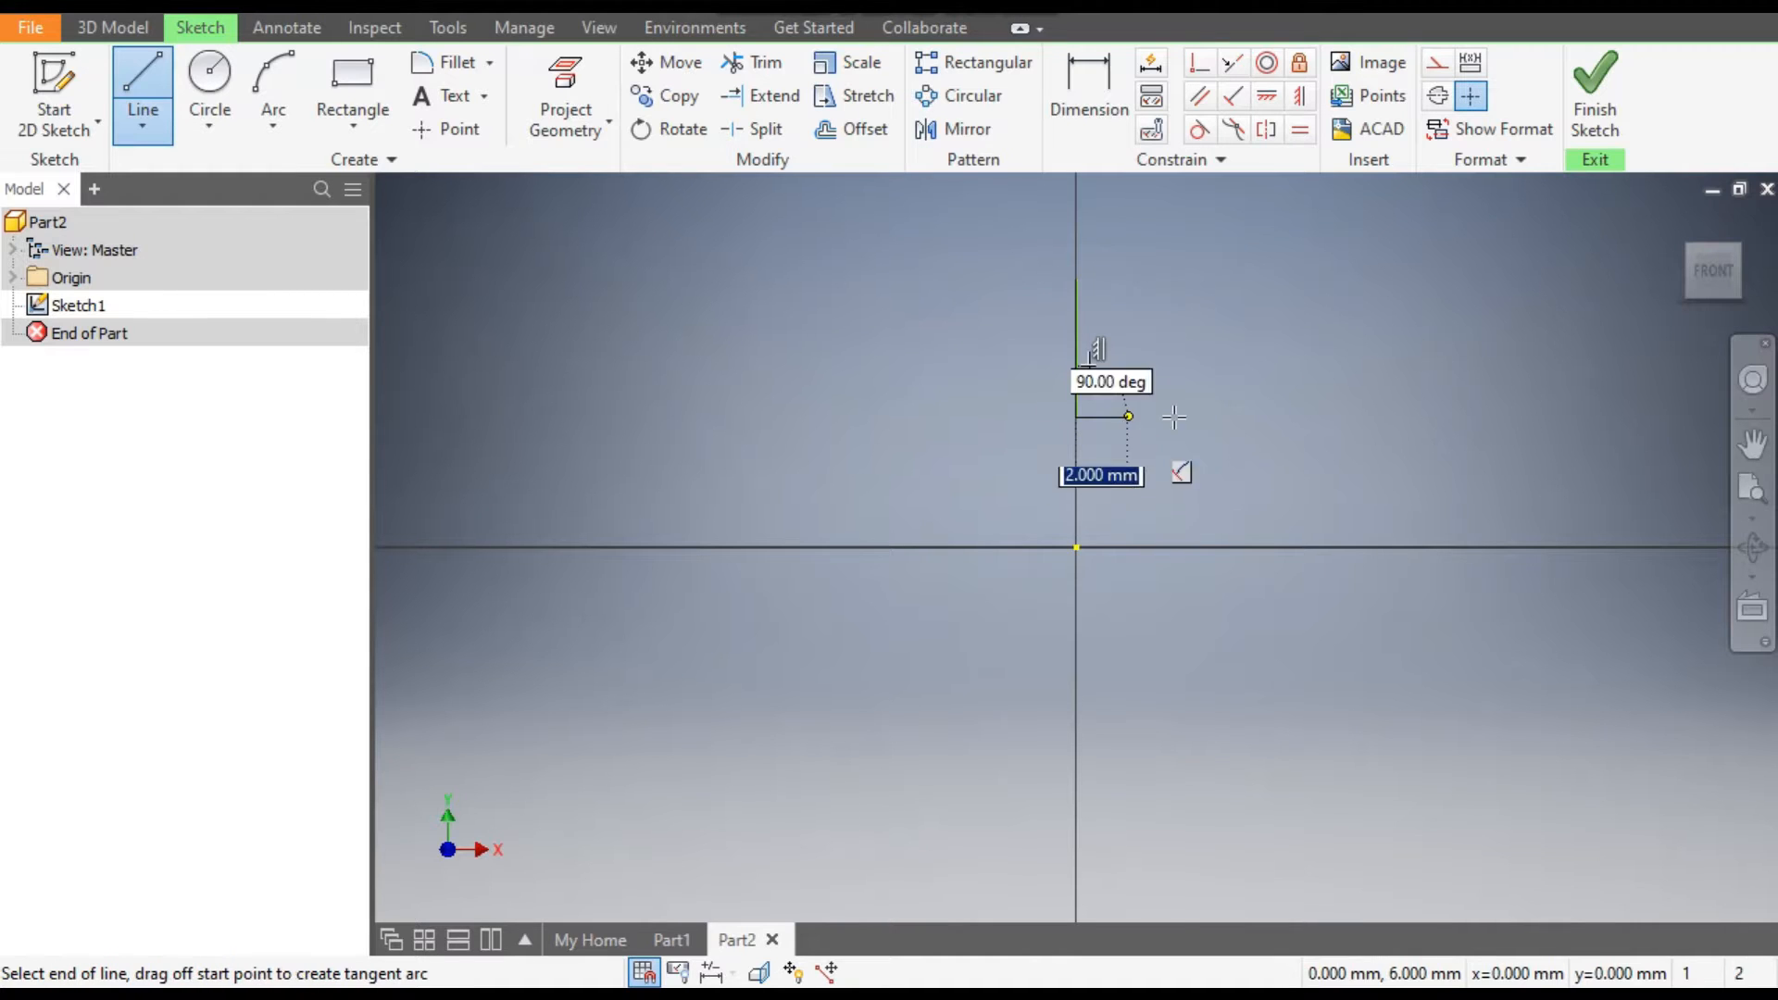
left_click(1488, 418)
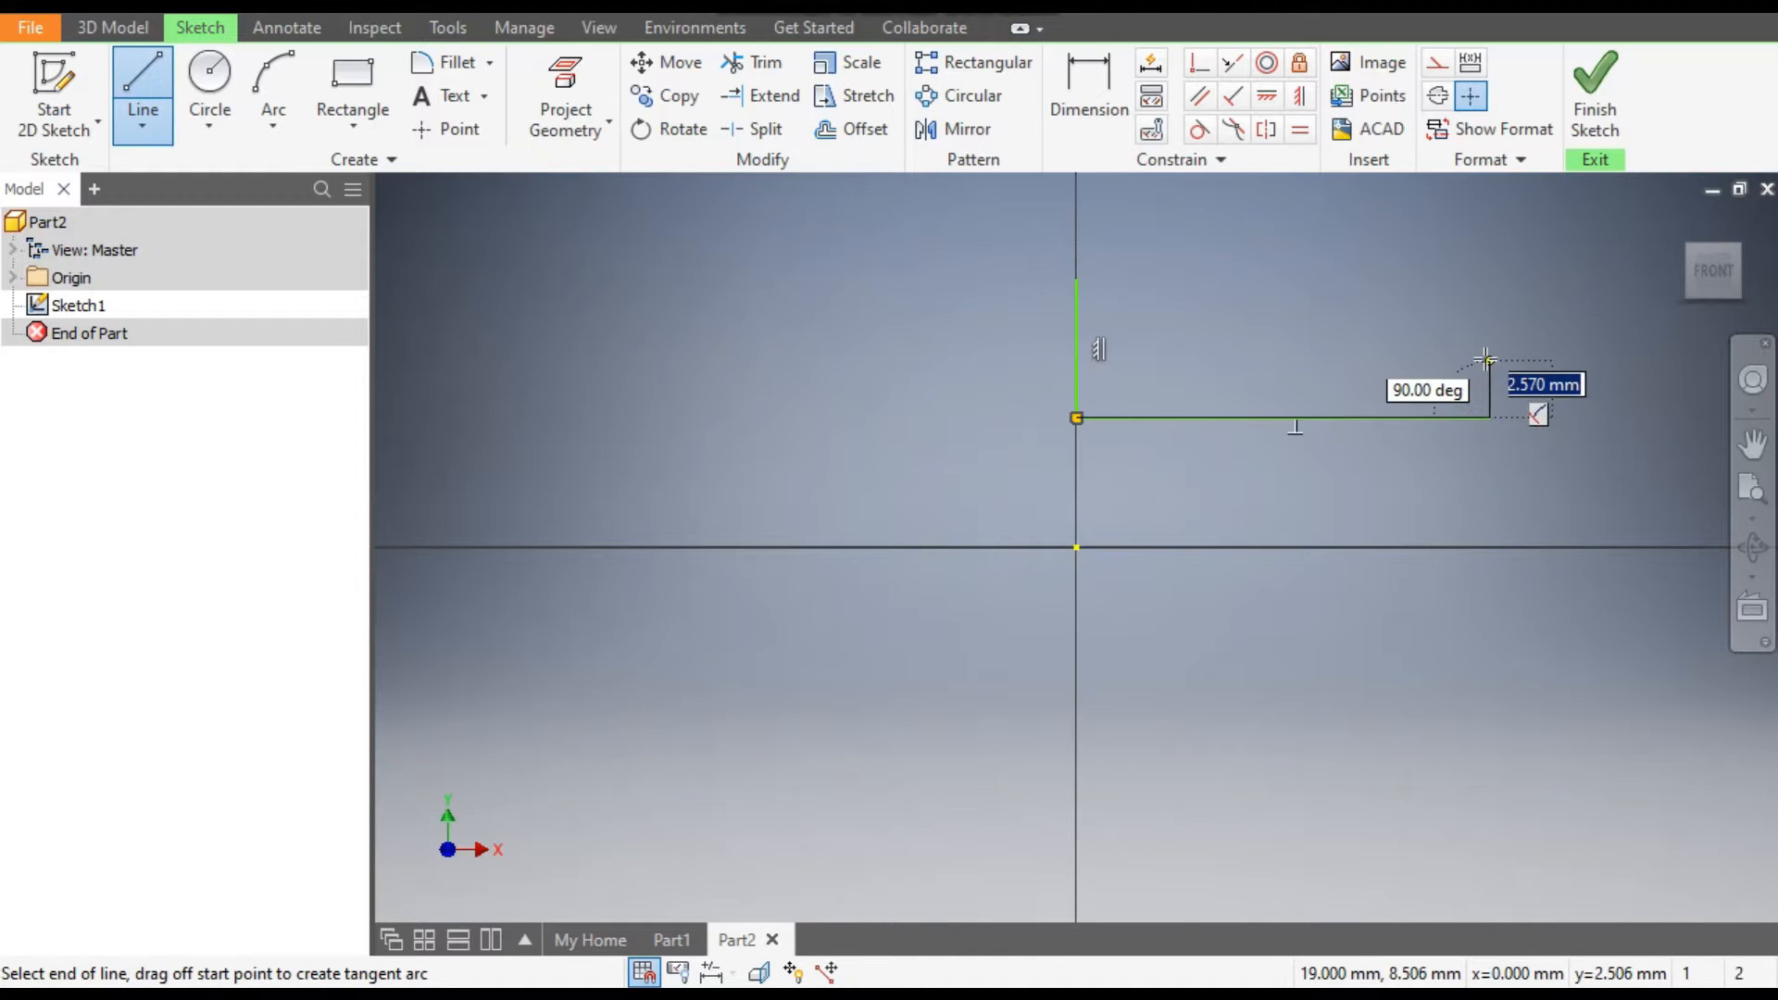
left_click(1487, 353)
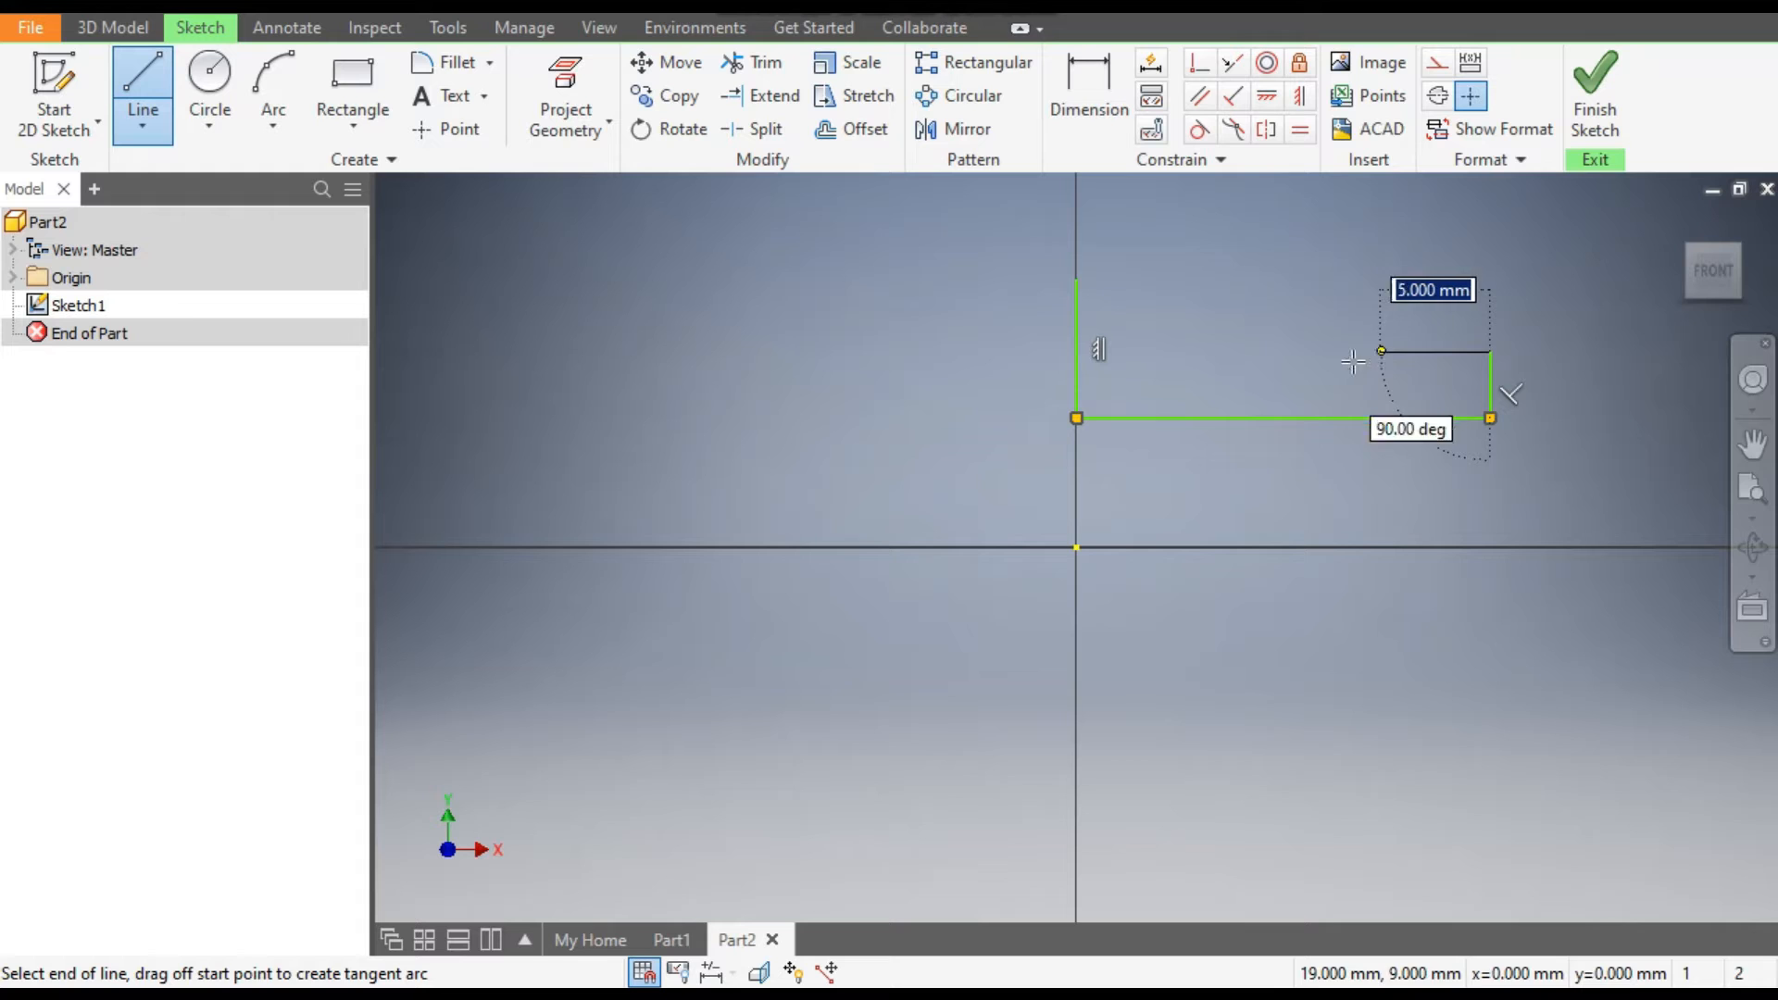
left_click(1337, 278)
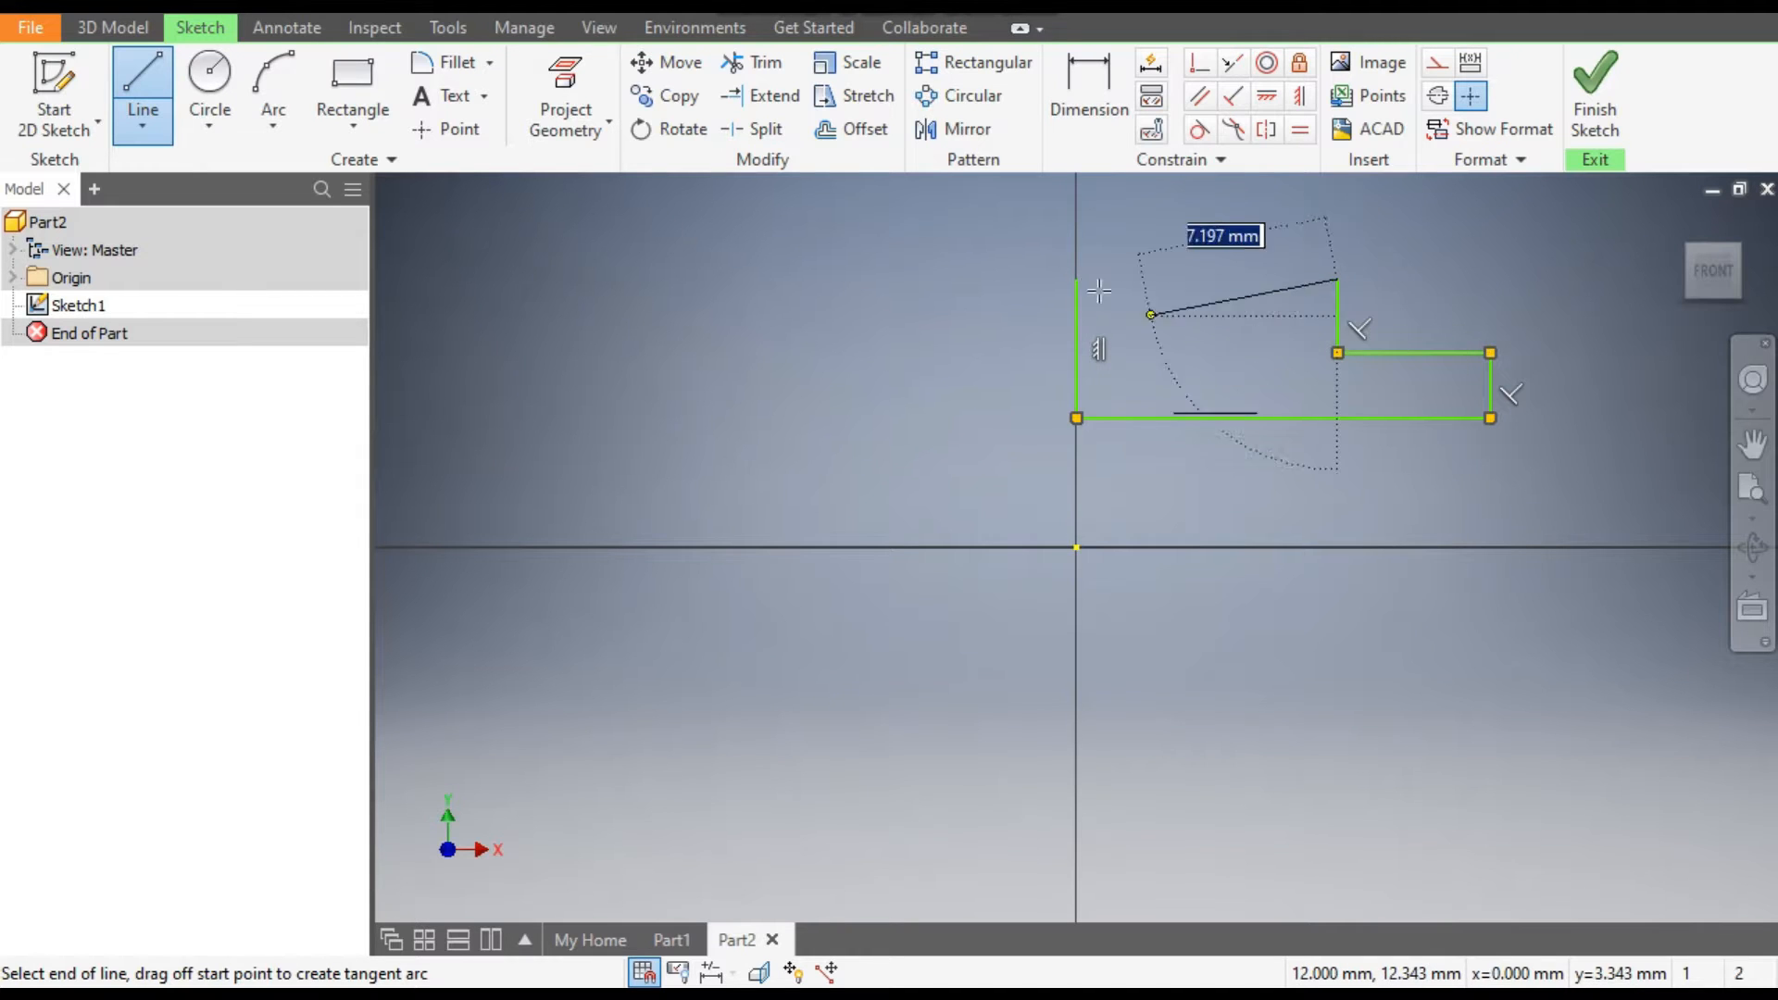
left_click(1076, 279)
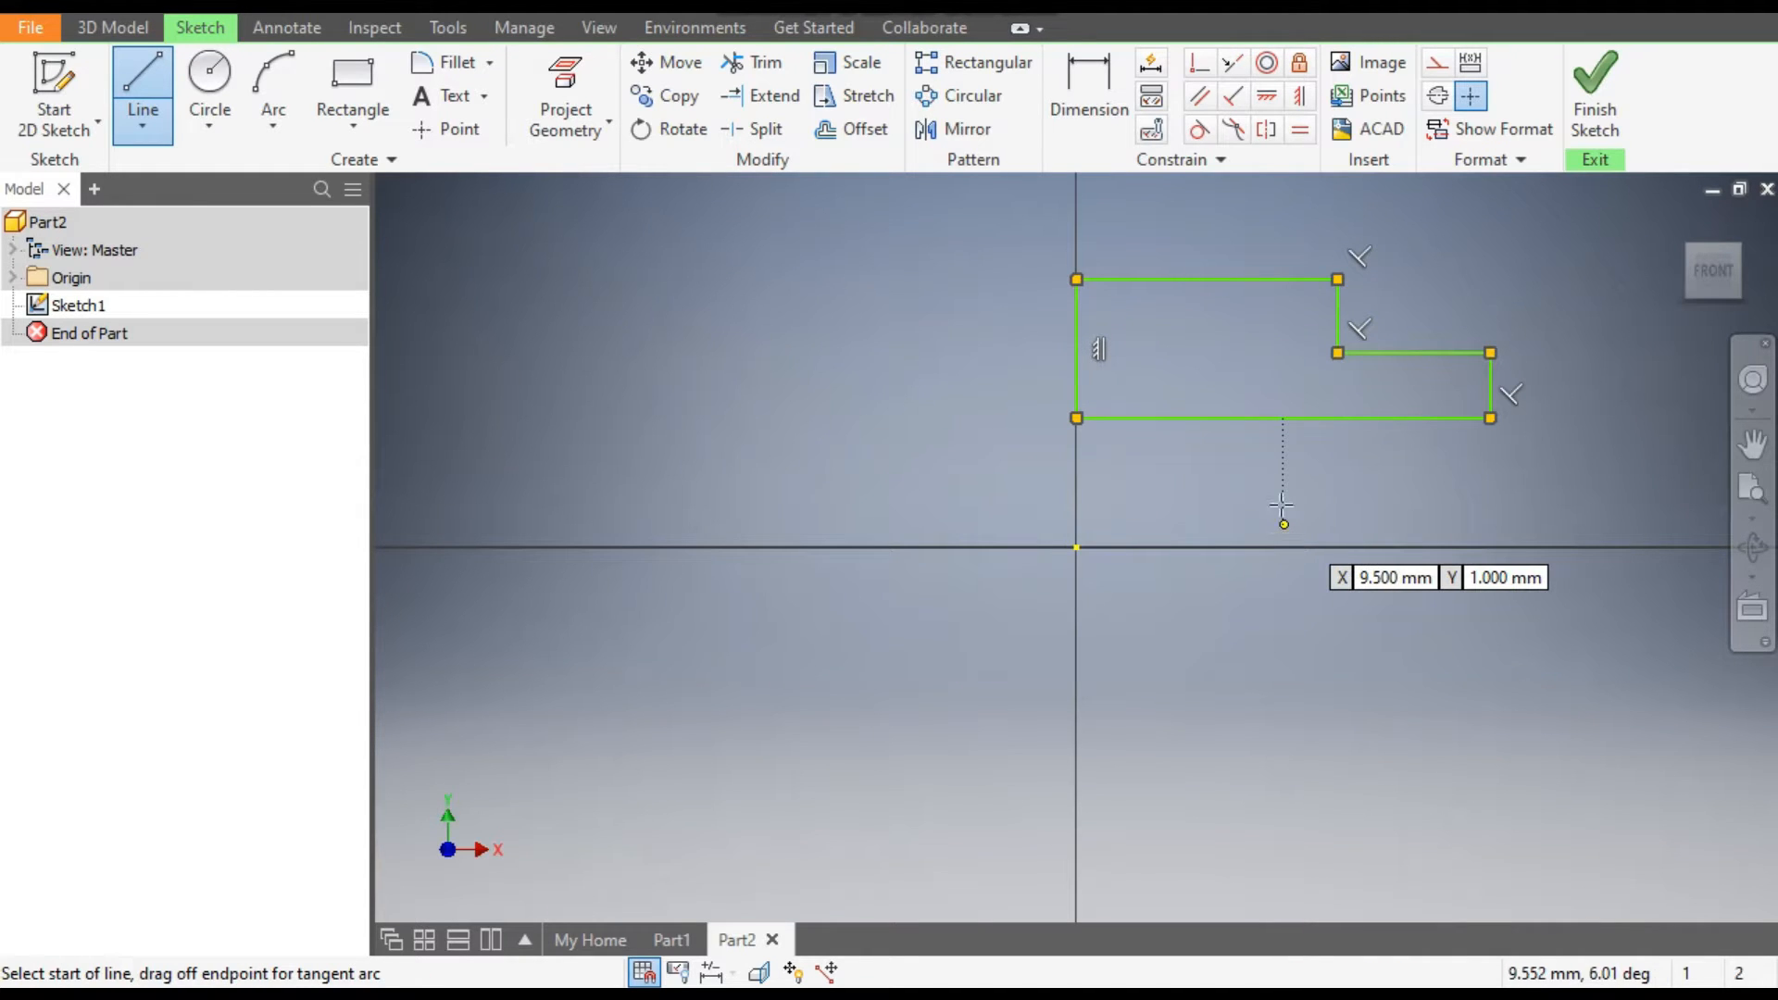
Dimension the profile's tall vertical edge to 21 mm and its upper horizontal edge to 30 mm.
left_click(1113, 104)
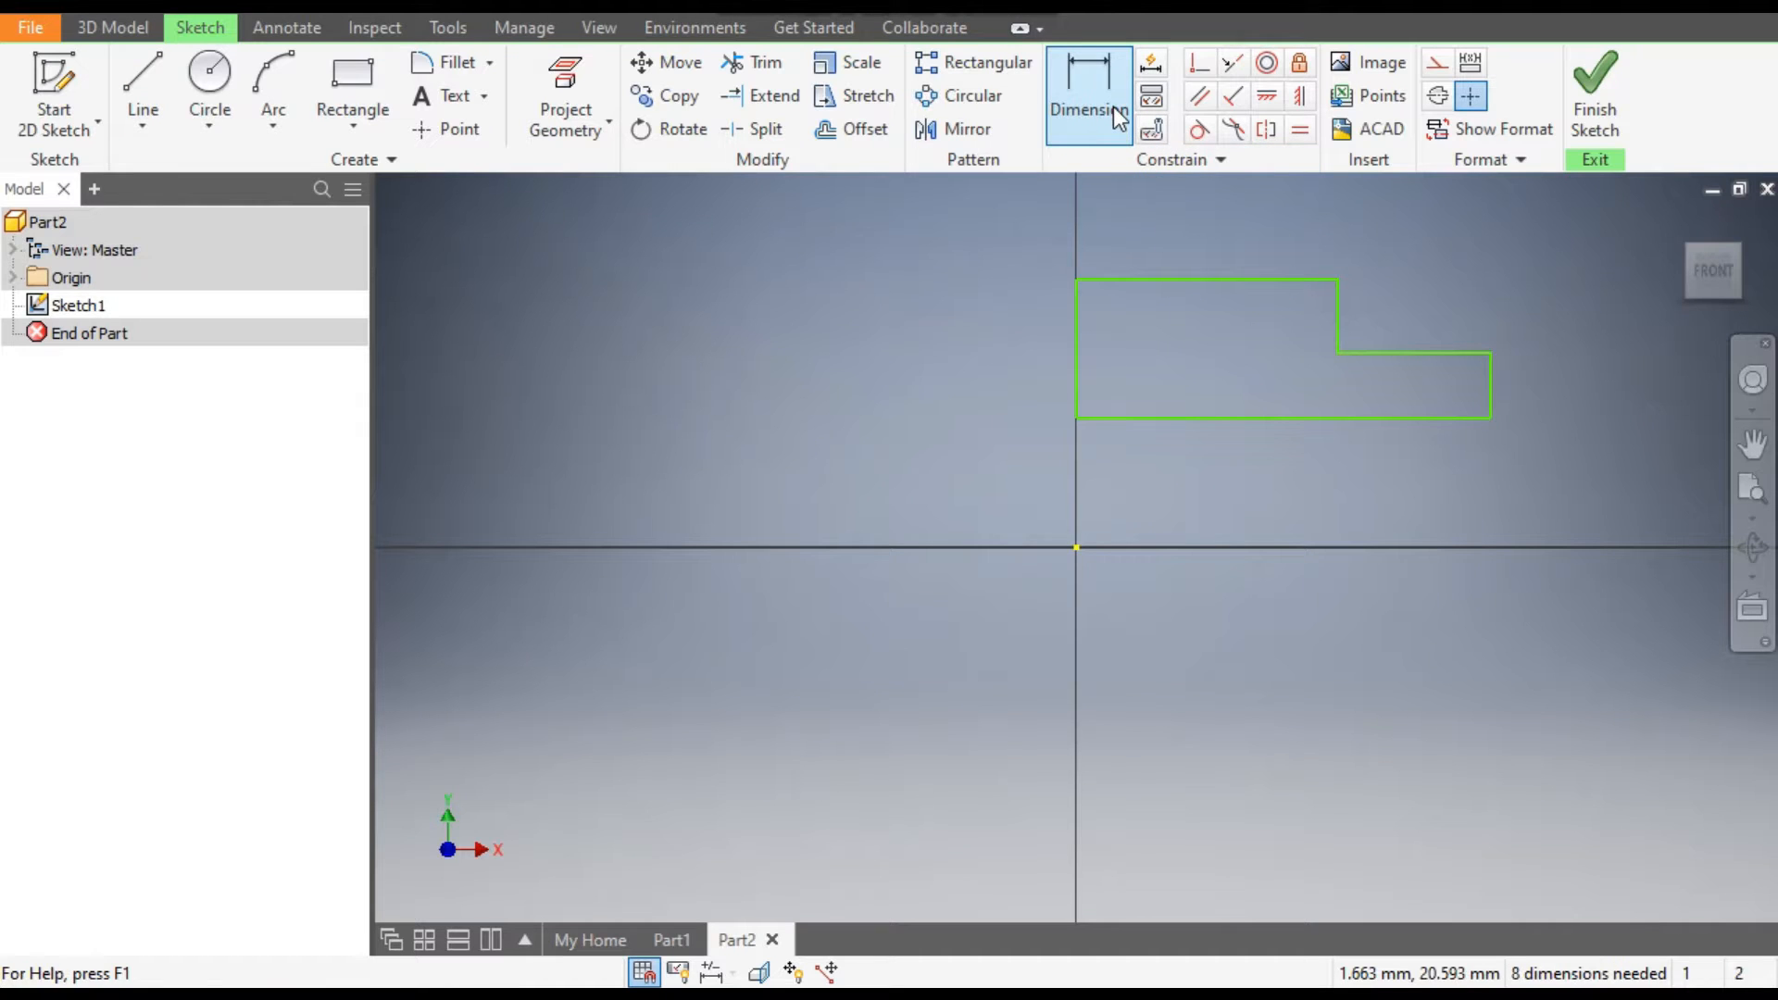
left_click(1079, 393)
left_click(1011, 387)
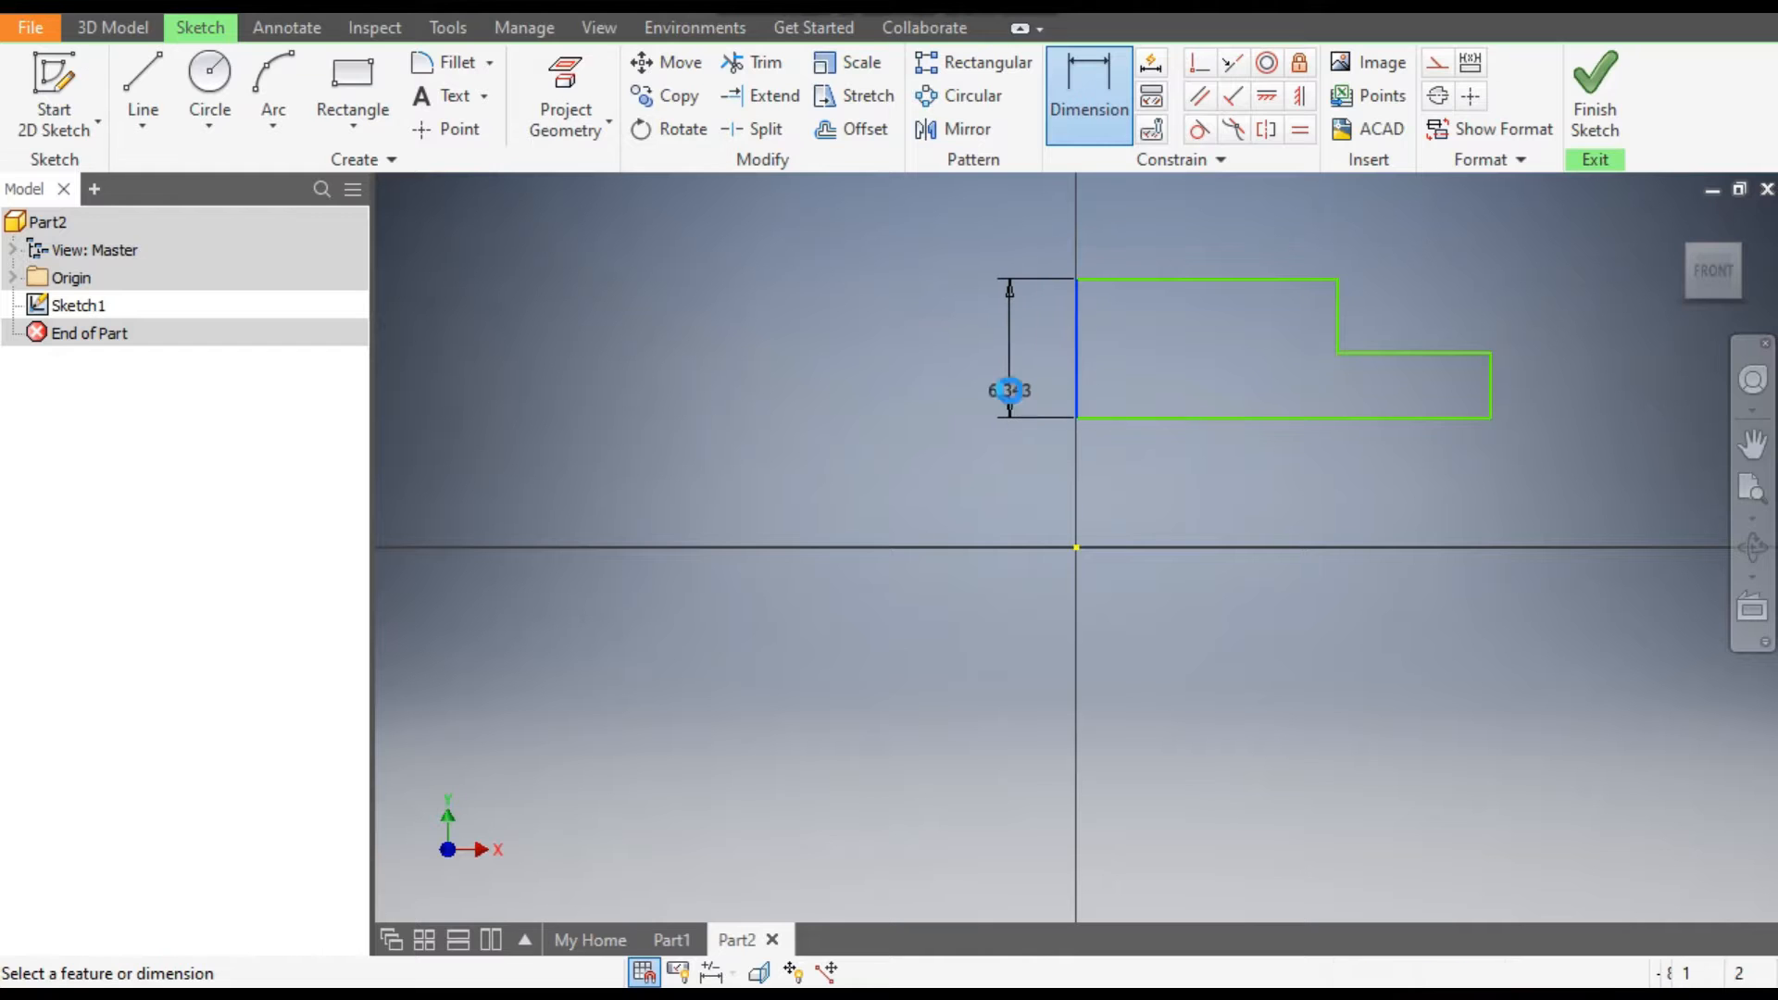
type("21")
key("Return")
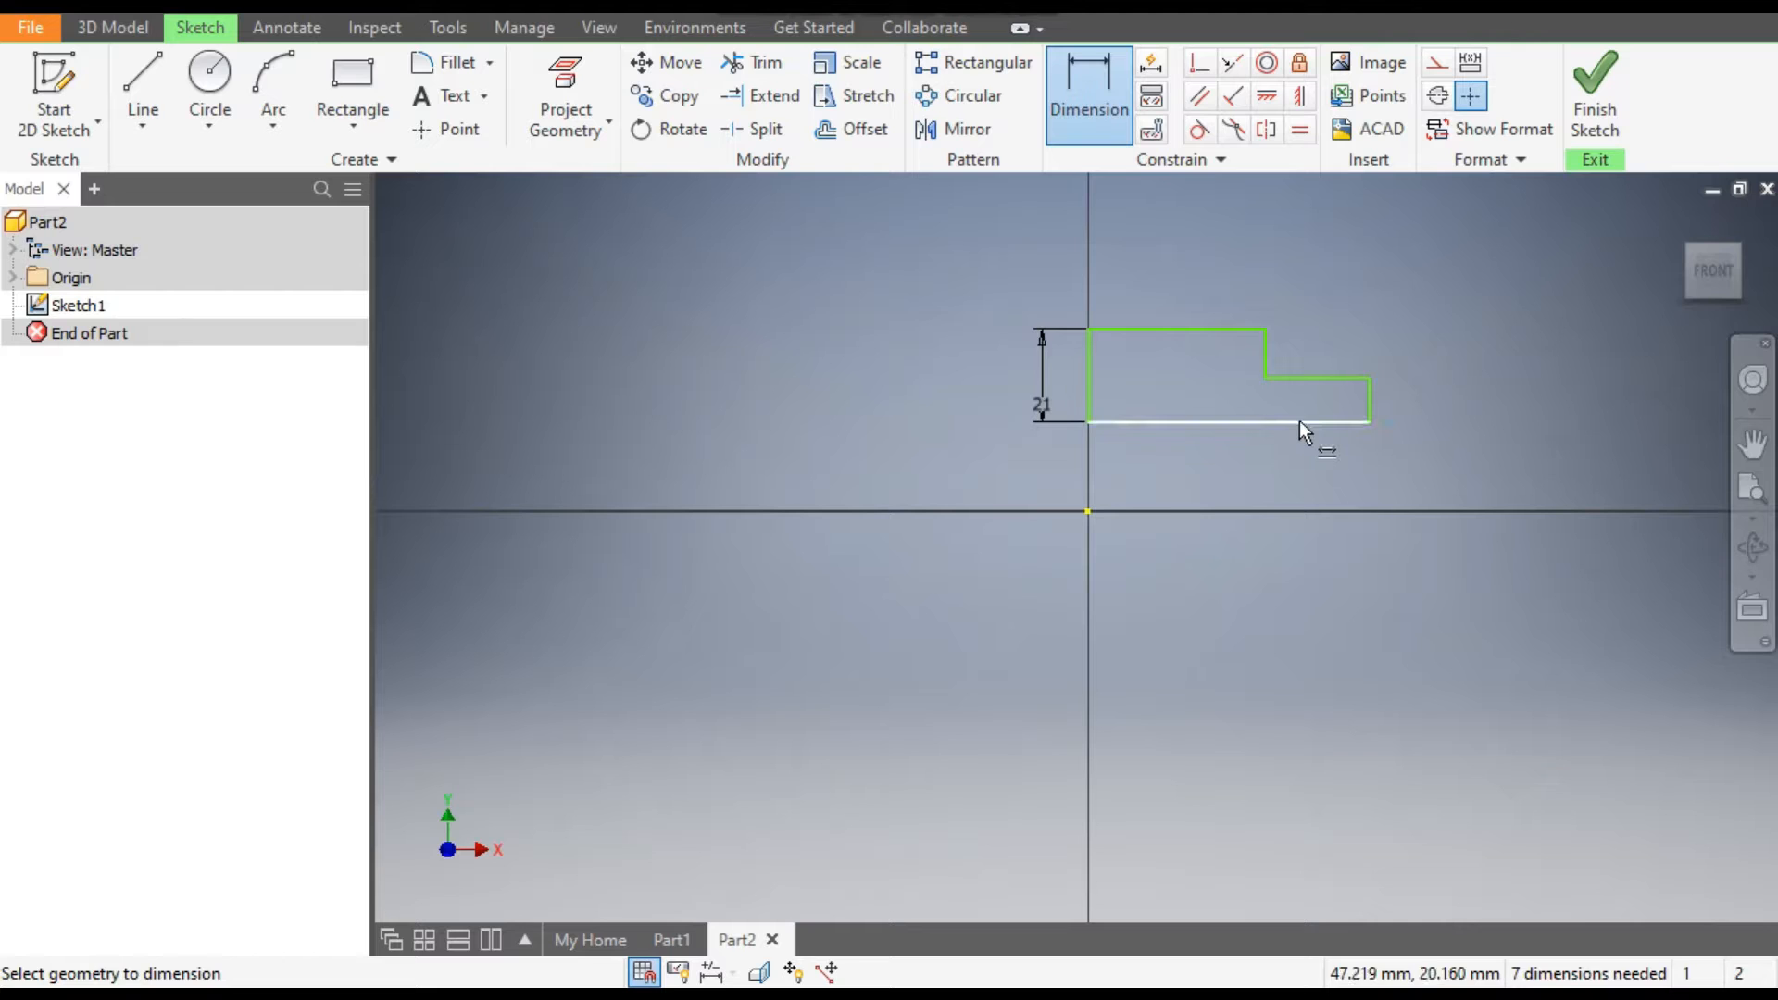
left_click(1213, 330)
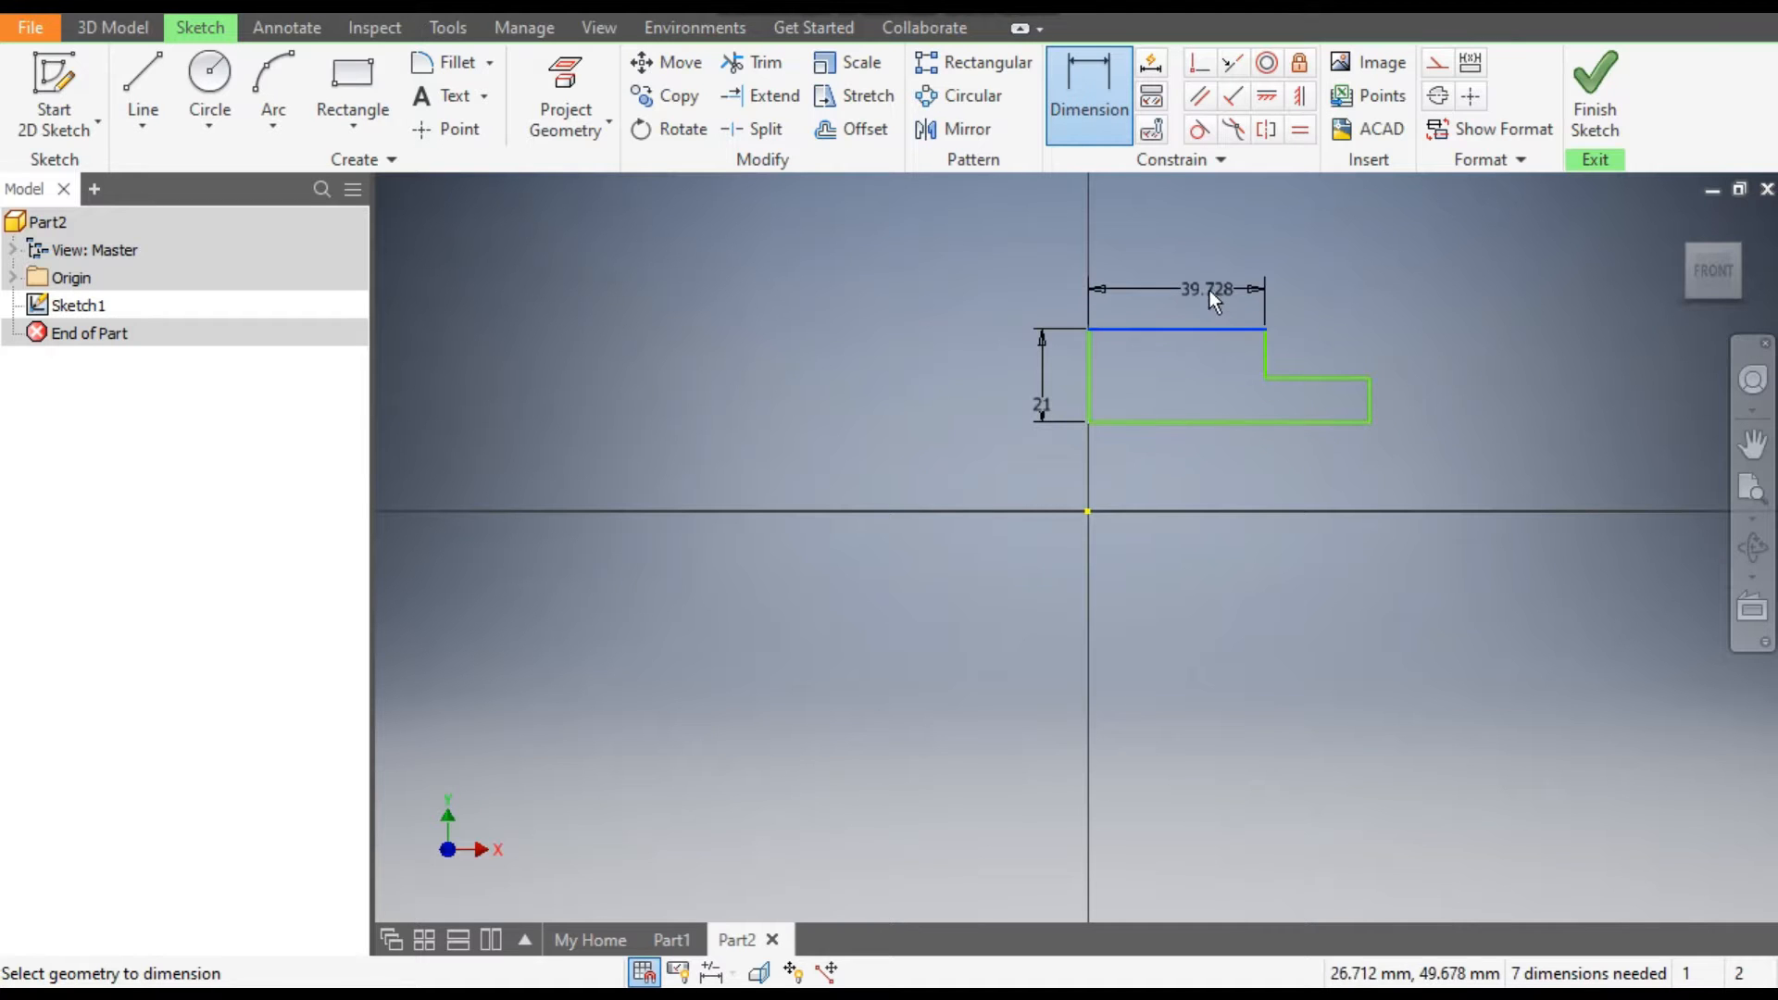
left_click(1208, 287)
type("30")
key("Return")
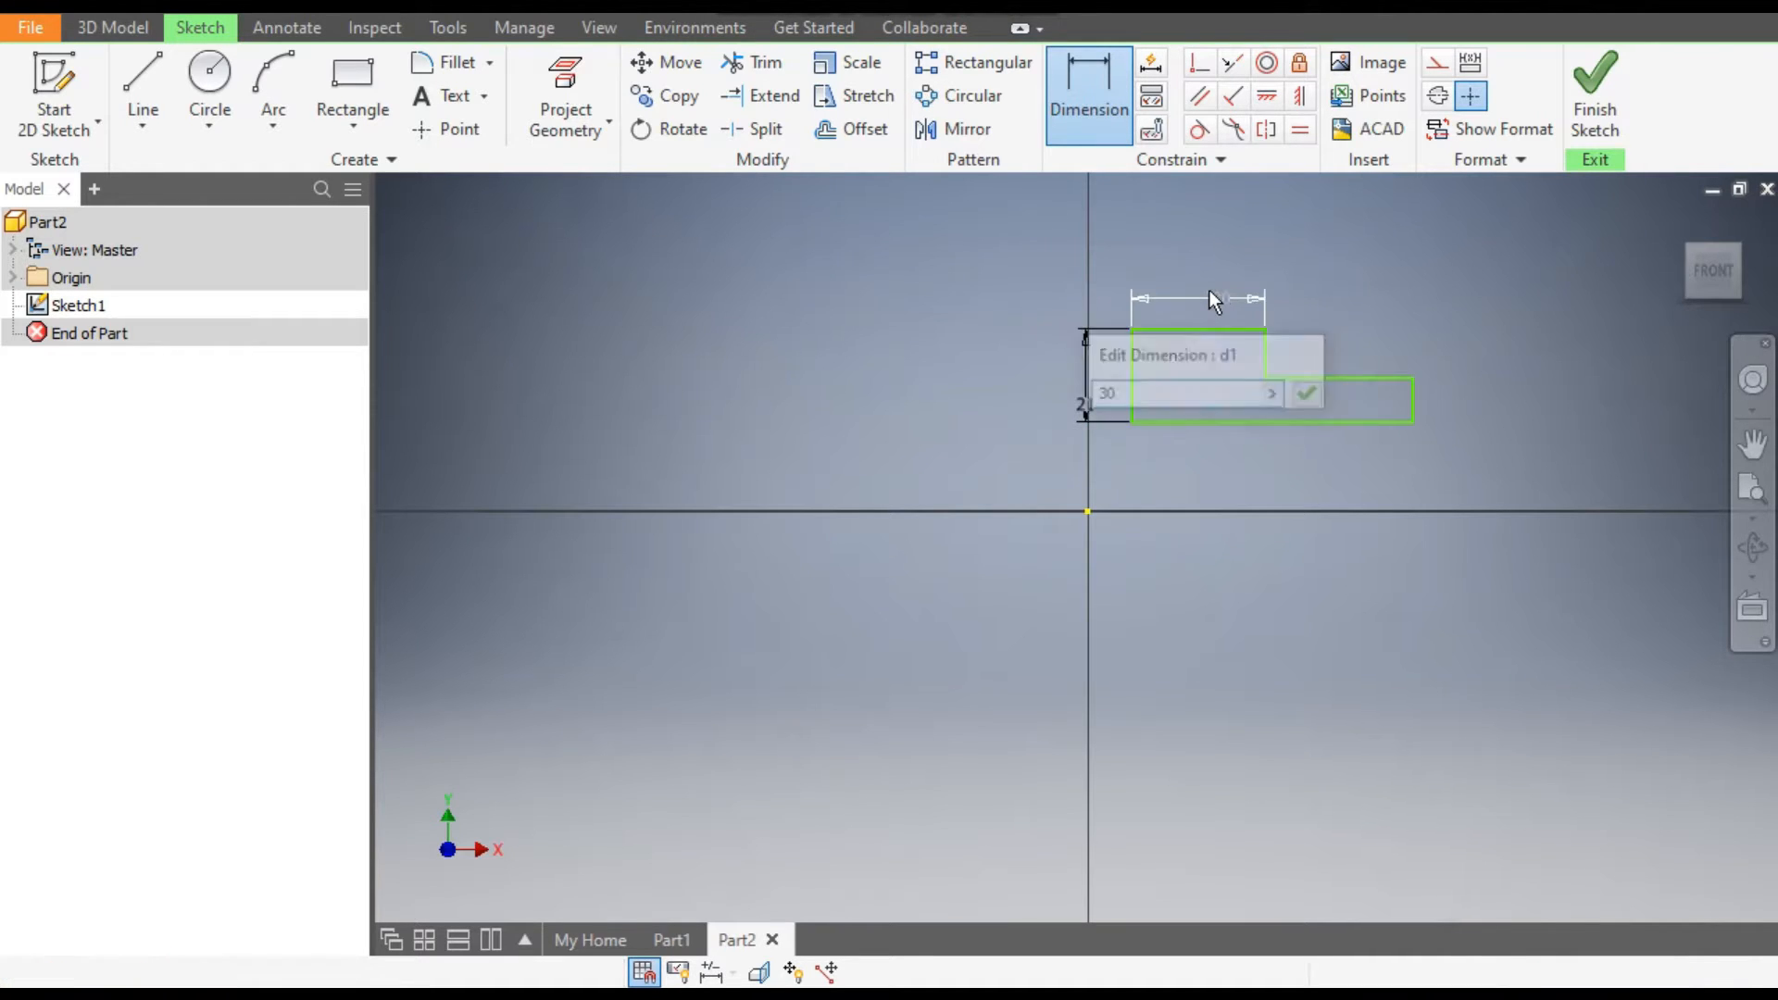
Dimension the step's horizontal edge to 10 mm and the short vertical end edge to 15.5 mm.
left_click(1352, 375)
left_click(1348, 347)
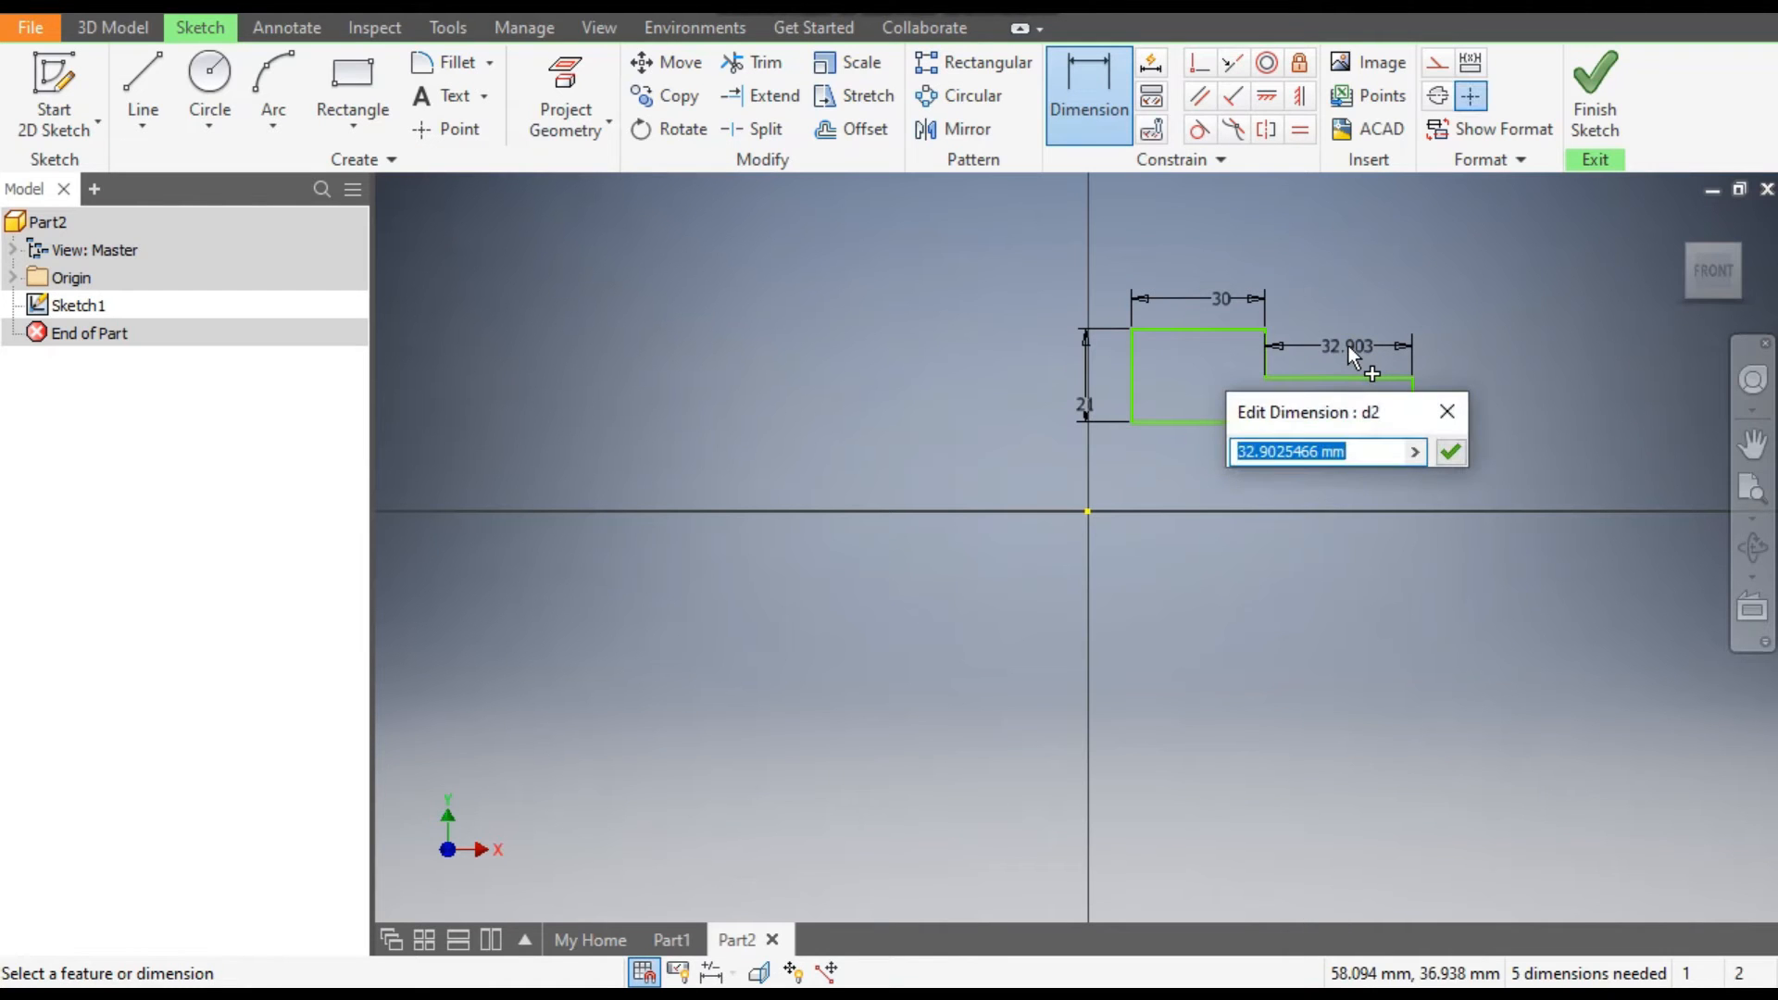
type("10")
key("Return")
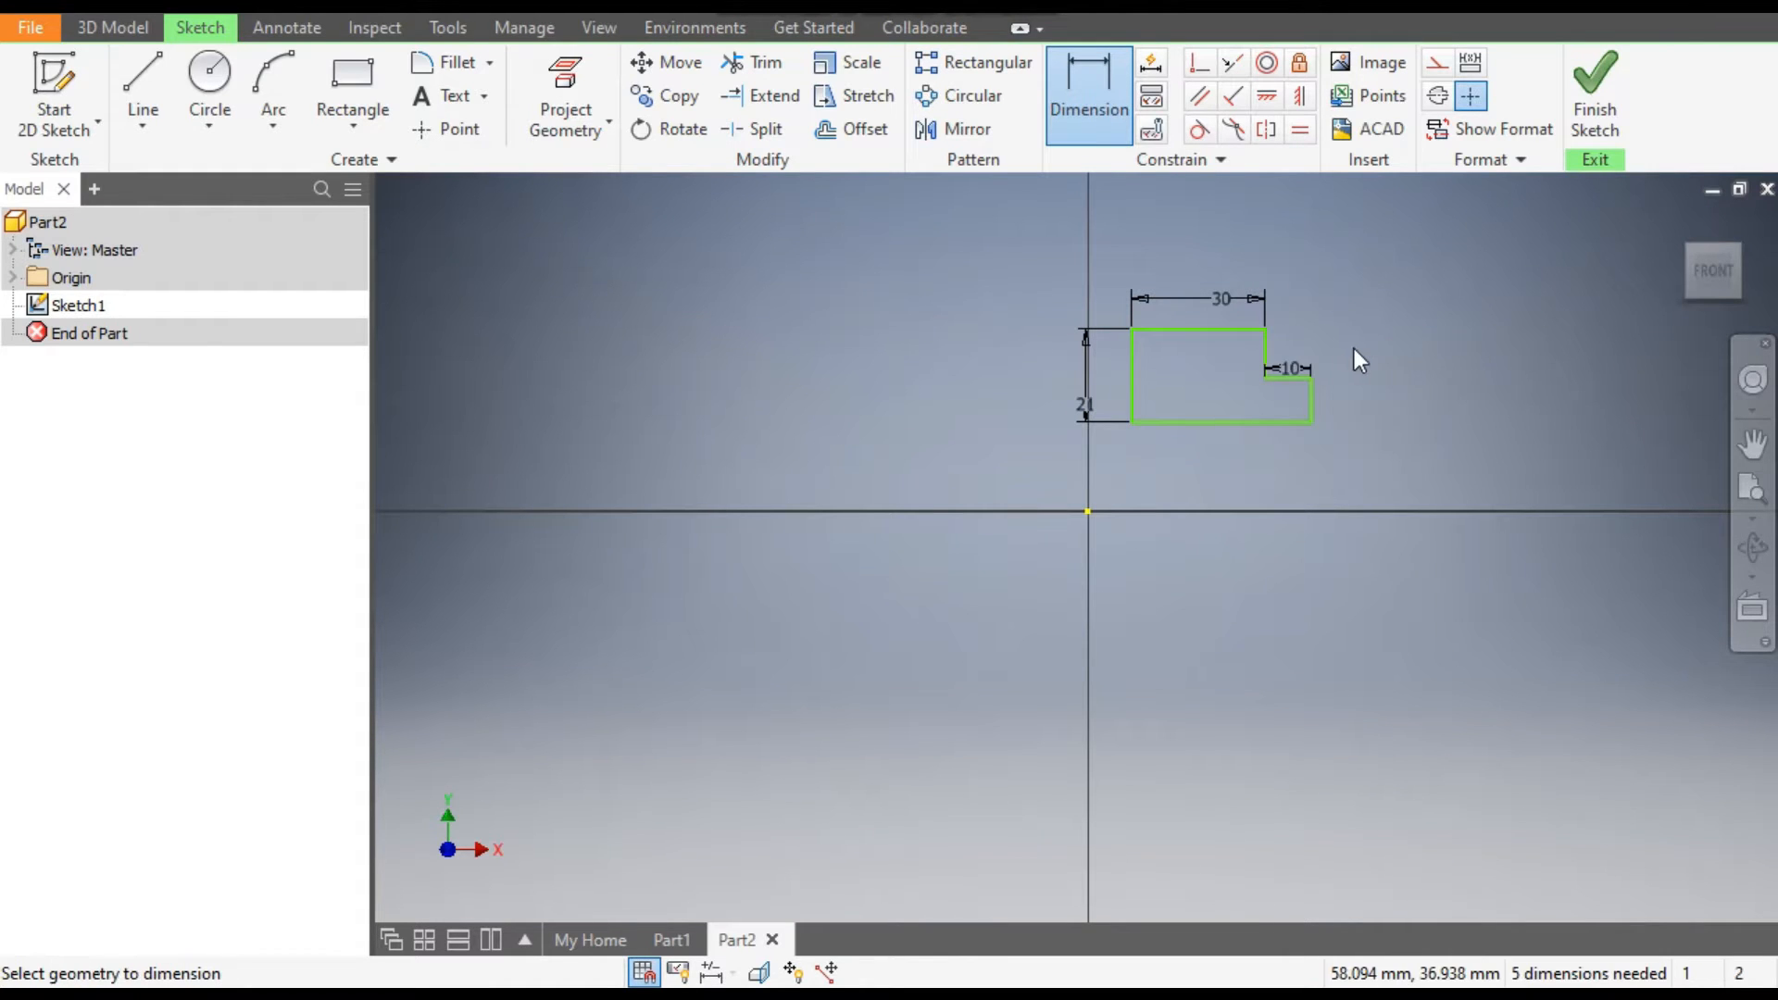
scroll(1324, 386, "up", 3)
left_click(1302, 423)
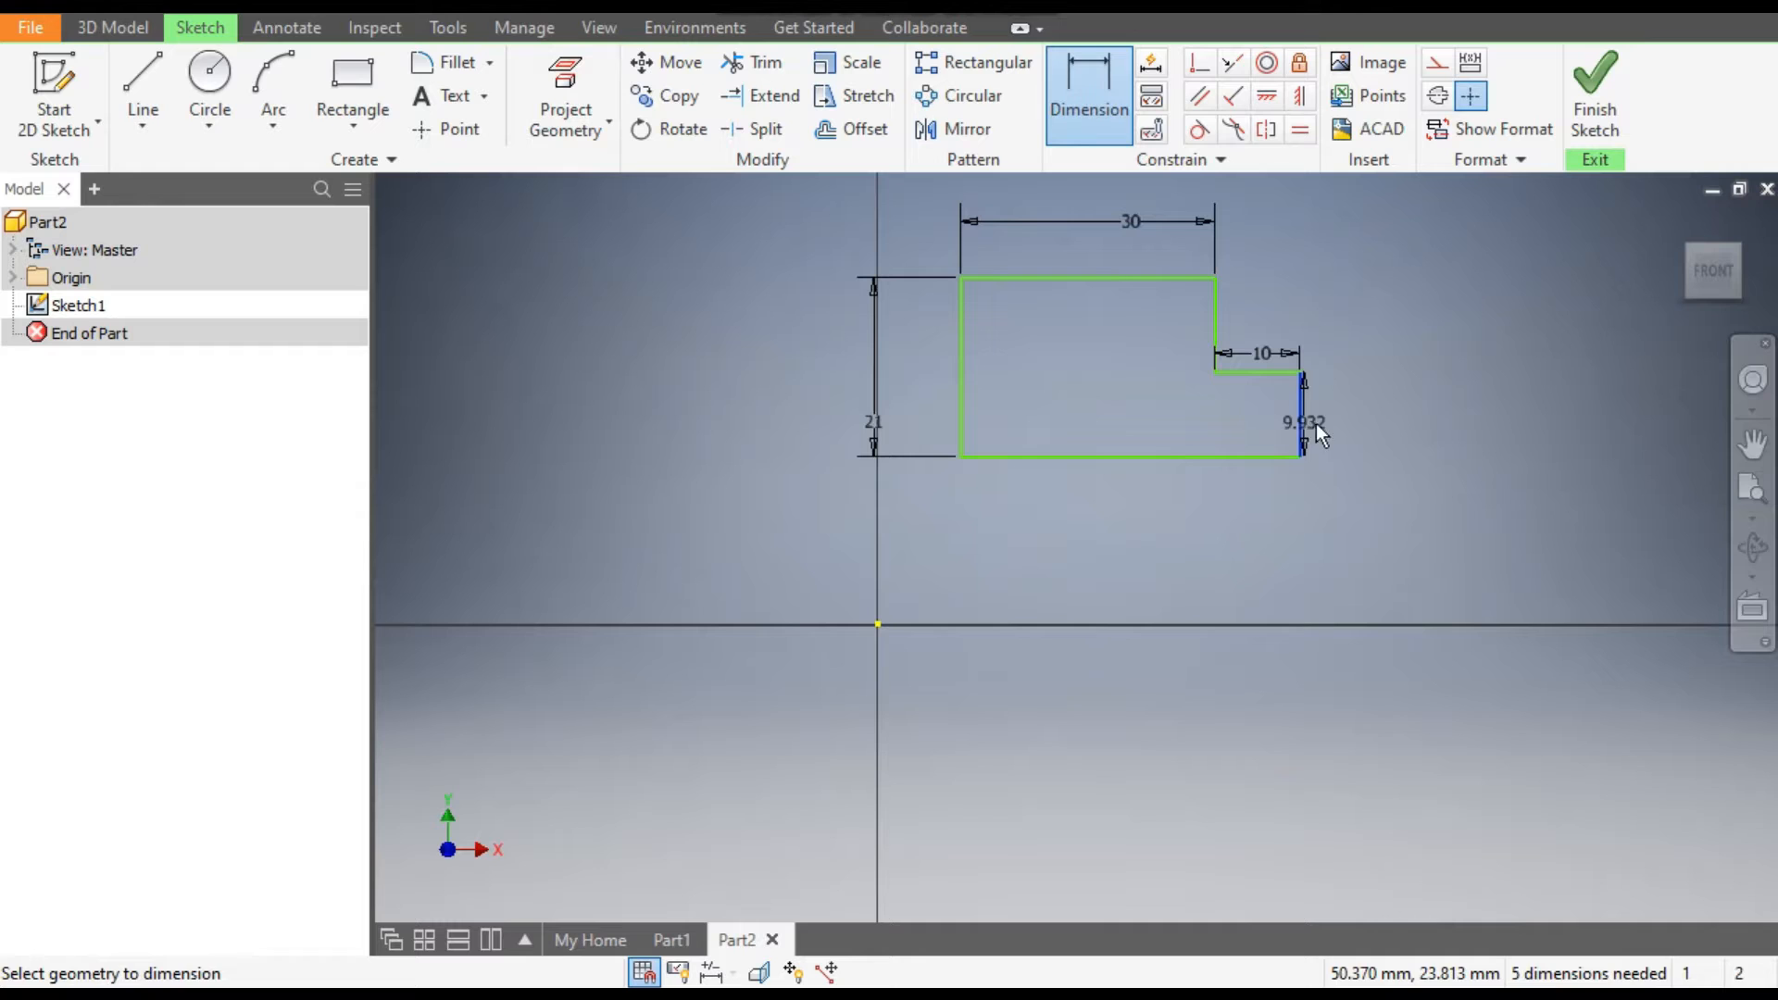
left_click(1341, 424)
type("15.5")
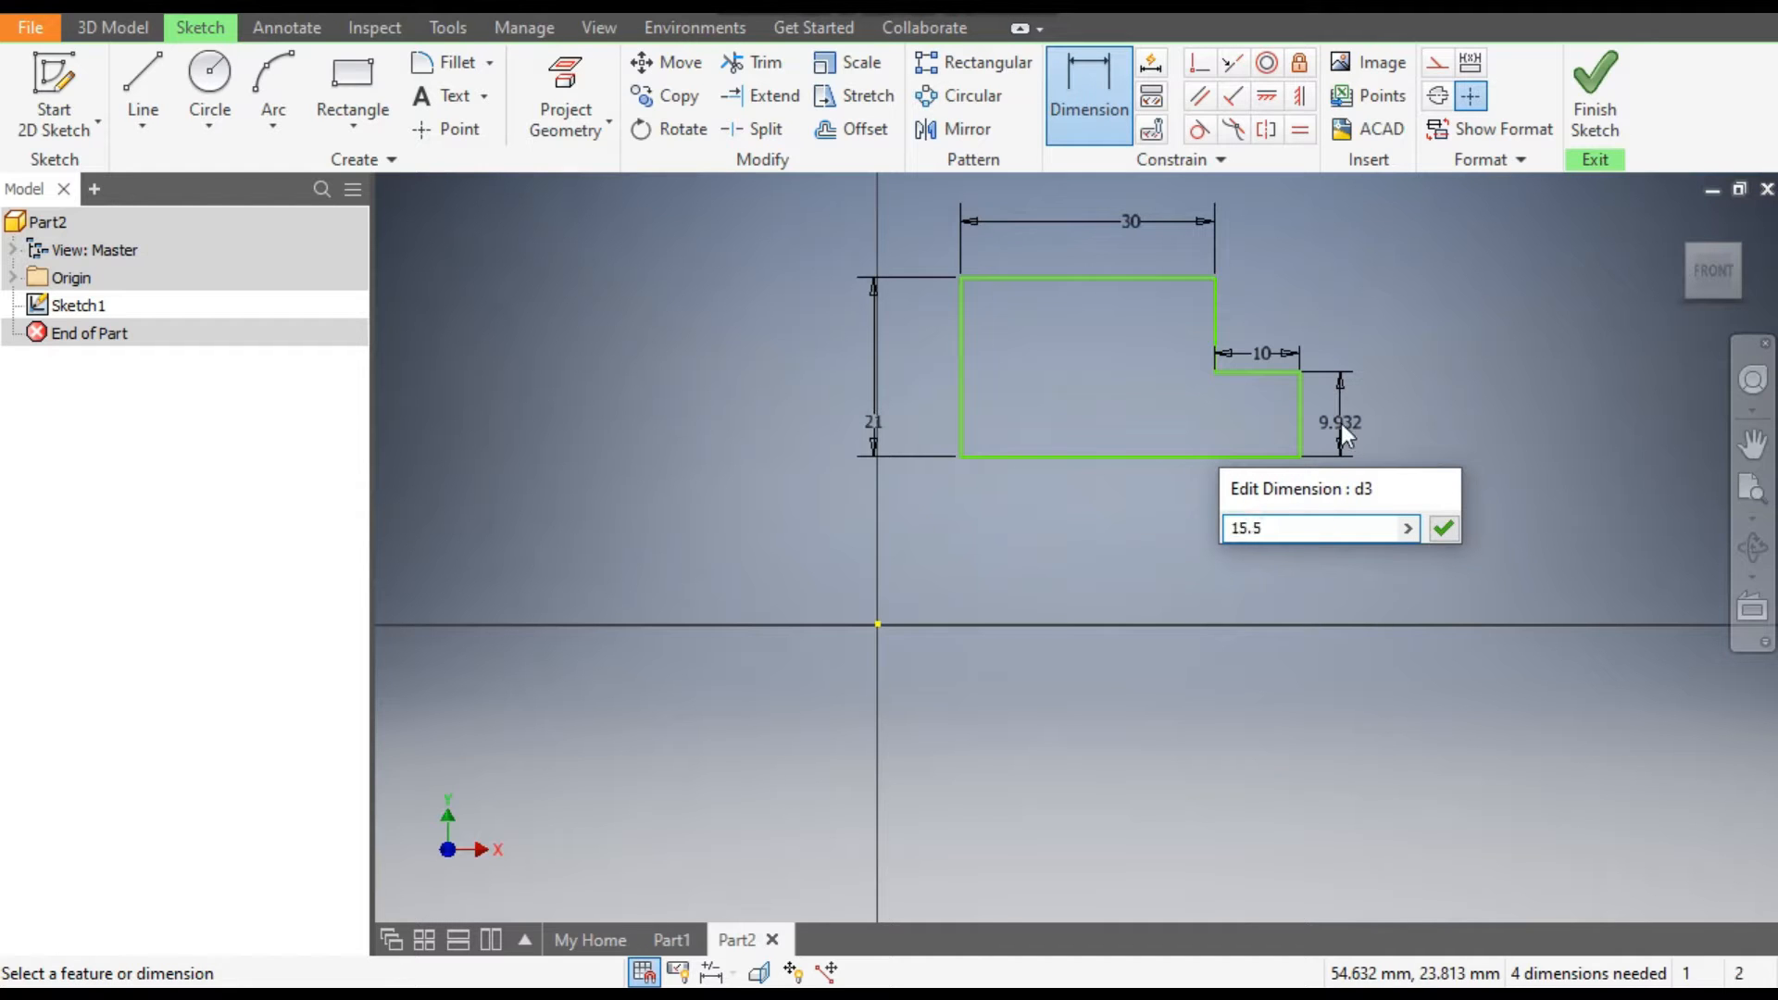
key("Return")
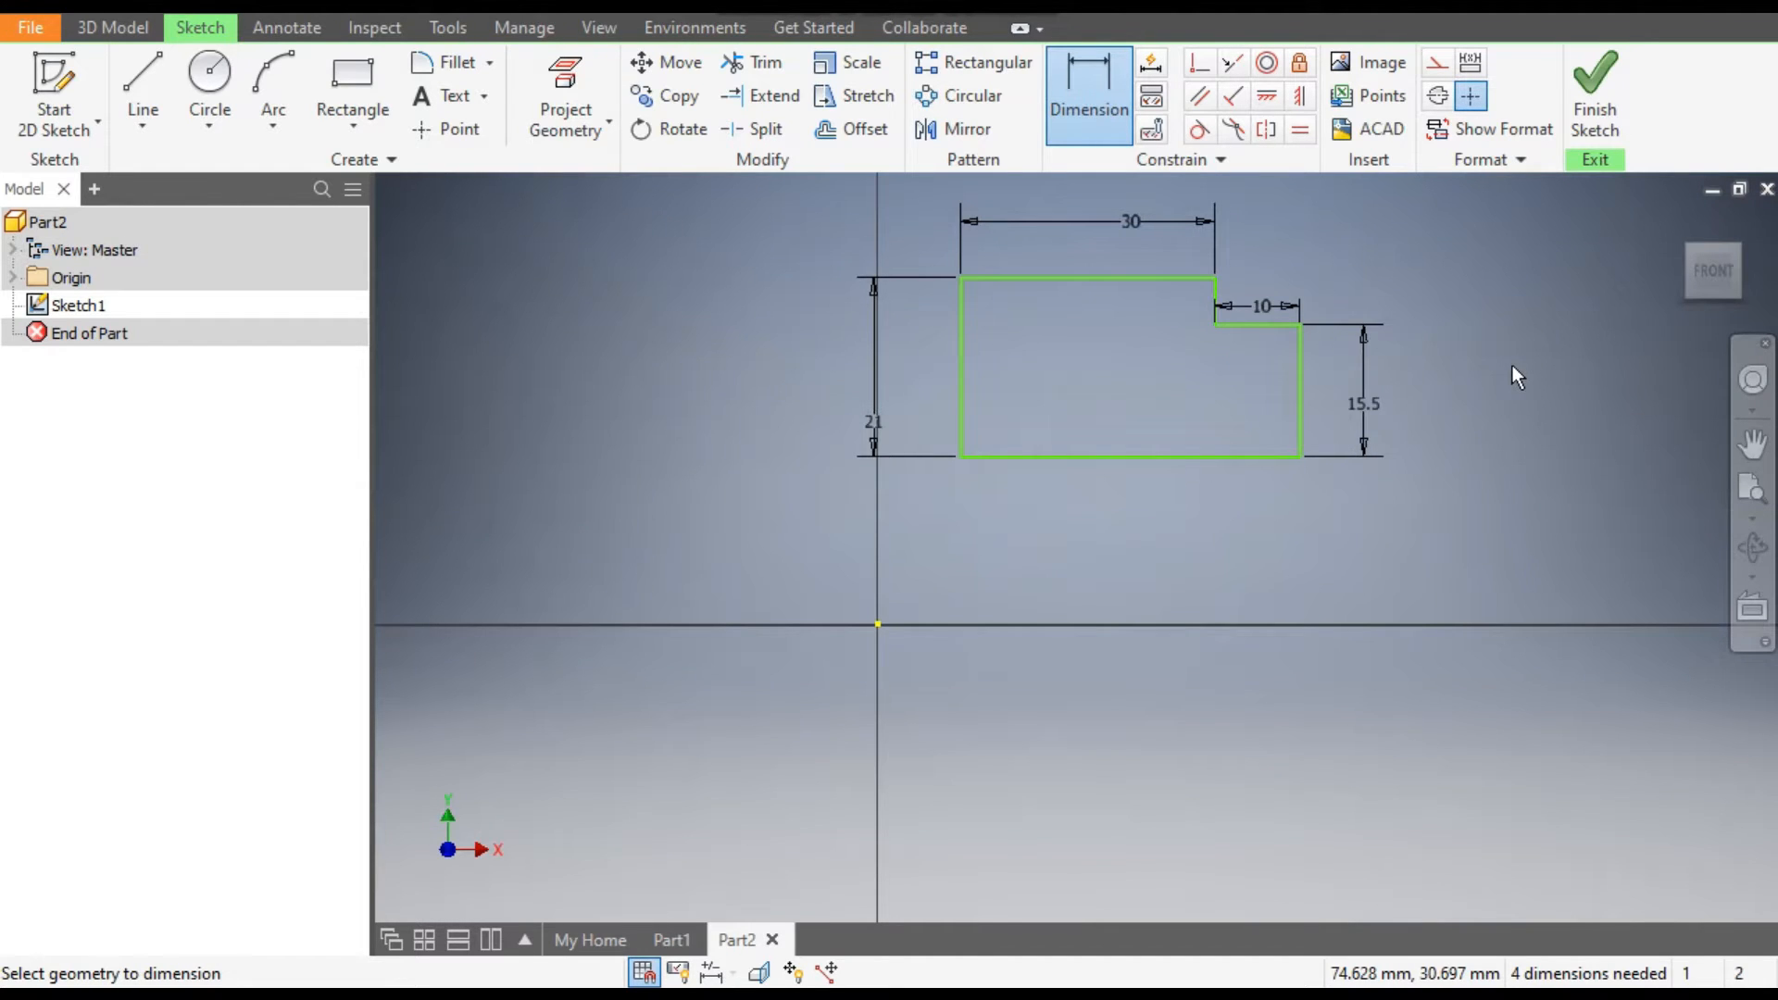
Dimension the vertical distance from the origin to the profile's lower edge as 20 mm.
left_click(1170, 458)
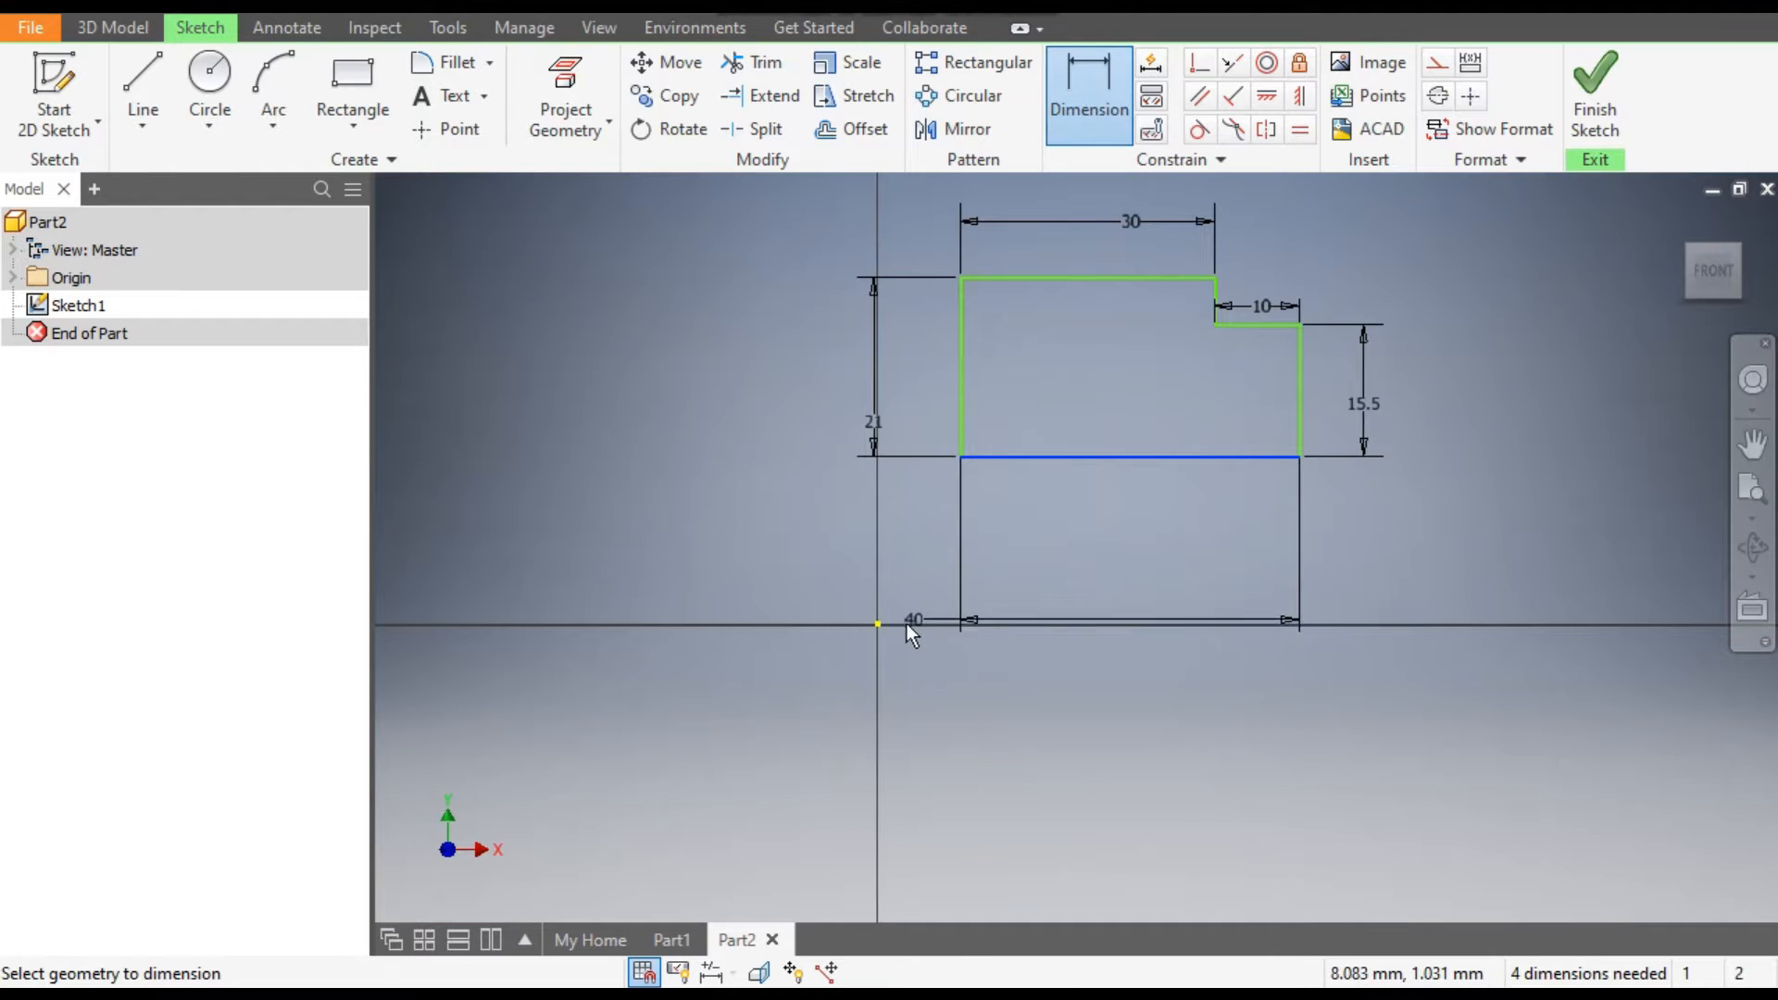
left_click(877, 624)
left_click(776, 569)
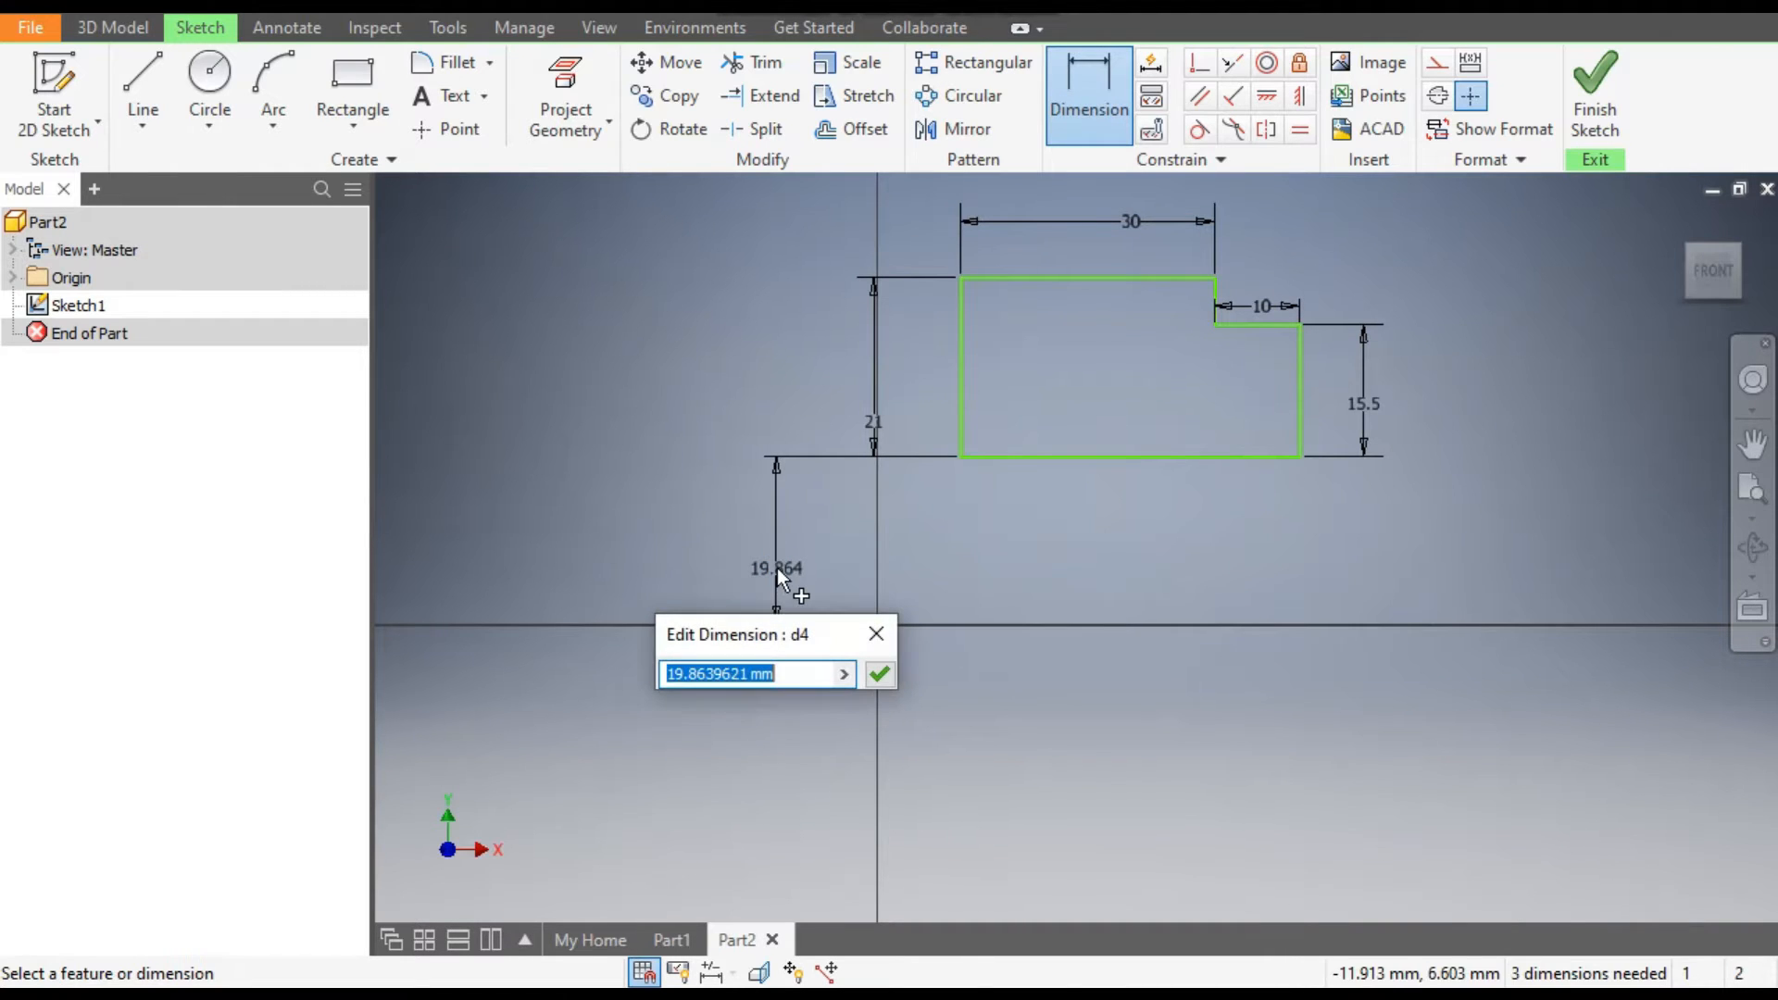
type("20")
key("Return")
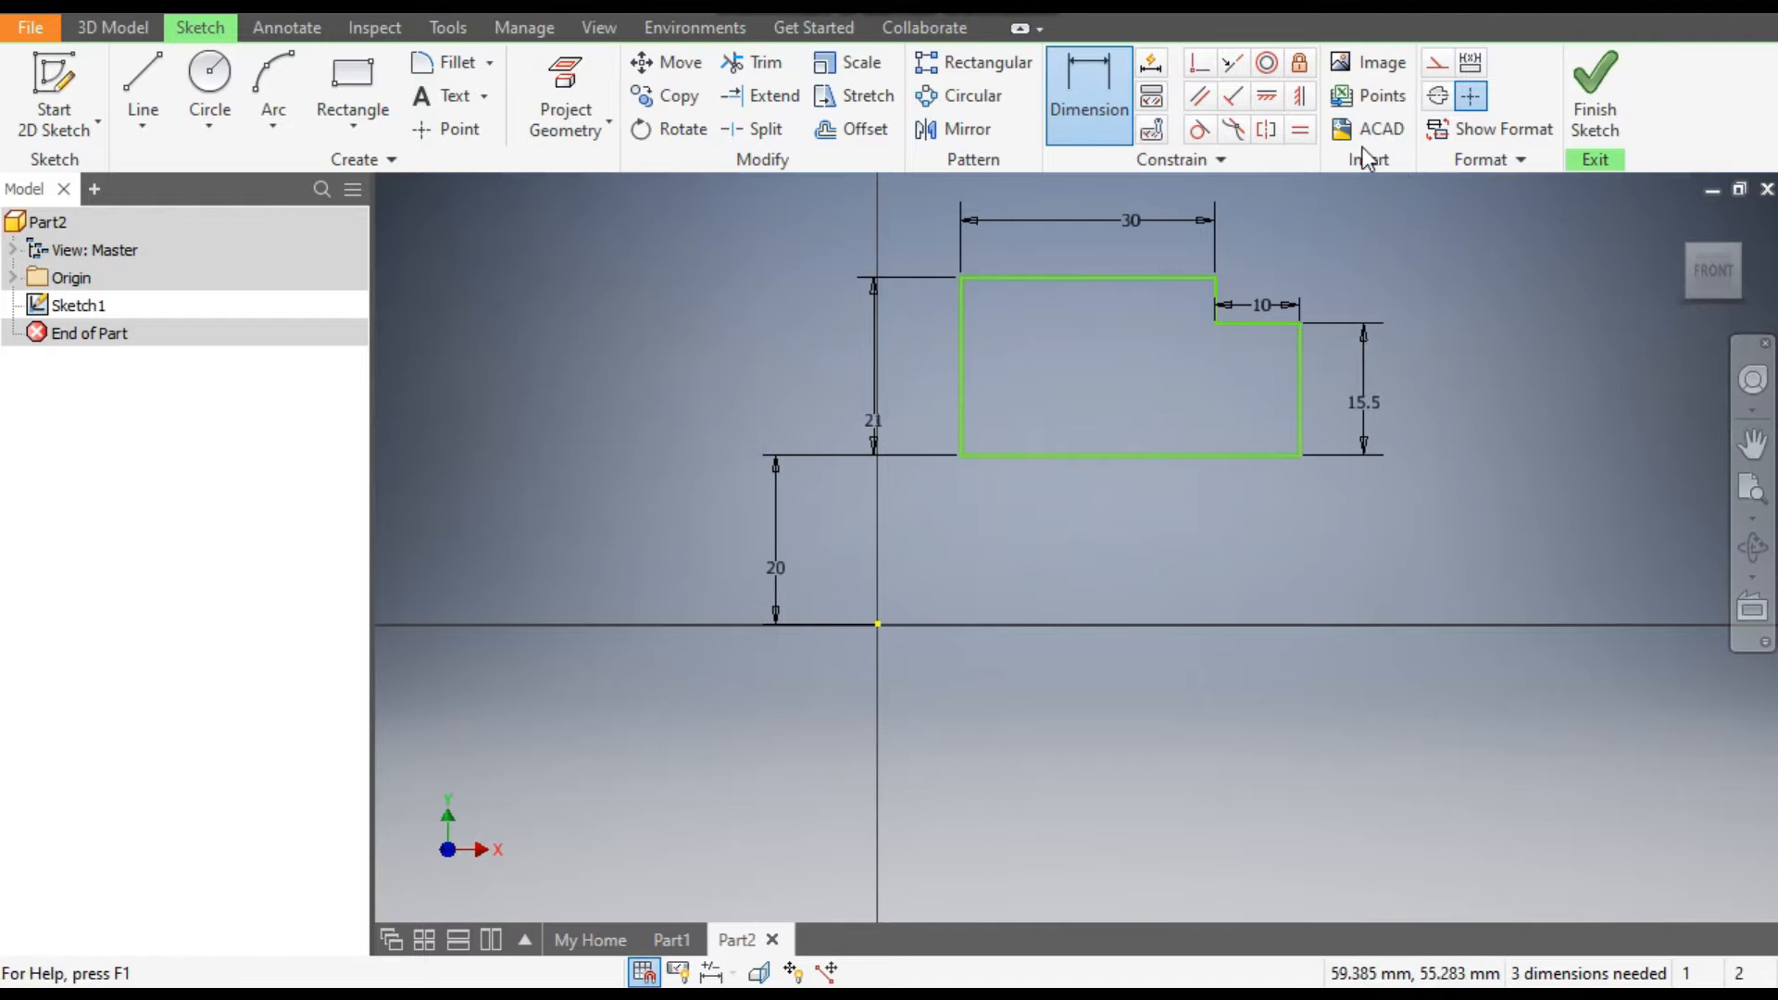
Align the lower corner of the 21 mm edge with the origin using a vertical constraint.
left_click(1301, 100)
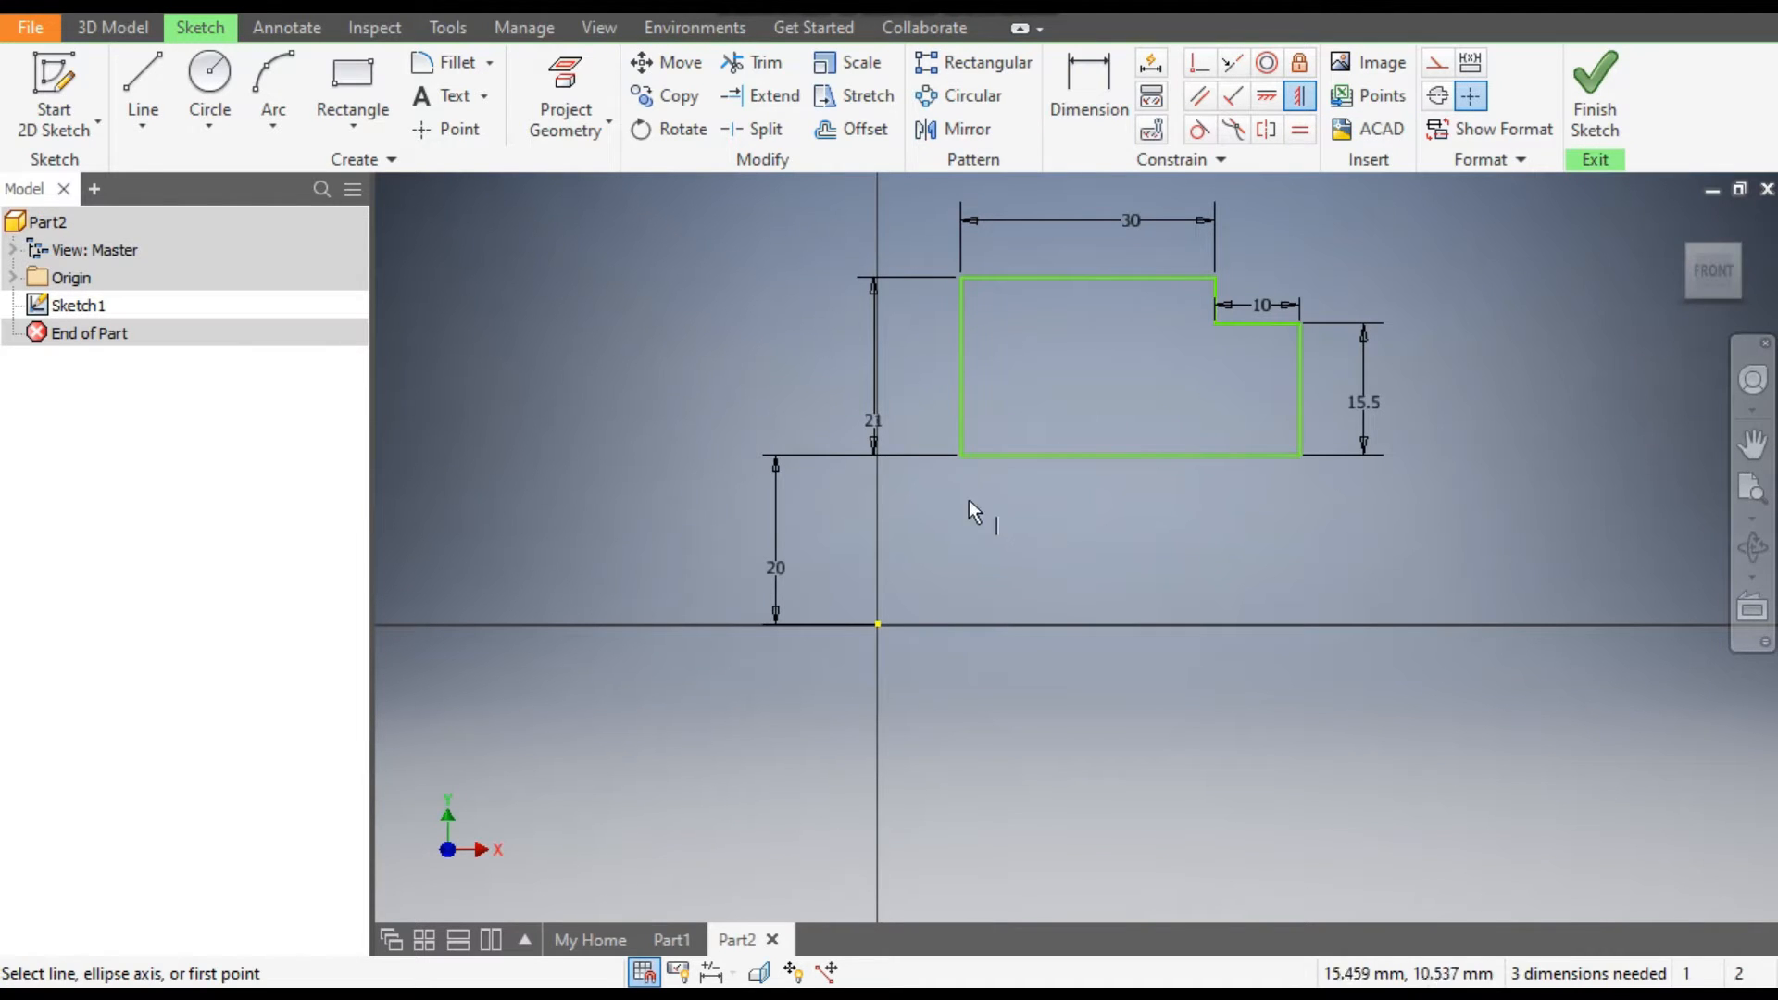
left_click(959, 454)
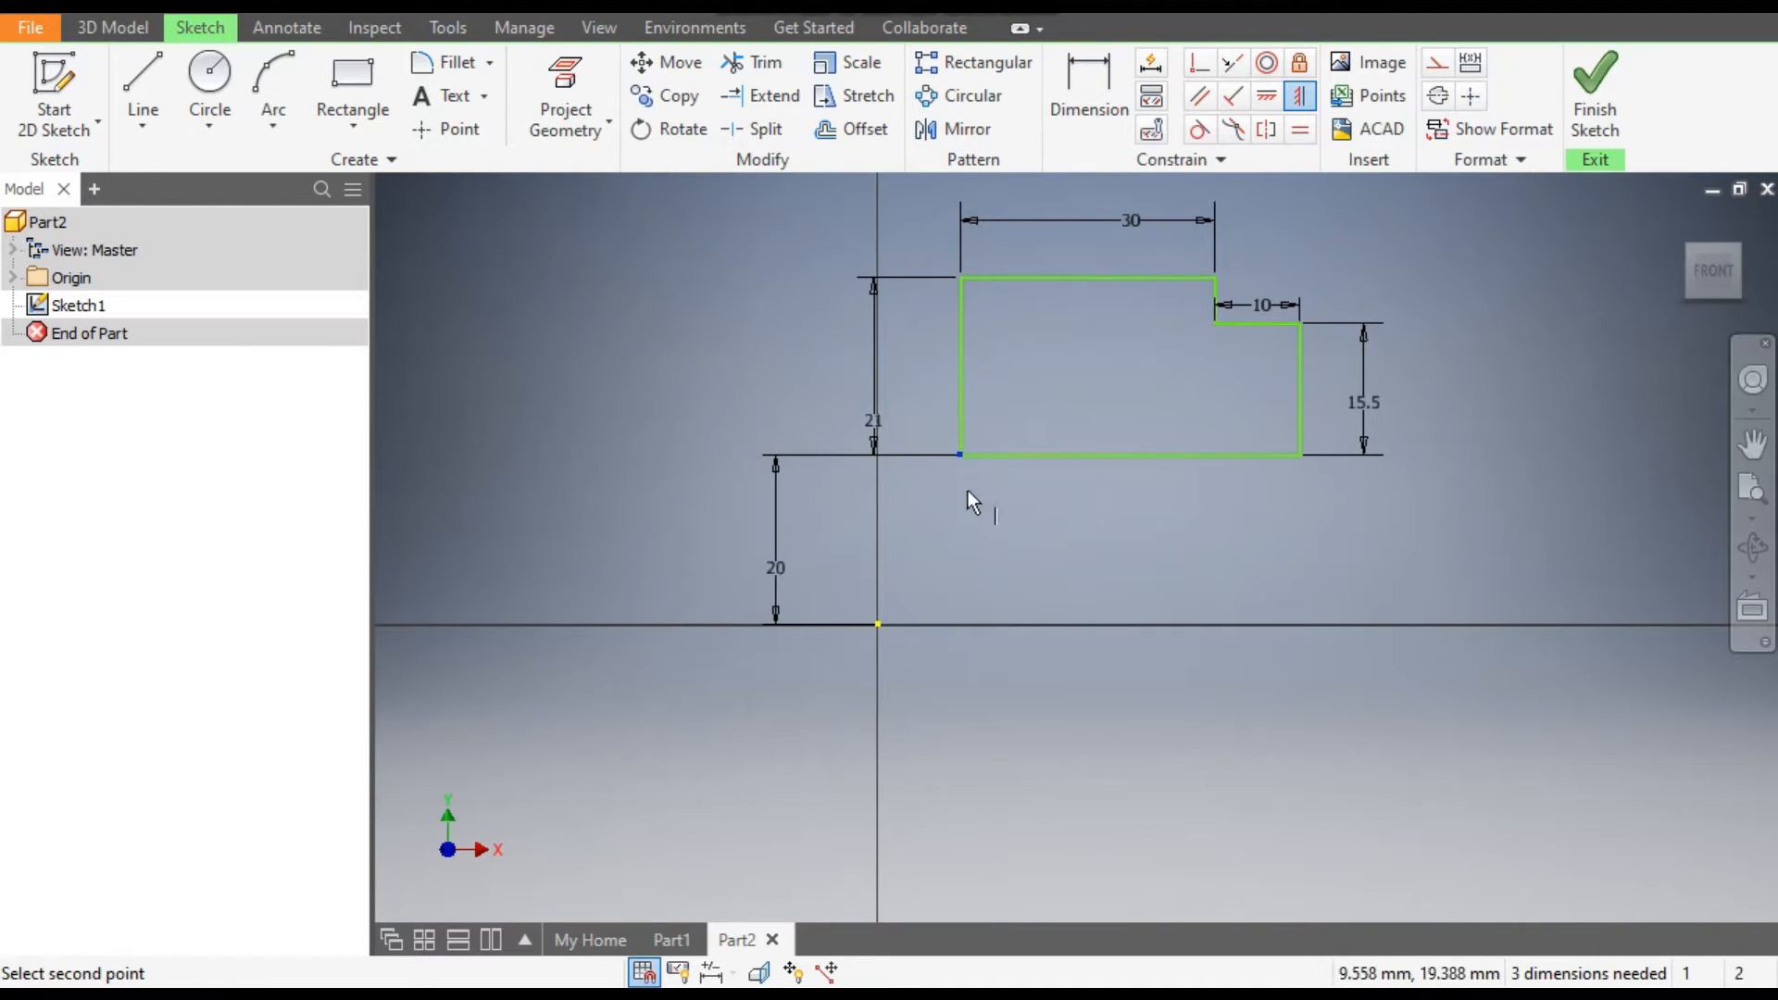
left_click(878, 625)
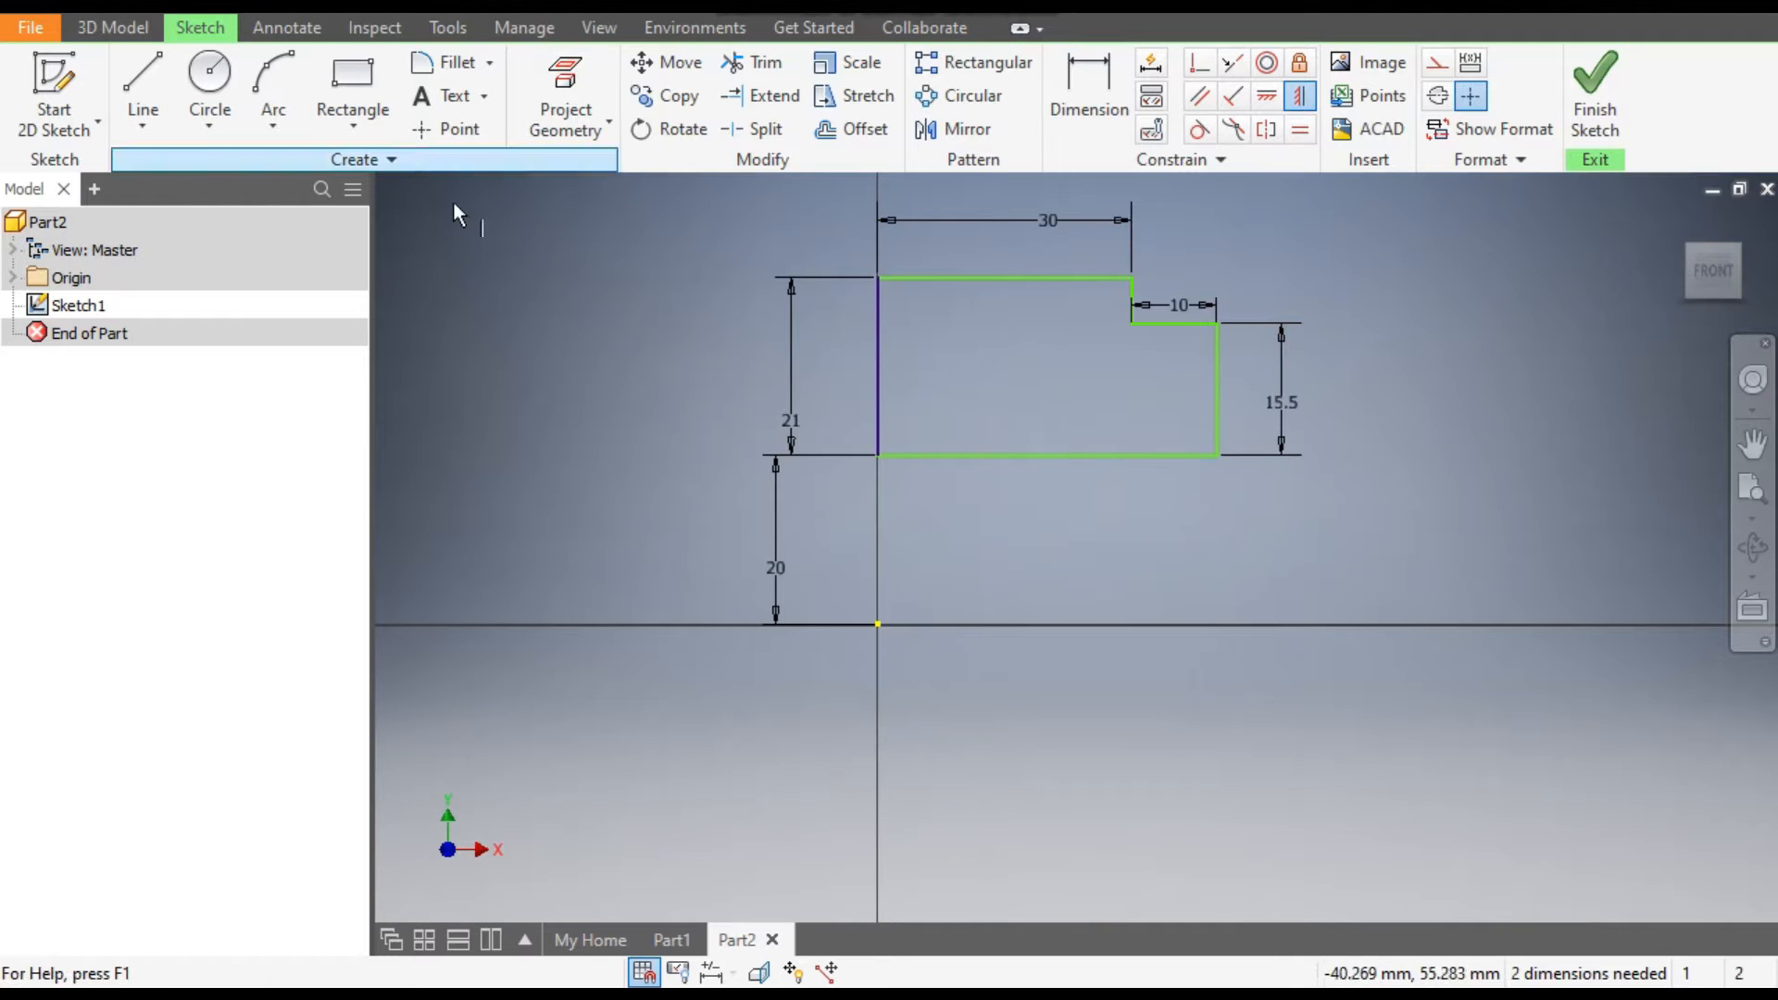
key("Escape")
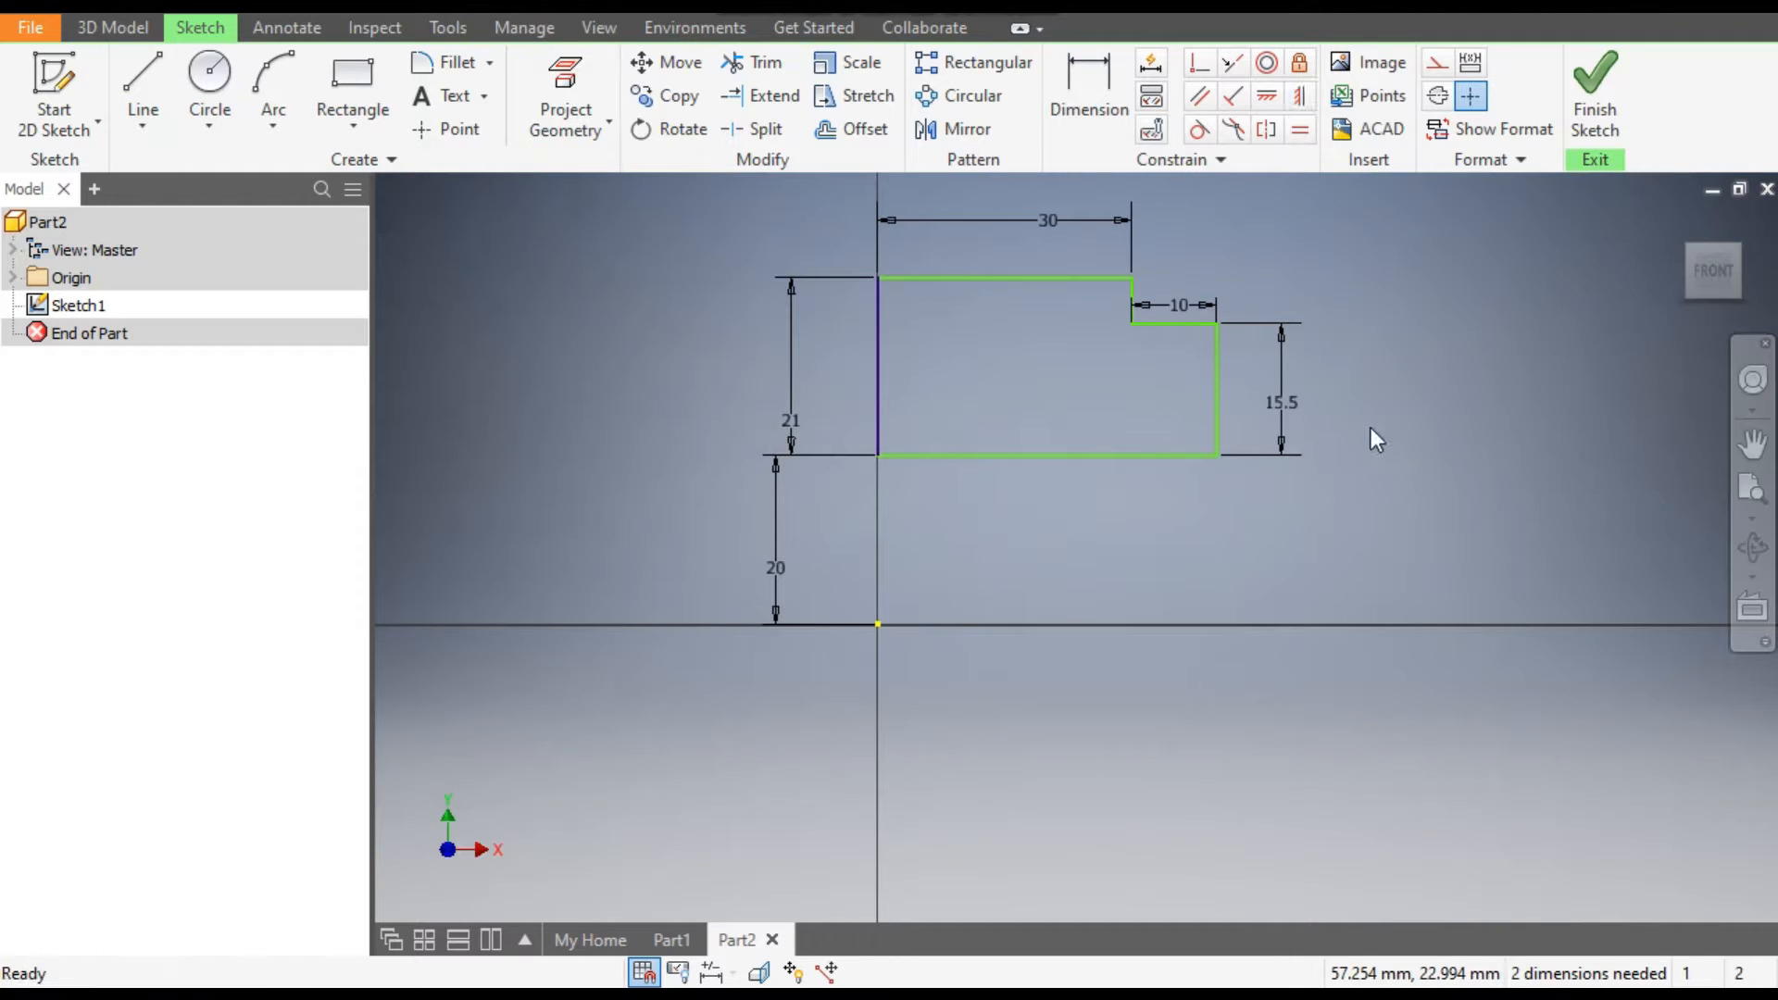
Pull the profile's edges to test its remaining freedom of movement, and undo the distortion.
left_click_drag(1120, 281, 1122, 448)
left_click_drag(1224, 383, 1348, 384)
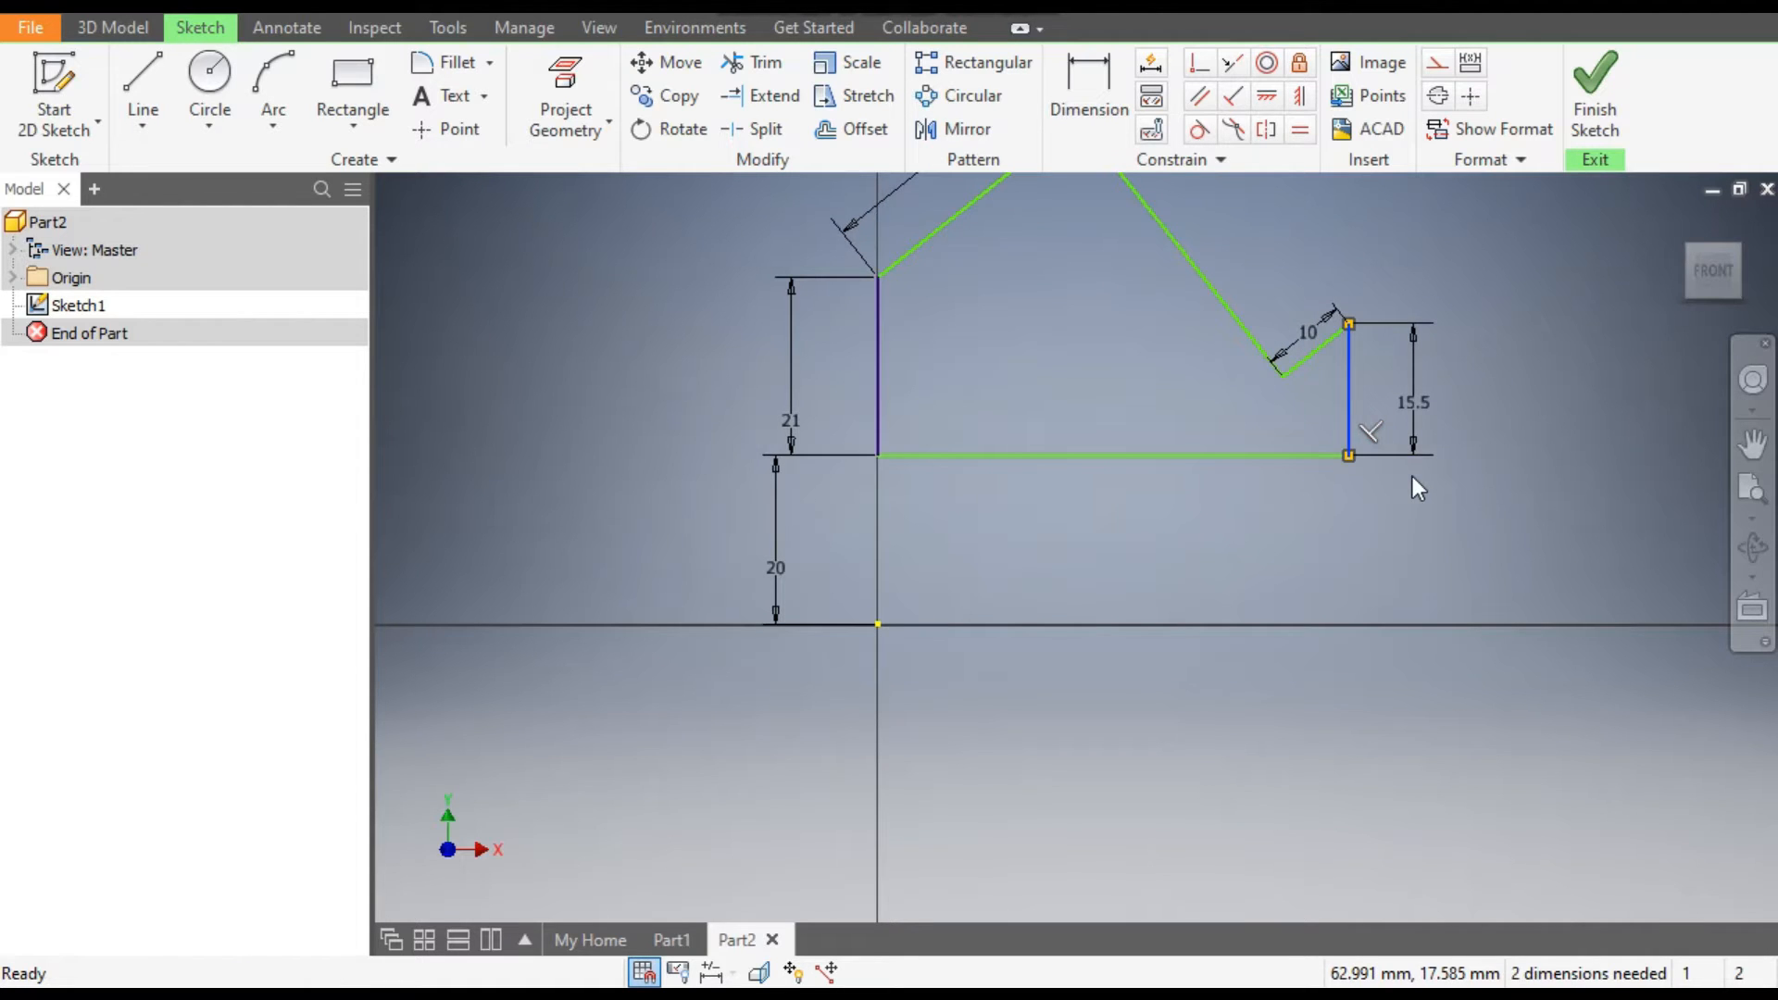
key("ctrl+z")
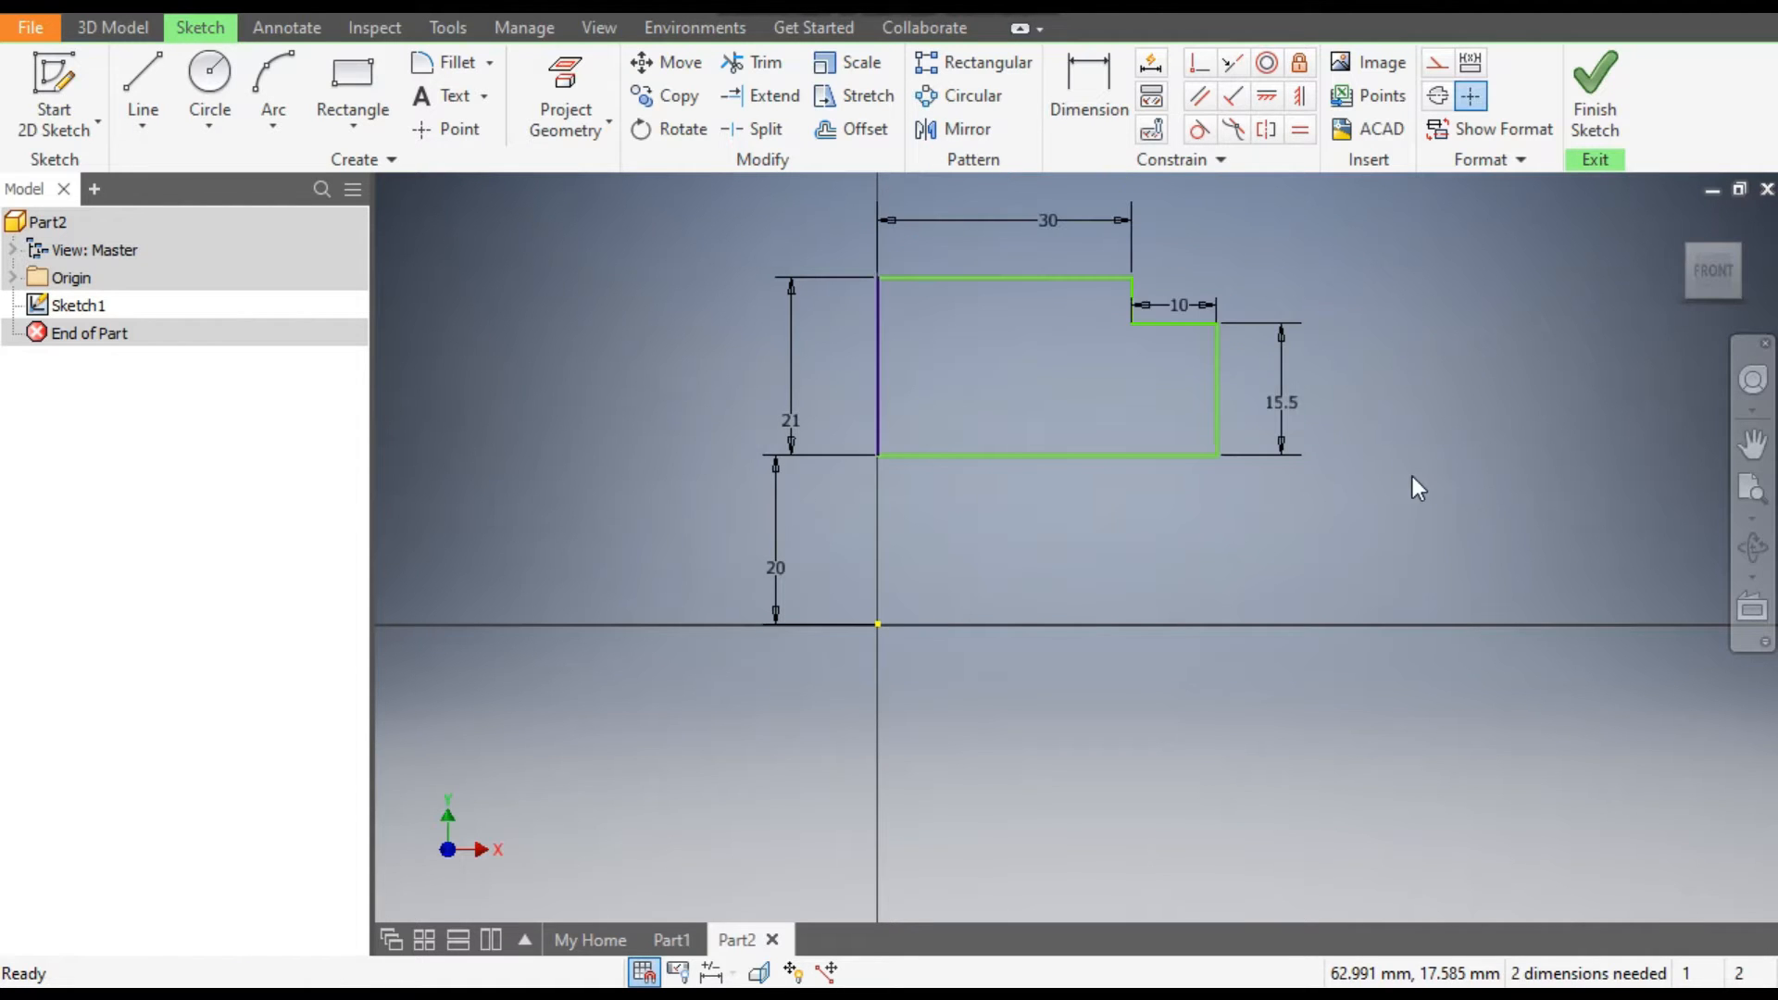
Apply a horizontal constraint to the 10 mm step edge and a vertical constraint to the 15.5 mm end edge.
left_click(1267, 95)
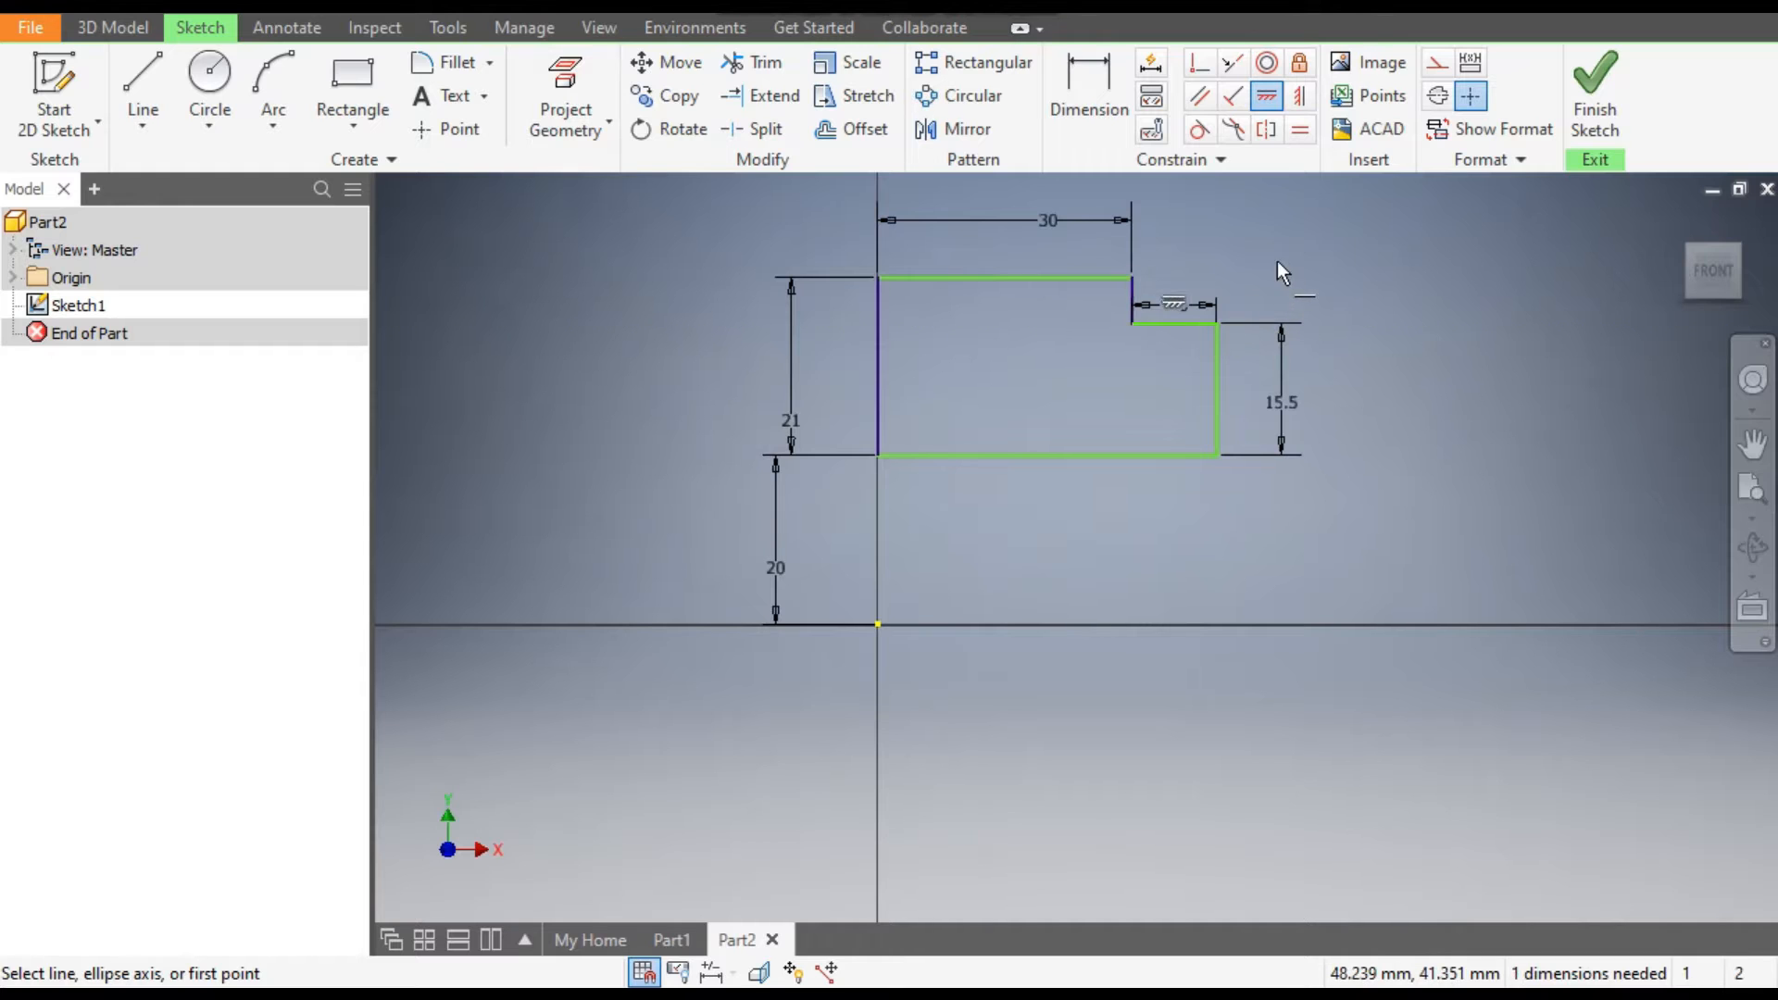
left_click(1039, 277)
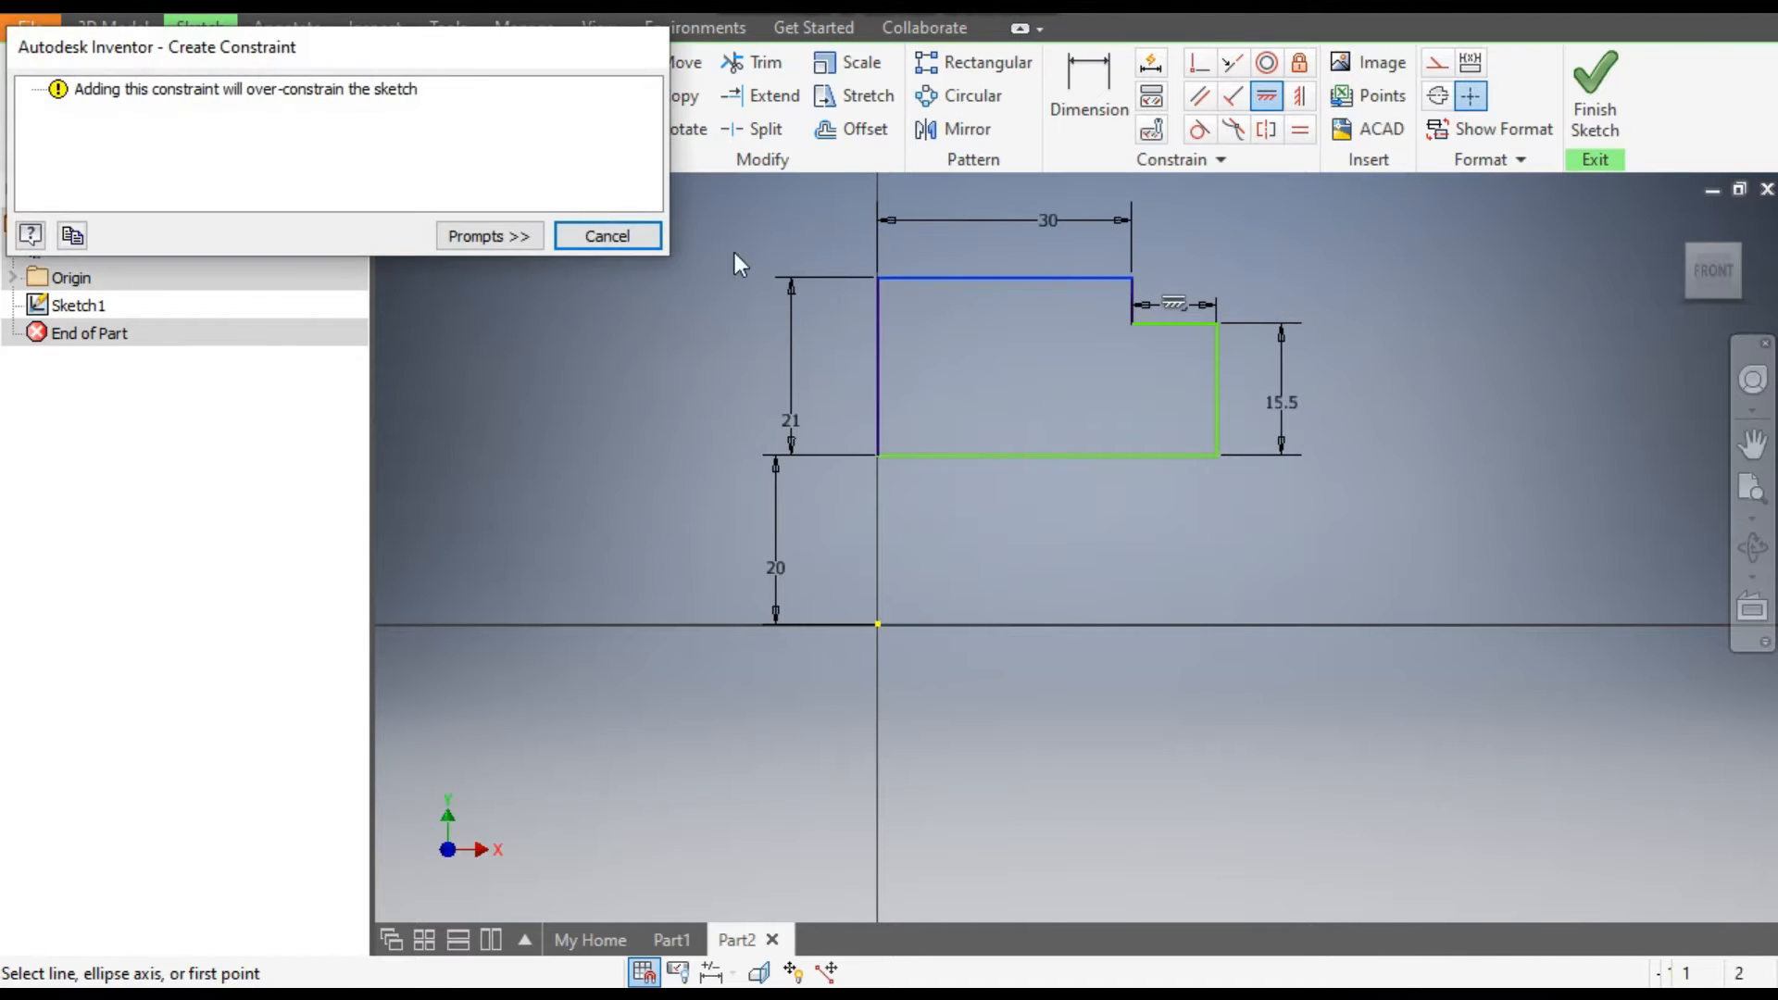
left_click(606, 236)
left_click(1301, 97)
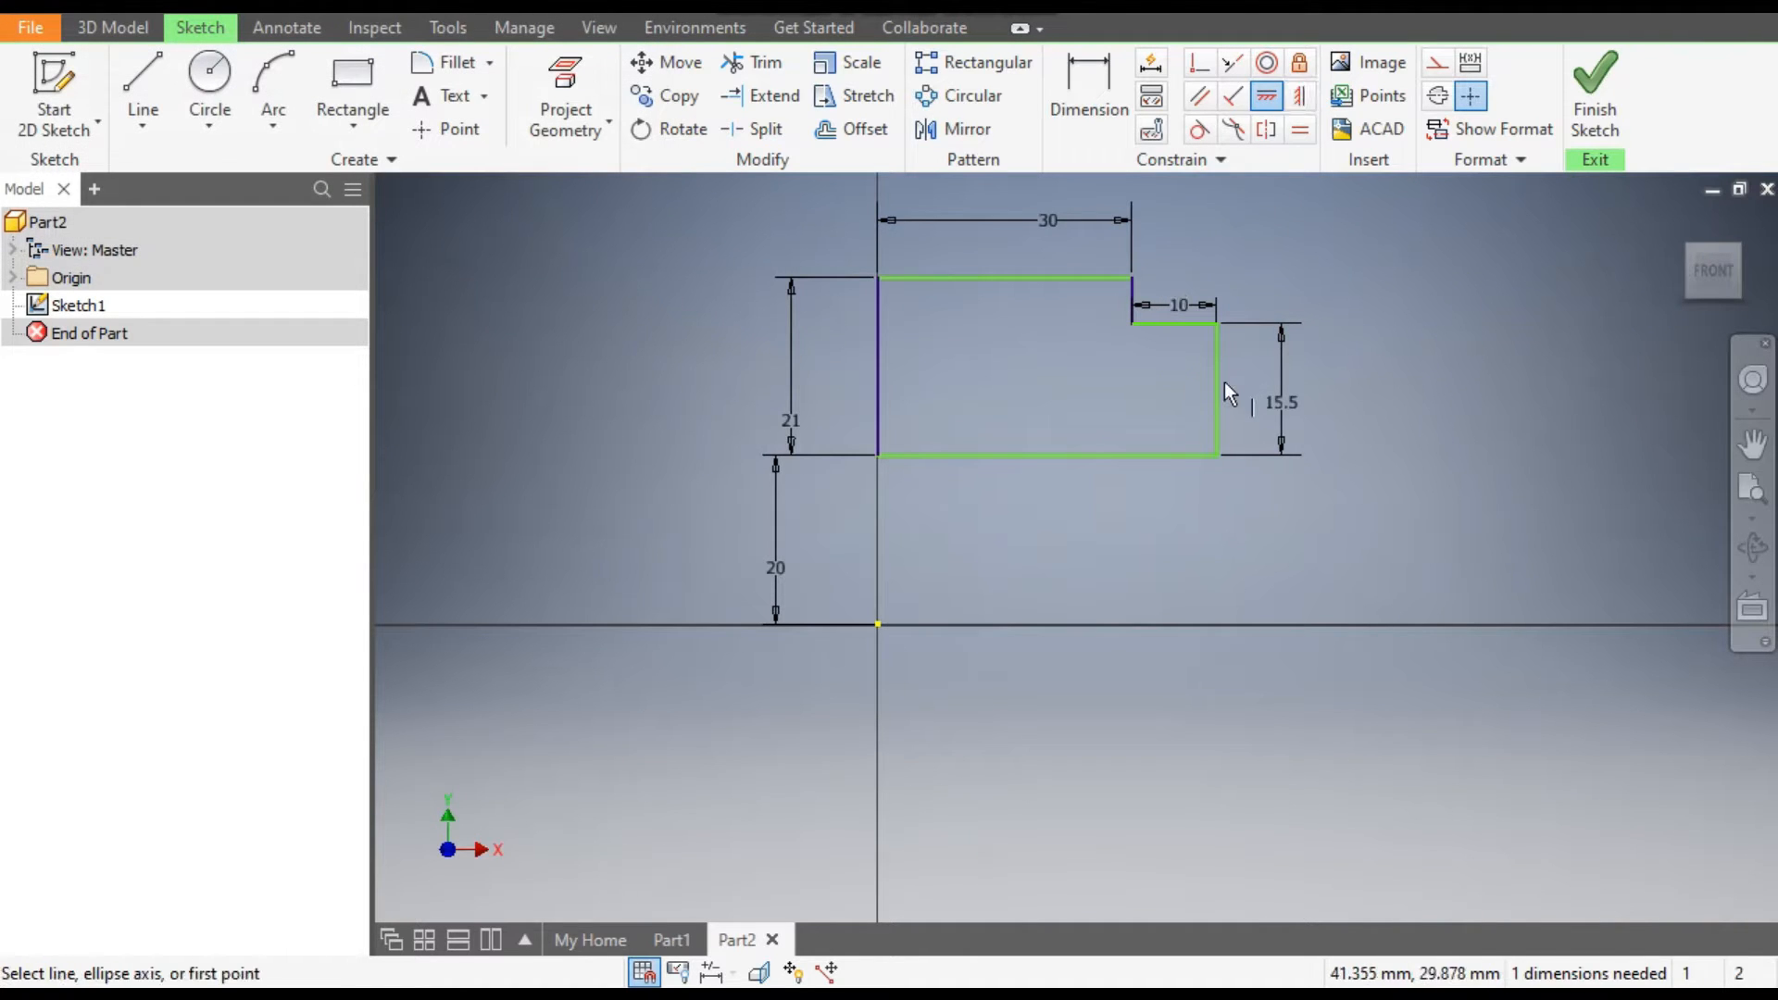
left_click(1219, 362)
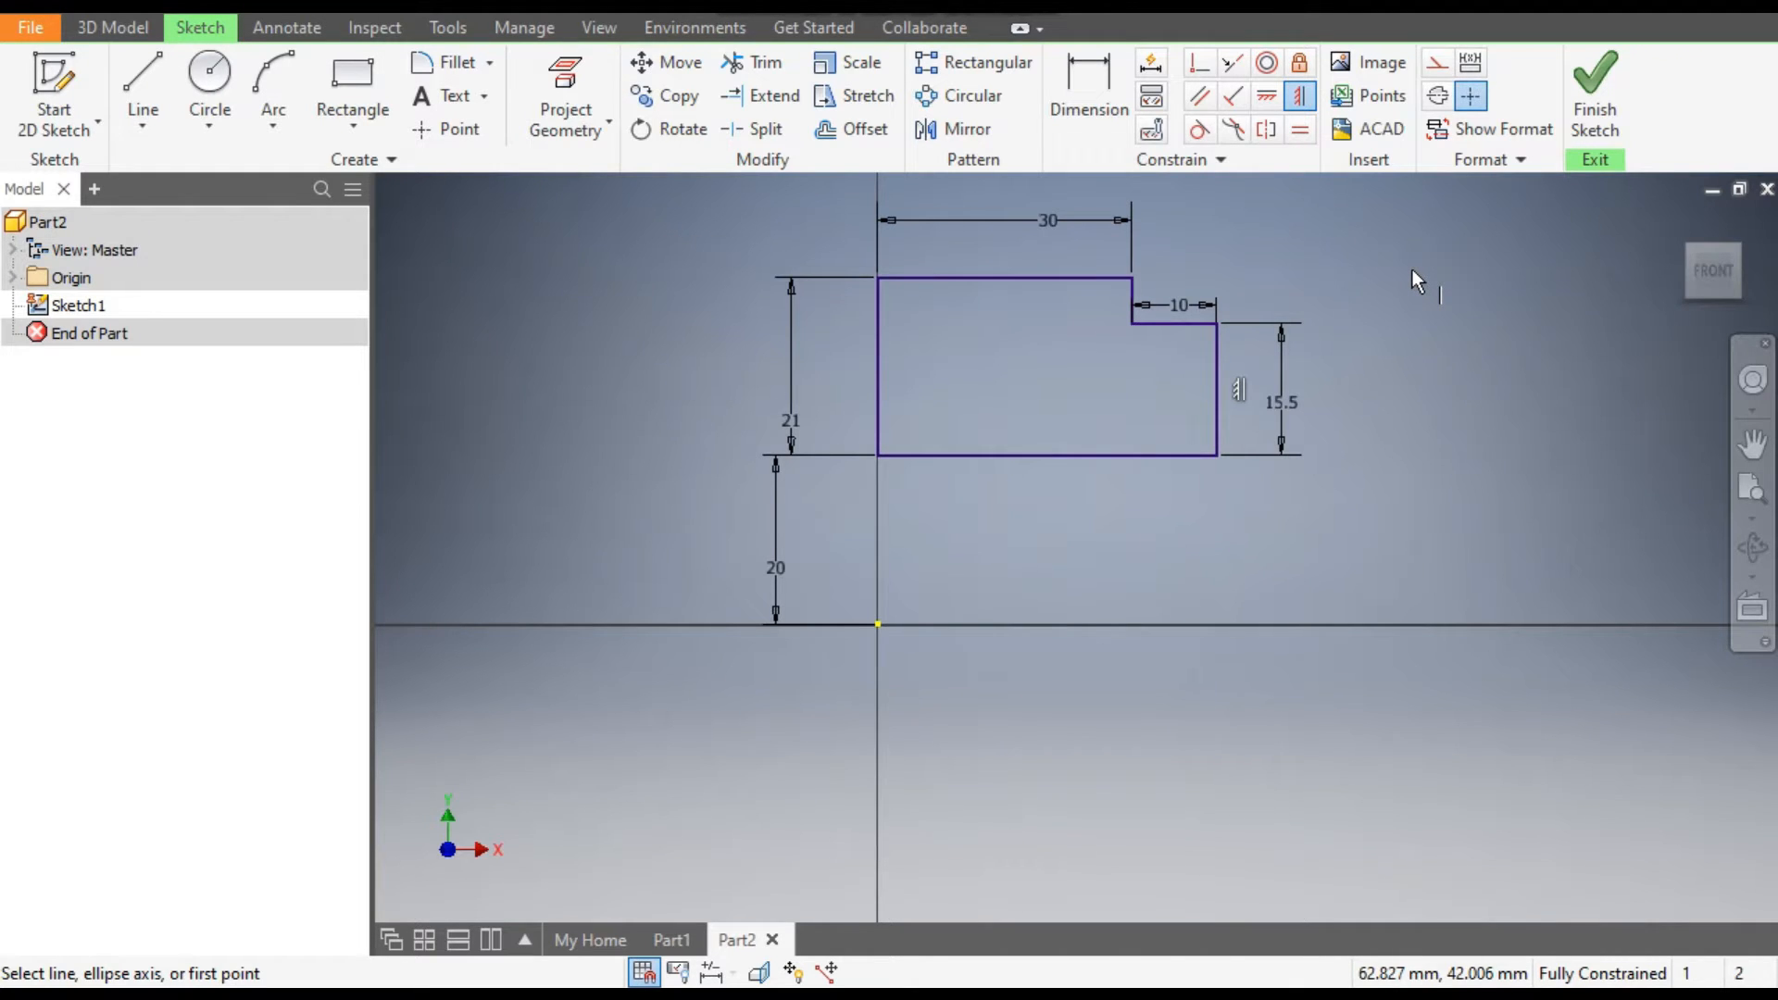
Draw a 70 mm horizontal line from the origin below the profile and format it as a centerline.
key("Escape")
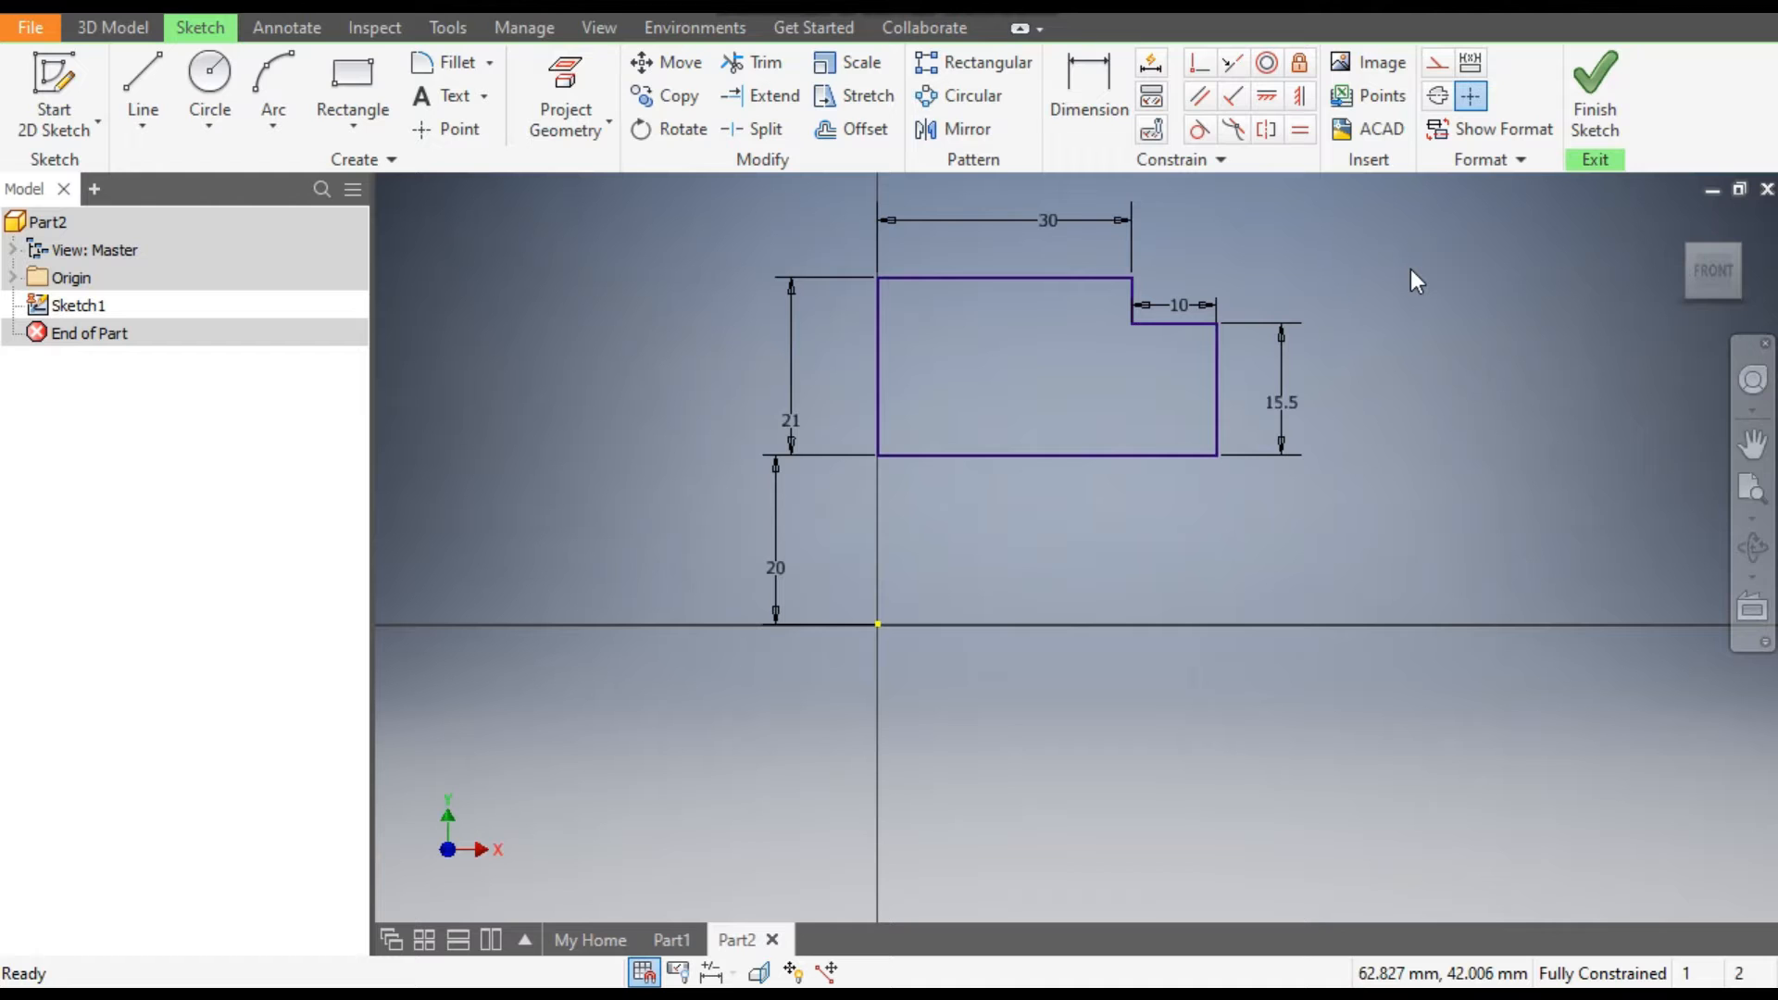
left_click(144, 90)
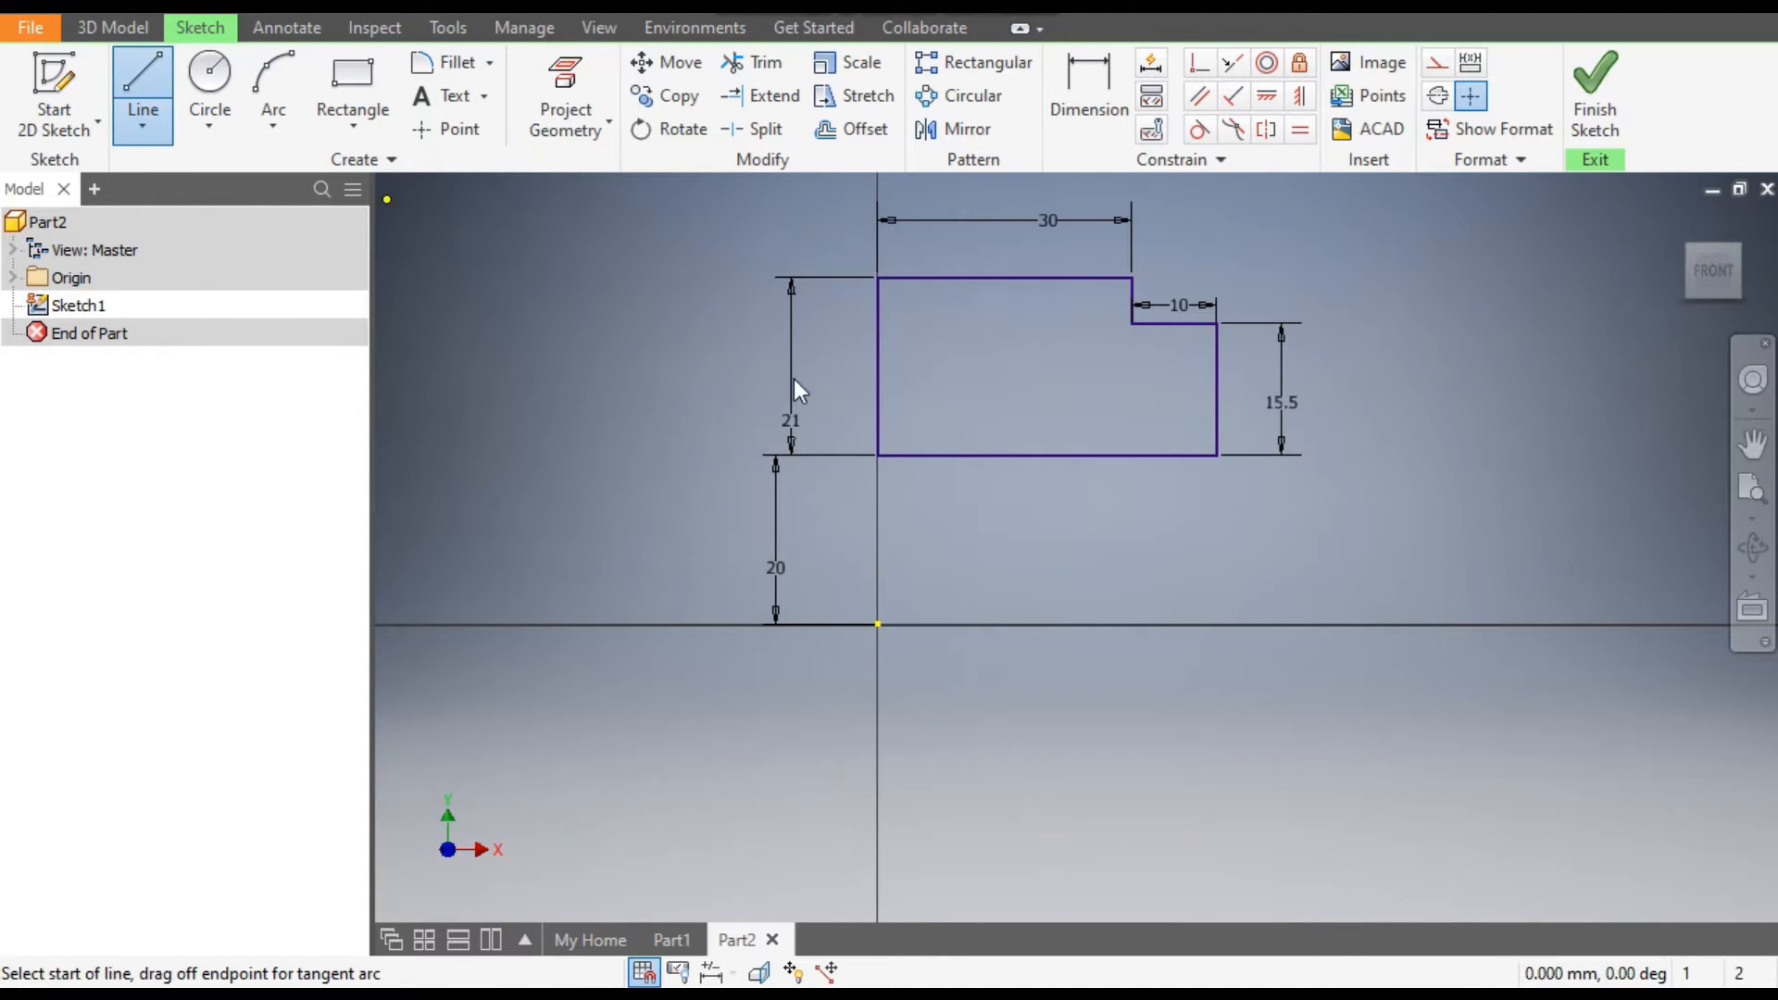
left_click(878, 626)
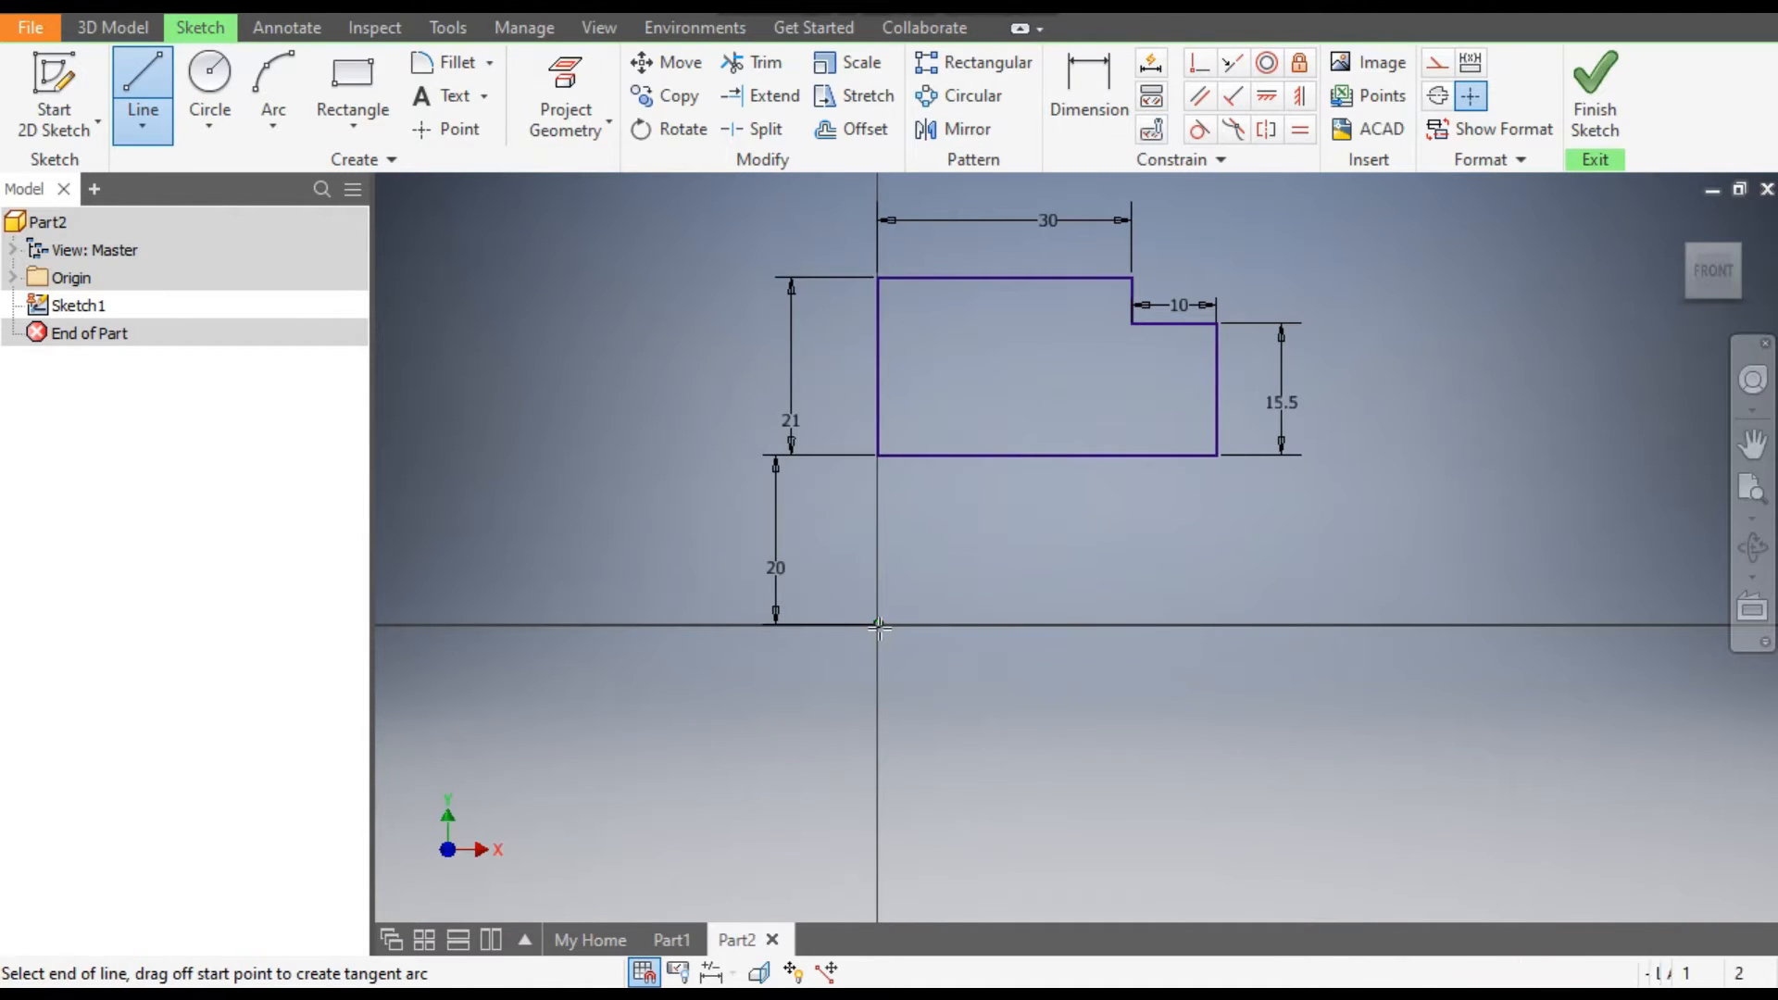
left_click(1472, 623)
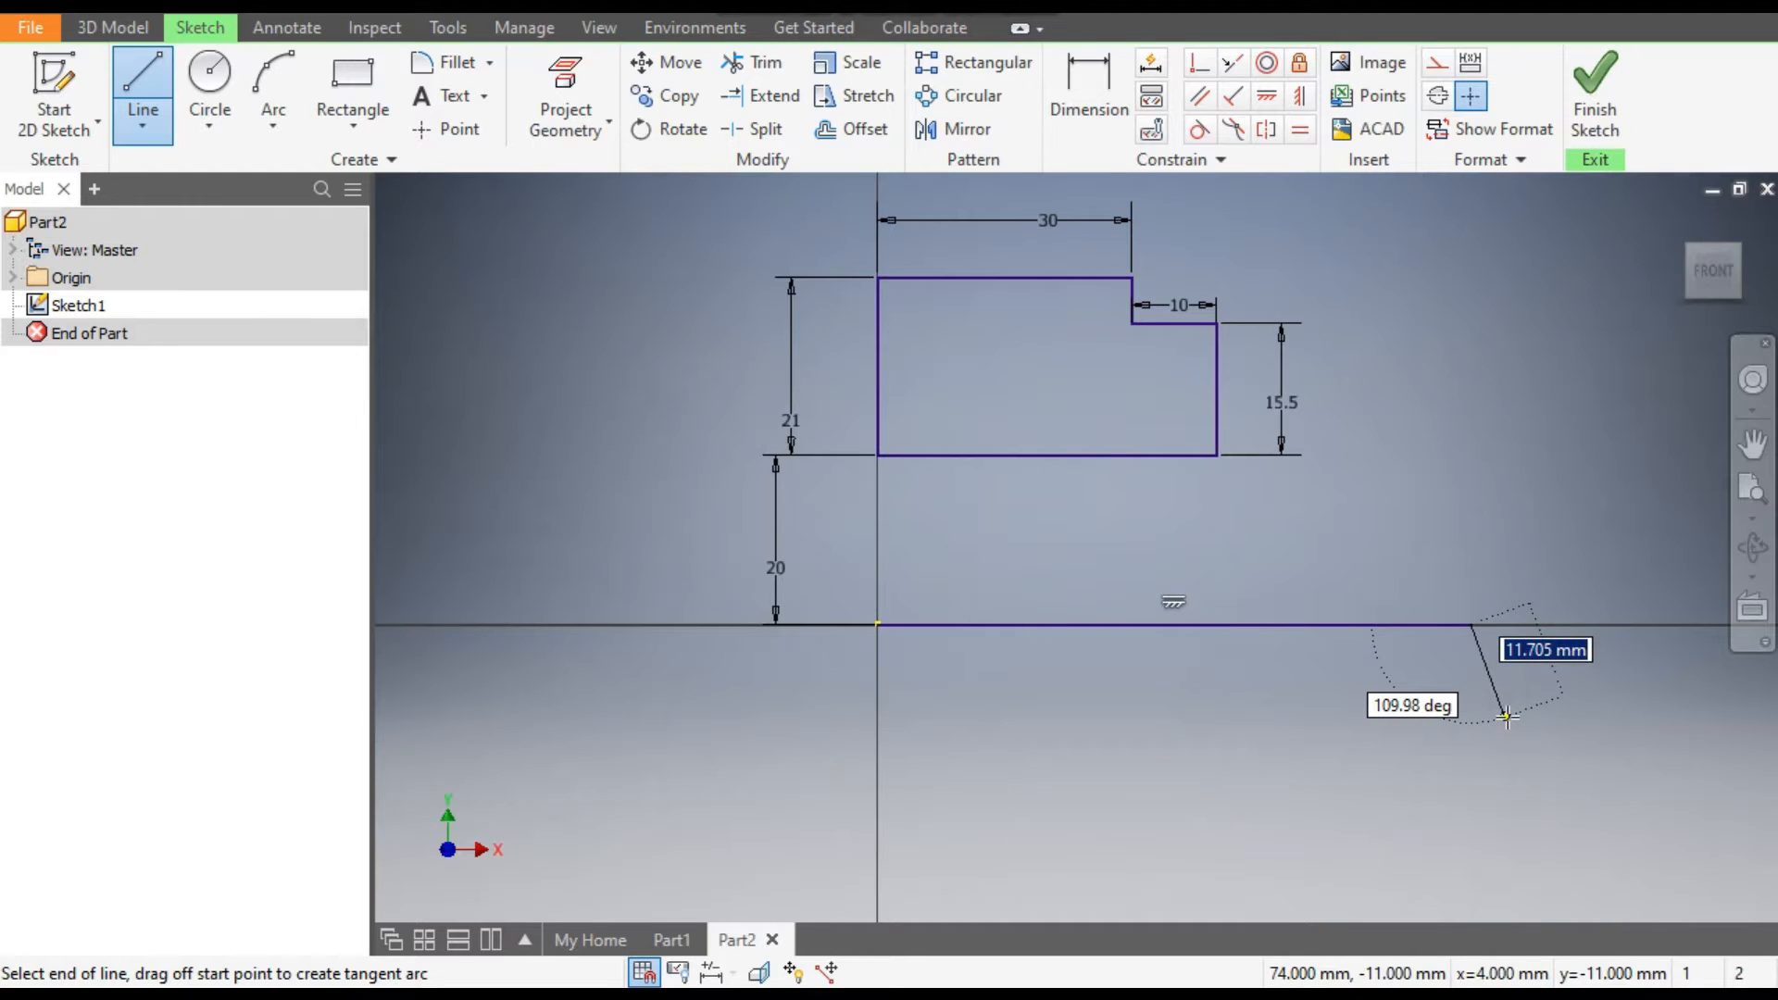
key("Escape")
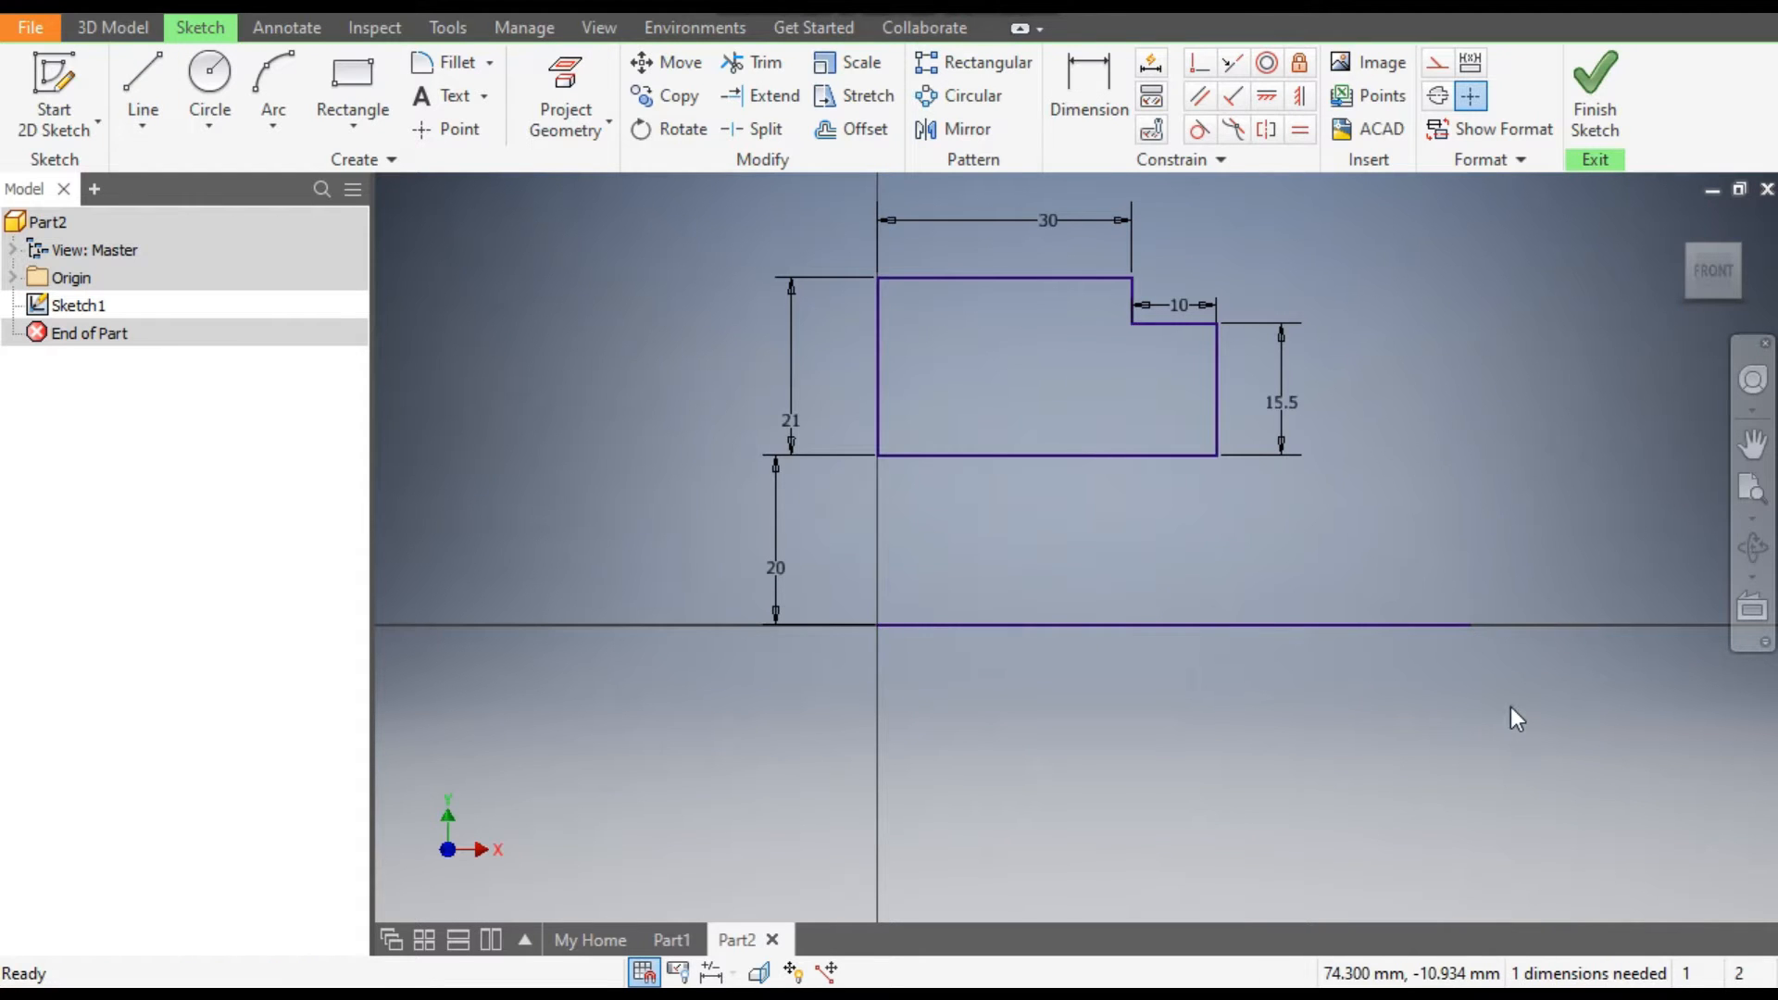
left_click(1320, 625)
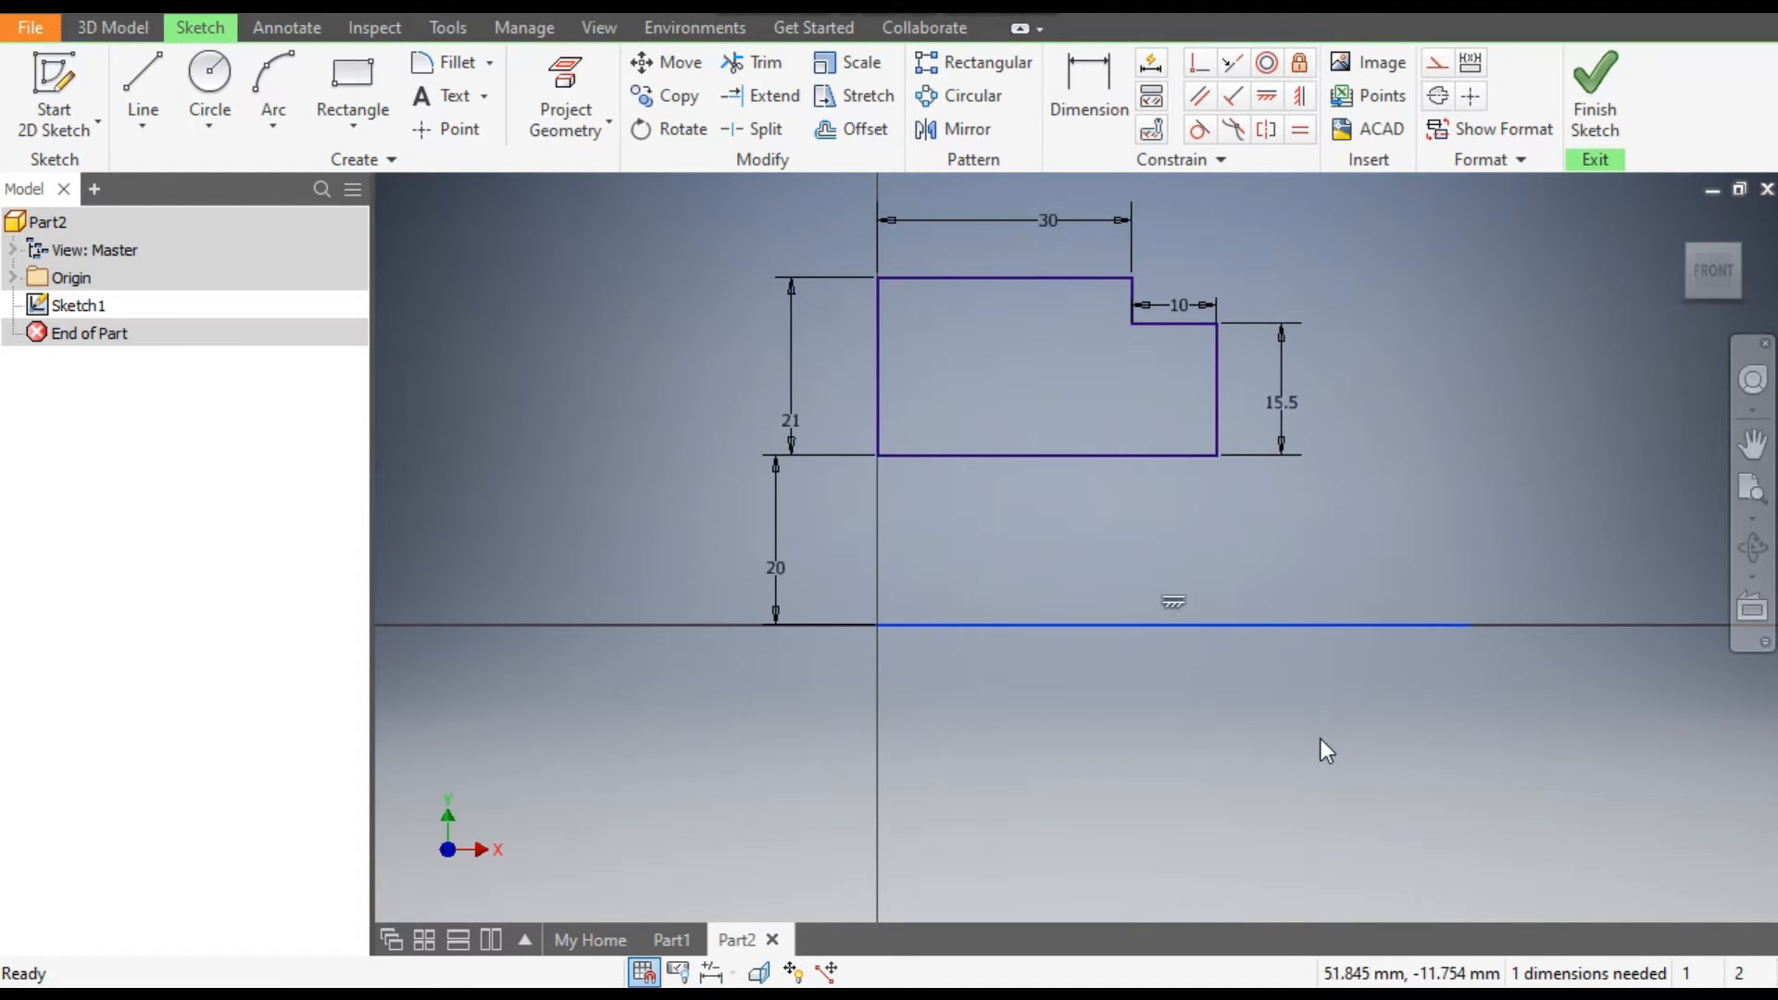
left_click(1437, 96)
left_click(1457, 496)
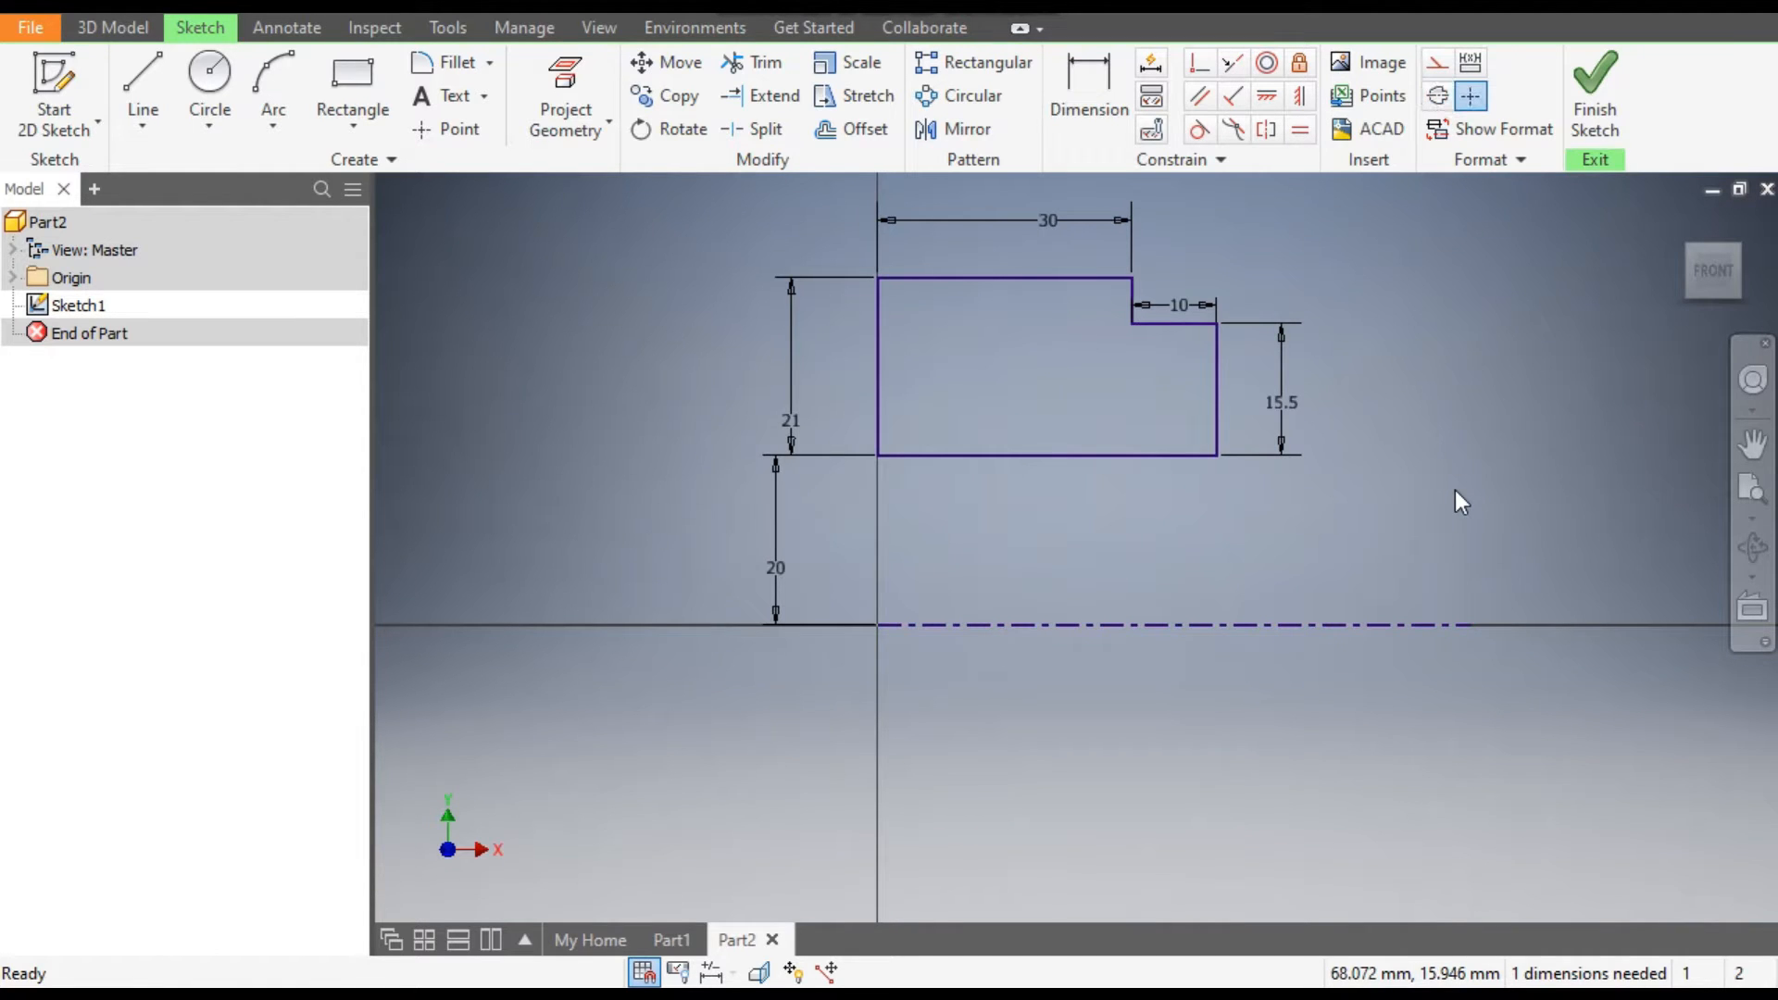
Finish the sketch and revolve the stepped profile with Full extents around the centerline as a solid.
left_click(1602, 91)
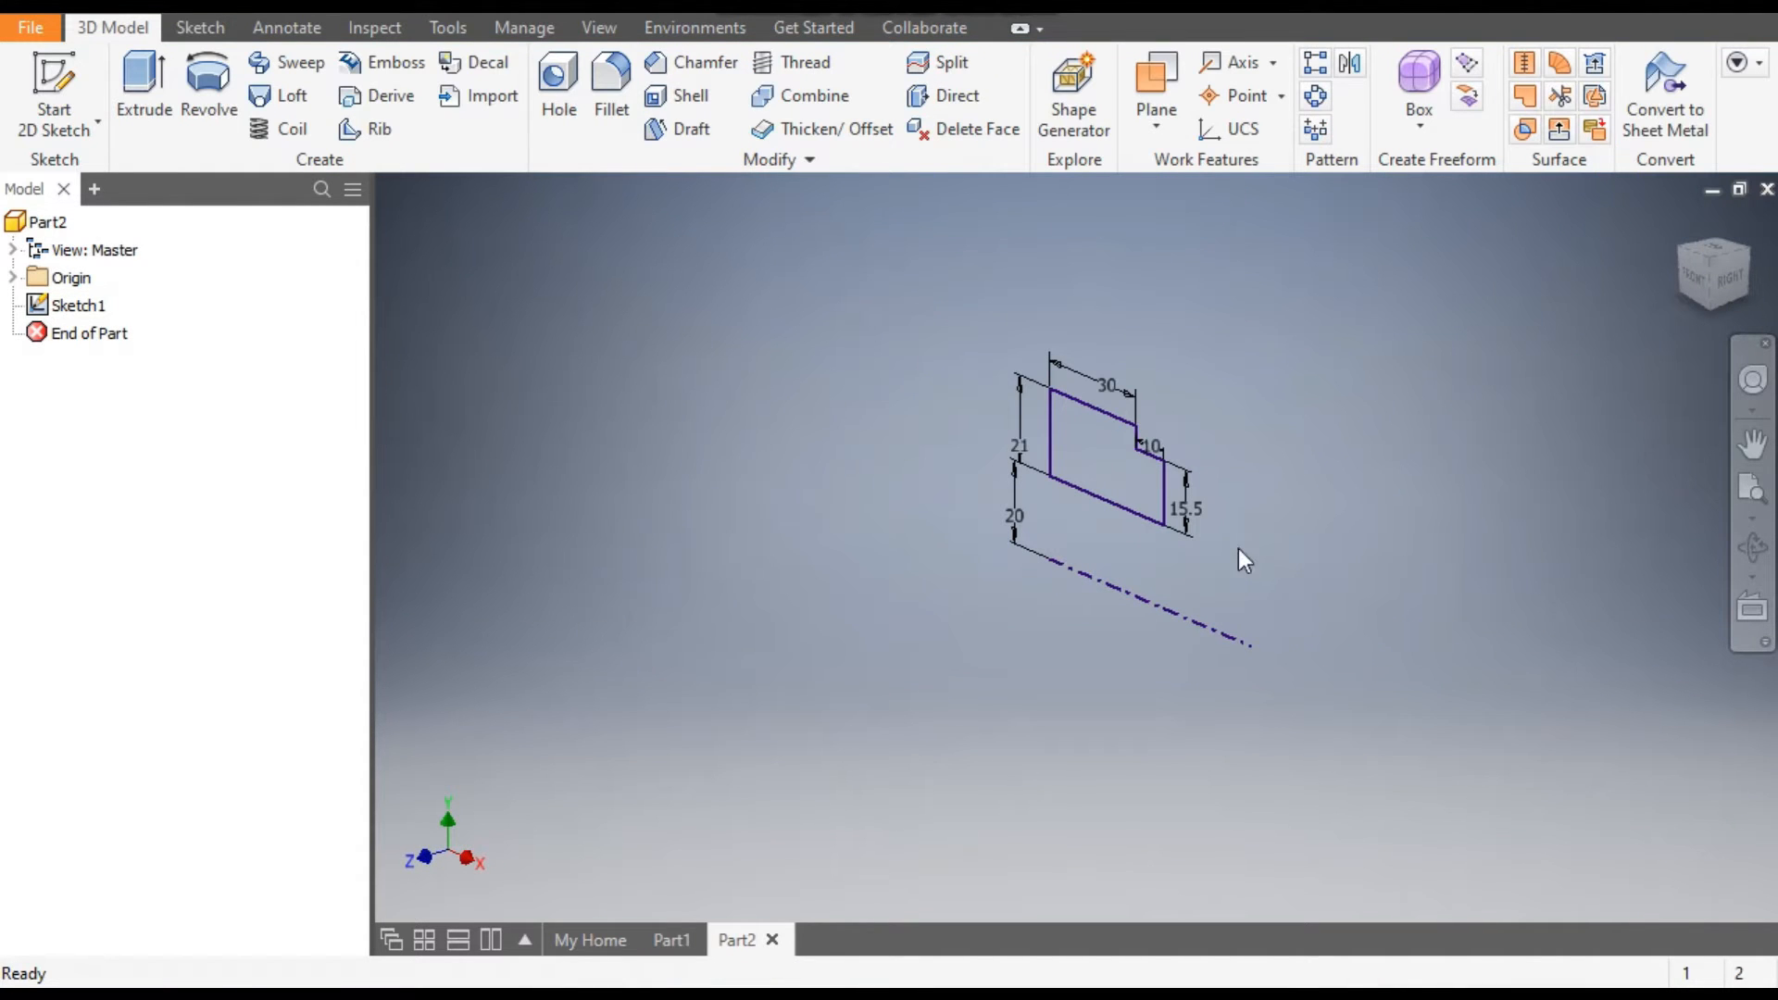
left_click(219, 113)
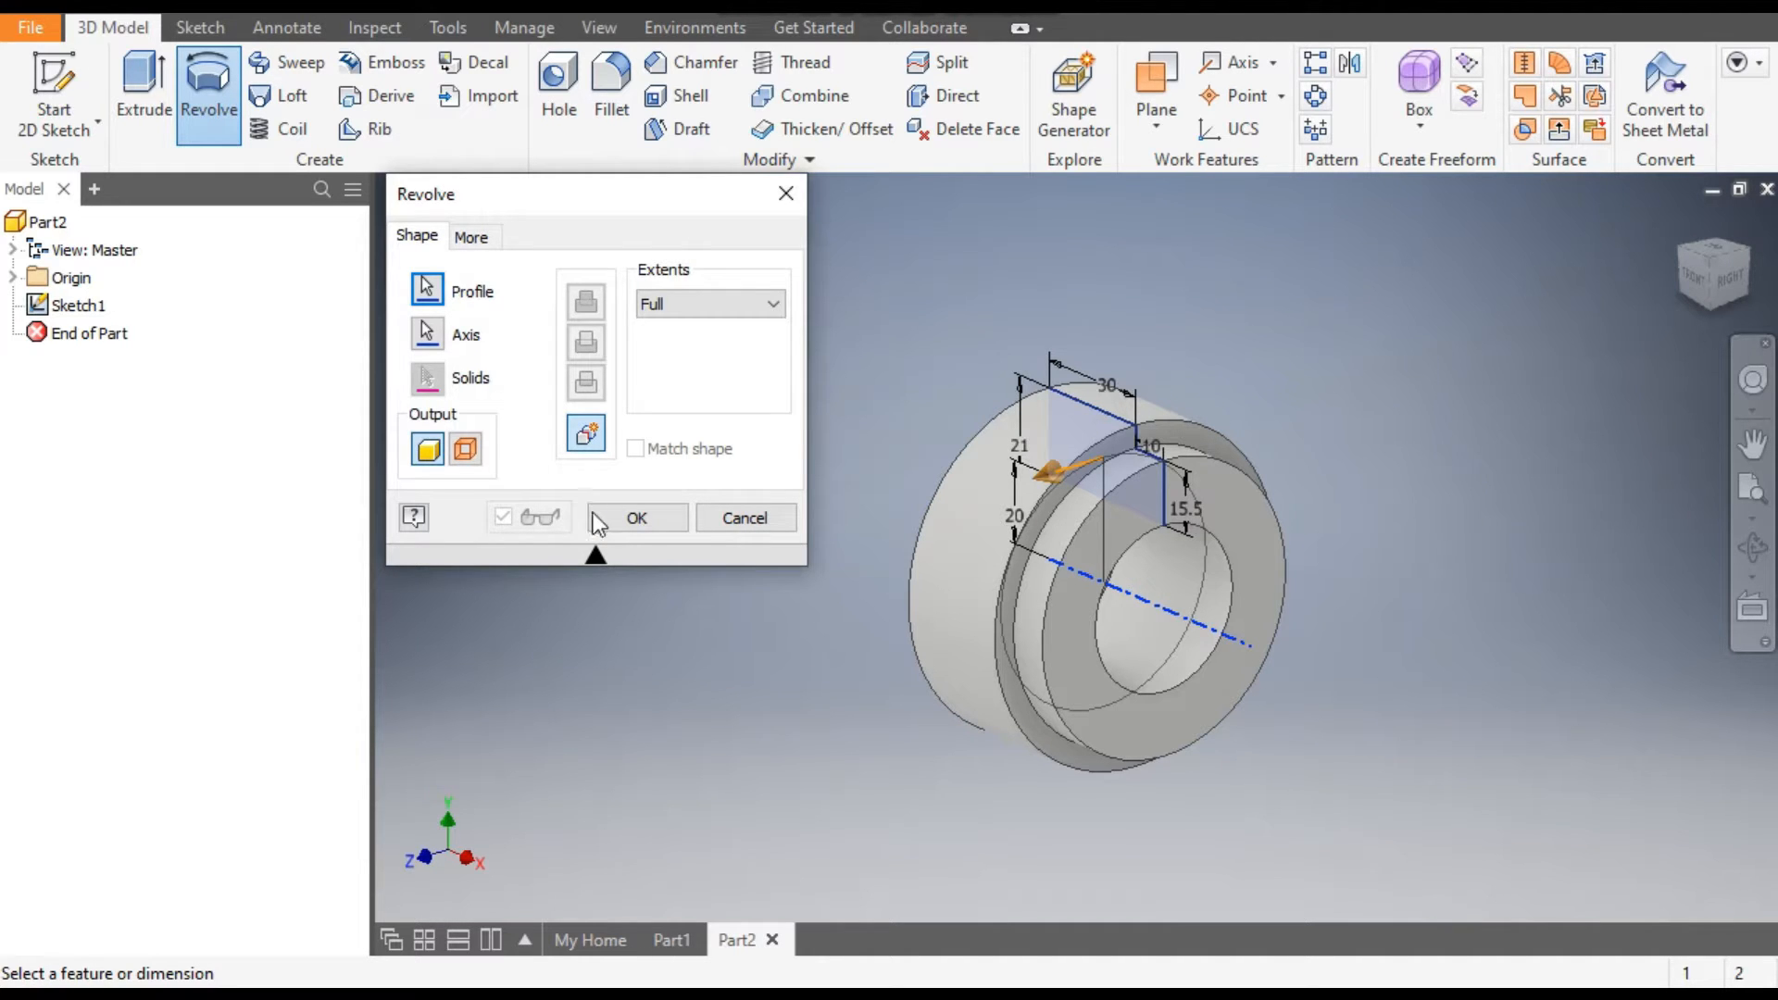
left_click(620, 518)
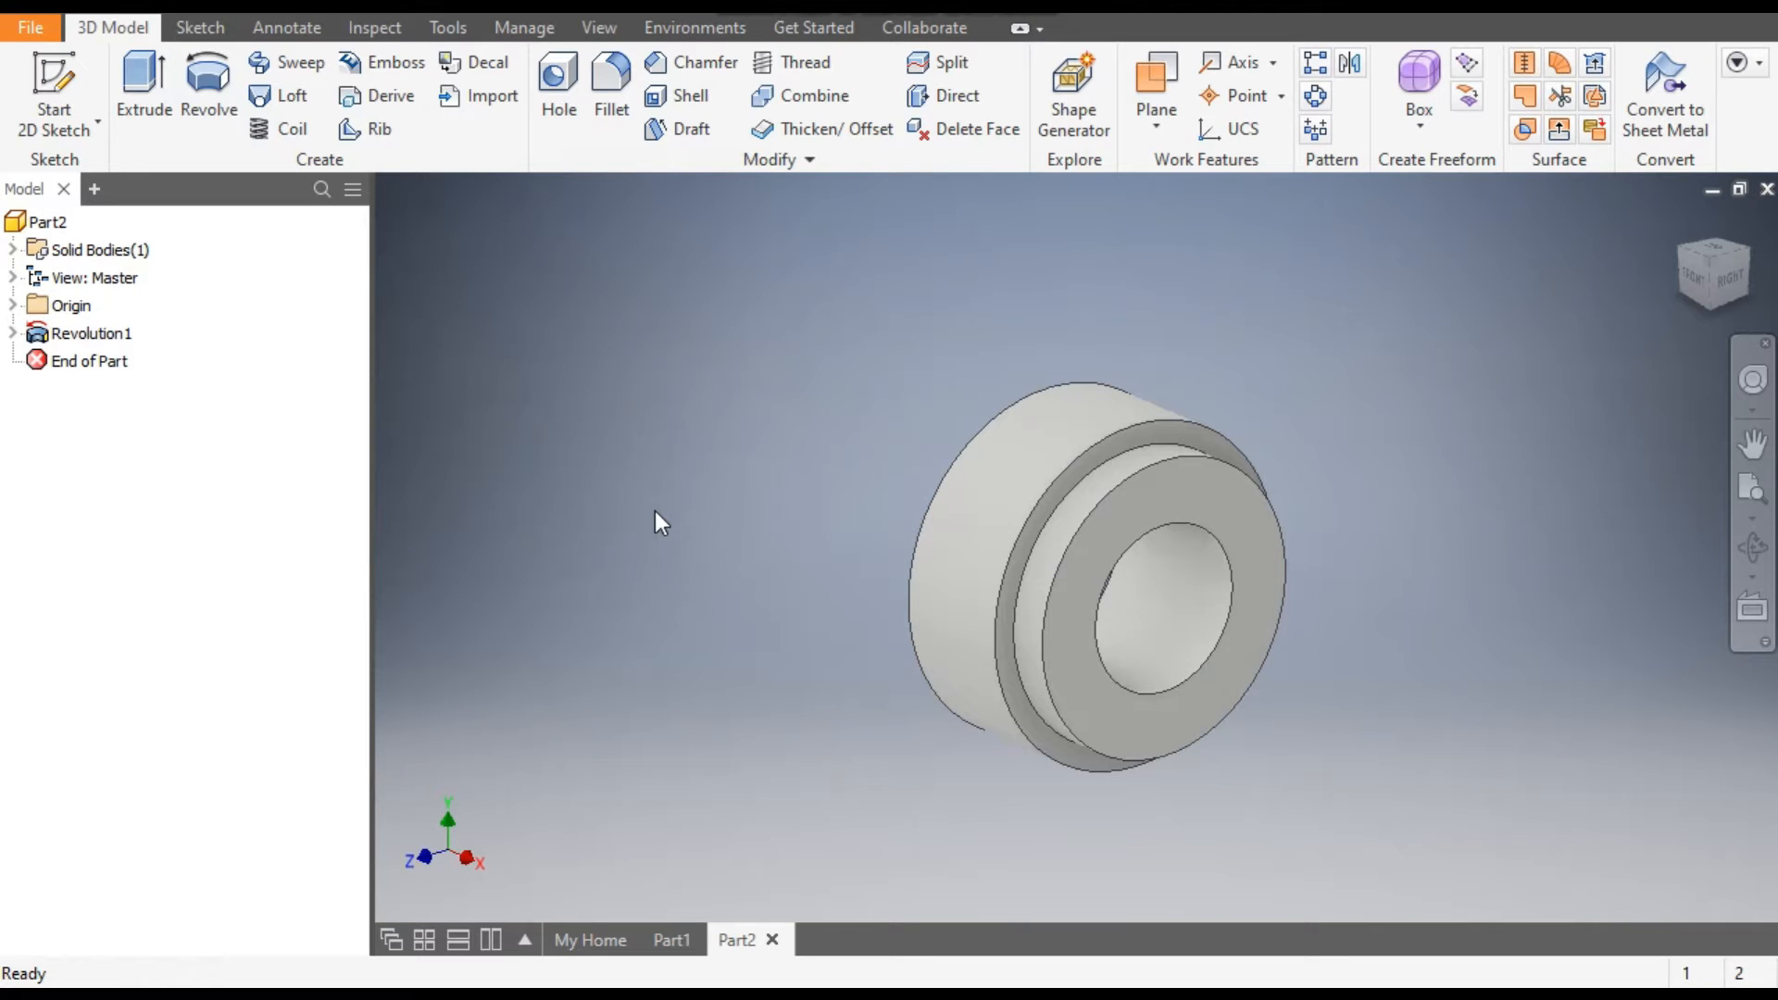
Compare the revolved body with the finished pulley in Part1, and start a sketch on Part2's larger flat end face.
left_click(1677, 246)
left_click(683, 943)
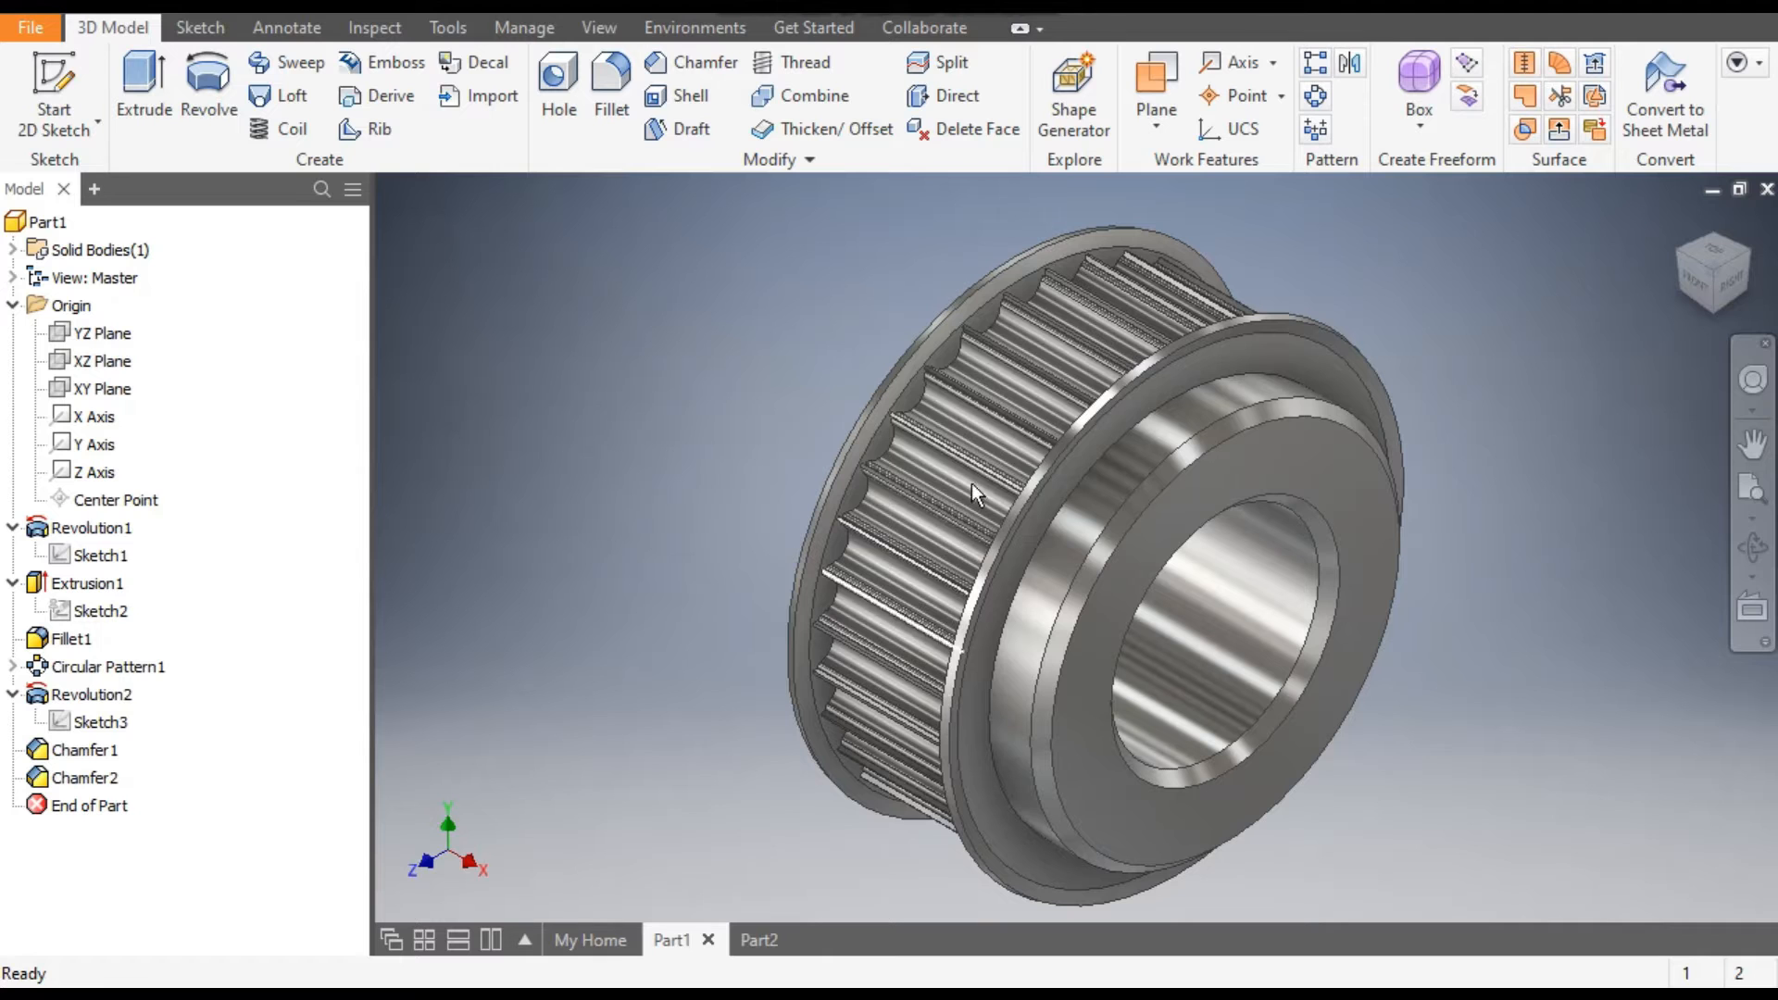
left_click(758, 940)
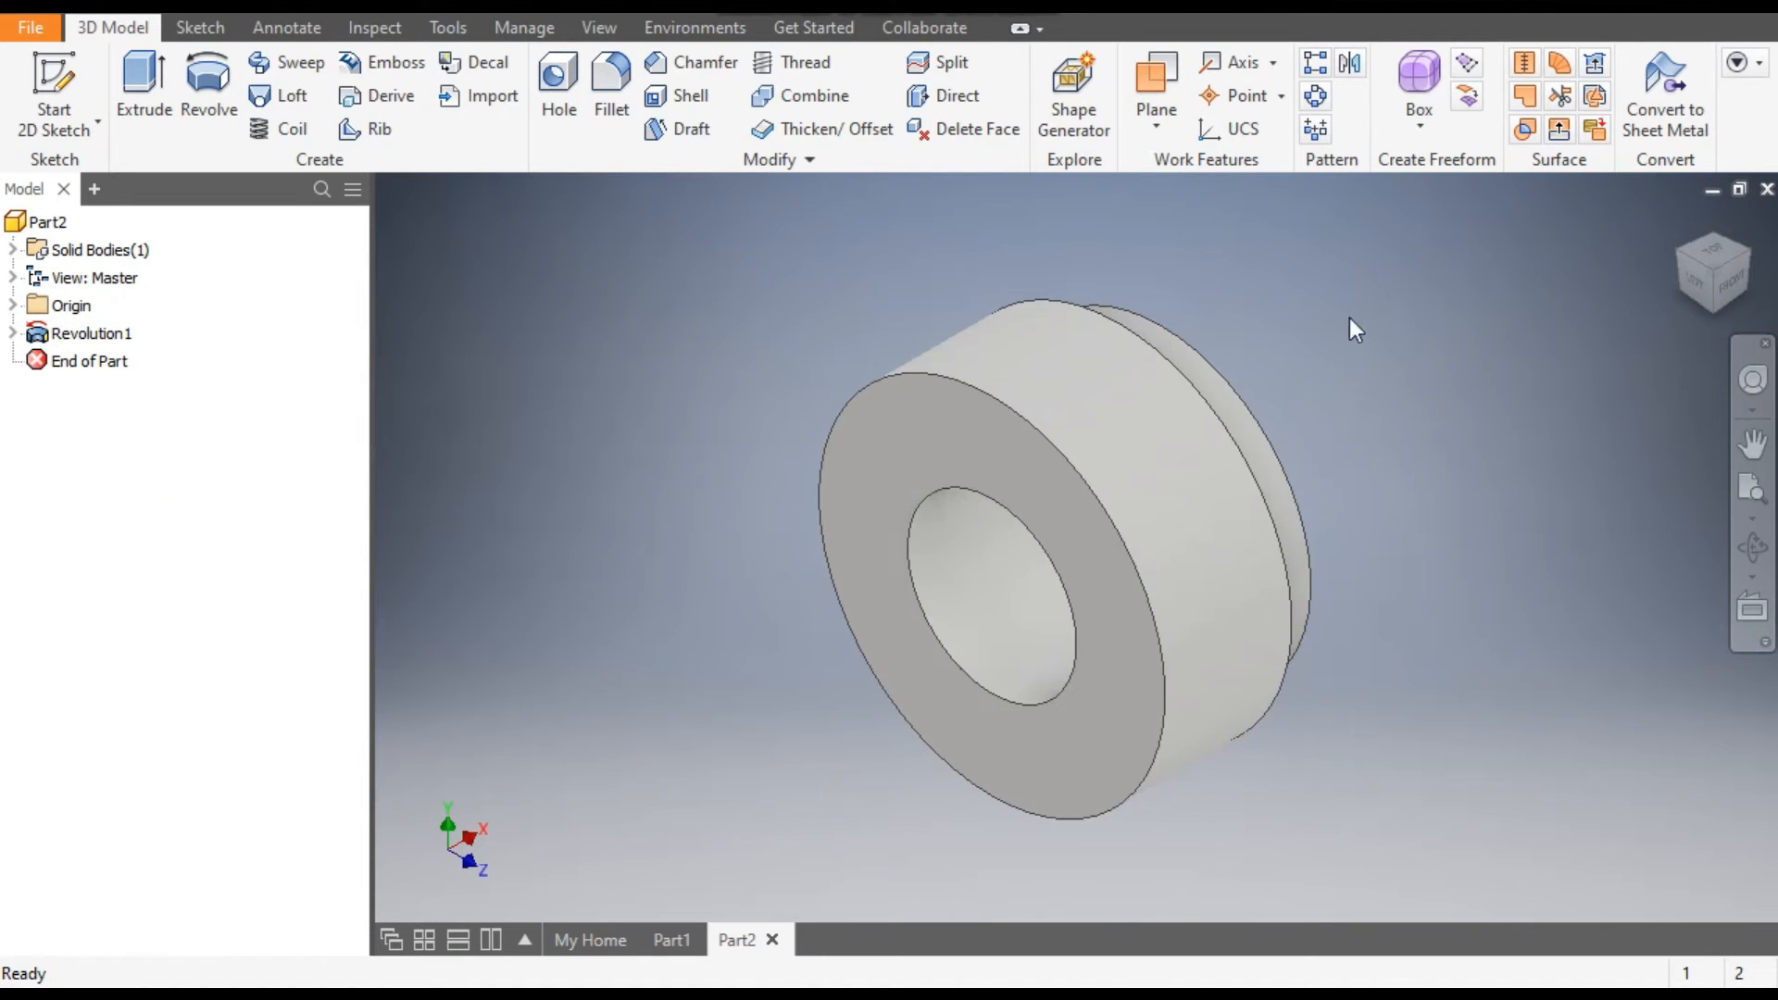
left_click(954, 413)
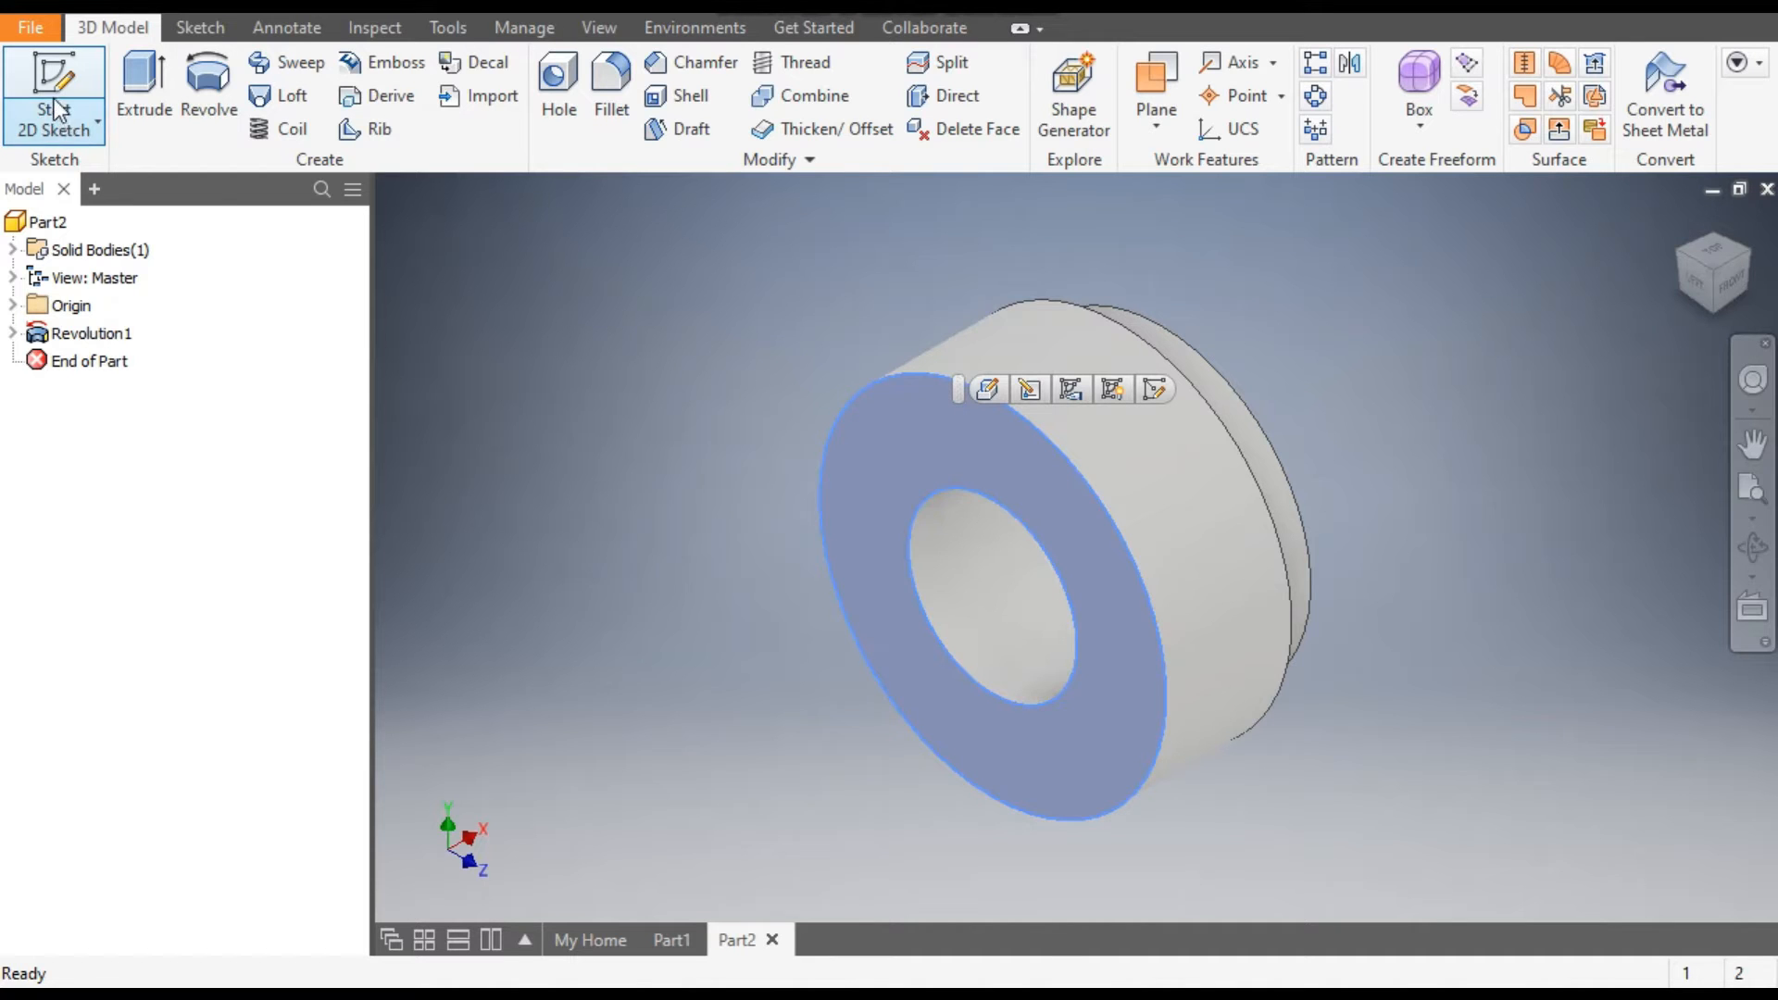
left_click(1158, 387)
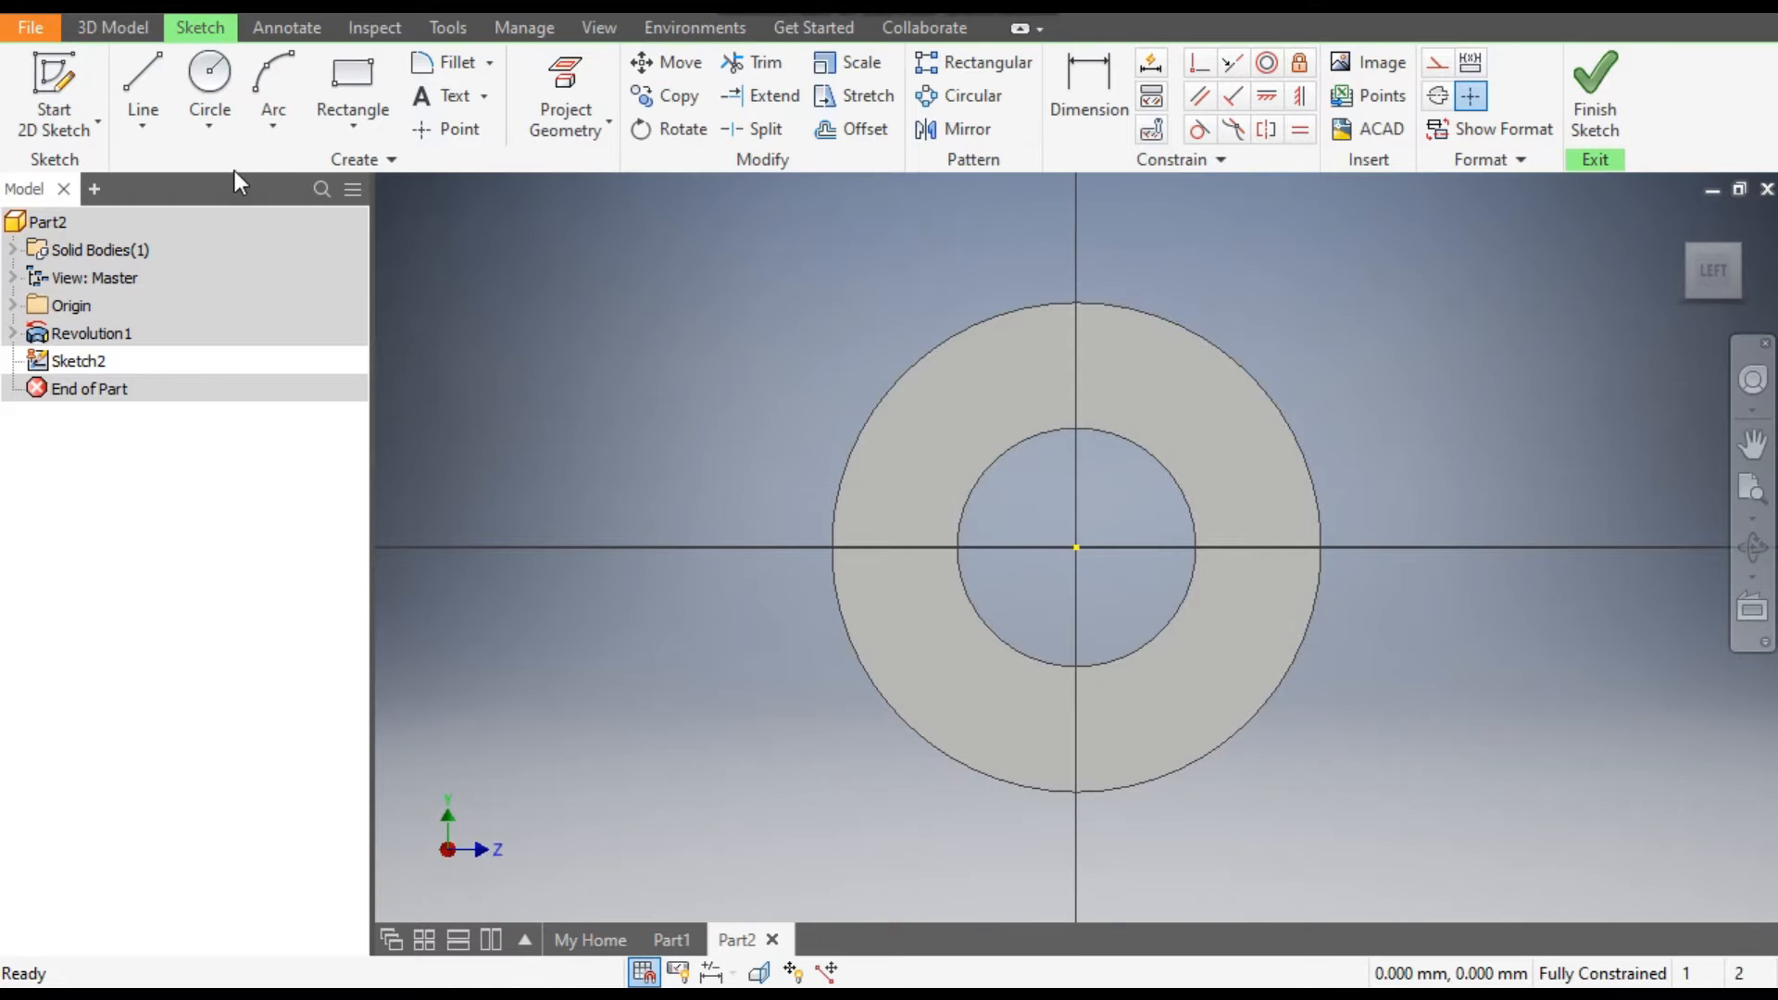
Draw a 6 mm diameter center-point circle on the vertical axis, about 37 mm above the origin near the outer edge.
left_click(204, 119)
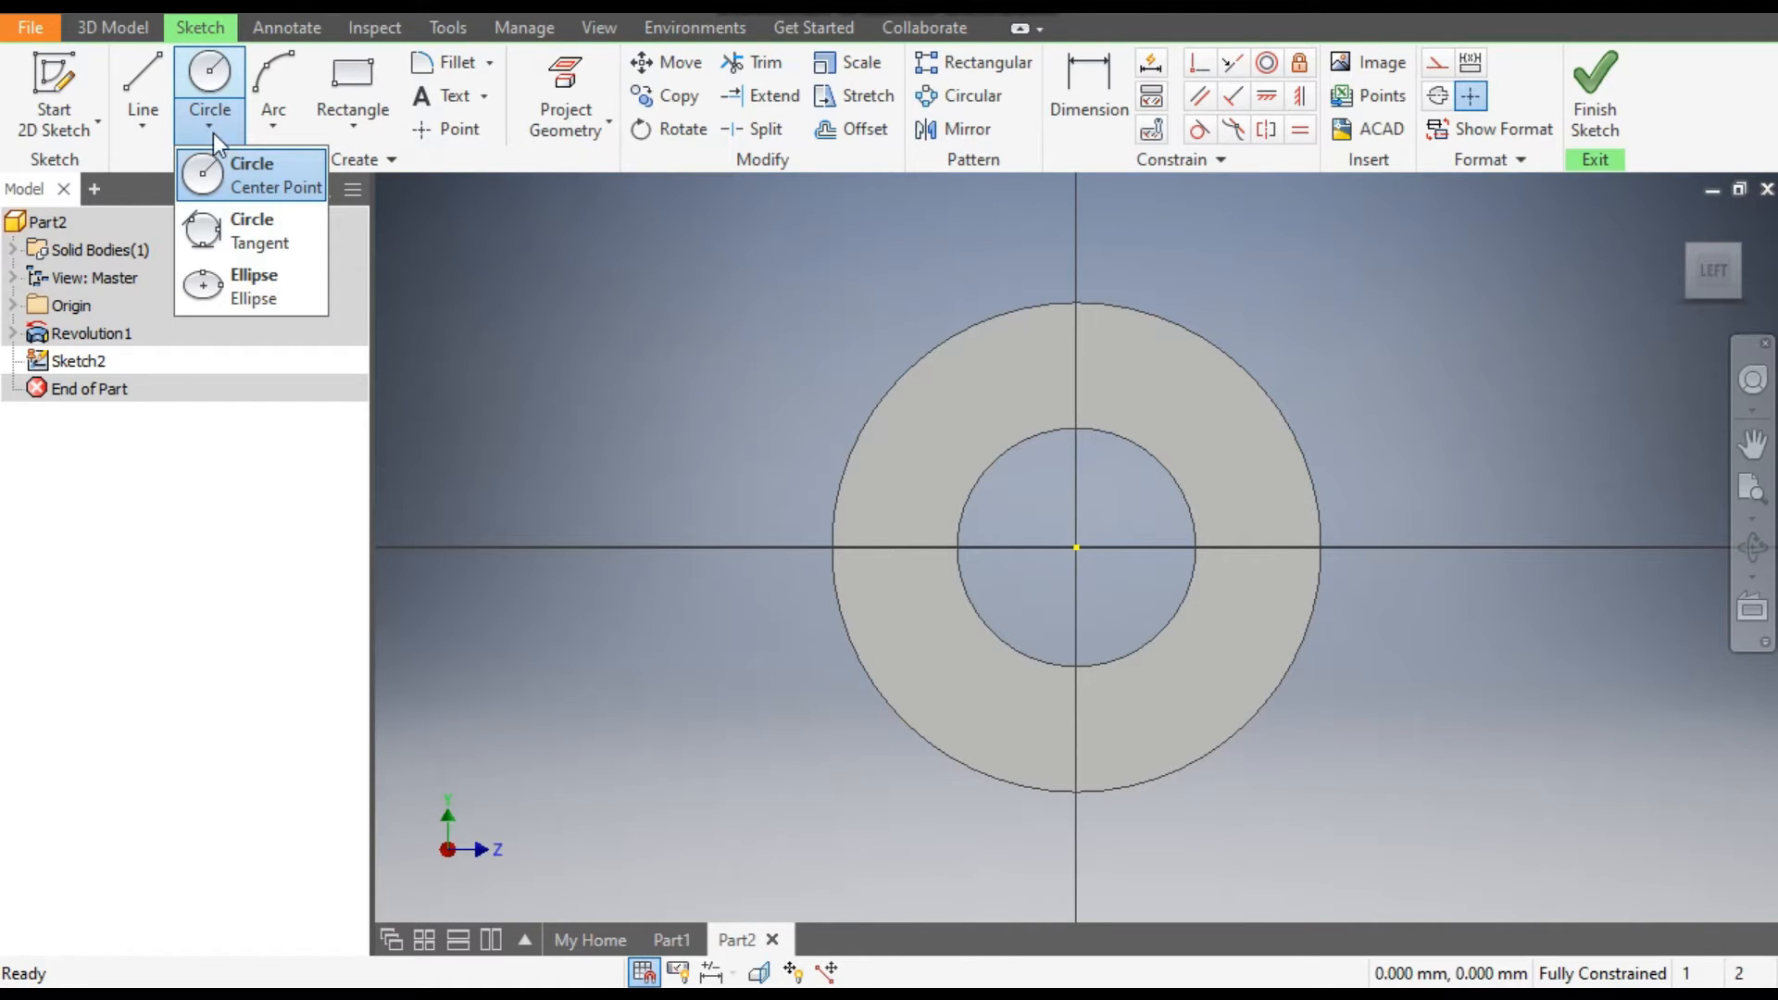
left_click(257, 179)
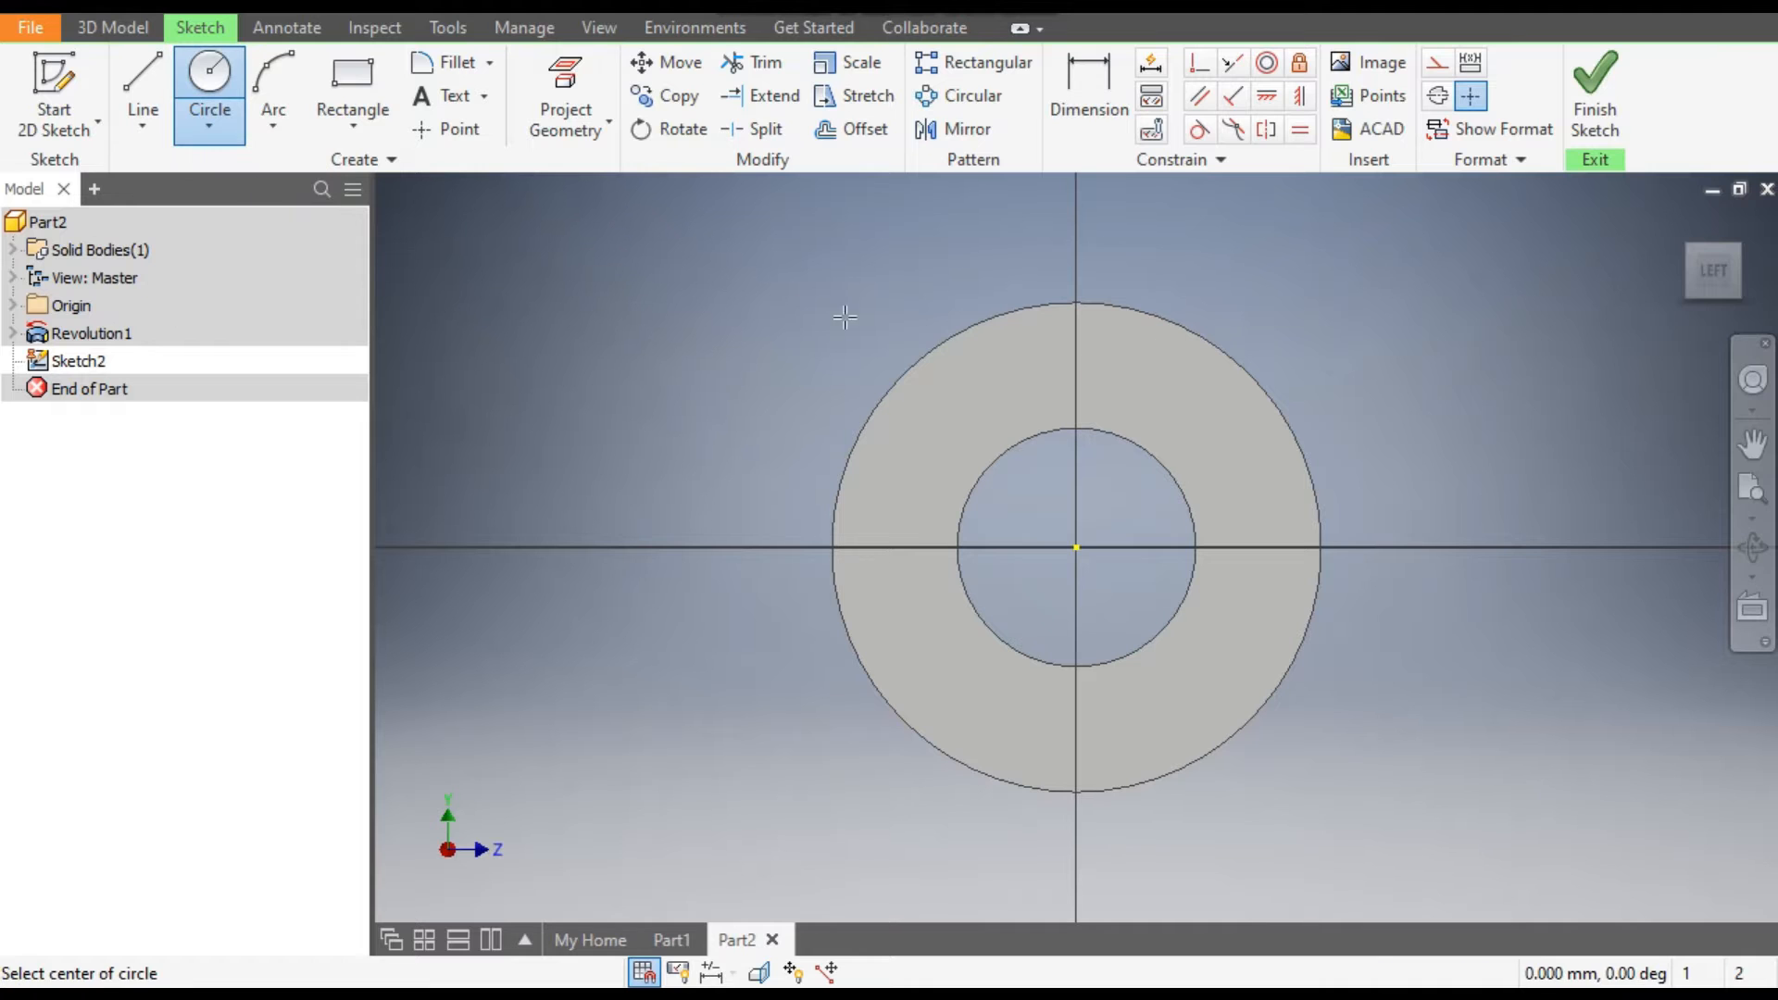
scroll(1116, 341, "up", 3)
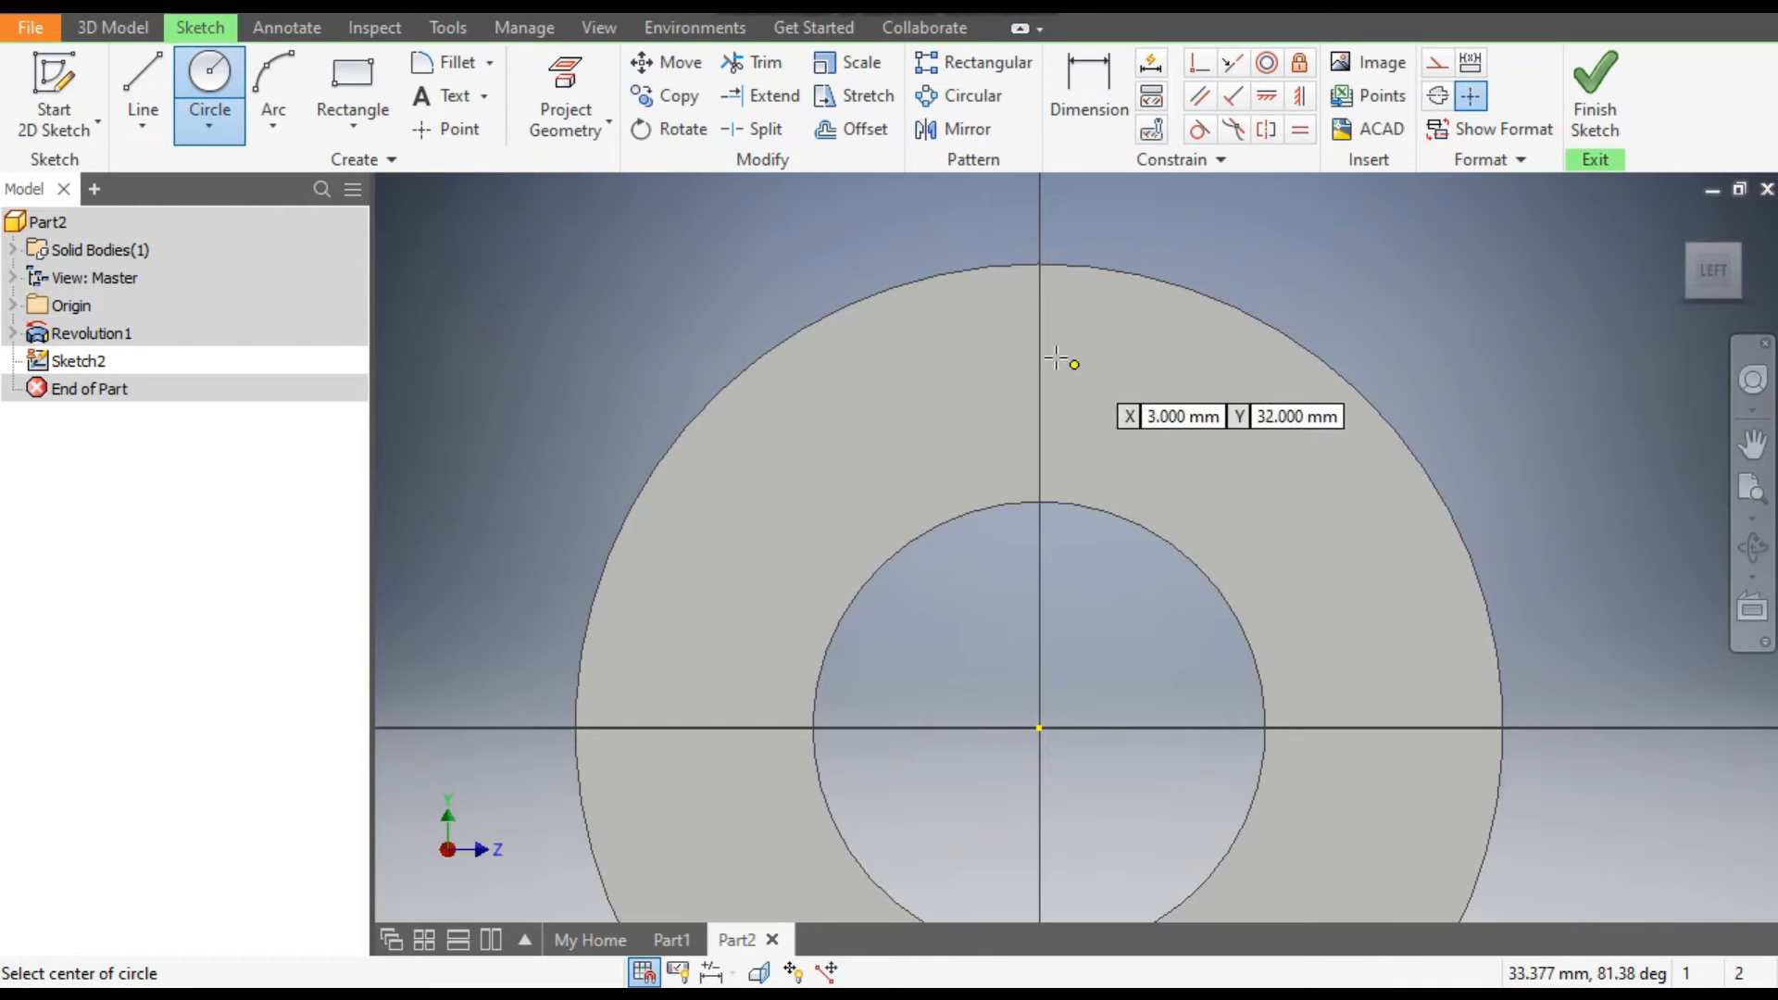
left_click(1041, 305)
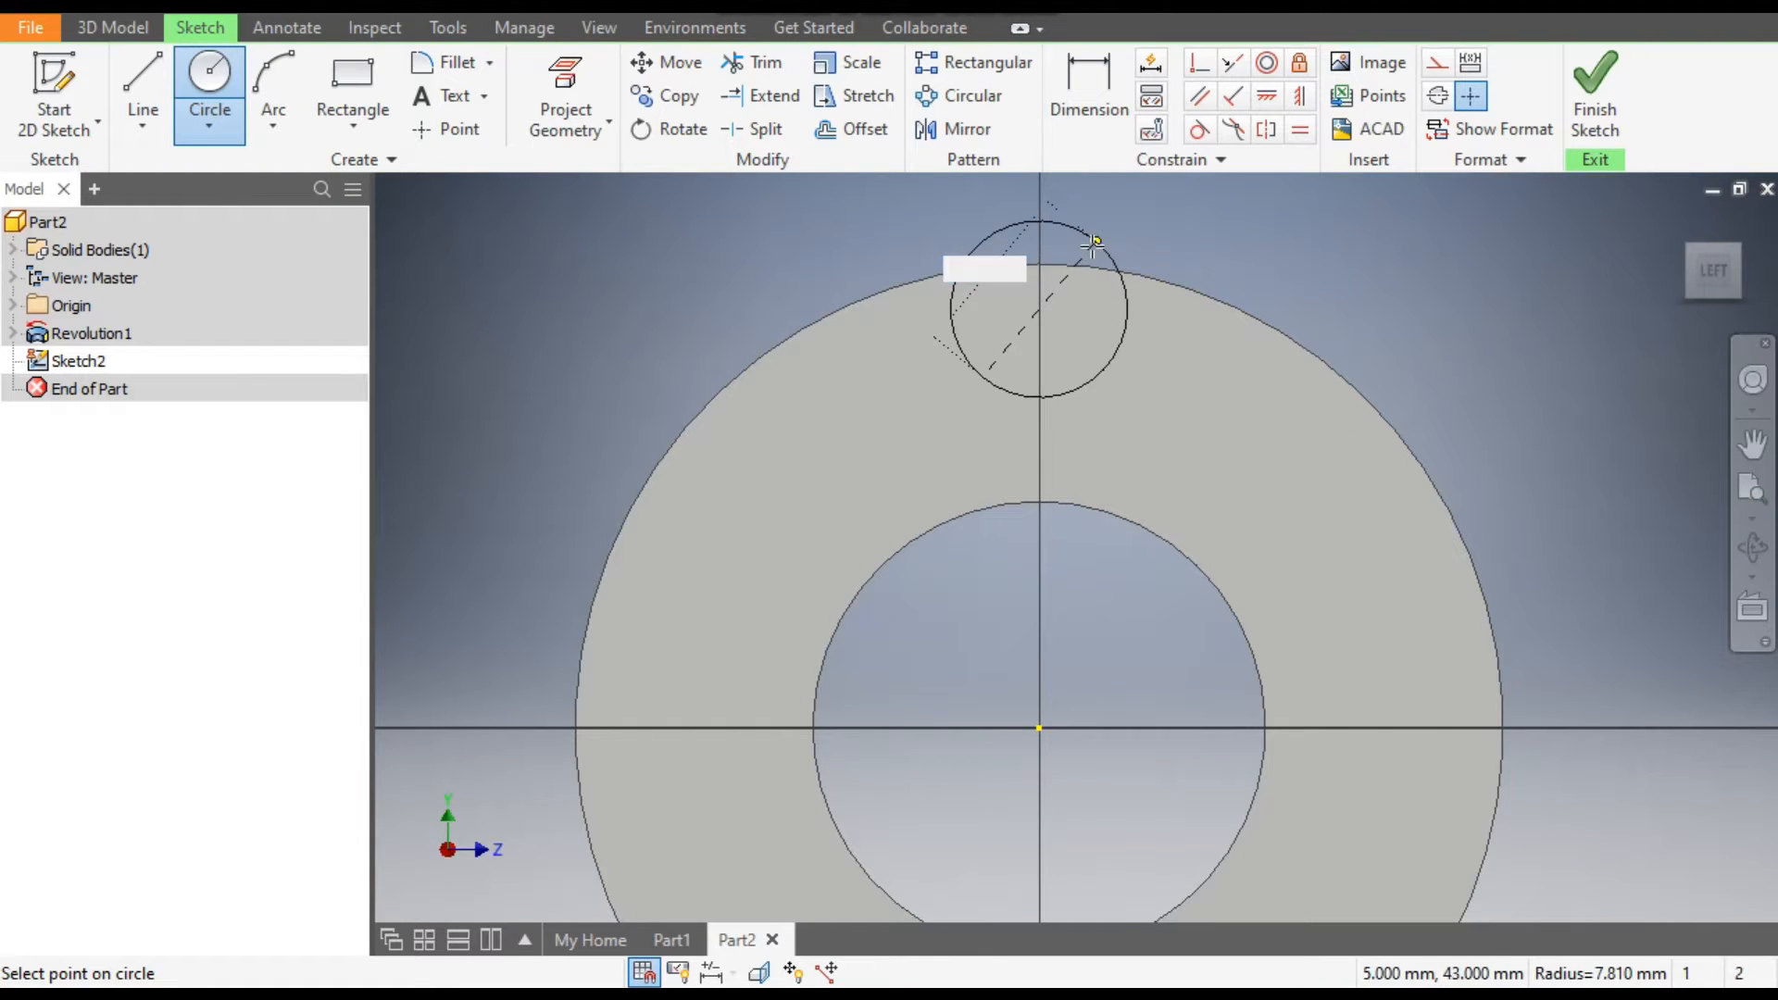
left_click(1092, 244)
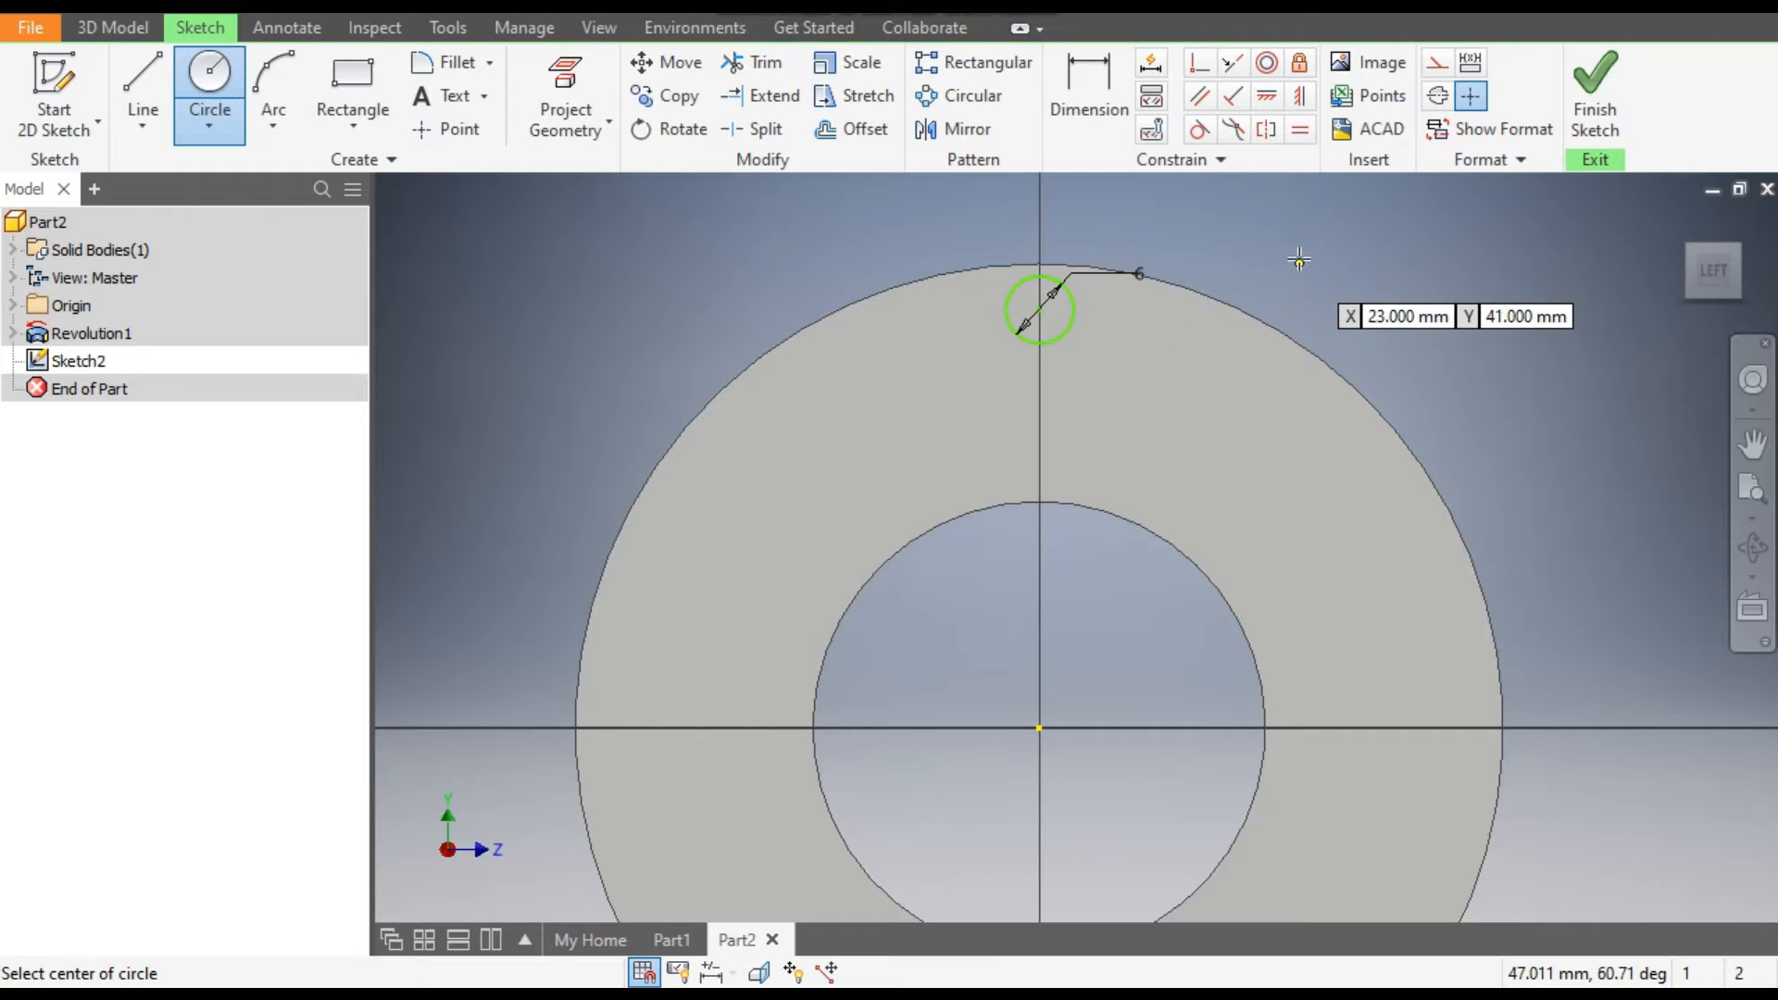
Project the outer circular edge of the end face into the sketch.
left_click(562, 94)
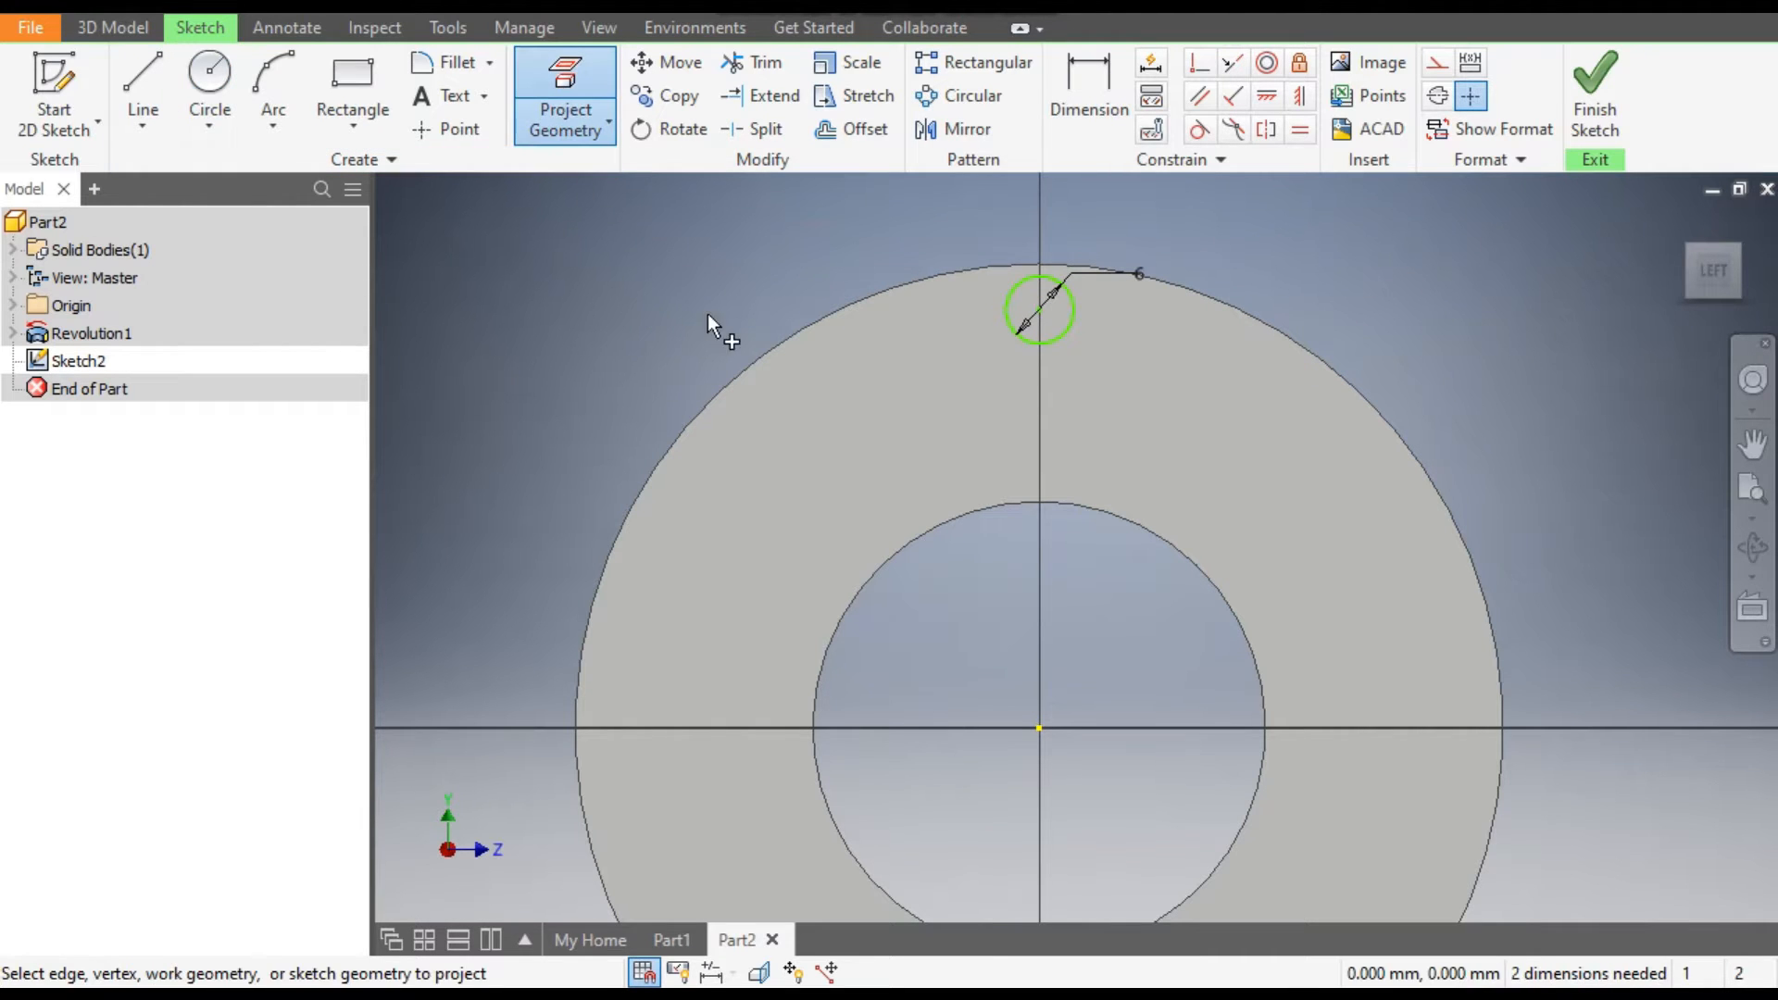
left_click(746, 371)
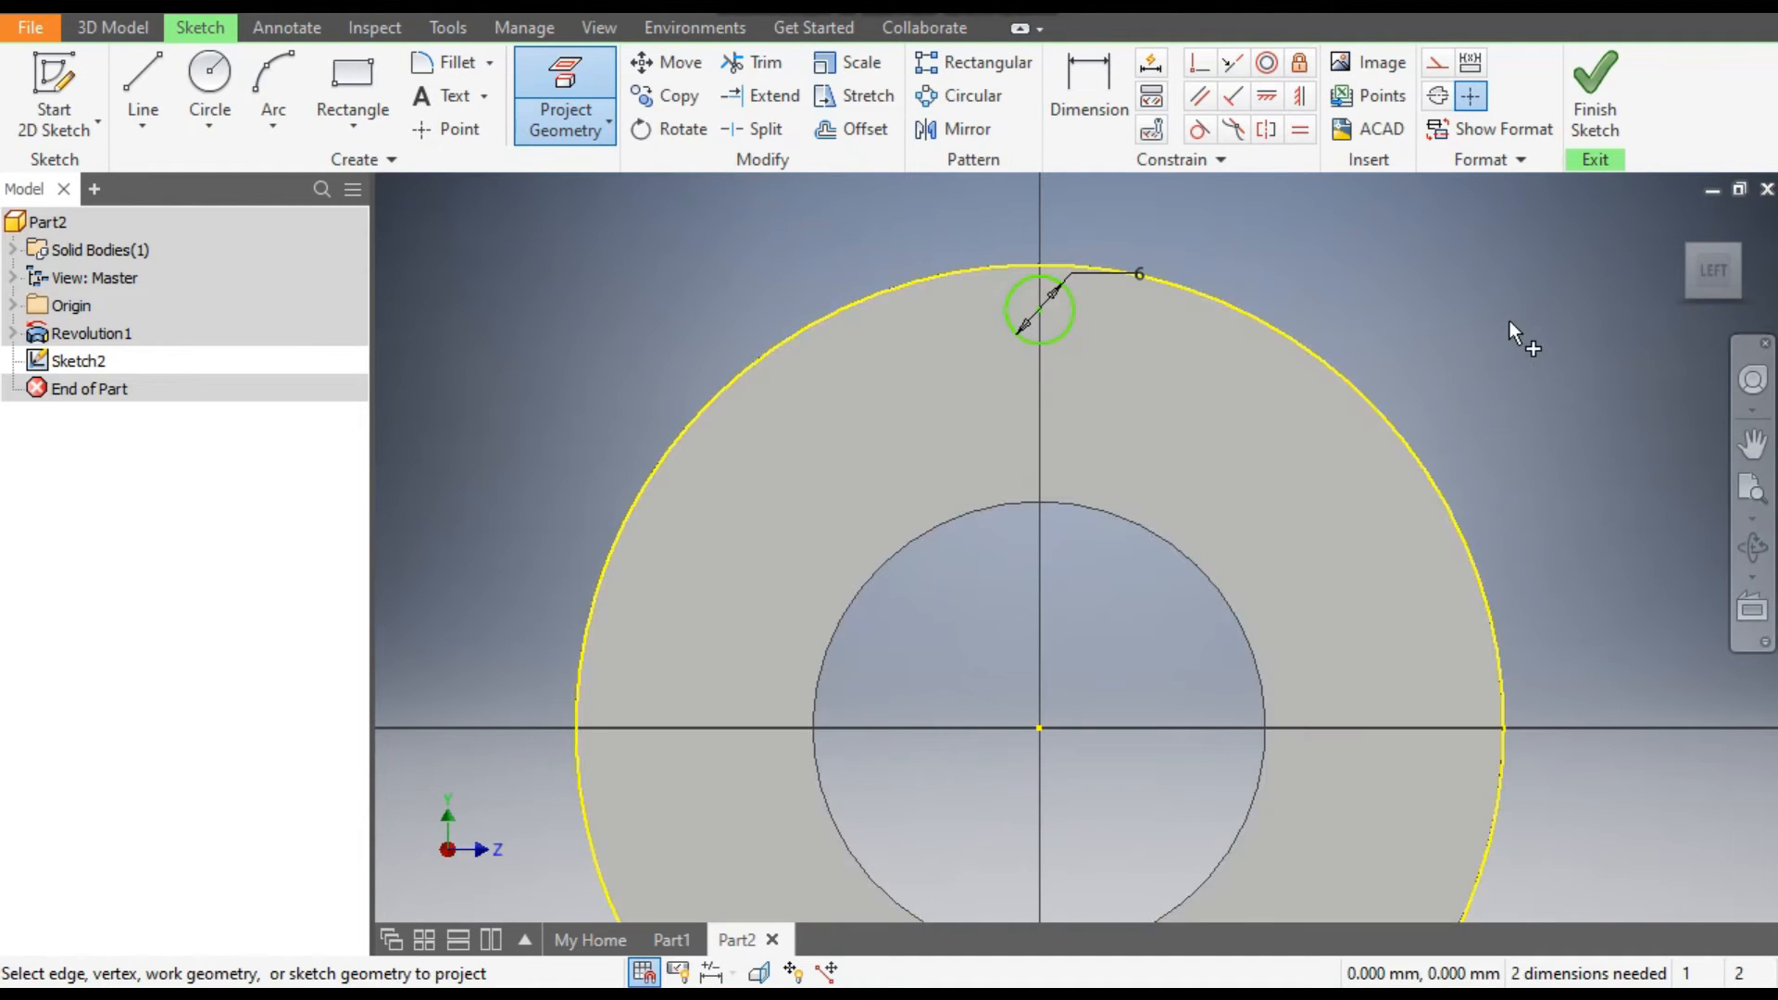
key("Escape")
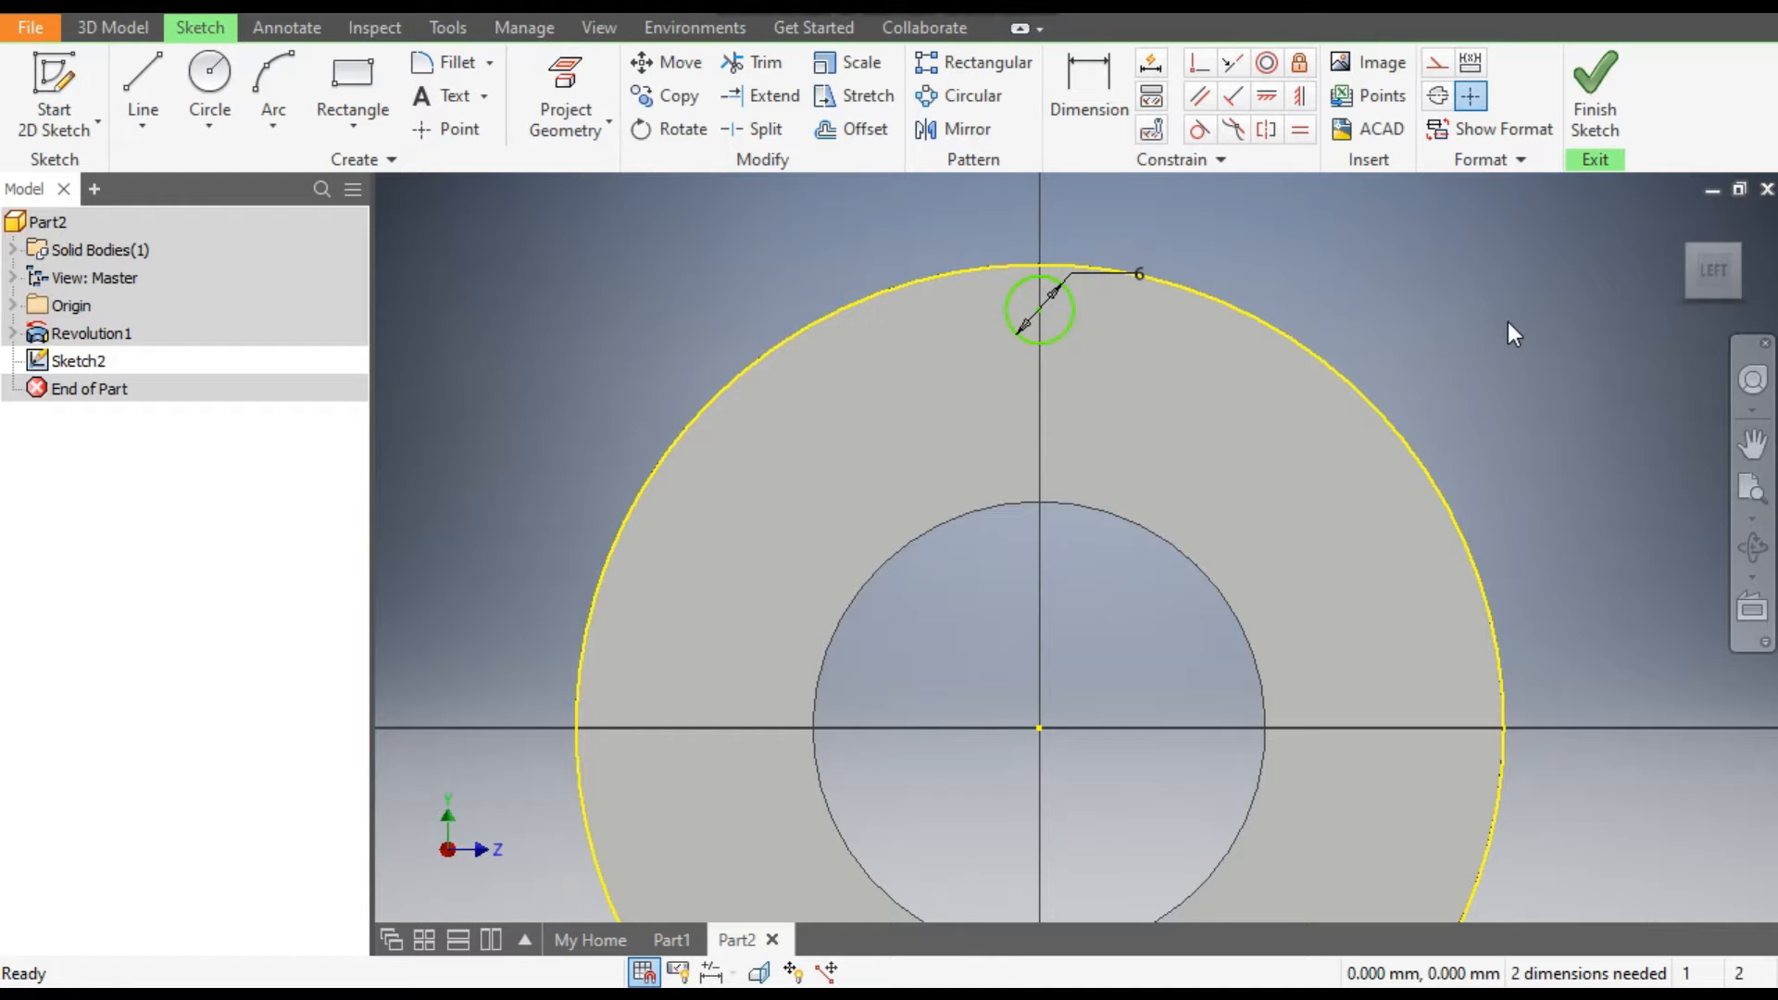
Draw a vertical line about 15 mm long just left of the vertical axis, crossing the outer edge and the small circle.
left_click(130, 71)
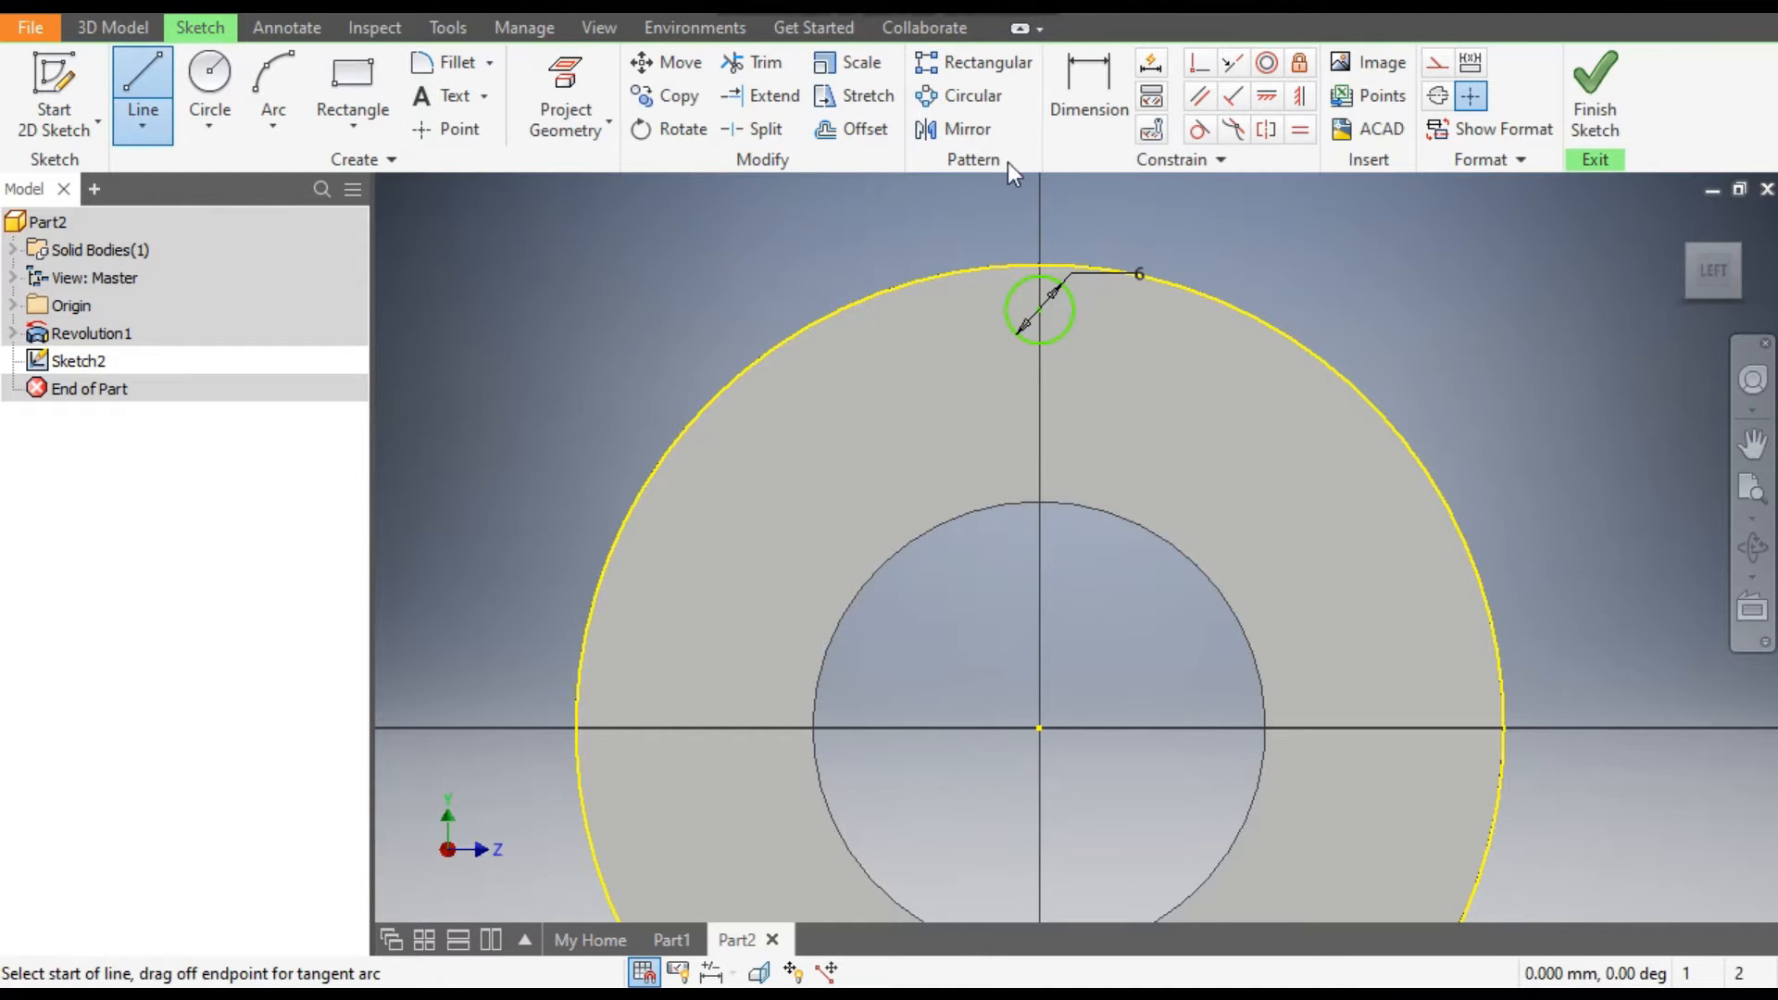
scroll(995, 294, "up", 6)
scroll(1025, 448, "down", 5)
left_click(1041, 286)
left_click(1038, 498)
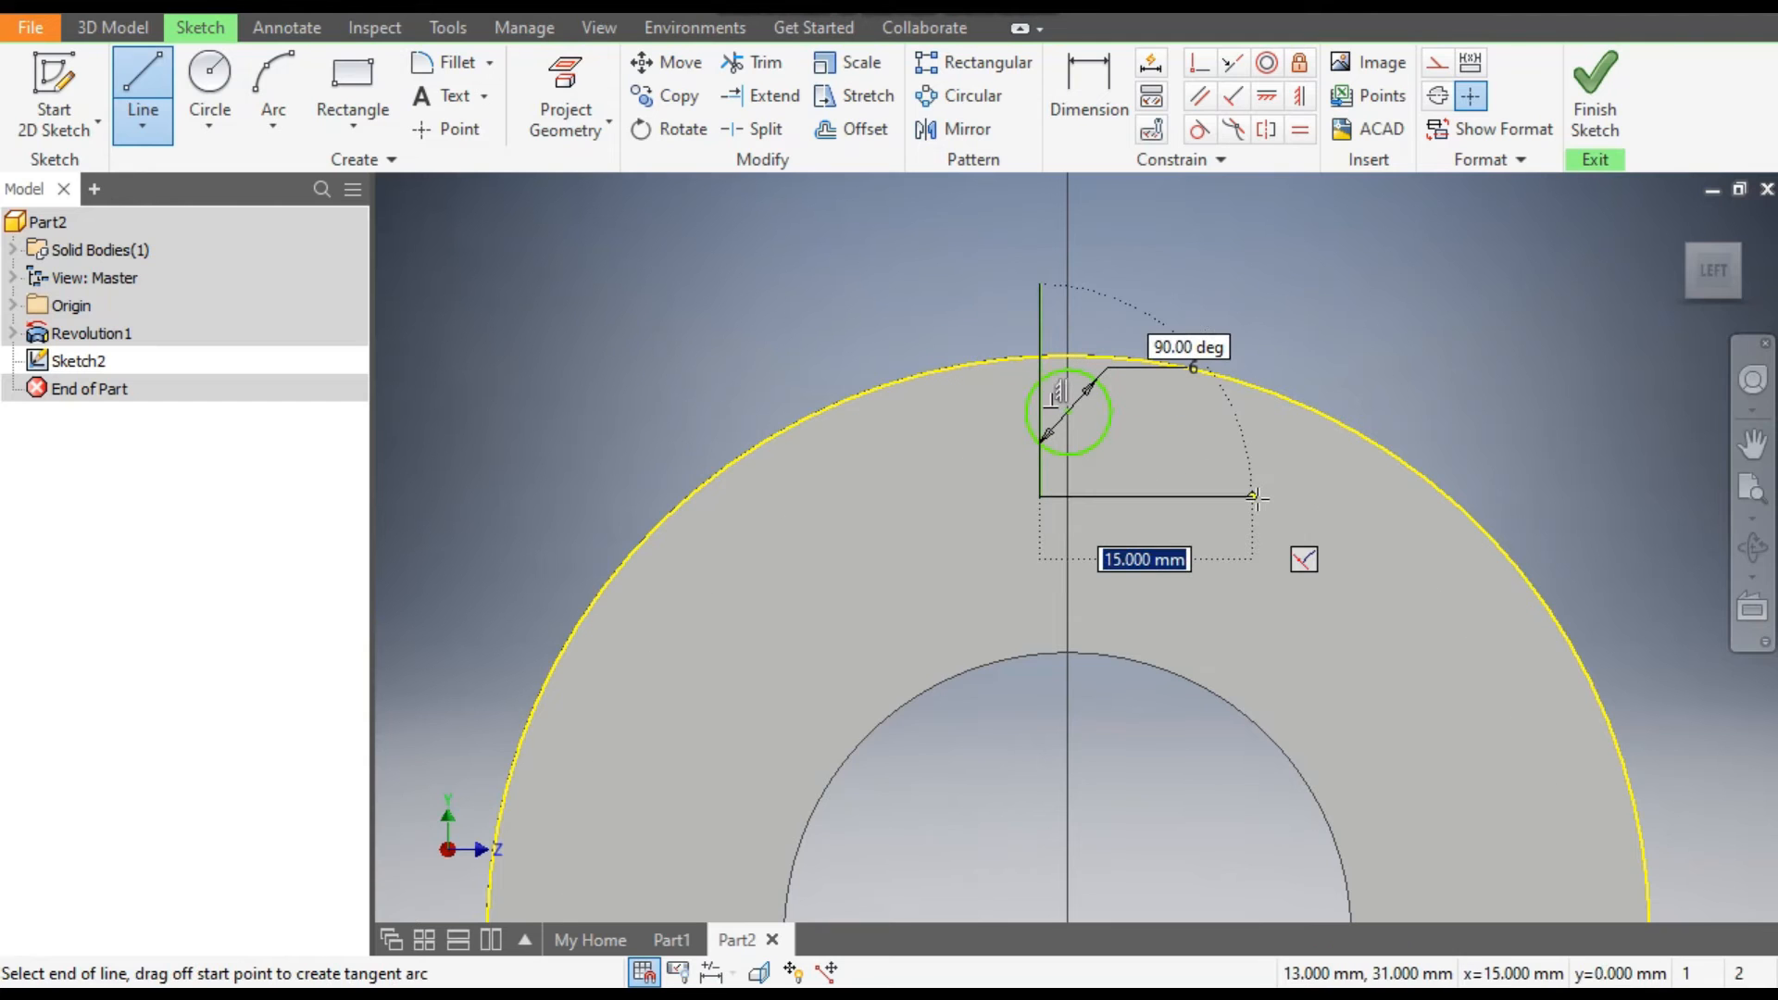
key("Escape")
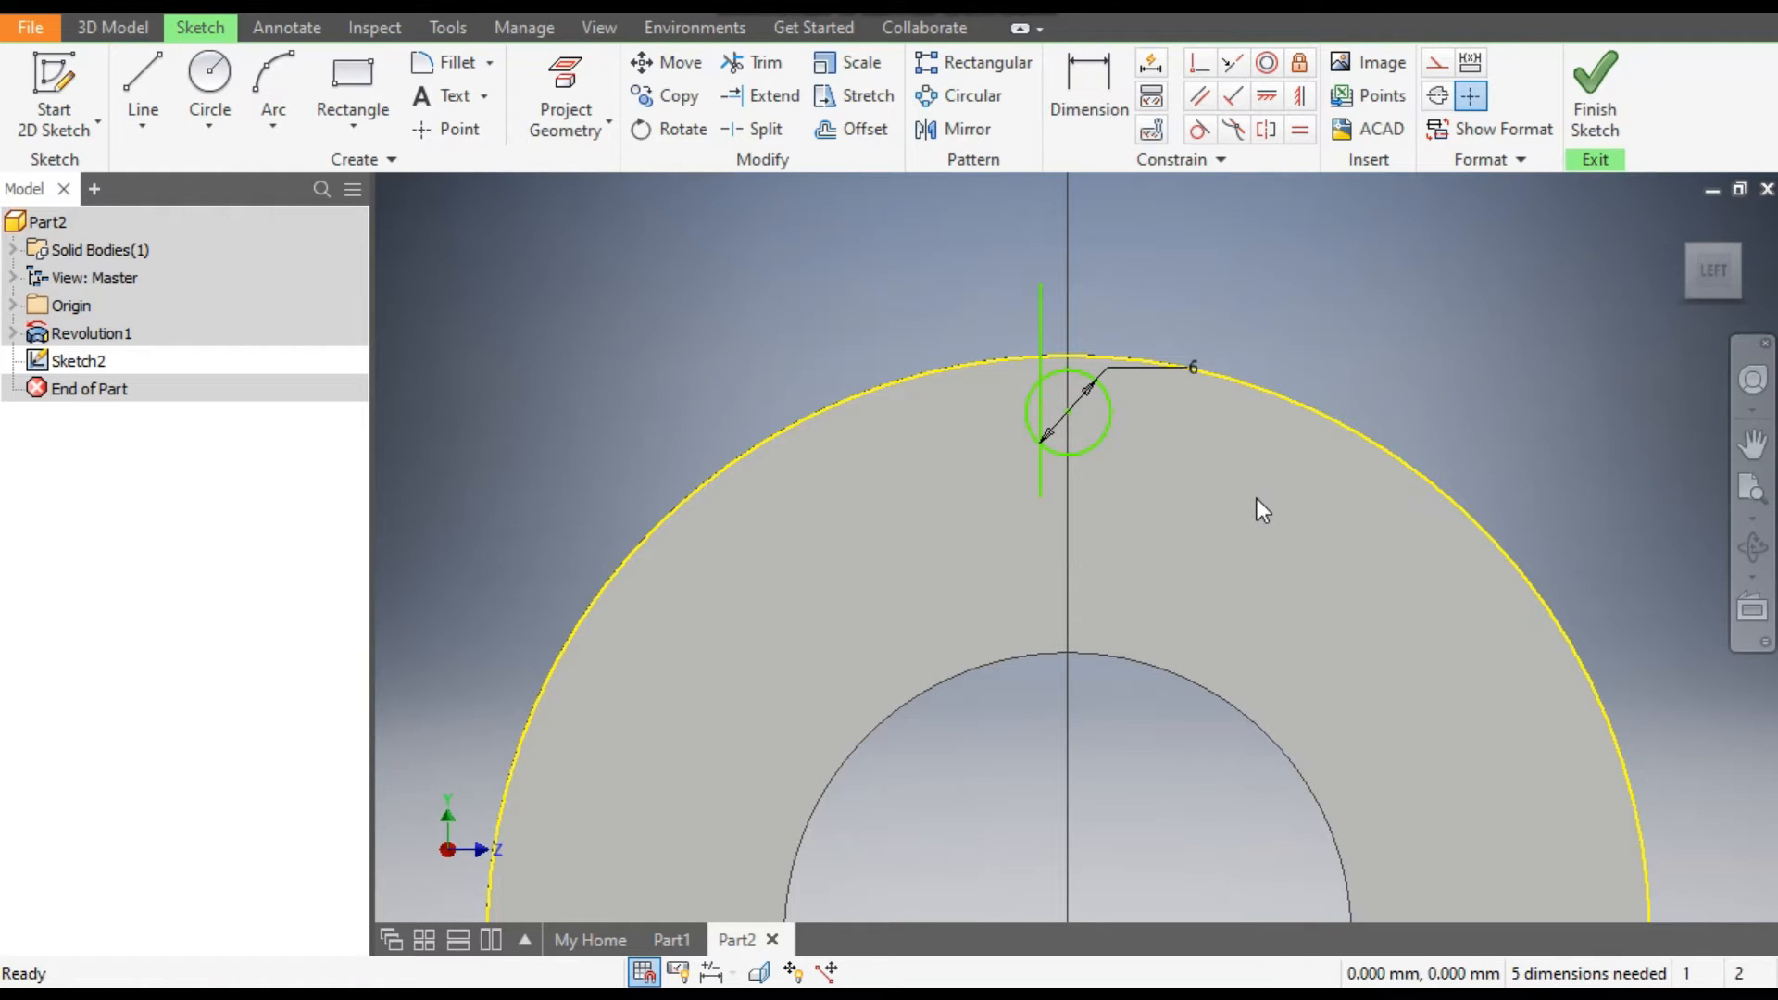
Draw a second vertical line about 14 mm long just right of the vertical axis, crossing the outer edge.
left_click(148, 88)
scroll(998, 370, "up", 3)
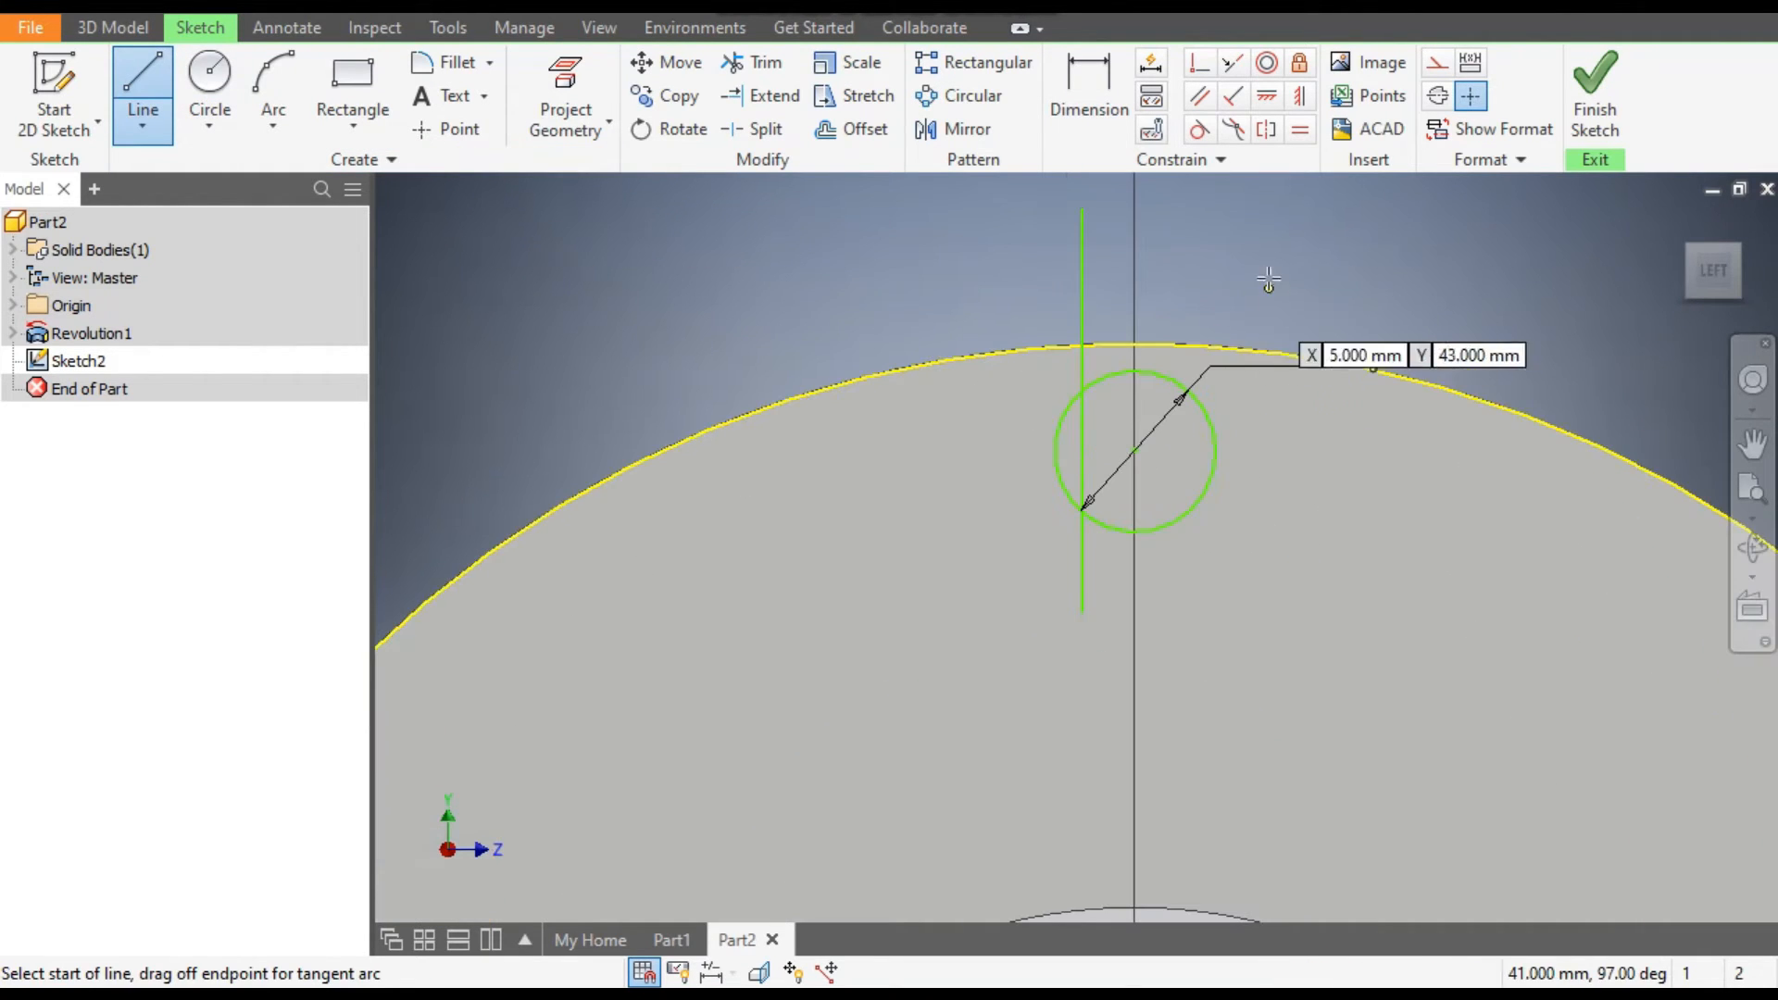
left_click(1164, 233)
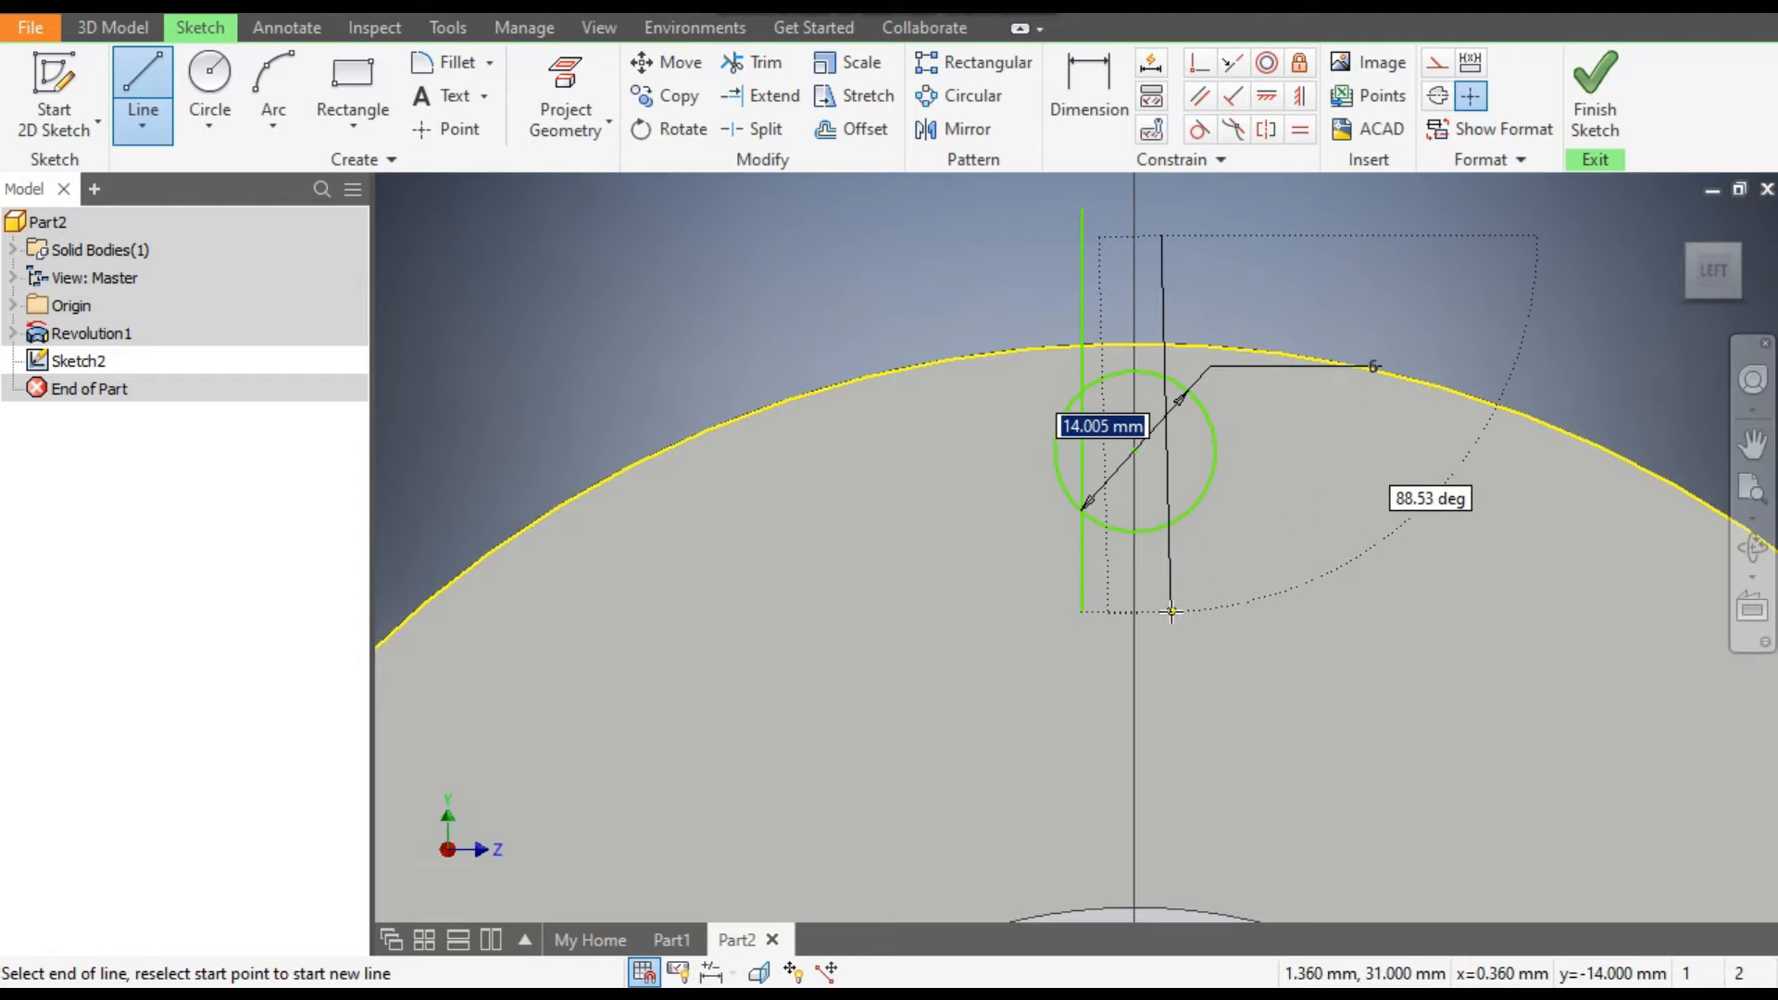
left_click(1162, 613)
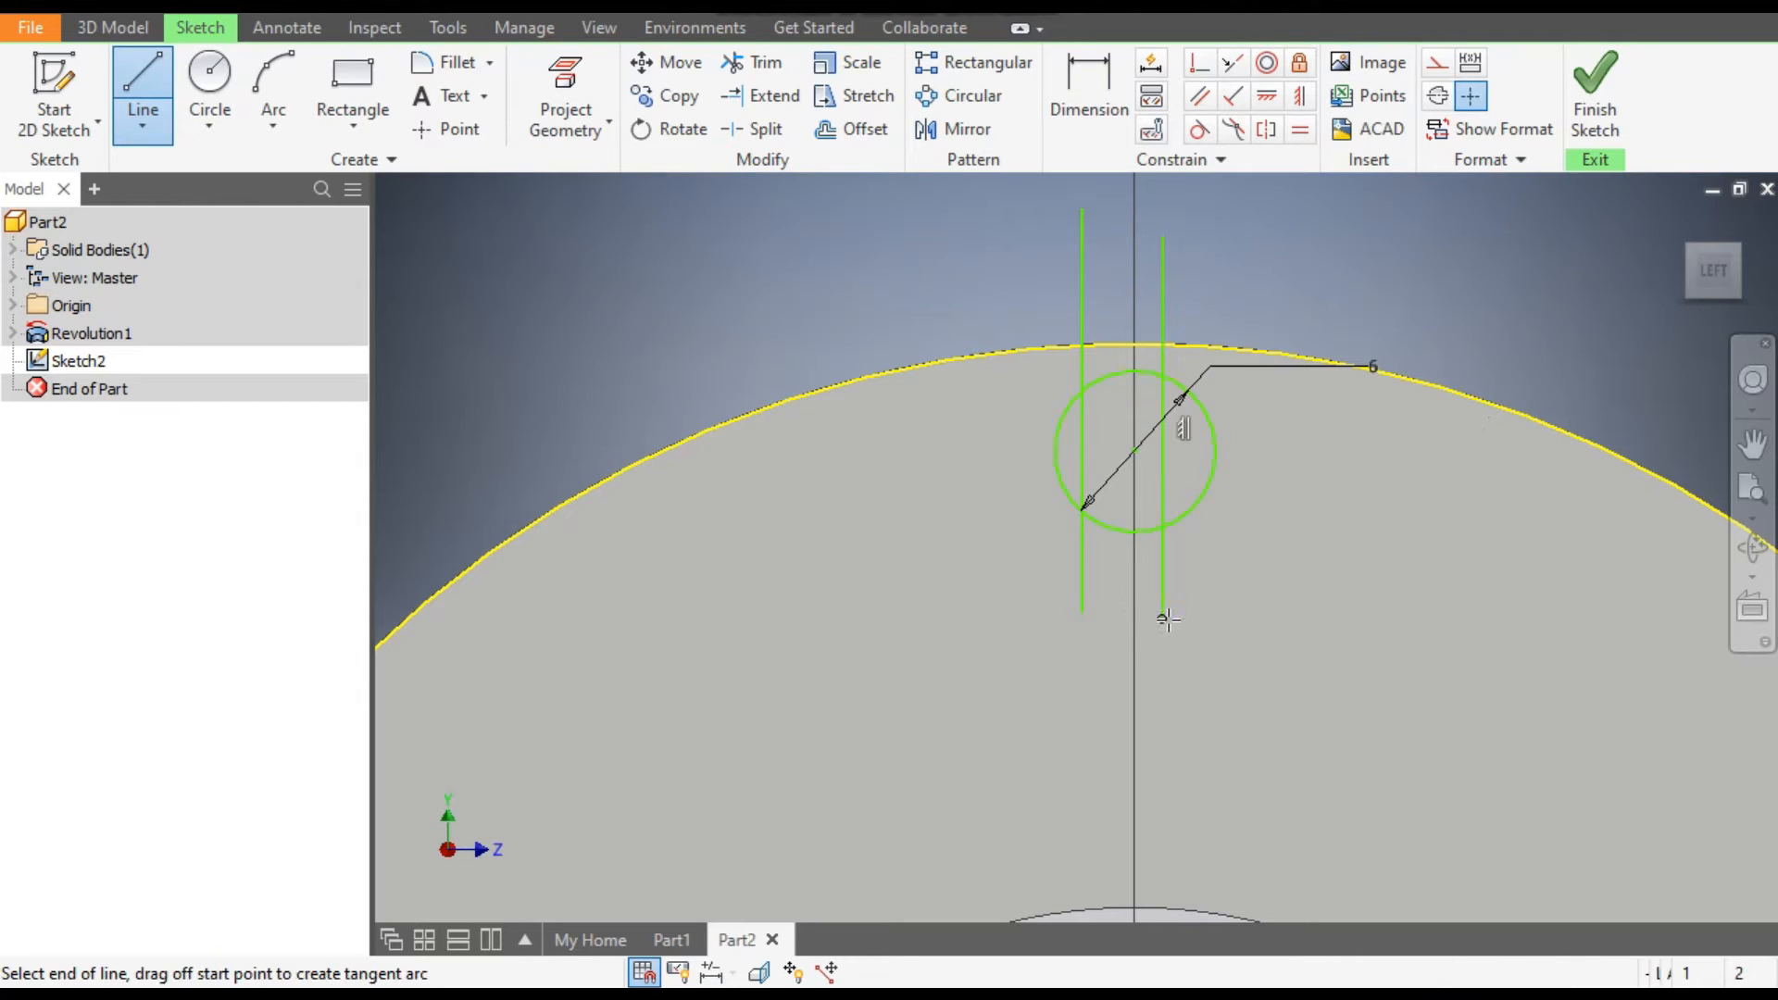
key("Escape")
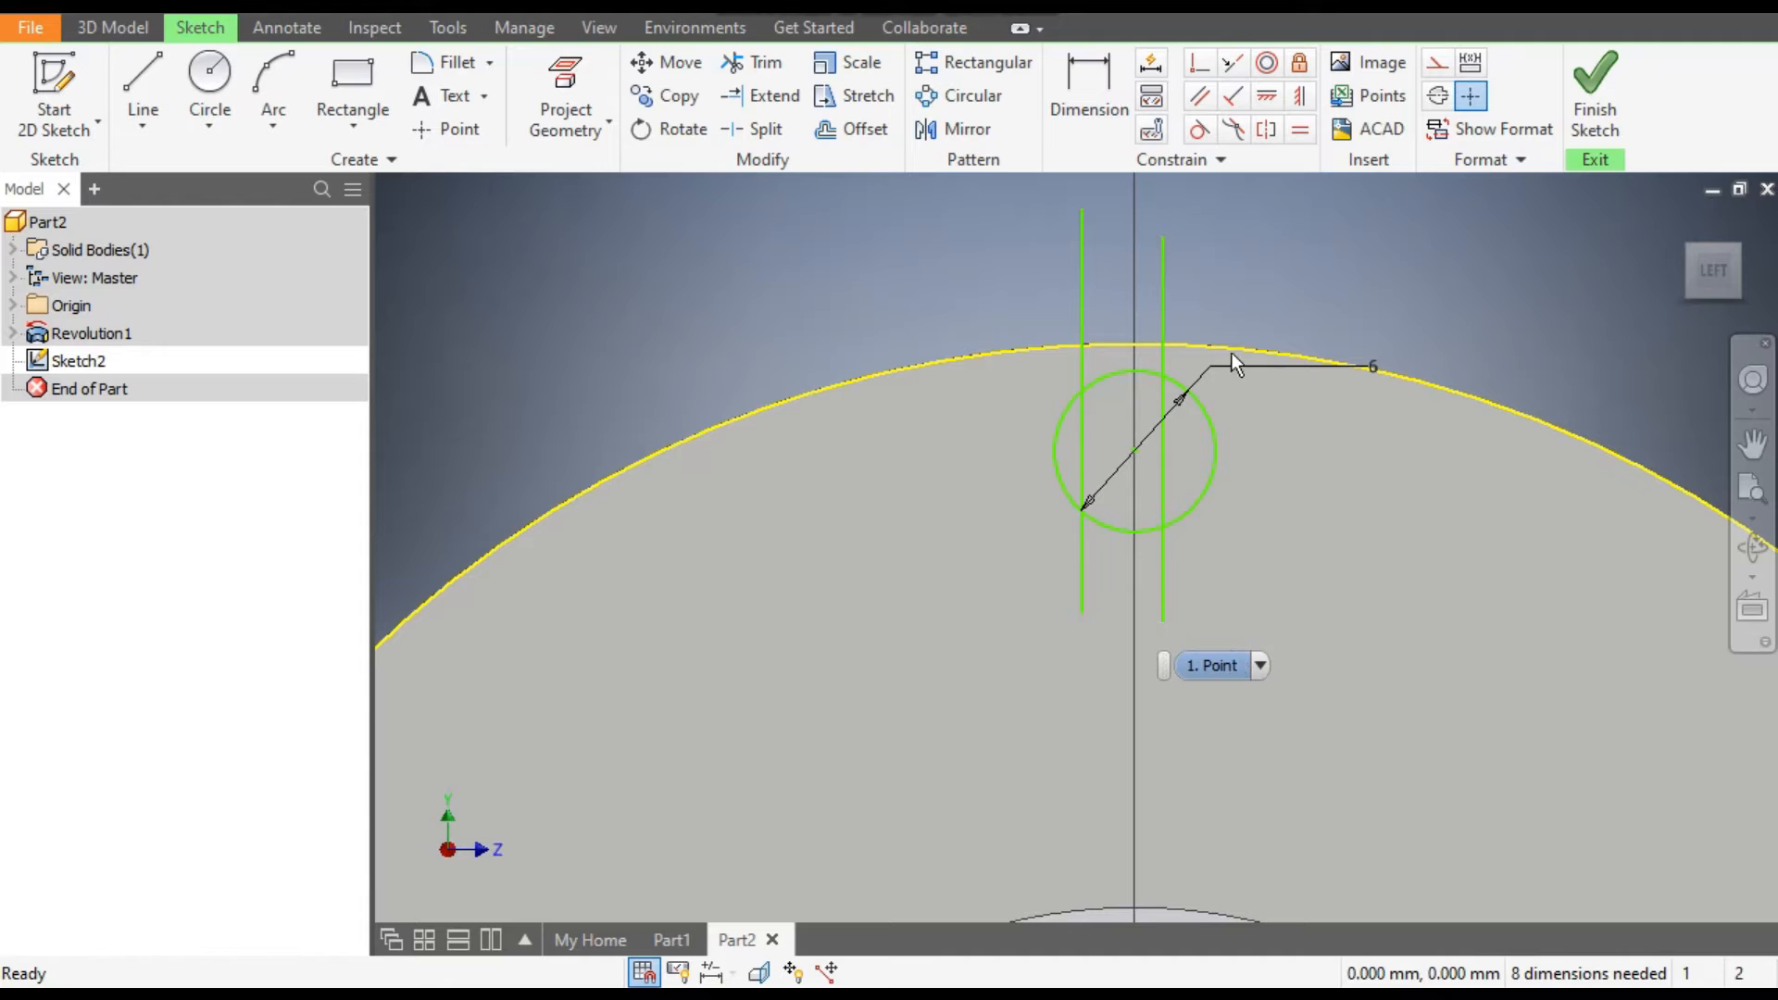
Dimension the spacing between the two vertical lines as 7.5 mm.
left_click(1092, 96)
left_click(1081, 295)
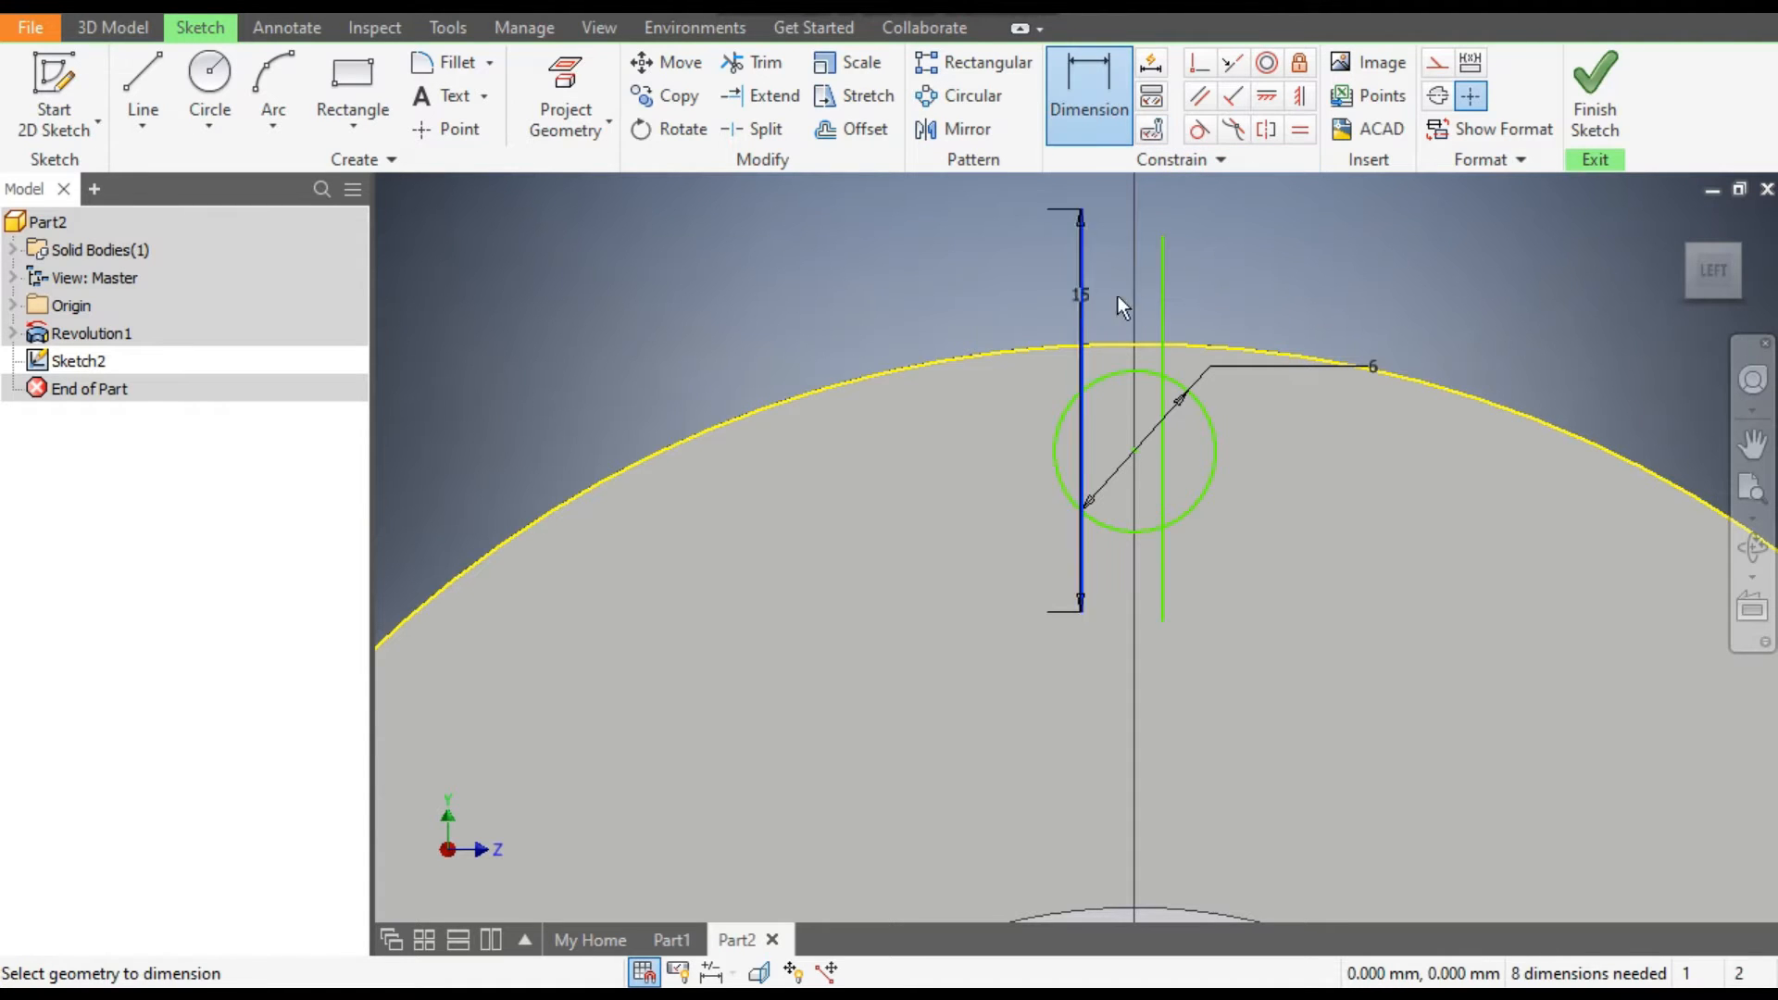
left_click(1162, 292)
left_click(1226, 260)
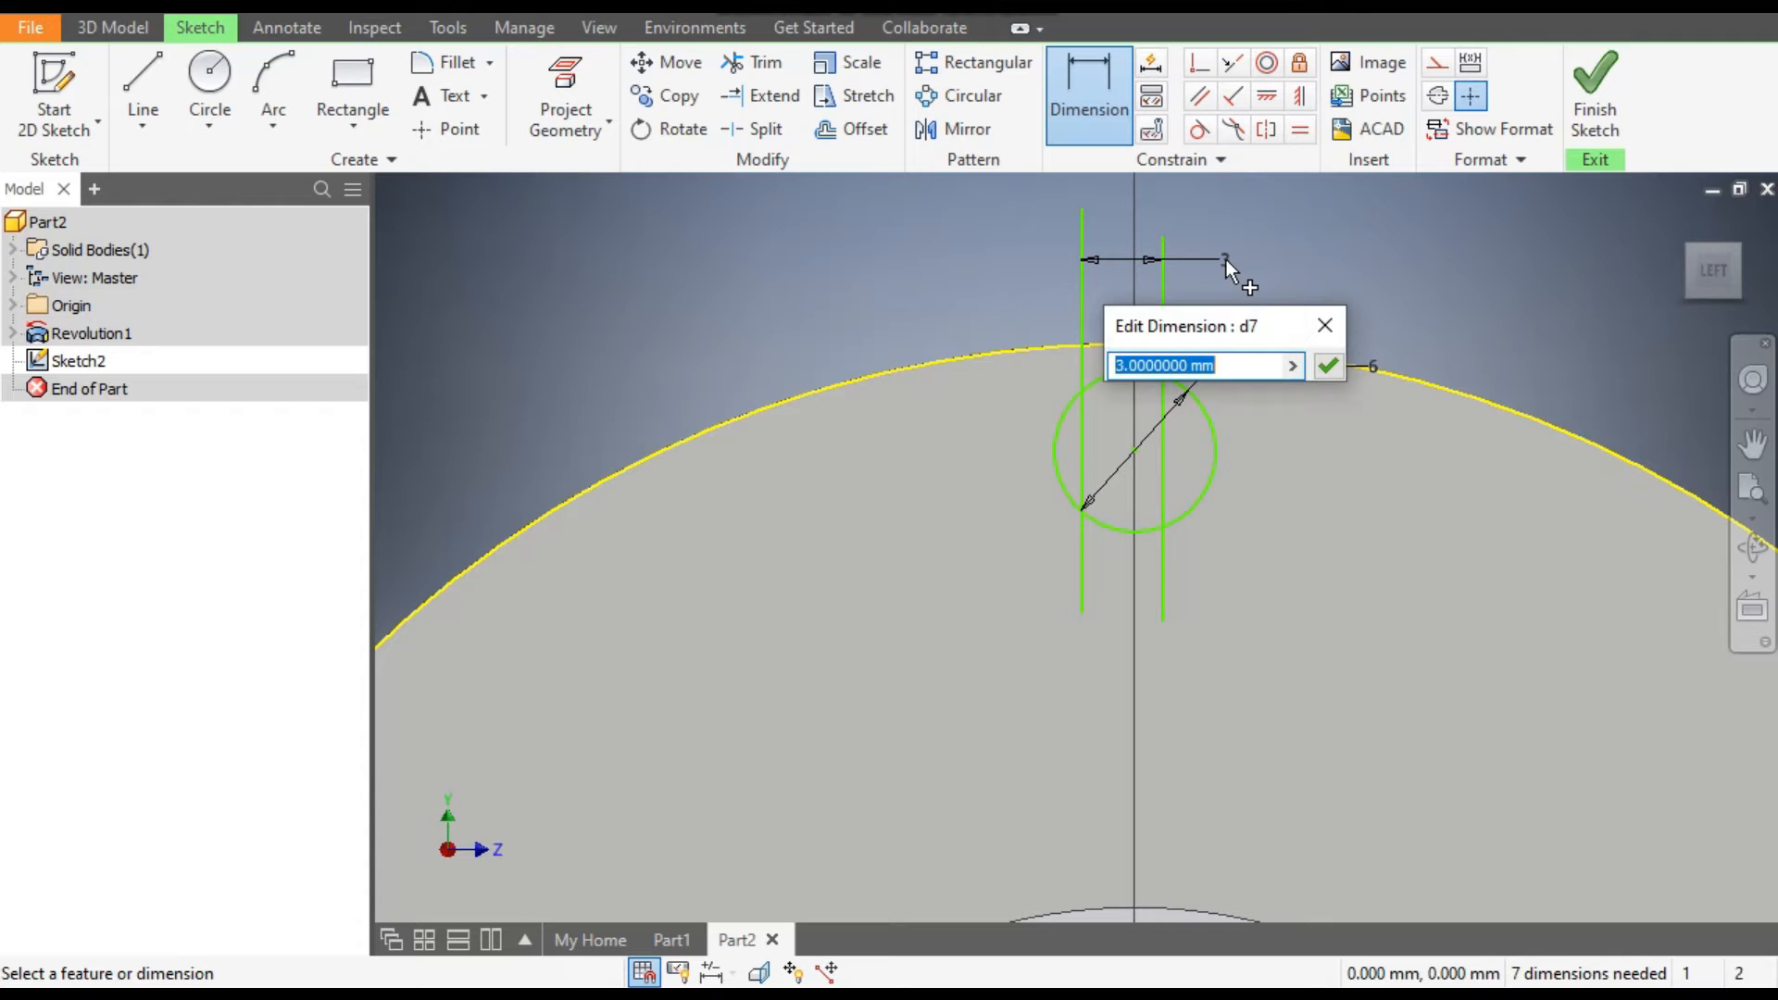
type("7.5")
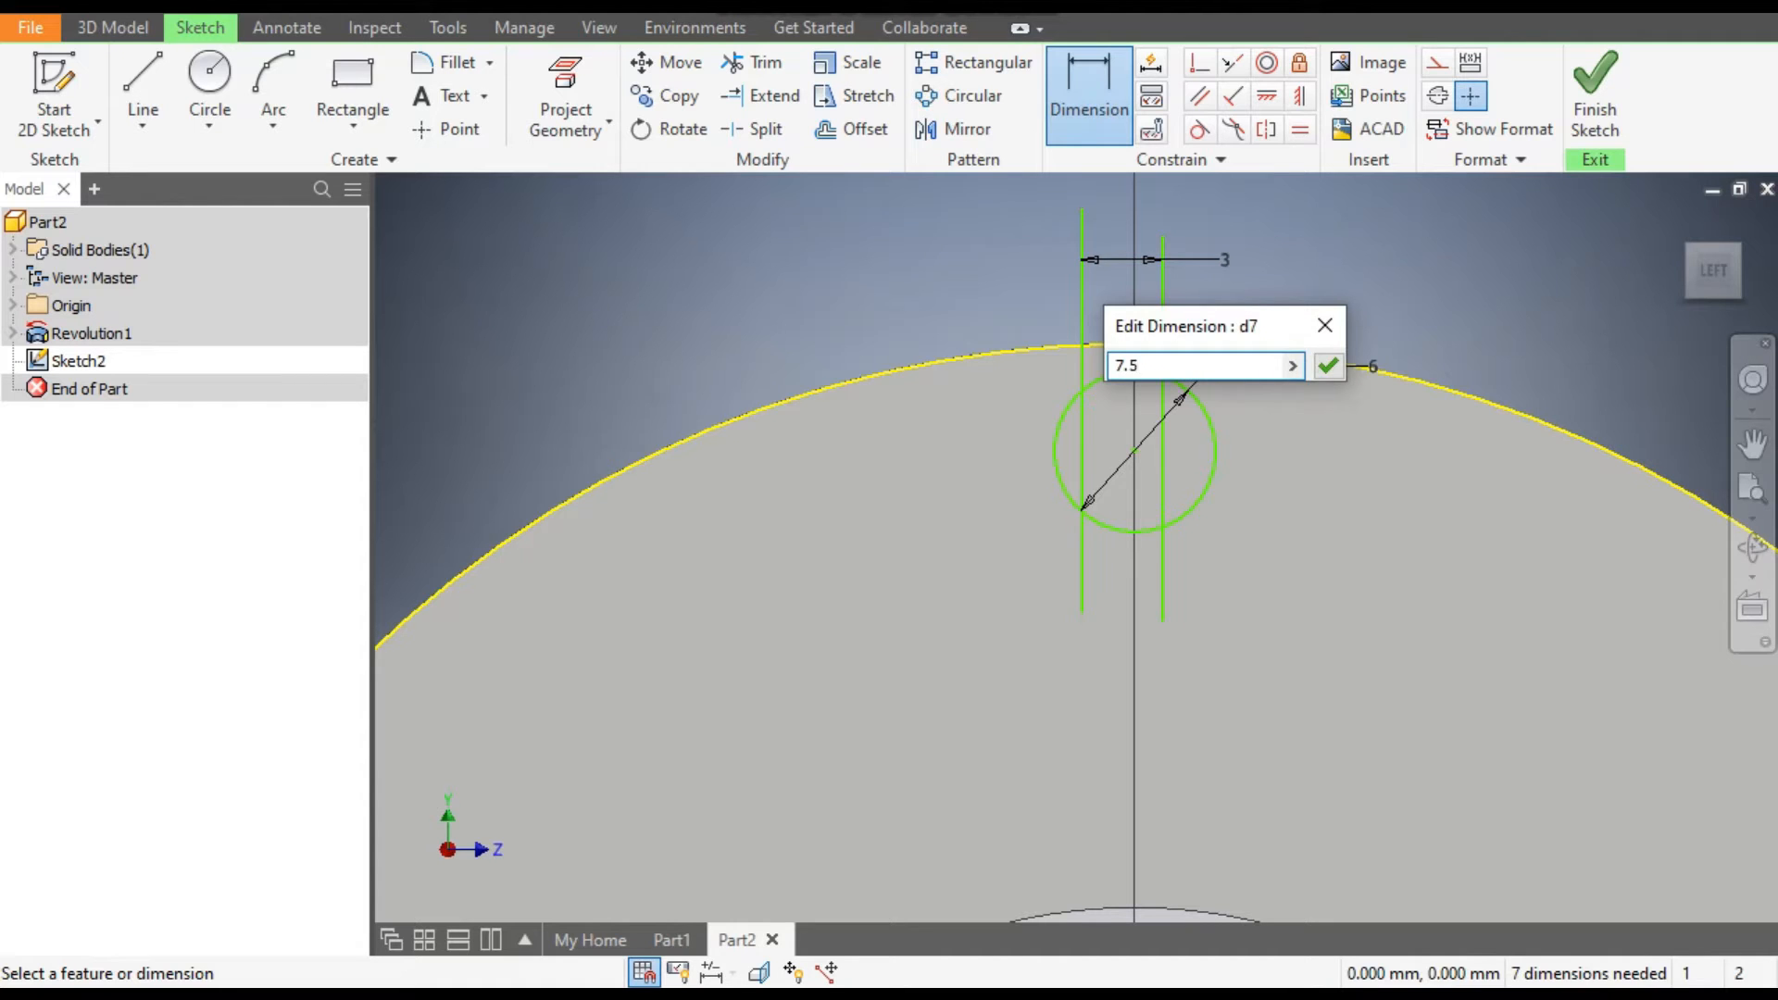
key("Return")
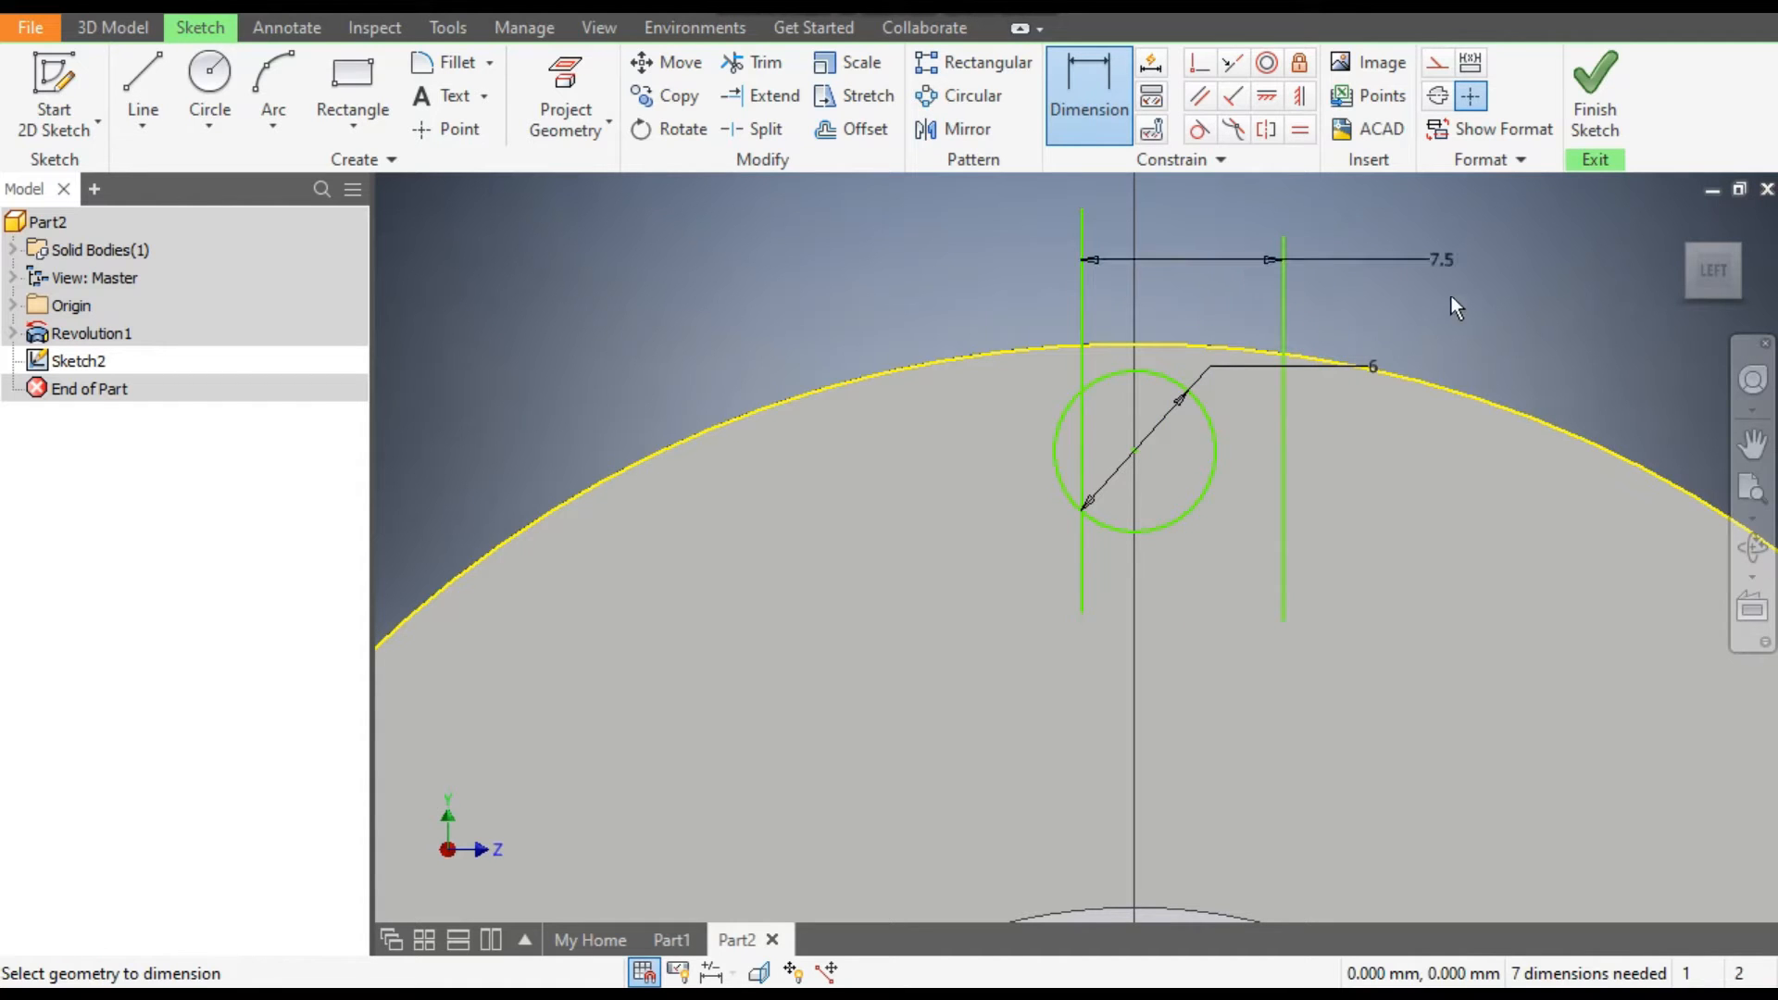
Dimension the horizontal distance from the small circle's centre to the vertical line on its right as 3.75 mm.
left_click(1136, 449)
left_click(1283, 437)
left_click(1229, 308)
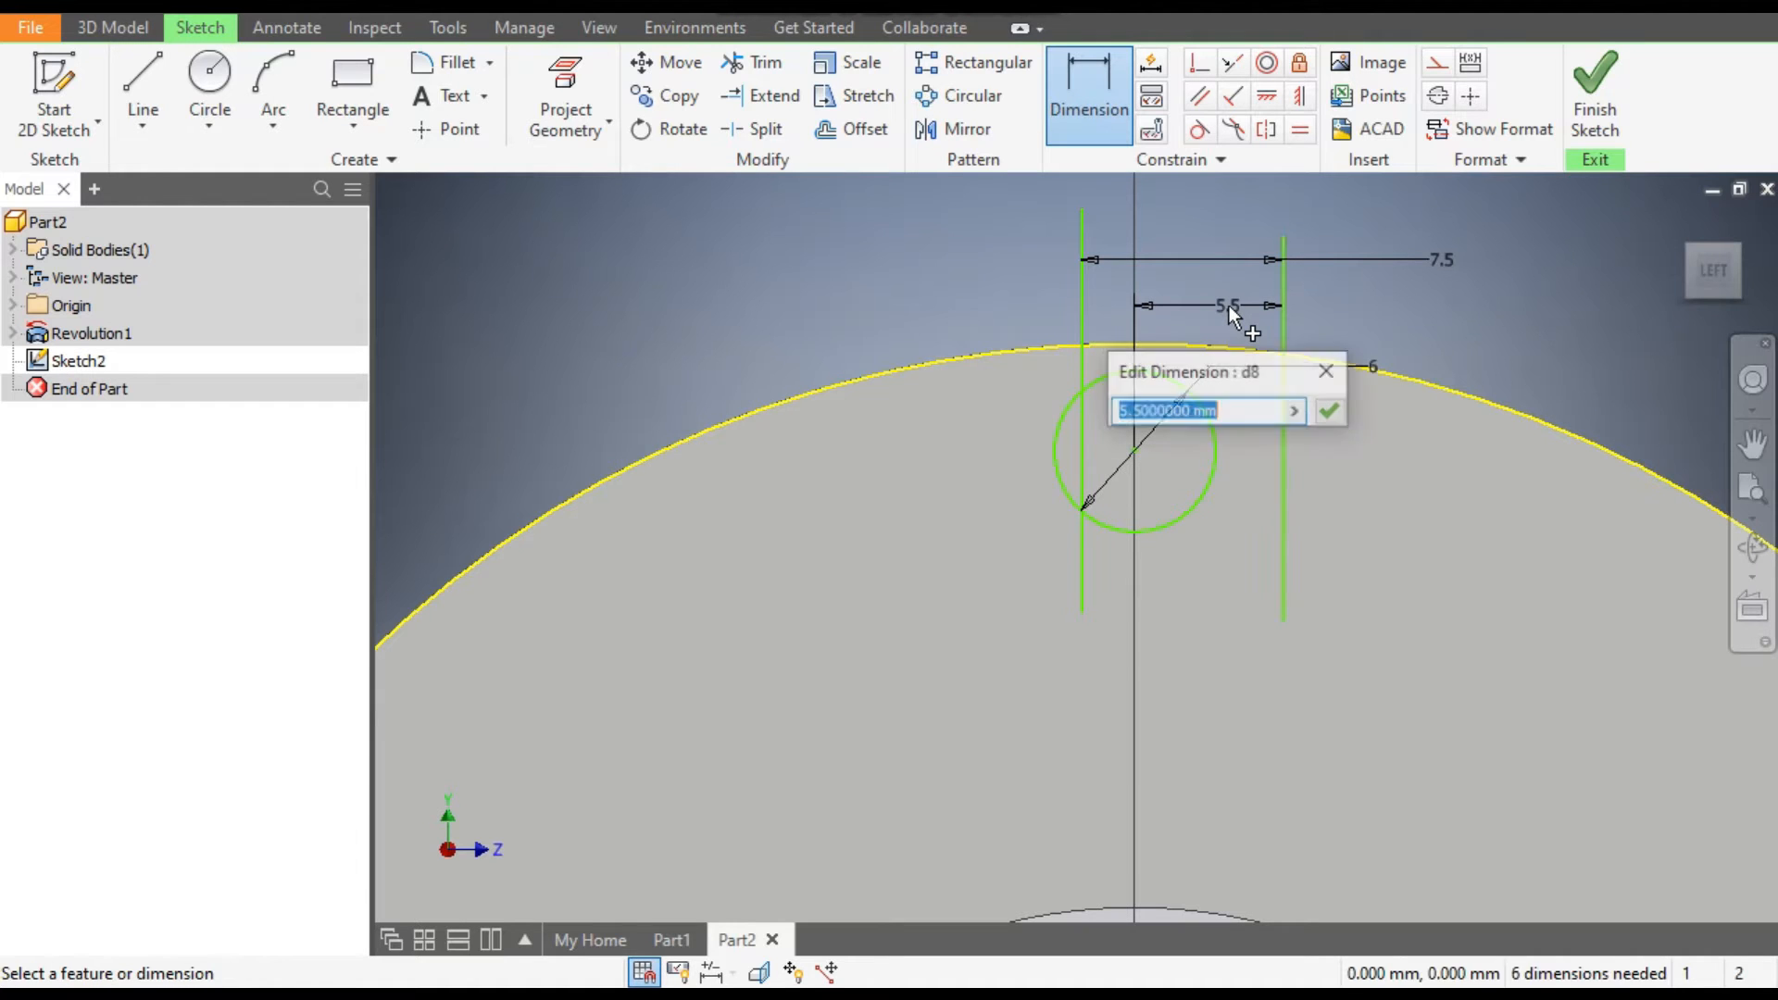
type("3.75")
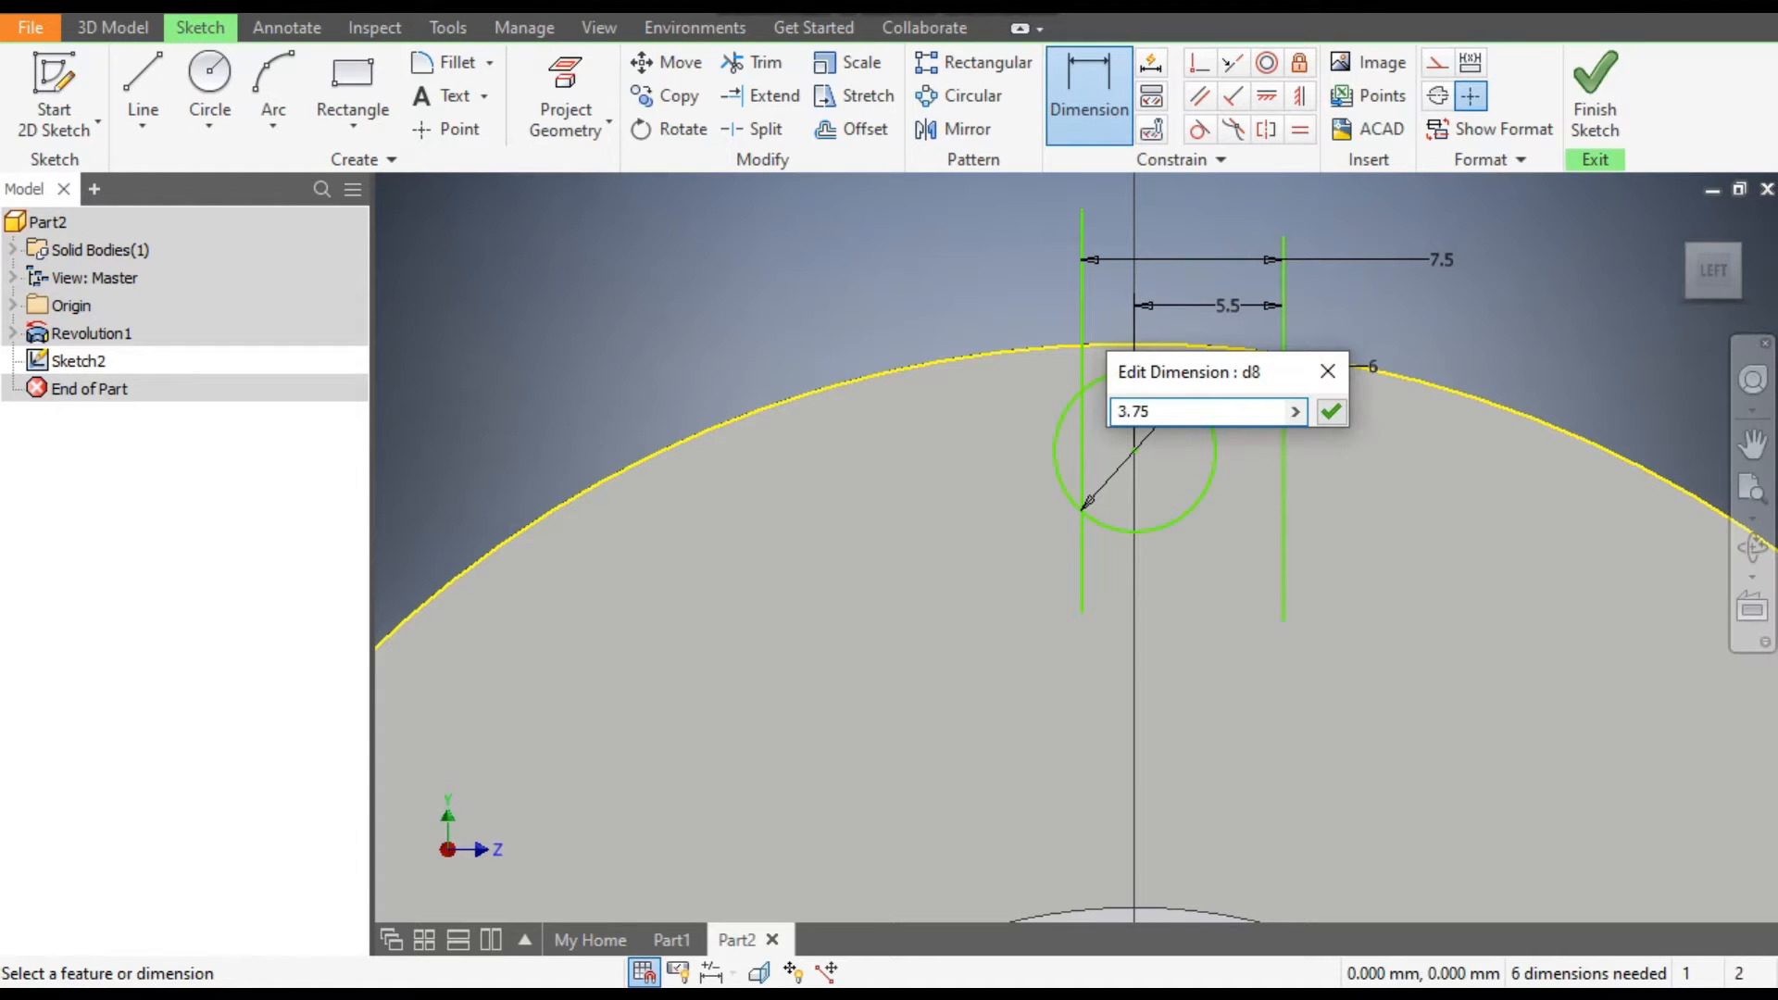
key("Return")
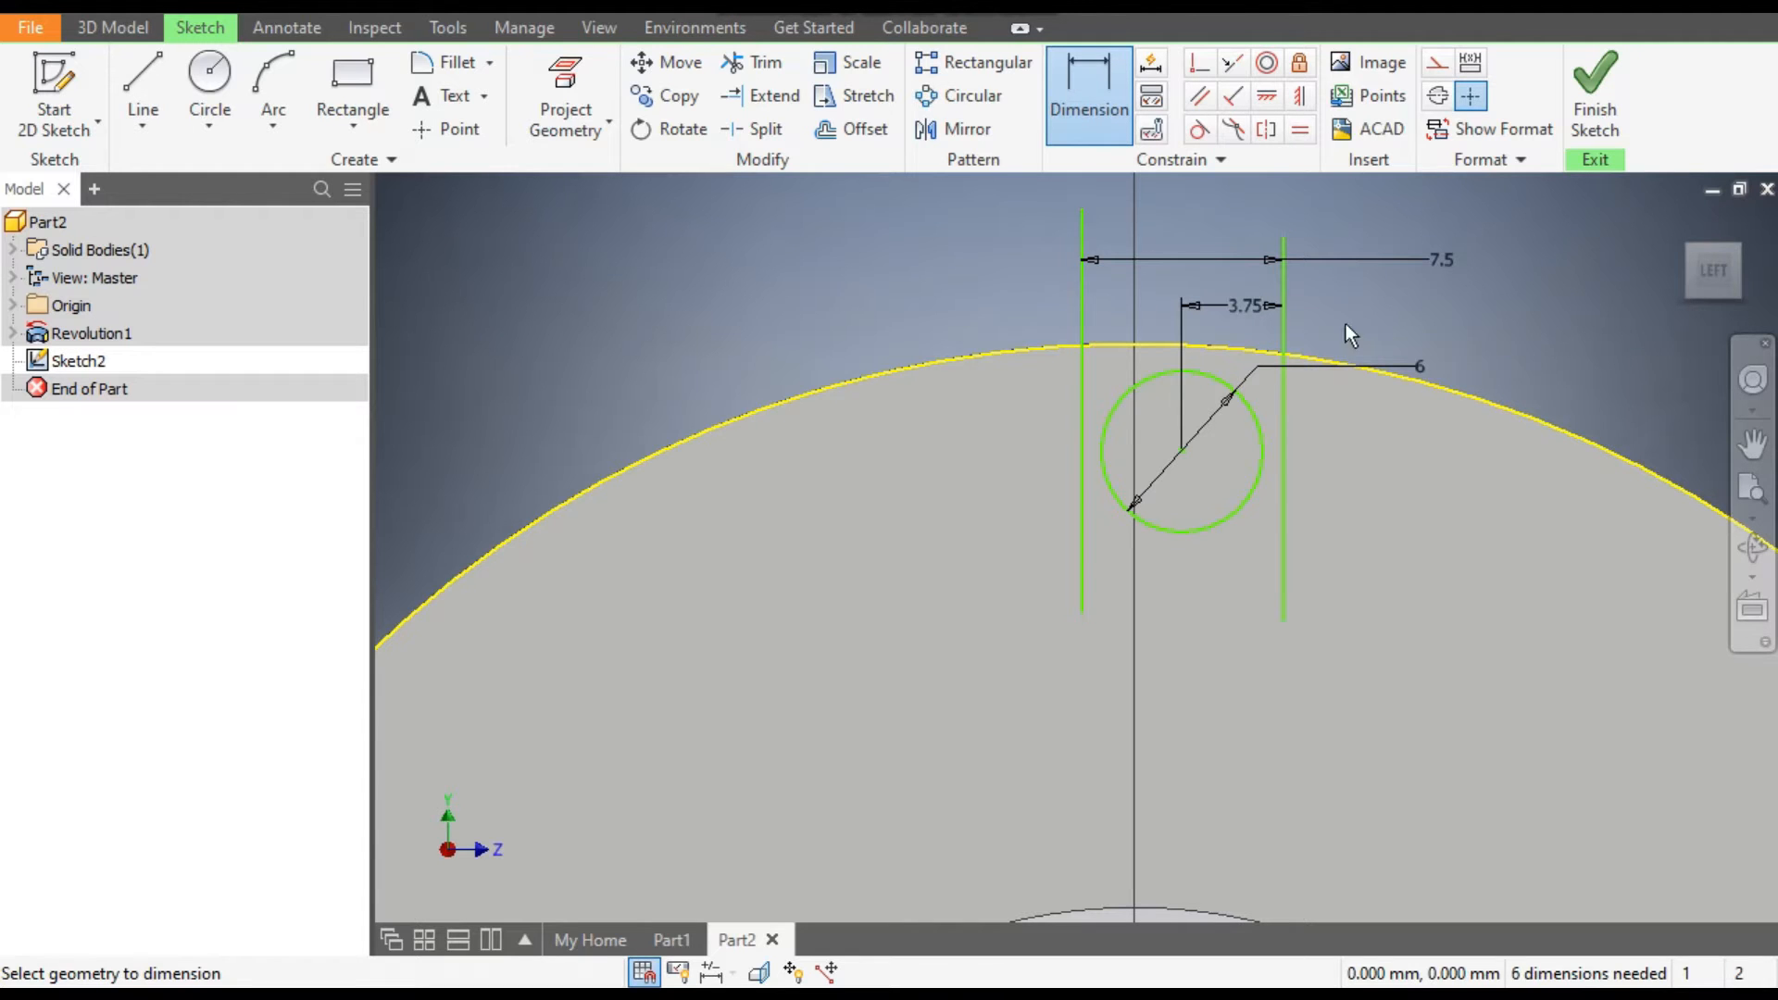
Constrain the small circle's centre to lie vertically in line with the sketch origin.
scroll(1346, 324, "down", 3)
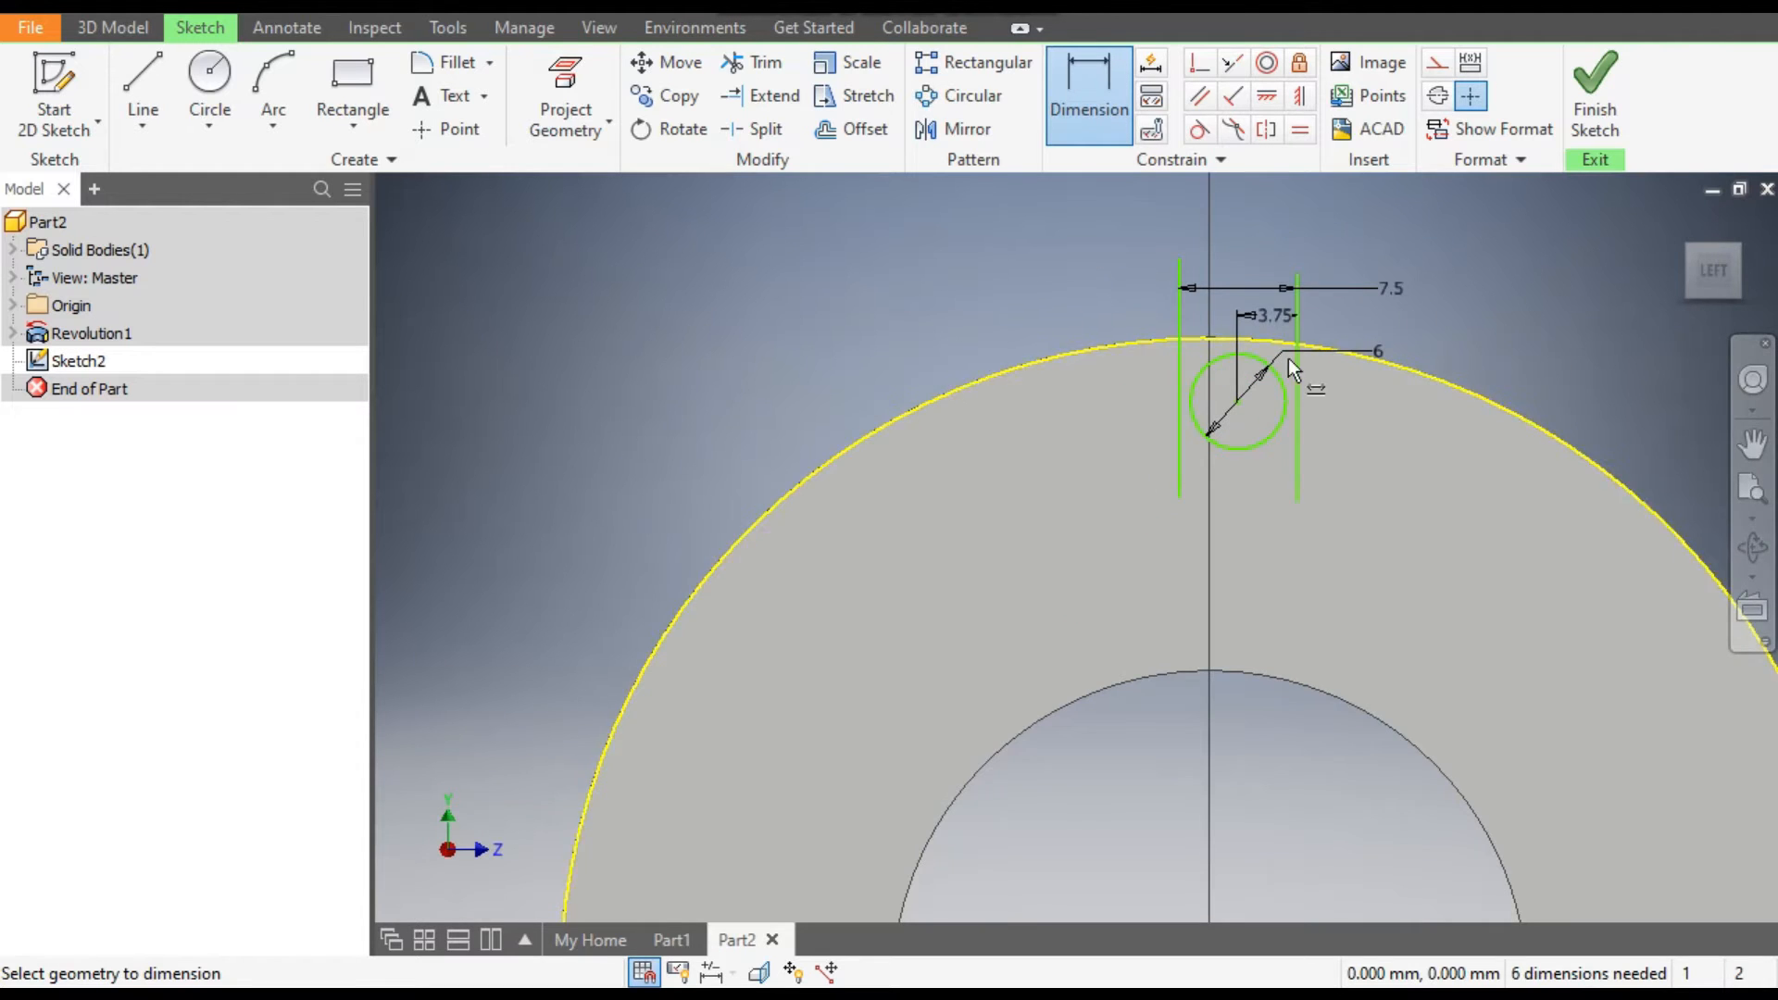
scroll(1287, 359, "down", 2)
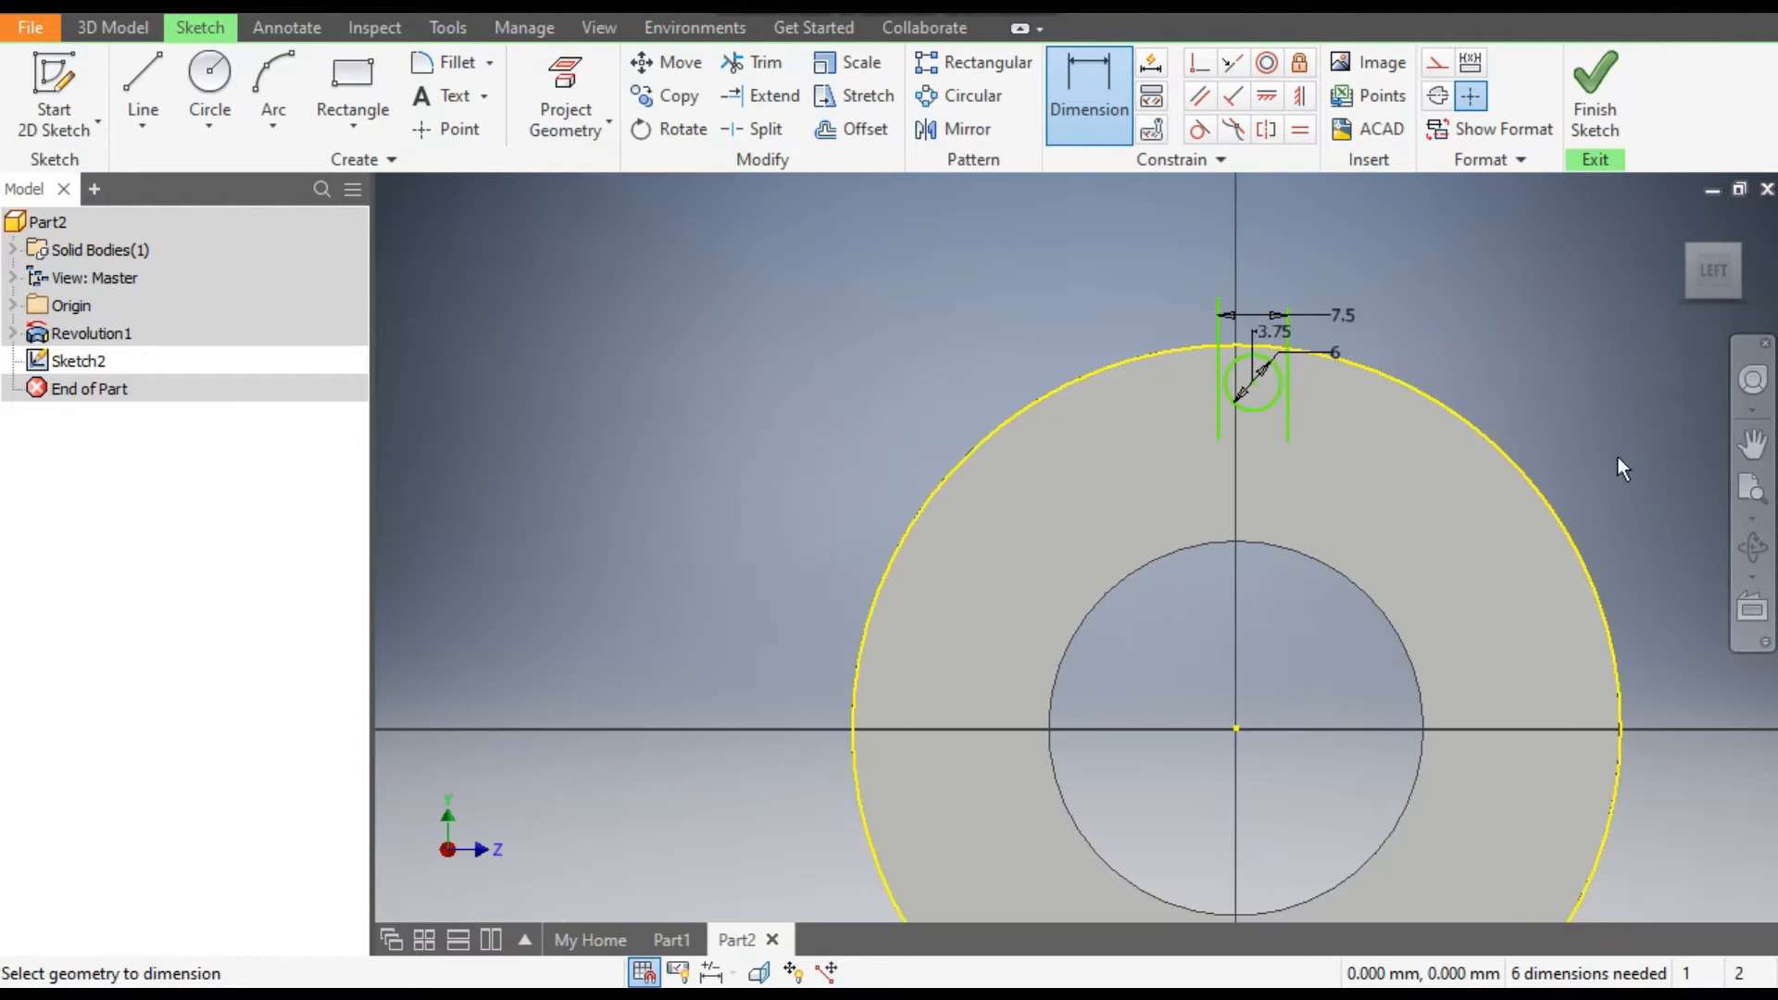
left_click(1299, 96)
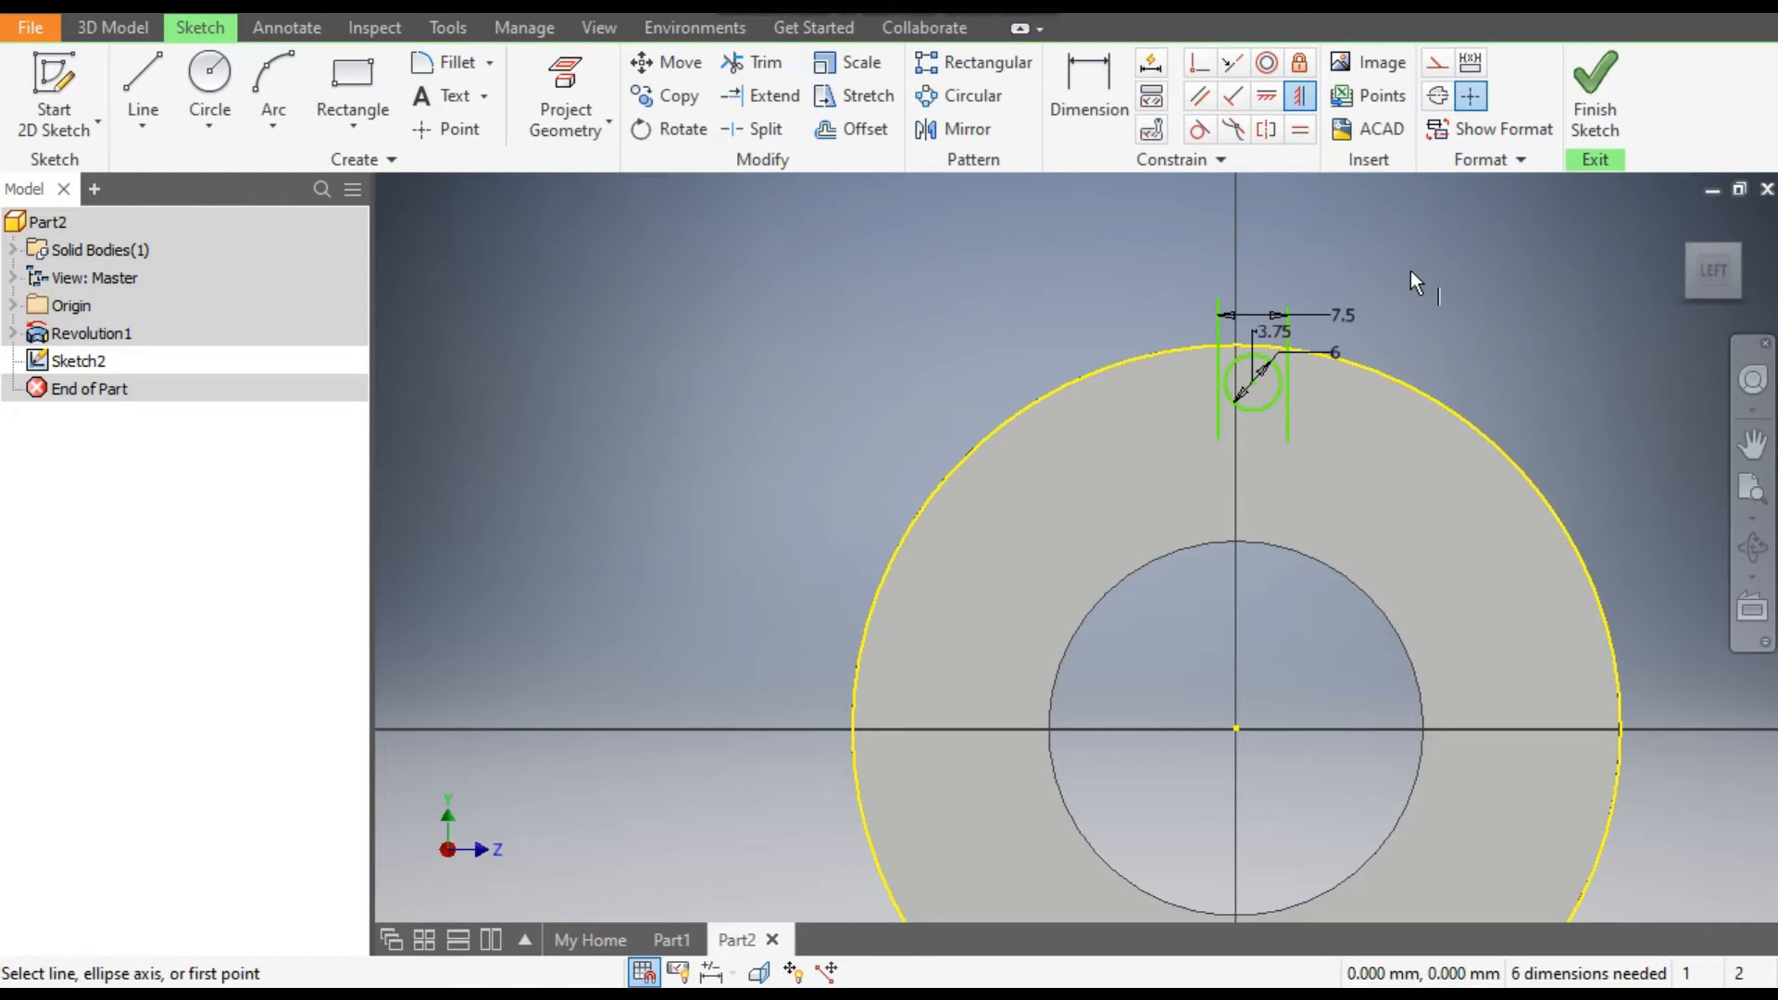
left_click(1232, 729)
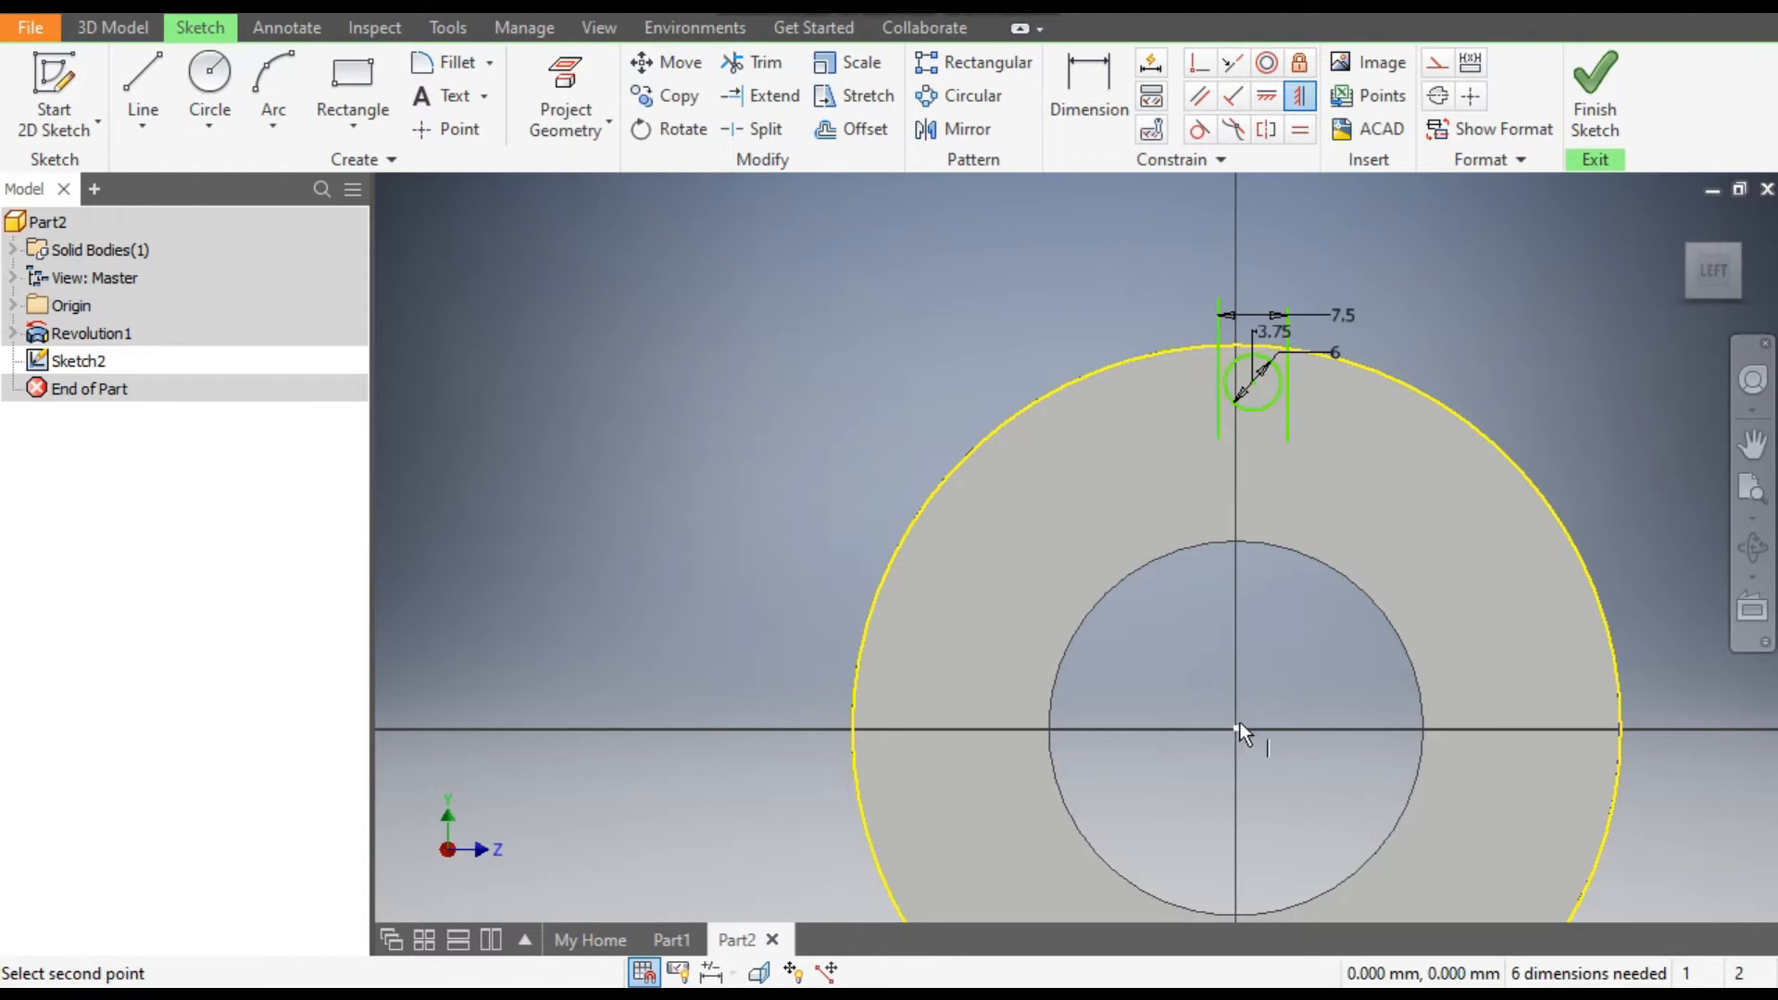
left_click(1253, 380)
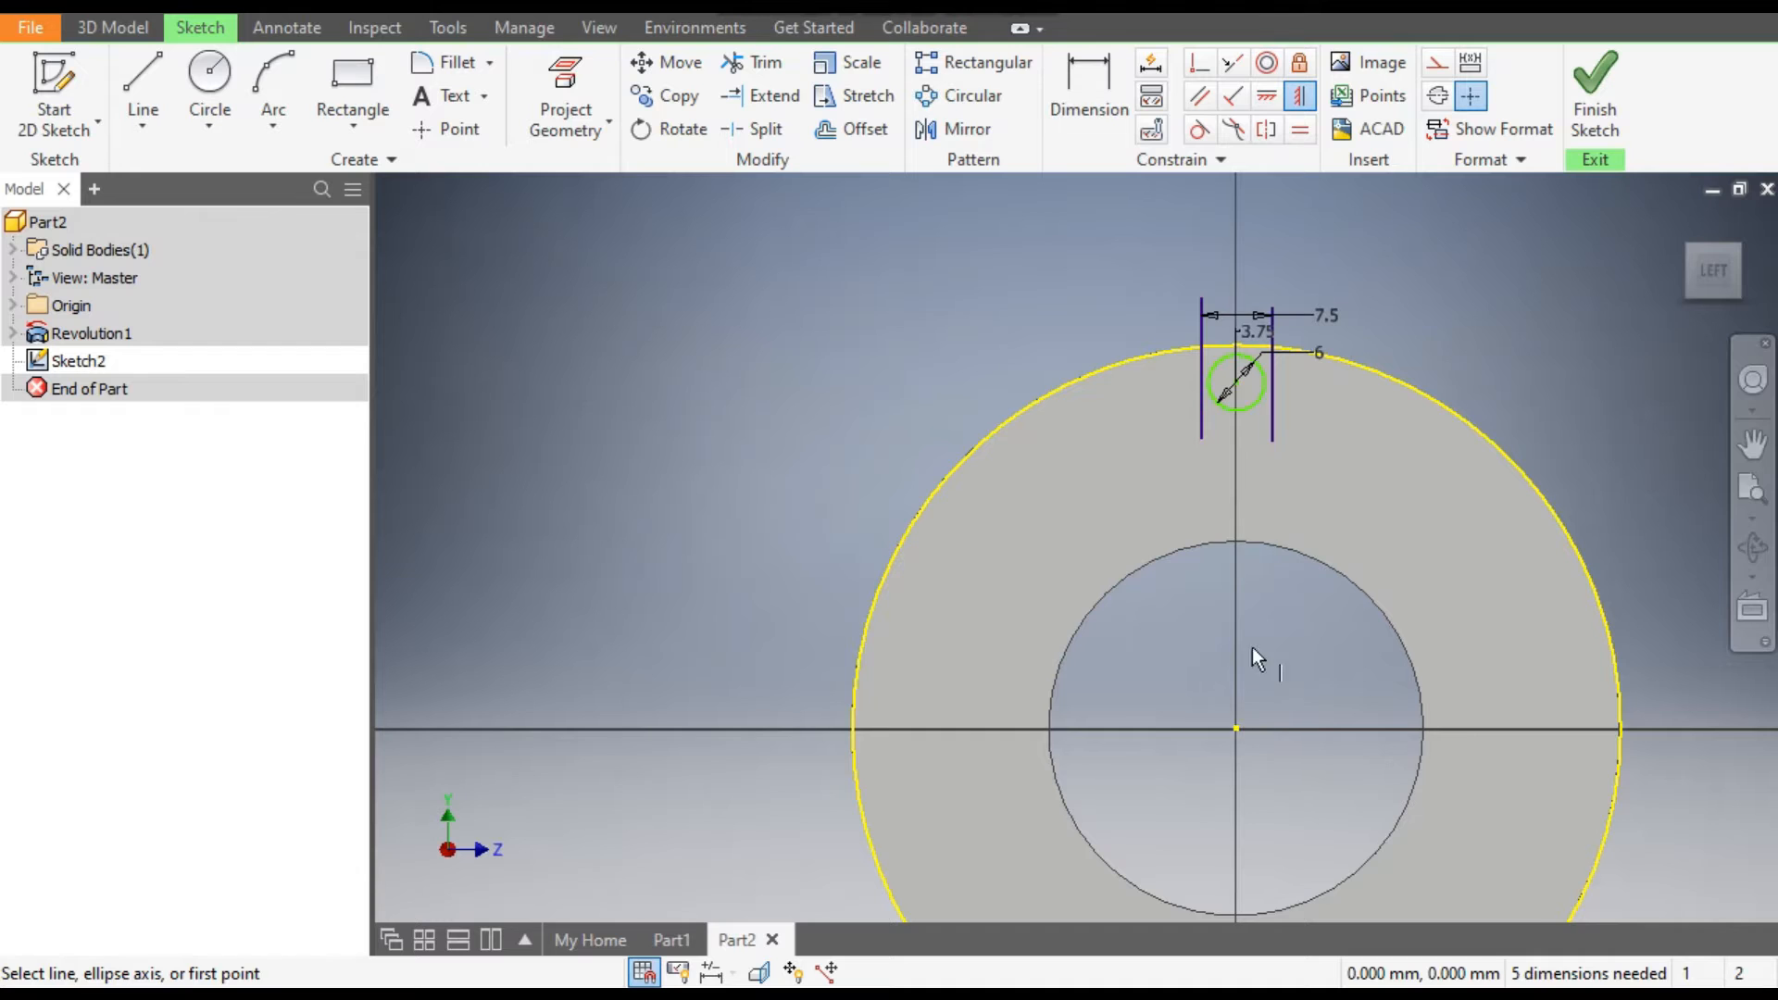
Draw a horizontal line about 16 mm long through the small circle's centre, crossing both vertical lines.
scroll(1258, 359, "up", 5)
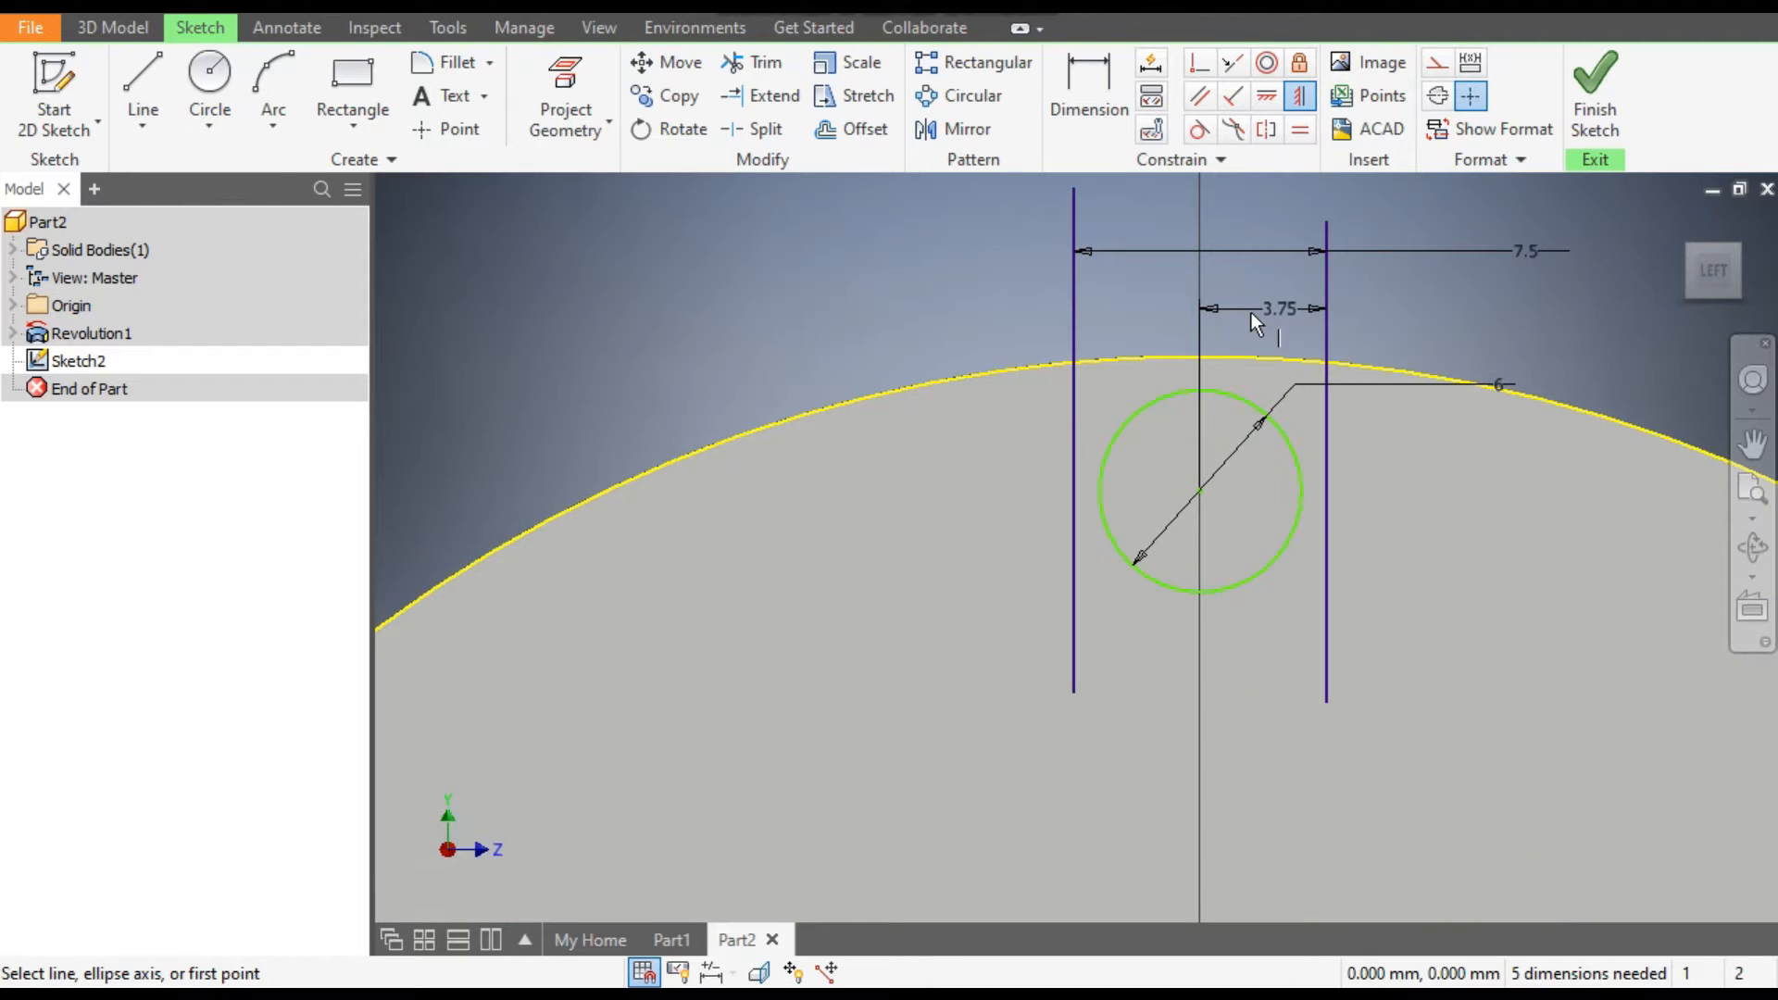
left_click(171, 100)
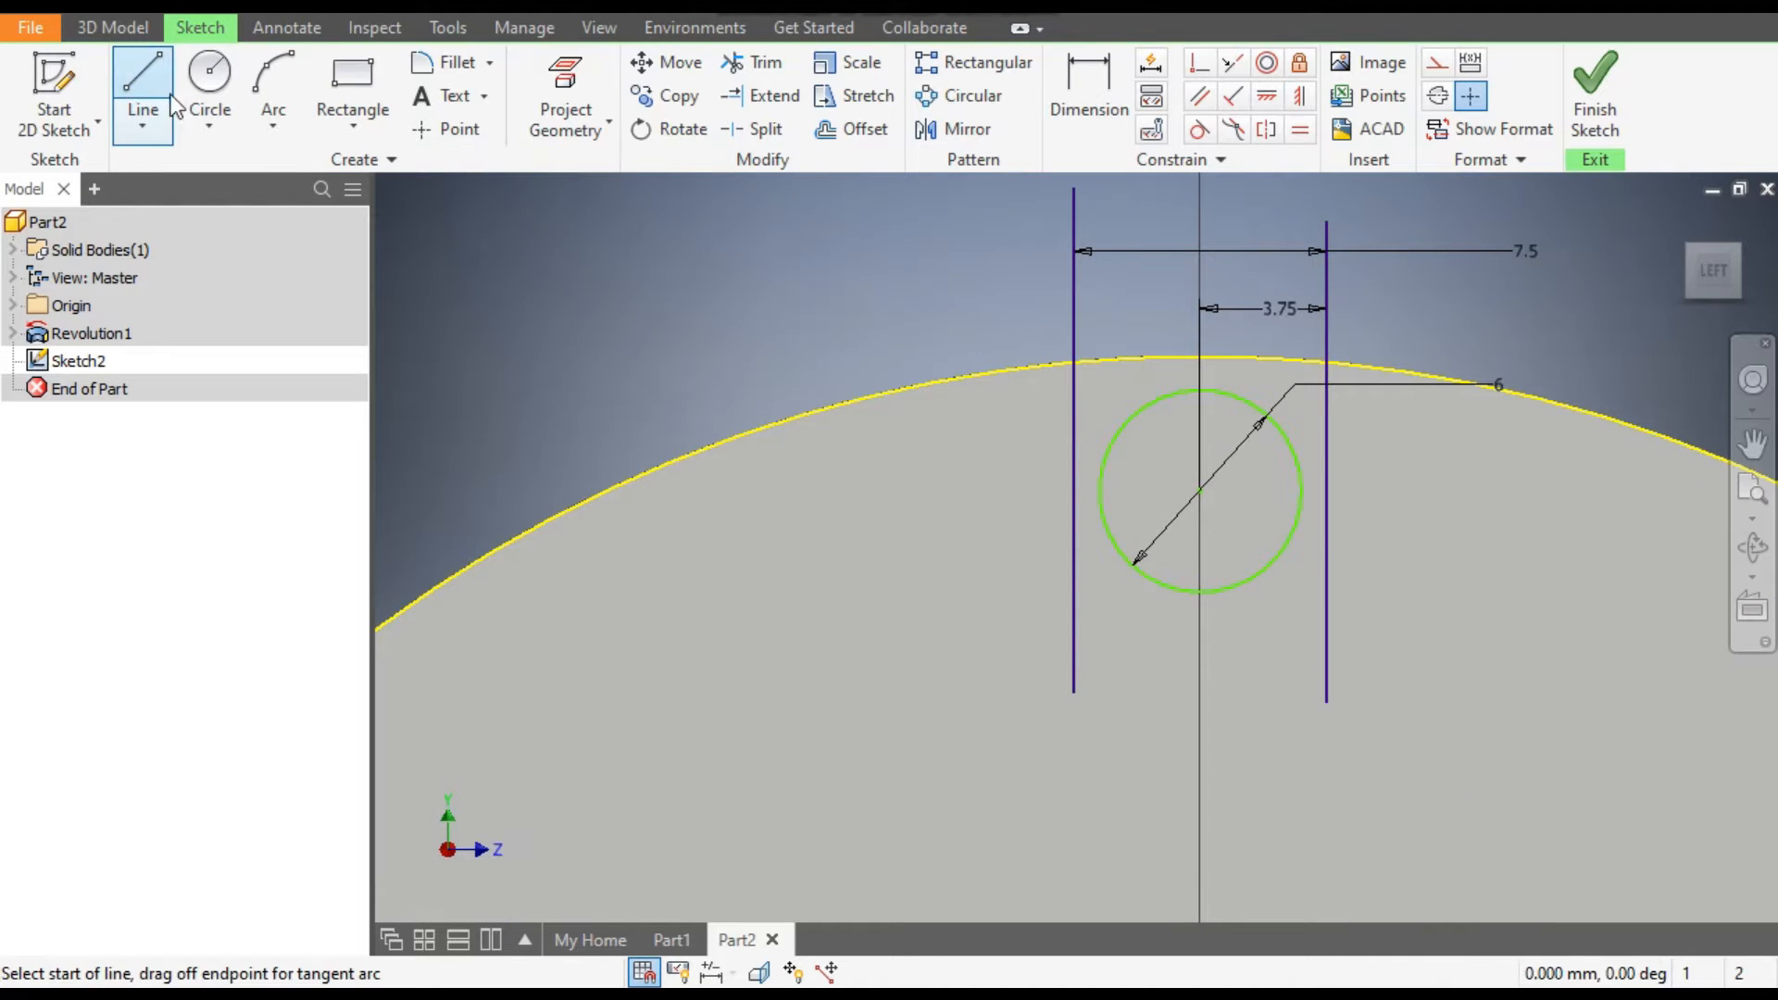
left_click(1200, 491)
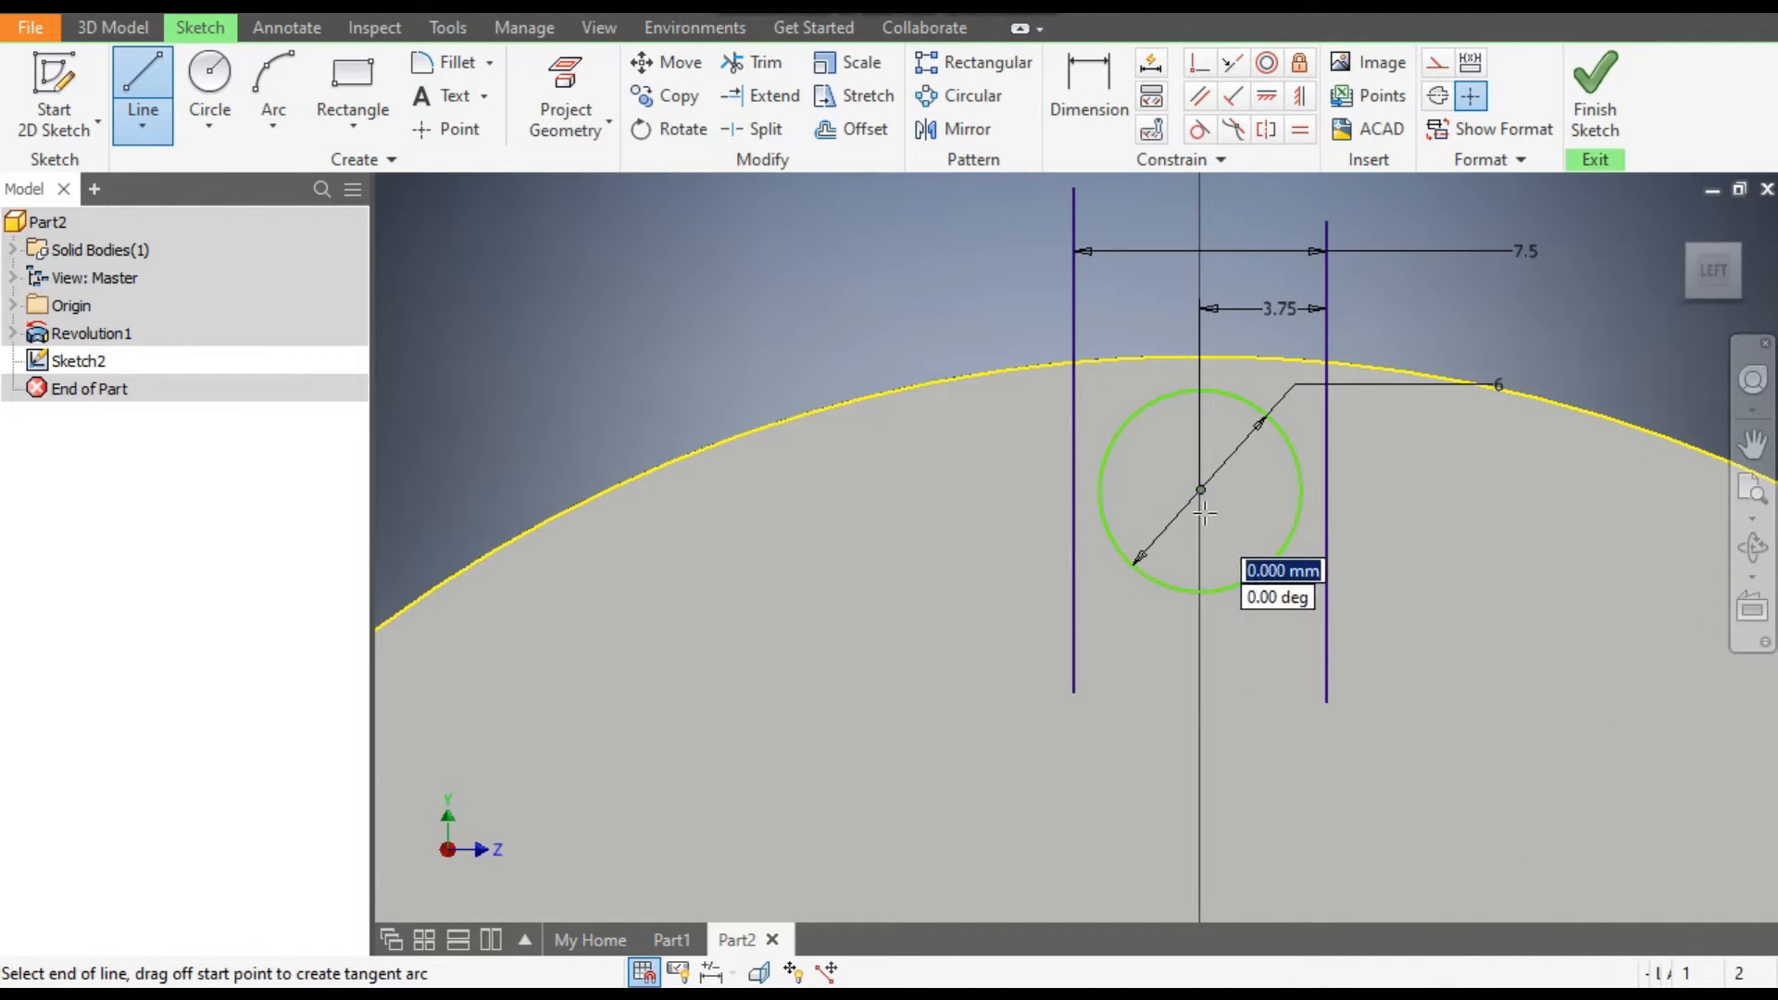
left_click(898, 490)
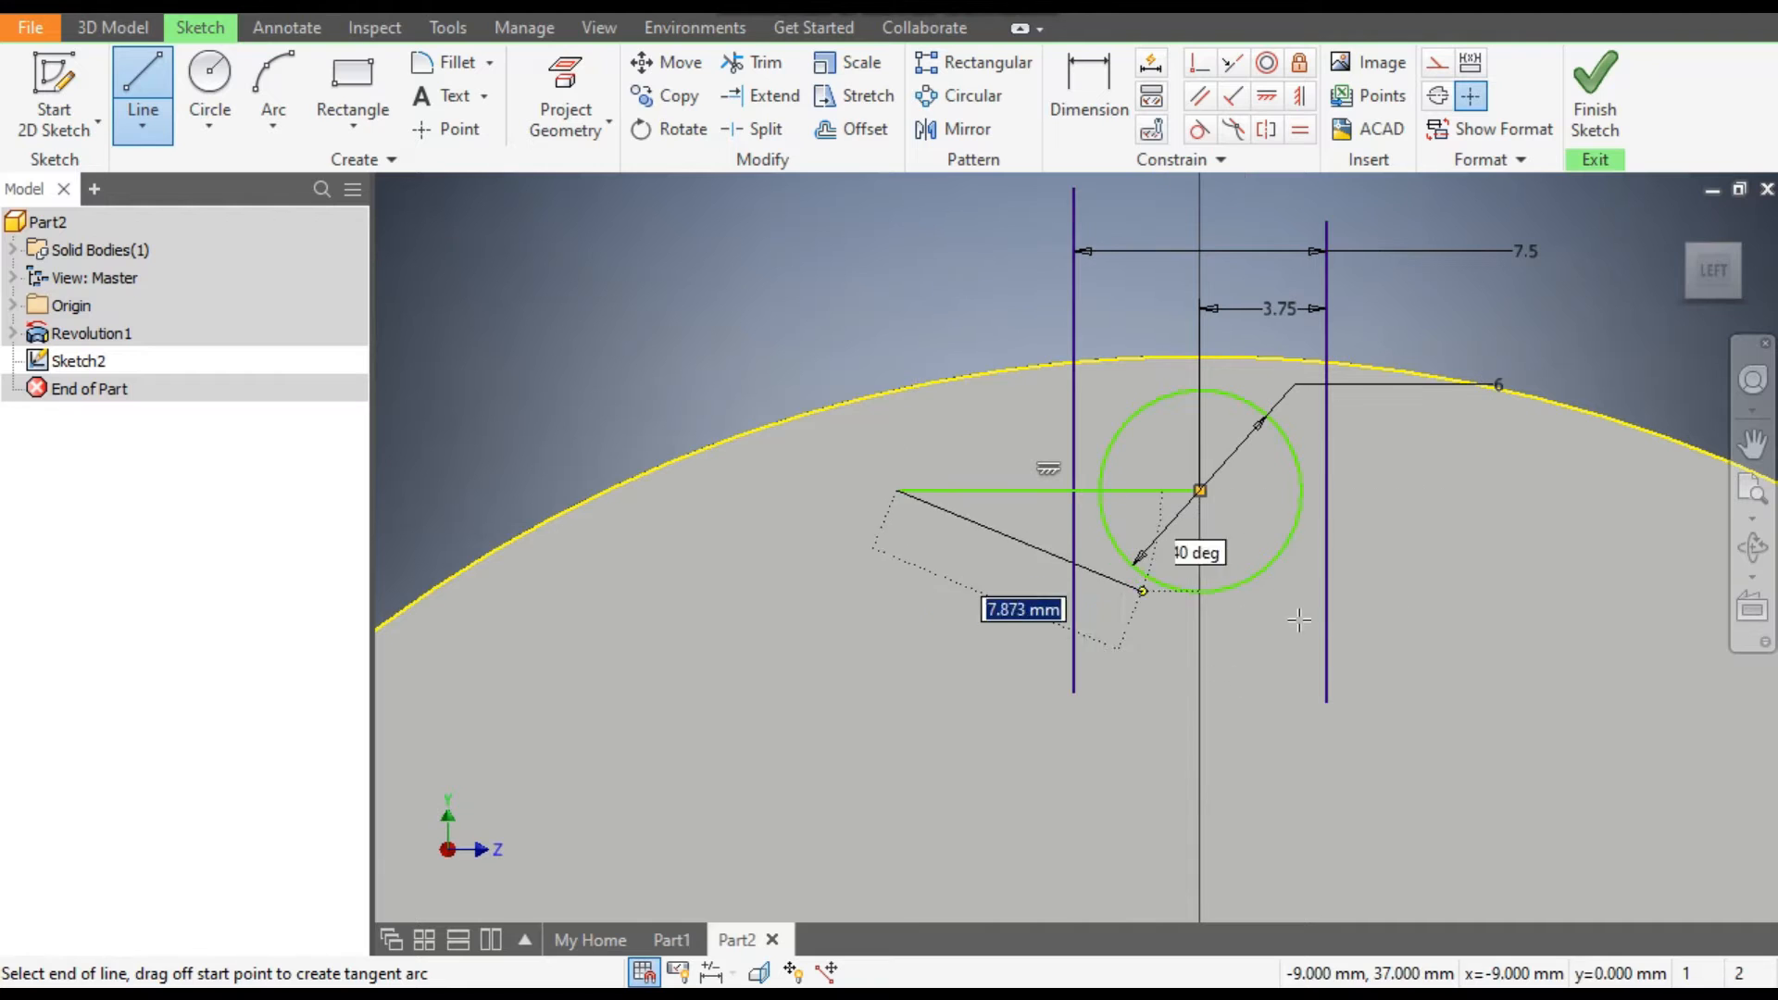
left_click(1433, 490)
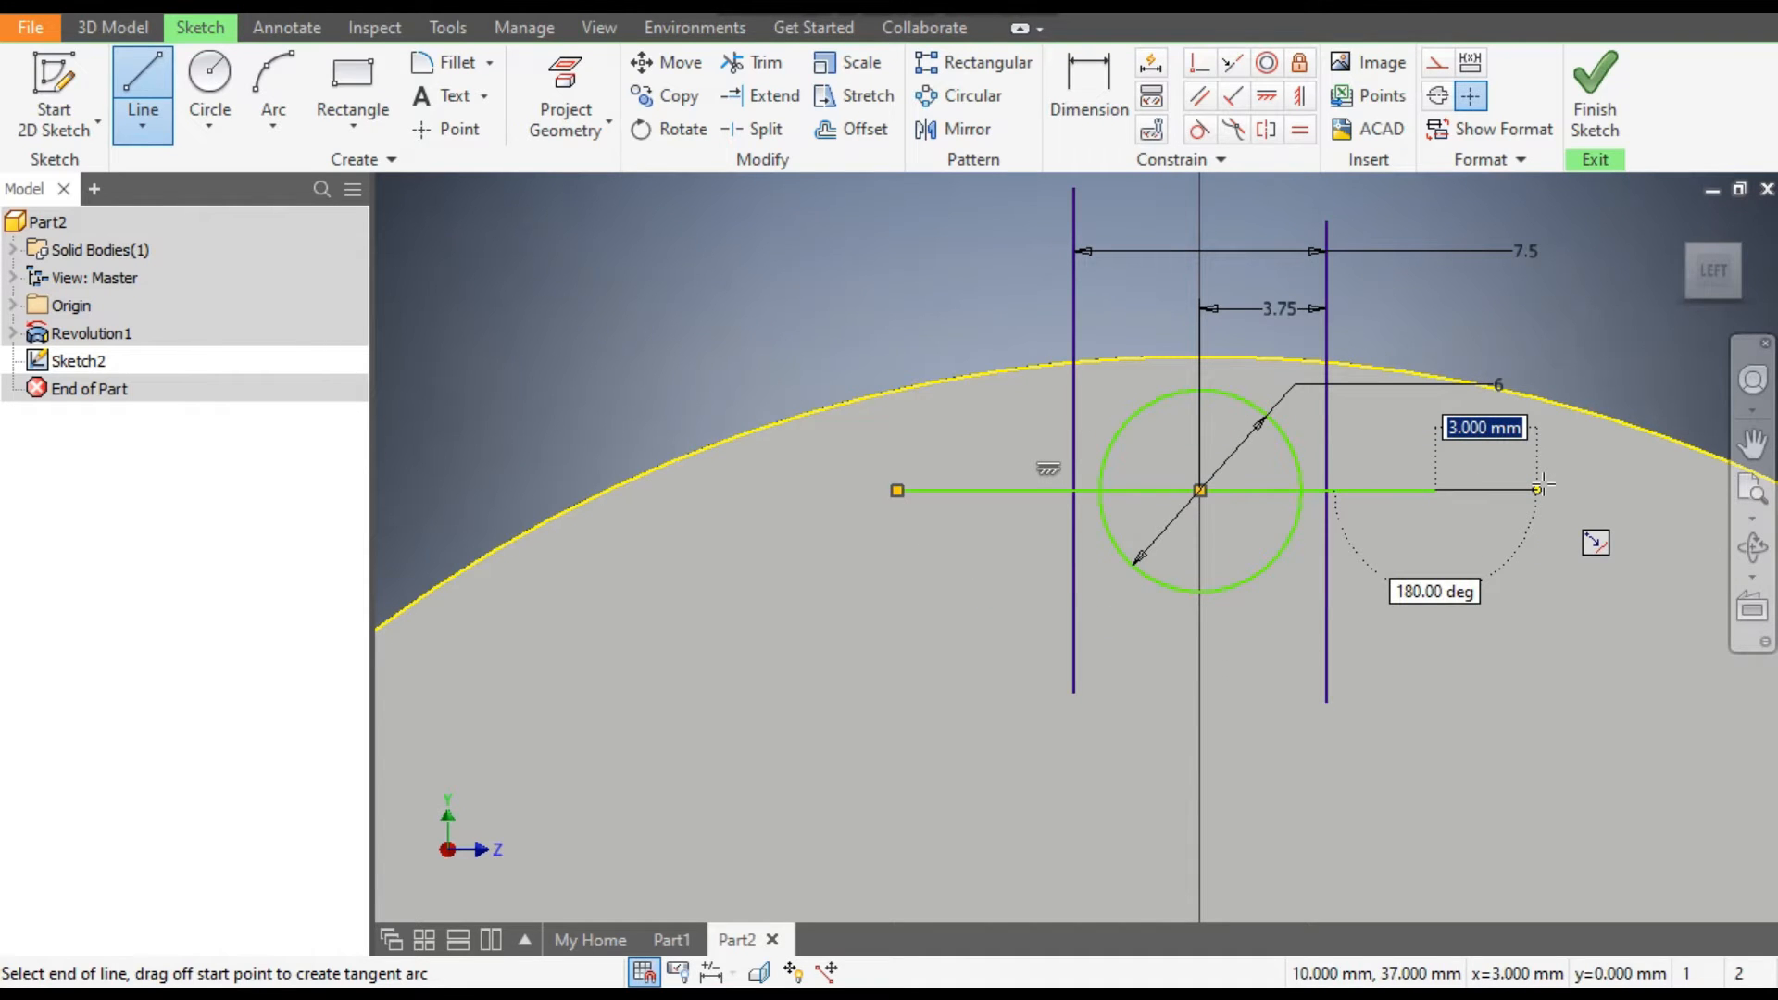
key("Escape")
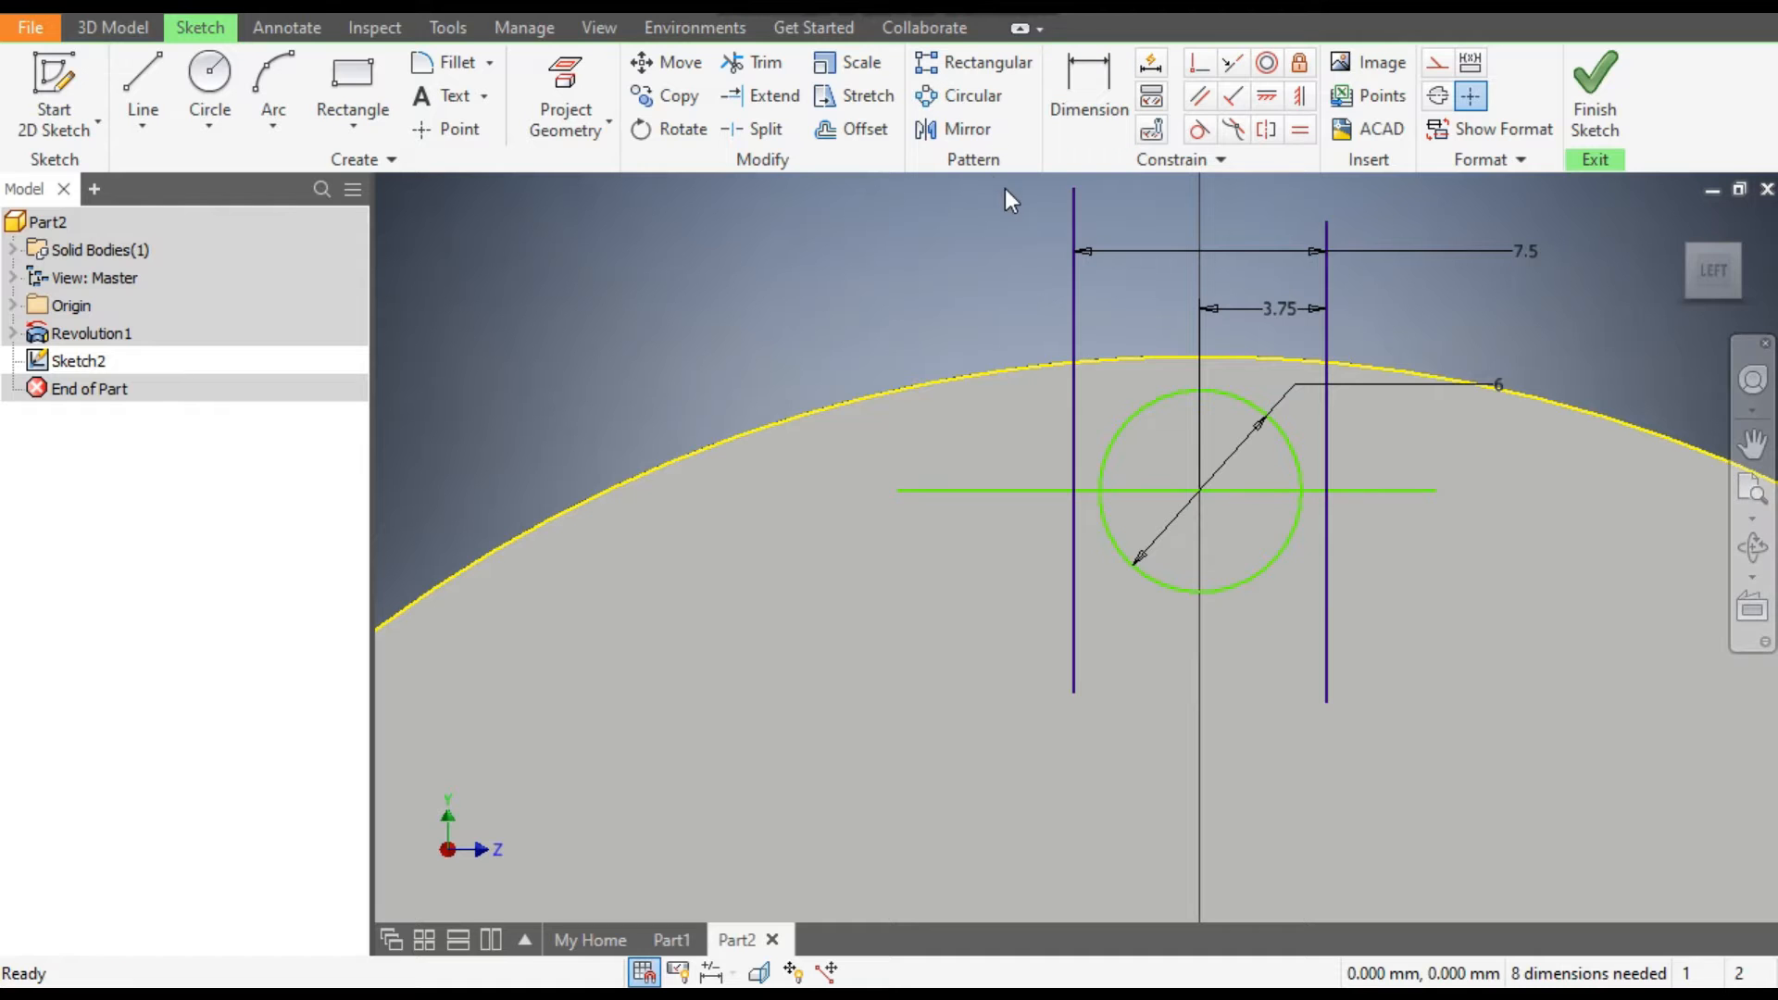
Trim the horizontal line's ends outside the two vertical lines and the parts of the vertical lines below it.
left_click(757, 63)
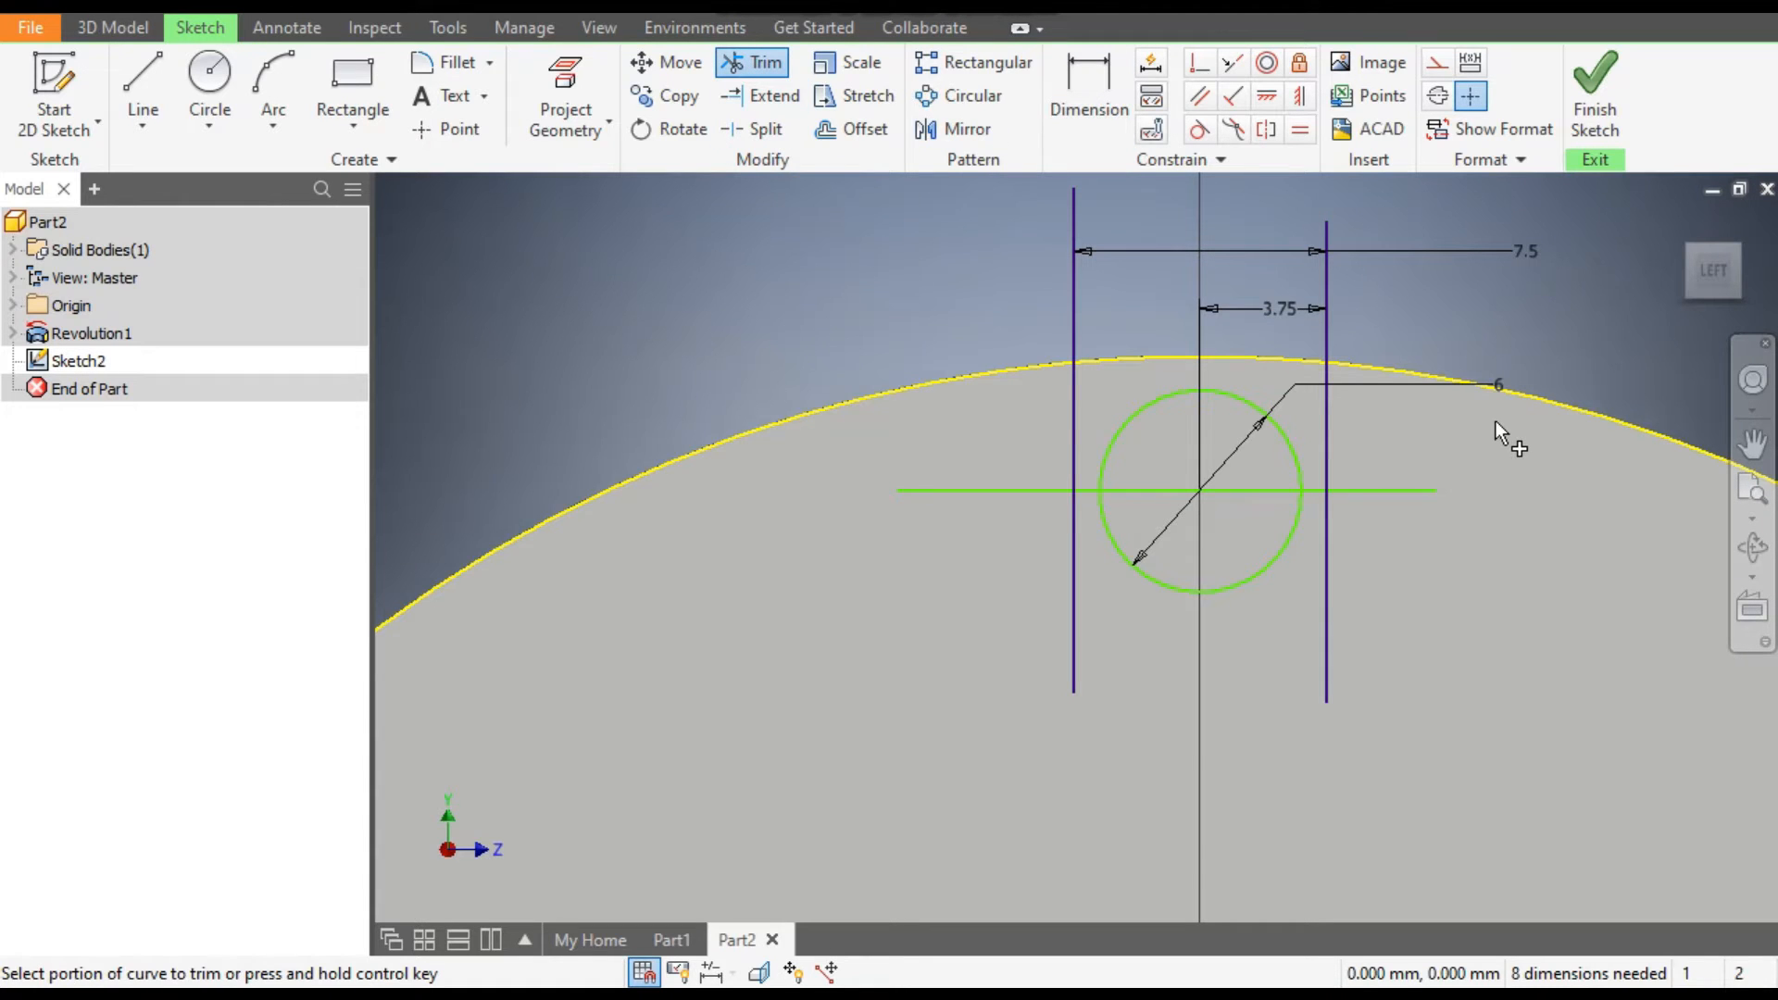
left_click(1409, 489)
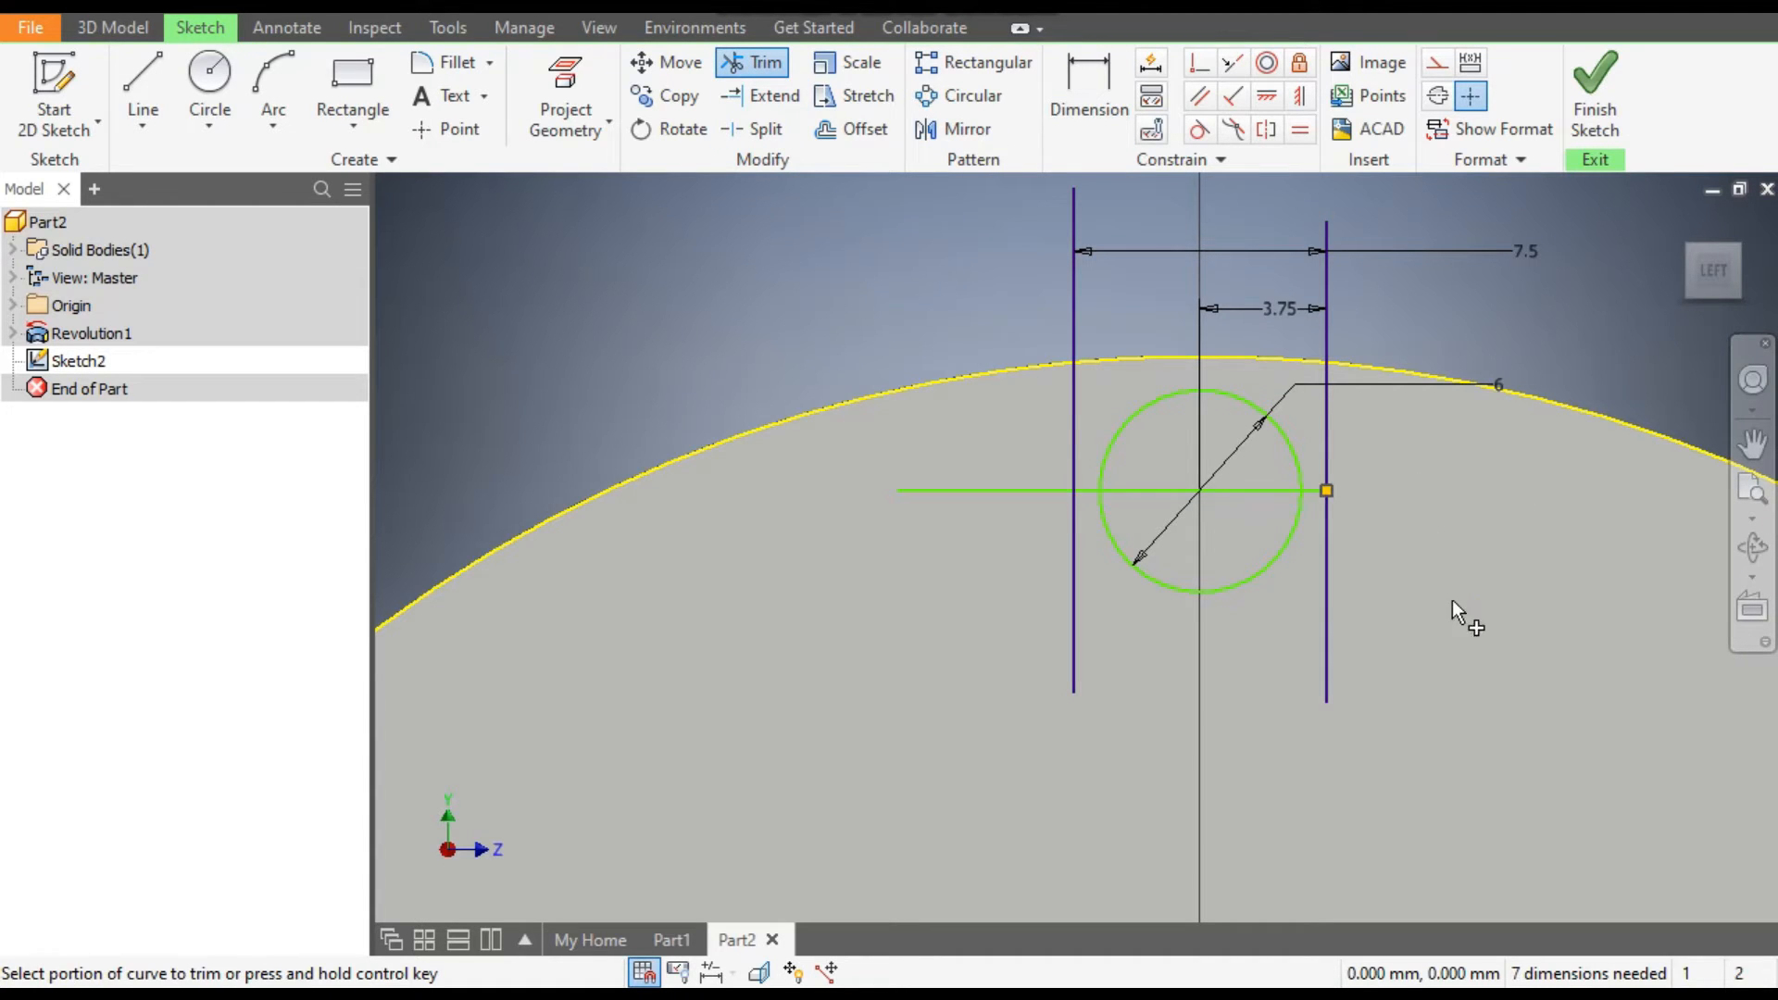
left_click(1333, 685)
left_click(1070, 664)
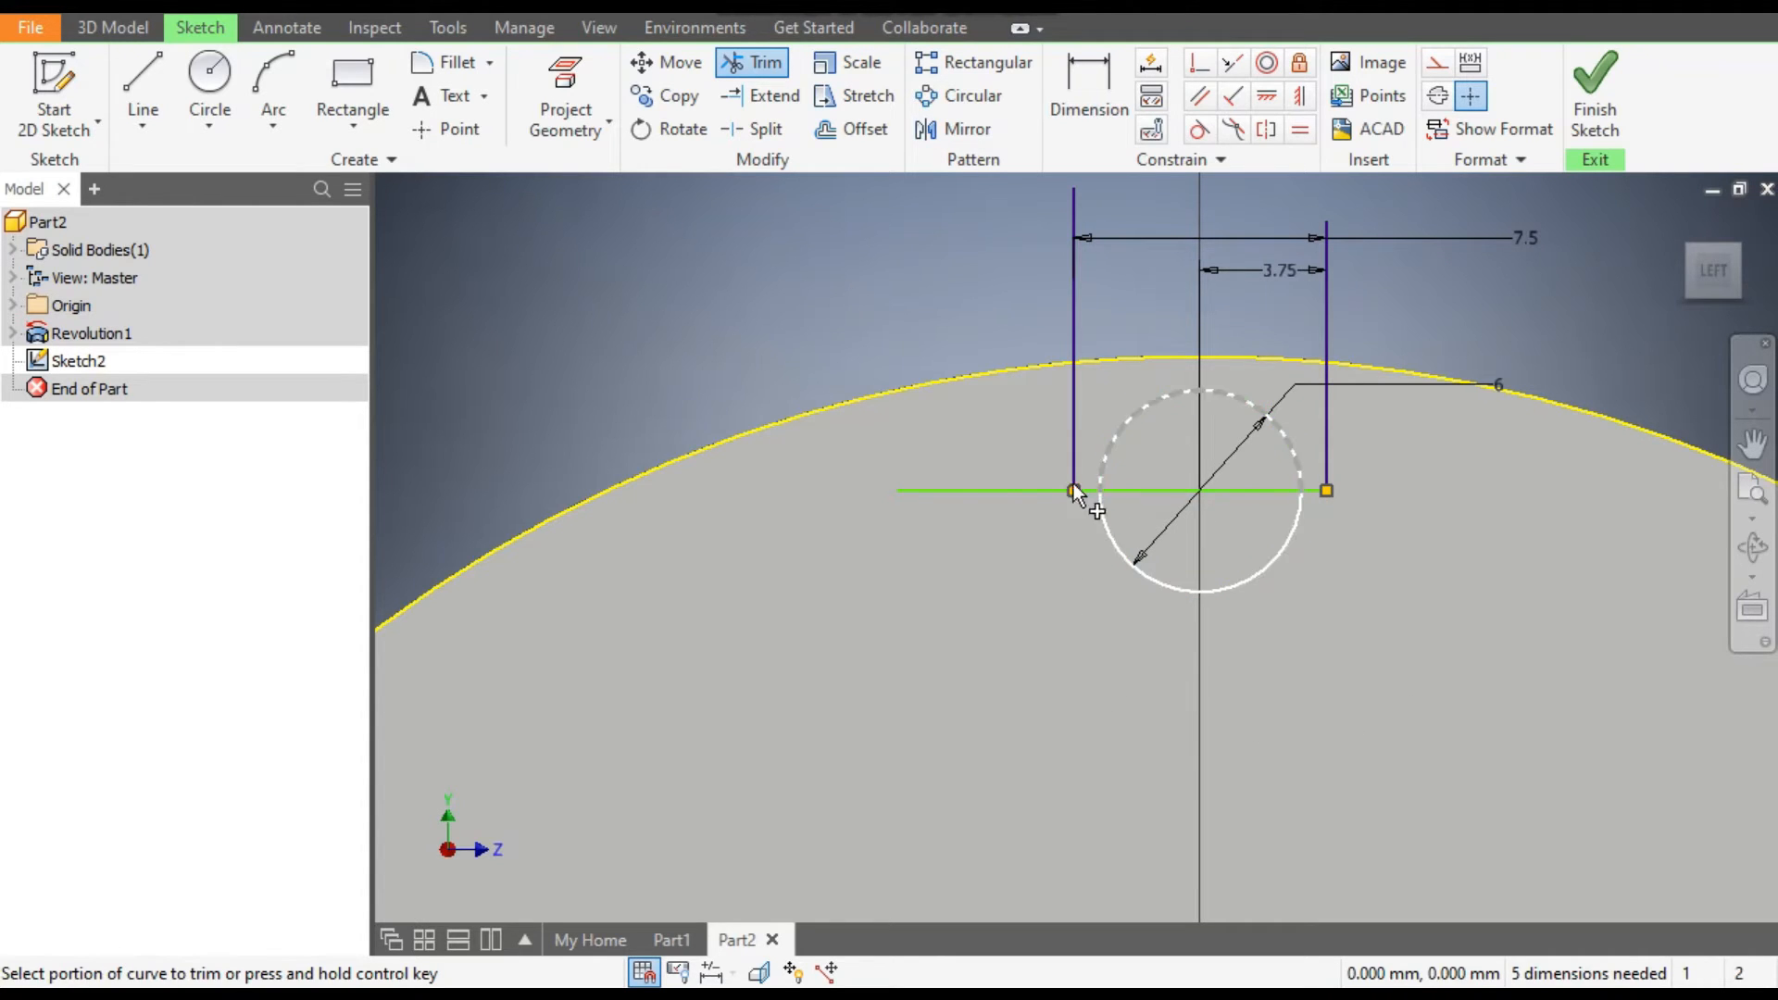
left_click(992, 492)
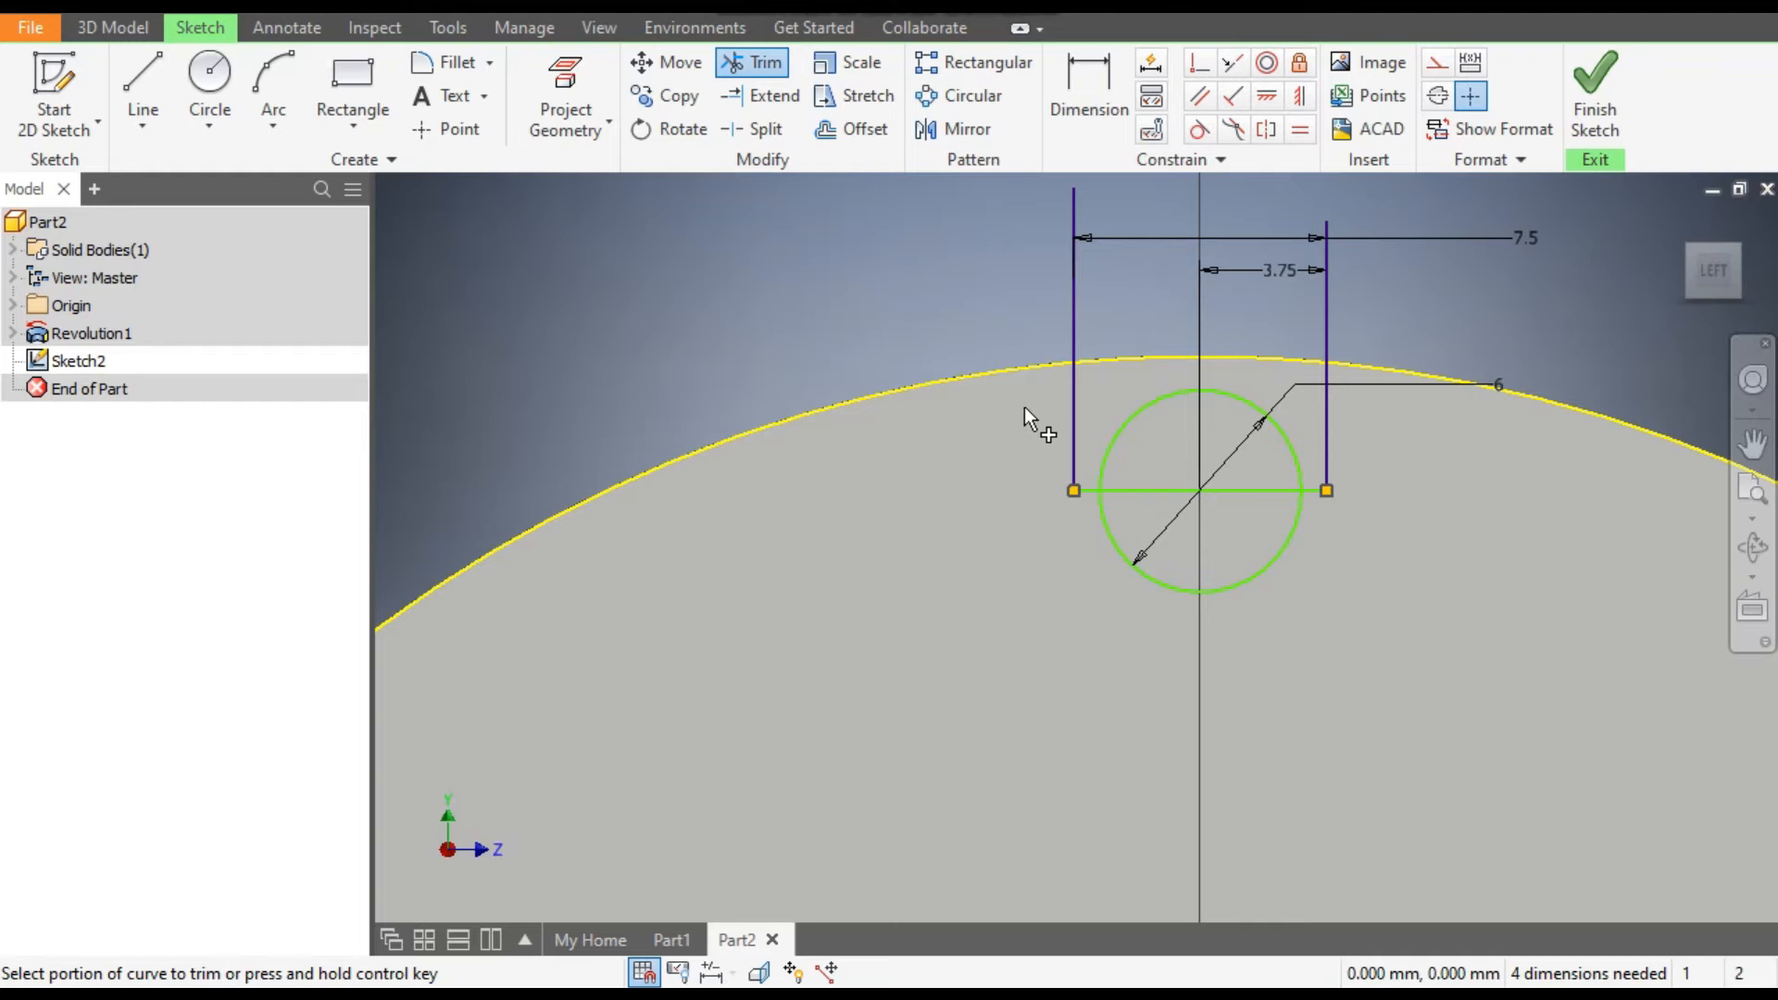
Trim away the circle's upper half, the horizontal line inside it, and the vertical lines' portions beyond the pulley's outer edge.
scroll(1185, 417, "down", 3)
left_click(1240, 373)
left_click(1333, 558)
scroll(1302, 570, "up", 2)
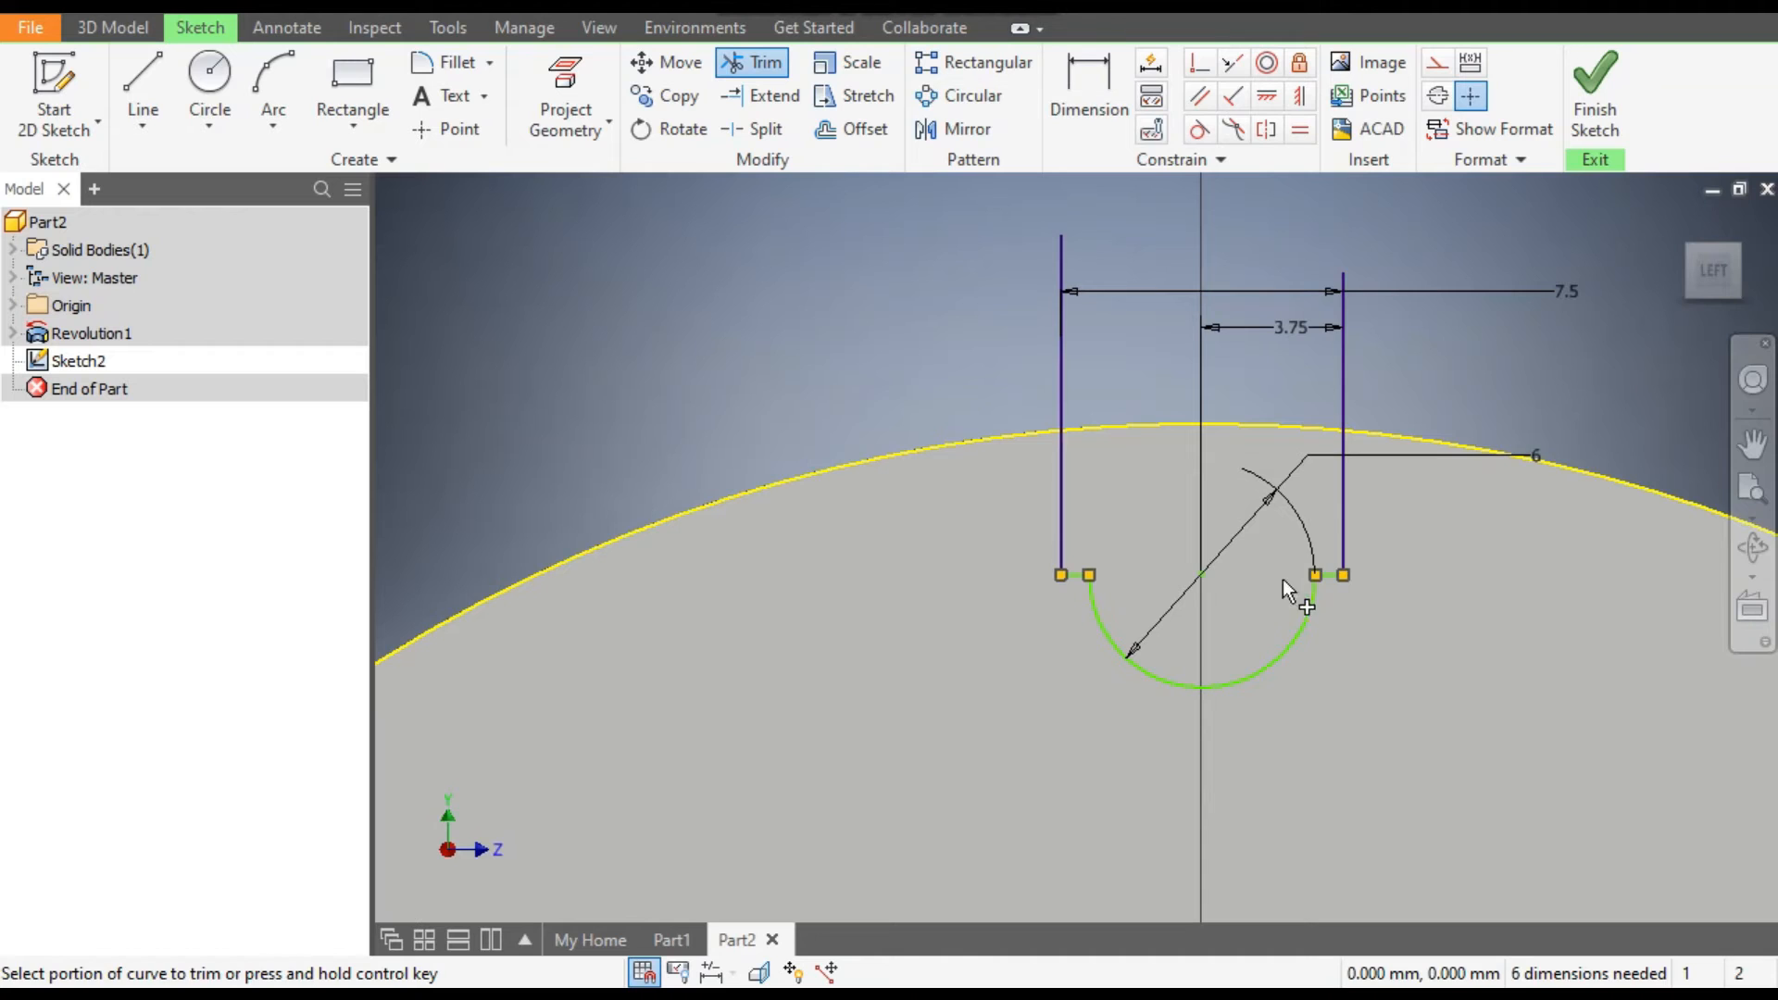
left_click_drag(1447, 352, 951, 361)
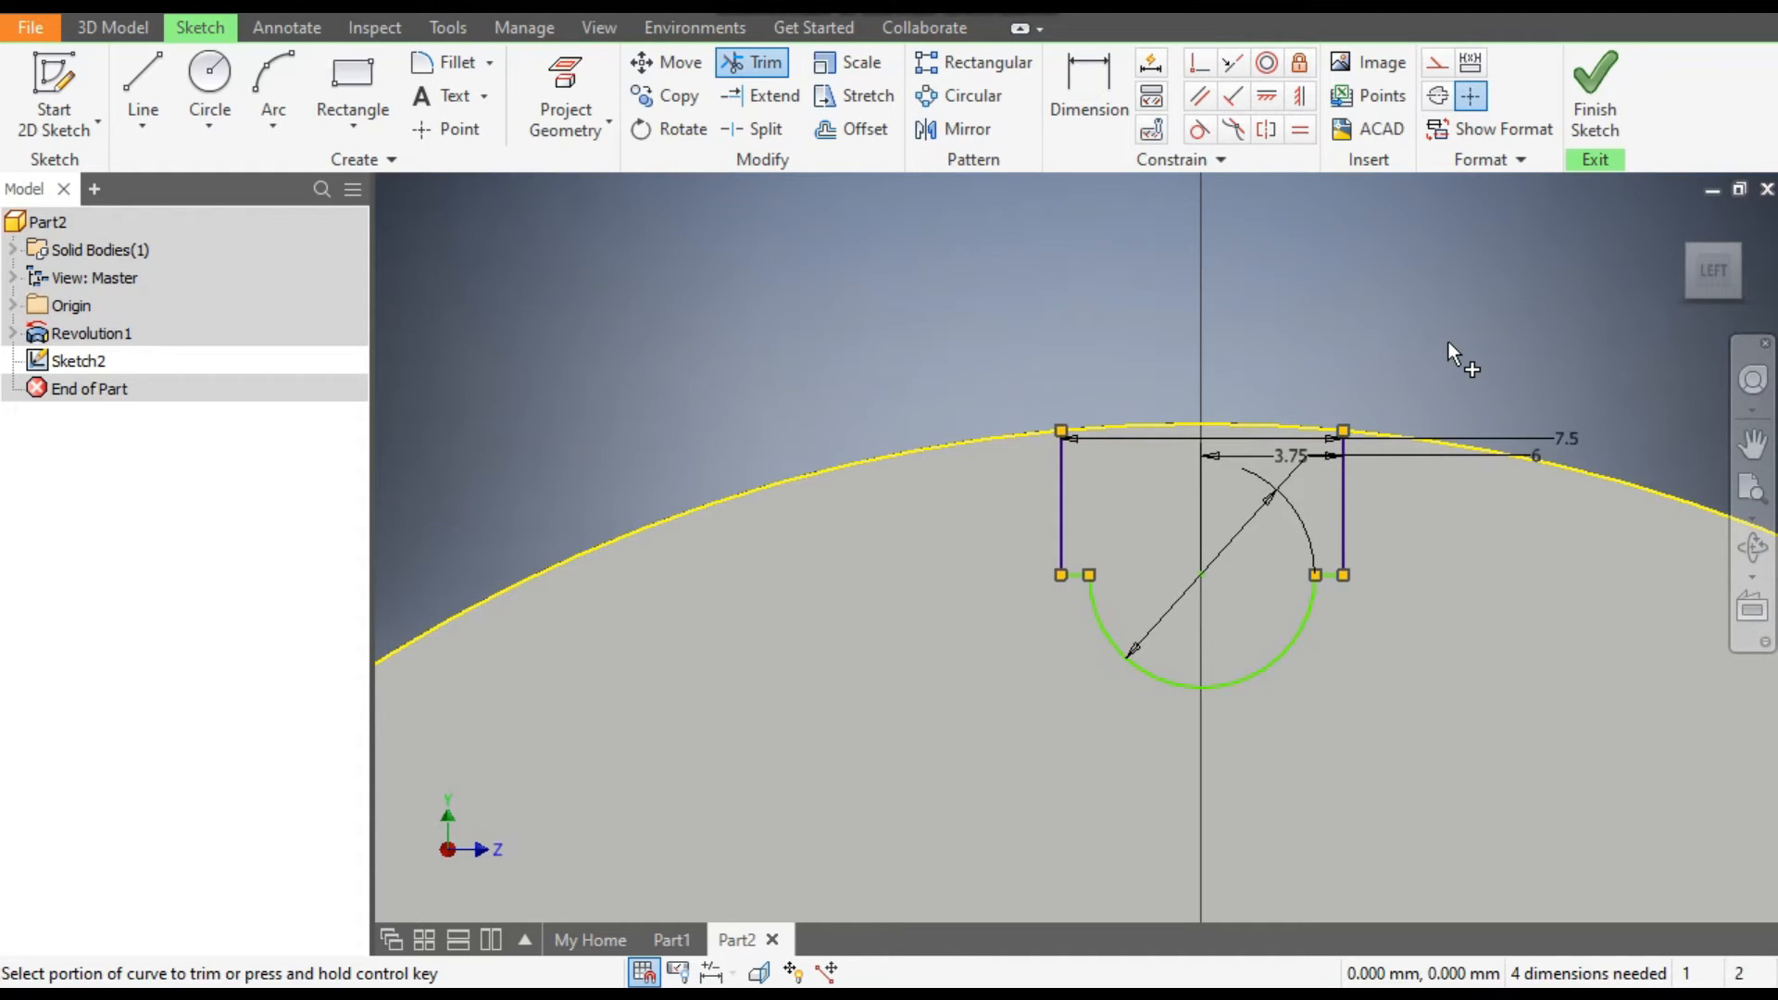
Dimension the vertical distance from the sketch origin to the arc's centre as 40 mm.
left_click(1079, 92)
scroll(1169, 195, "up", 3)
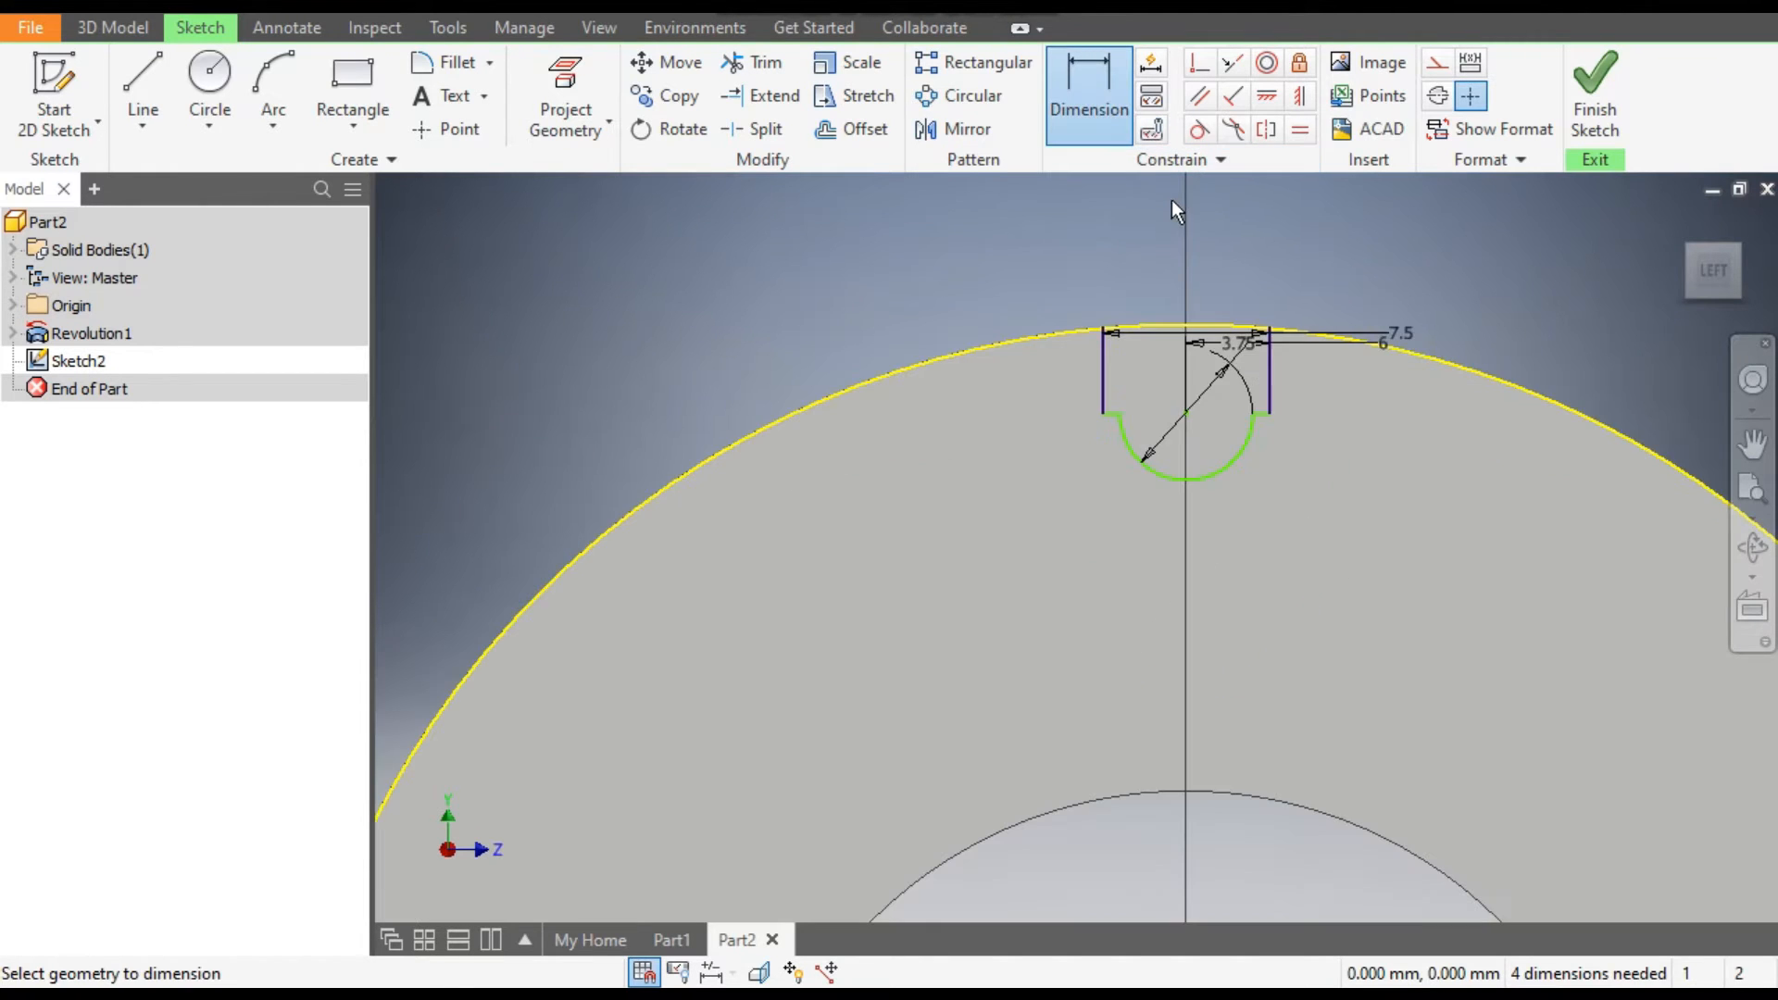
left_click(1188, 413)
scroll(1203, 276, "up", 5)
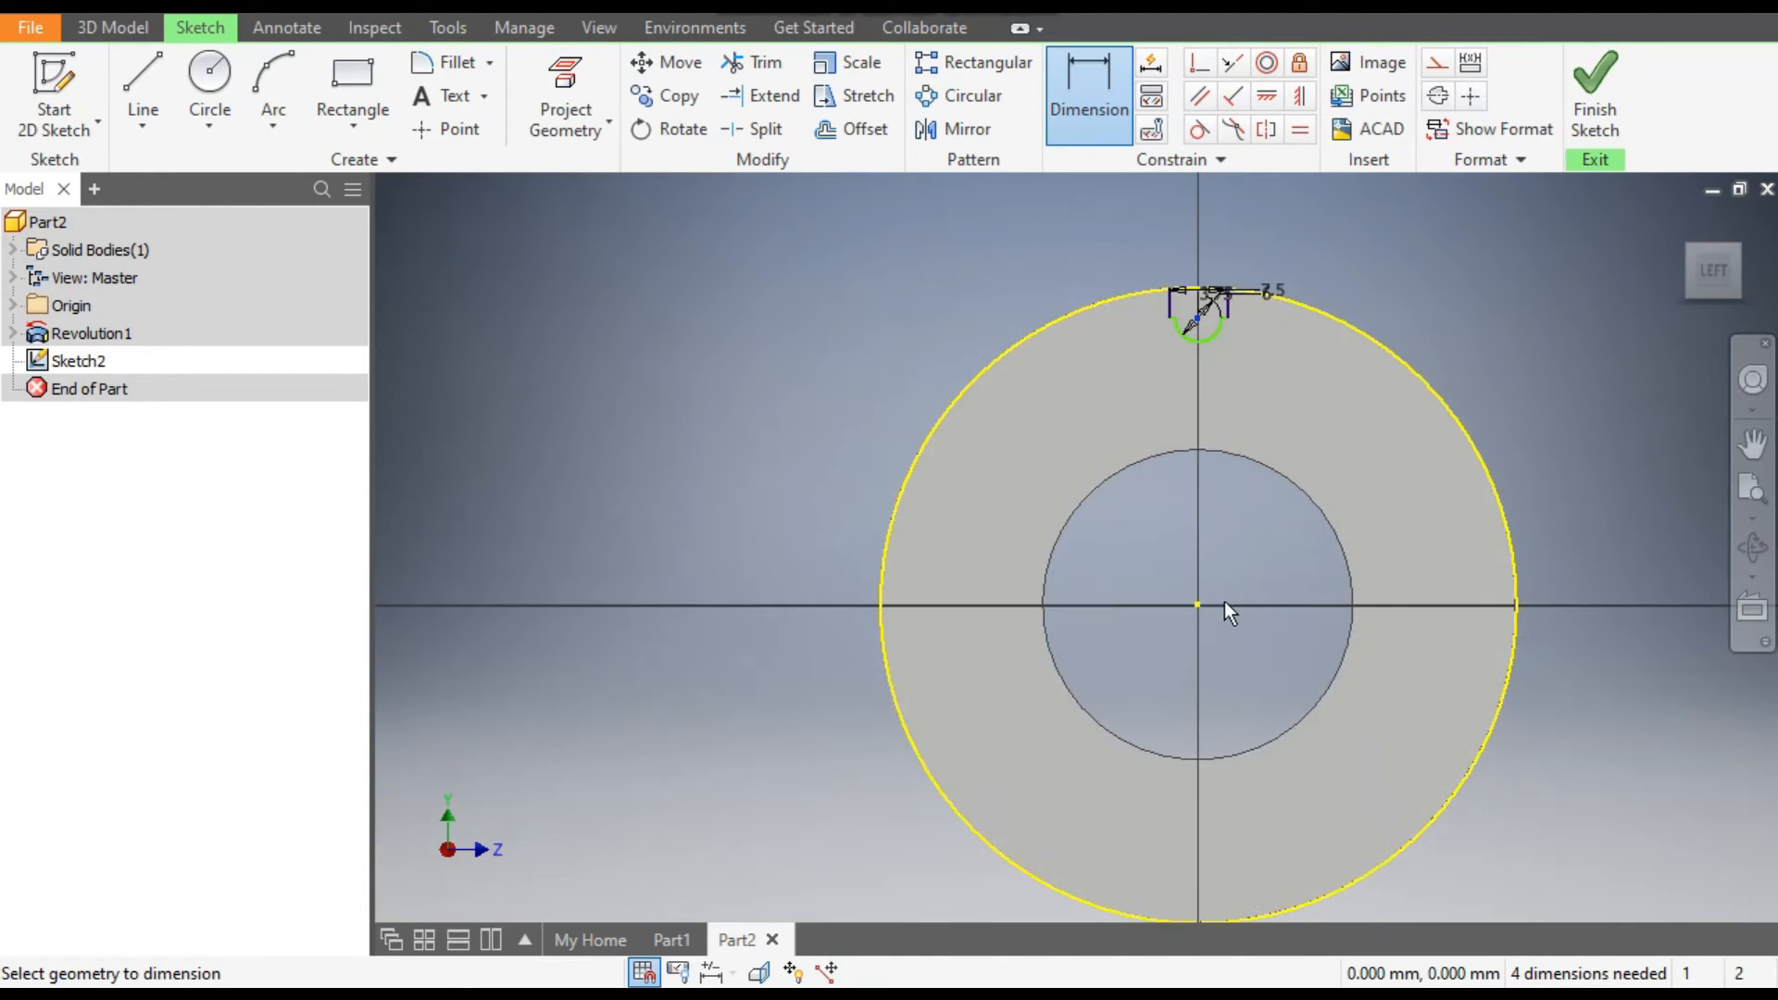
left_click(1195, 603)
left_click(1242, 546)
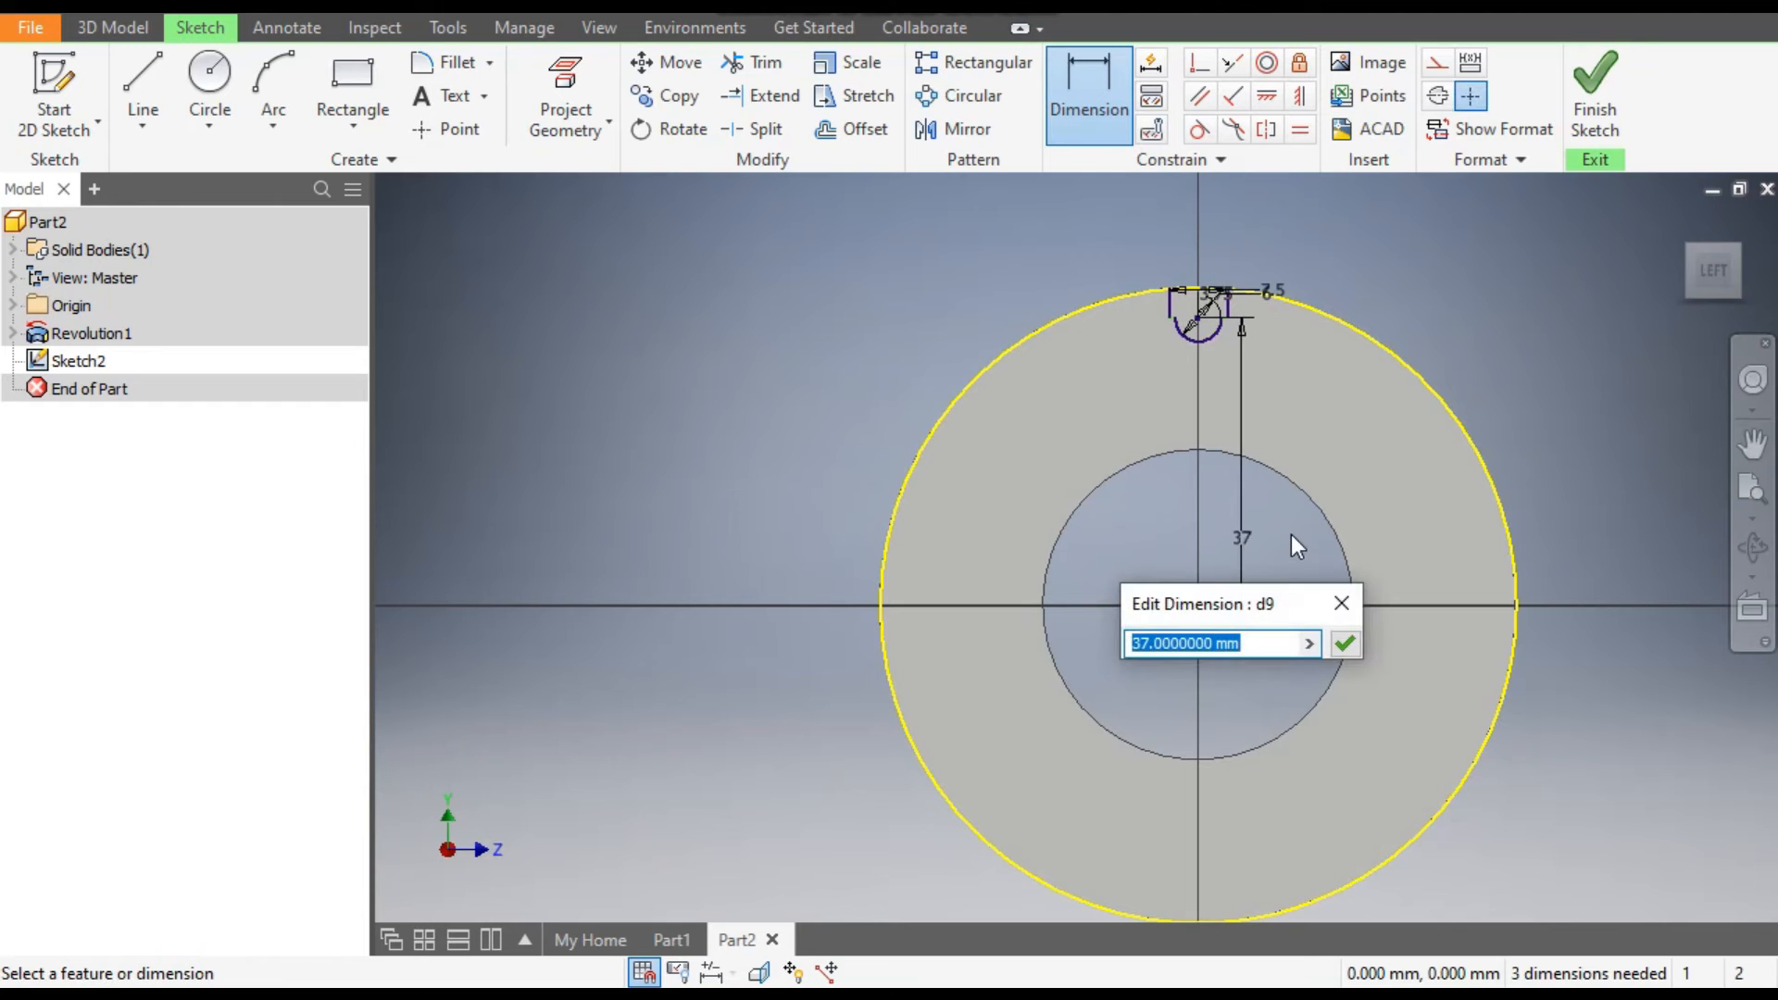
type("40")
key("Return")
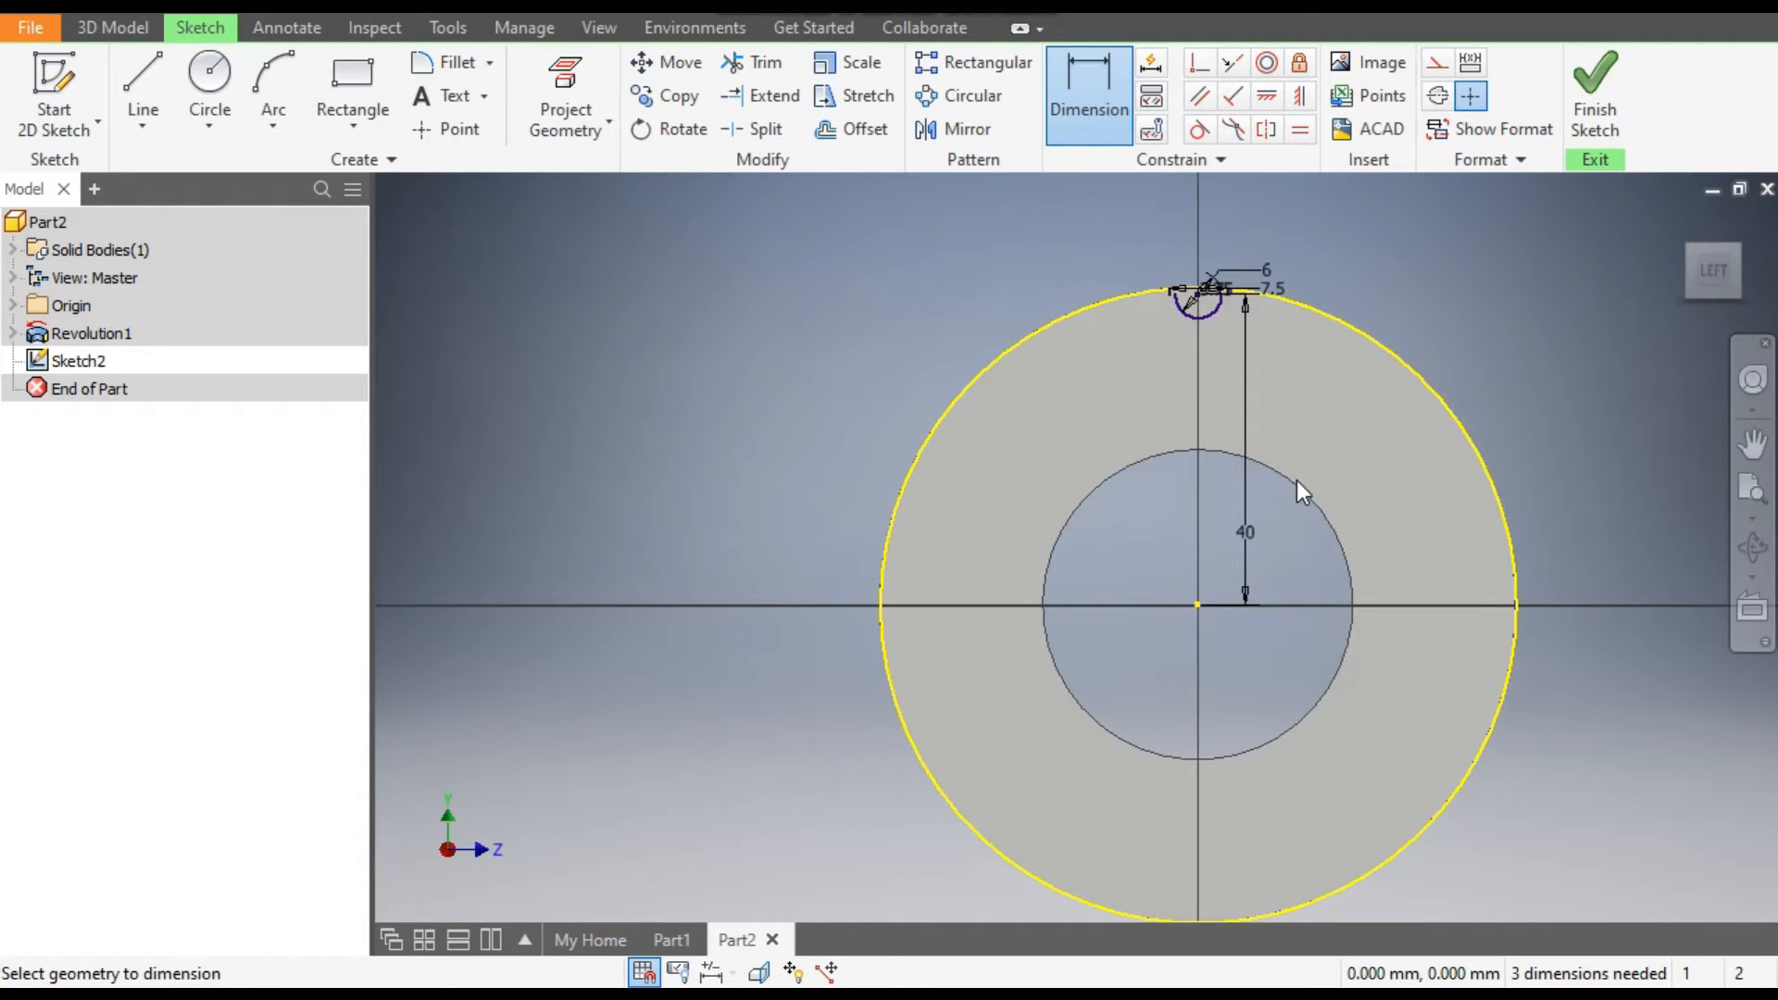
scroll(1231, 287, "down", 5)
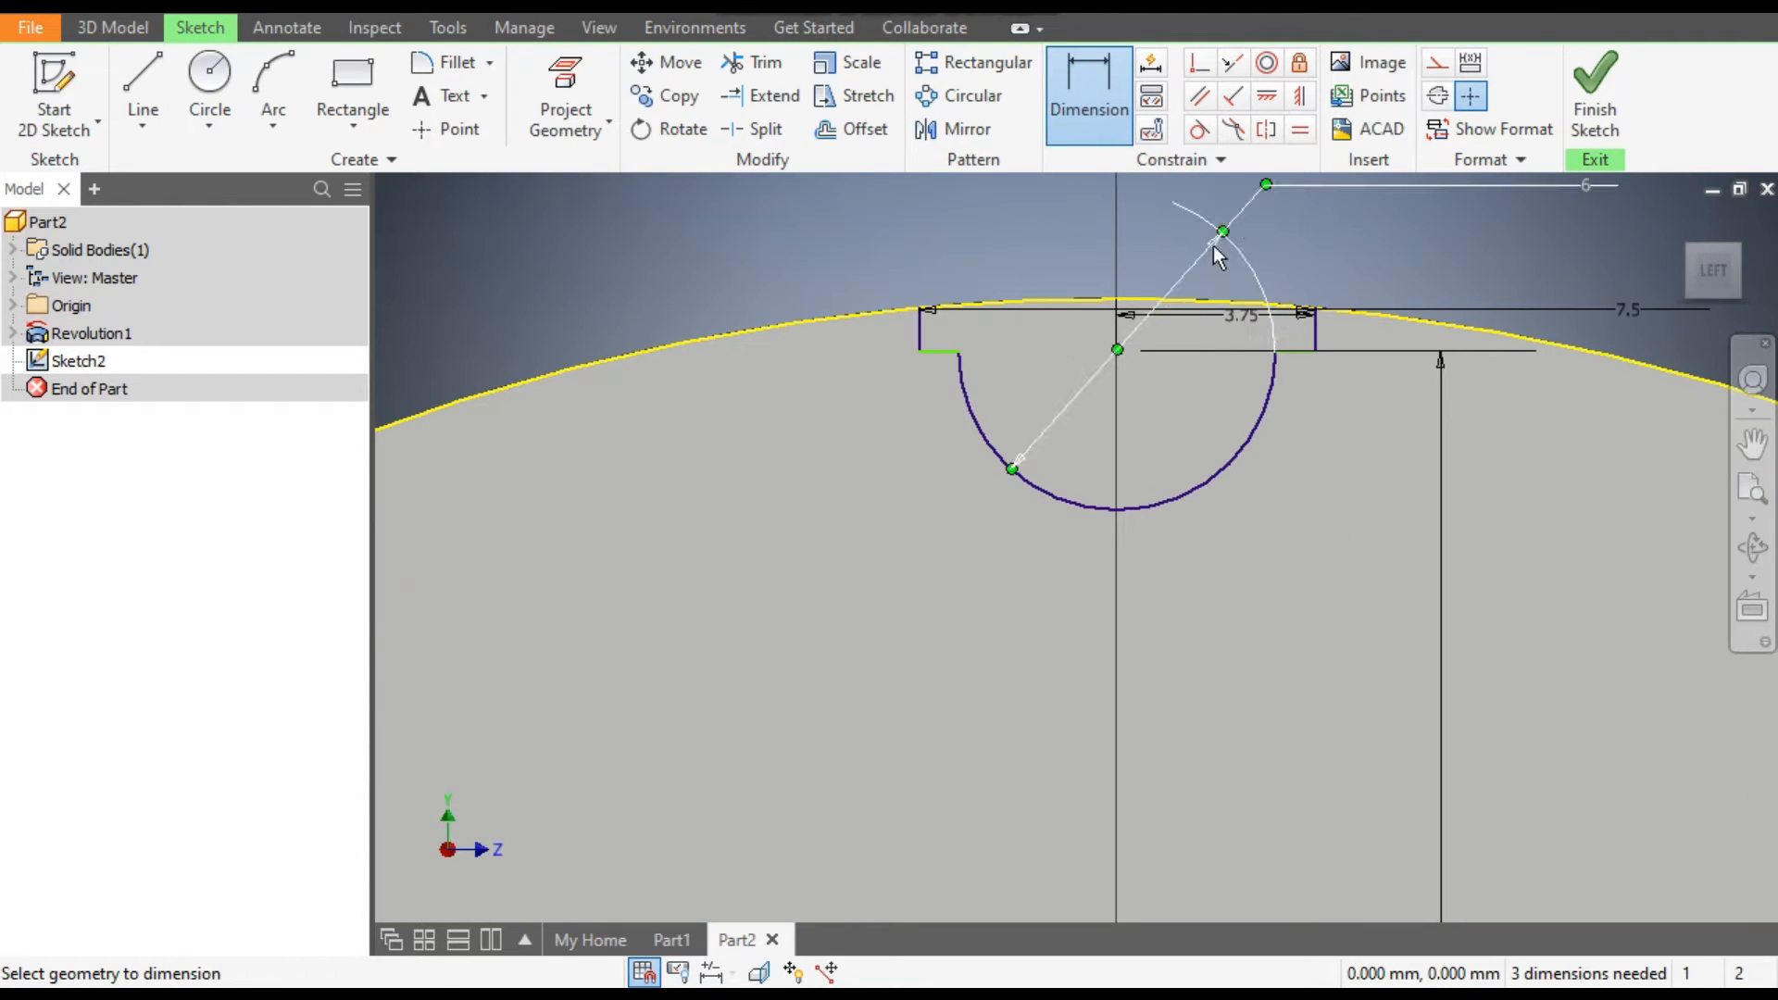
left_click(1215, 246)
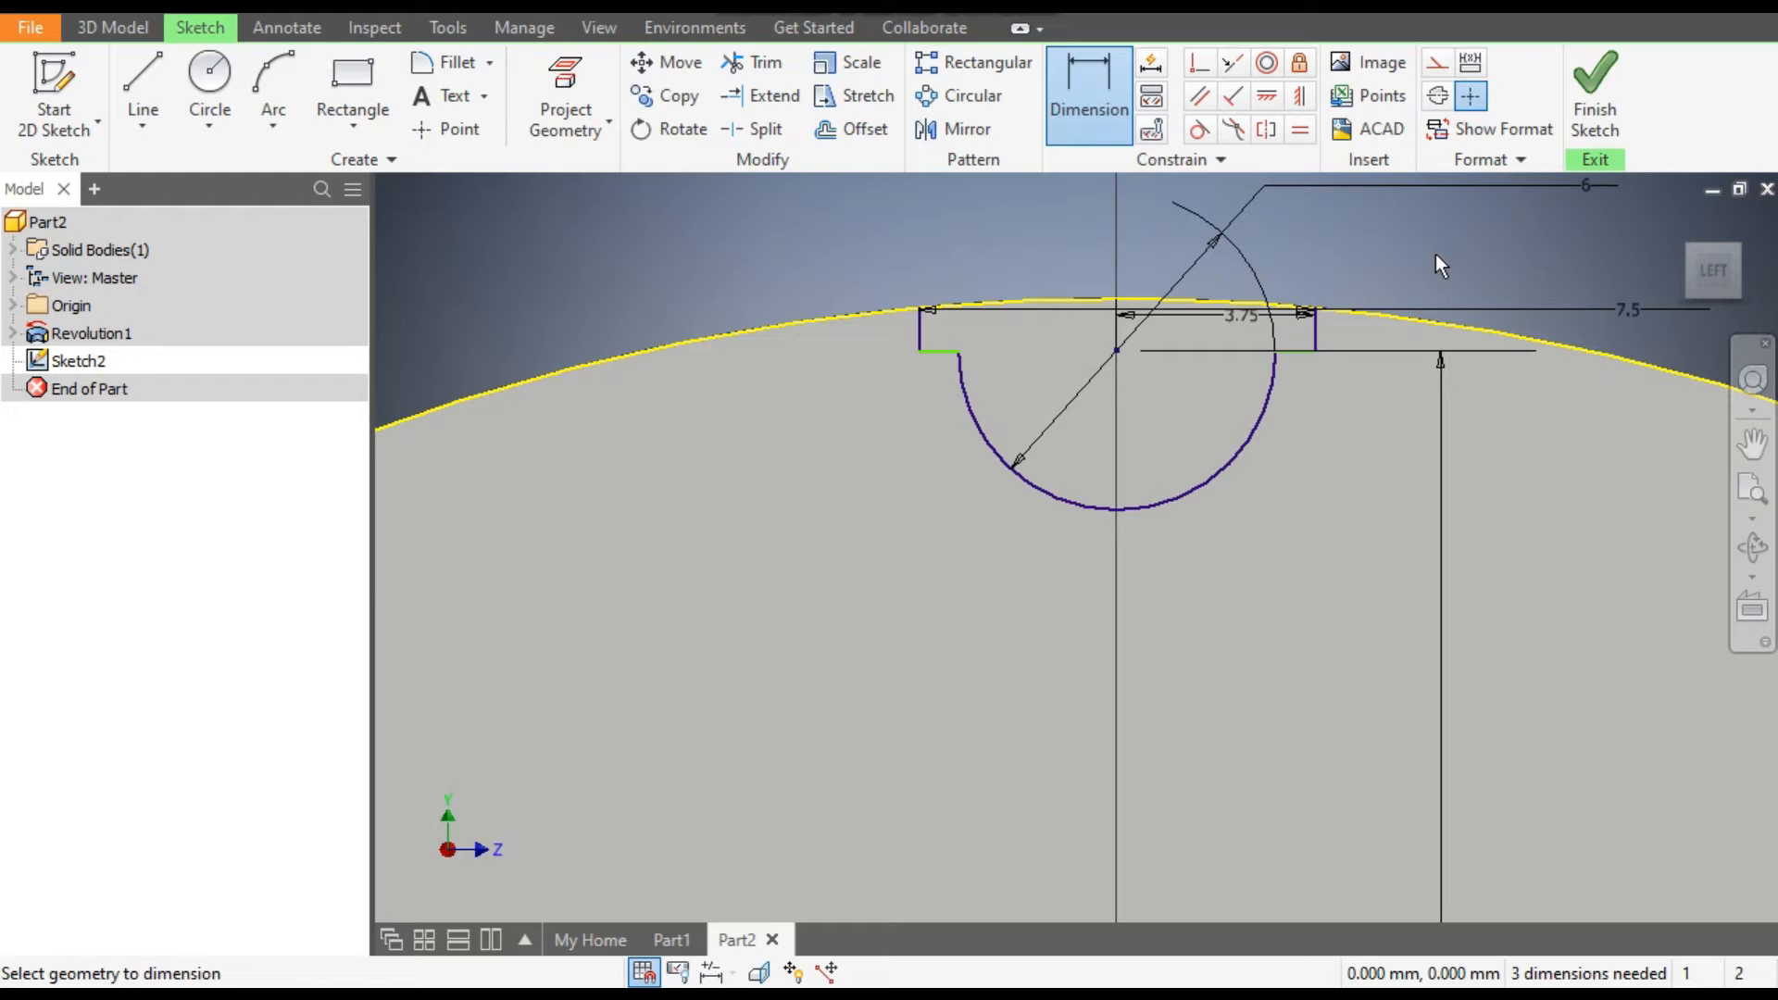
key("Escape")
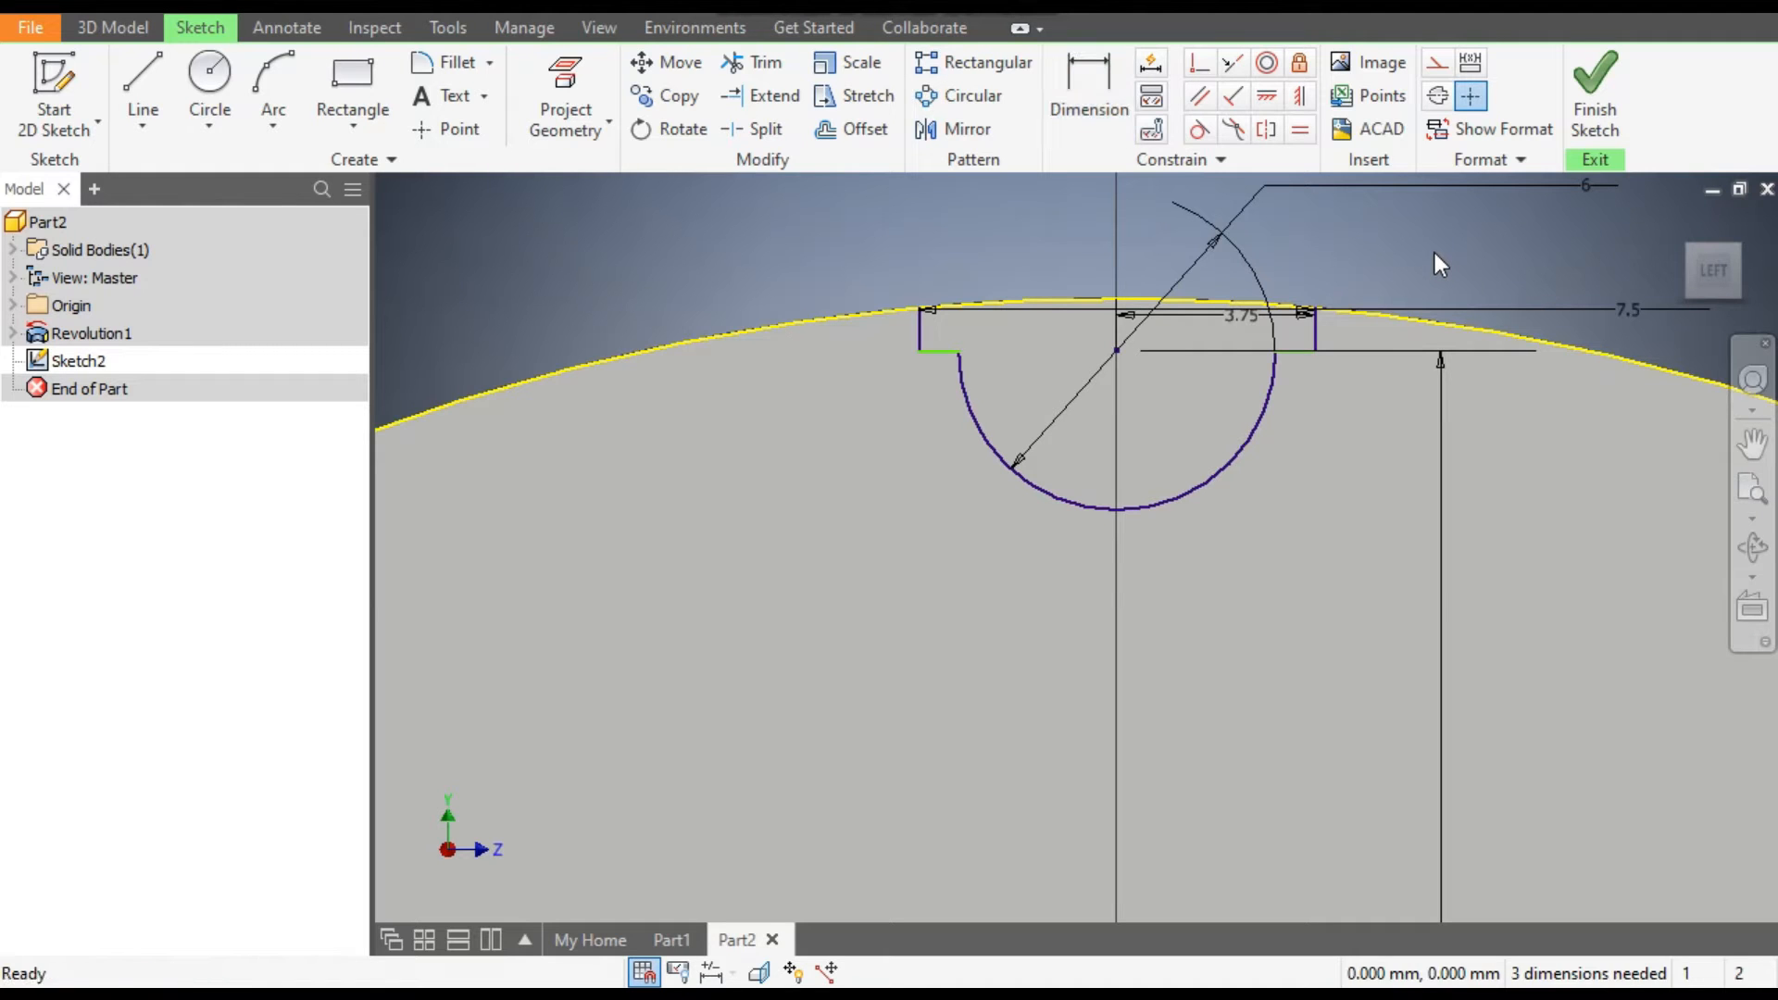
Try to apply a horizontal constraint to the short line at the left end of the arc.
left_click(1267, 98)
scroll(945, 366, "down", 3)
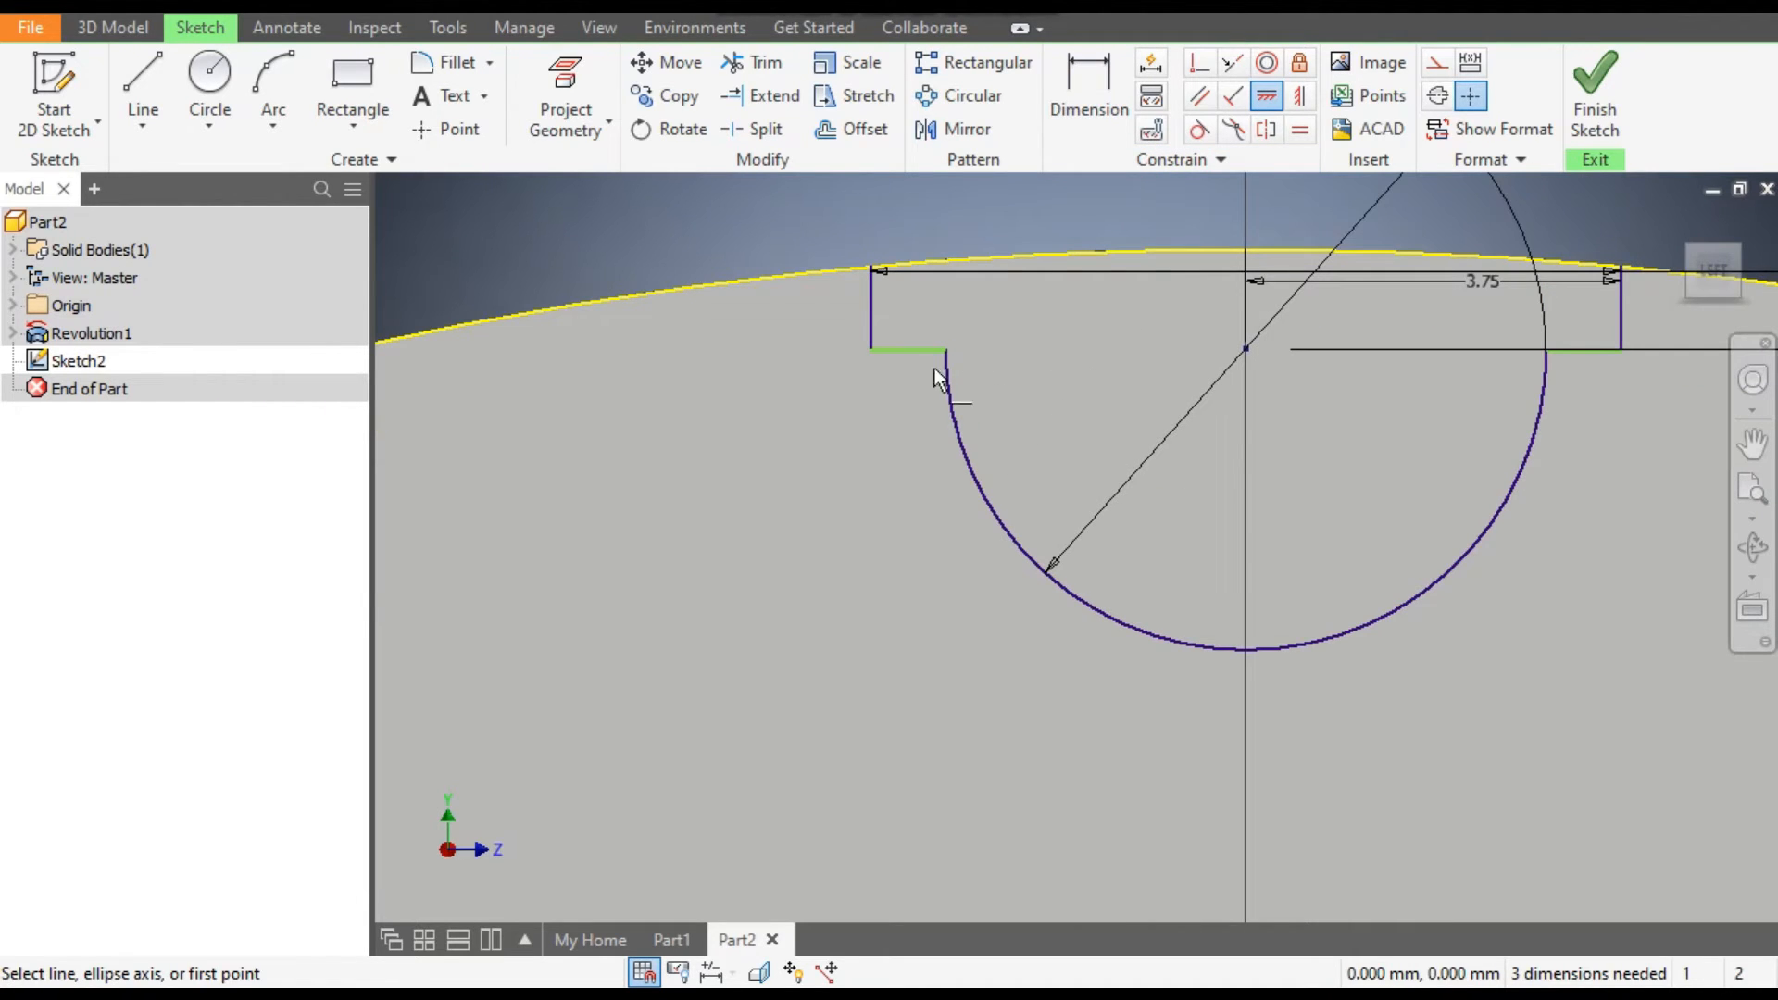
left_click(918, 349)
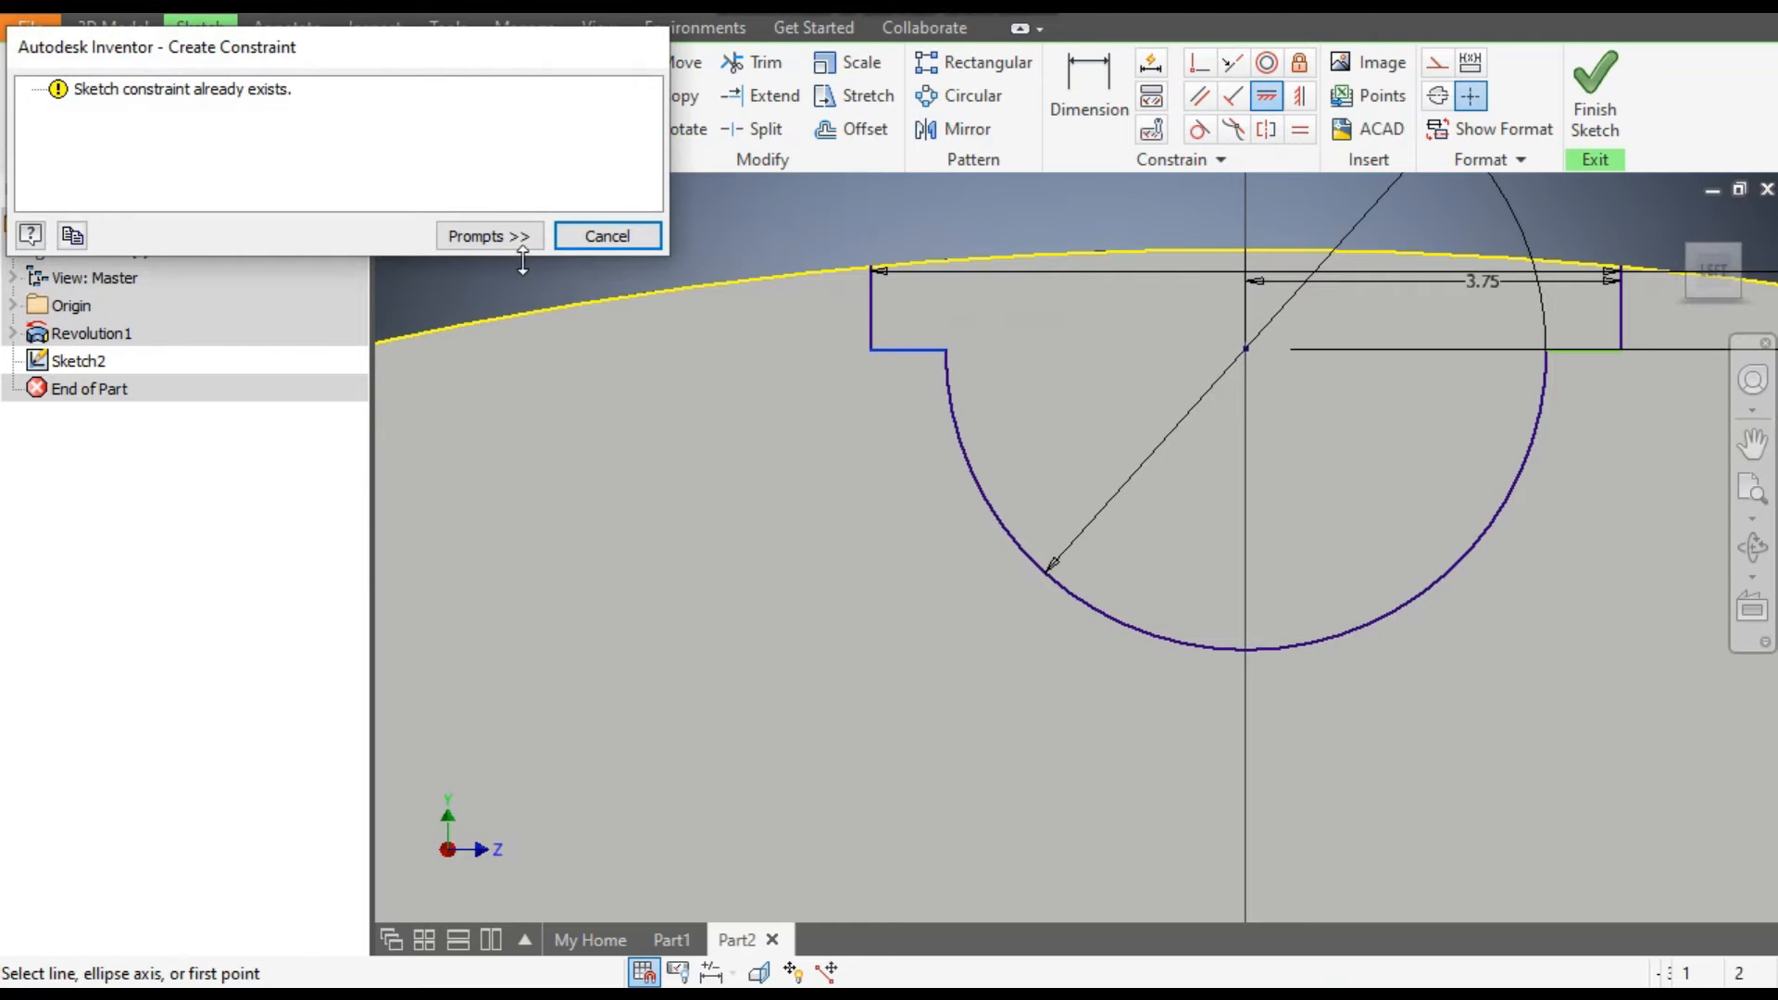
left_click(597, 234)
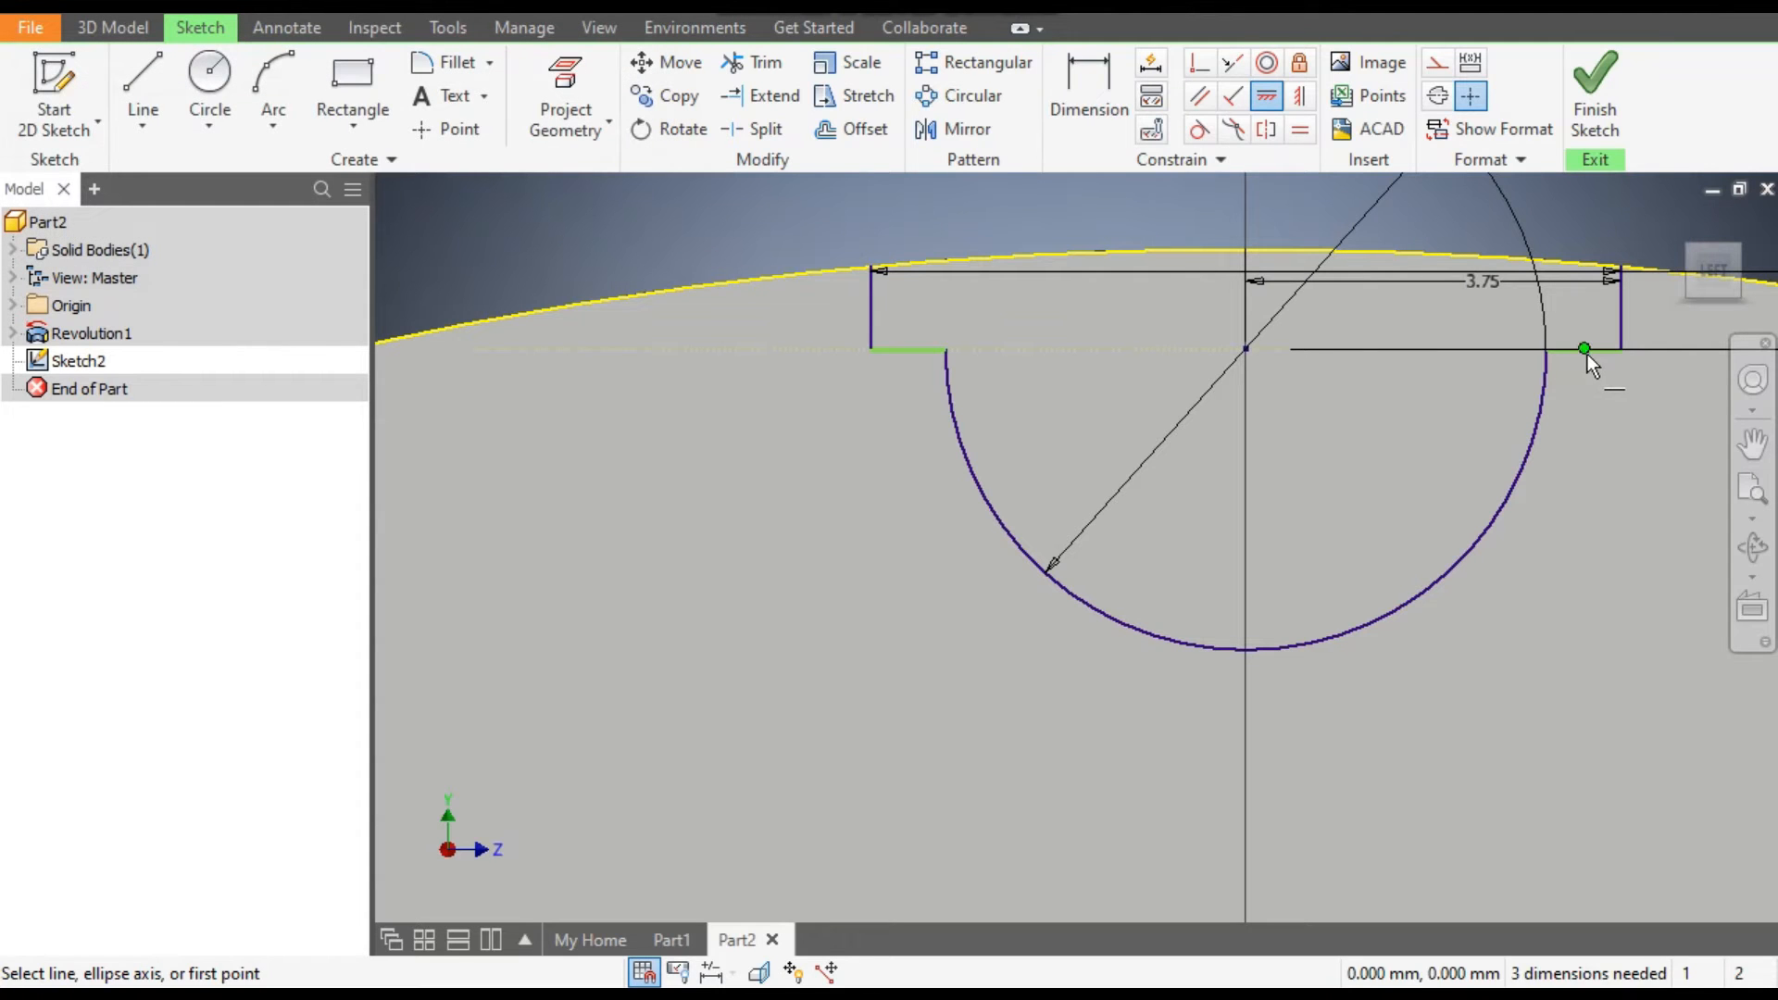
Align the midpoint of the short line right of the arc horizontally with the arc's centre.
left_click(1584, 349)
left_click(1245, 349)
key("Escape")
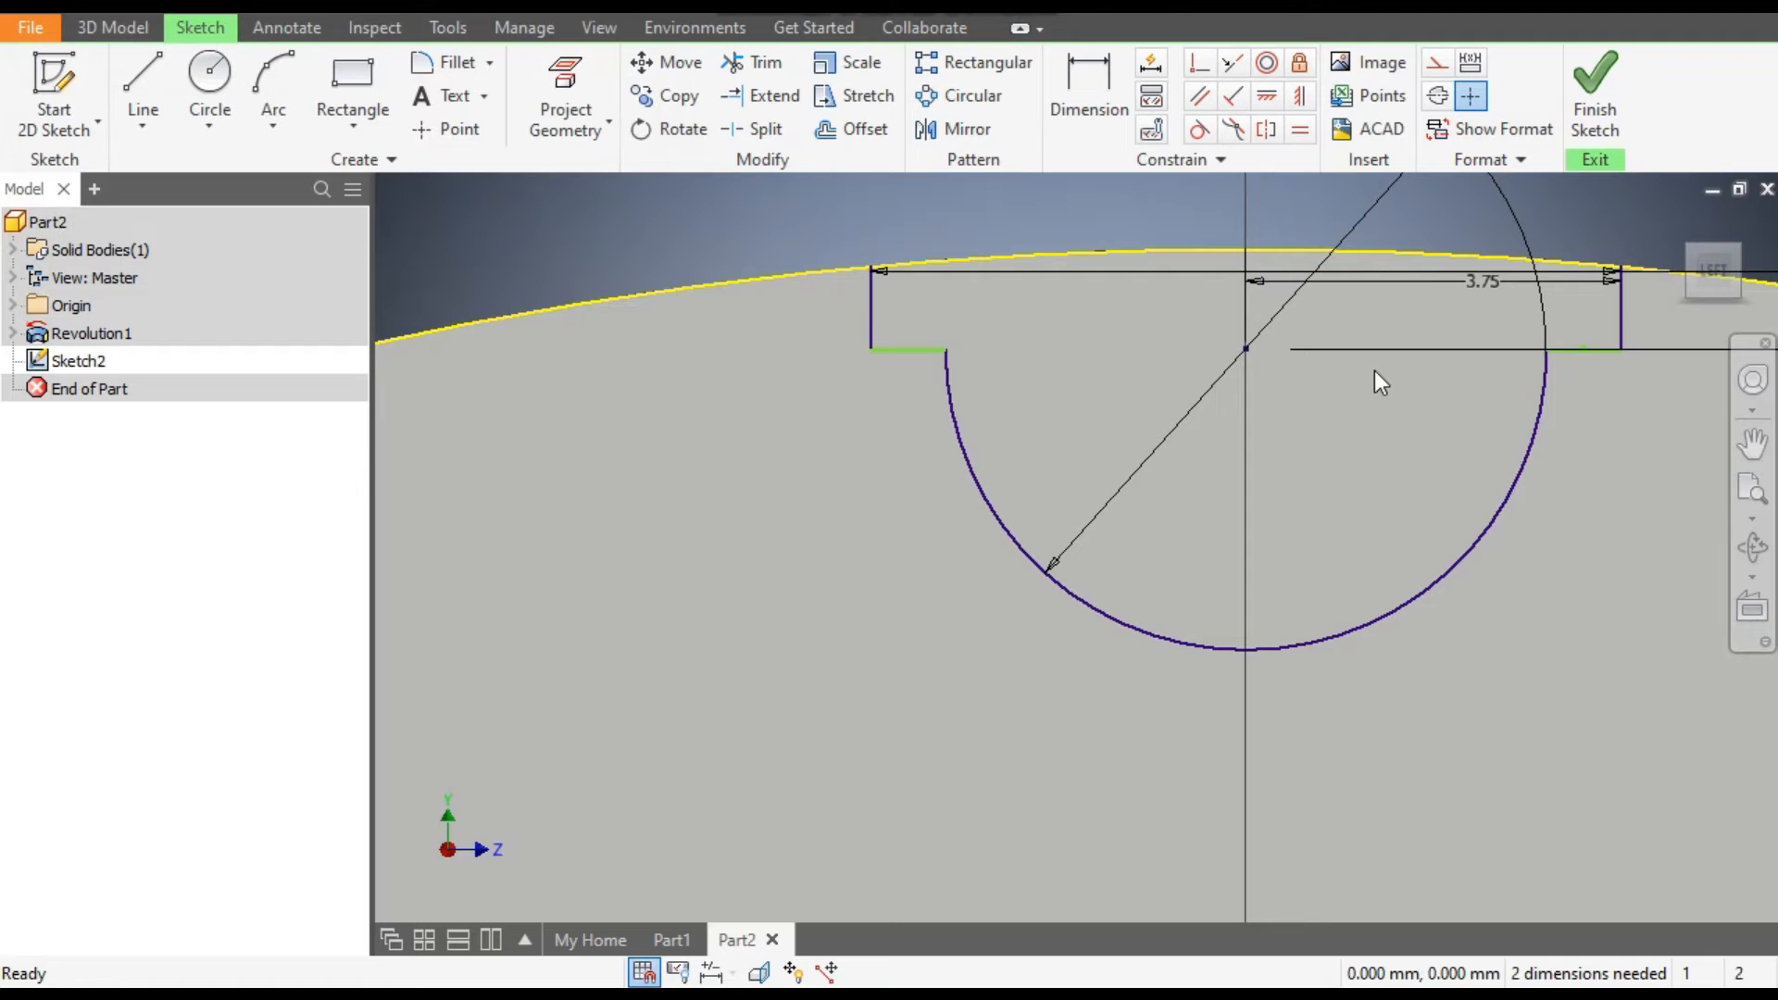
Apply a horizontal constraint to the short line at the right end of the arc.
left_click(1267, 96)
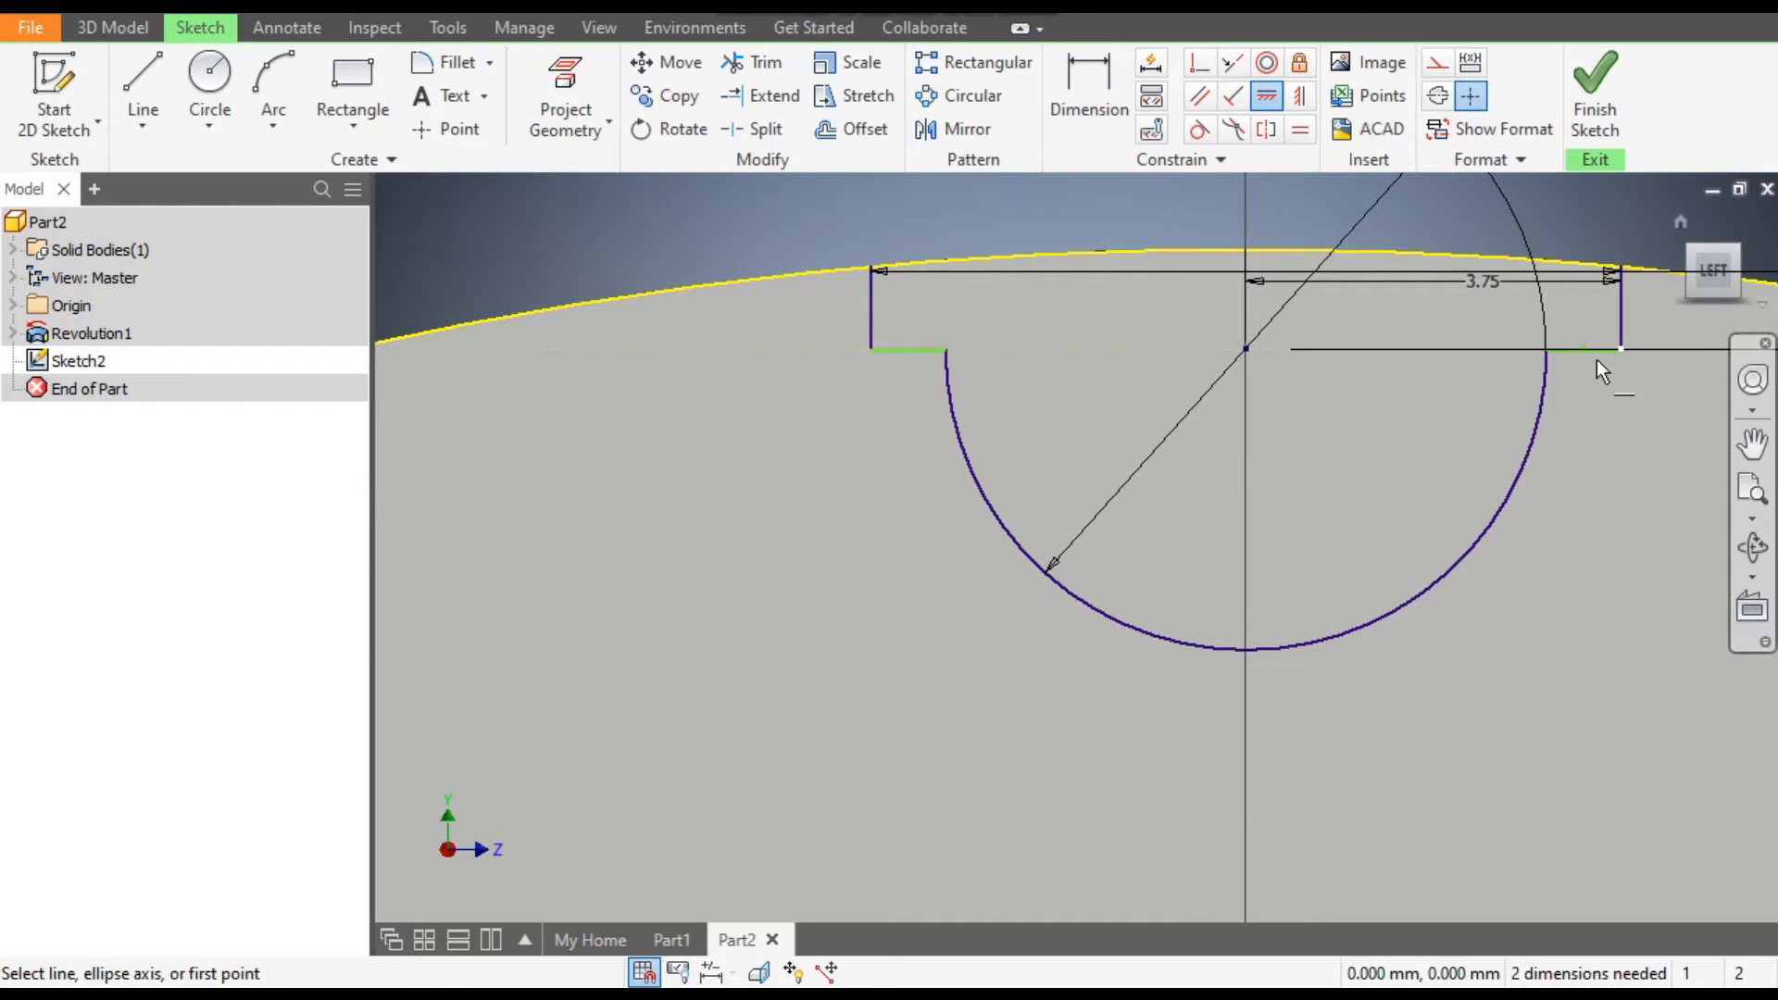
scroll(1597, 361, "up", 5)
left_click(1605, 320)
scroll(1621, 372, "down", 4)
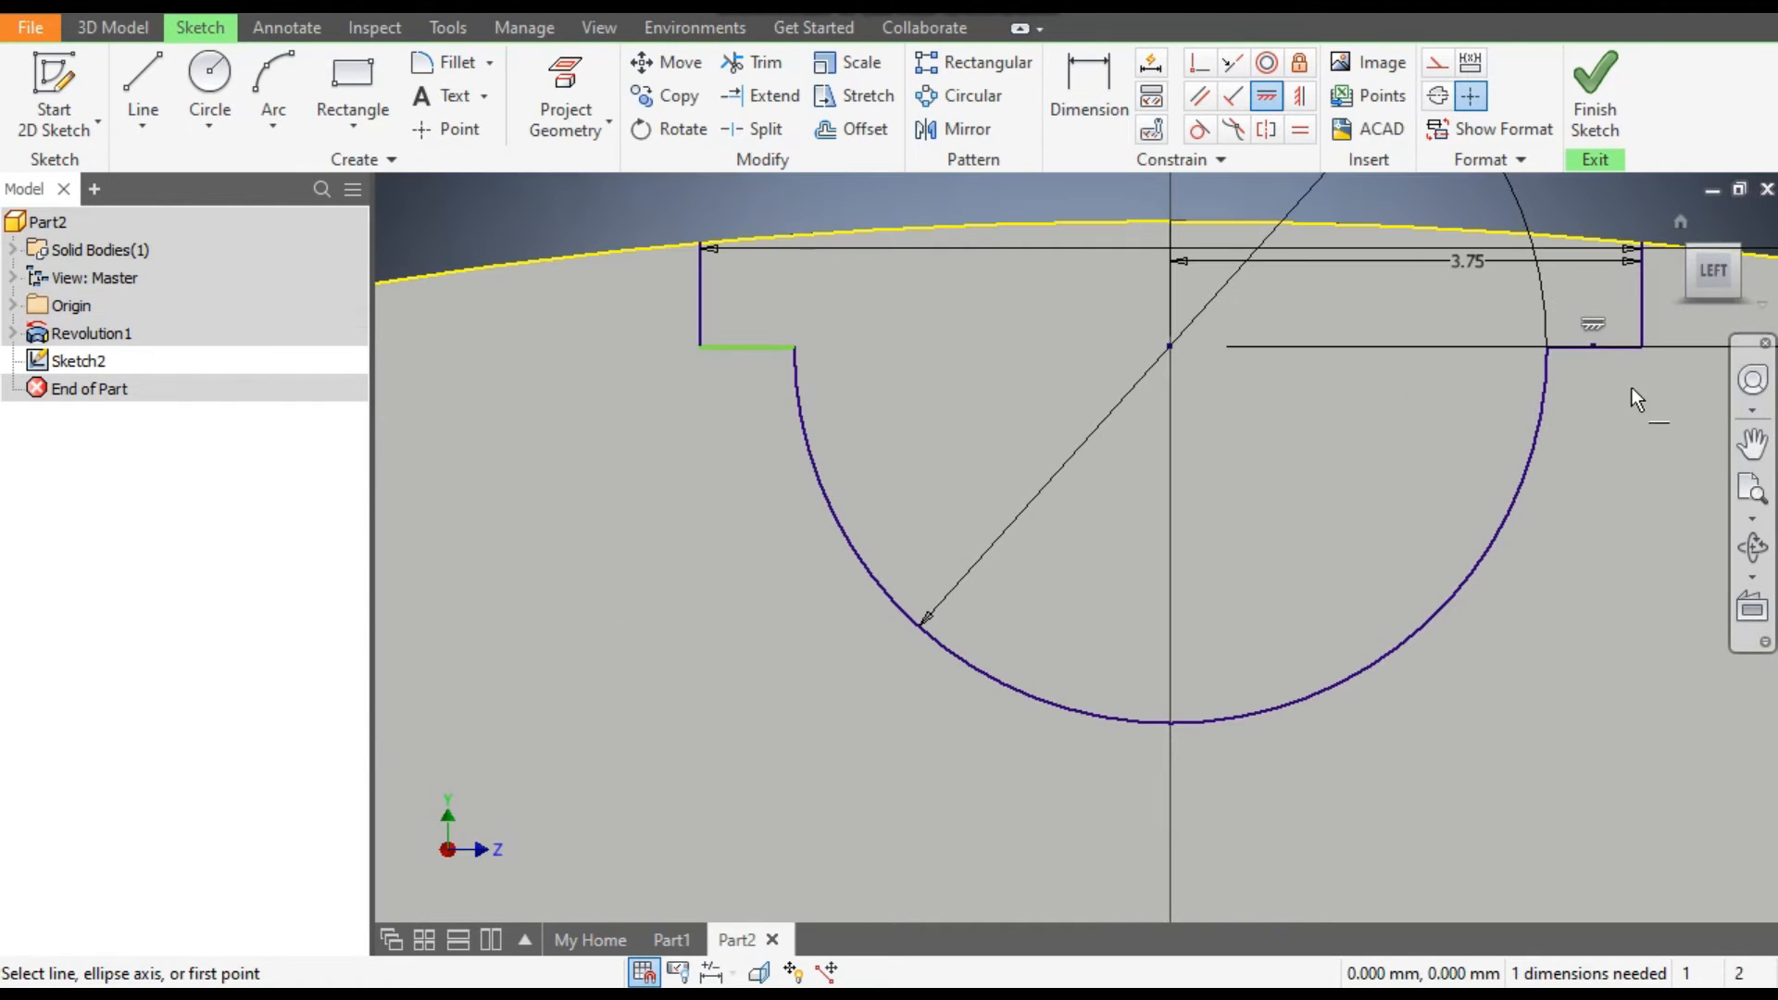
Align the arc's left endpoint horizontally with the arc's centre.
left_click(793, 346)
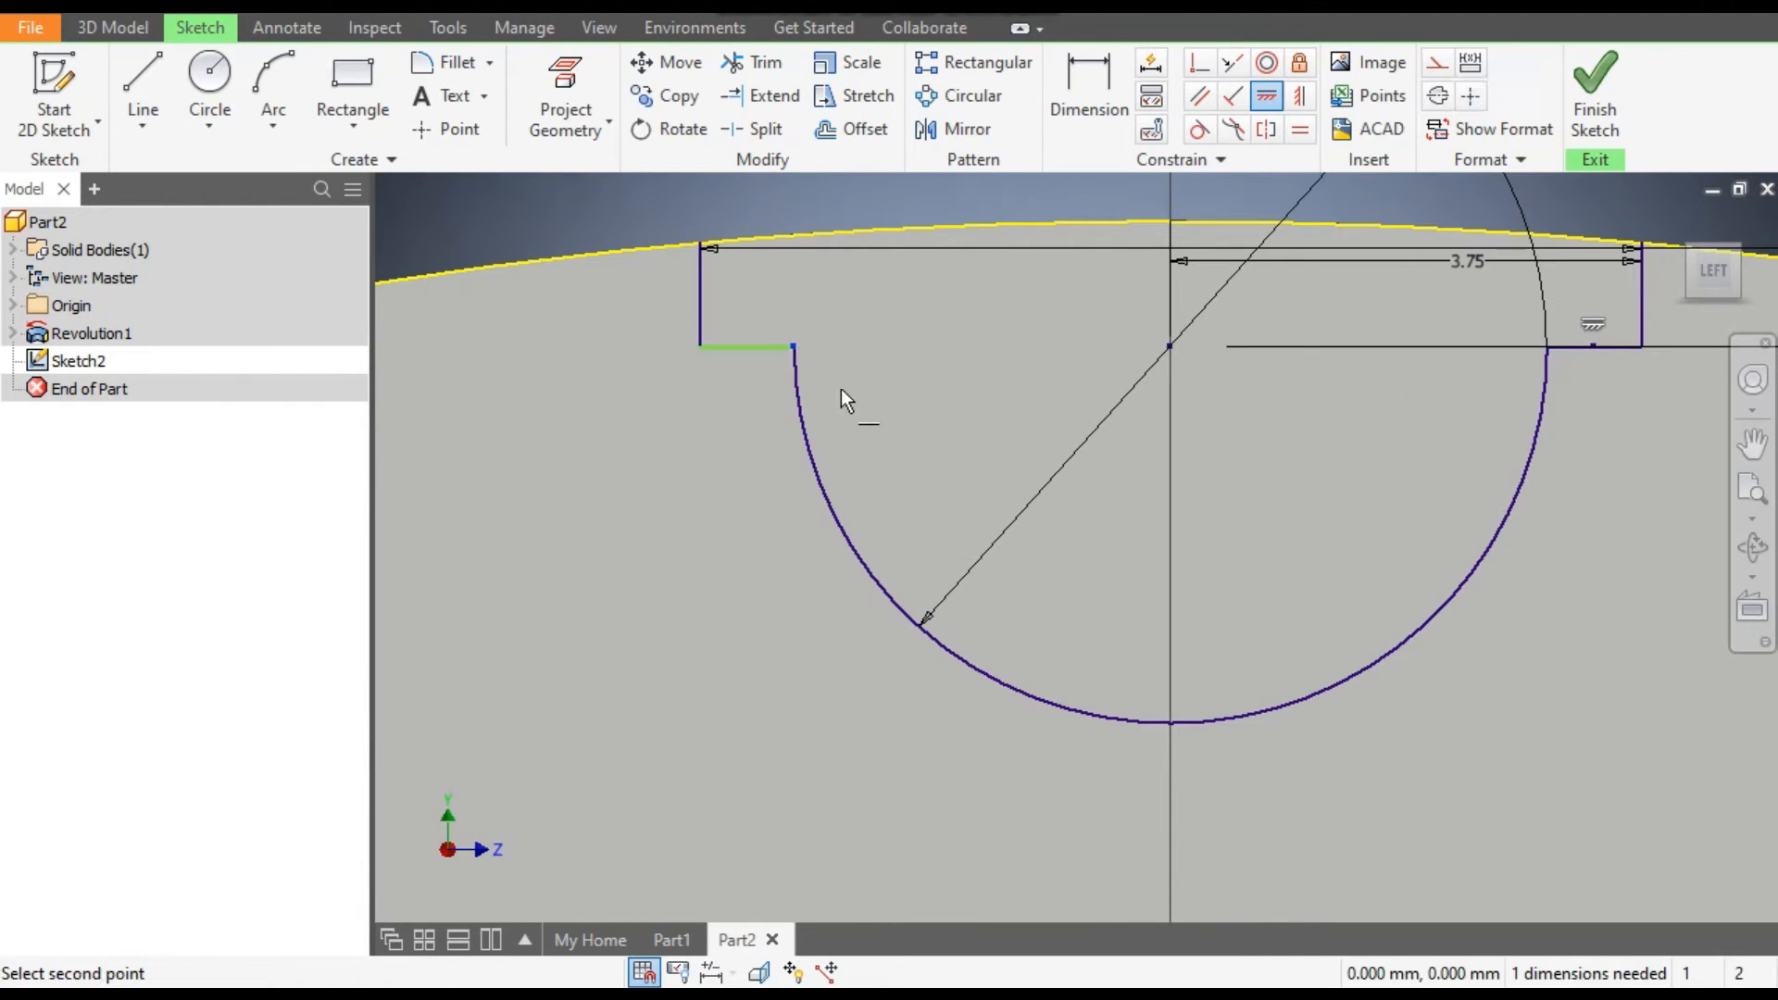
left_click(1170, 347)
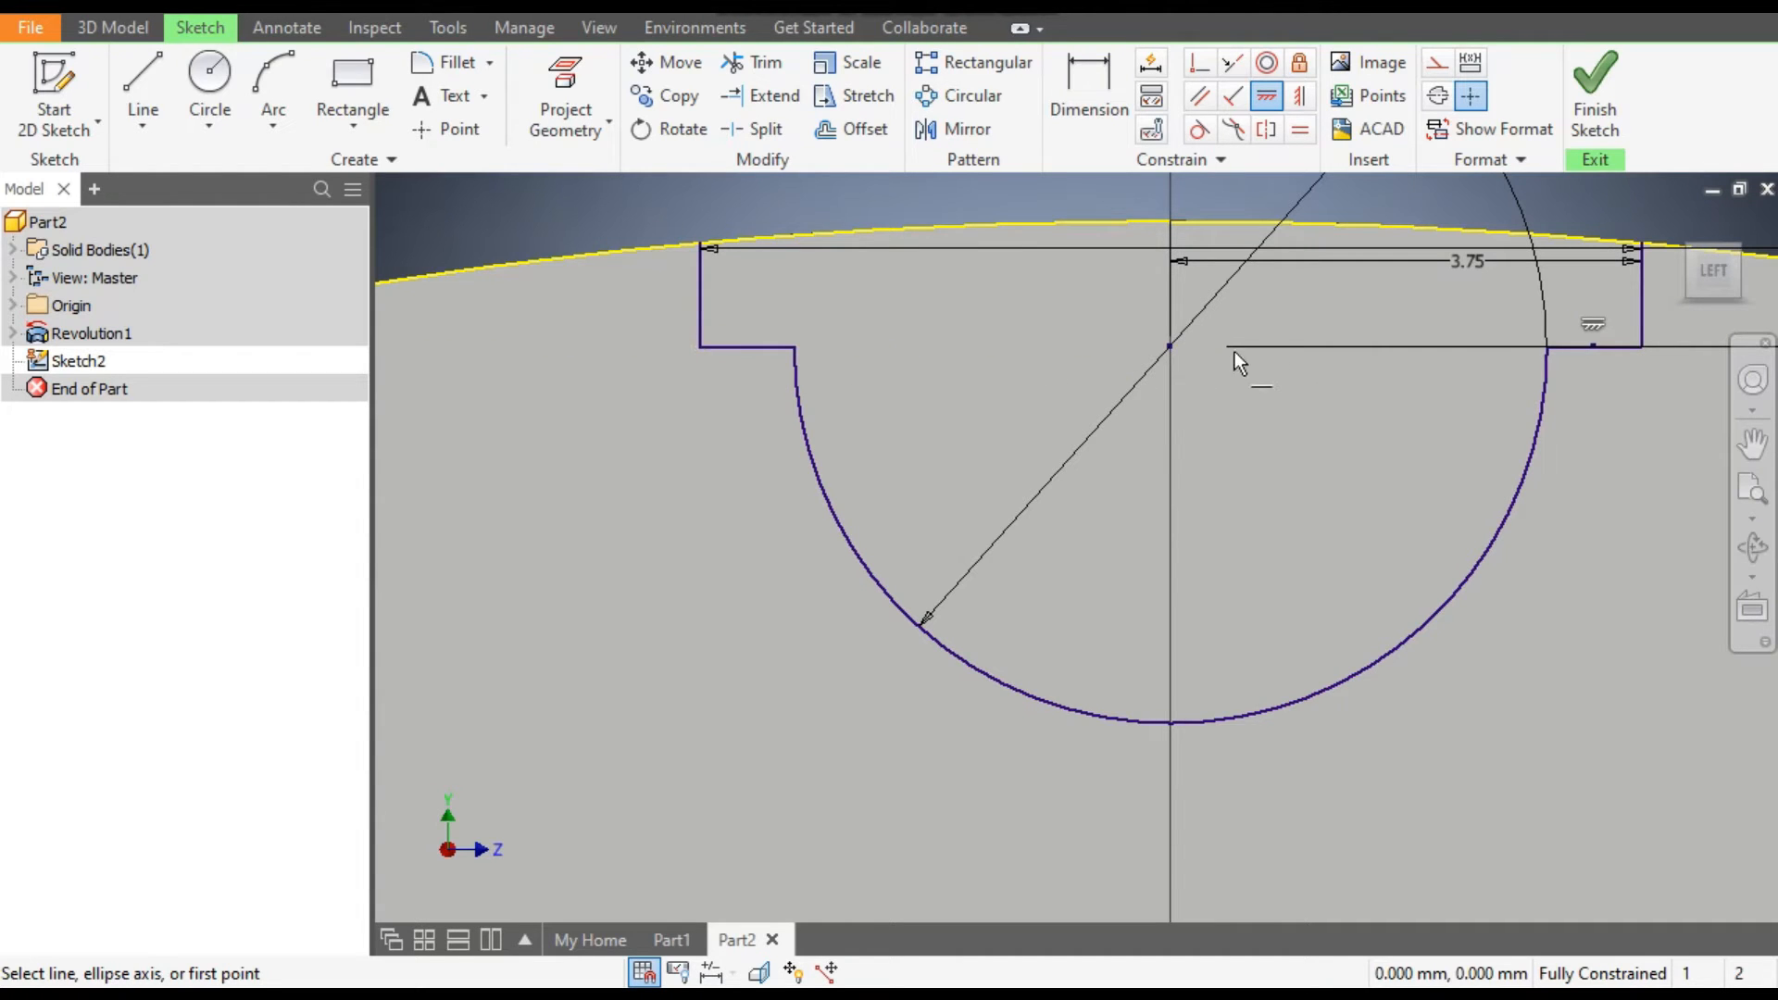
scroll(1125, 361, "down", 4)
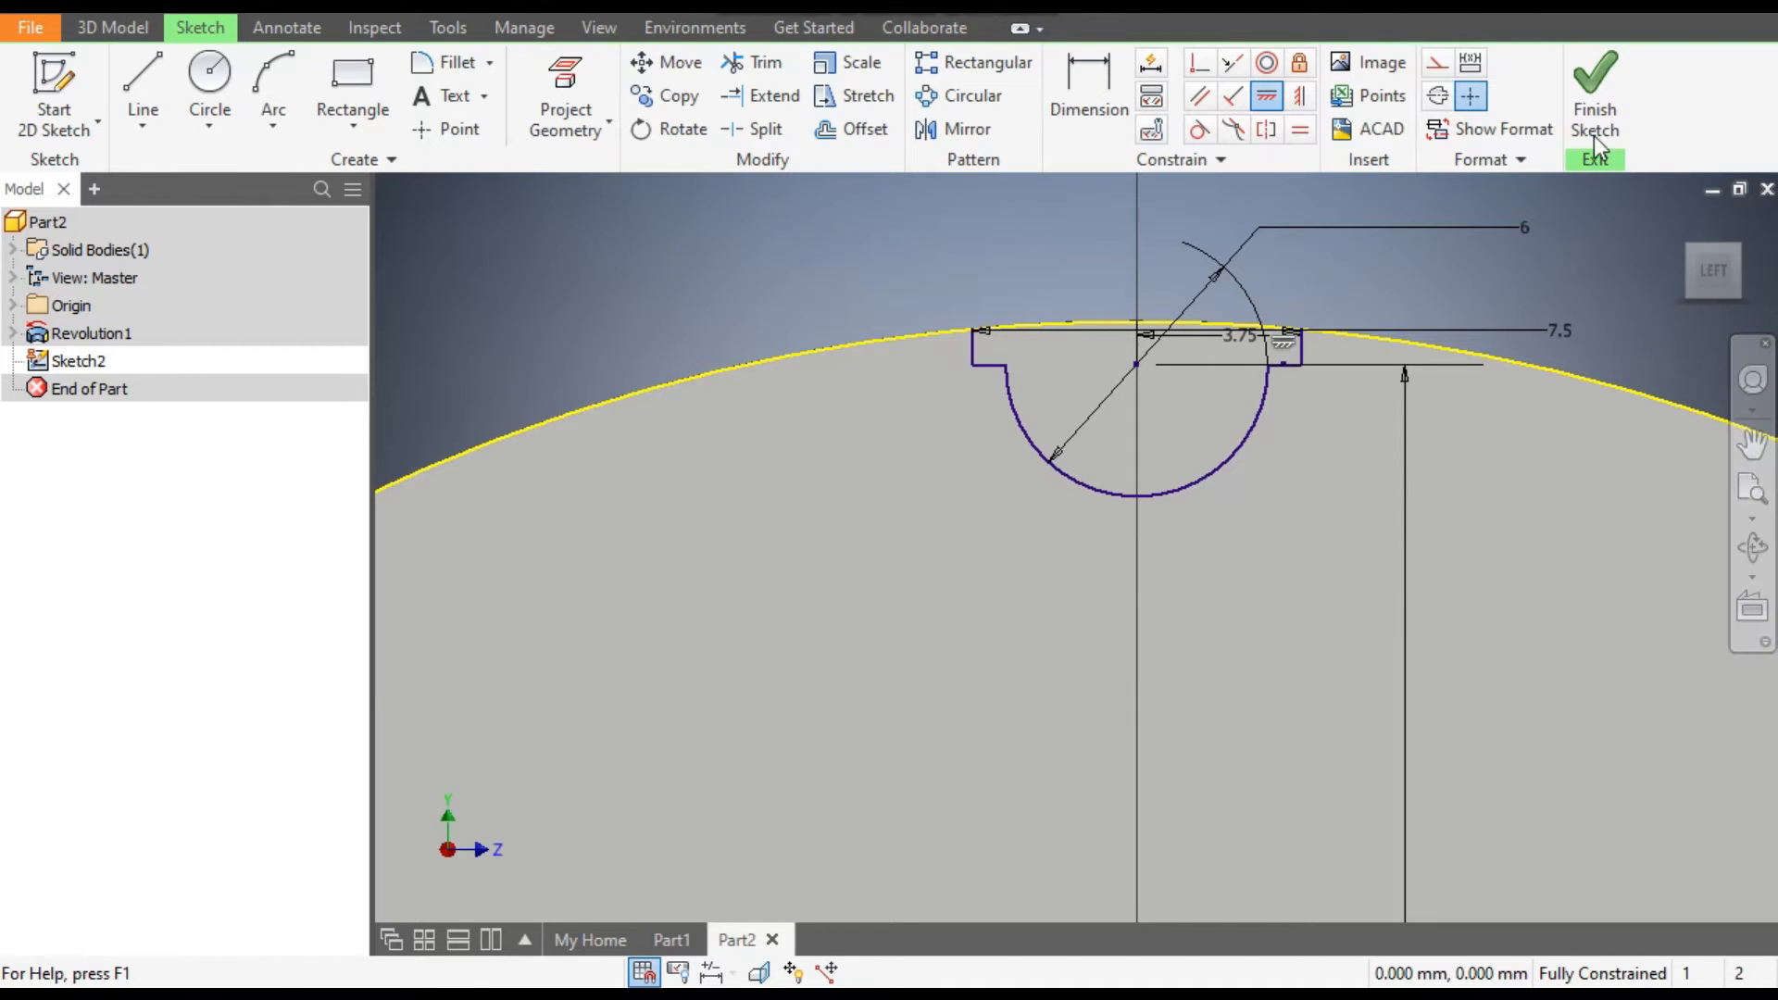
Finish the tooth gap sketch and extrude its profile as a cut through all of the pulley body.
left_click(1585, 81)
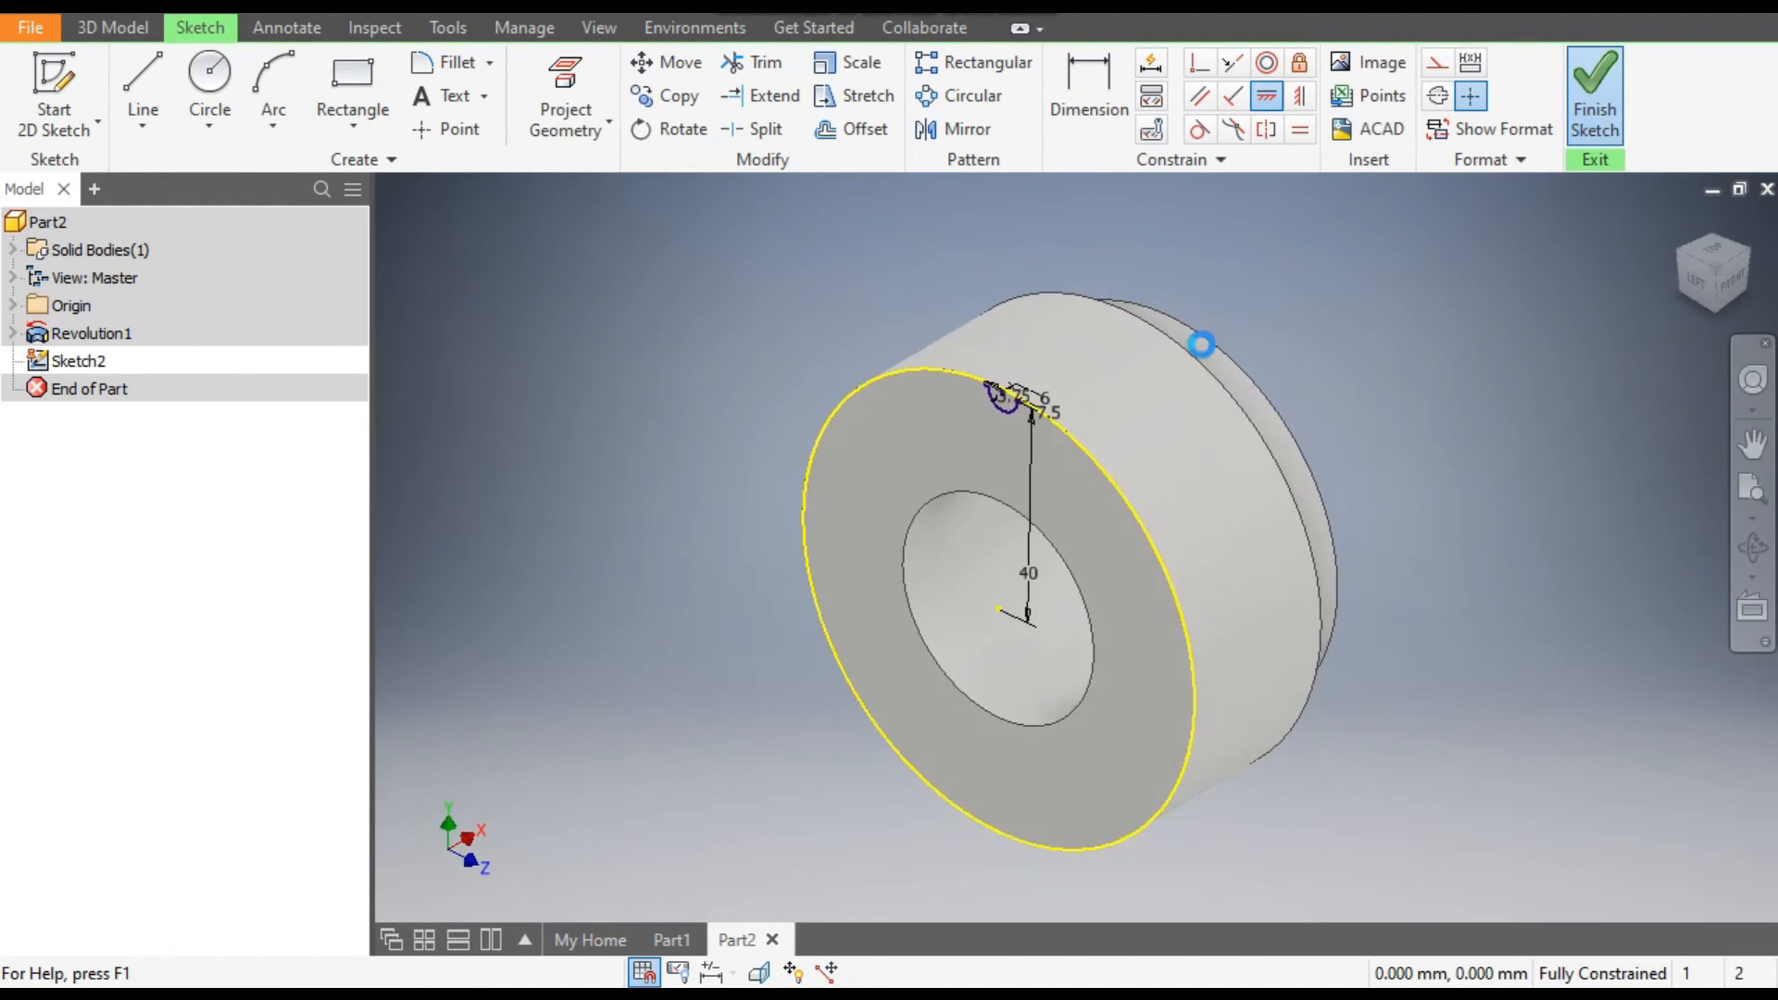
key("e")
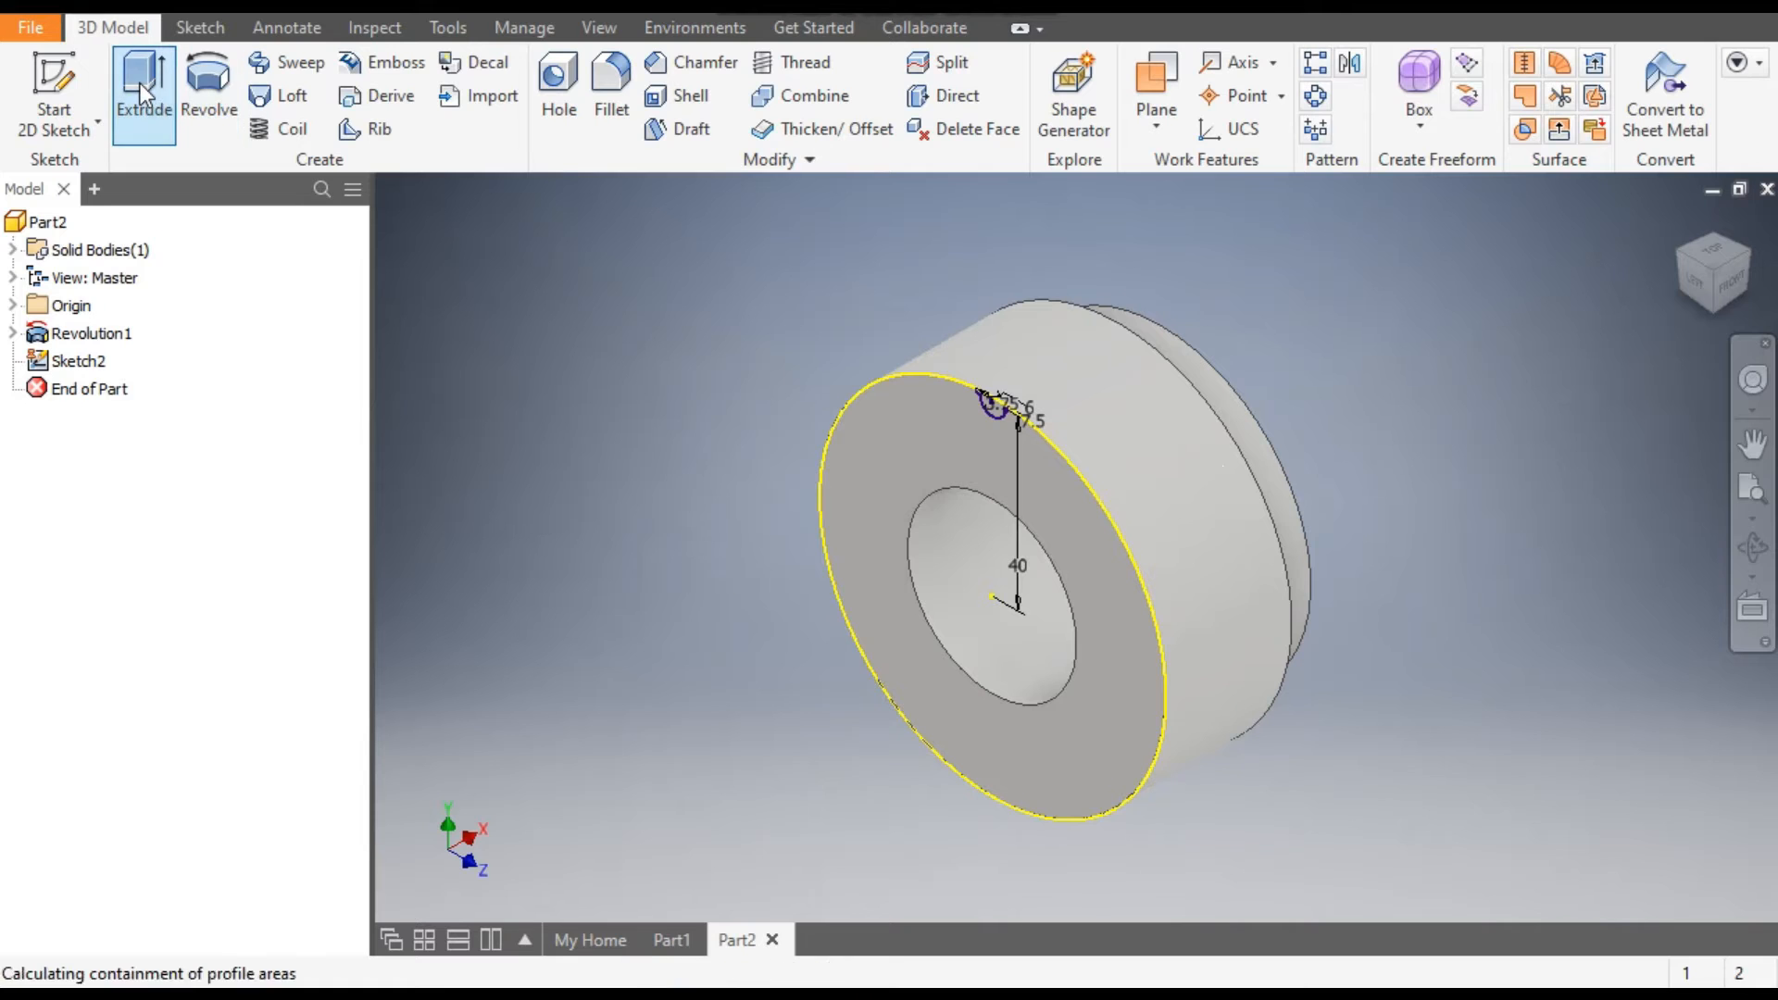
scroll(970, 404, "up", 3)
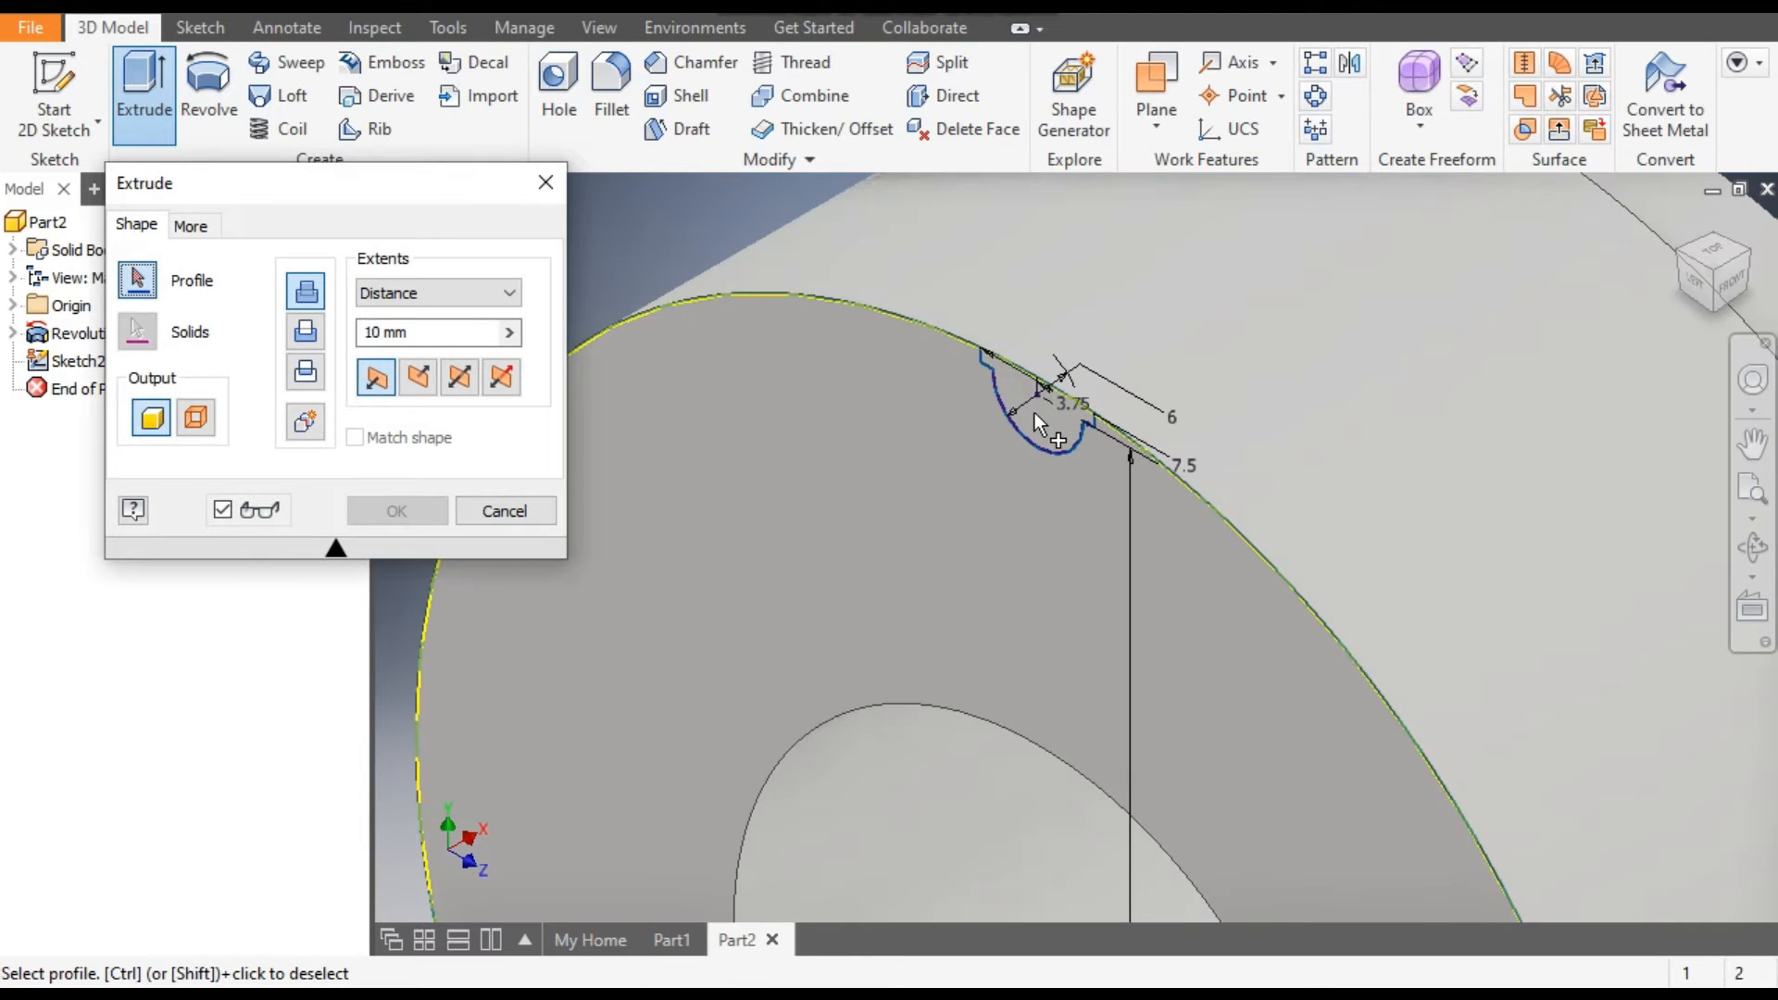
left_click(1037, 415)
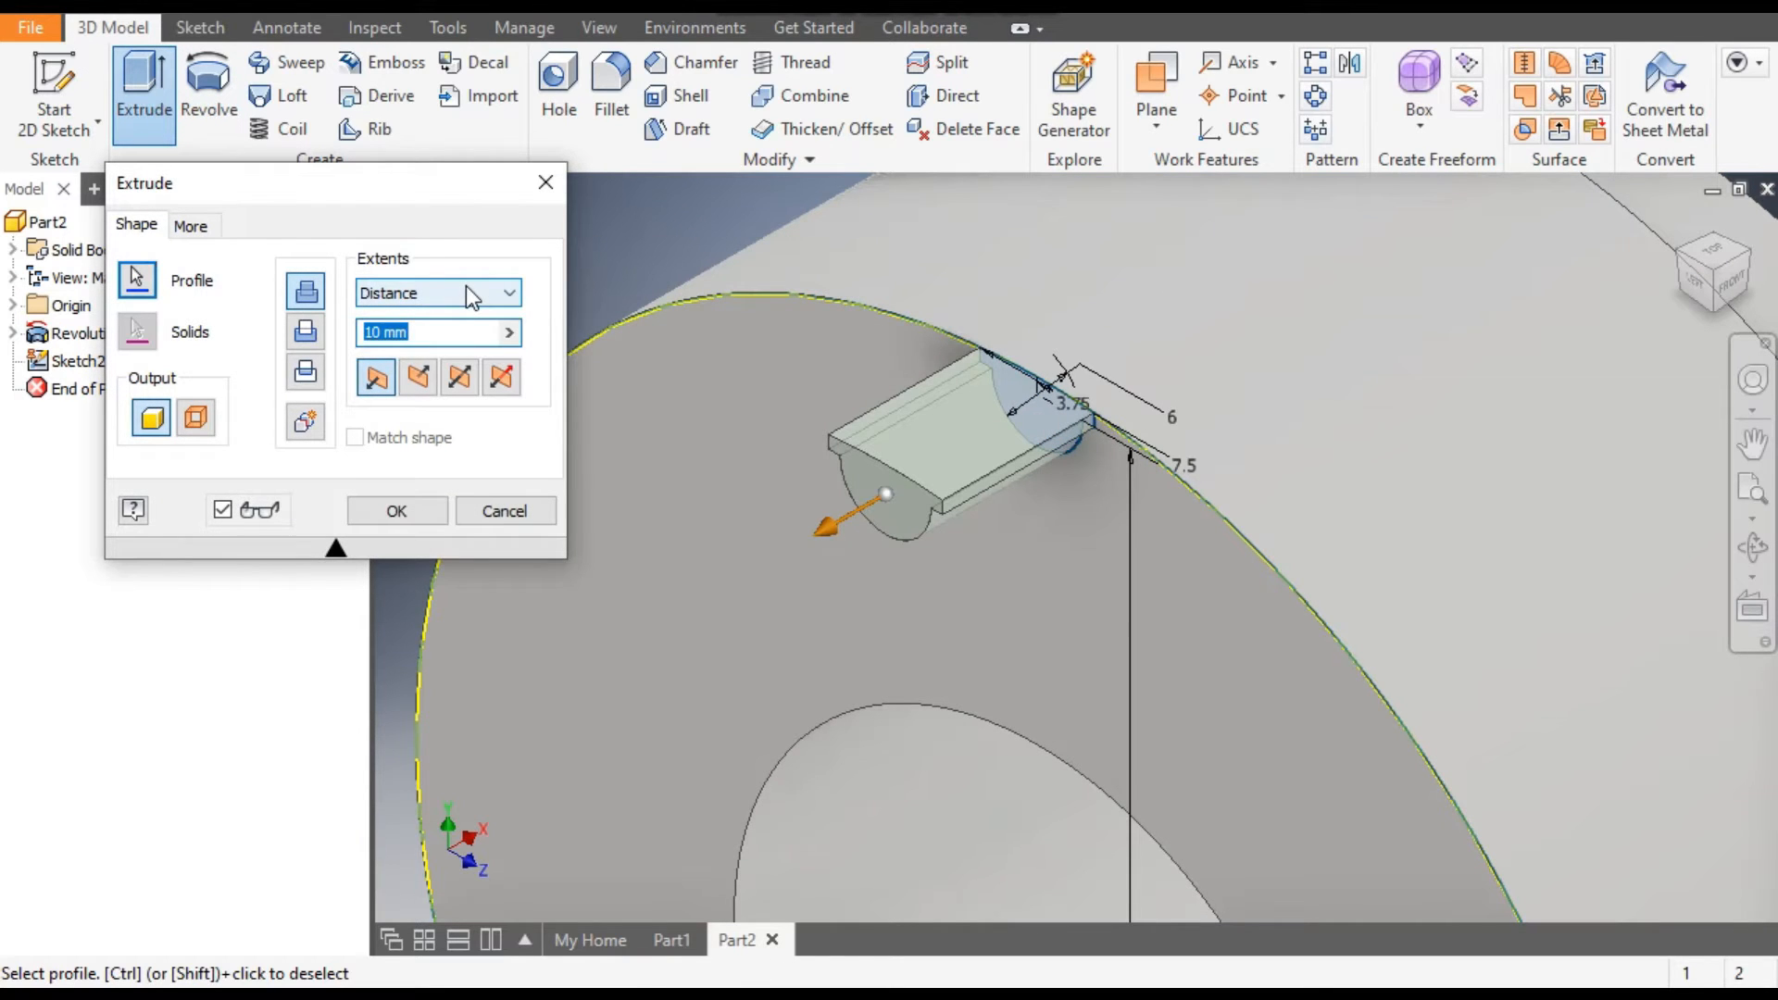
left_click(307, 335)
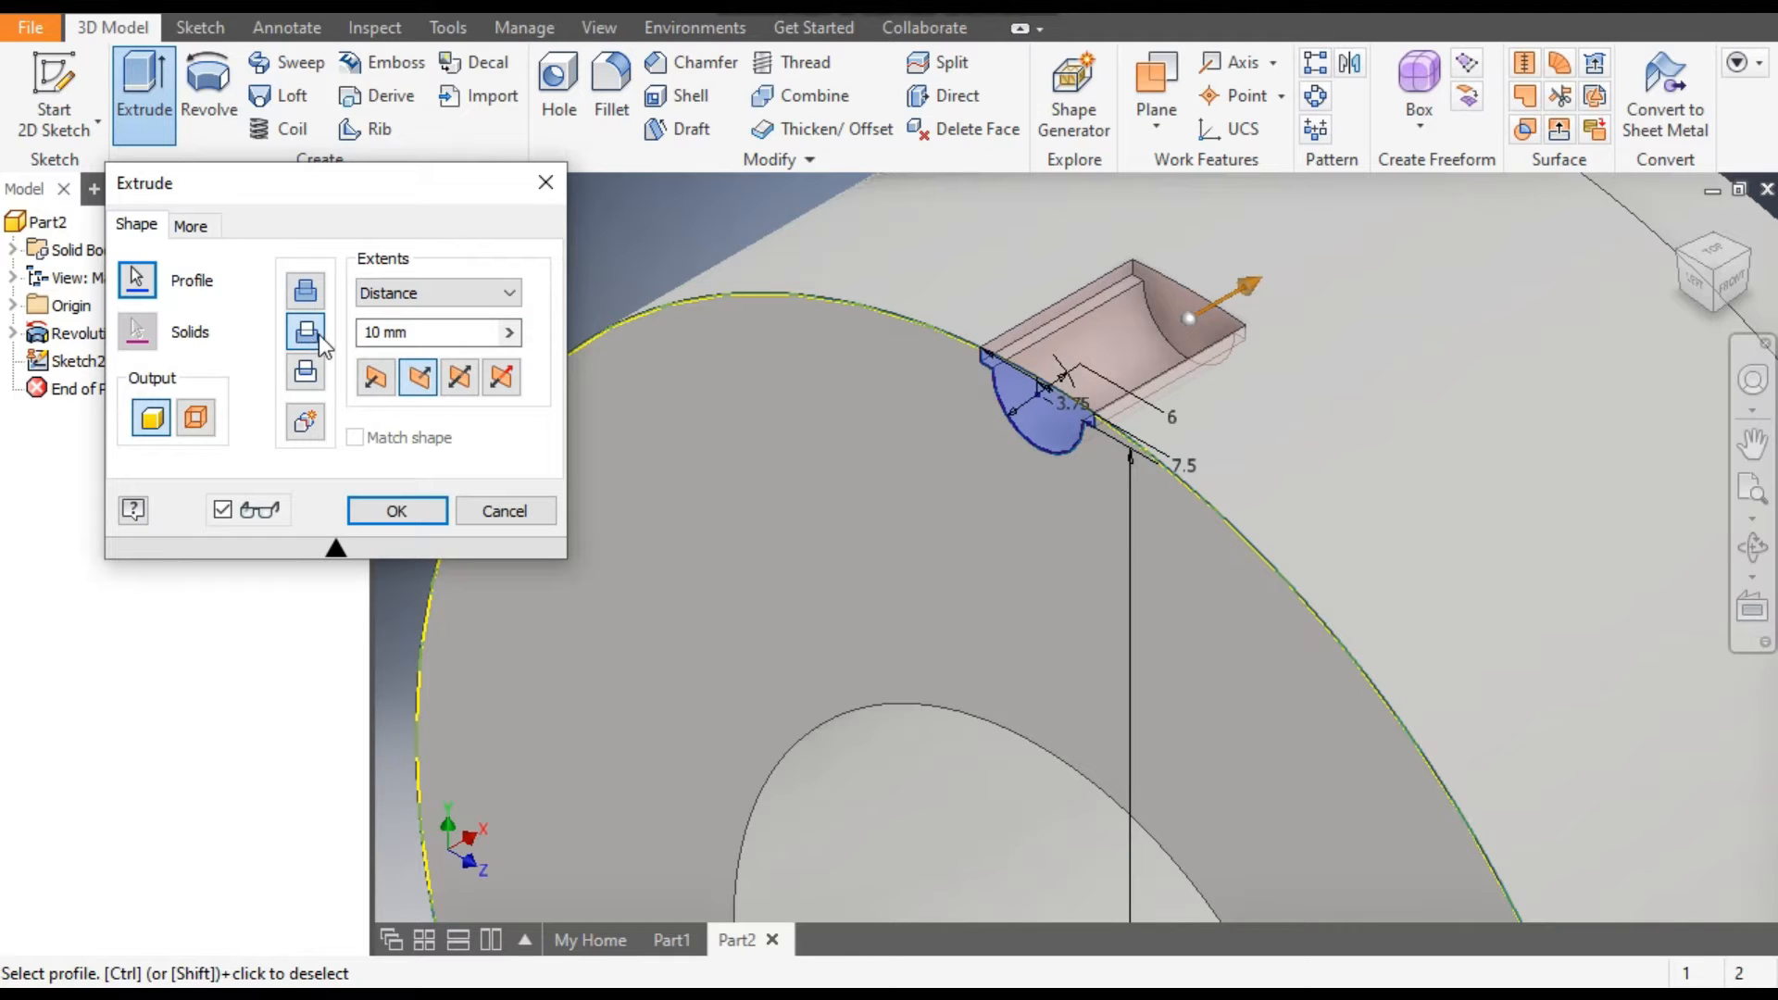
left_click(402, 289)
left_click(387, 389)
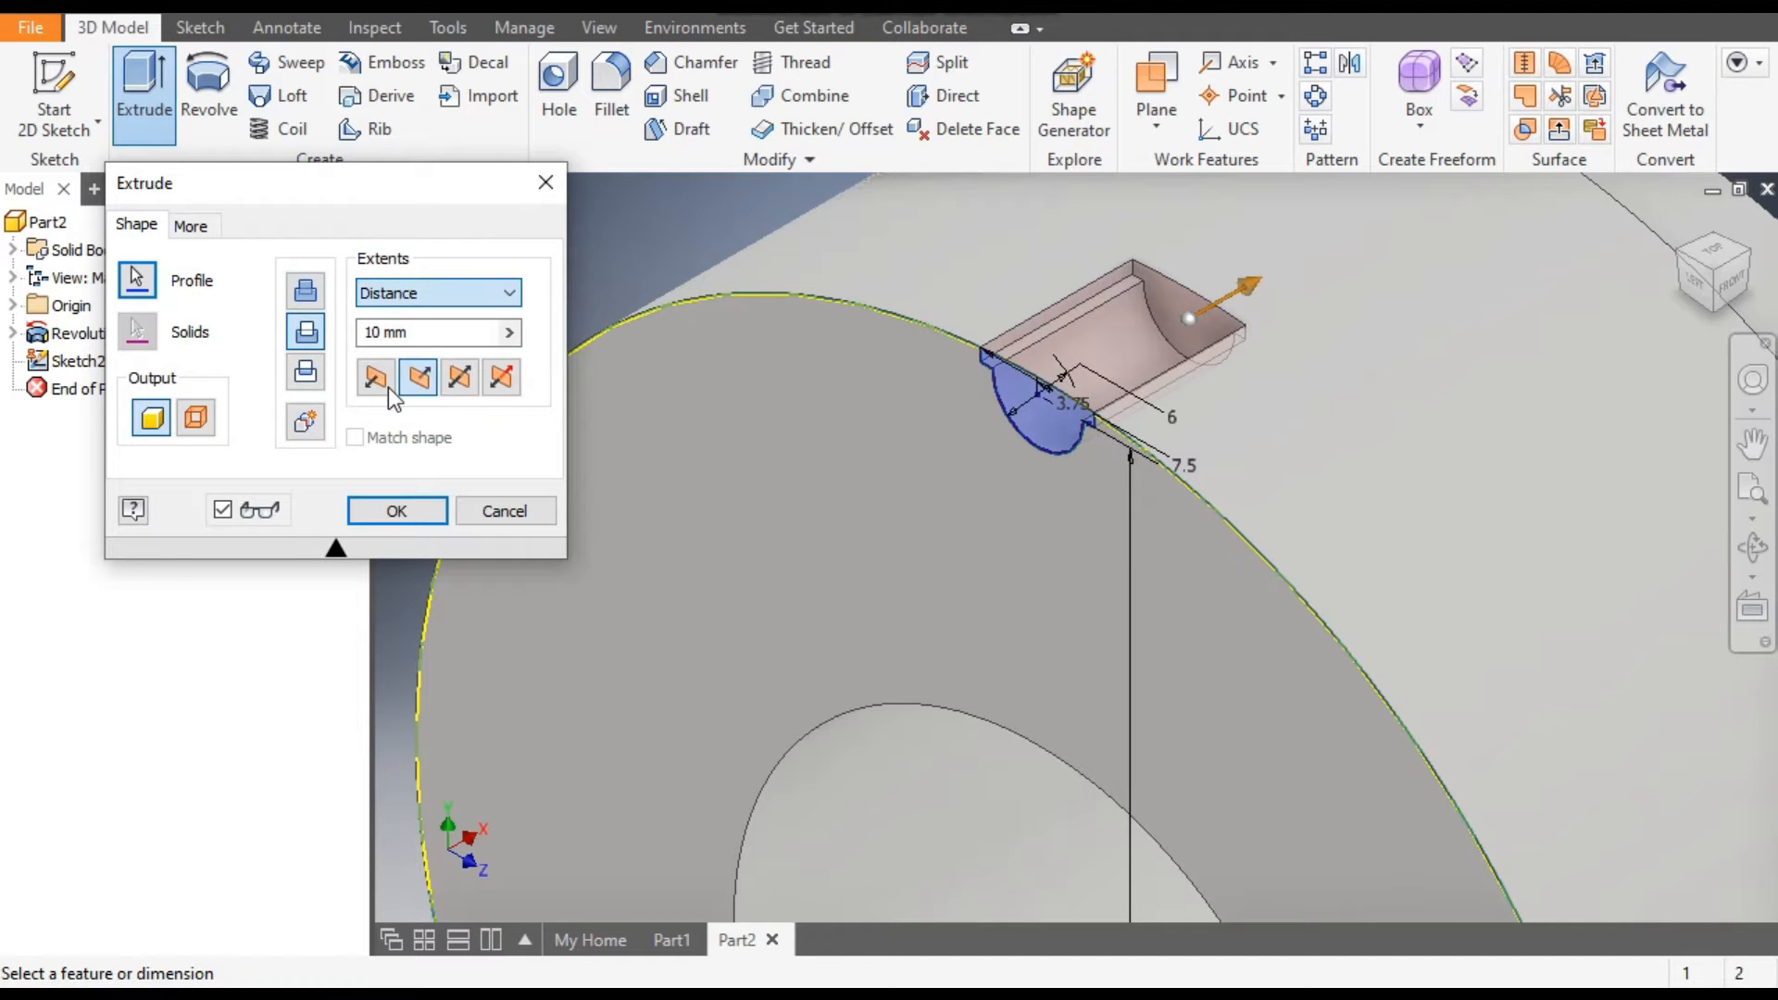
scroll(987, 642, "down", 3)
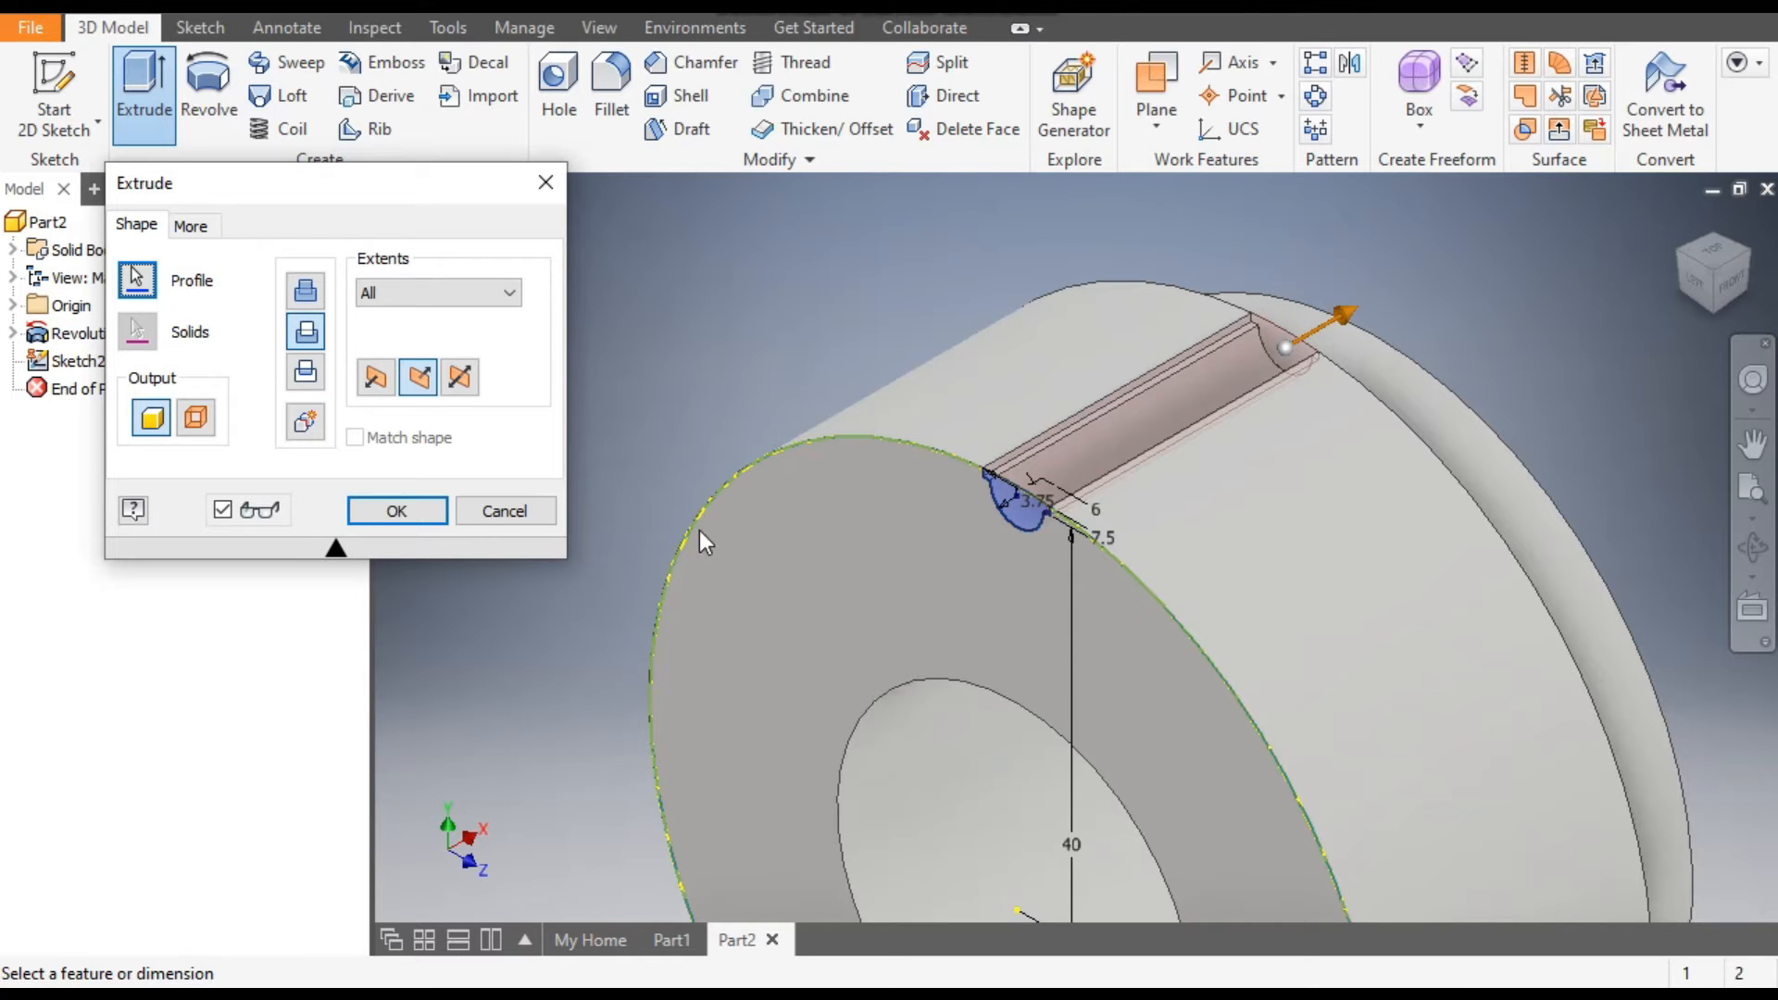
left_click(375, 510)
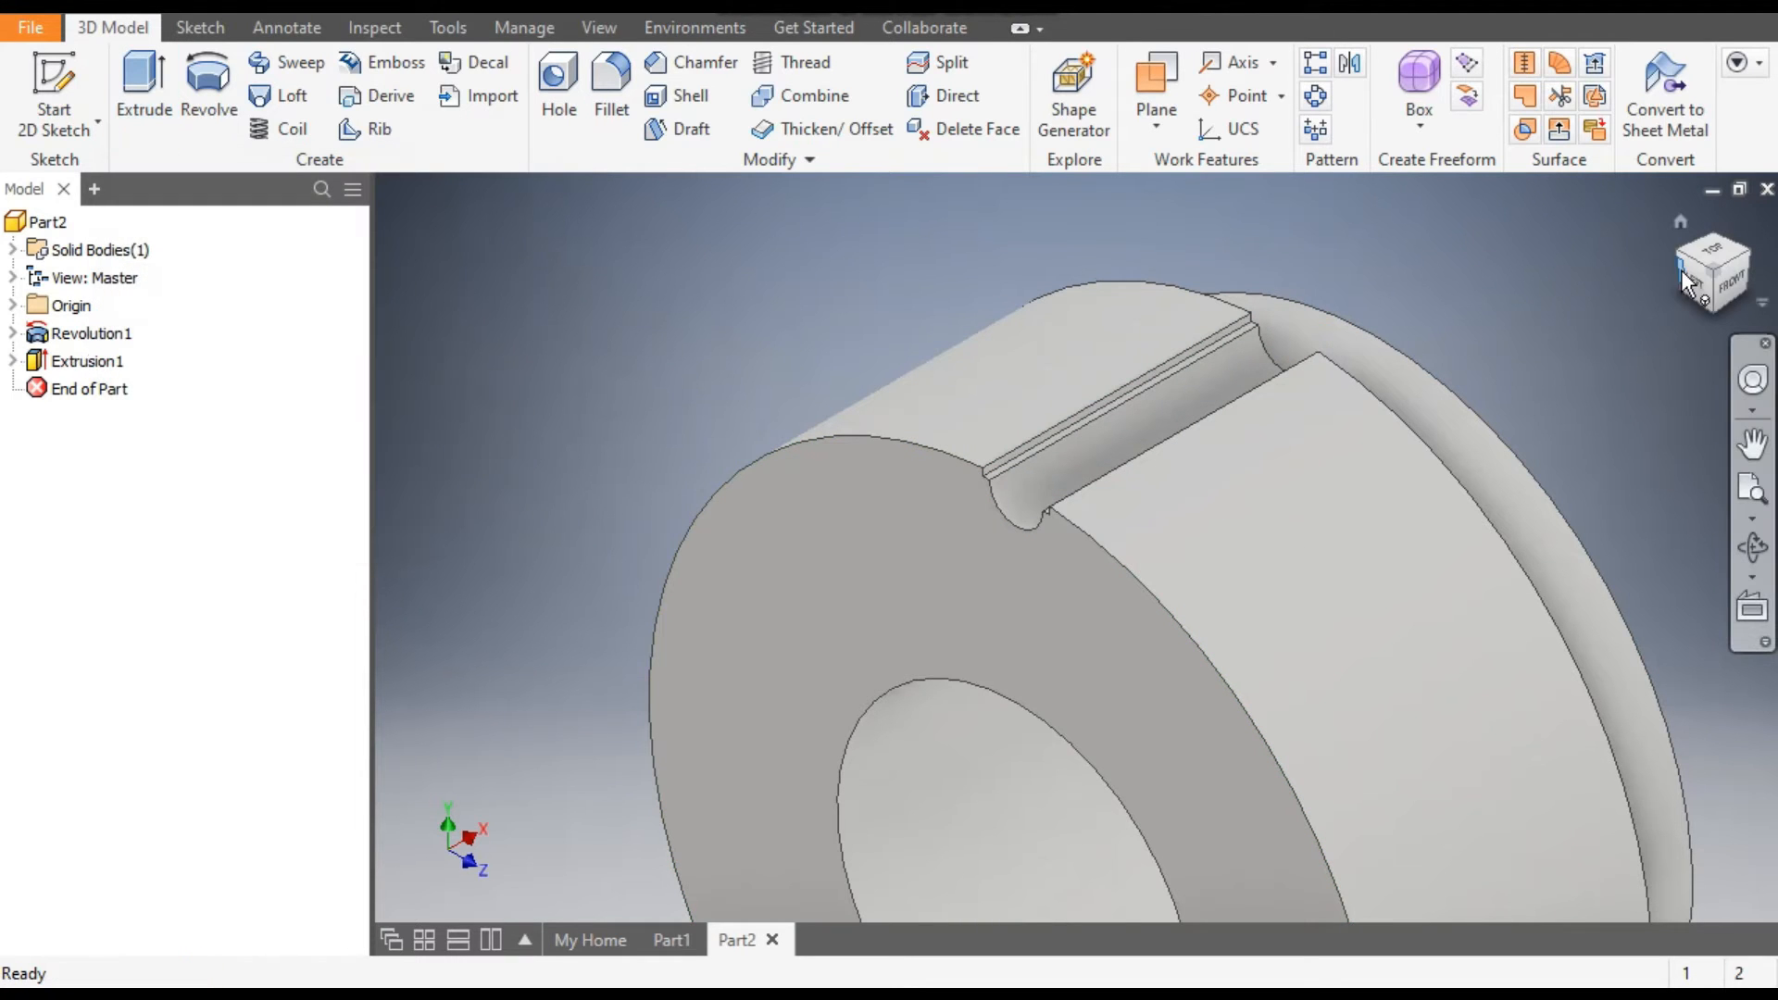
Fillet the two long edges where the tooth gap's small ledges meet its round groove with a 0.7 mm radius.
left_click(1685, 279)
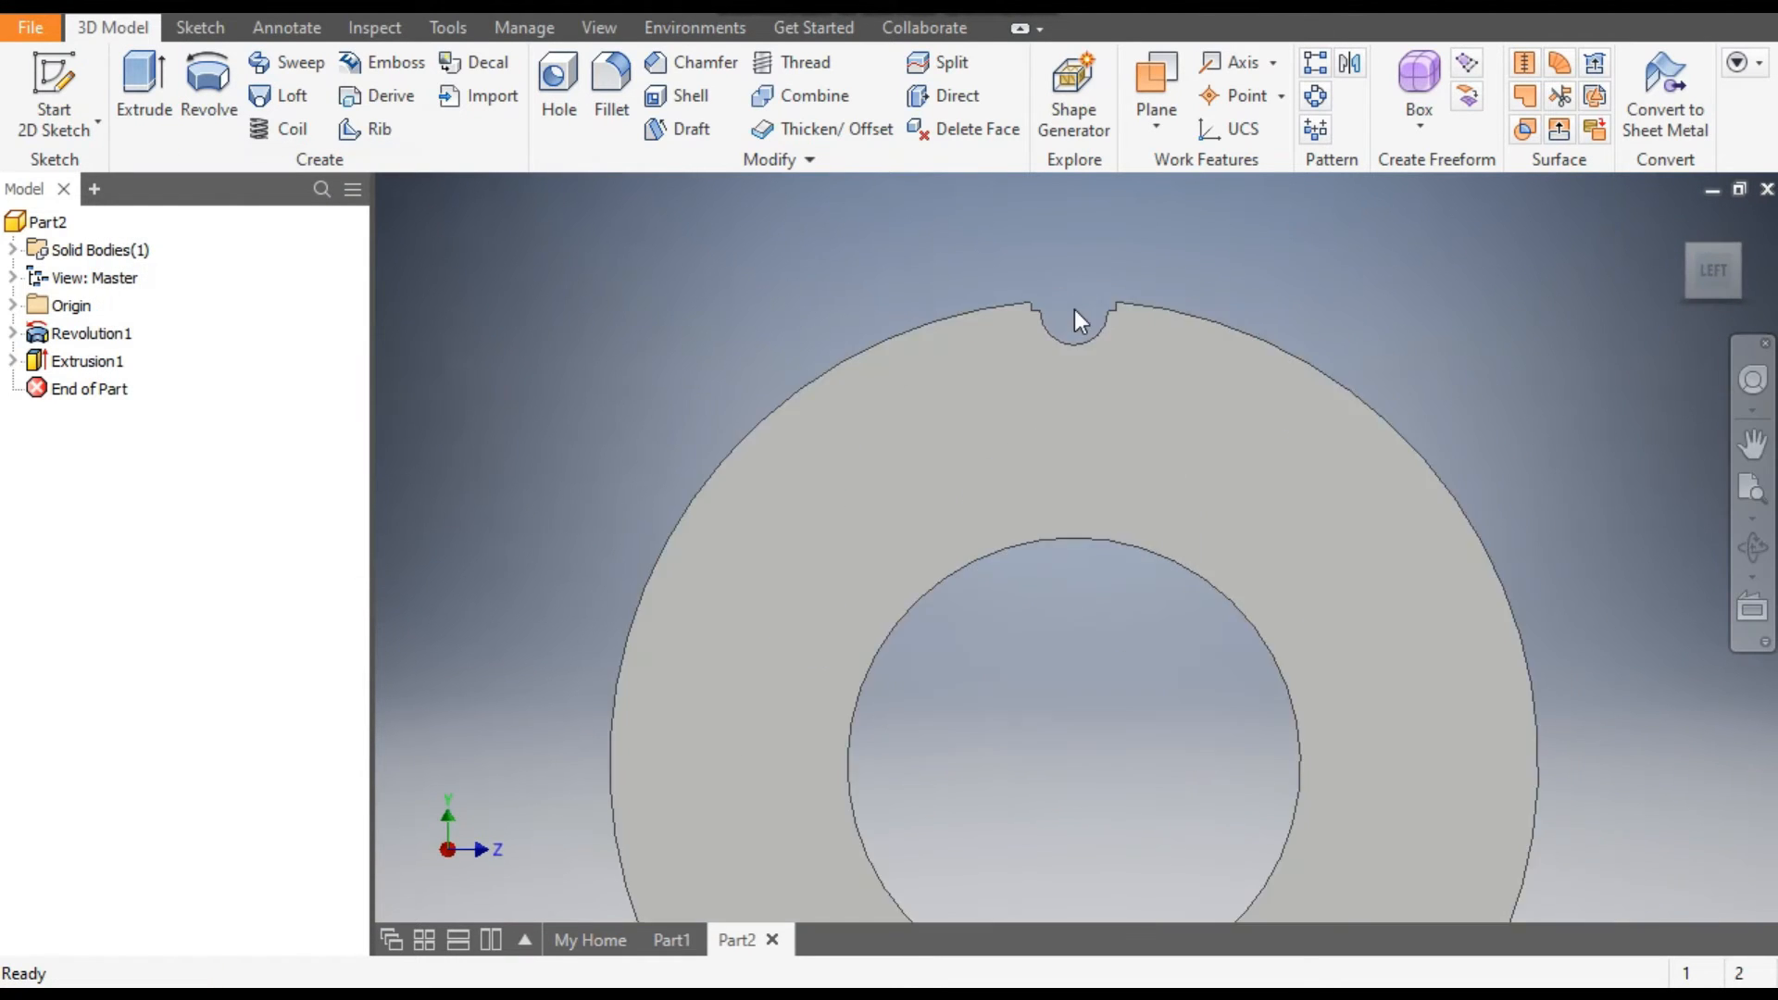
scroll(1074, 314, "down", 4)
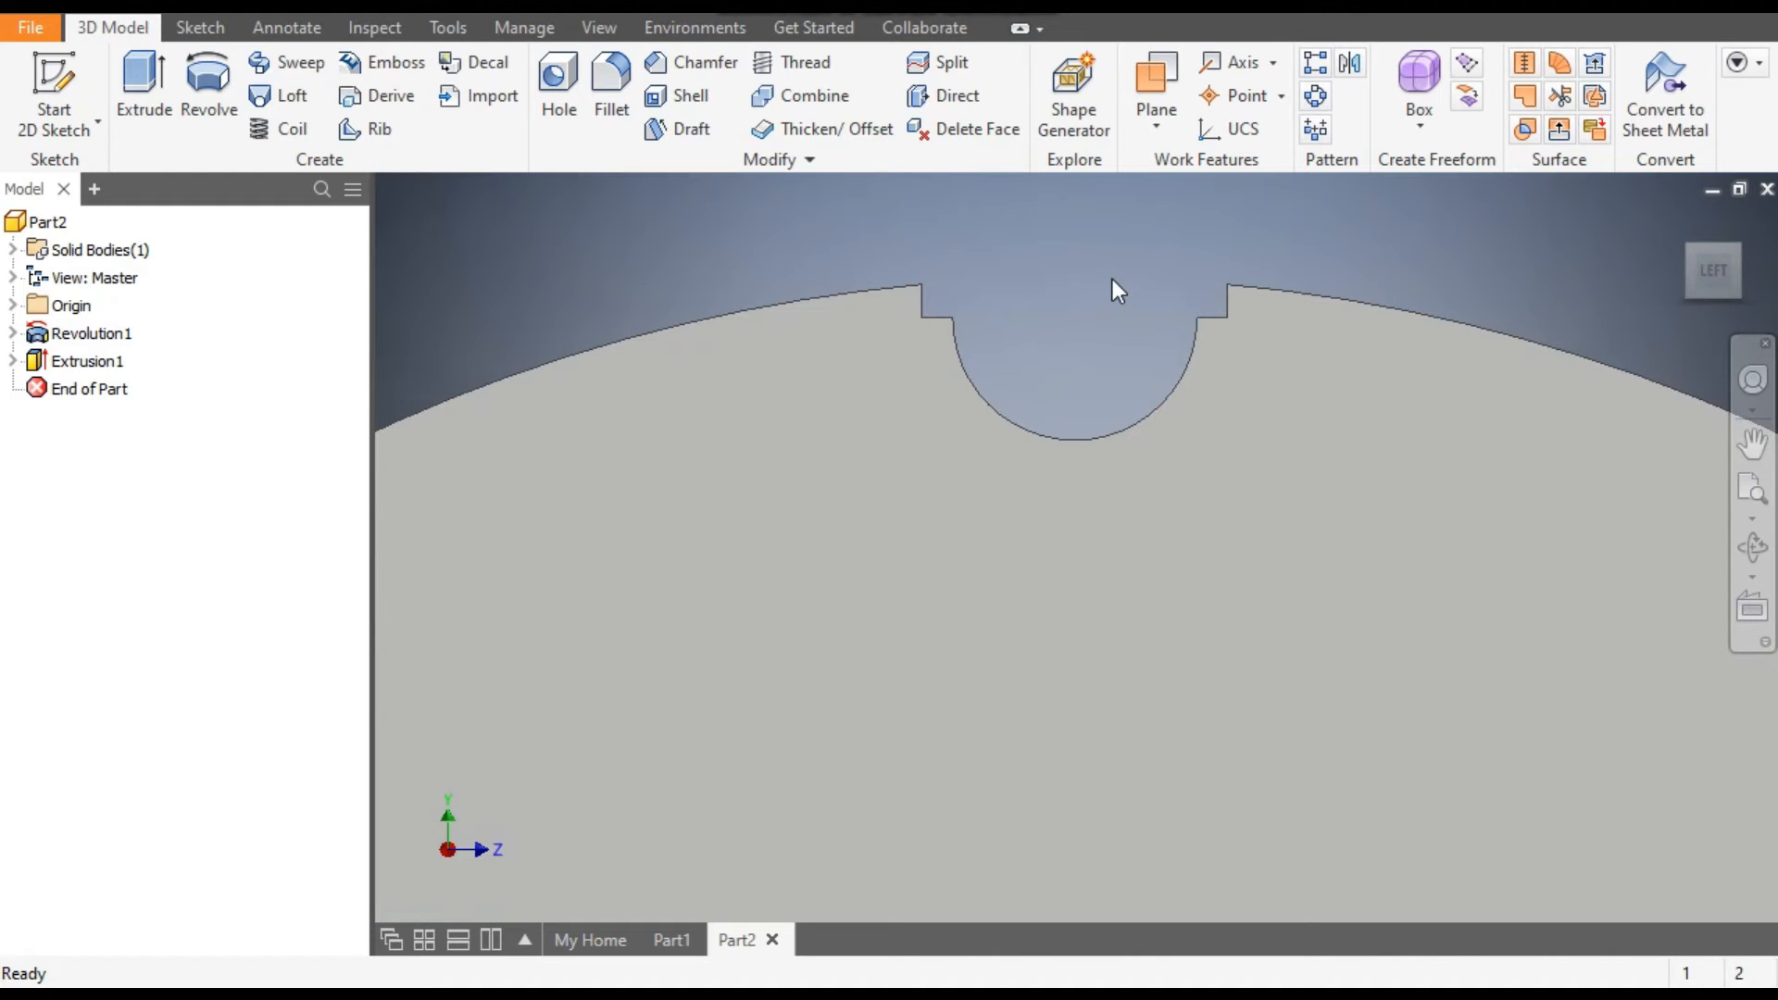
left_click(1679, 224)
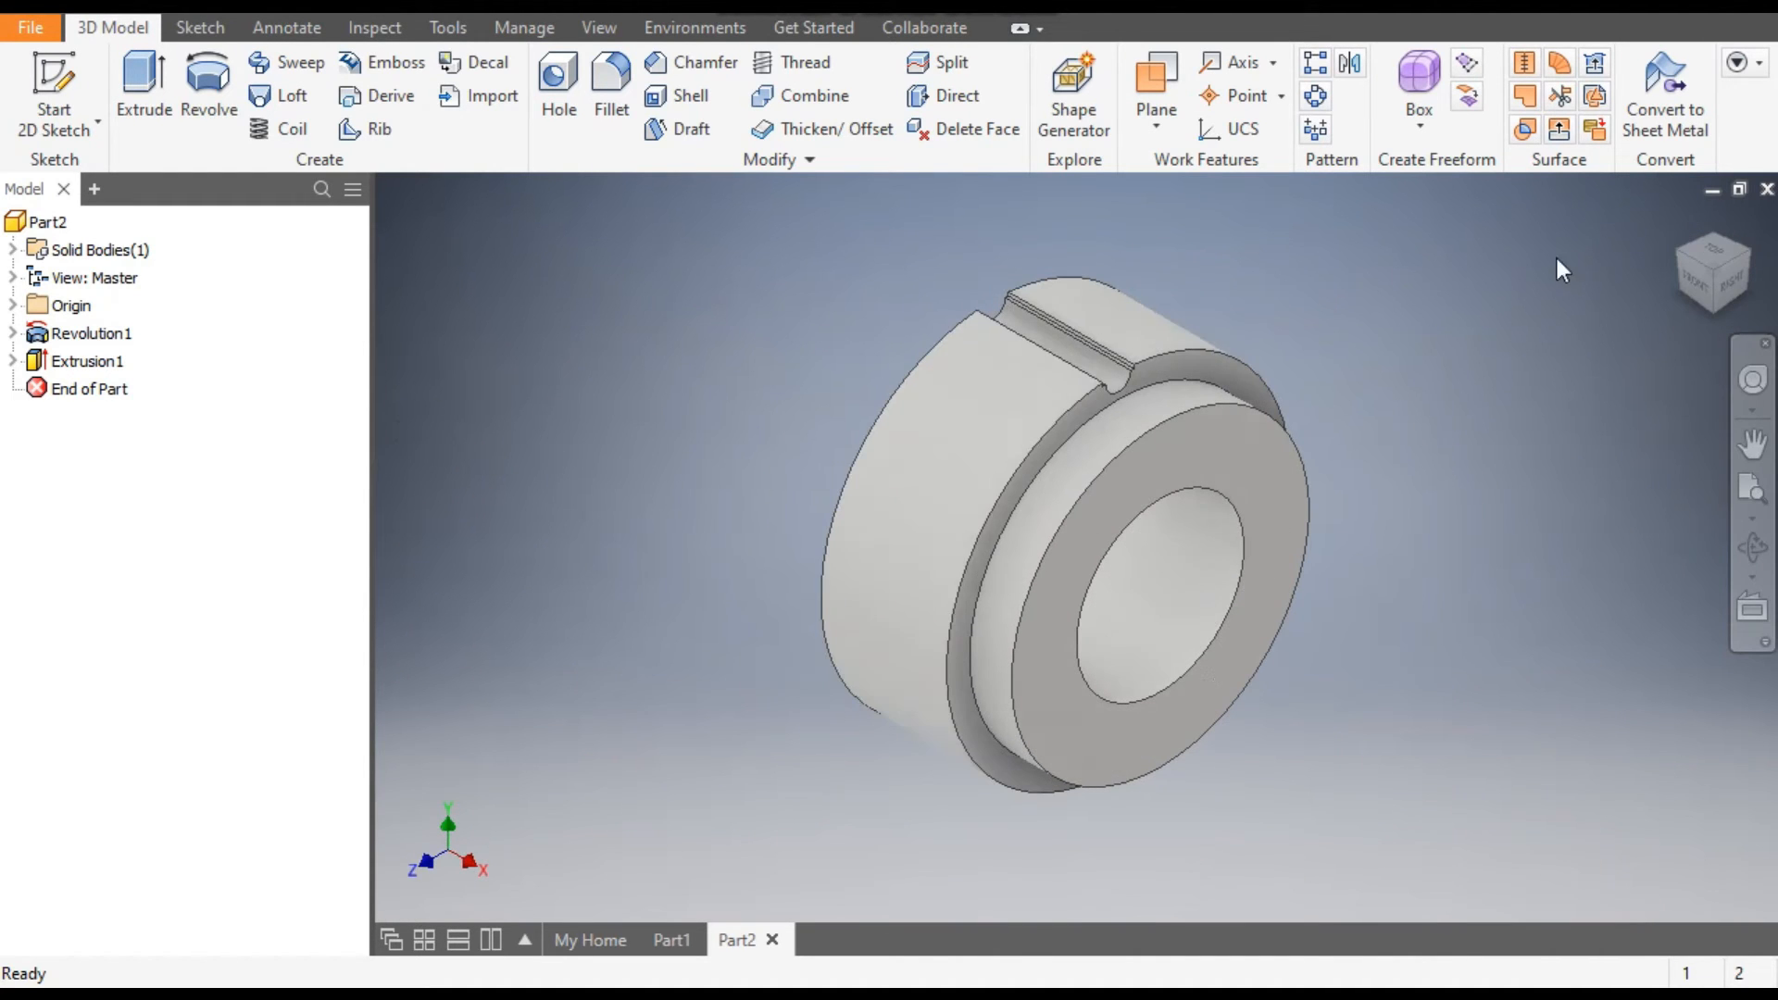
scroll(1109, 372, "down", 4)
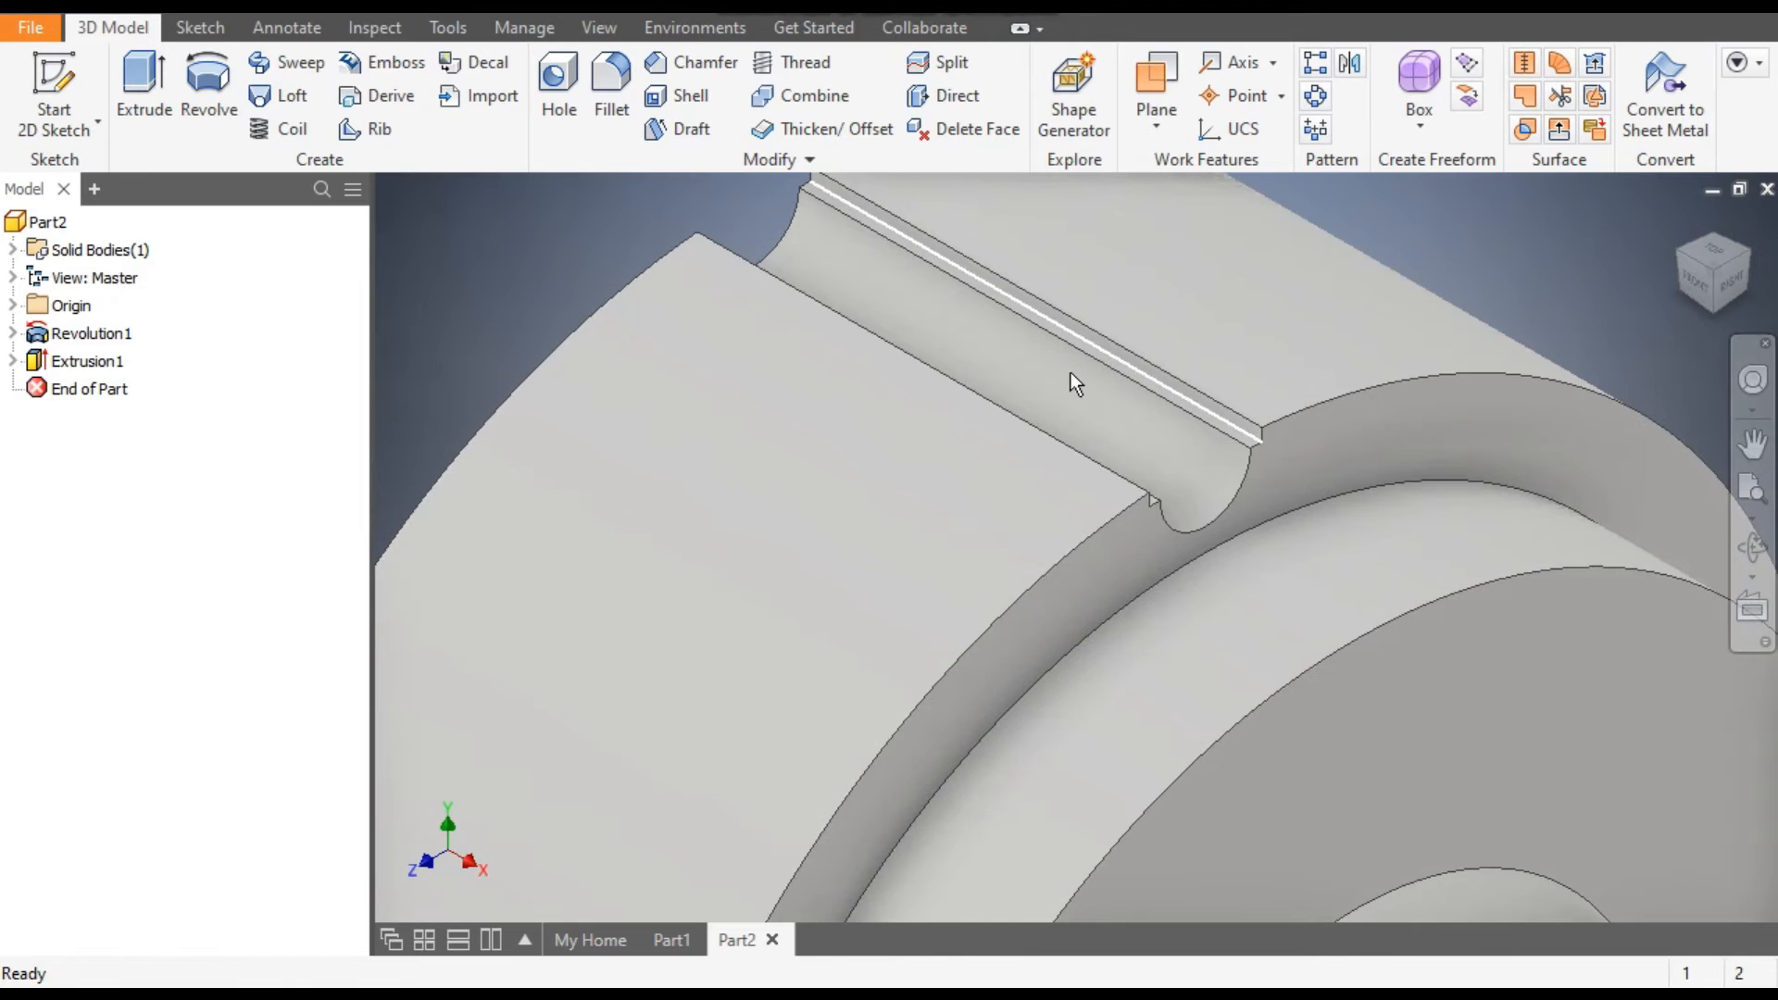
scroll(1363, 486, "down", 2)
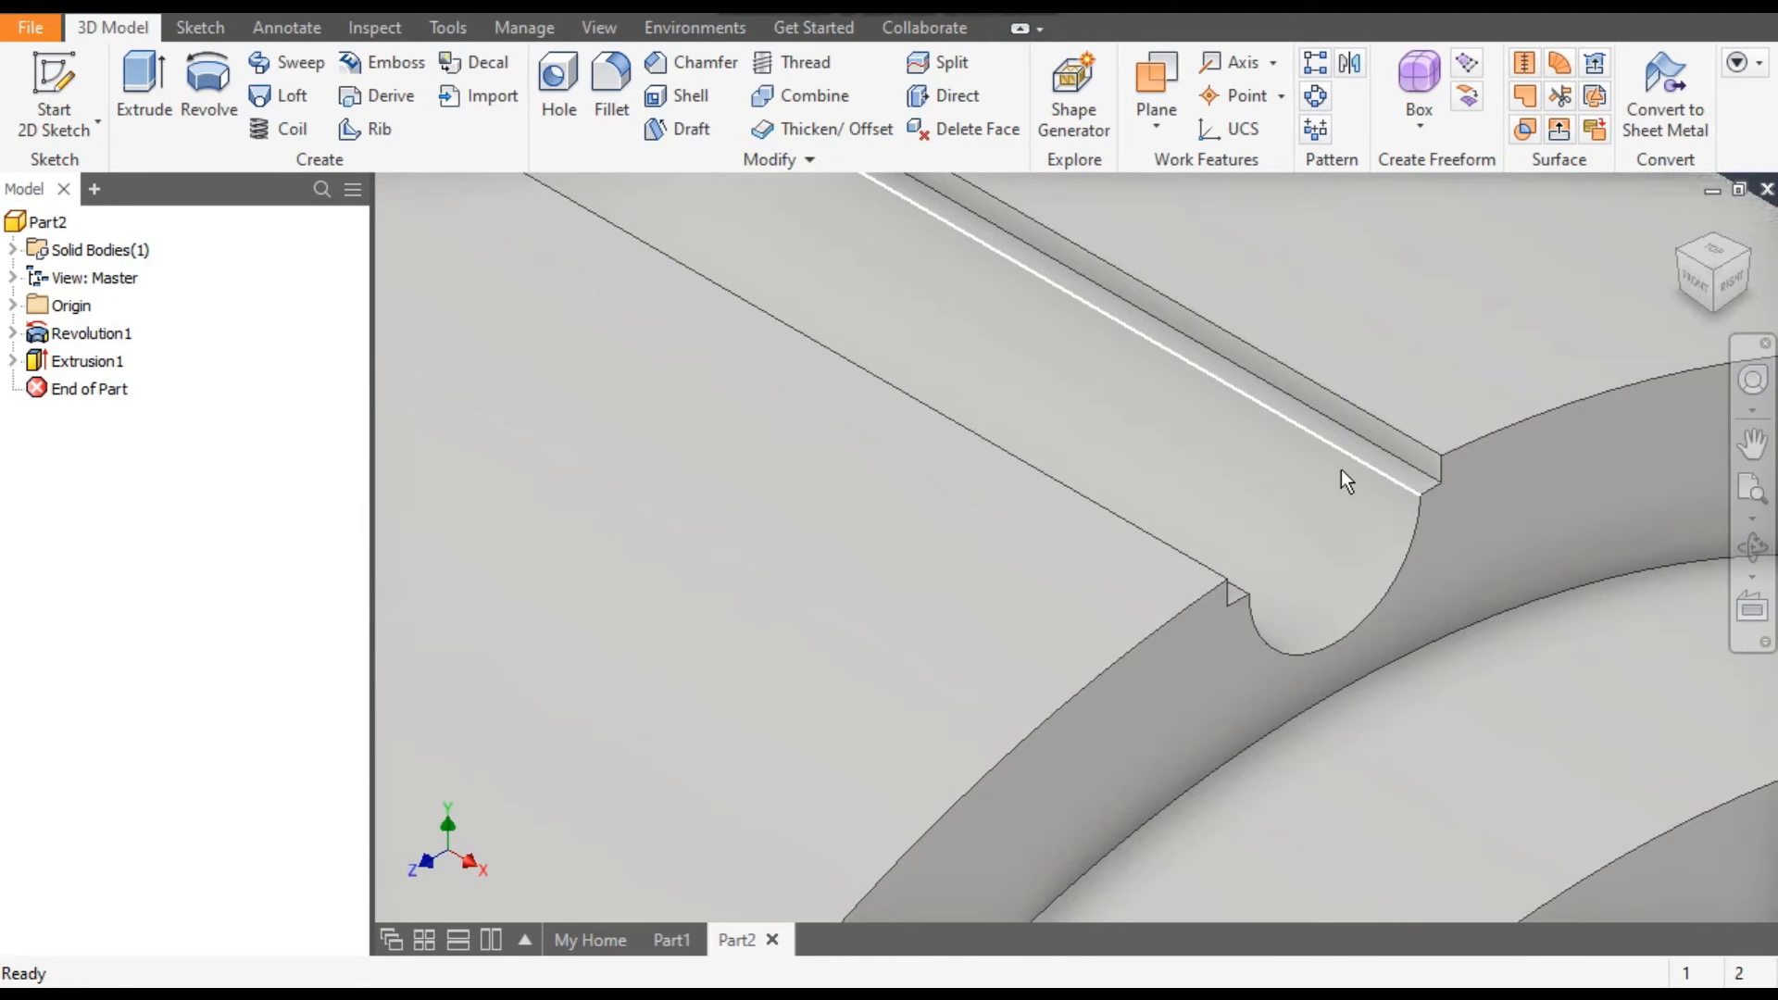
left_click(624, 102)
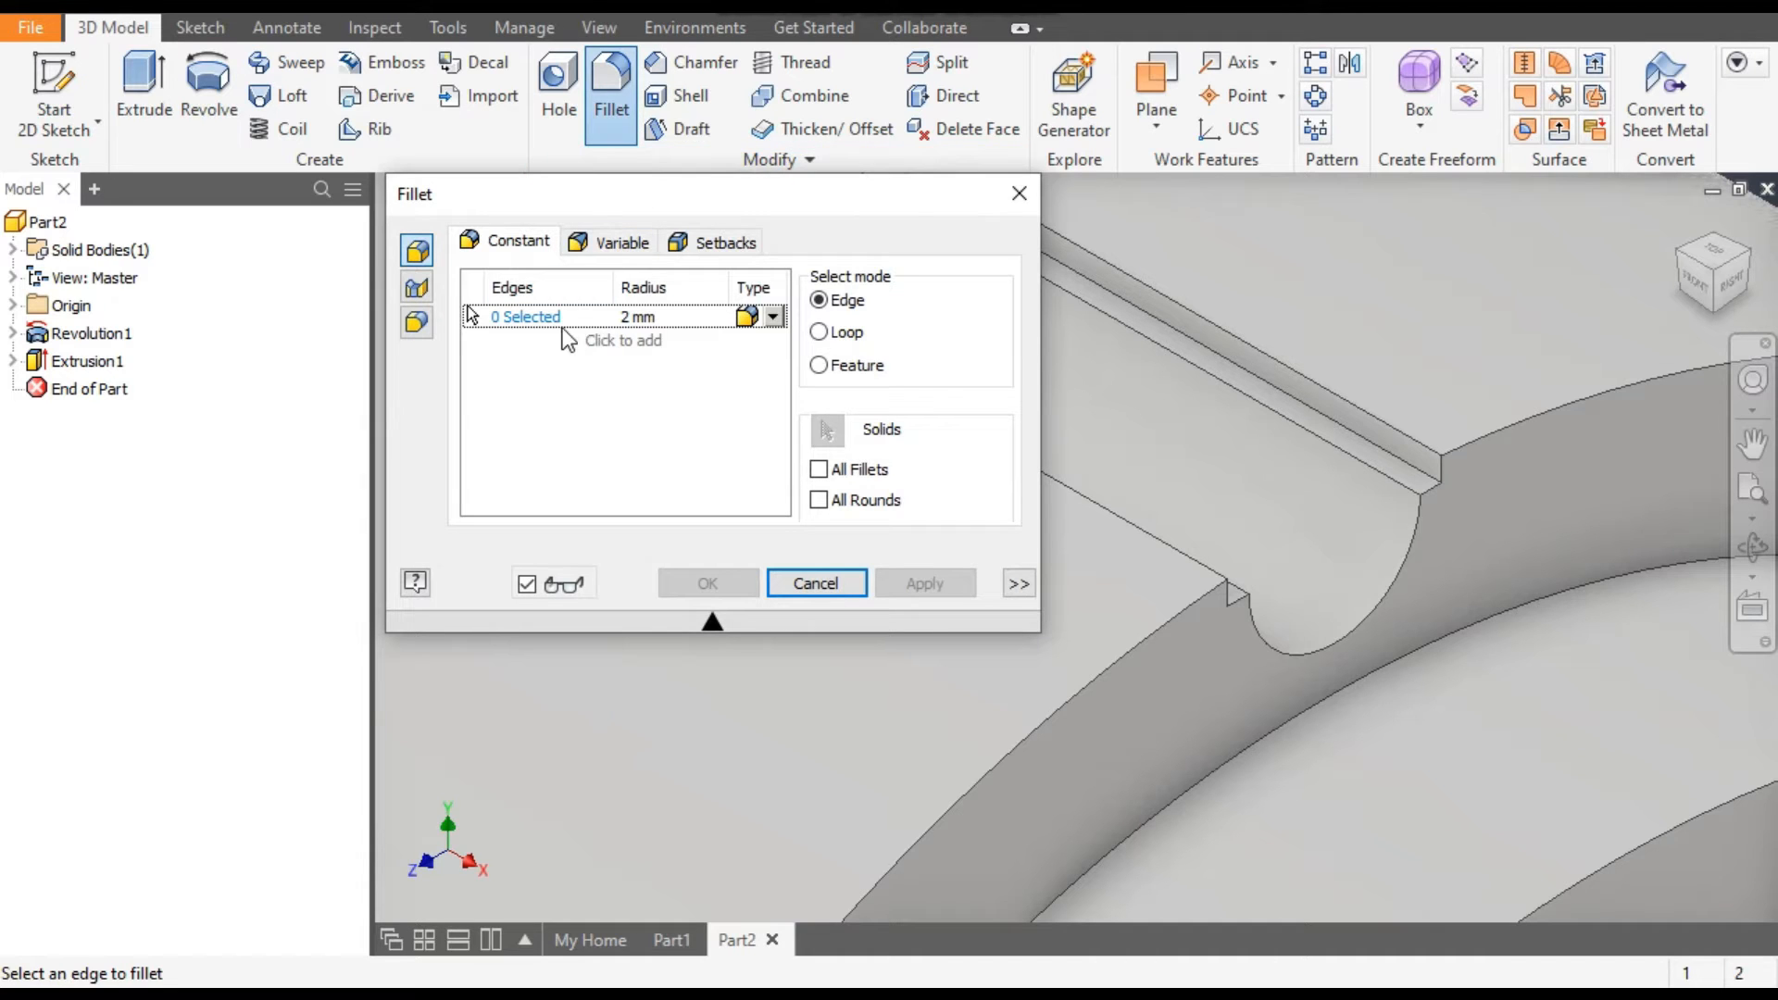
left_click(635, 318)
type("0.1")
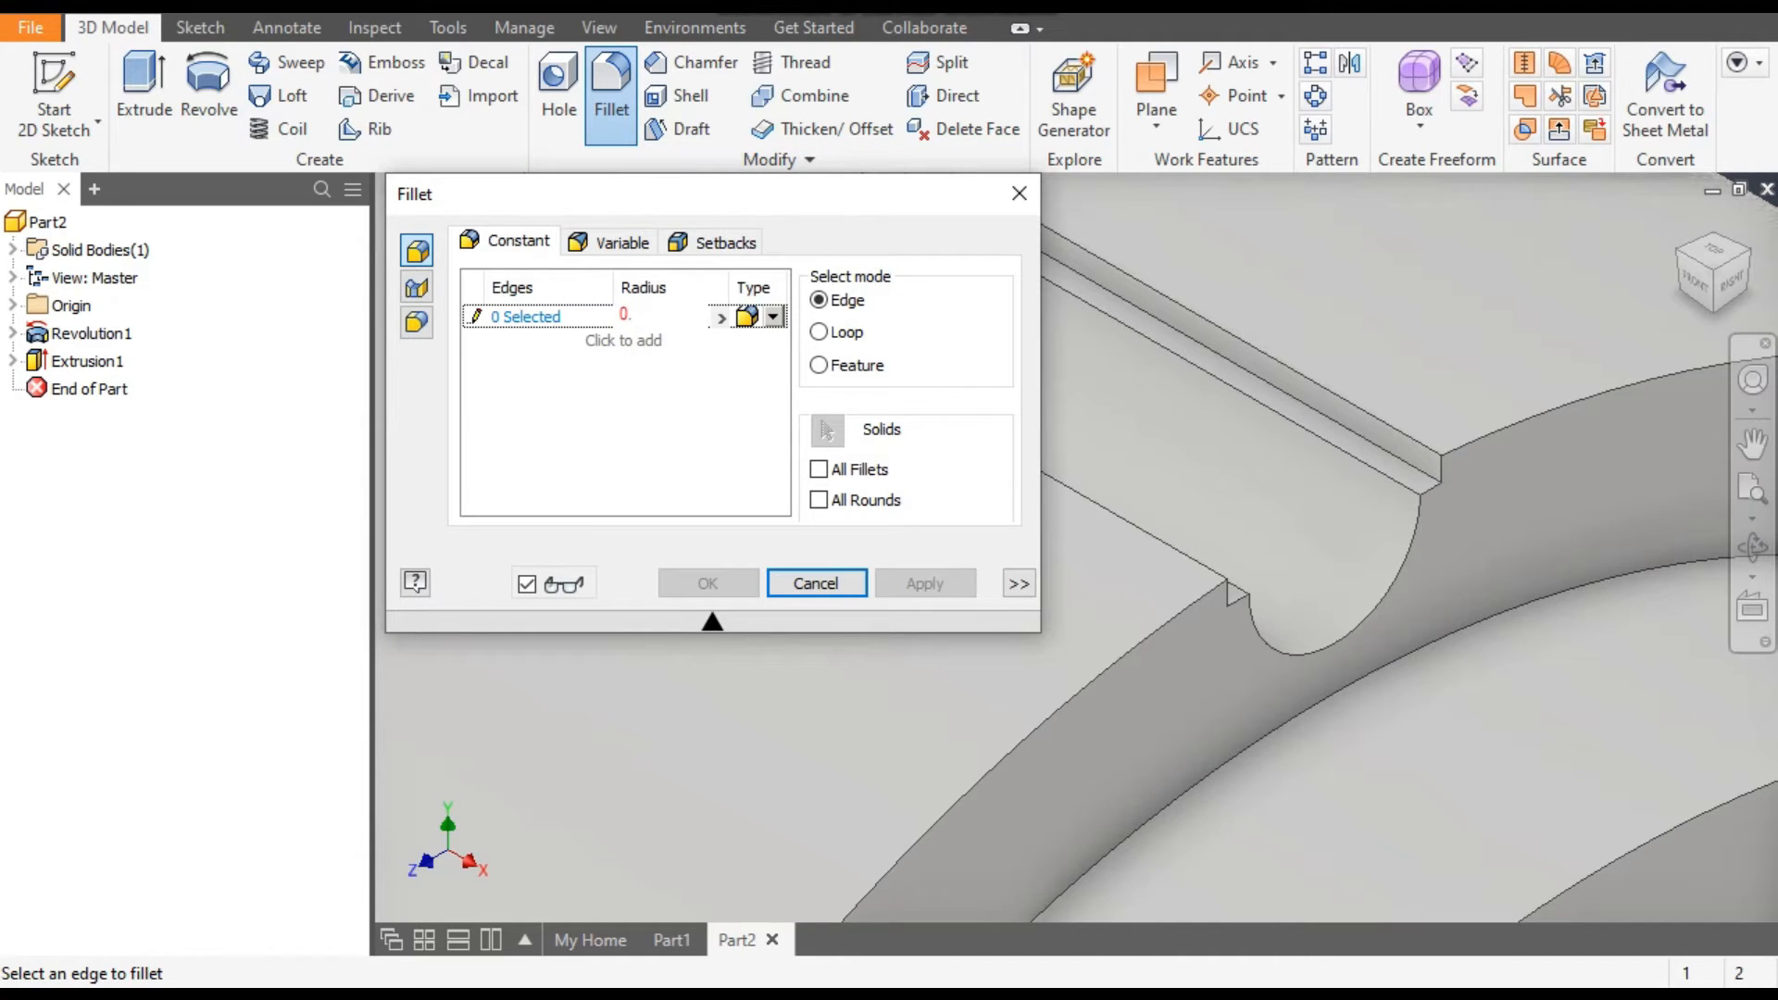
left_click(518, 316)
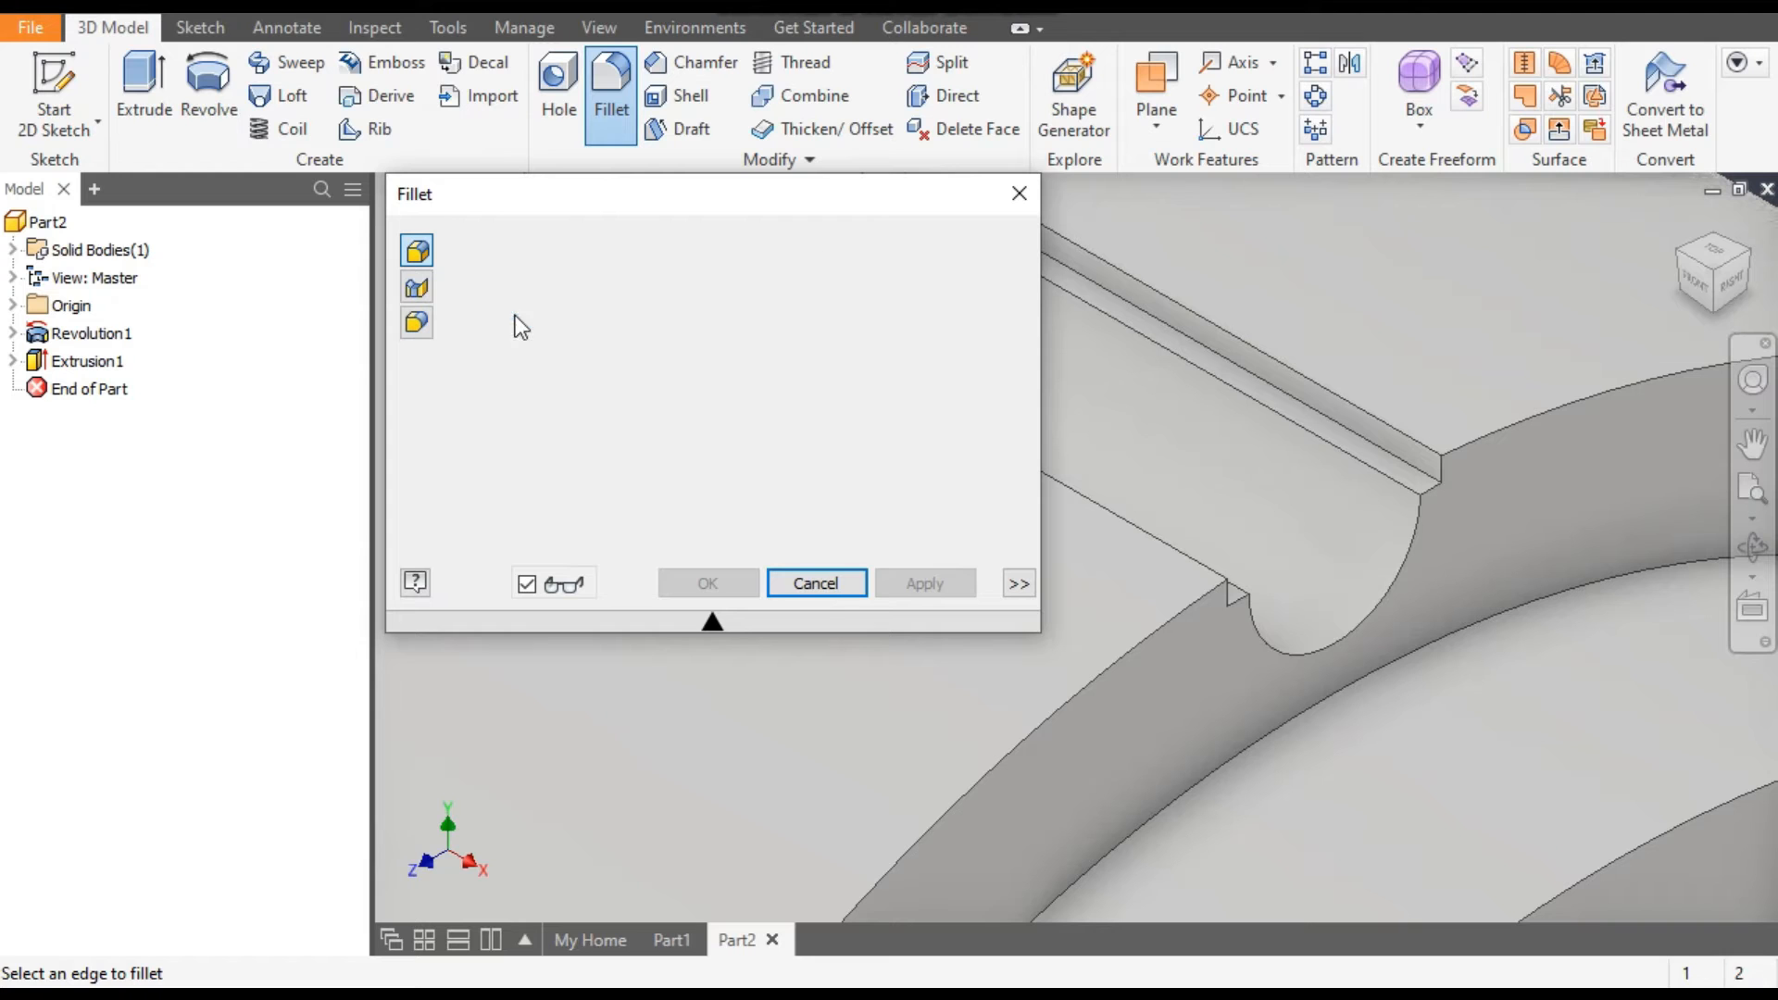
left_click(1304, 428)
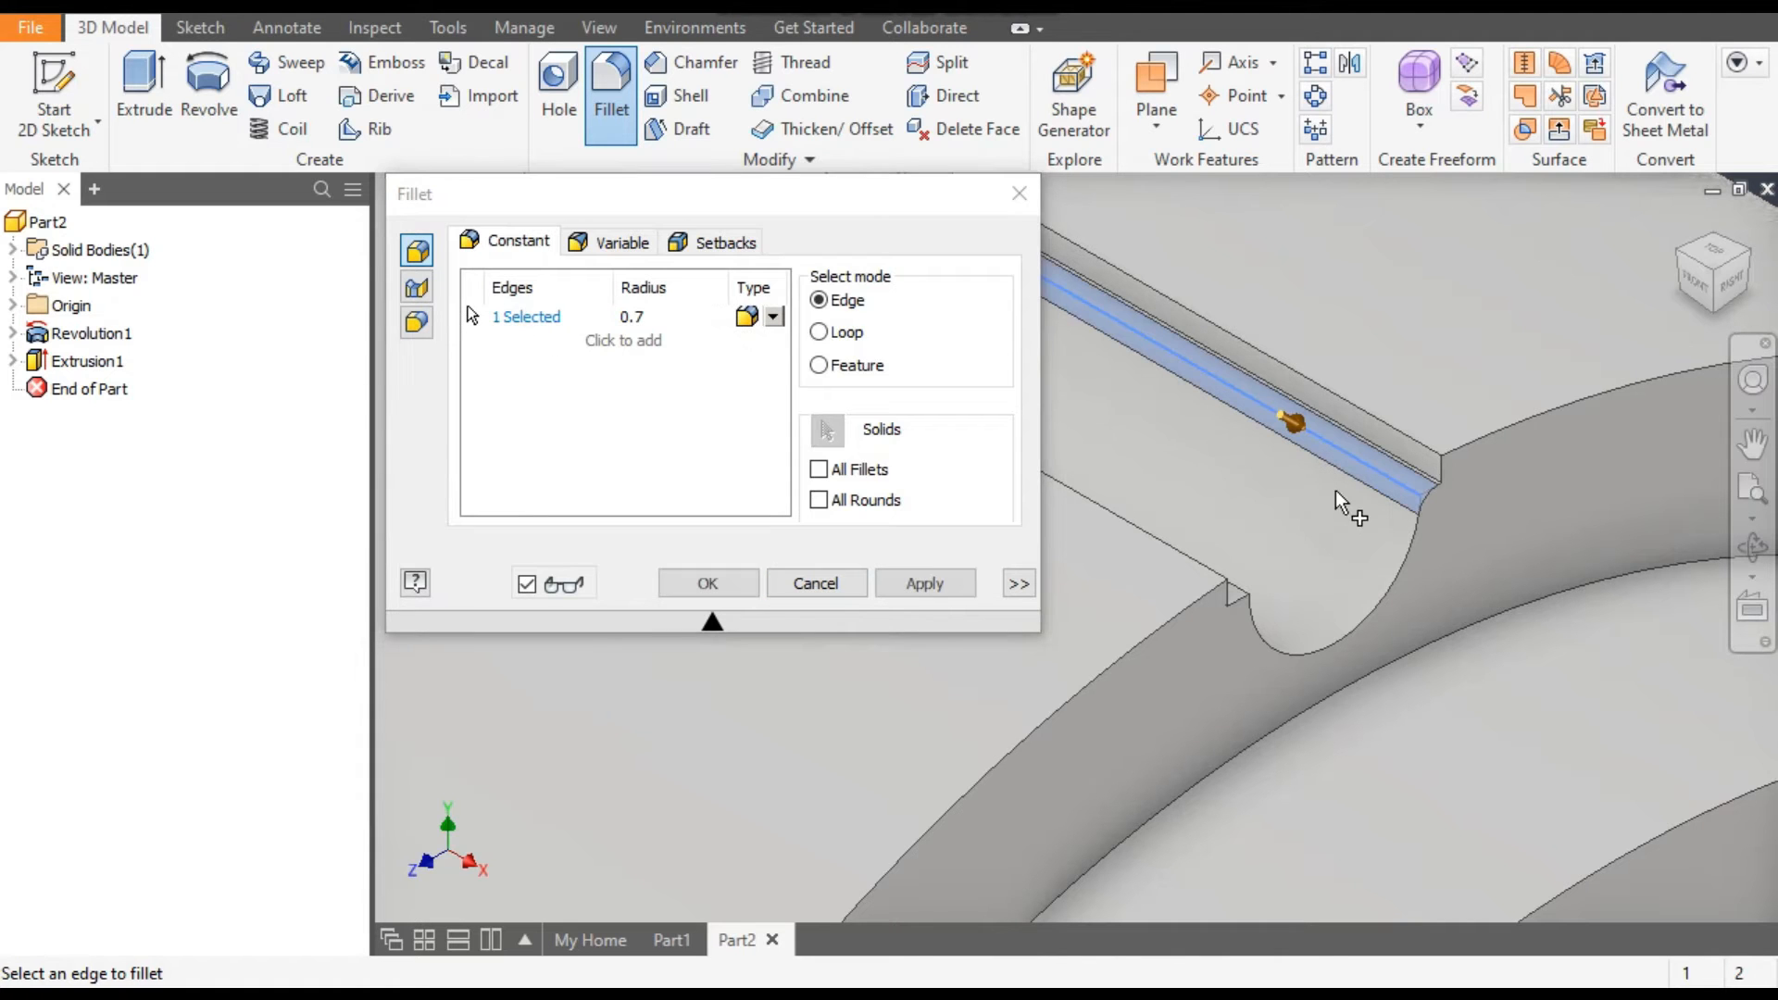
left_click(1748, 267)
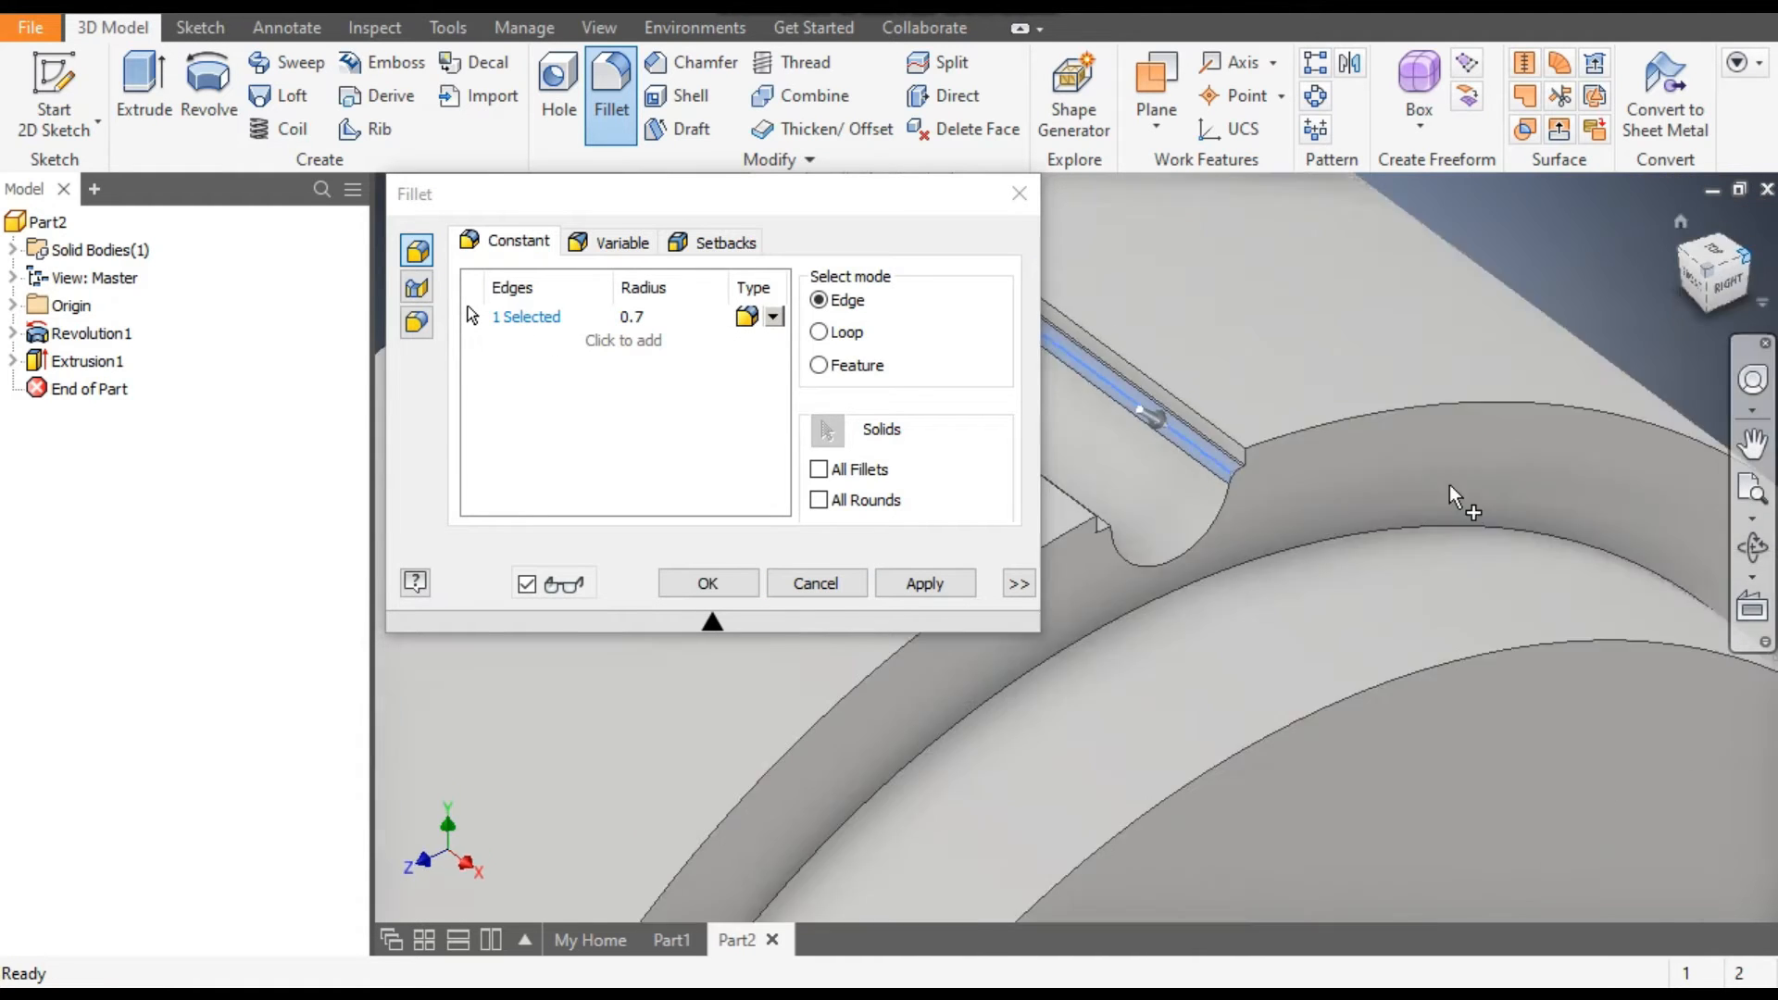
scroll(1232, 398, "up", 5)
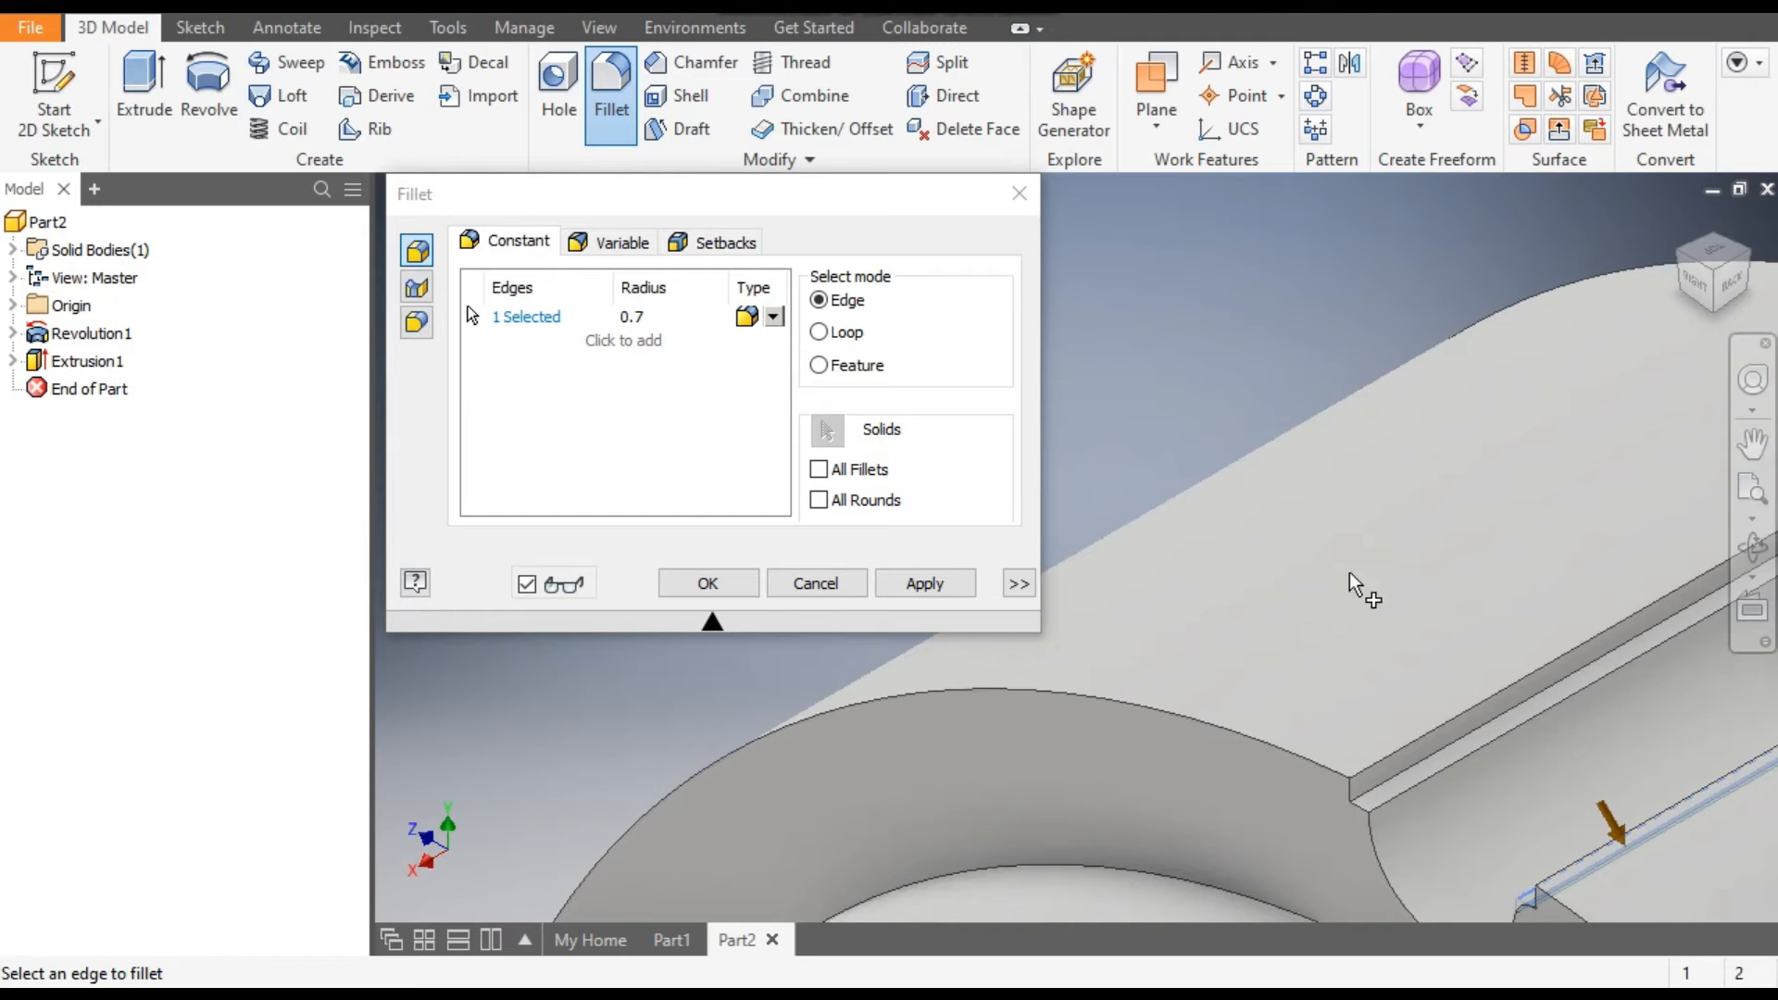
left_click(1424, 776)
scroll(1145, 535, "down", 2)
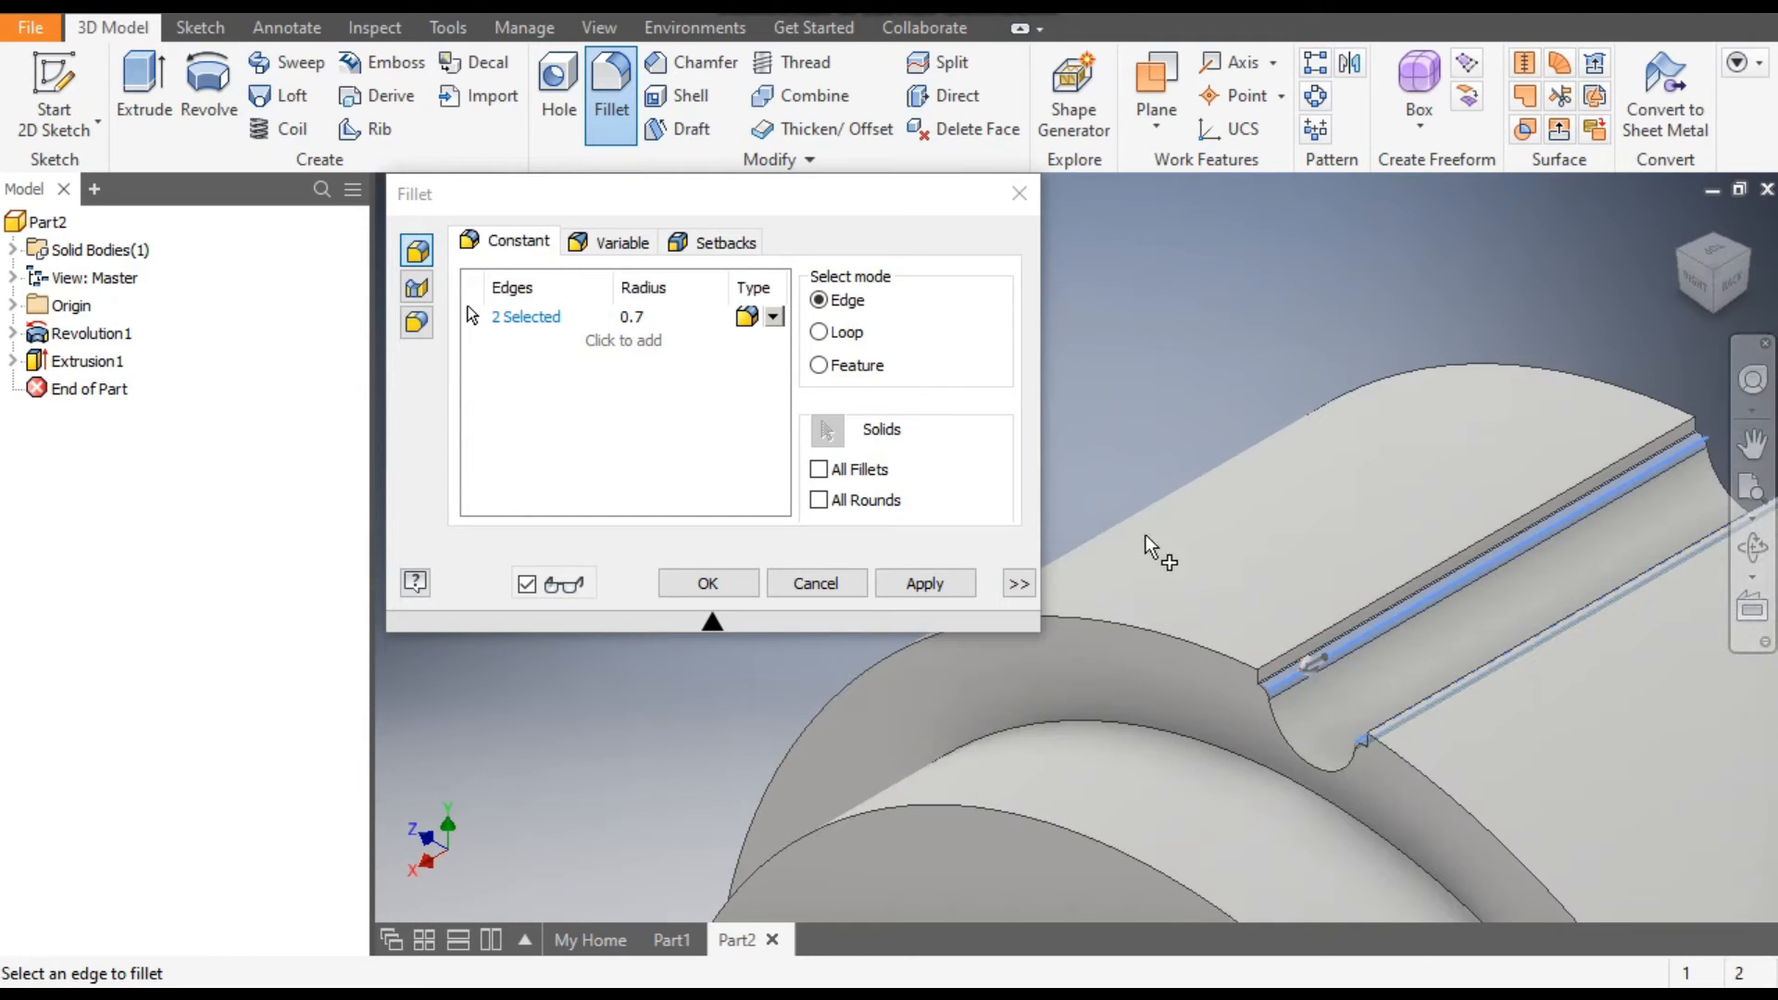
left_click(946, 596)
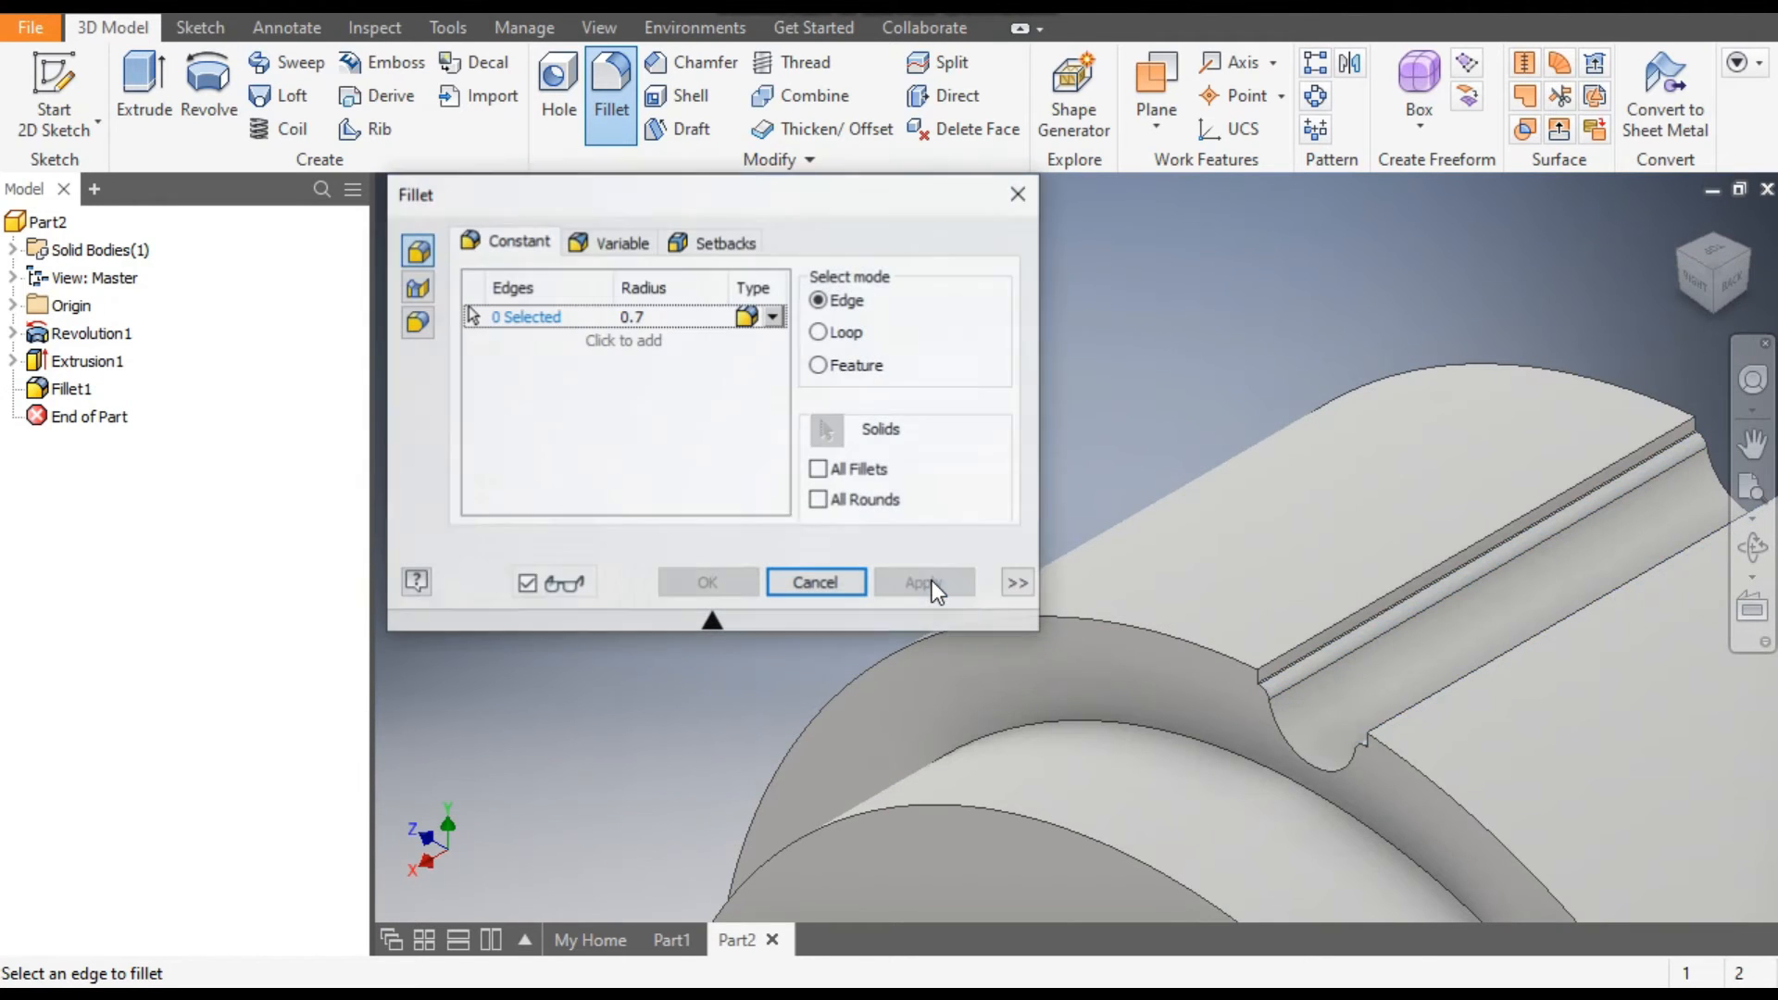
left_click(824, 587)
Create a circular pattern of the tooth gap cut and its fillet around the pulley's axis with 32 occurrences over 360 degrees.
scroll(937, 459, "down", 3)
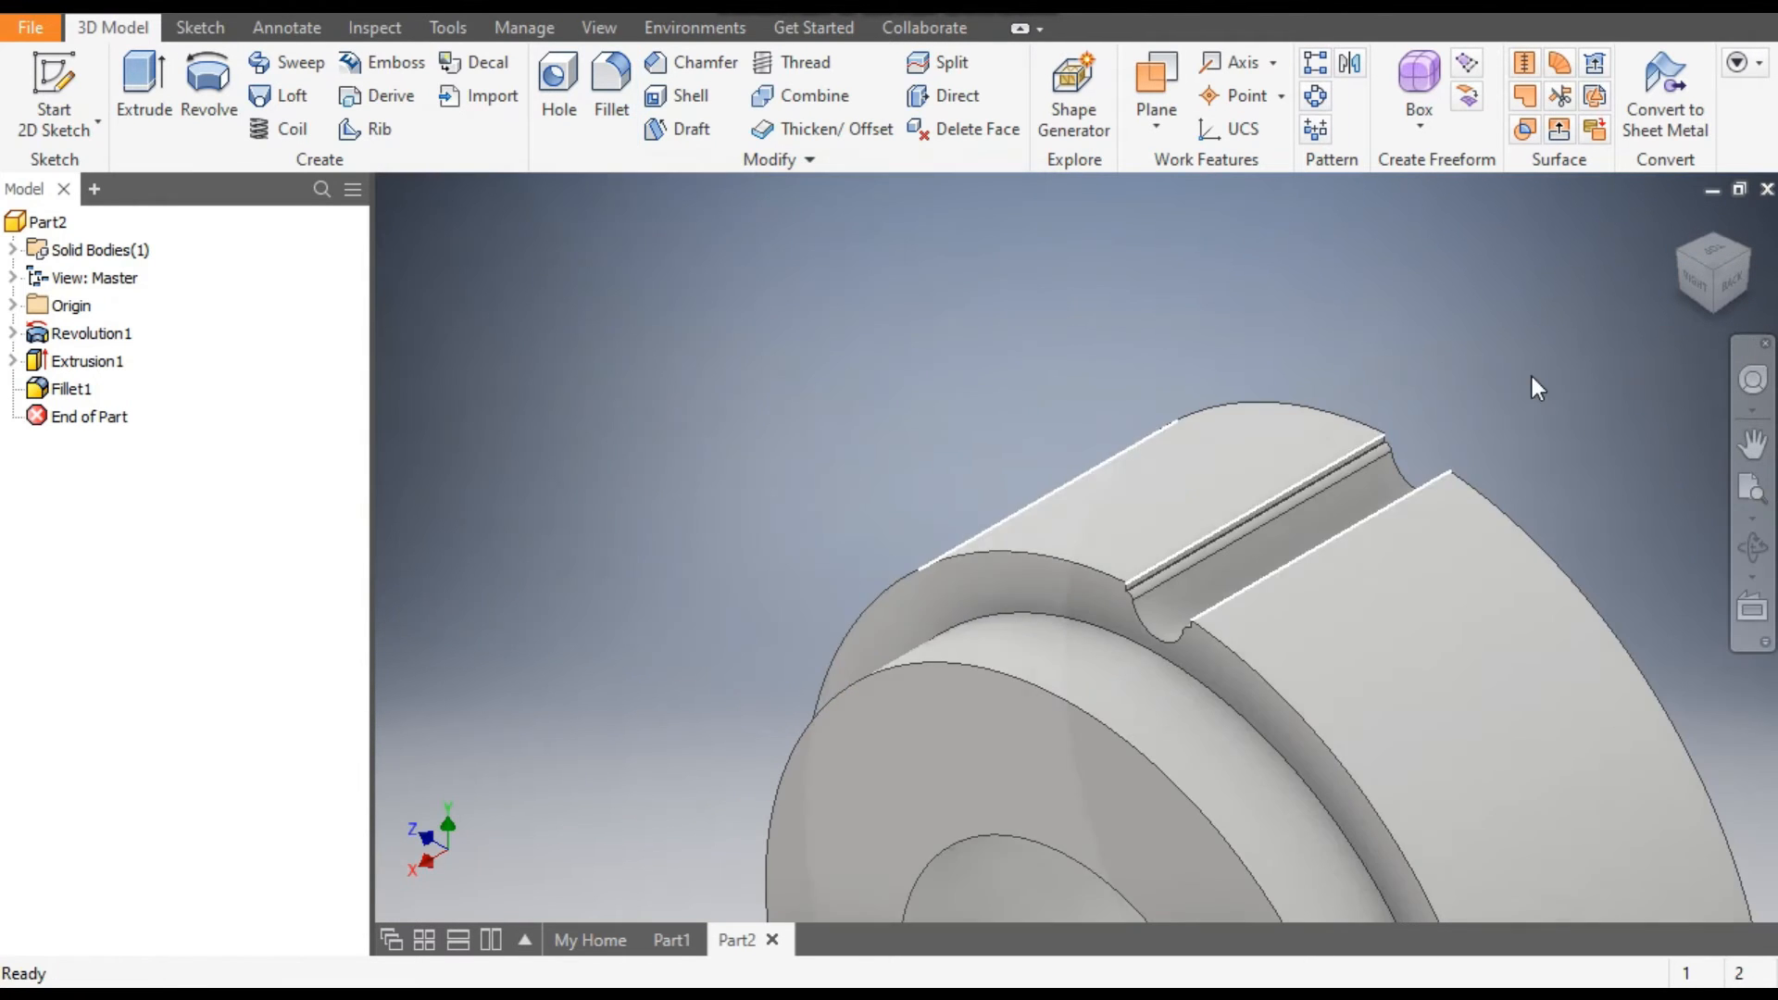
left_click(1684, 265)
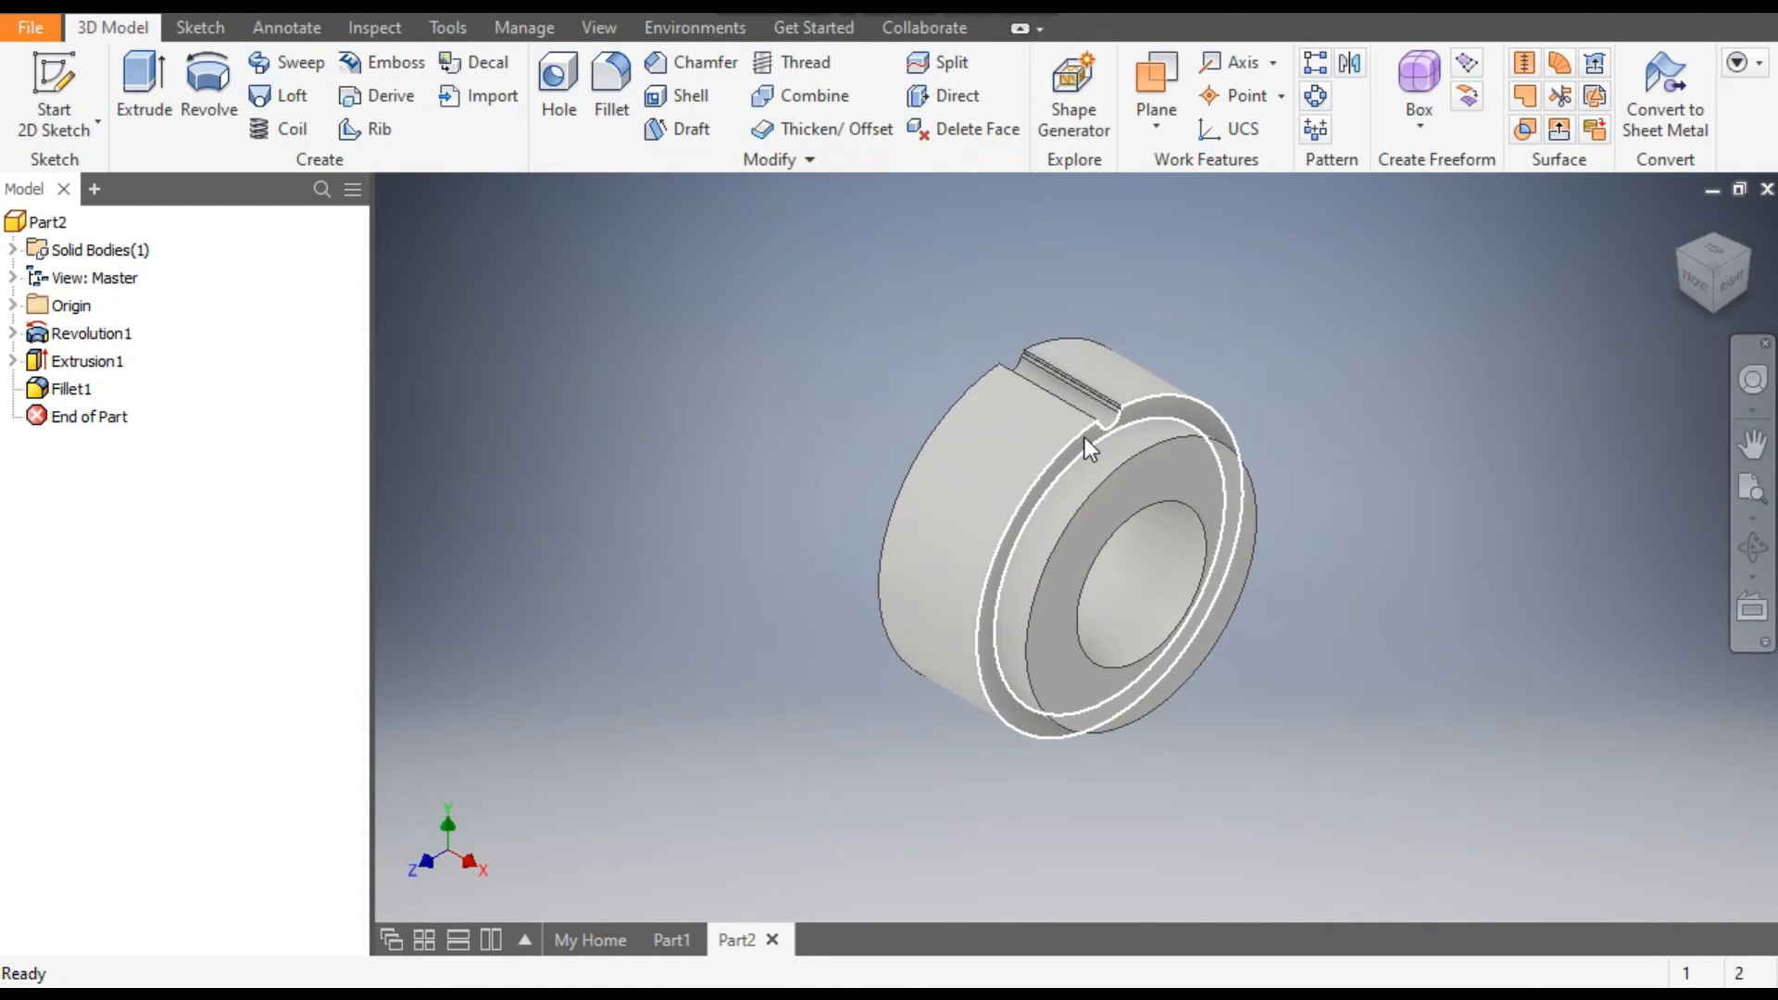
scroll(1085, 437, "up", 5)
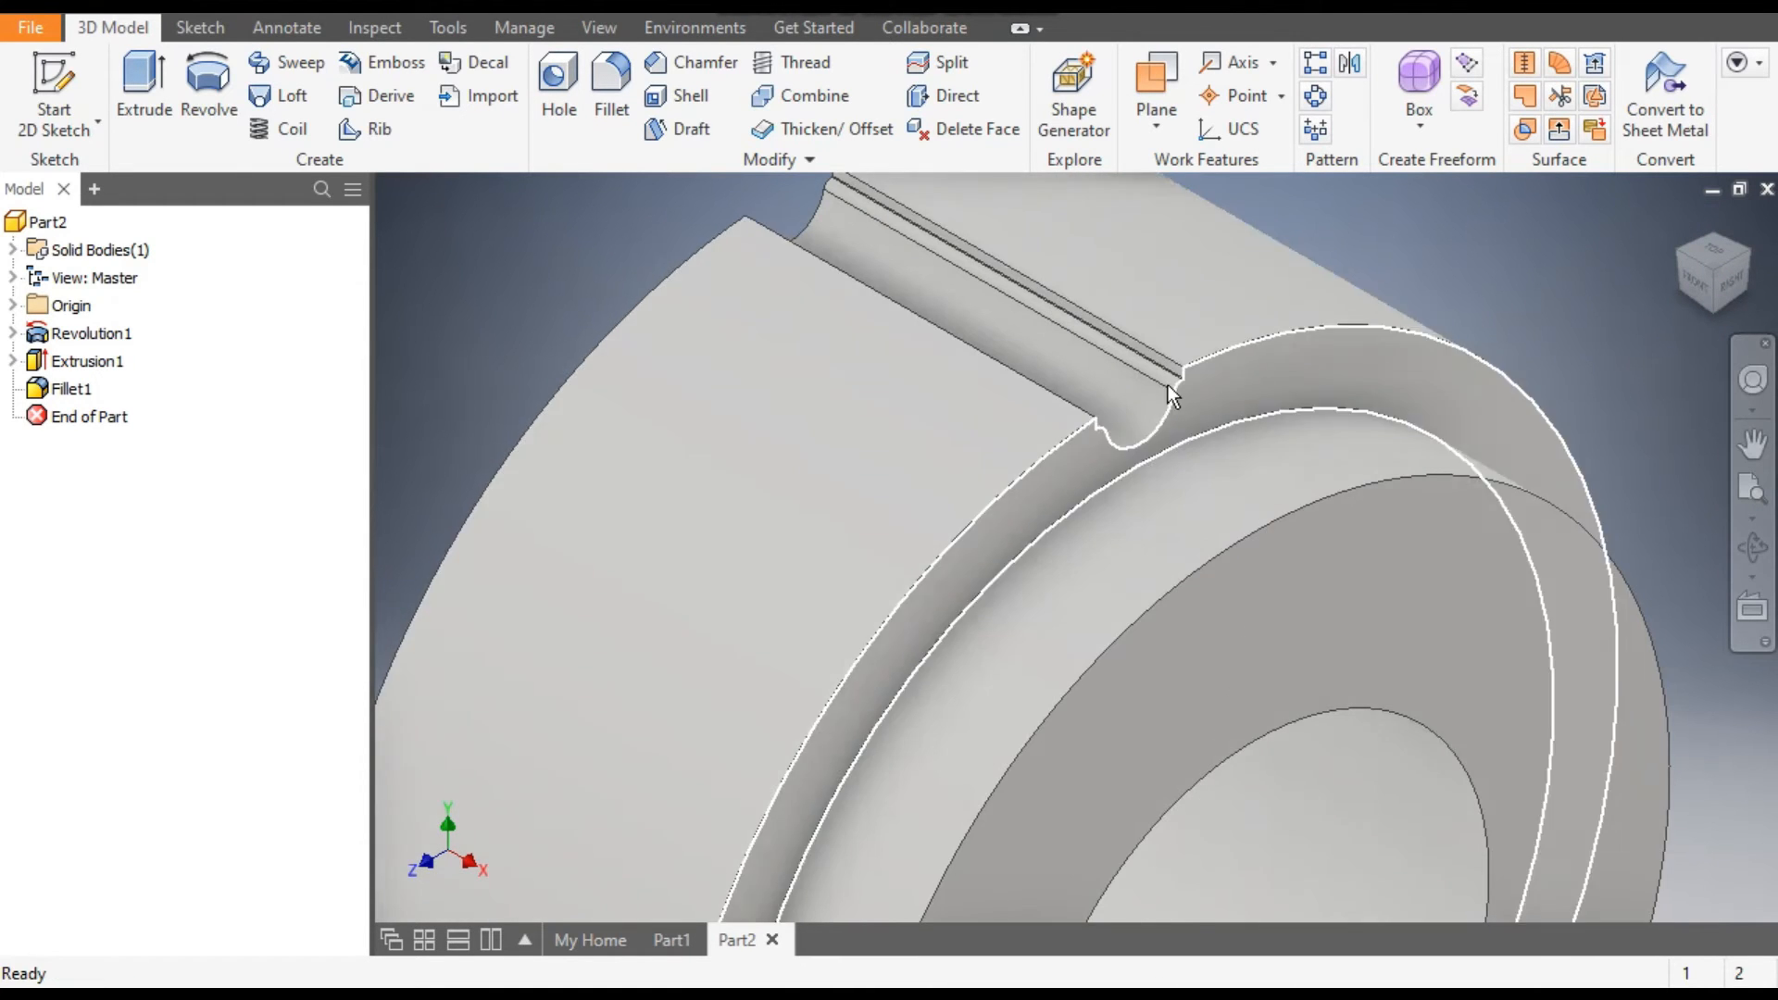
scroll(1204, 362, "down", 3)
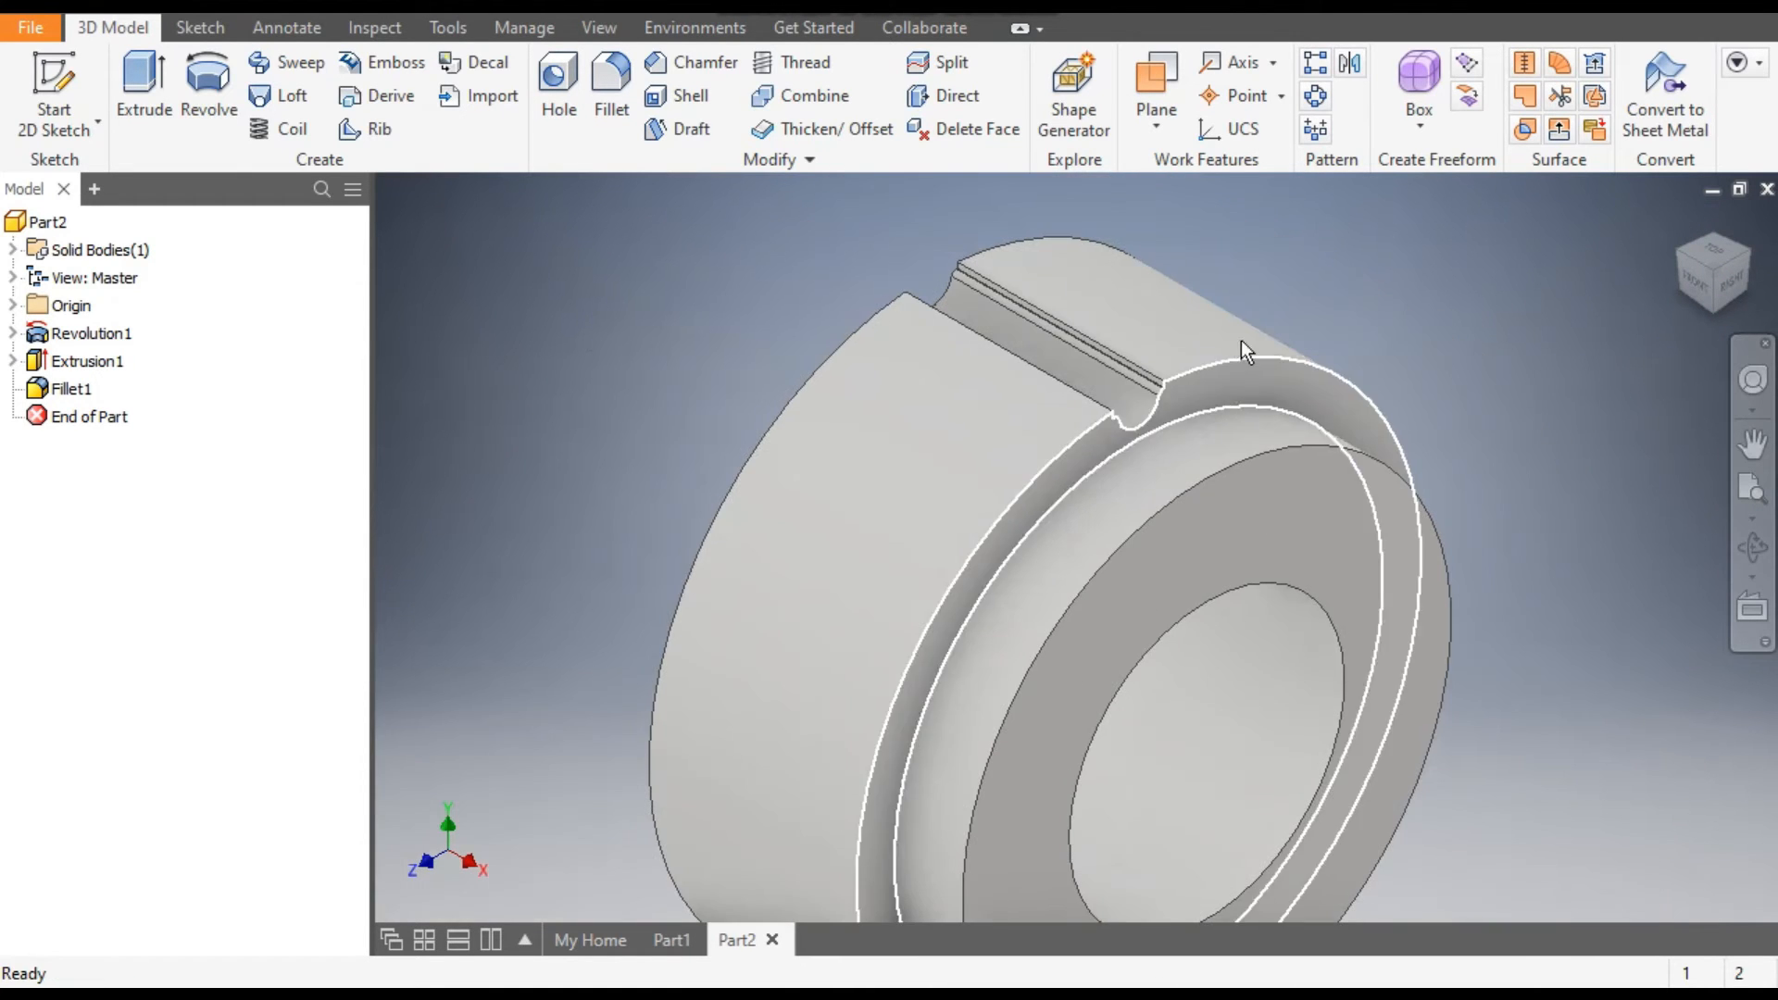
left_click(1314, 96)
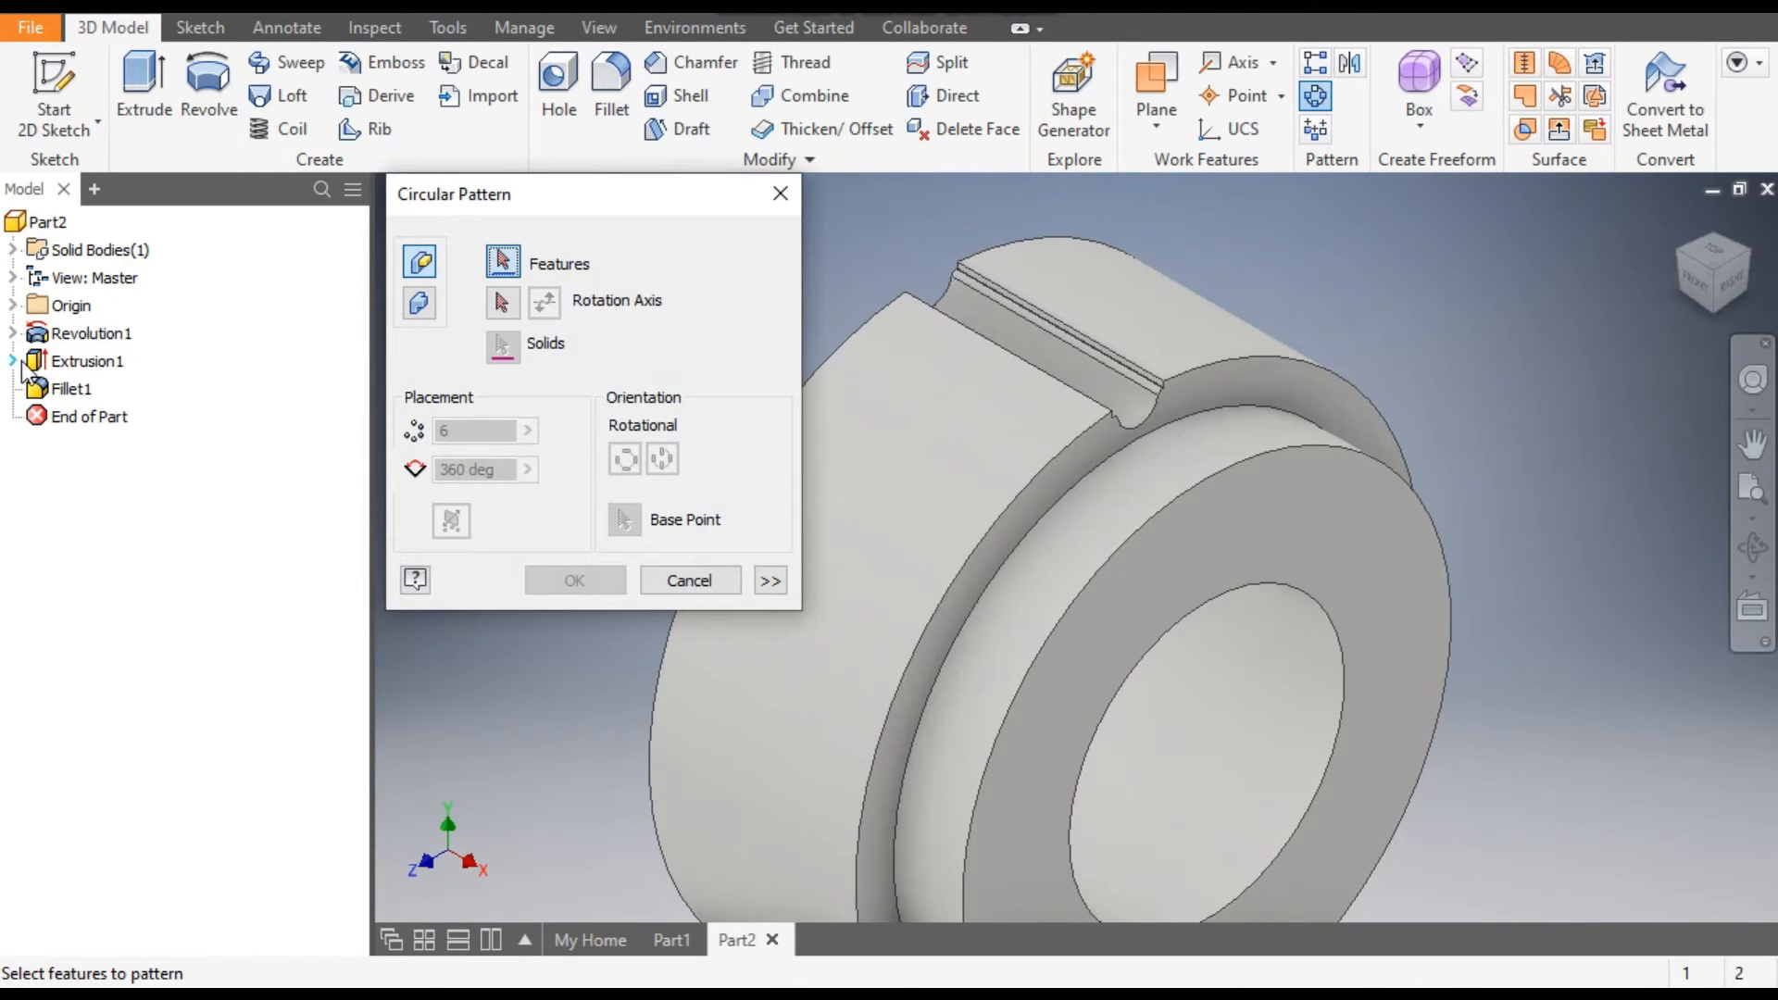
left_click(67, 361)
left_click(65, 389)
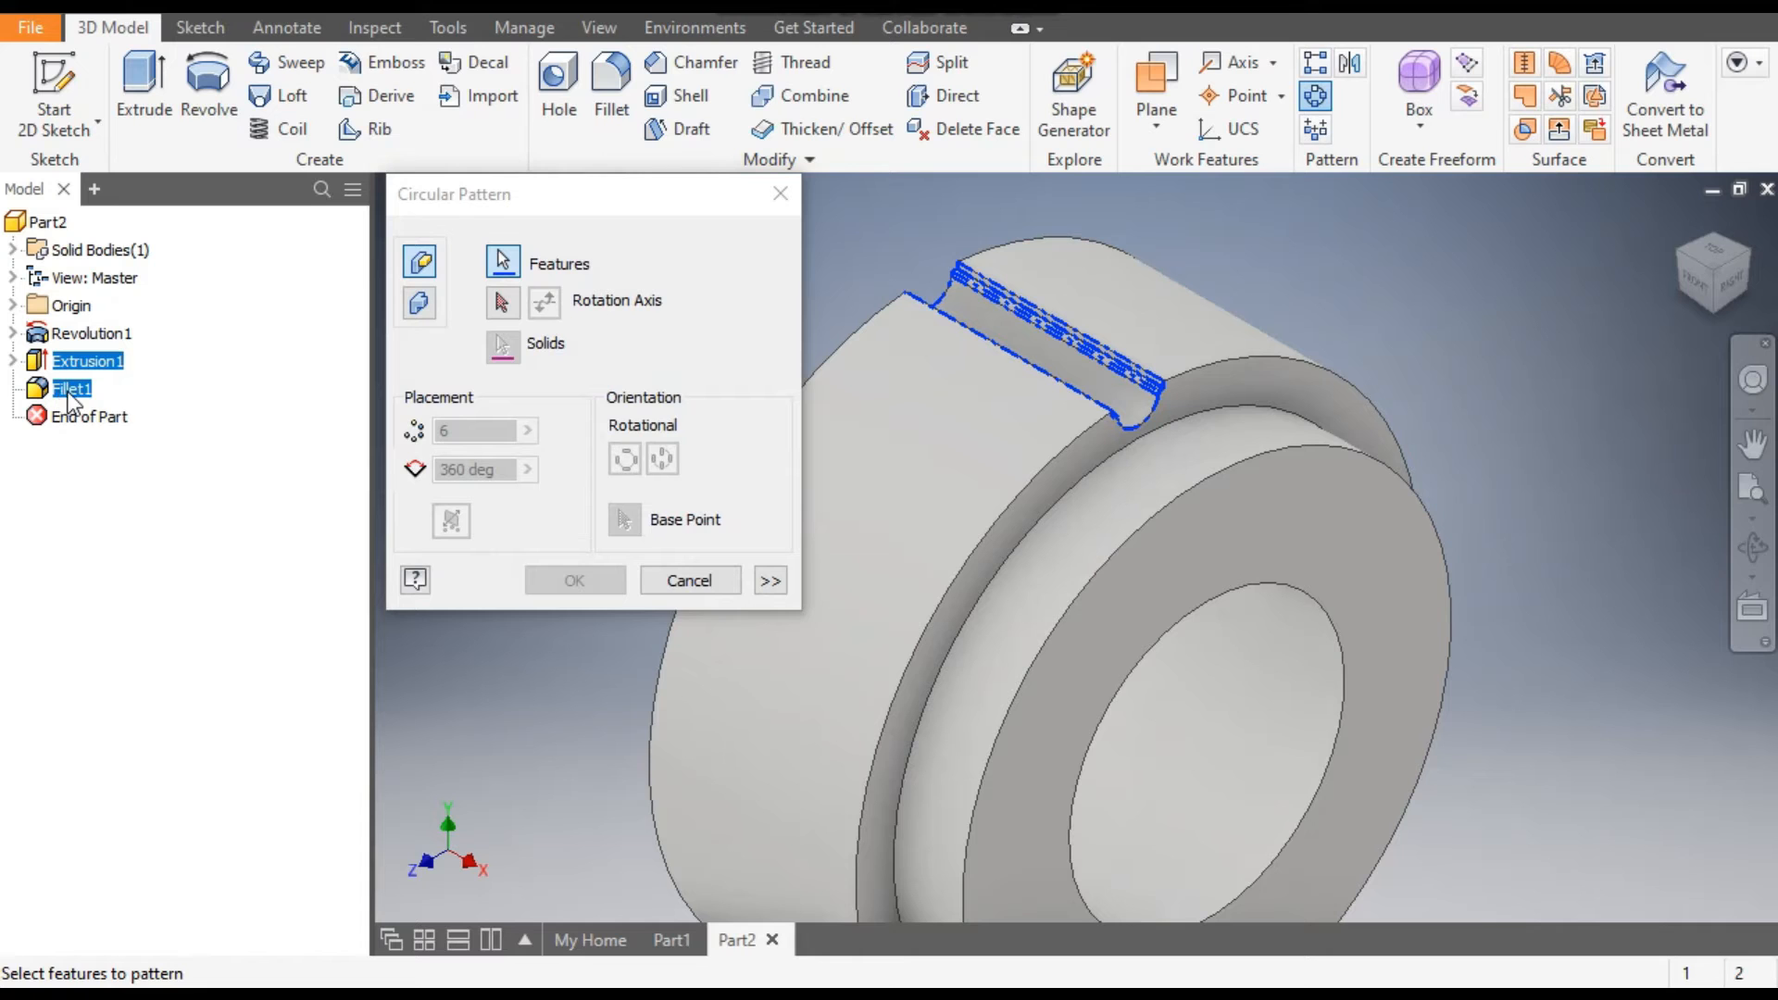
left_click(507, 297)
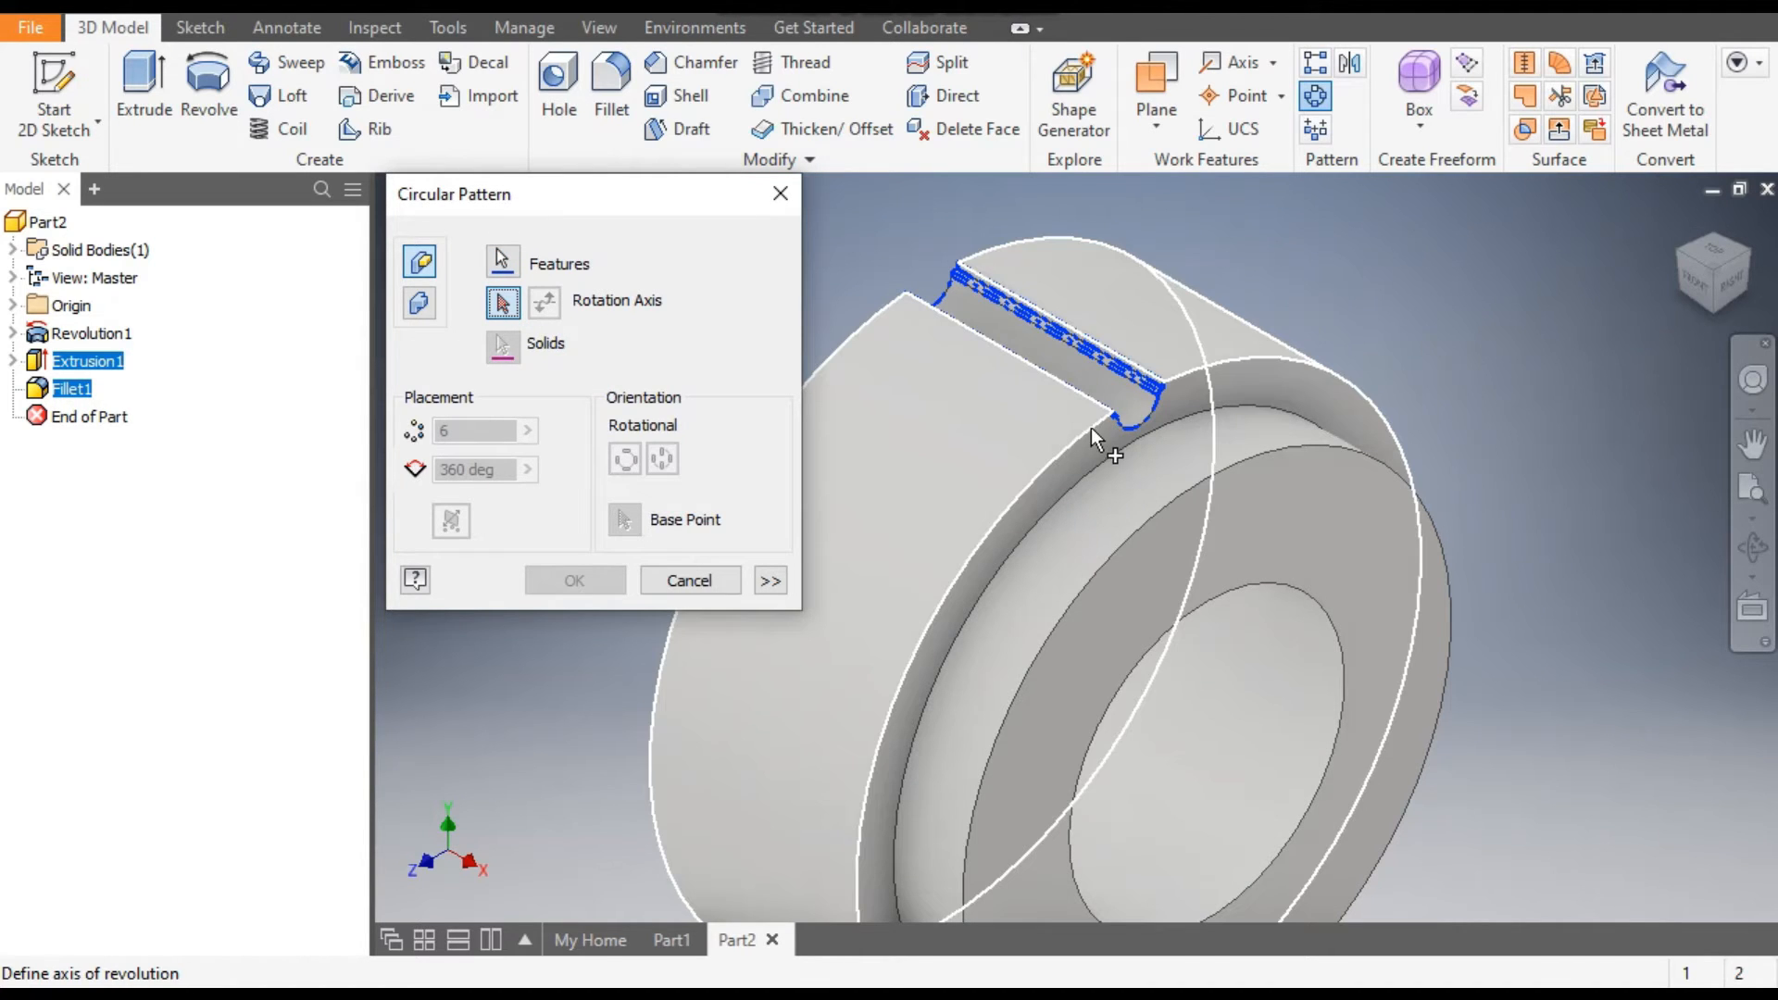
left_click(1048, 468)
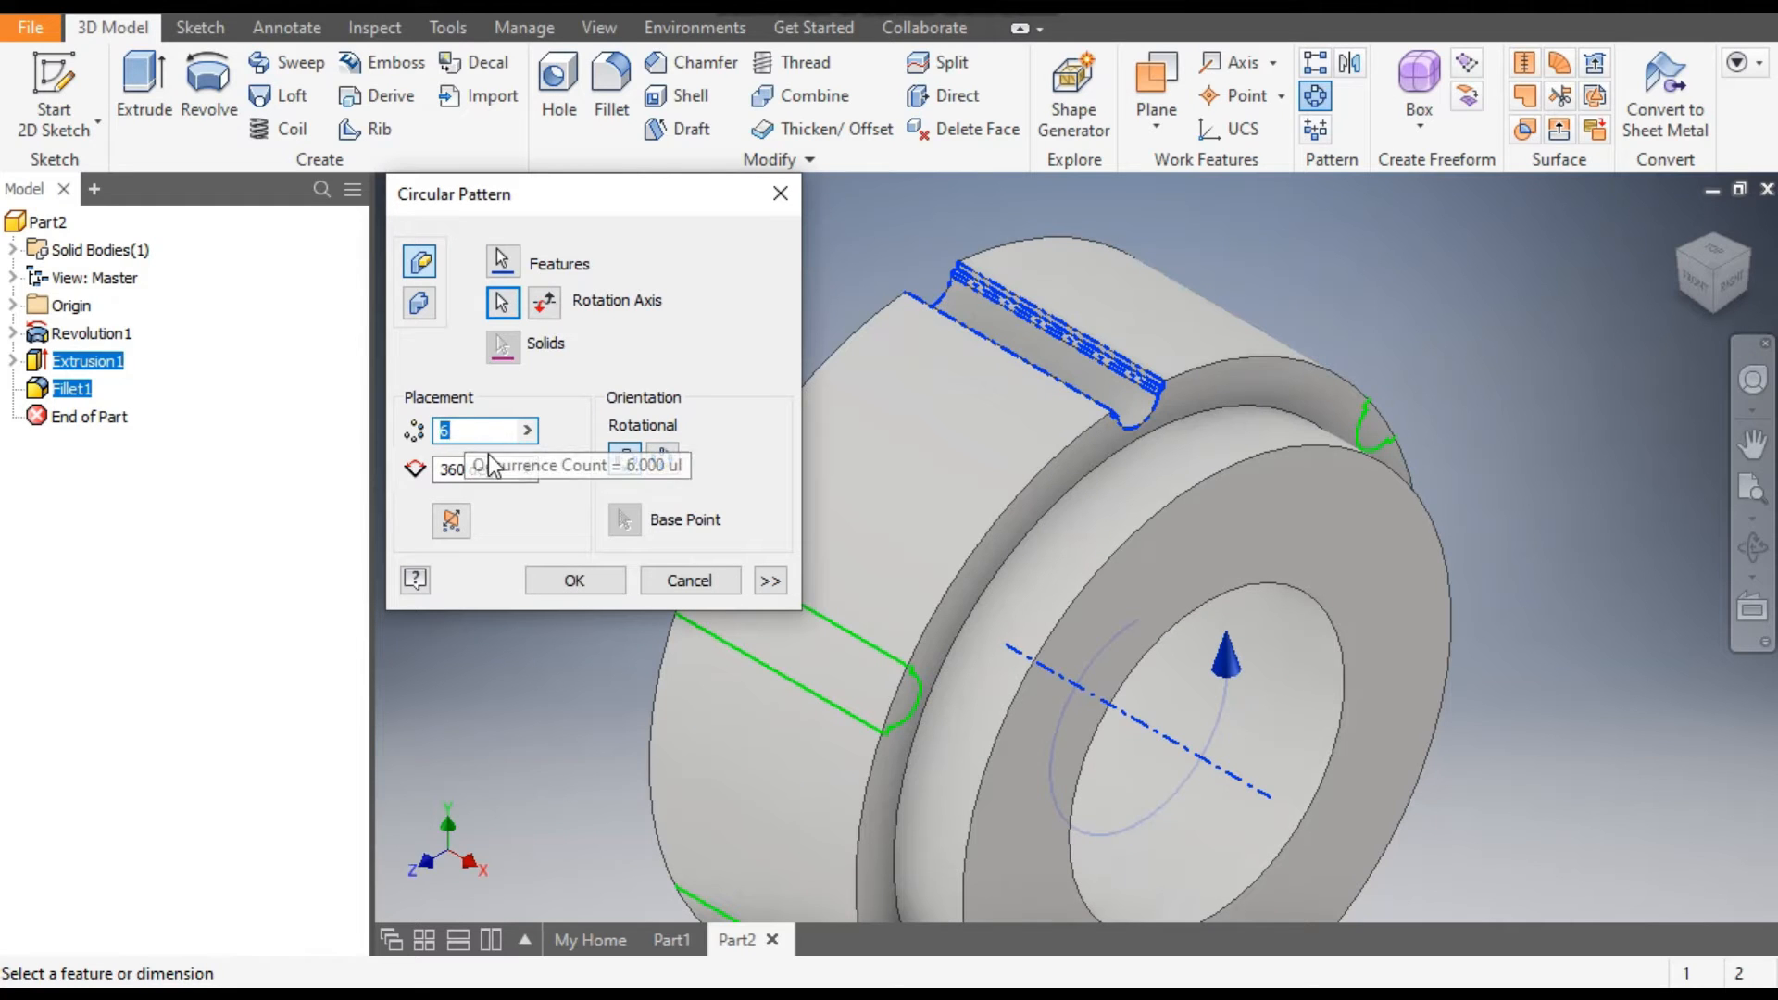
type("32")
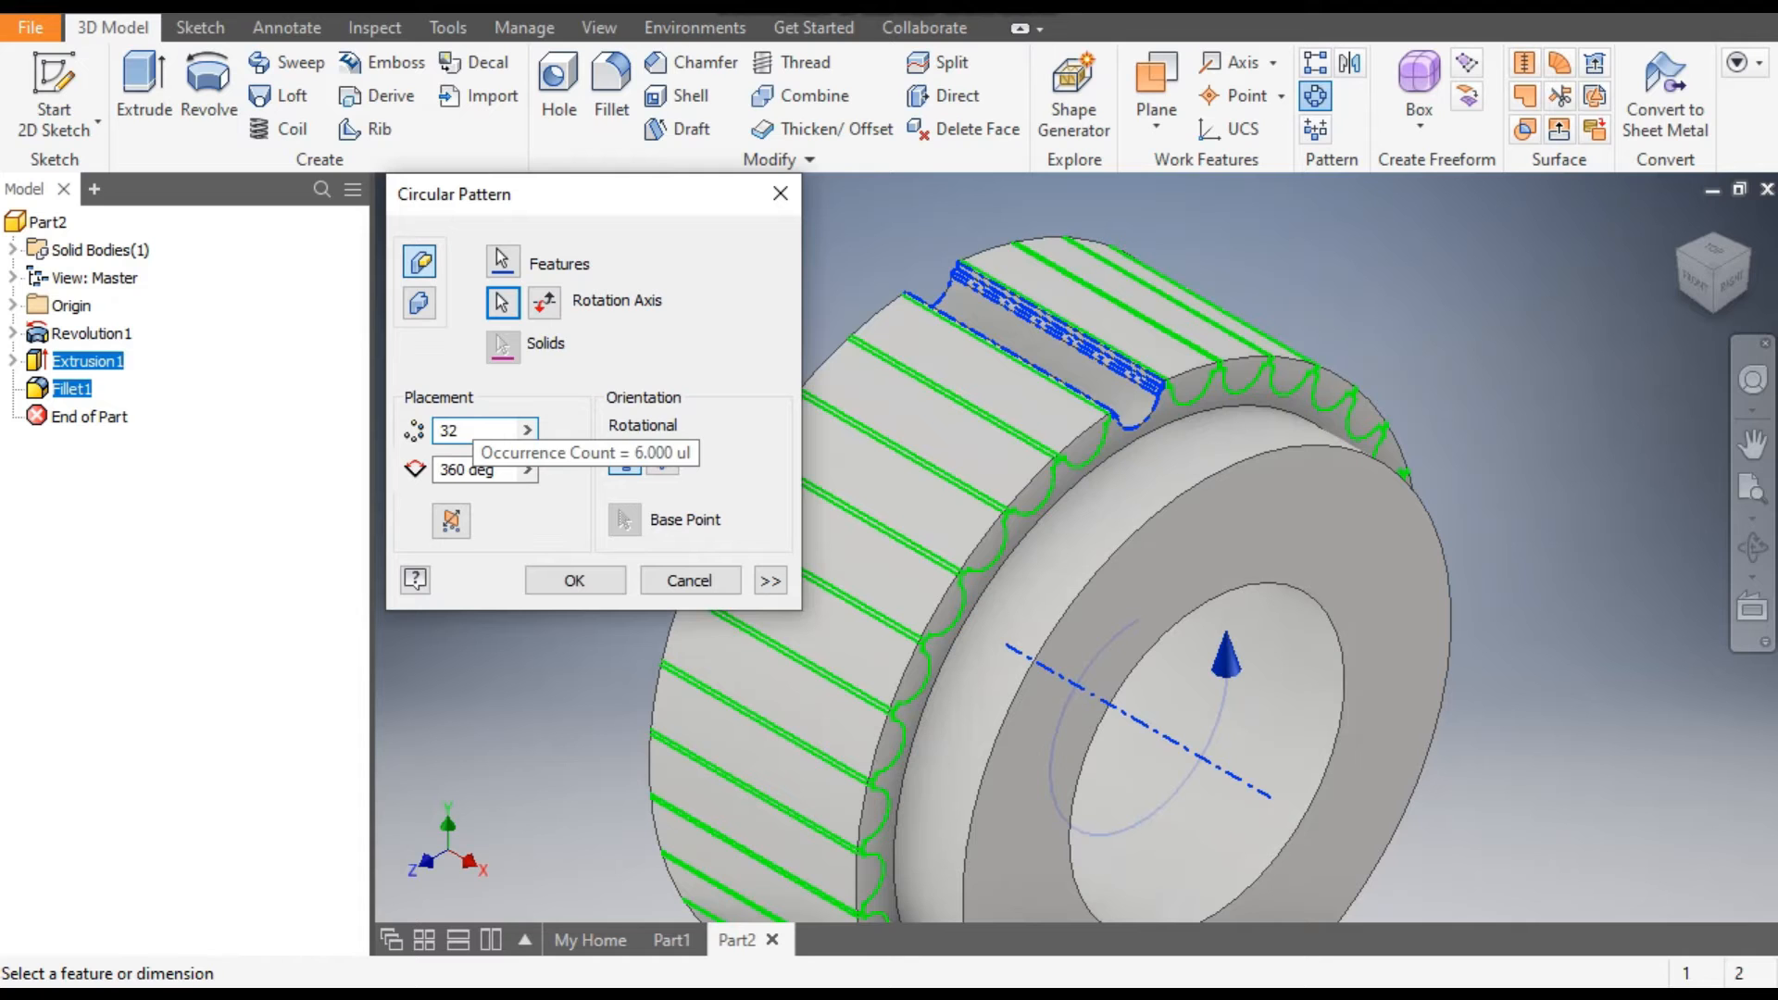
left_click(574, 580)
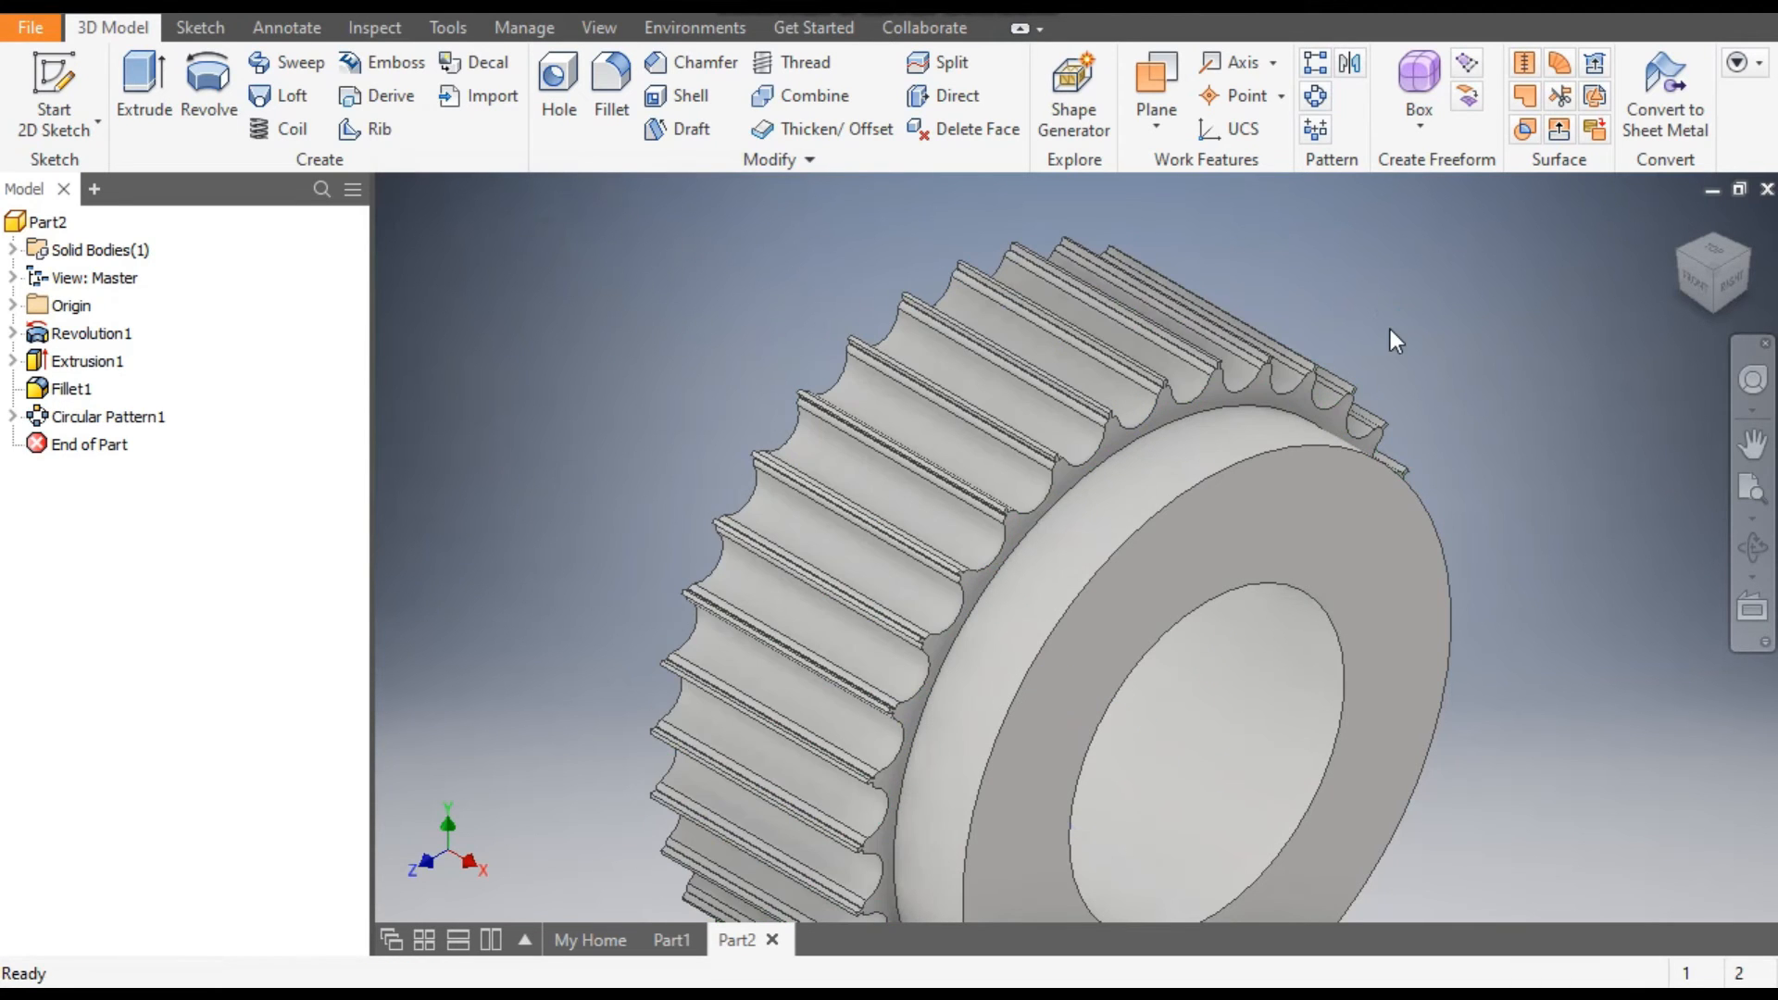
Start a new 2D sketch on the origin's XY plane for the pulley's flange profile.
scroll(1083, 414, "down", 5)
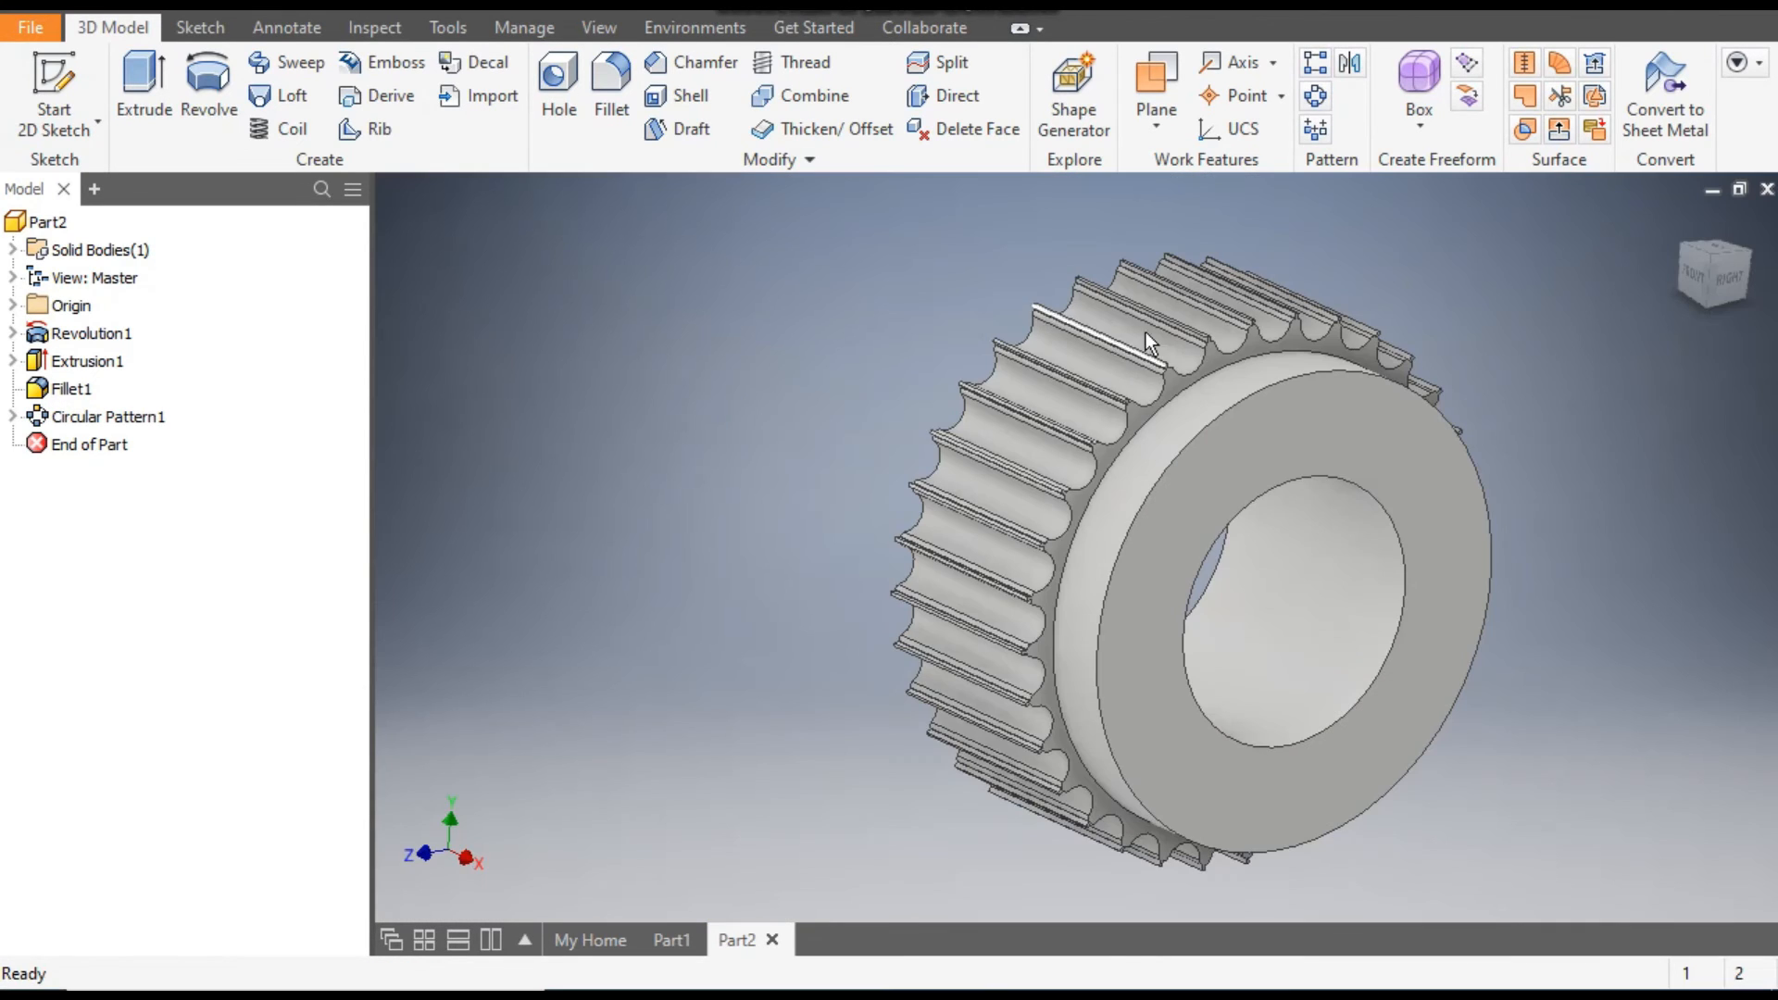
middle_click_drag(1503, 335, 1565, 336)
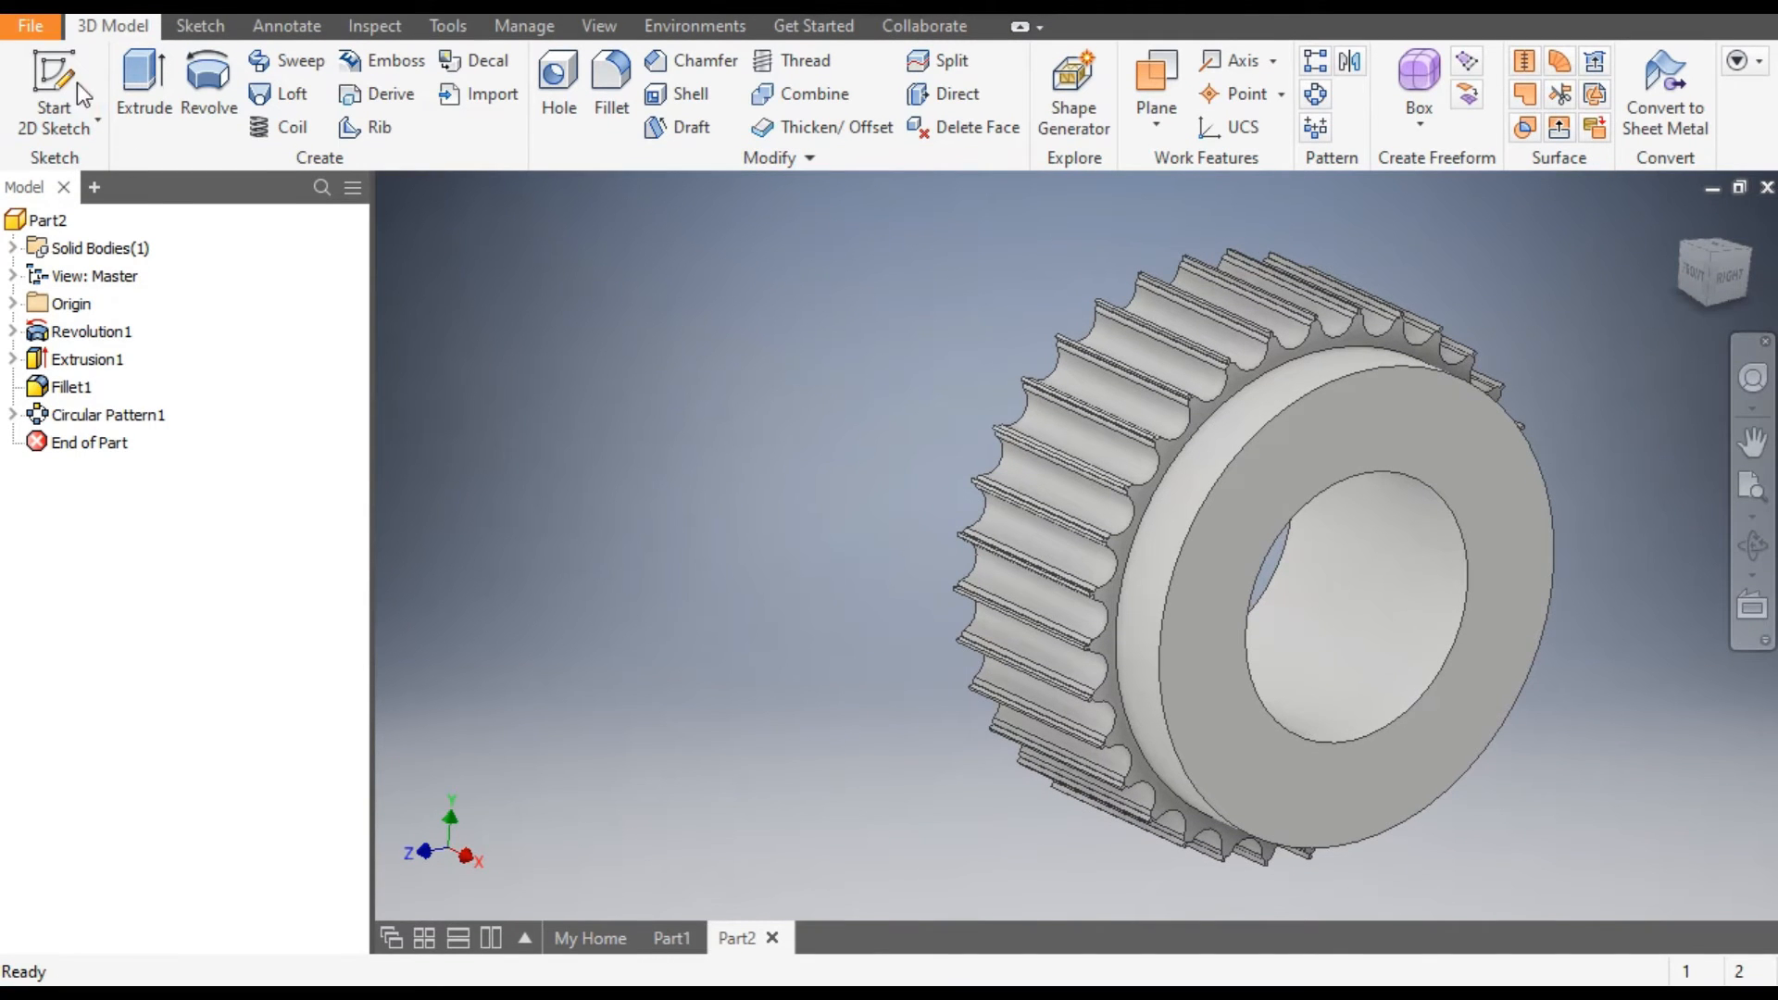
left_click(57, 97)
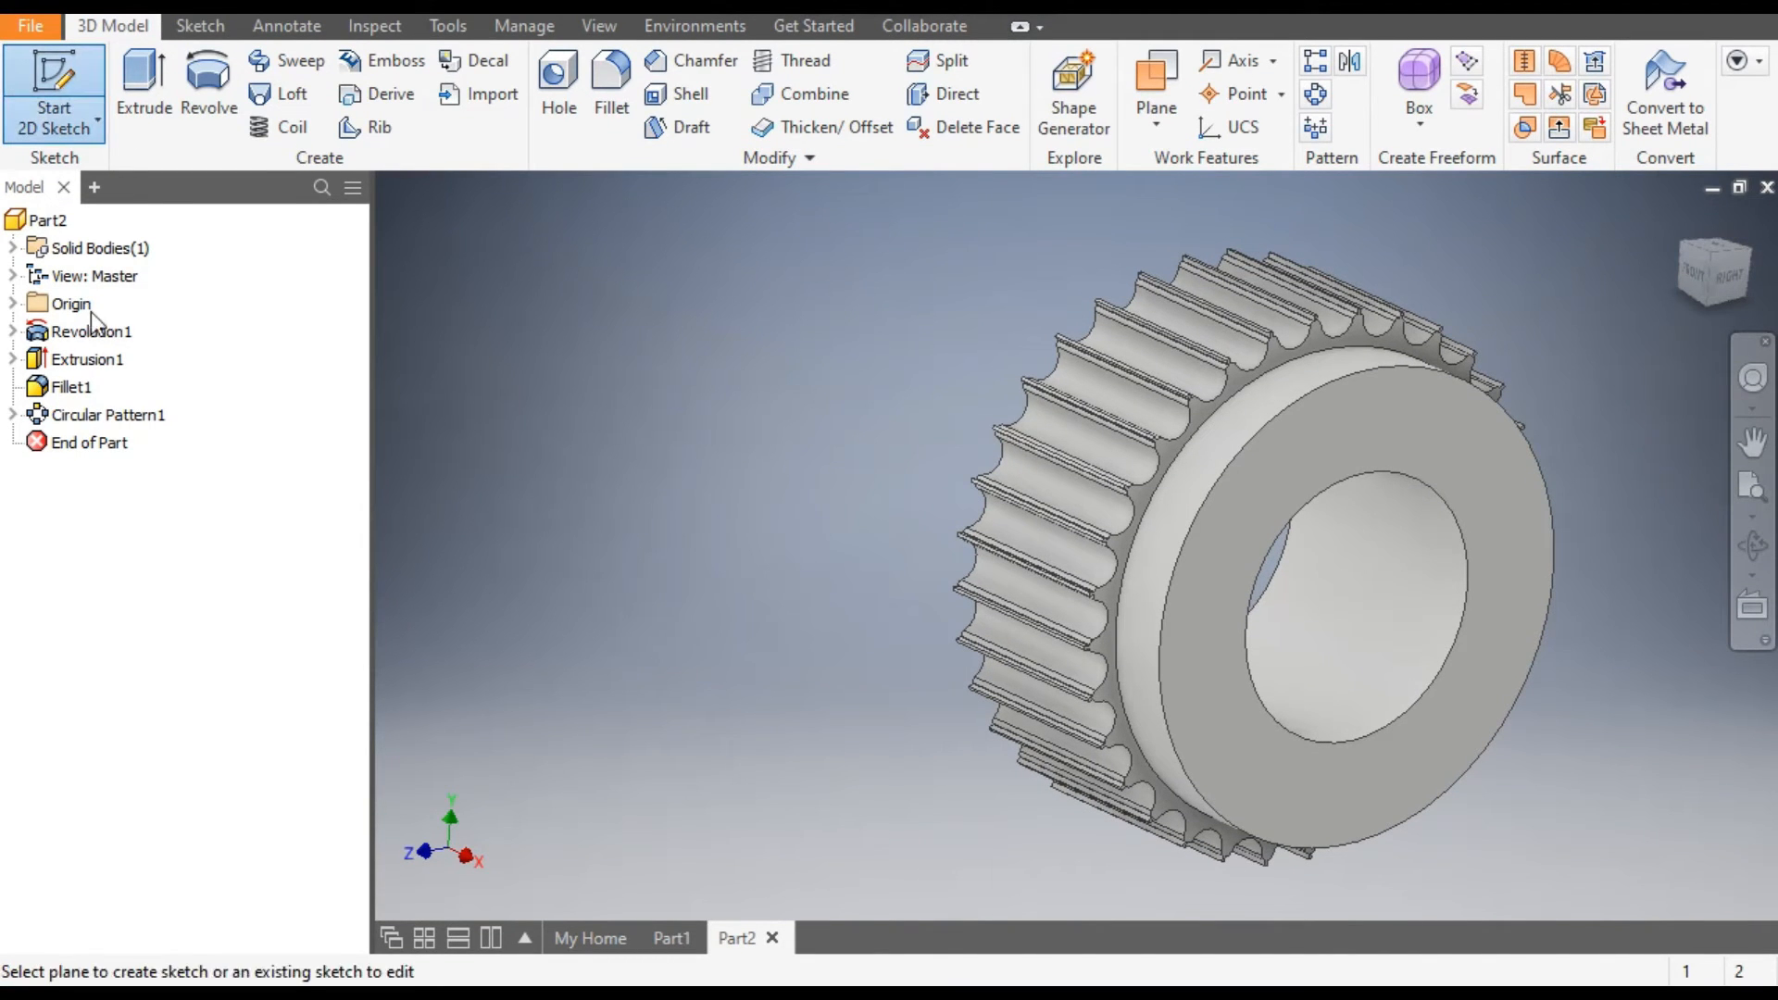
left_click(14, 305)
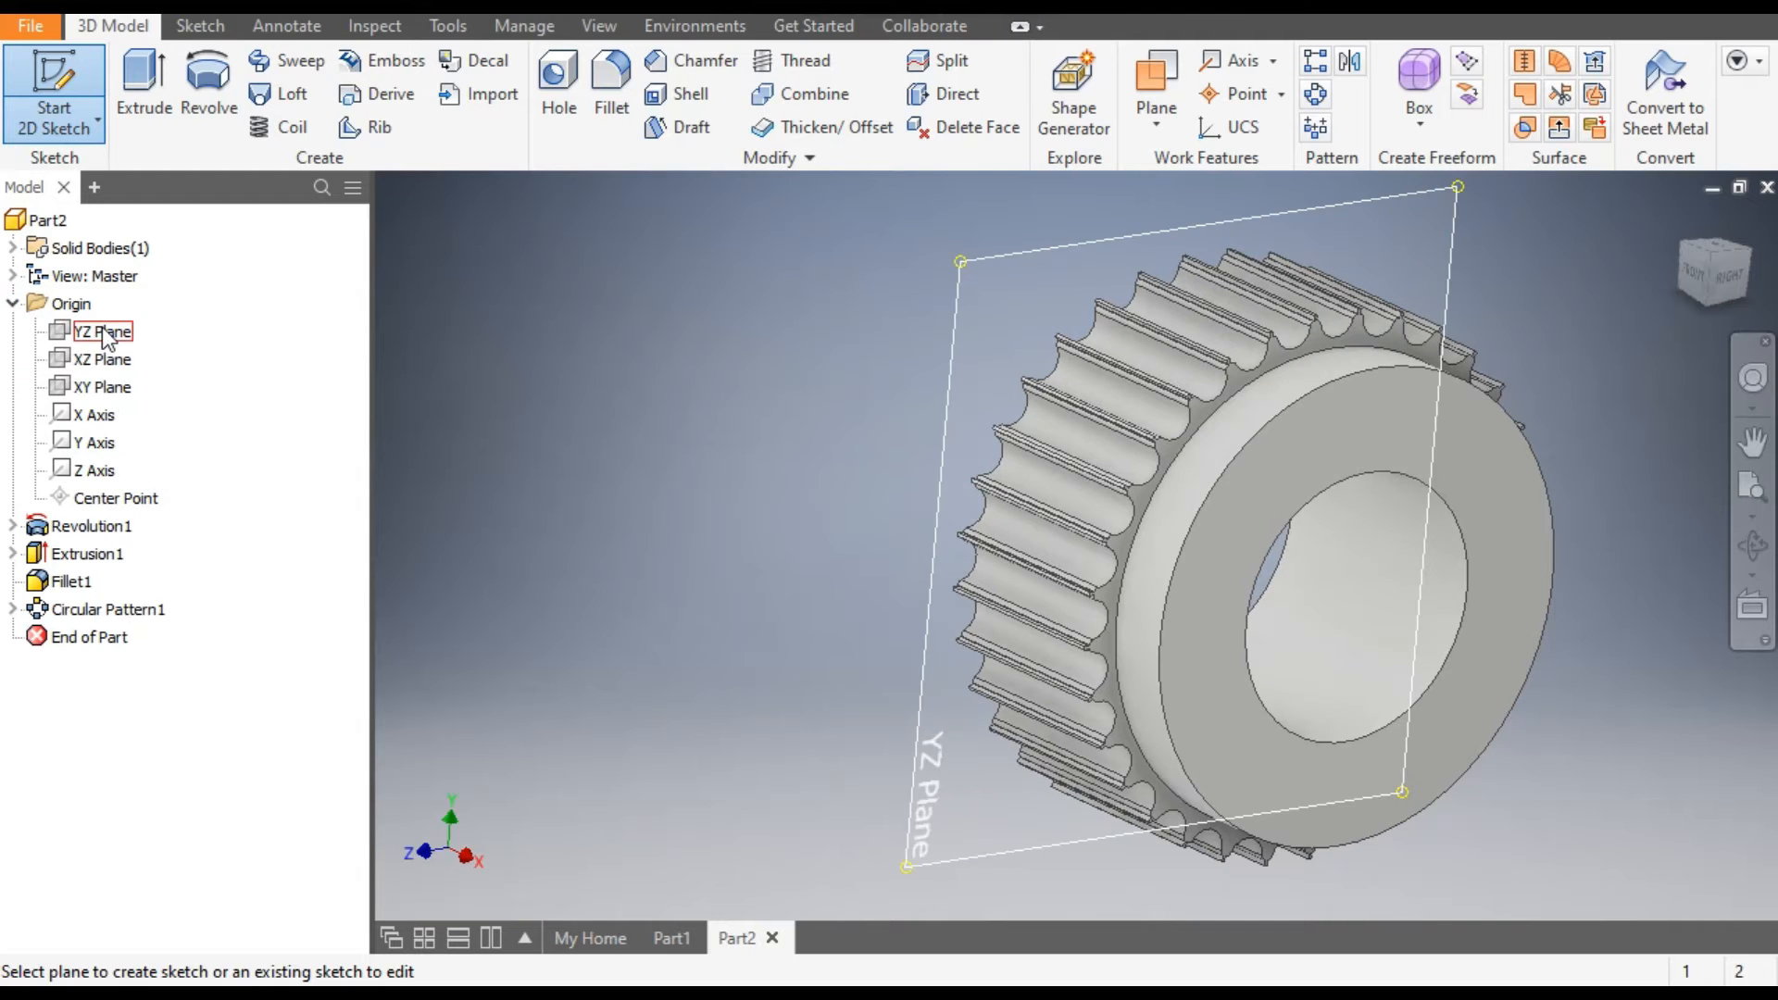
left_click(100, 389)
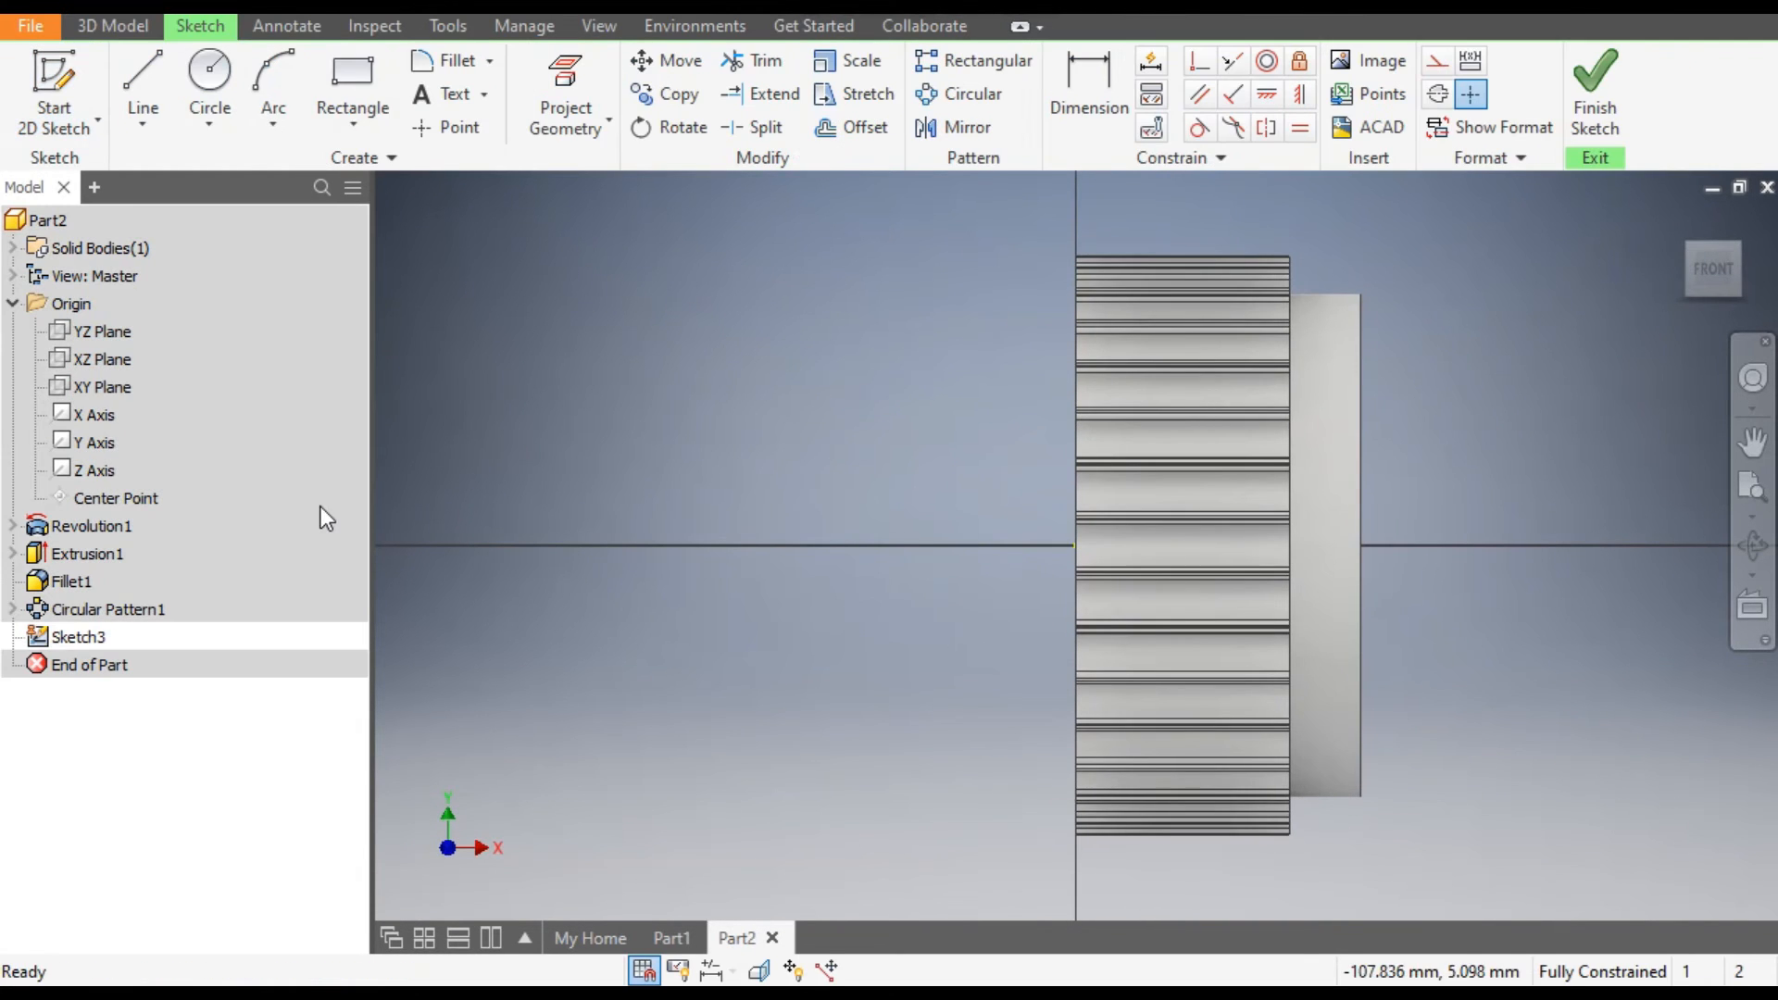
Sketch a closed six-line flange profile on the pulley's left face: a vertical strip about 6 mm wide with a tip slanting outward above the teeth.
left_click(152, 70)
scroll(1143, 268, "up", 3)
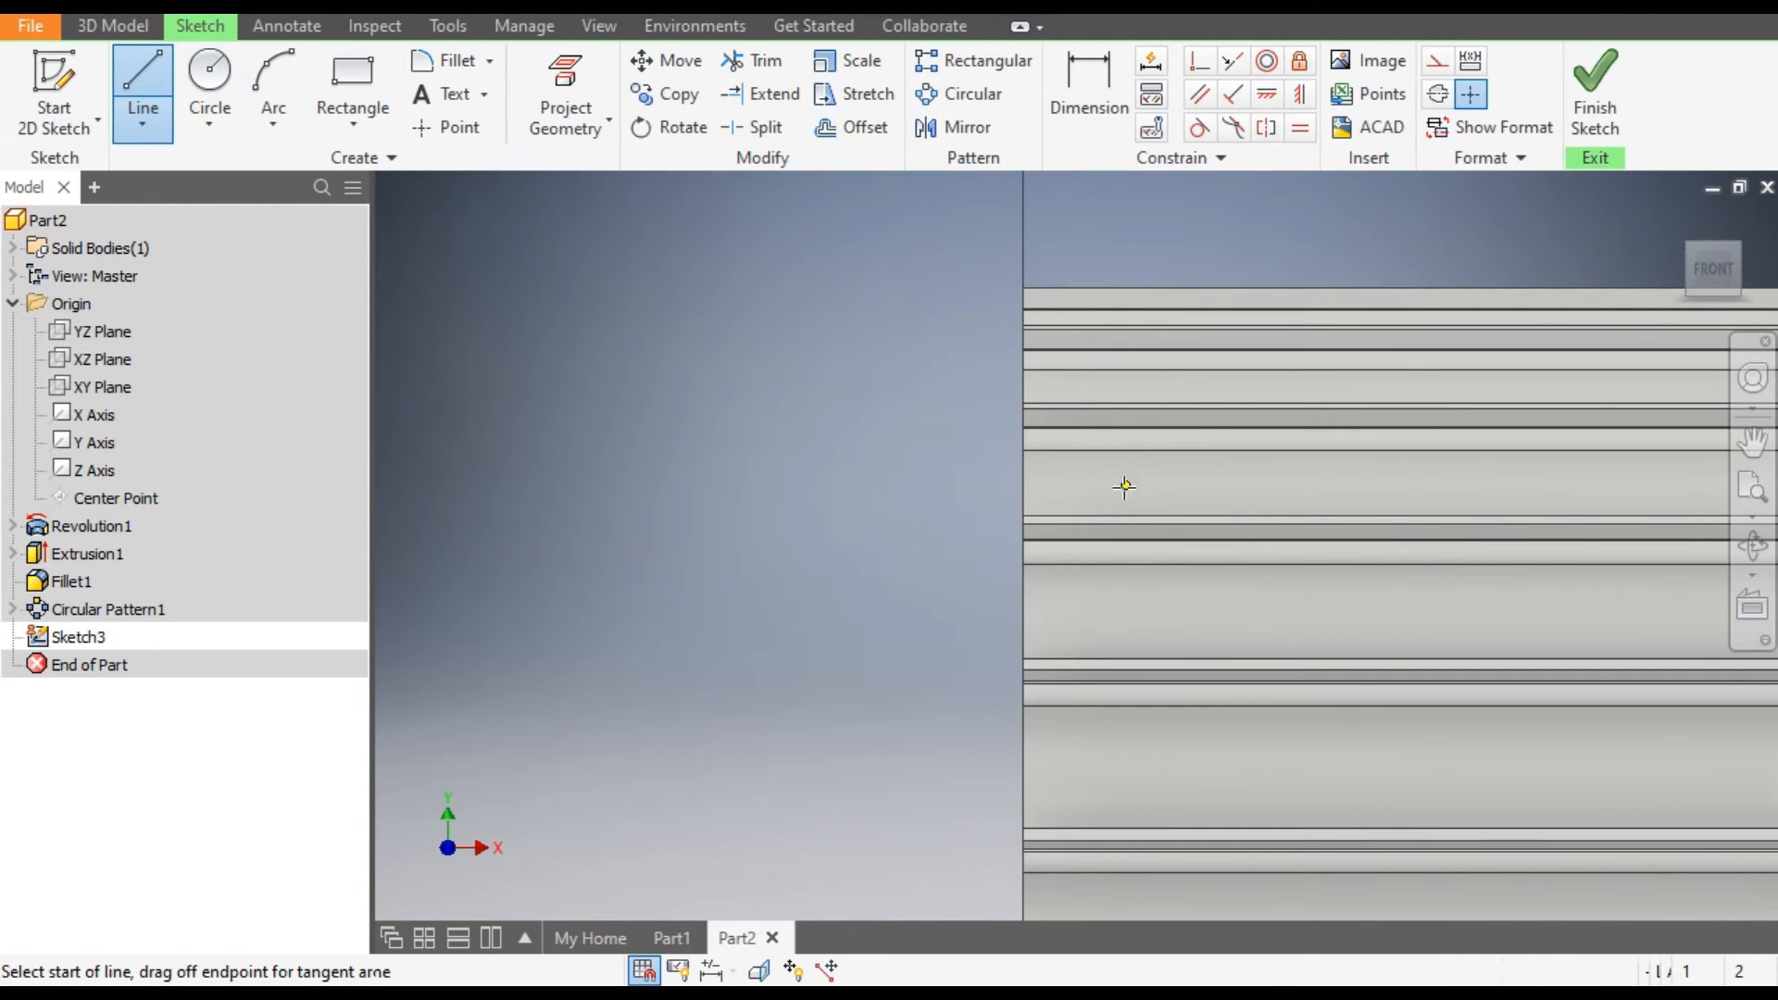
left_click(1125, 485)
left_click(1022, 485)
scroll(1025, 488, "down", 2)
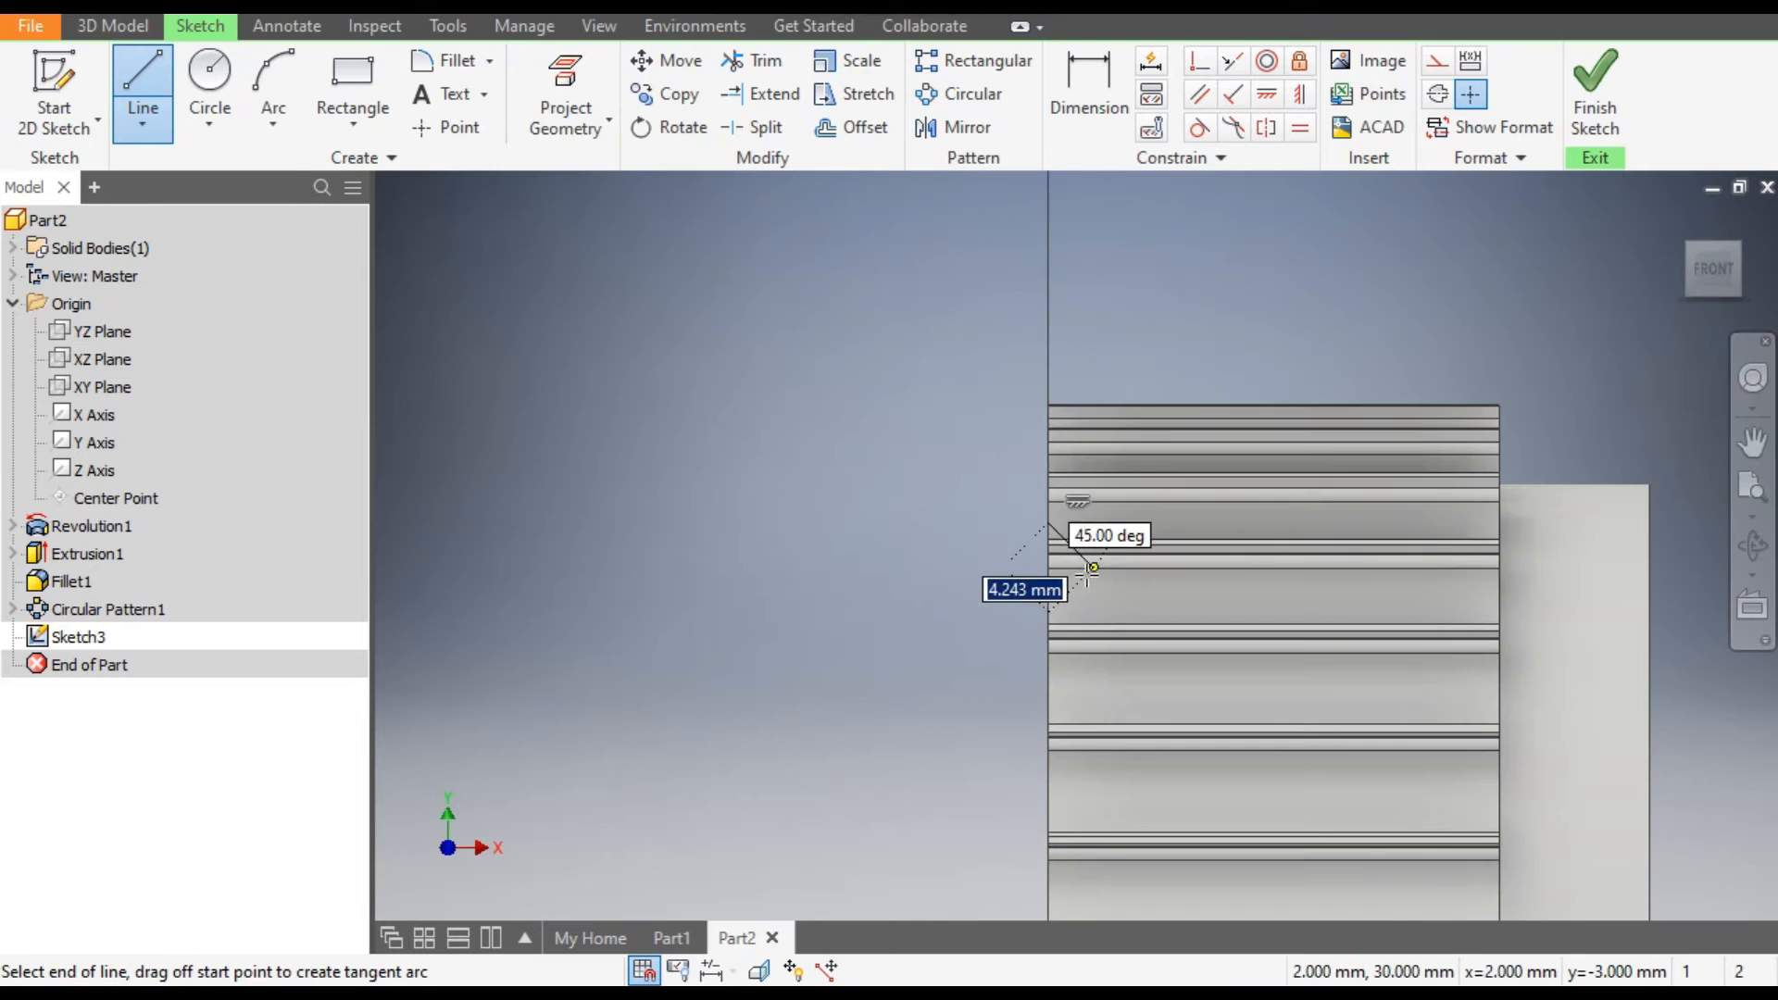
left_click(1051, 312)
scroll(1159, 502, "down", 3)
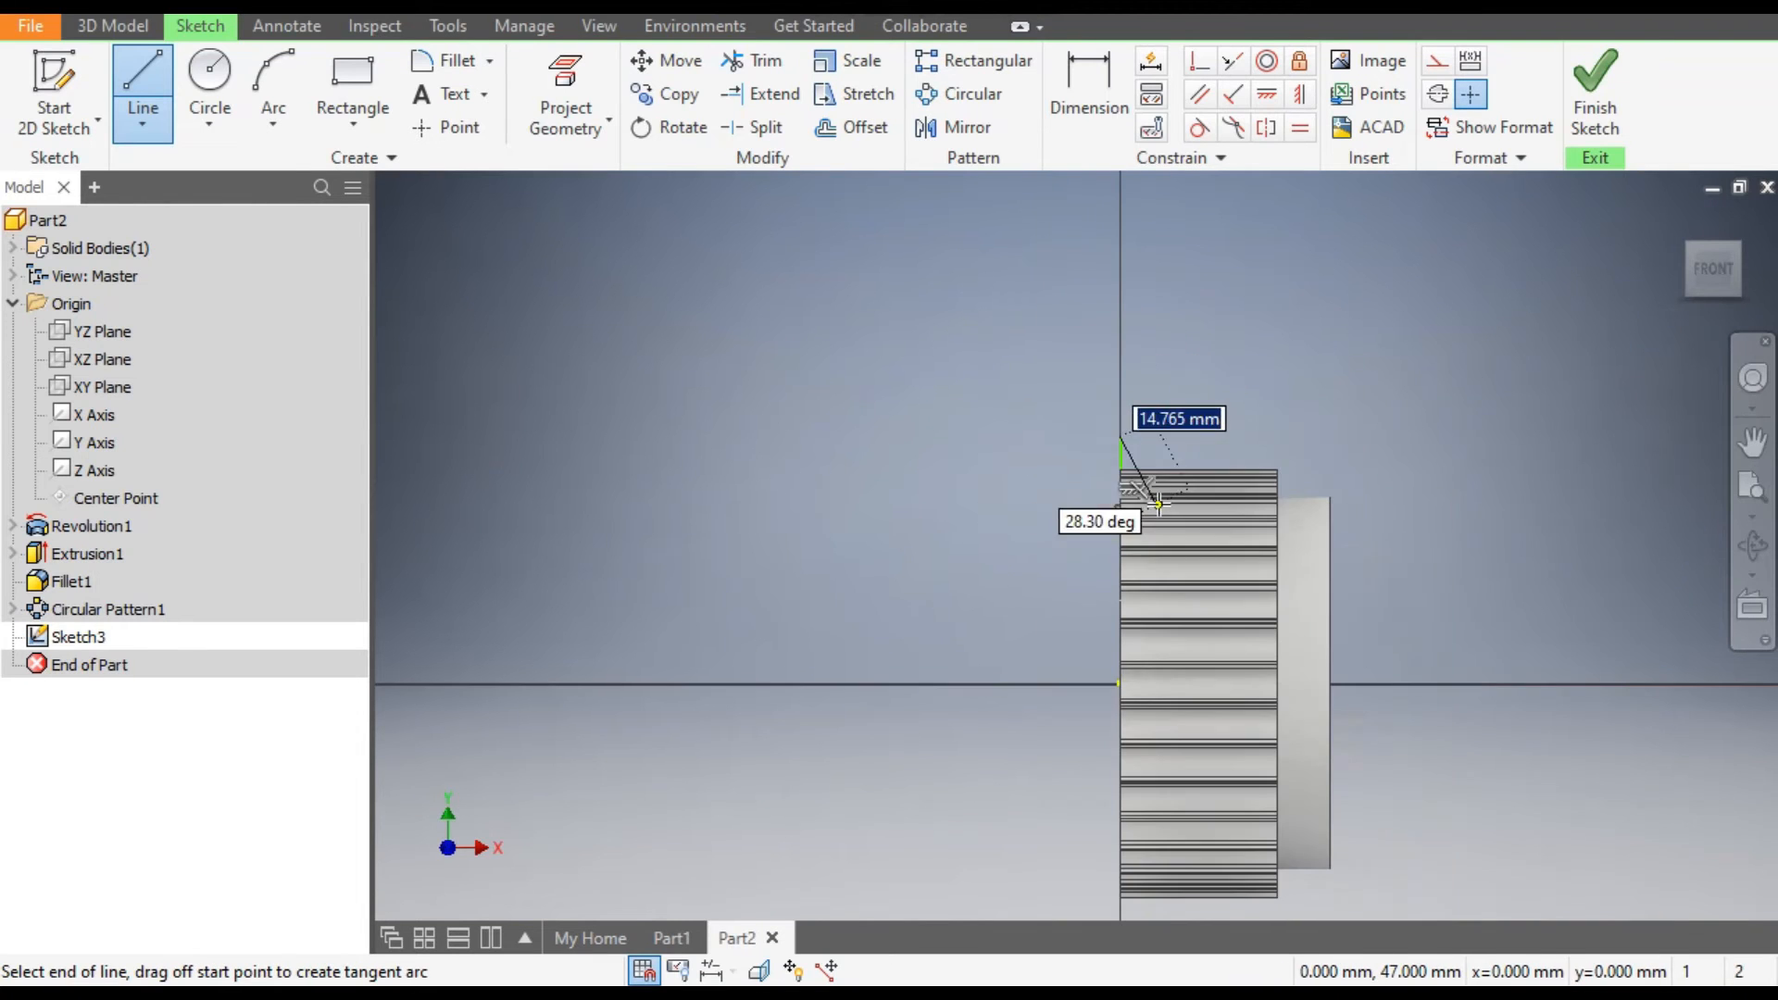
left_click(1062, 373)
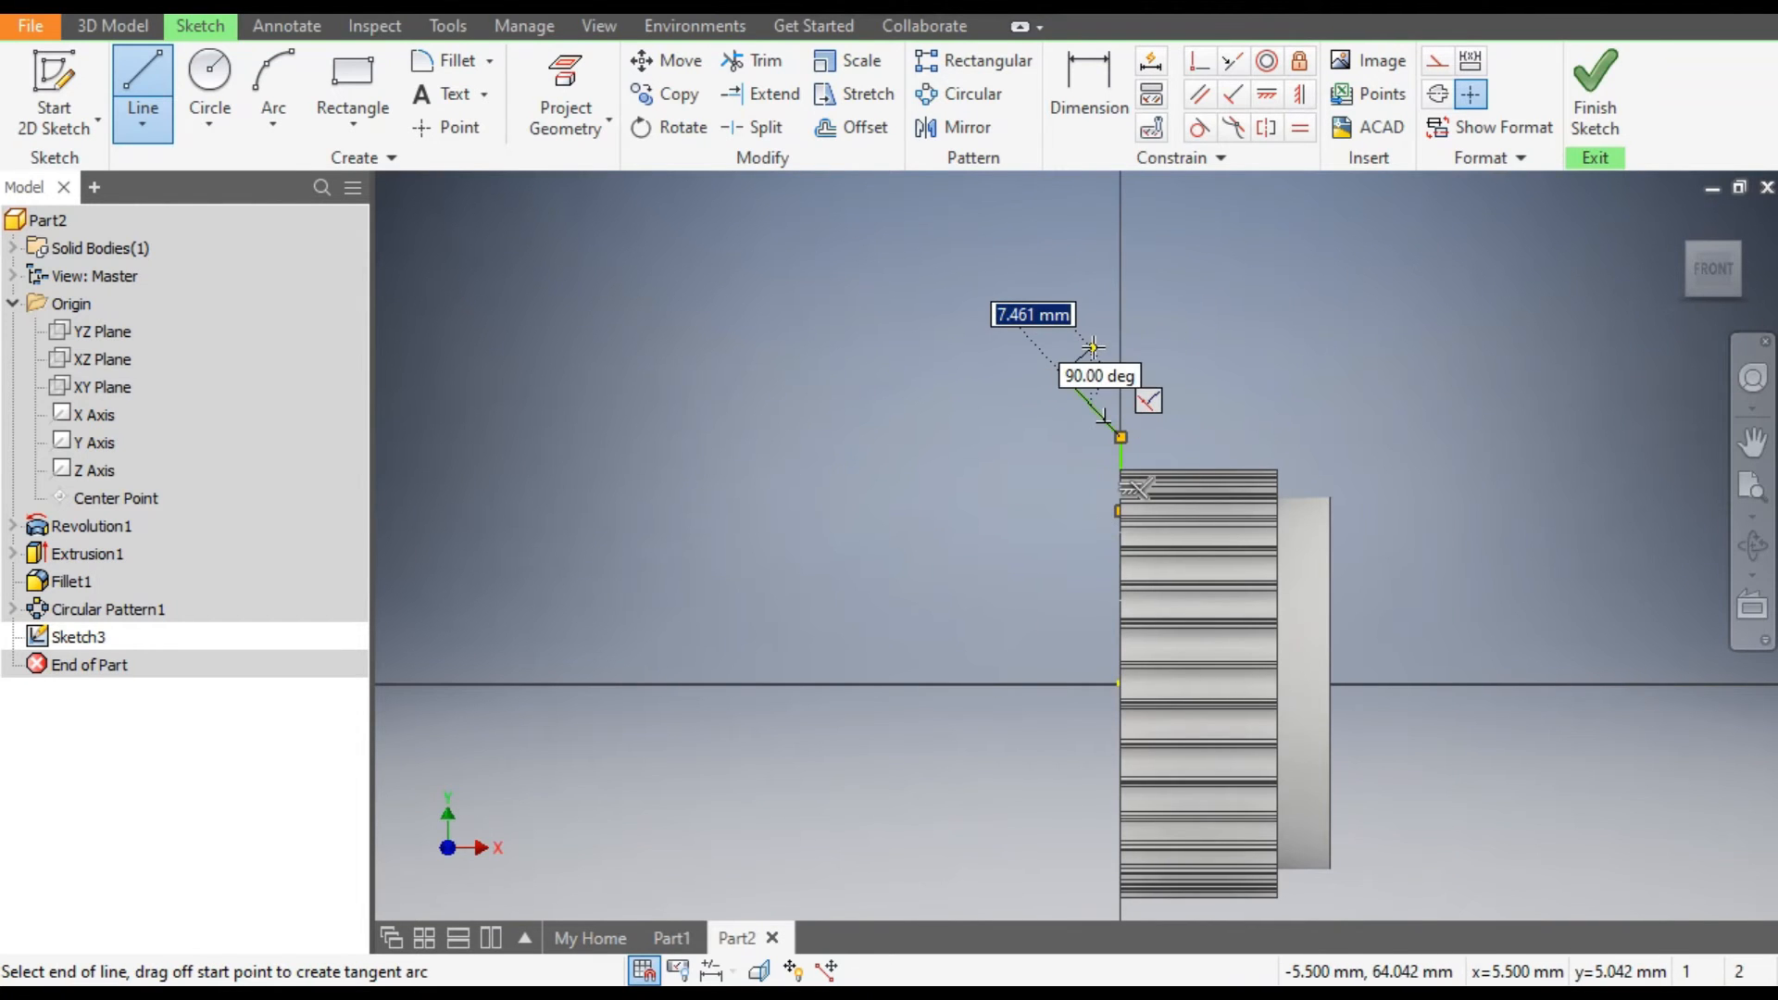
scroll(1096, 358, "up", 2)
left_click(1088, 342)
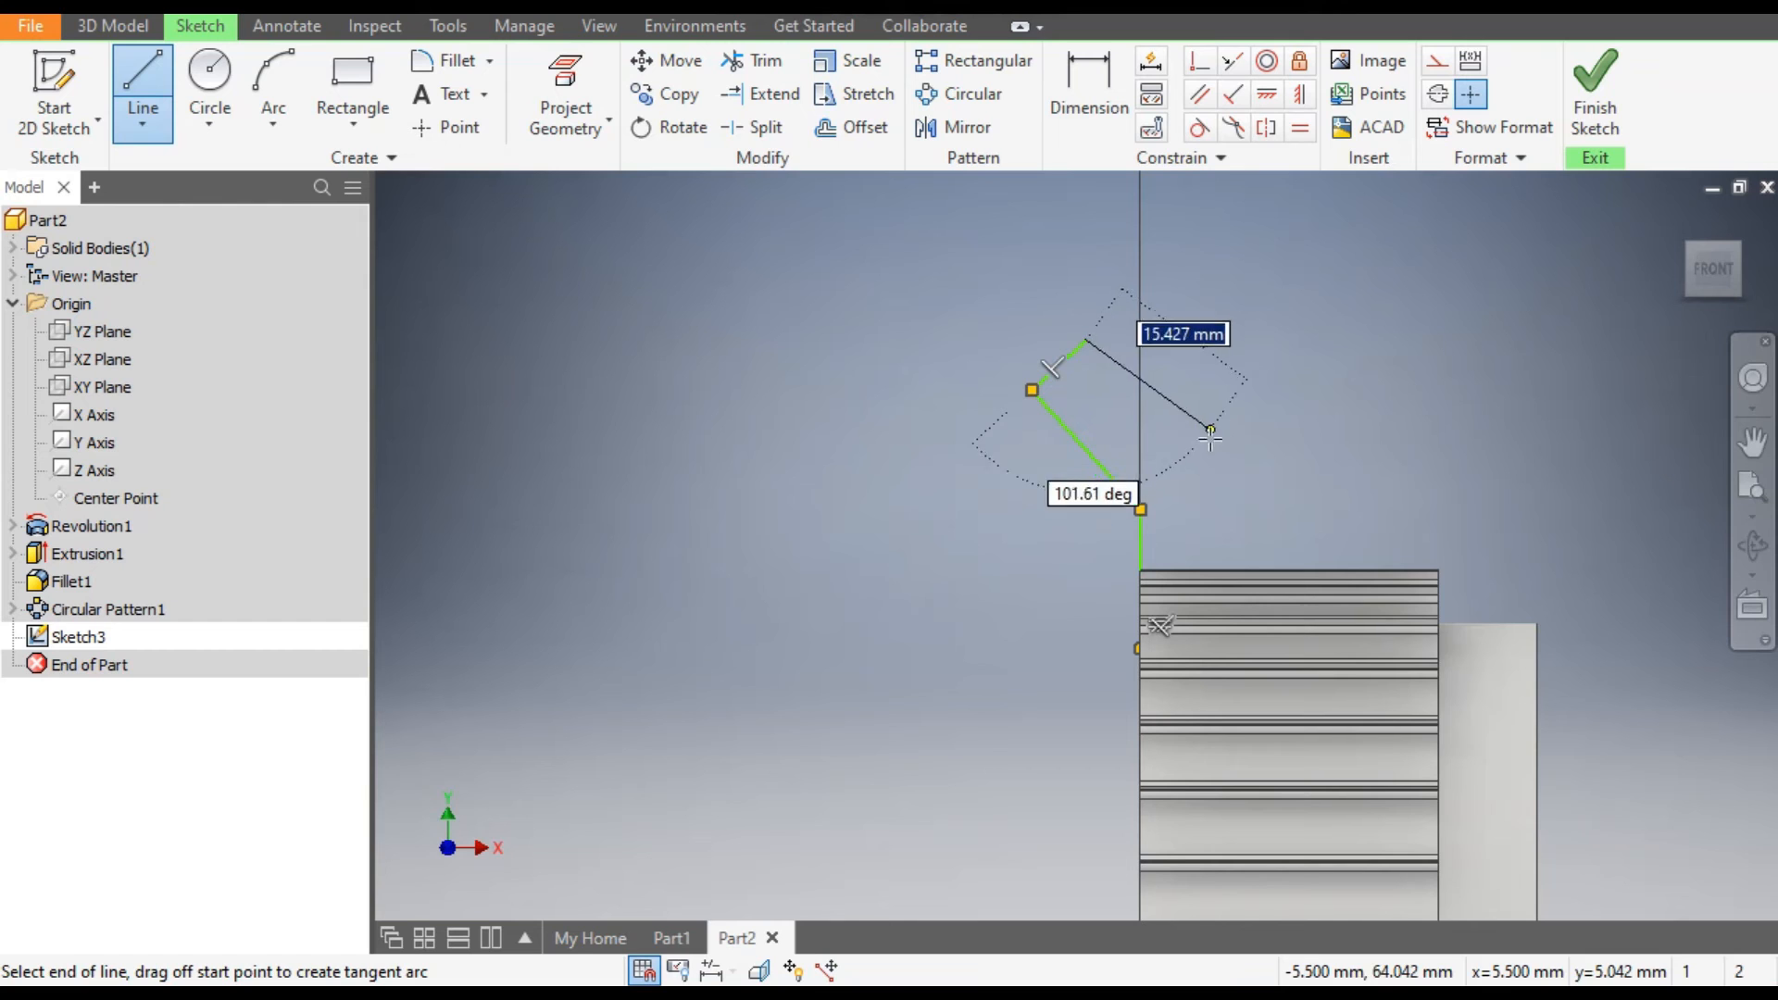
left_click(1195, 476)
scroll(1221, 524, "up", 3)
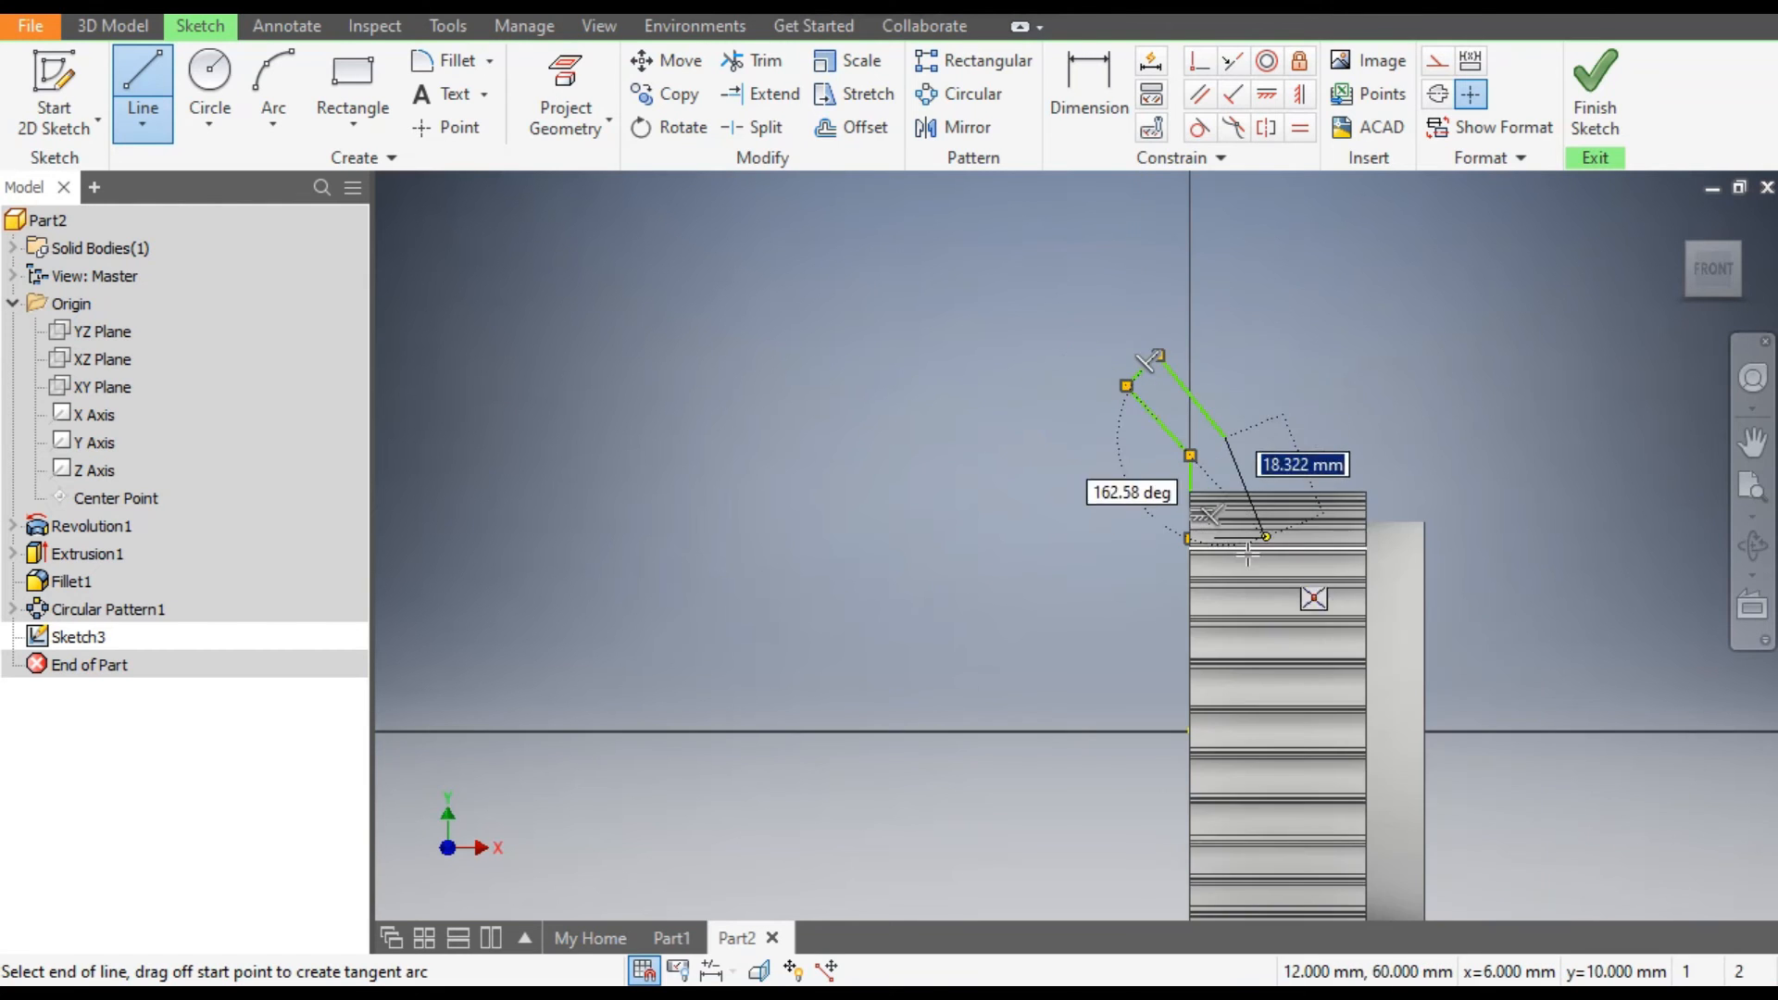
left_click(1234, 523)
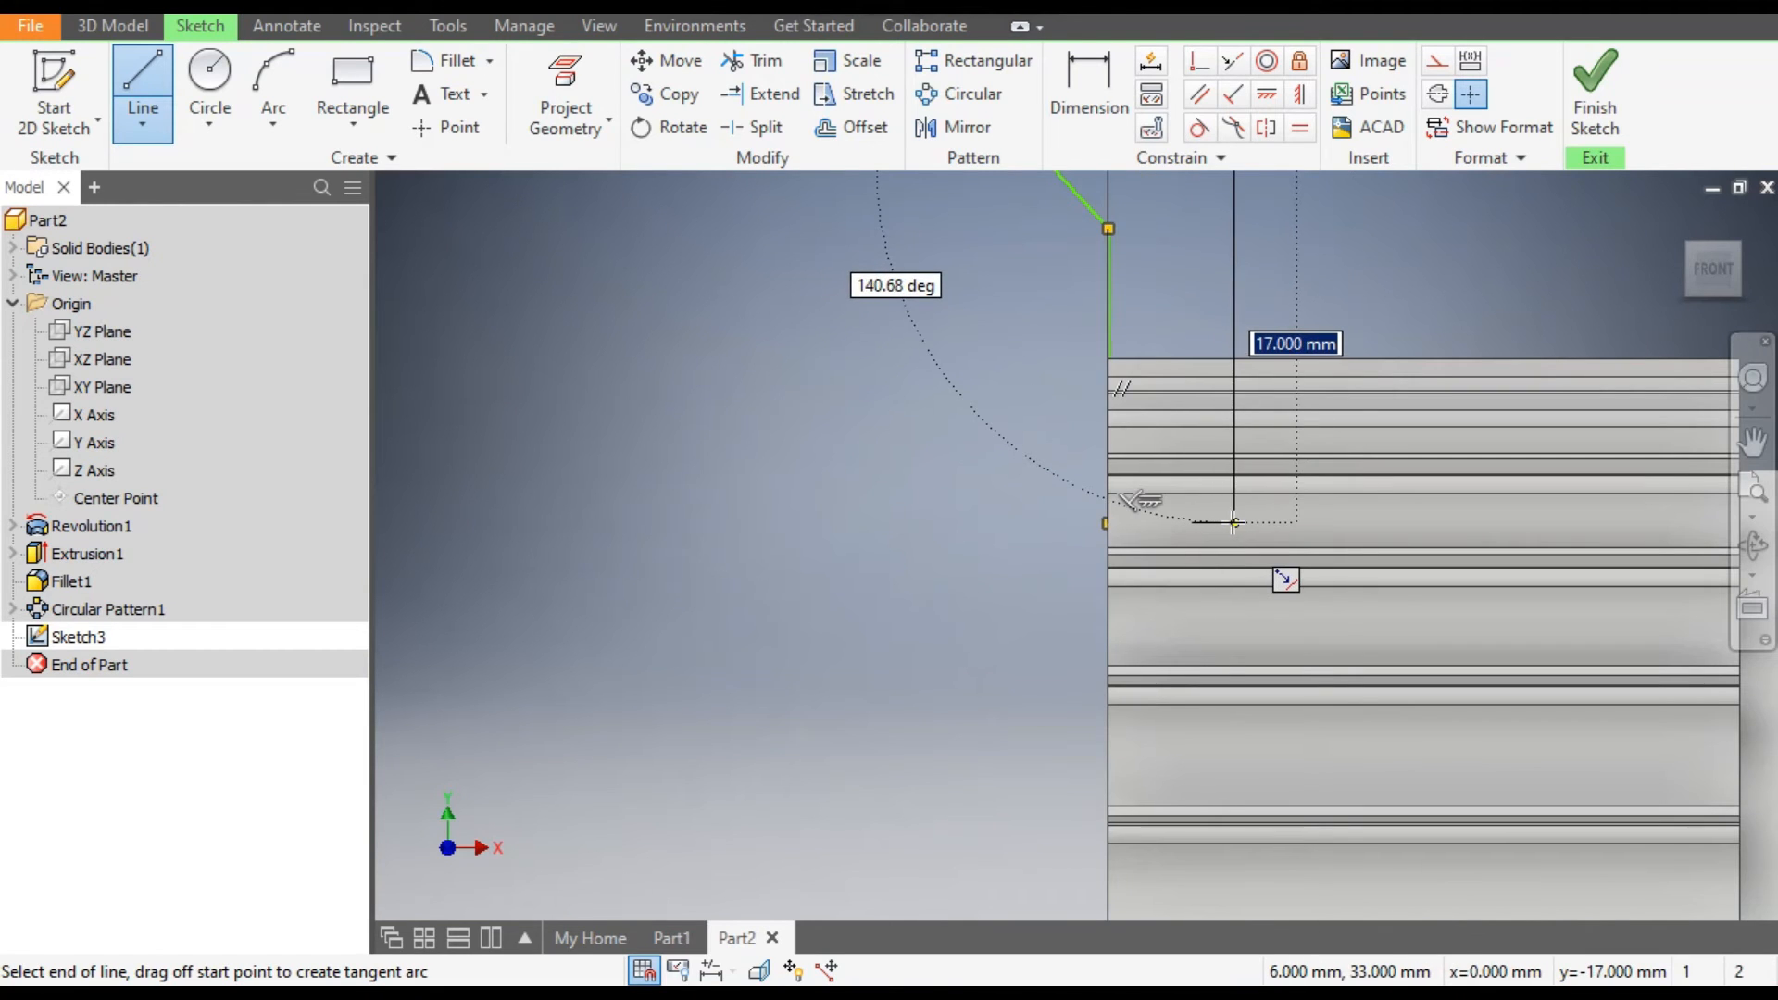
left_click(1108, 523)
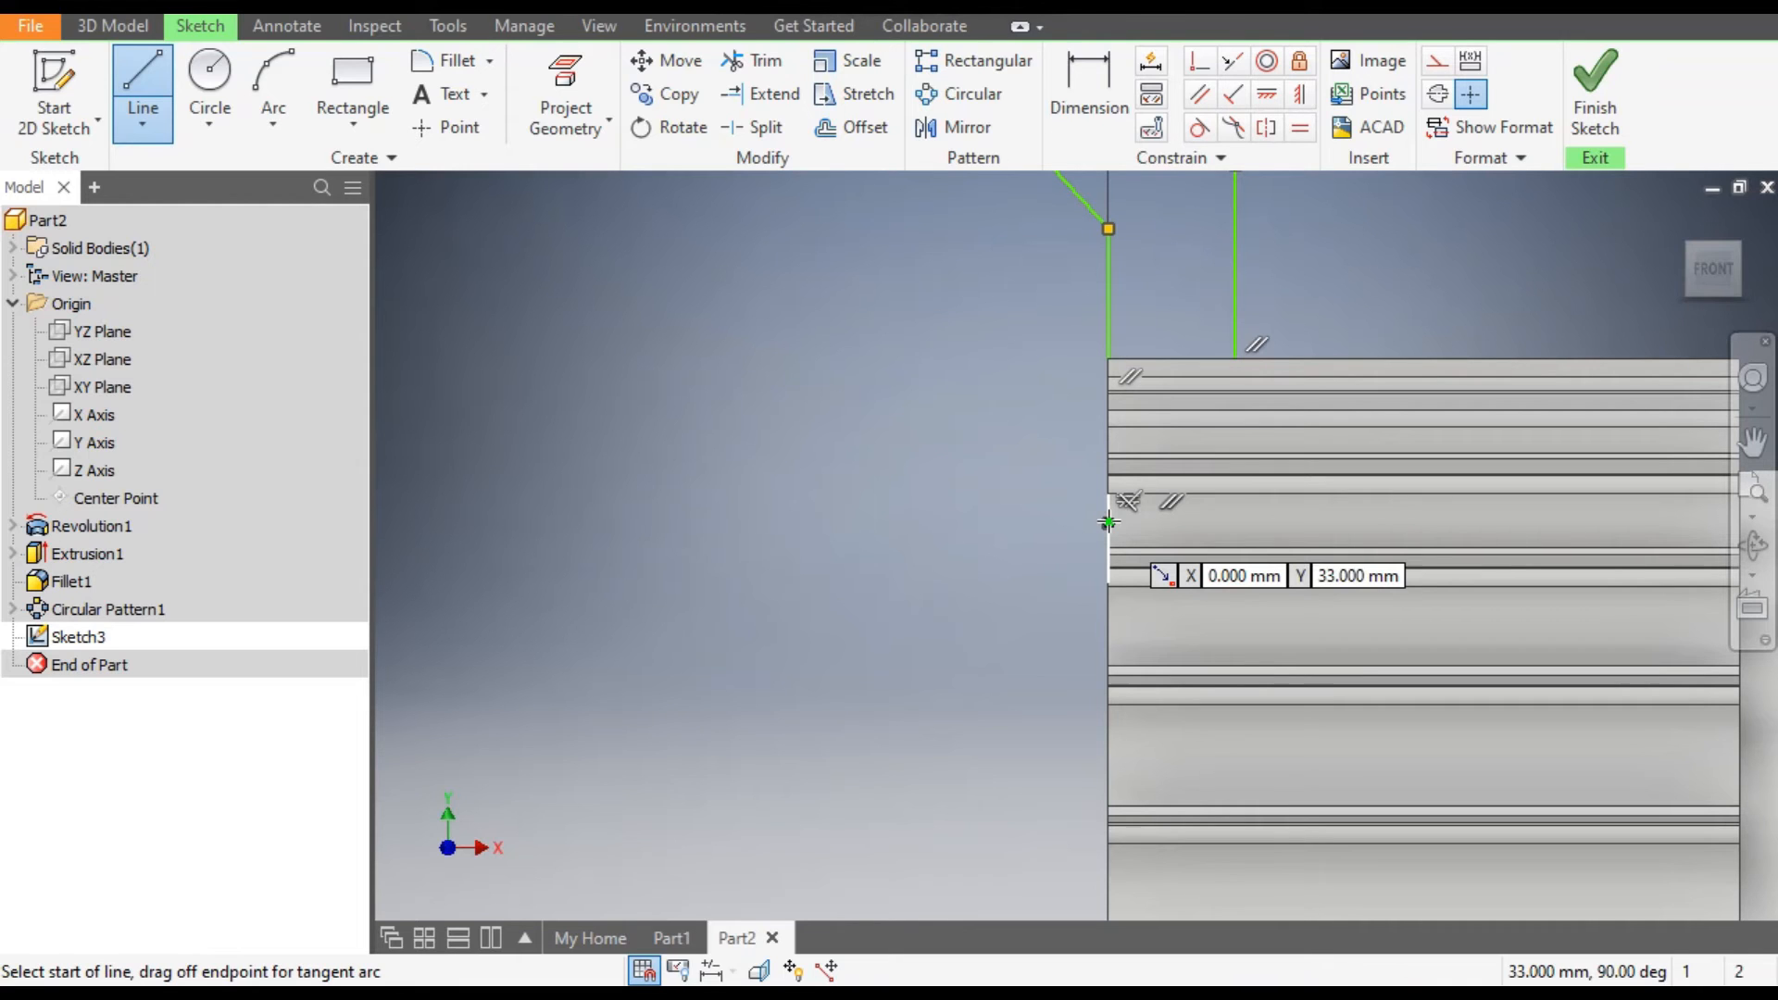
key("Escape")
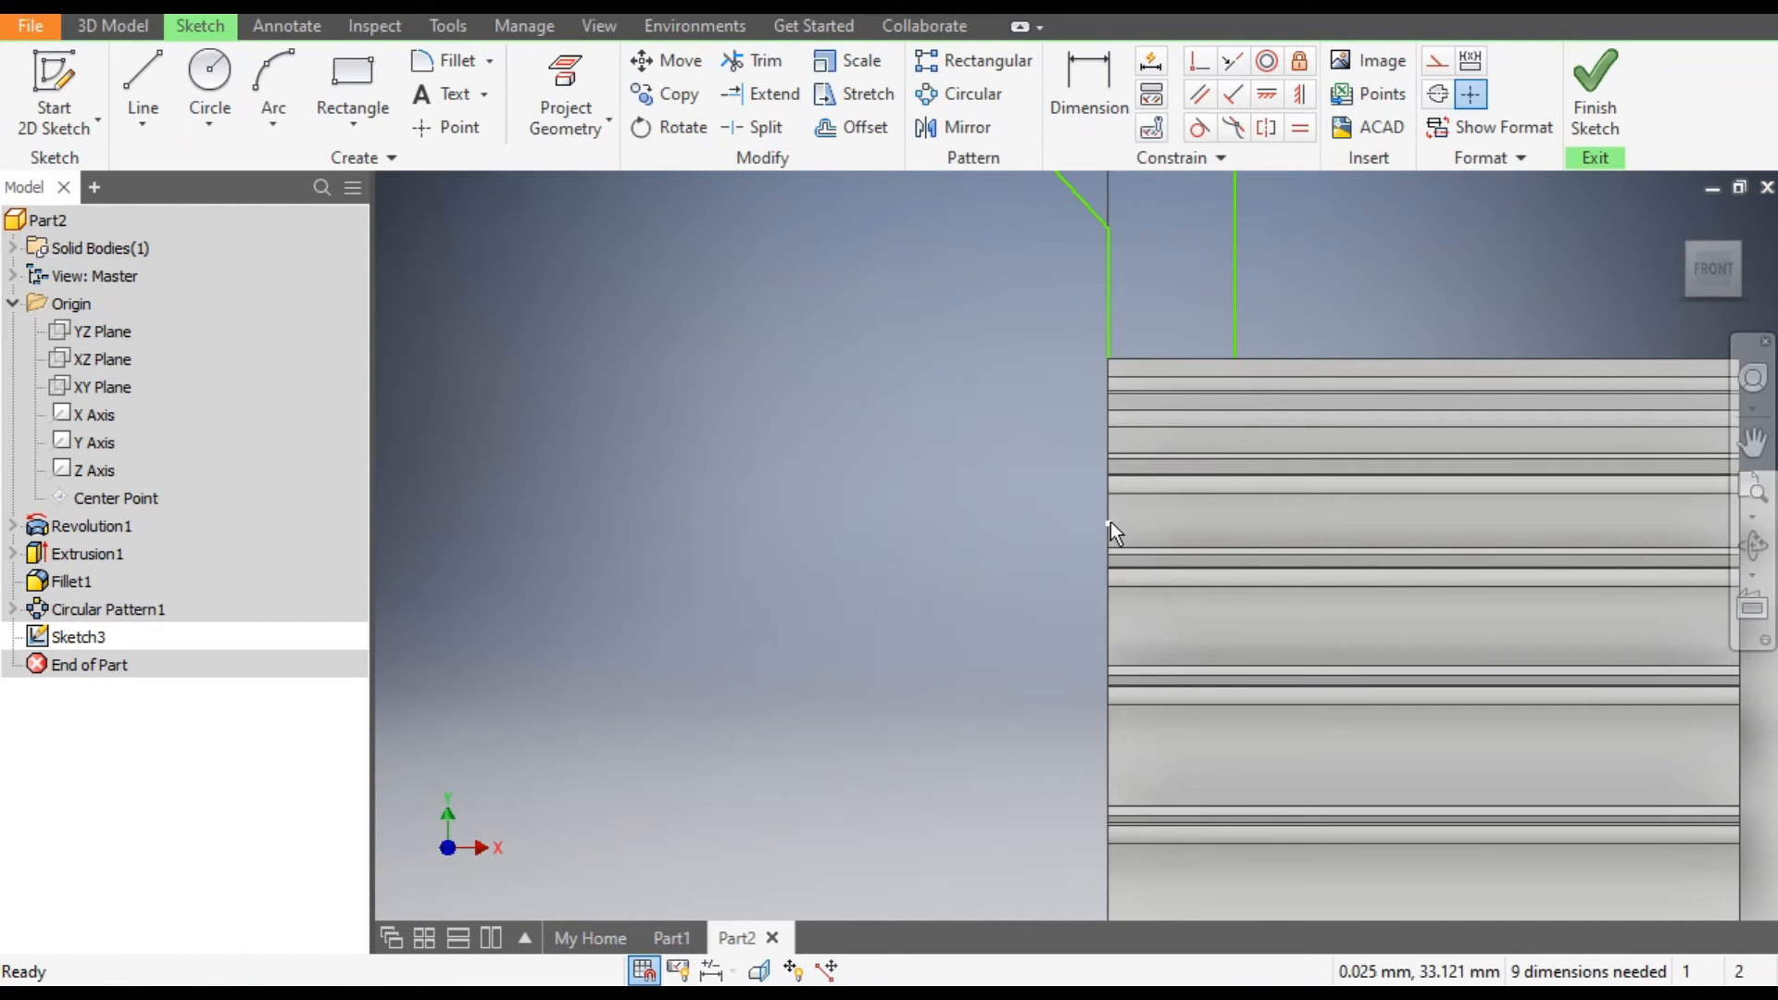
Display the model in the Wireframe visual style.
left_click(602, 24)
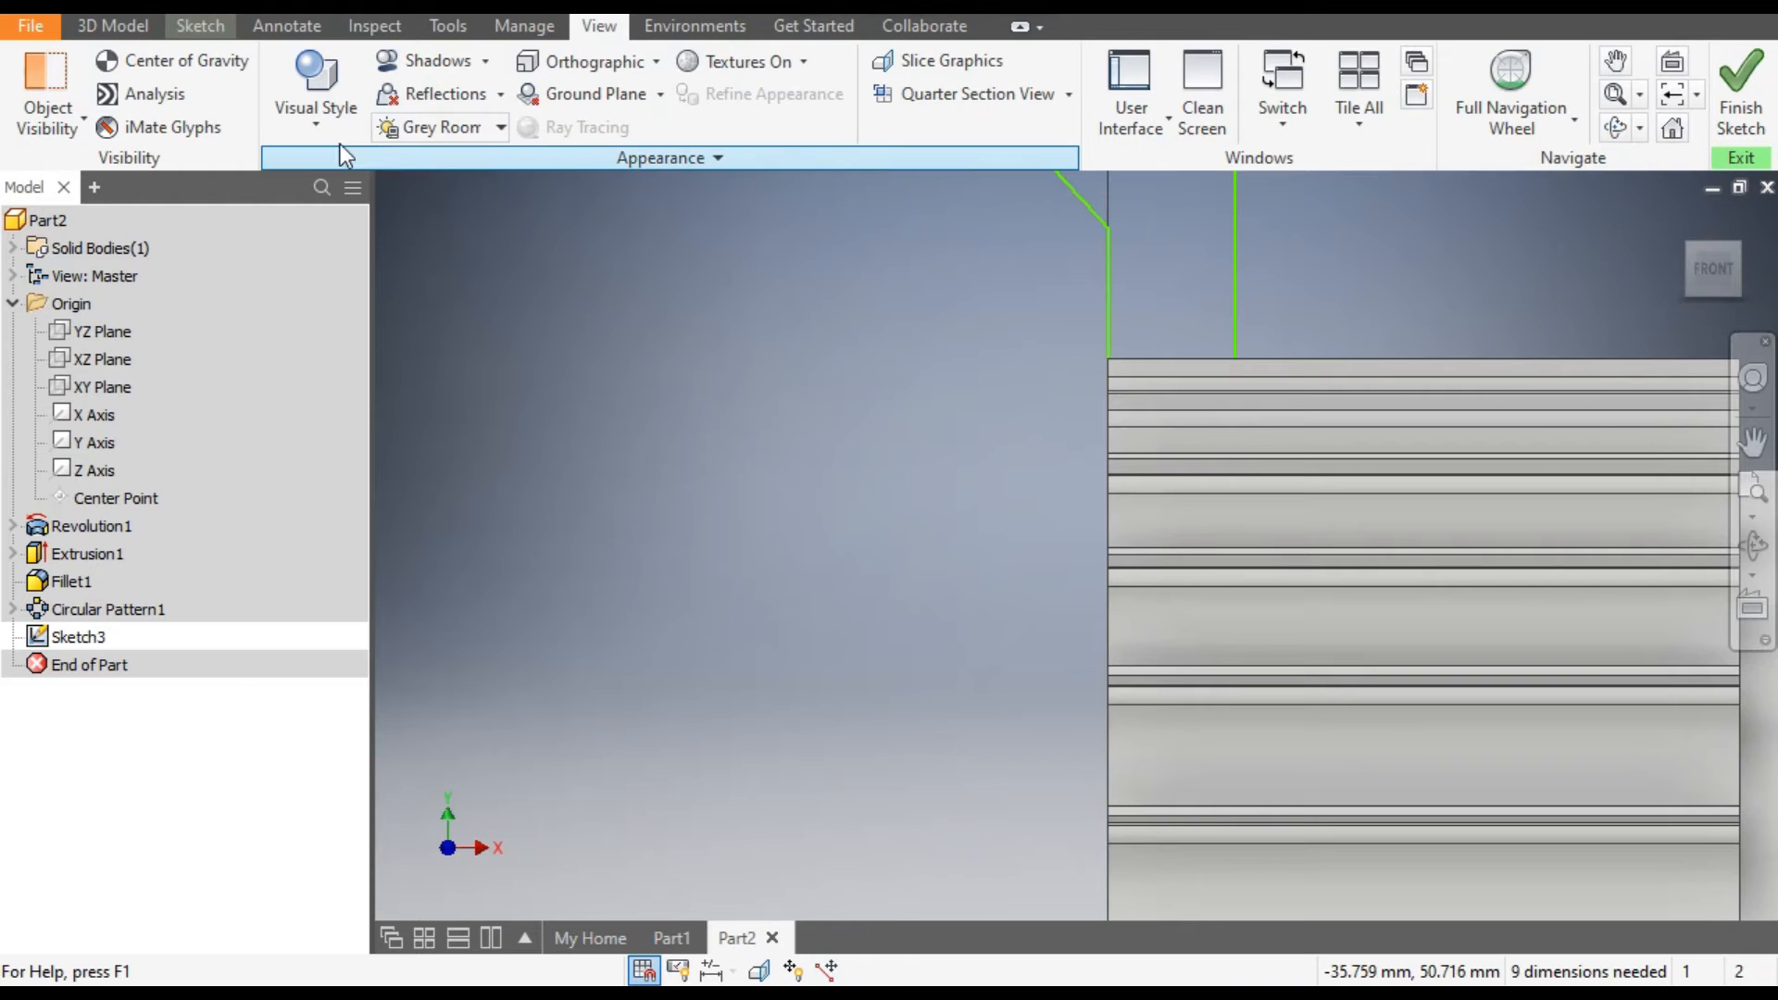
left_click(318, 125)
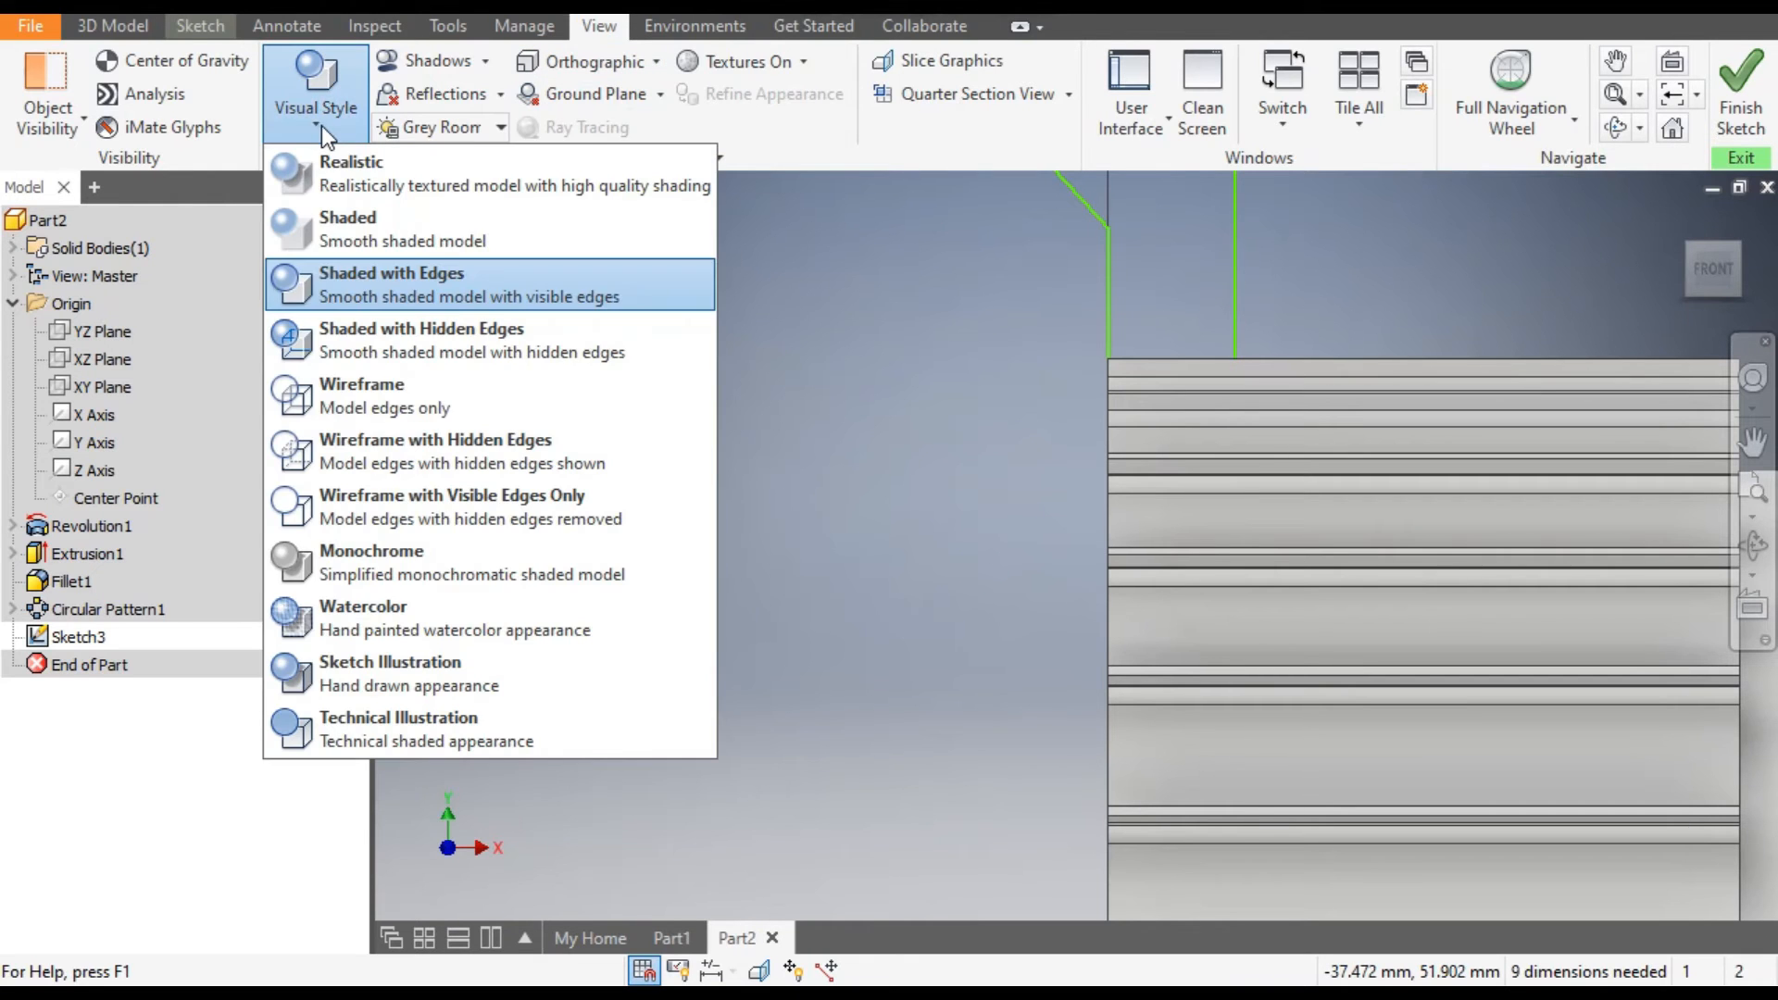
left_click(430, 403)
scroll(931, 556, "up", 3)
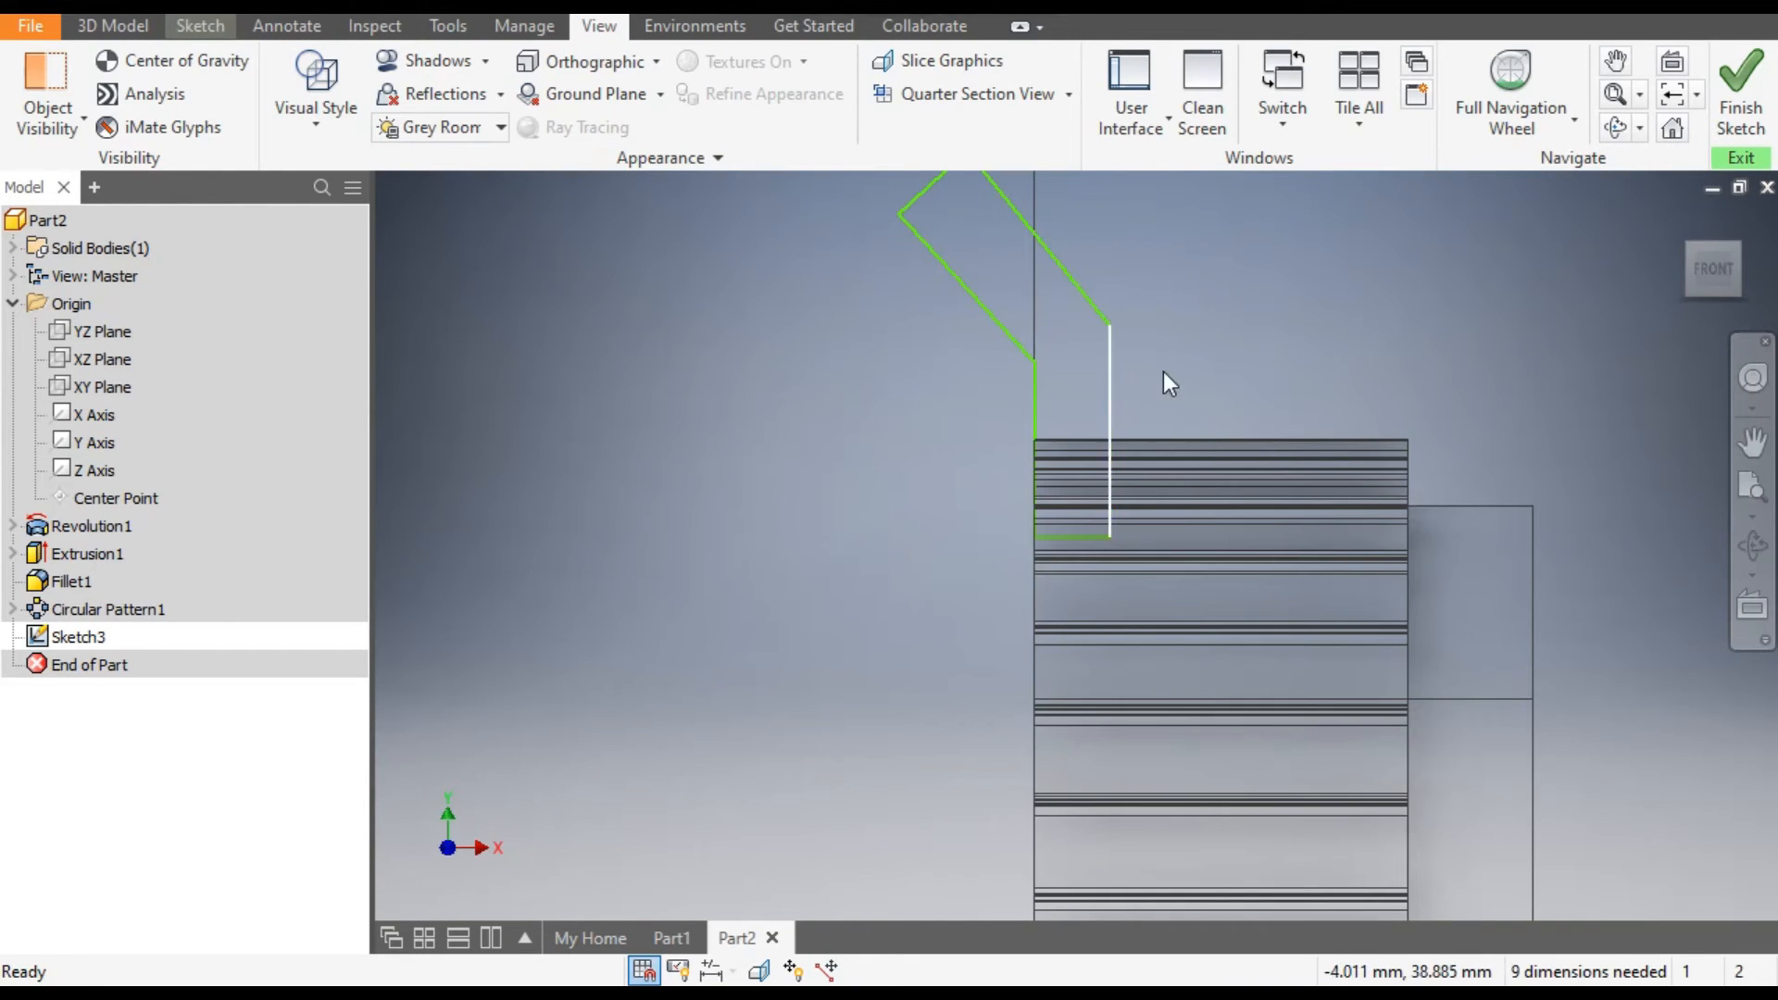
scroll(1254, 410, "up", 3)
scroll(1159, 281, "down", 4)
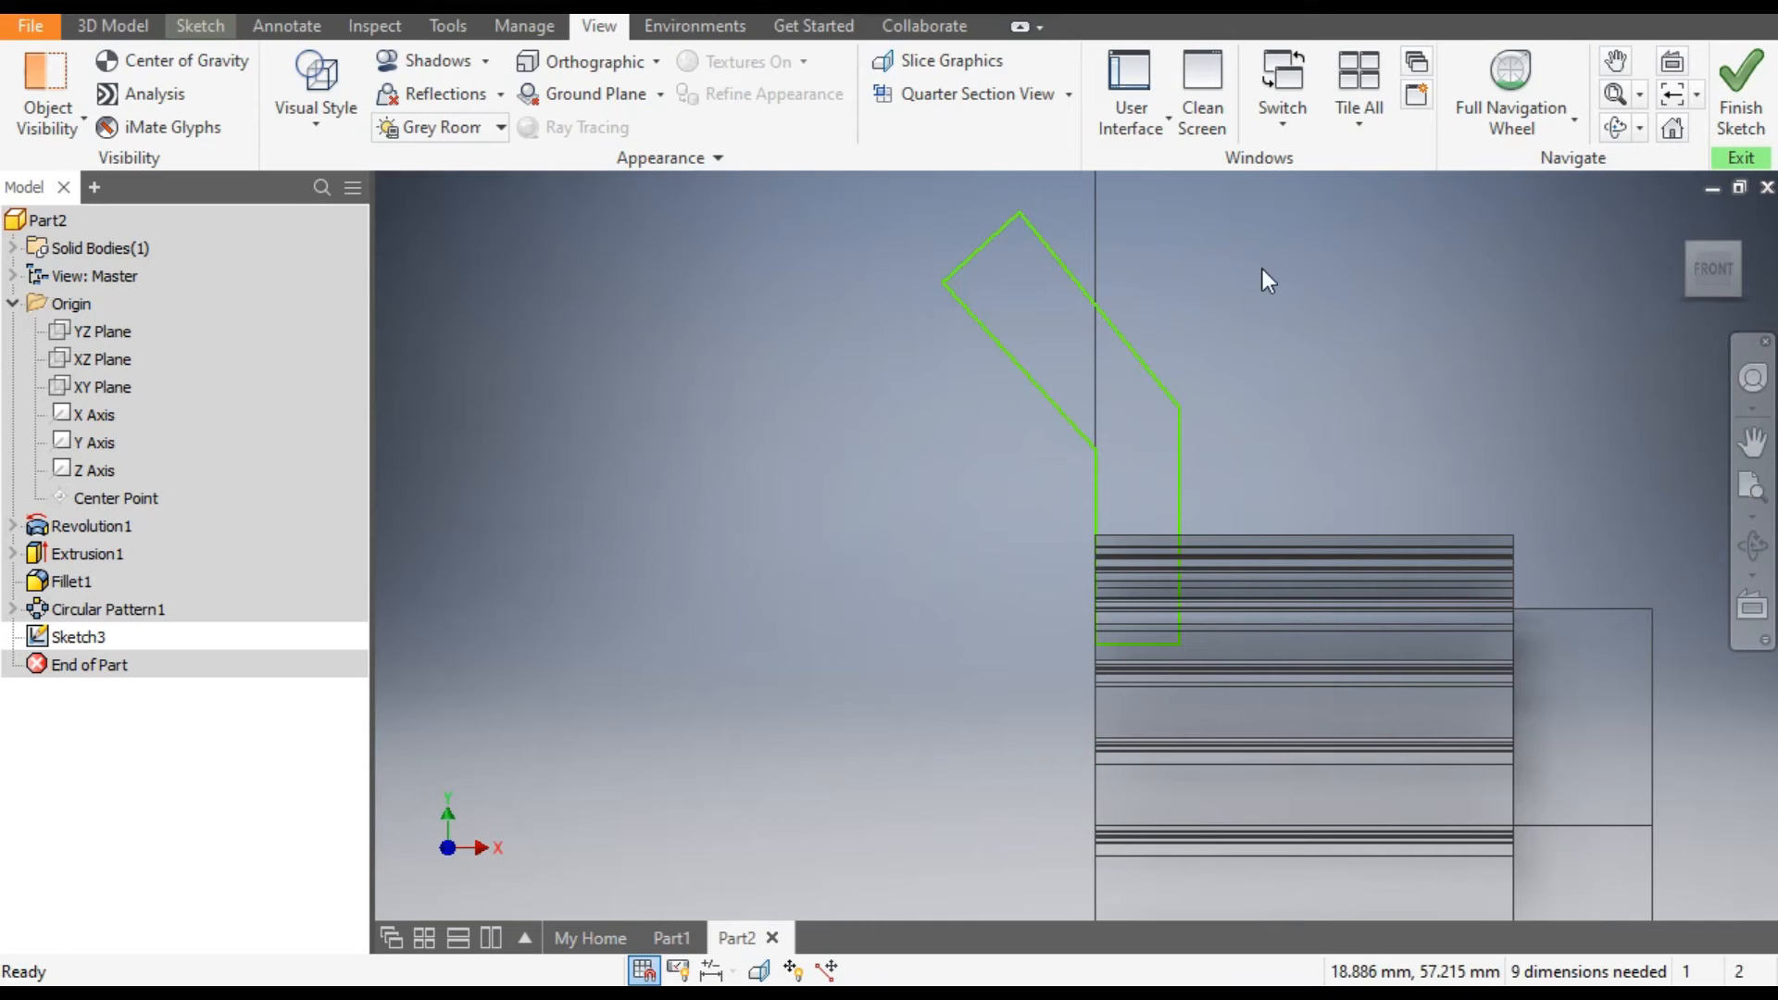
Dimension the flange profile's right vertical line to 7 mm.
left_click(207, 26)
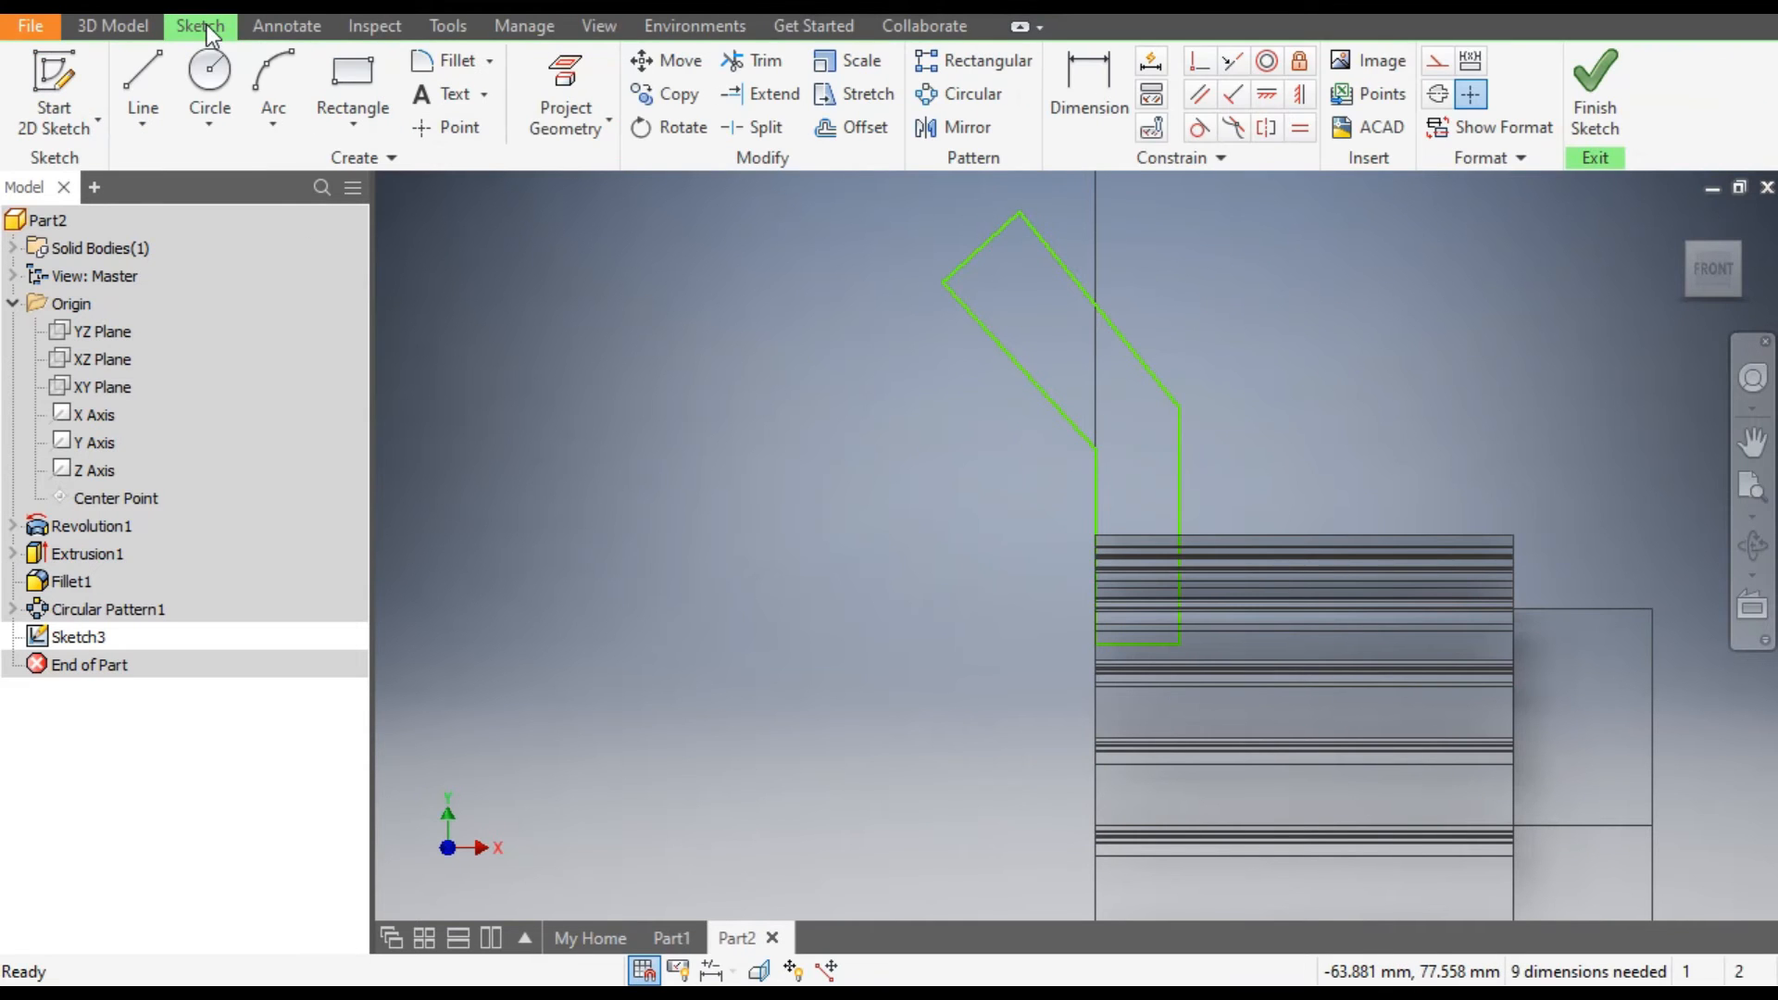
left_click(1103, 80)
left_click(1177, 478)
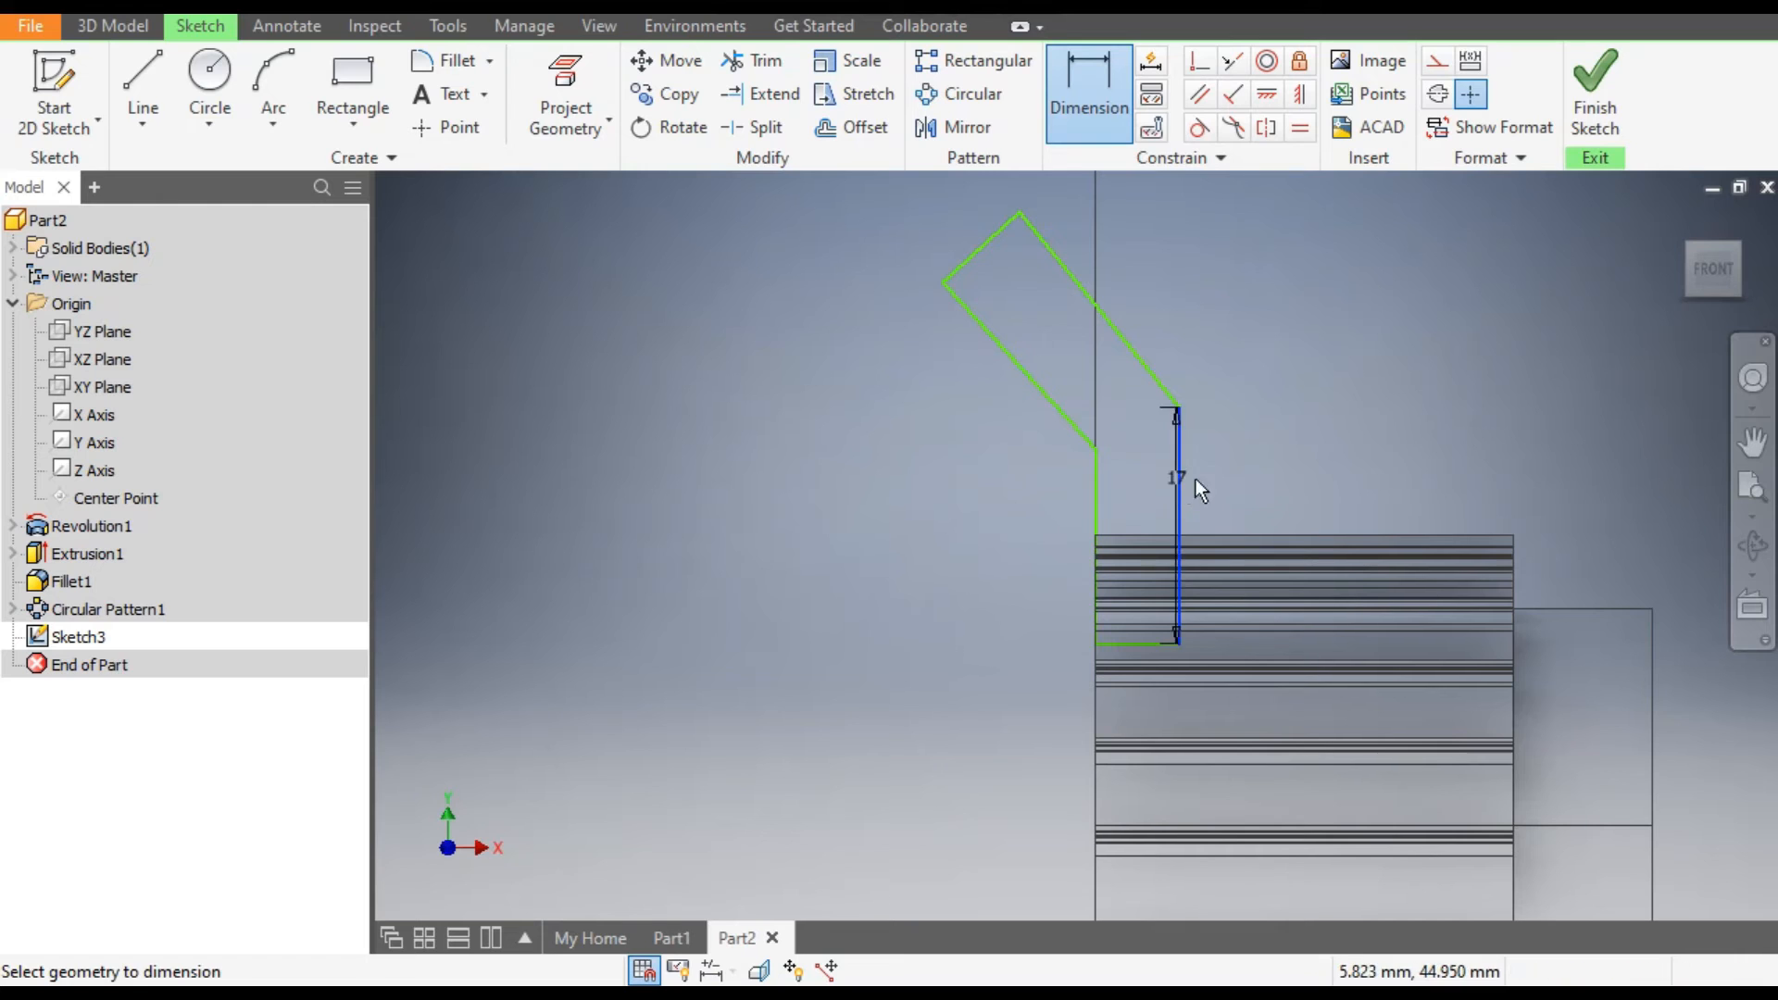
left_click(1233, 474)
type("7")
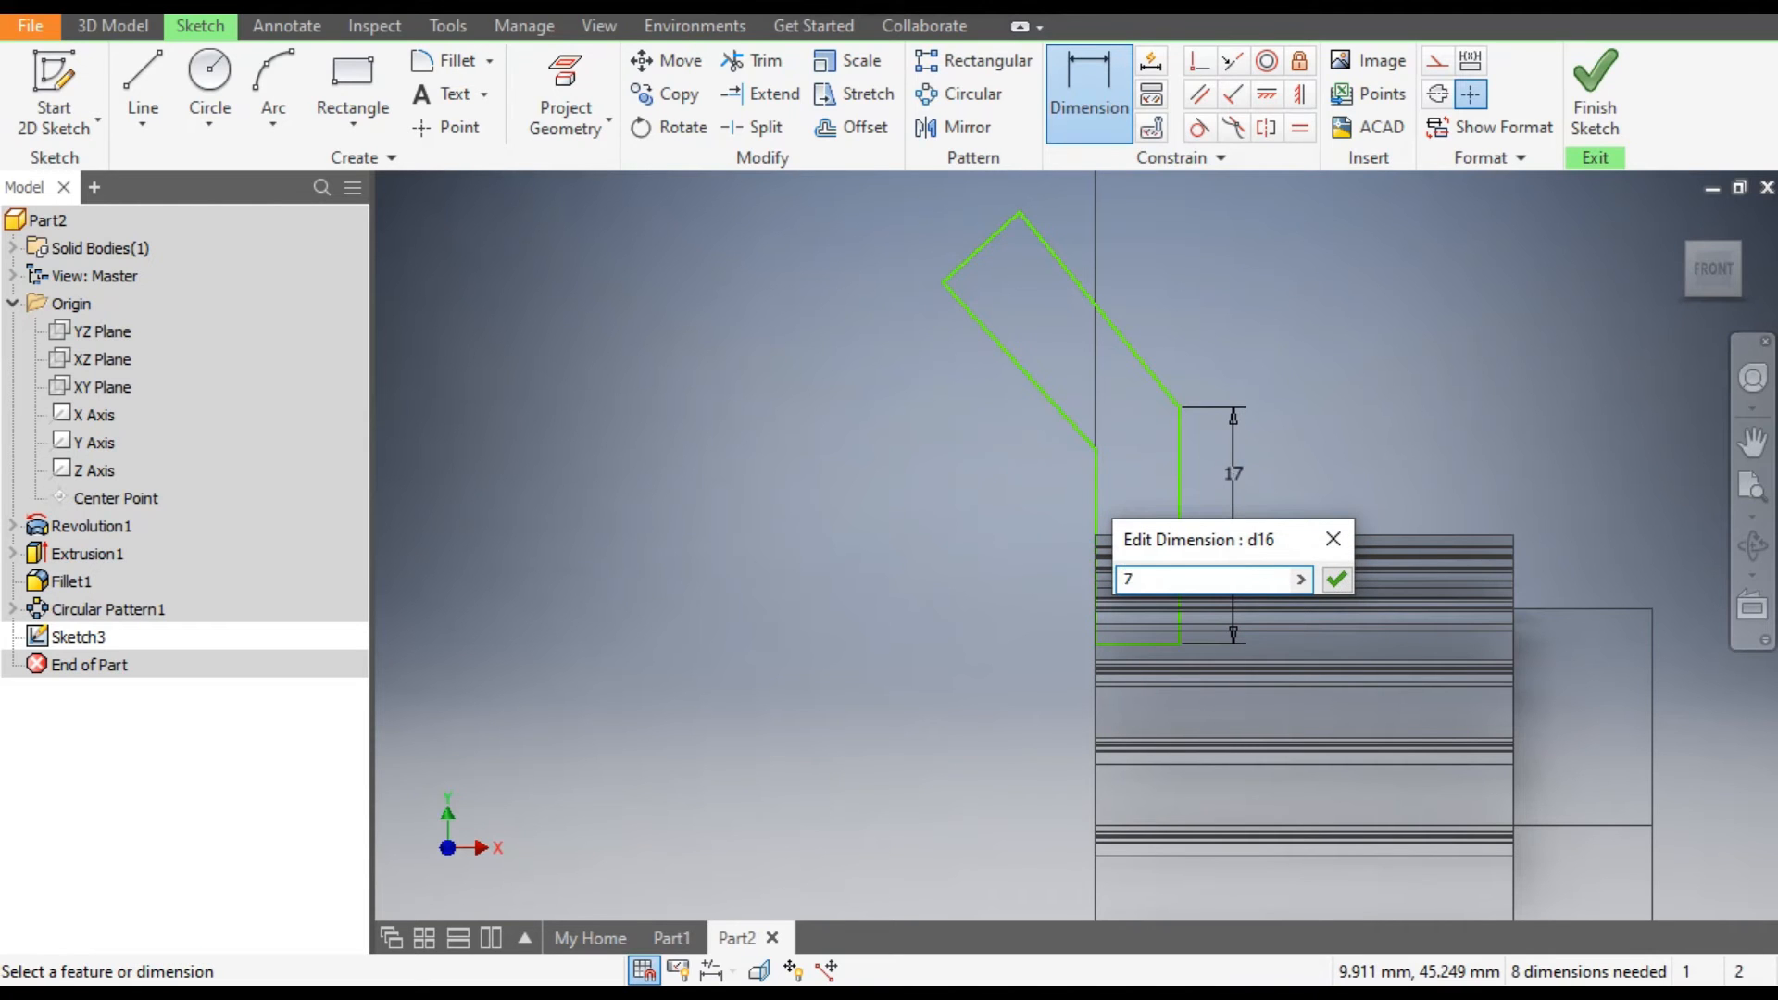
key("Return")
scroll(1185, 420, "down", 5)
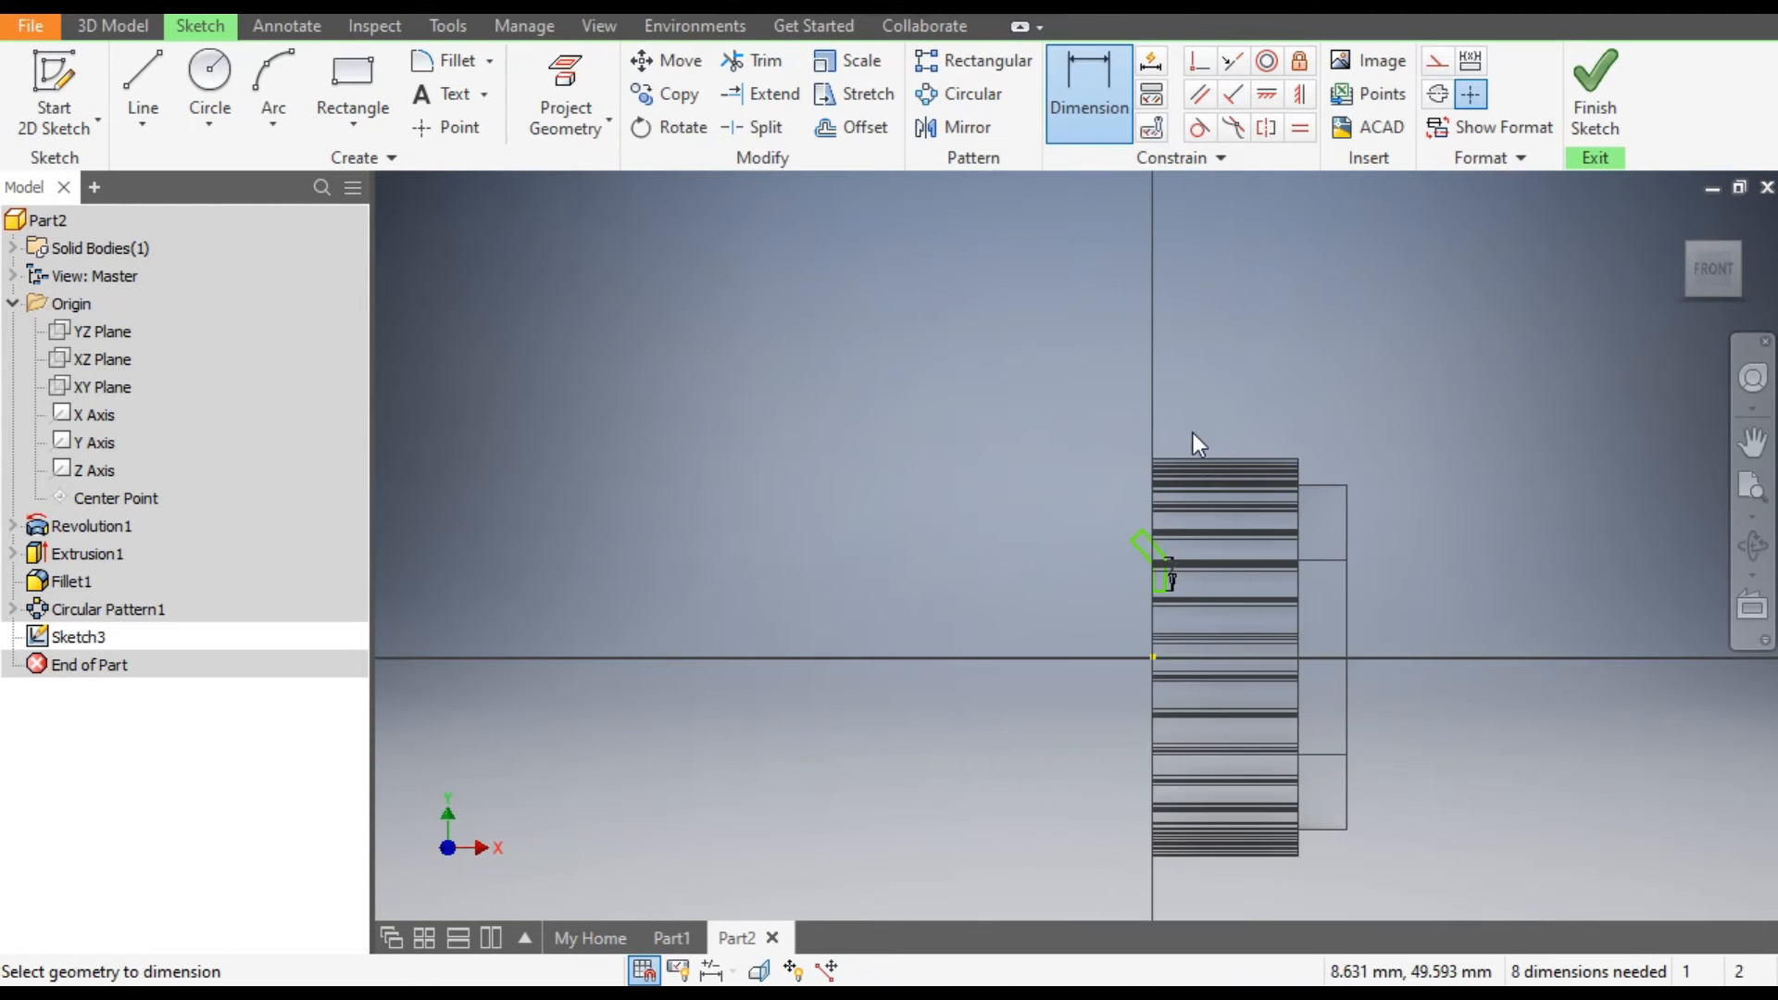
scroll(1193, 433, "up", 3)
key("Escape")
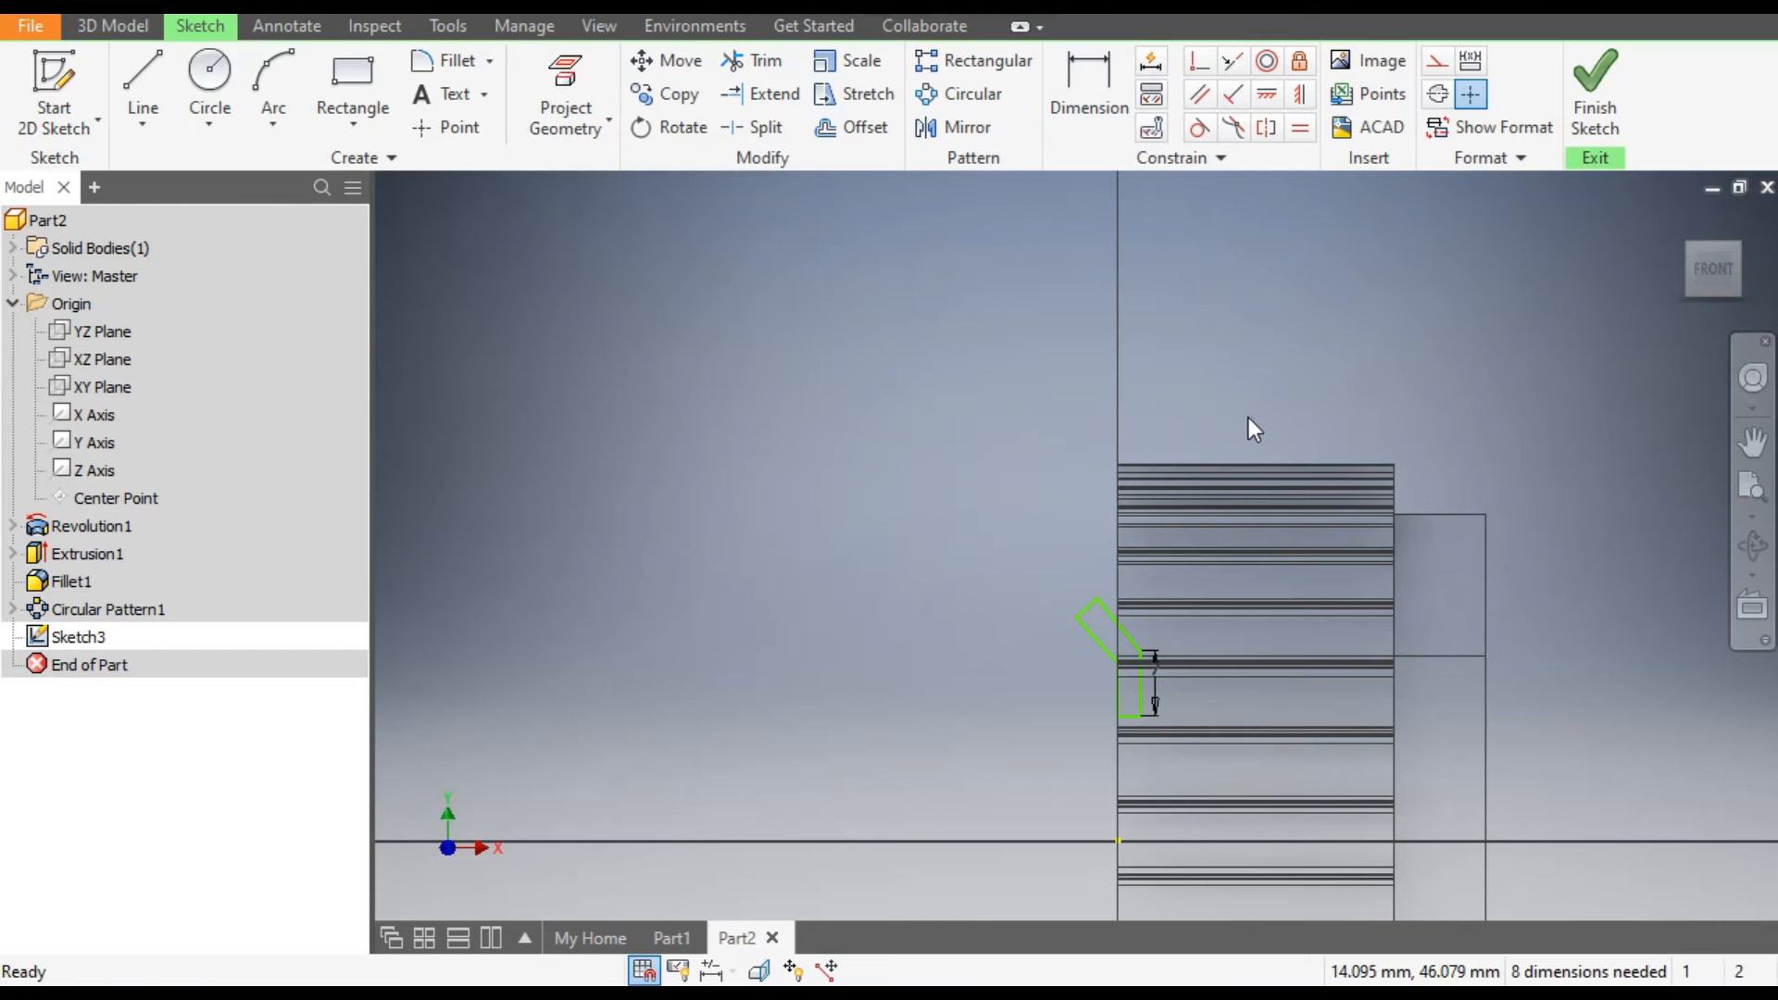
Reshape the flange profile by moving its slanted tip and vertical strip up so the bend sits just above the pulley's tooth rim.
left_click_drag(1090, 598, 1115, 429)
mouse_move(1133, 645)
left_mouse_down()
mouse_move(1159, 424)
mouse_move(1141, 463)
left_mouse_up()
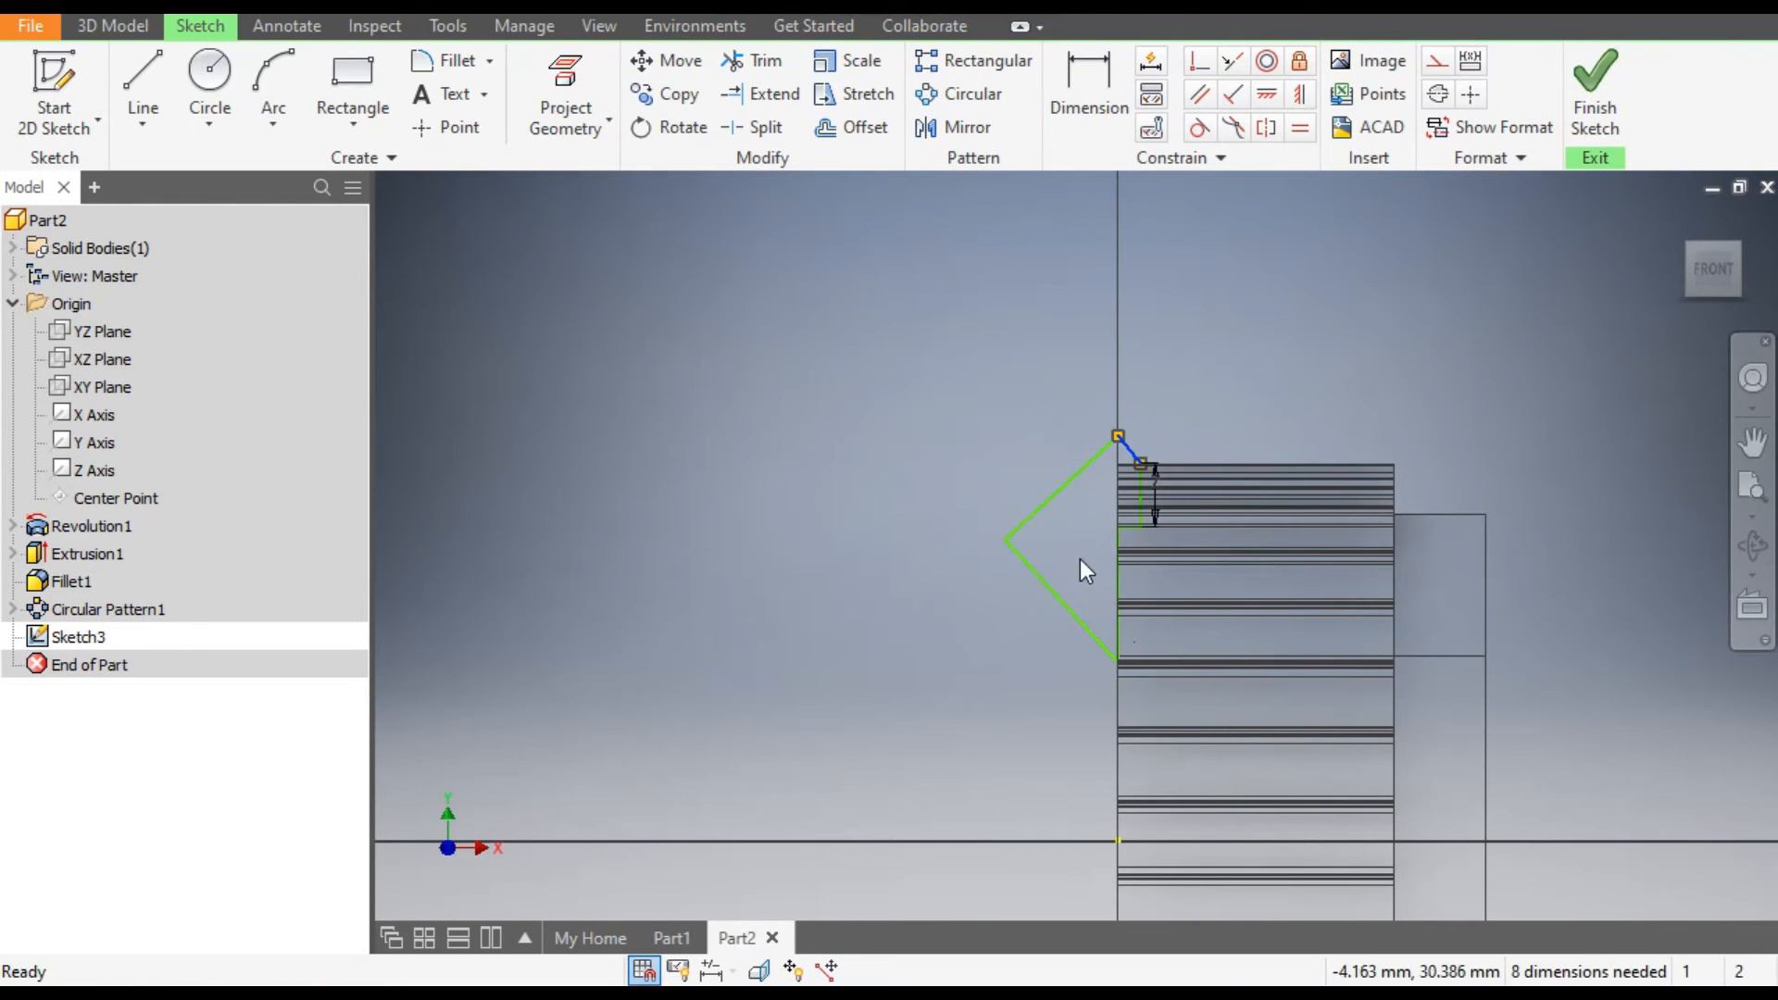
mouse_move(1071, 601)
left_mouse_down()
mouse_move(1093, 423)
mouse_move(1157, 441)
left_mouse_up()
scroll(1124, 442, "down", 5)
scroll(1168, 478, "down", 3)
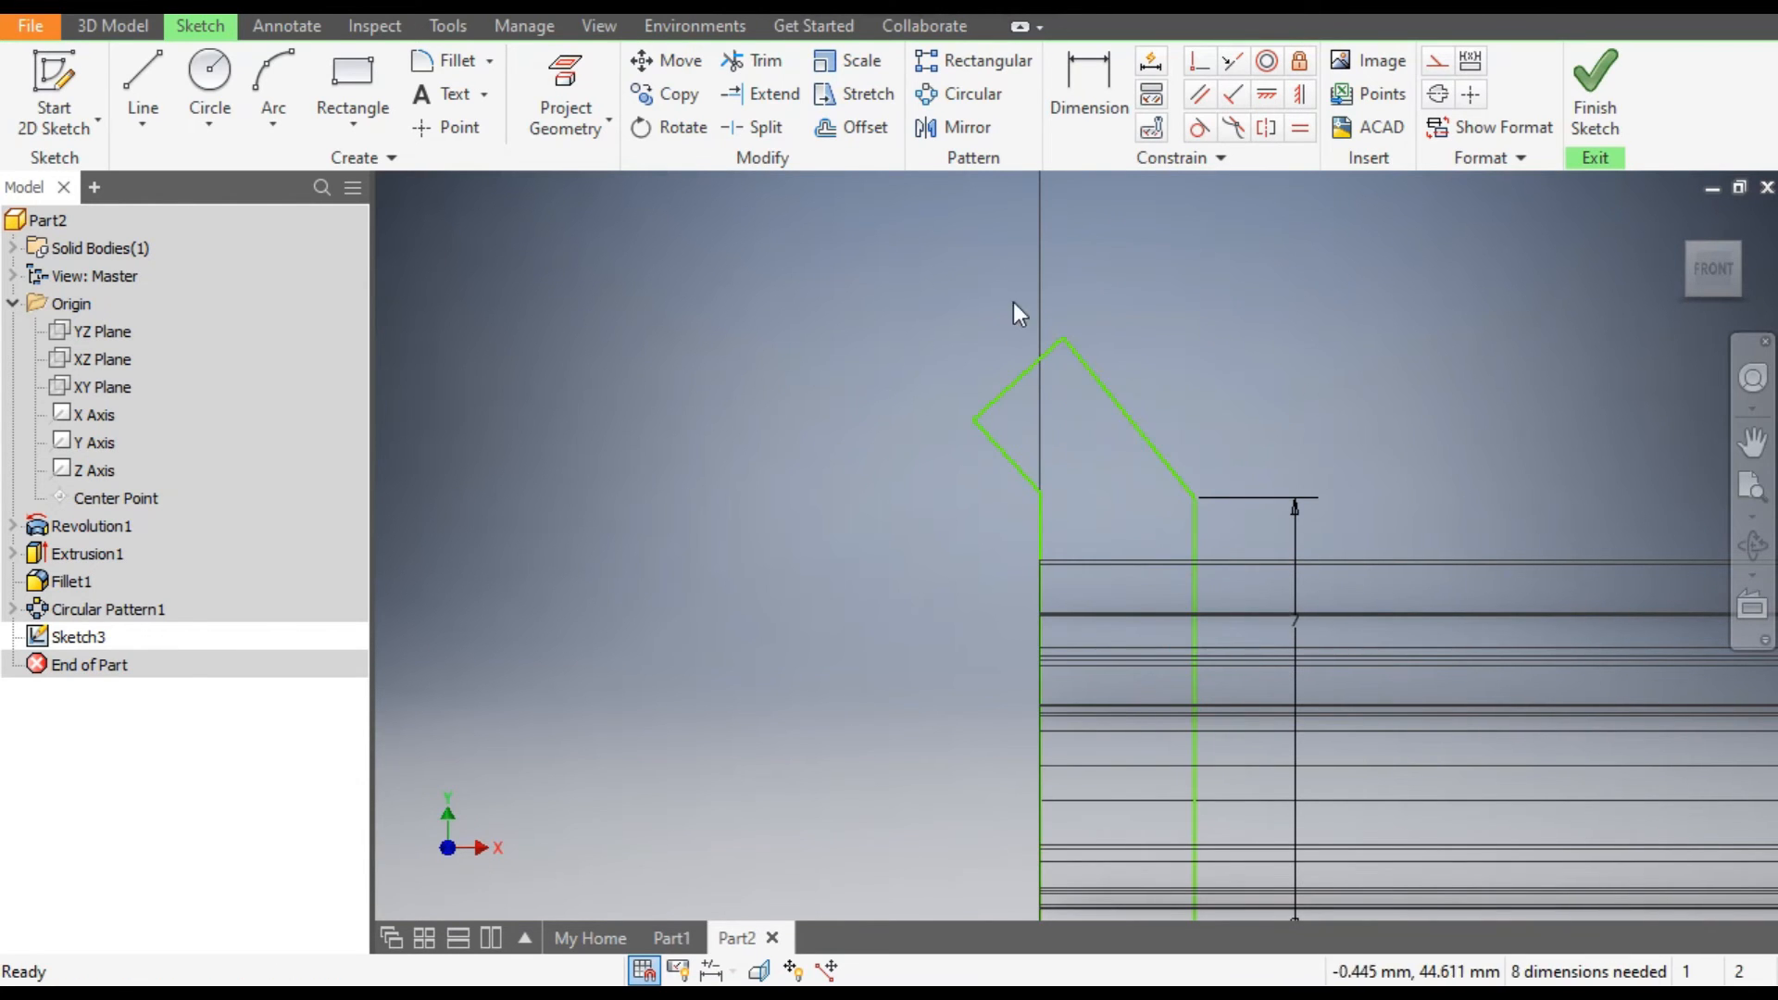
scroll(1163, 287, "up", 3)
Add an aligned dimension of 1.5 mm to the short end line of the profile's slanted tip.
left_click(1089, 92)
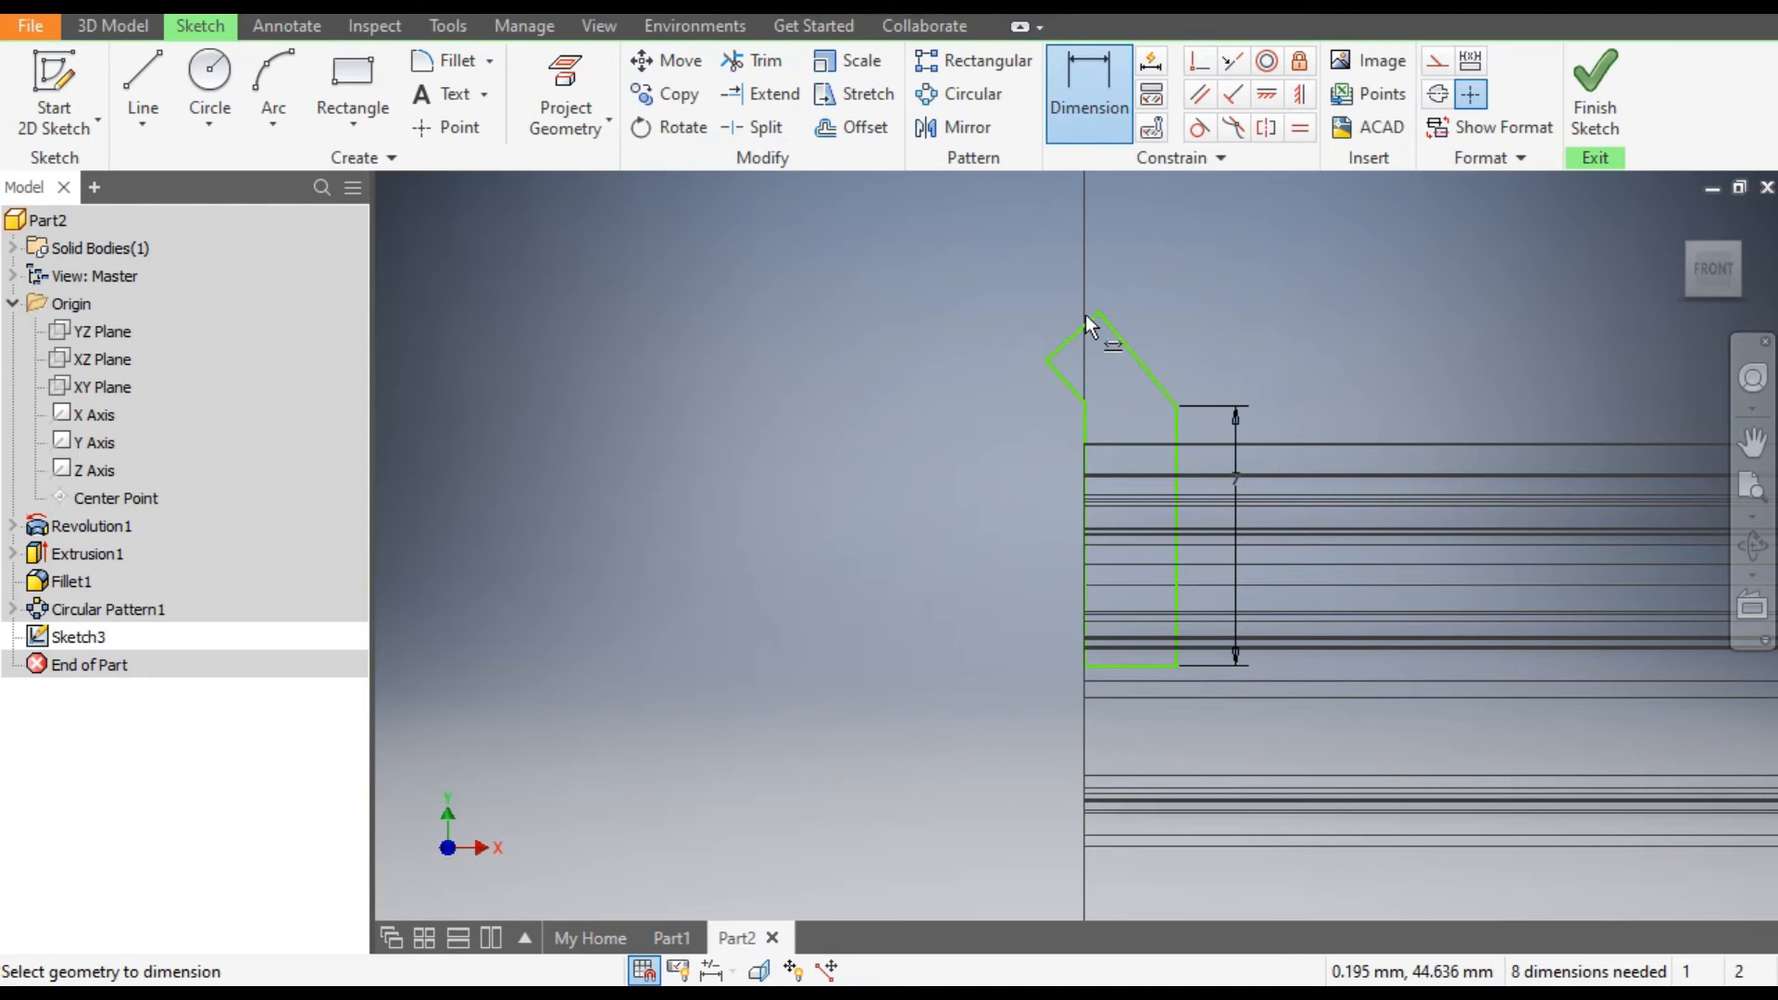
left_click(1078, 333)
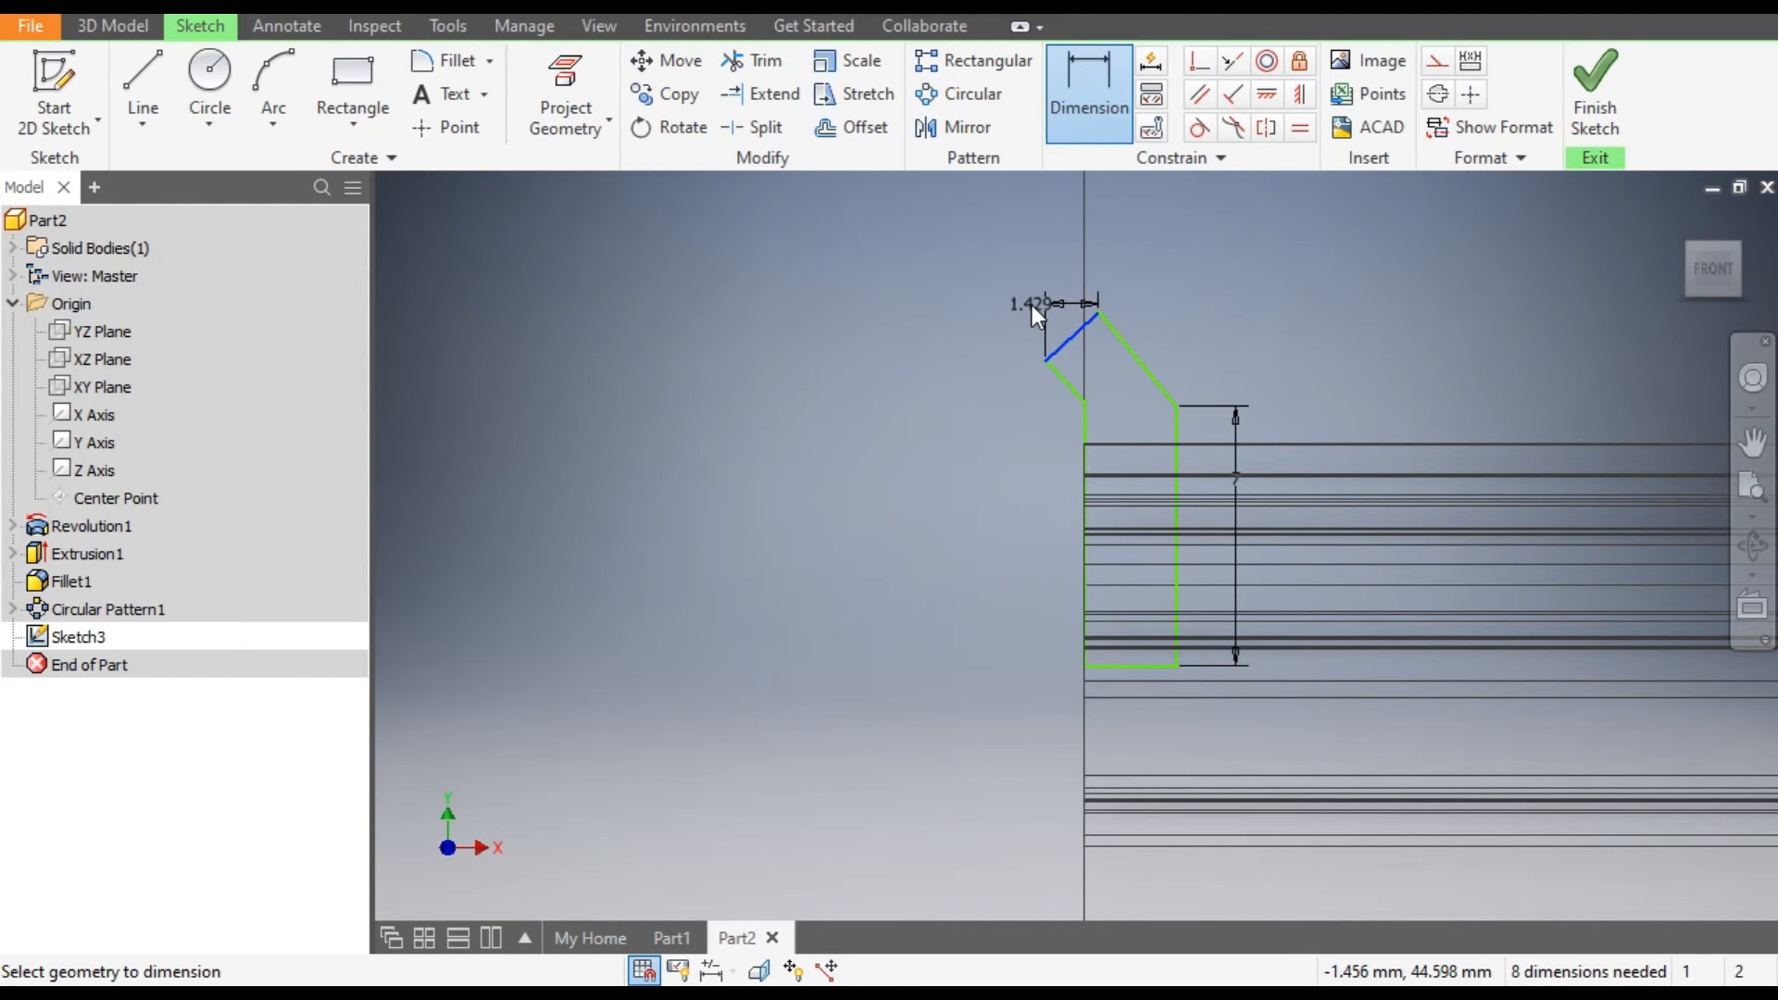
right_click(1031, 303)
left_click(996, 431)
left_click(1041, 281)
type("1")
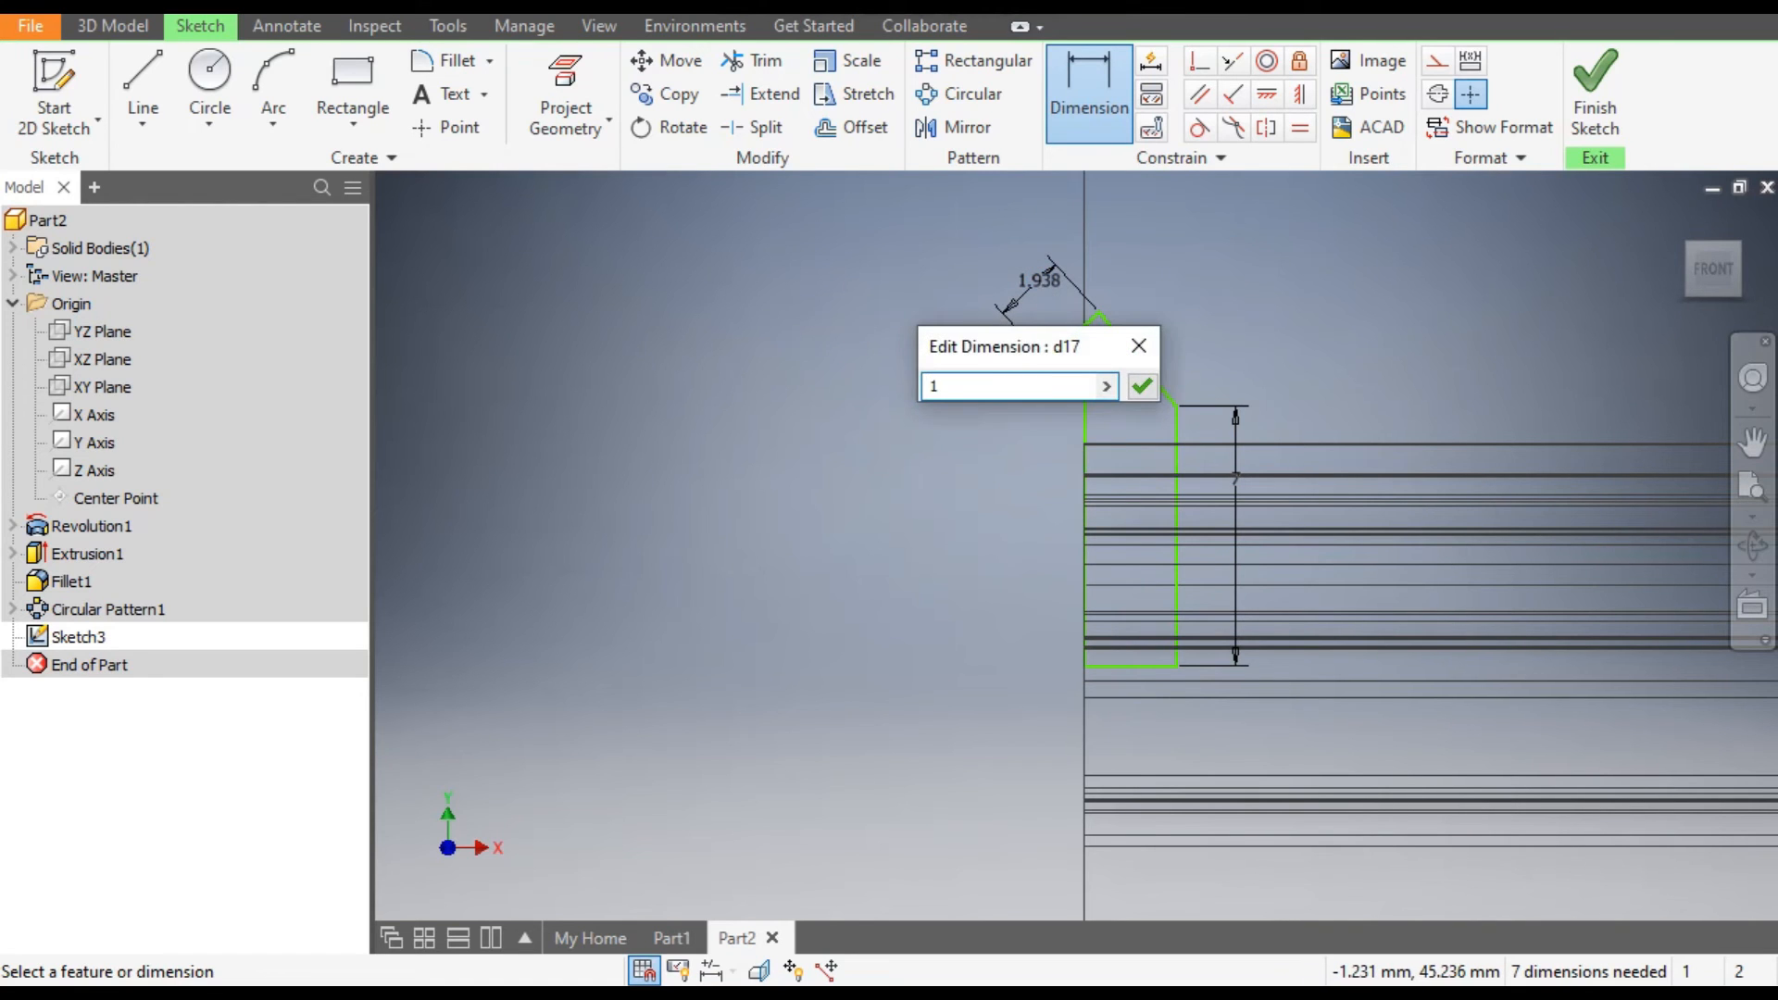
type(".5")
key("Return")
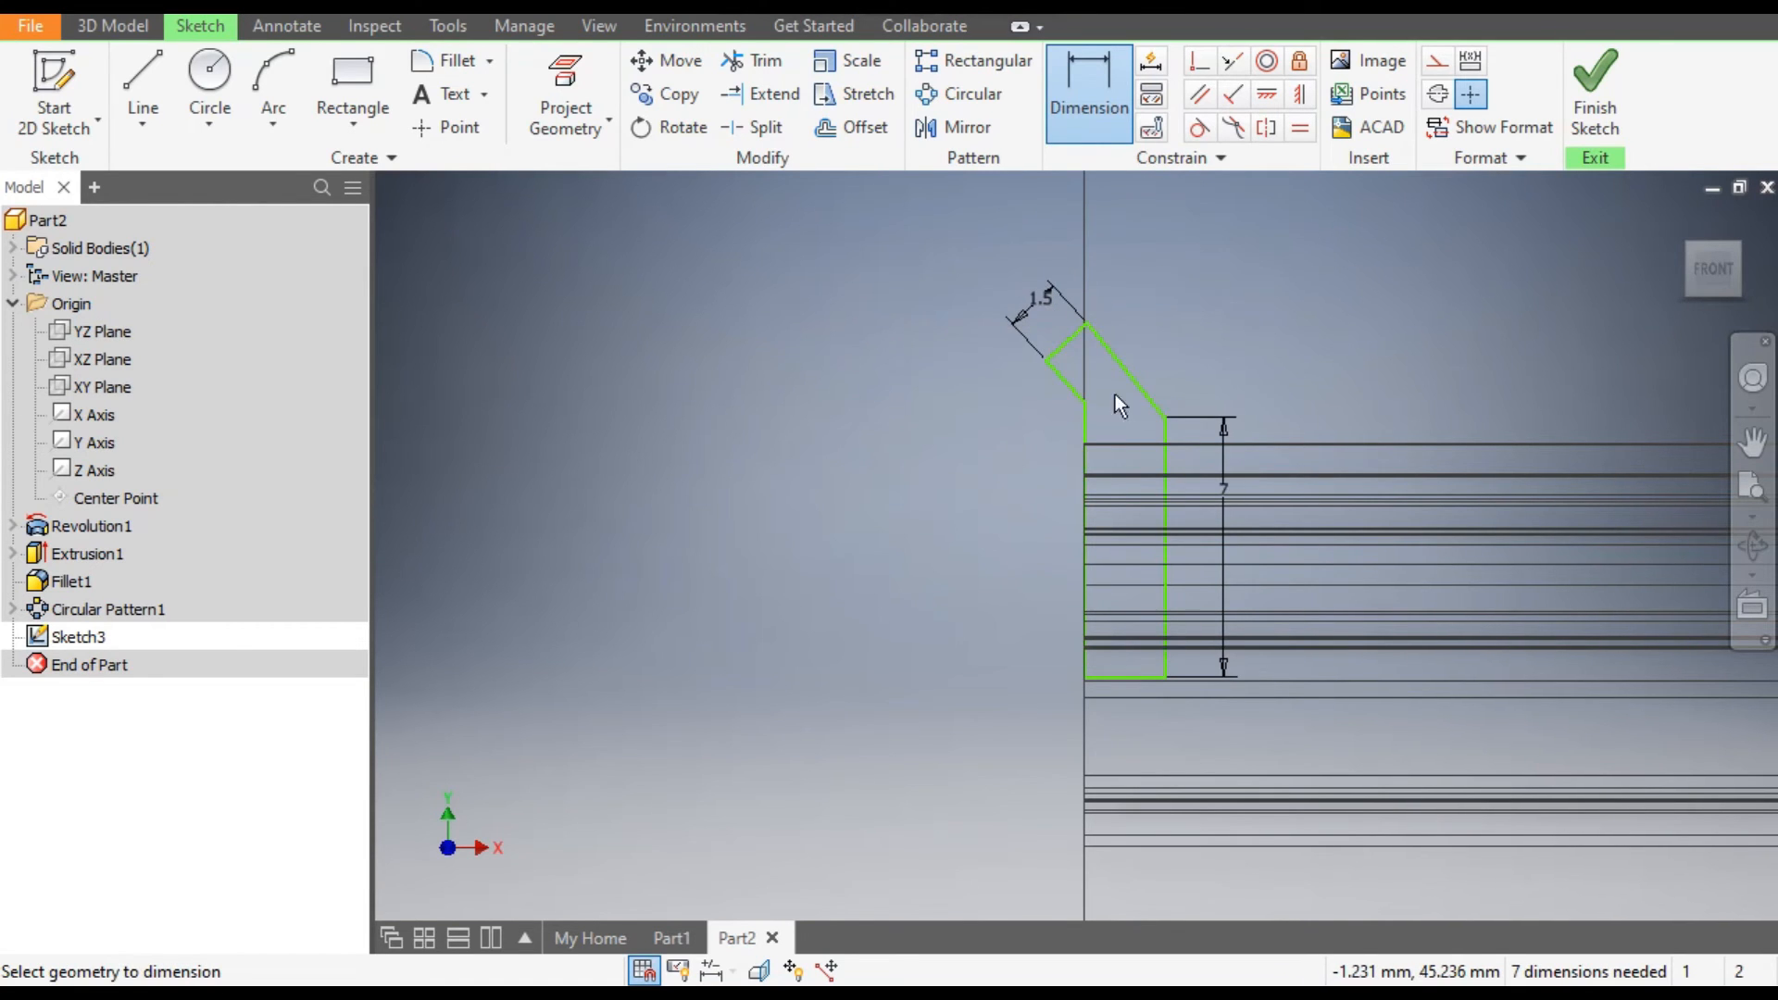
Dimension the flange profile's bottom horizontal line to 1.5 mm.
left_click(1135, 679)
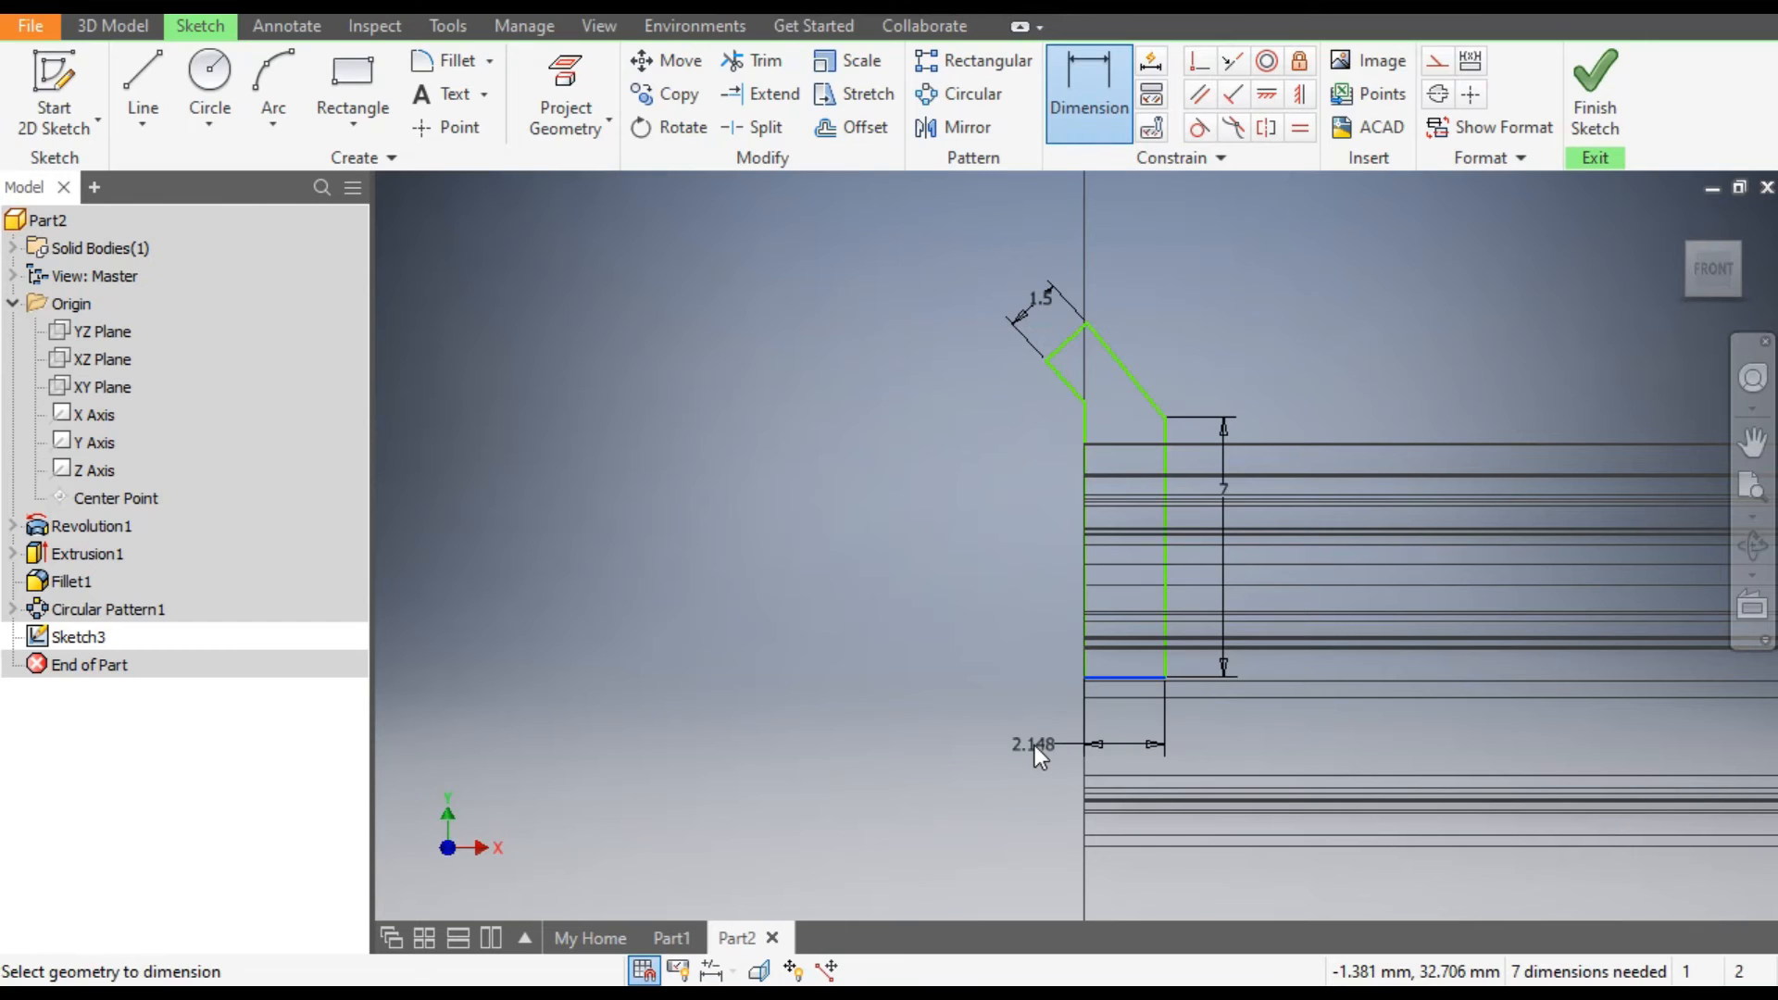
left_click(1035, 745)
type("1.5")
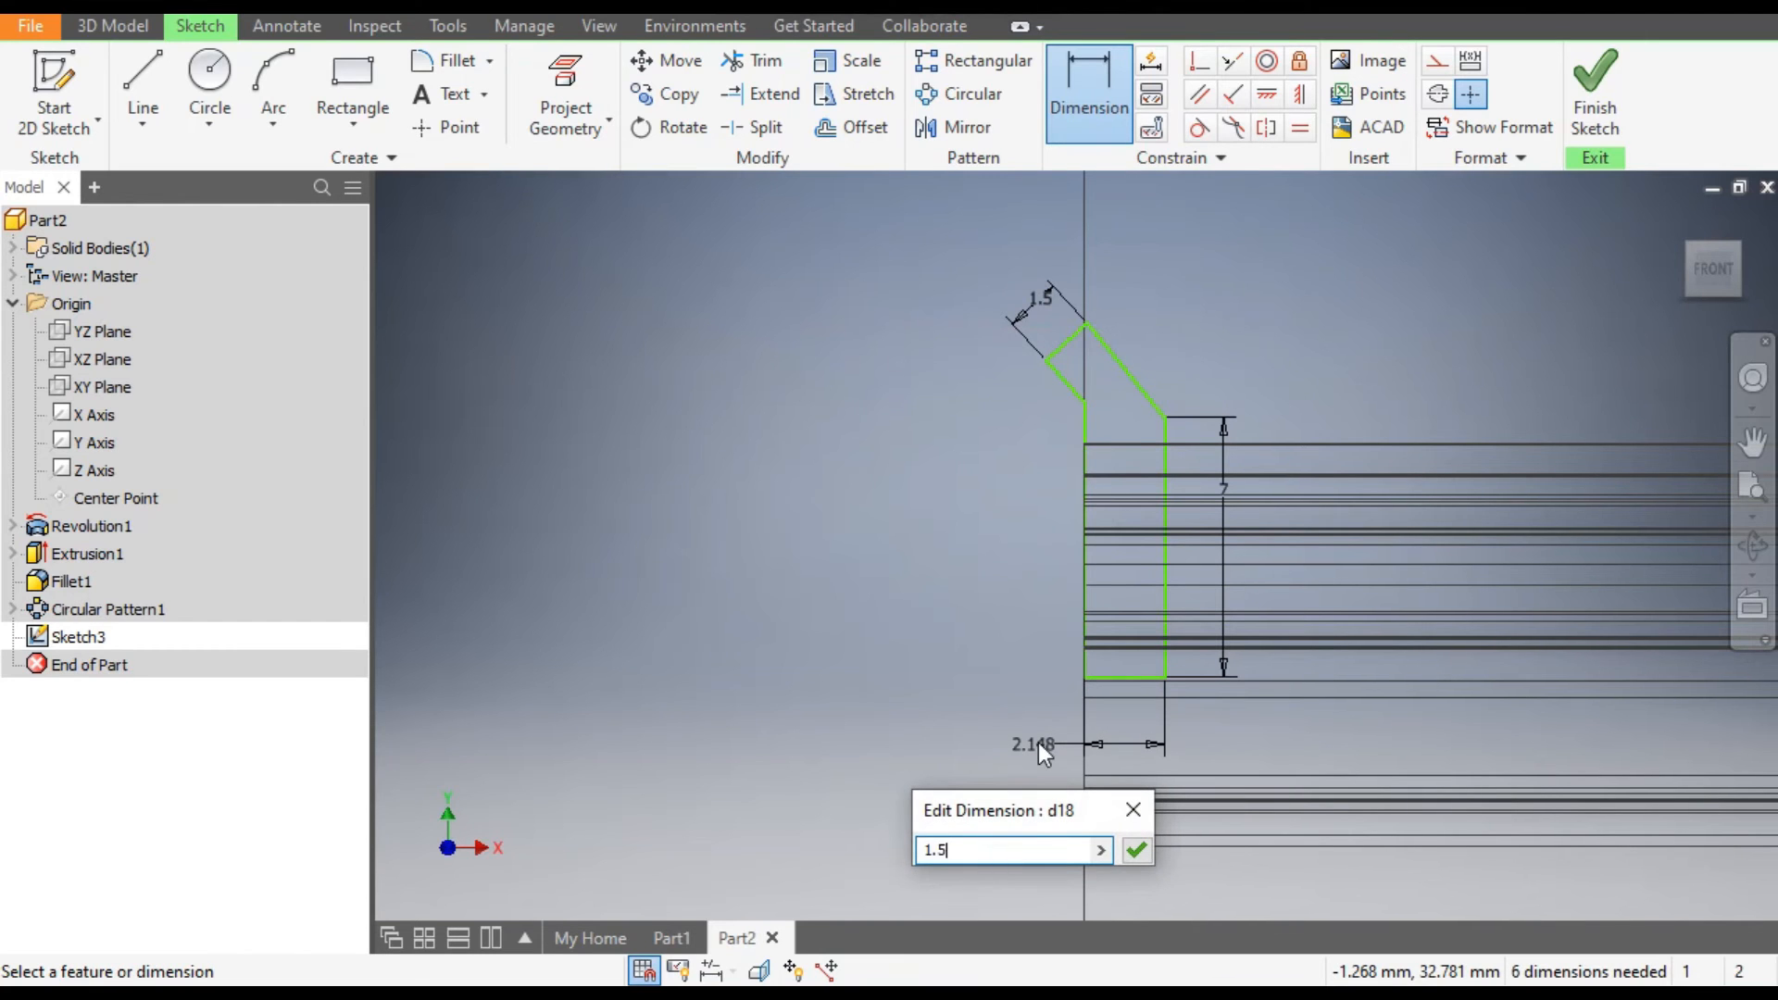
key("Return")
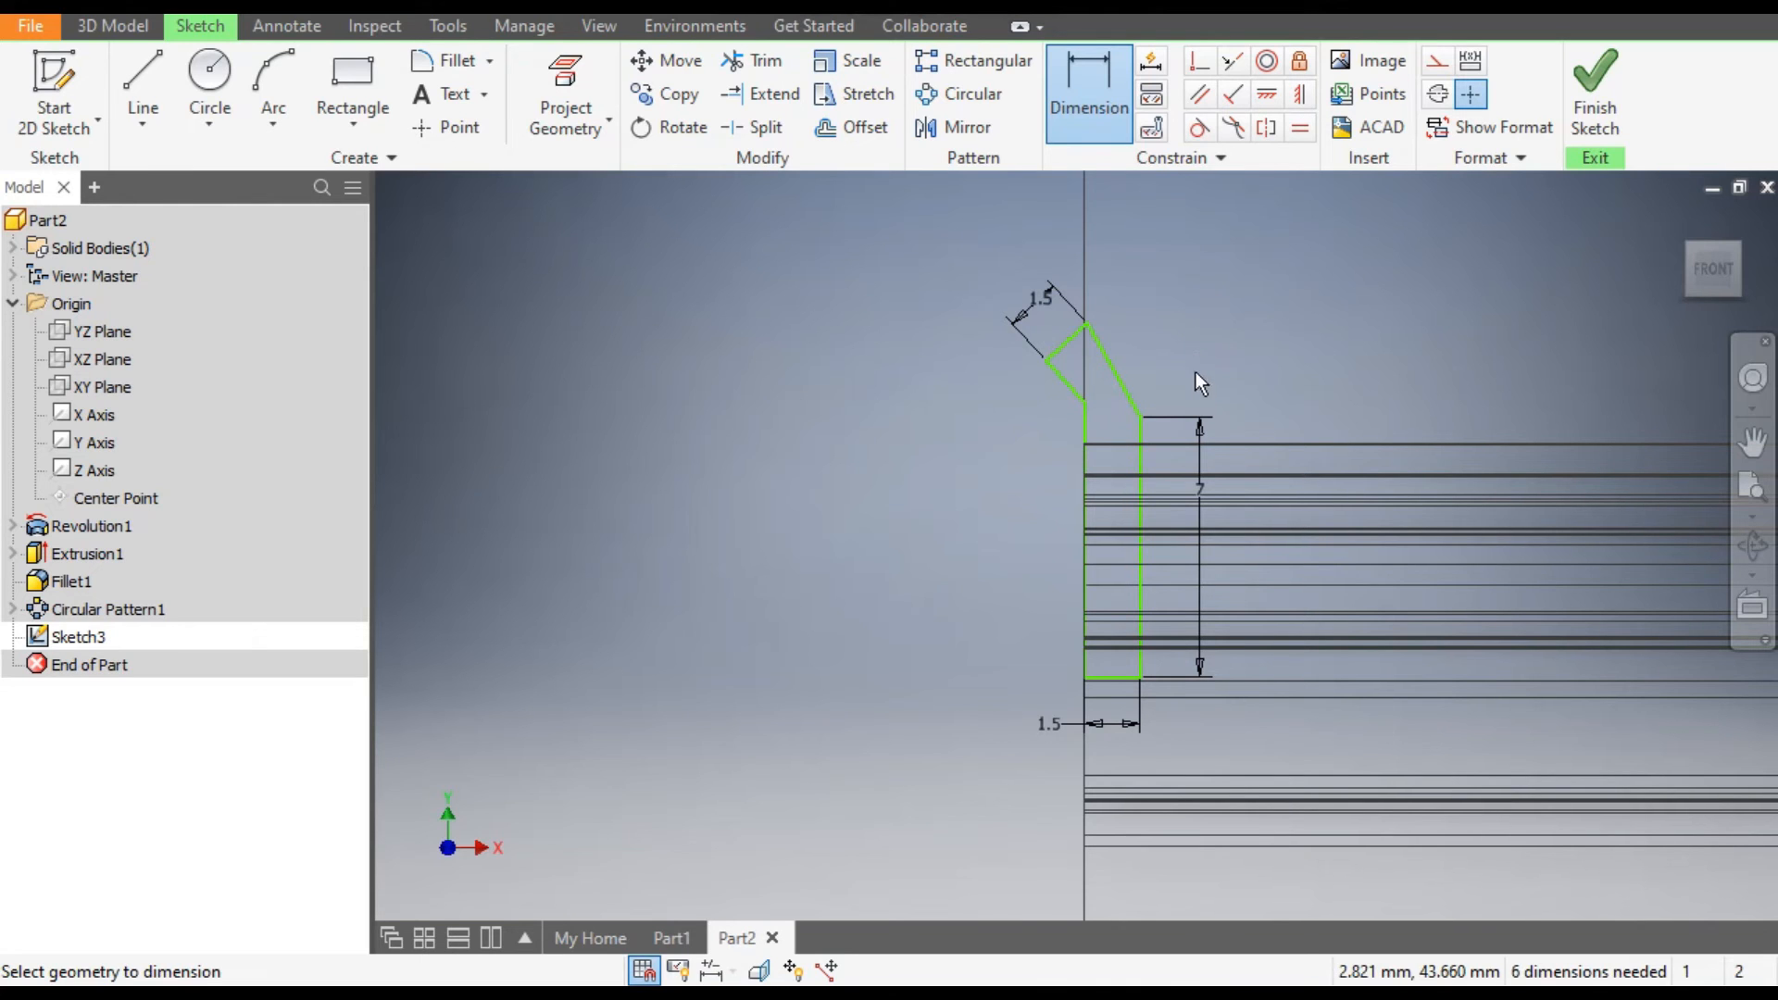
Dimension the vertical distance from the pulley's top outer edge to the profile's right bend point as 0.8 mm.
scroll(1168, 448, "down", 3)
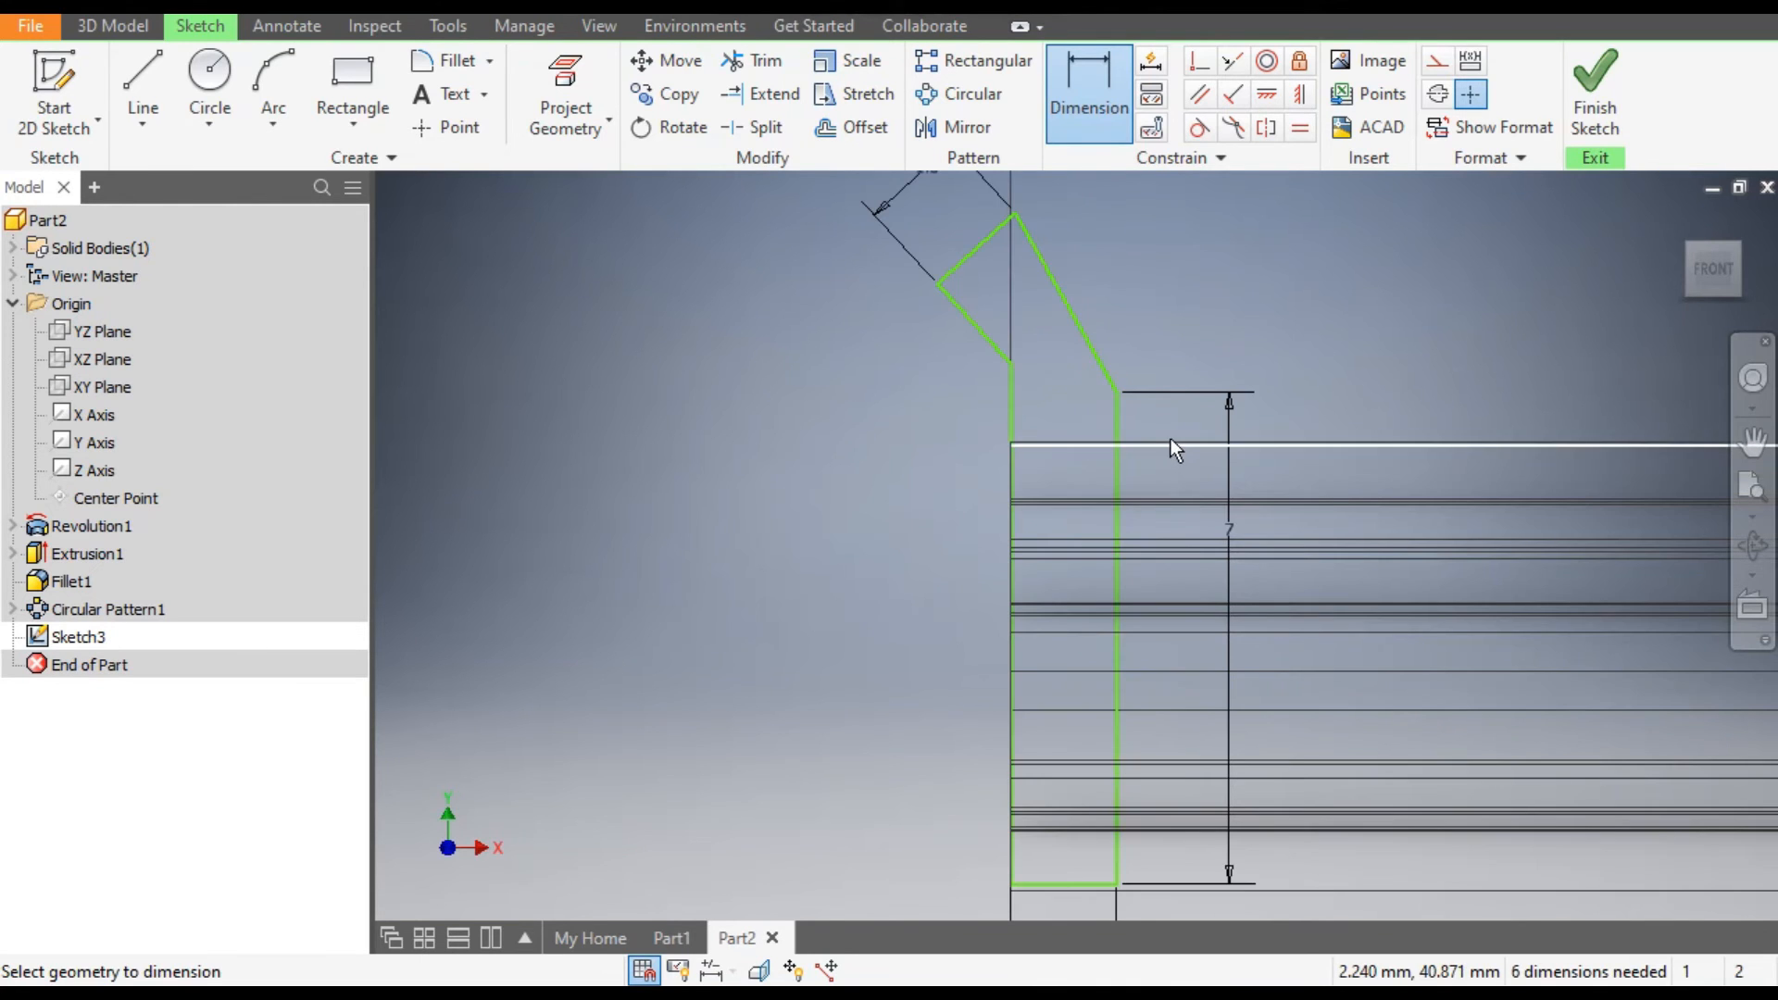
left_click(1174, 444)
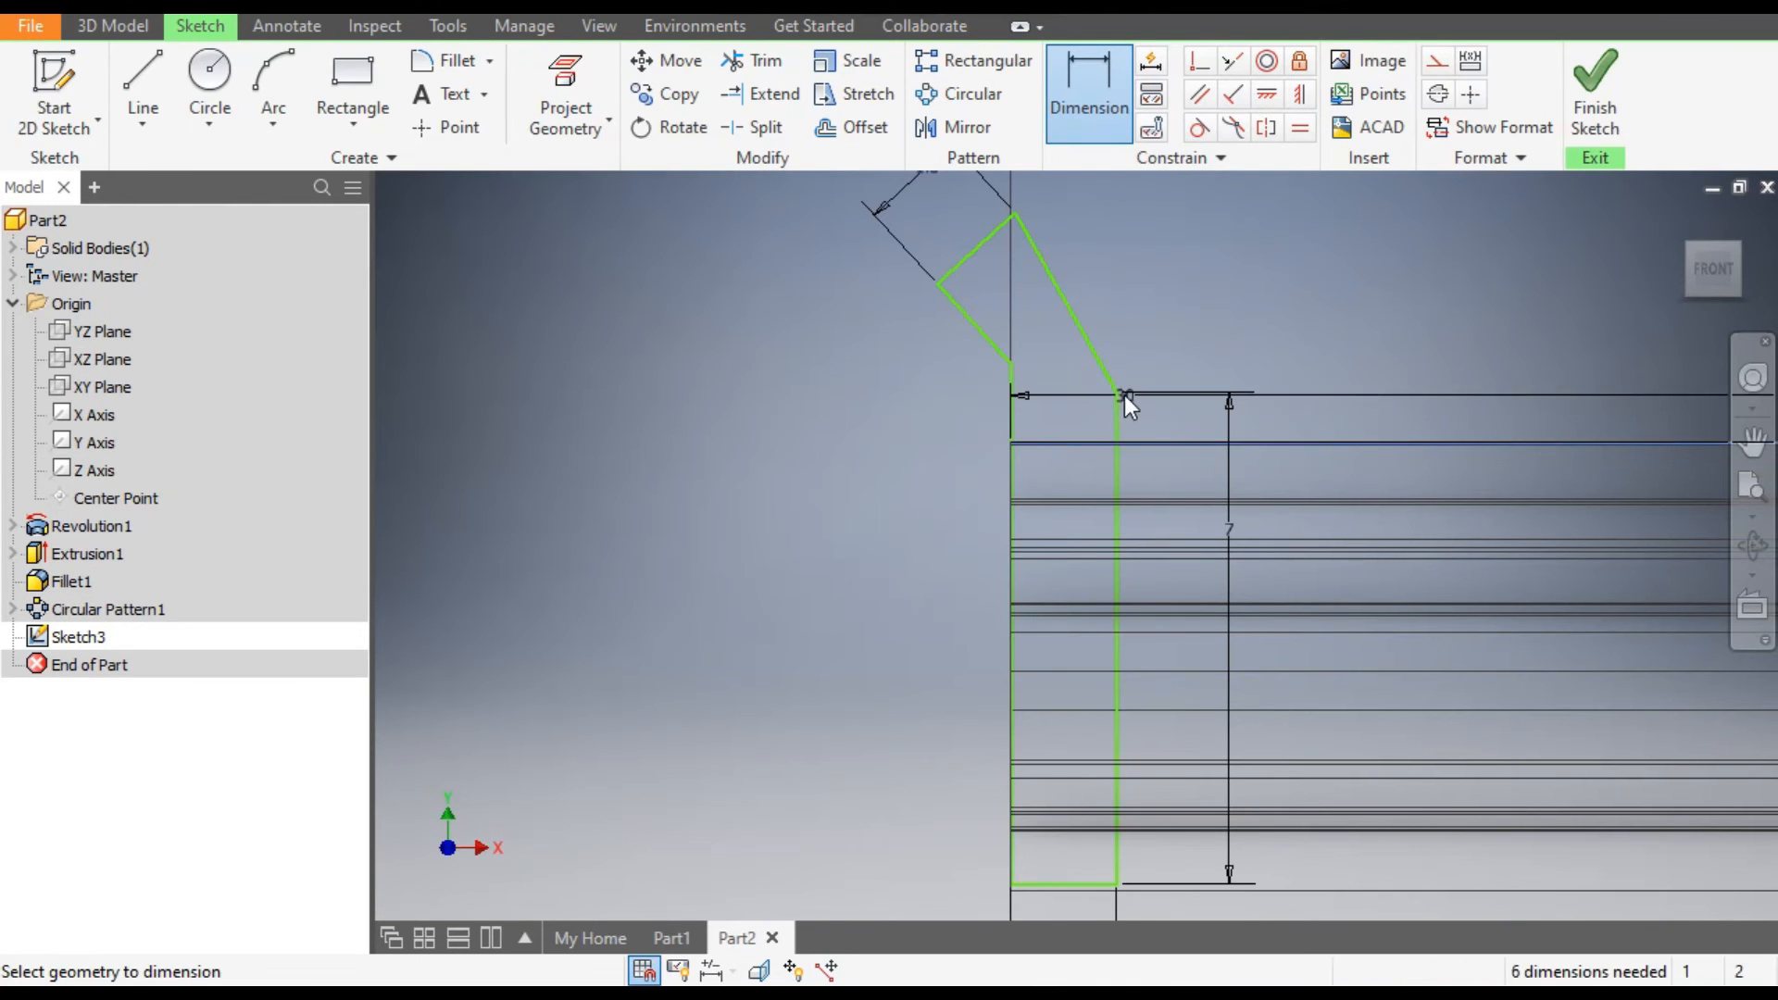
left_click(1118, 392)
left_click(1165, 411)
type("0.8")
key("Return")
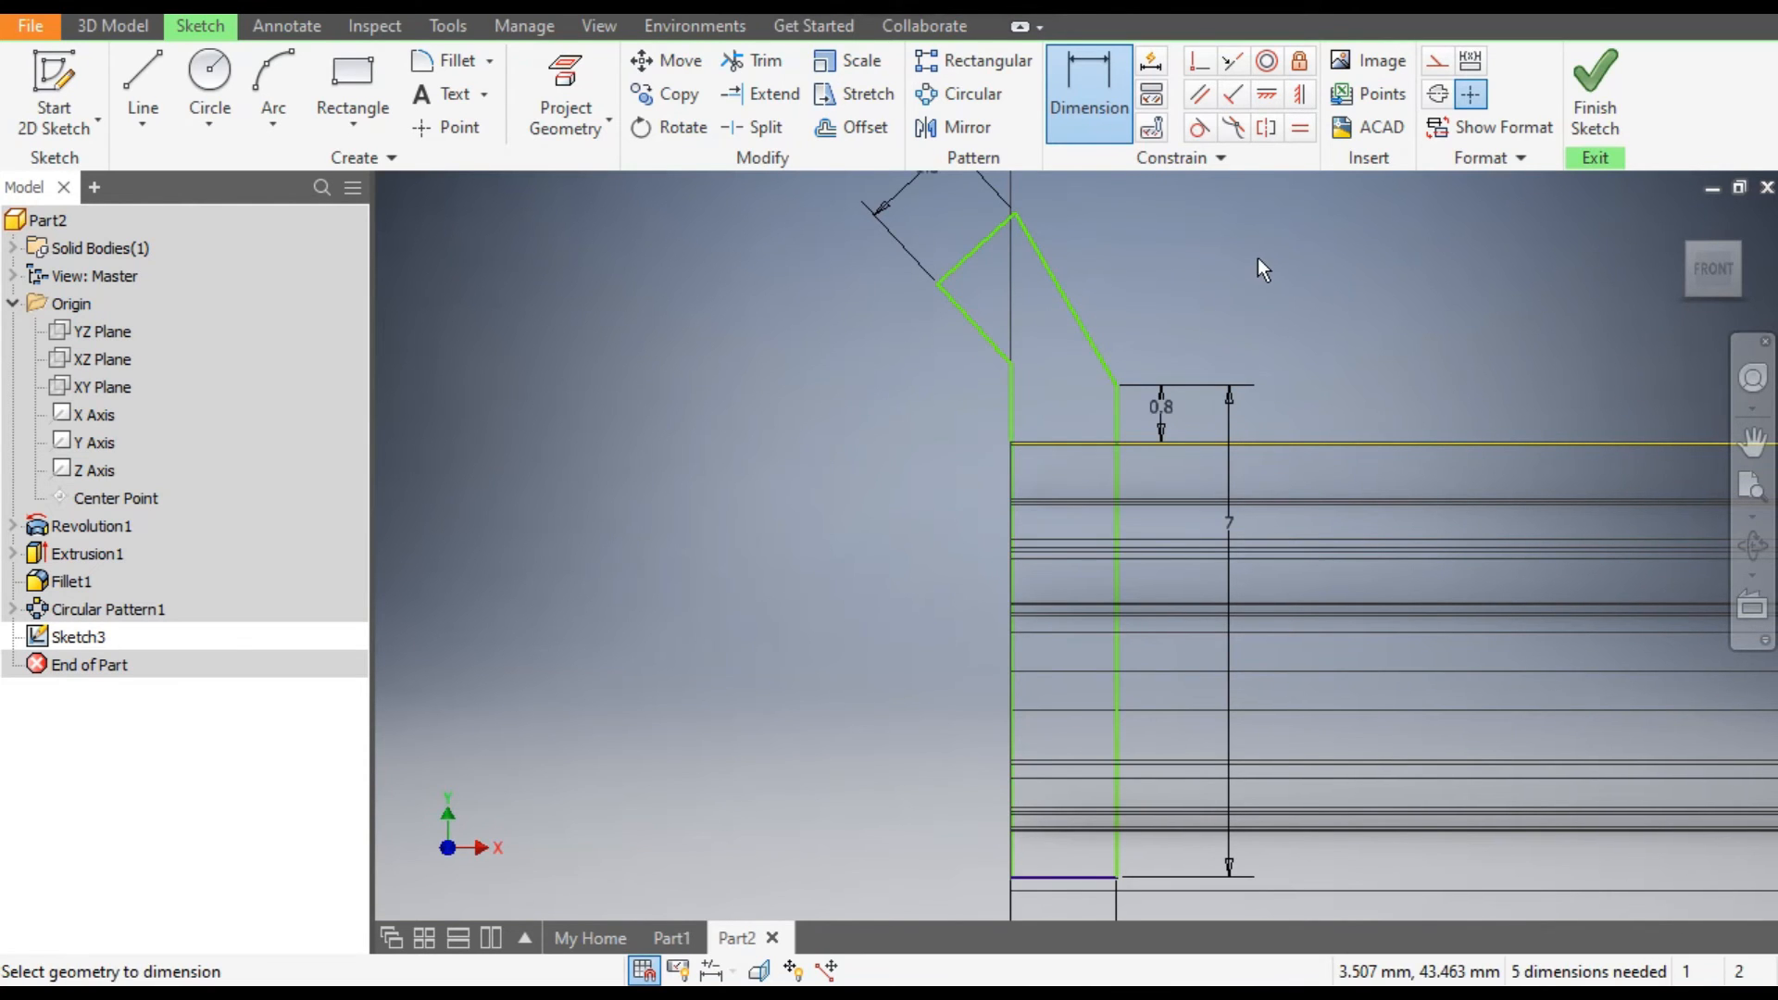
Dimension the angle between the flange profile's outer vertical line and its outer slanted line as 165 degrees.
left_click(1011, 408)
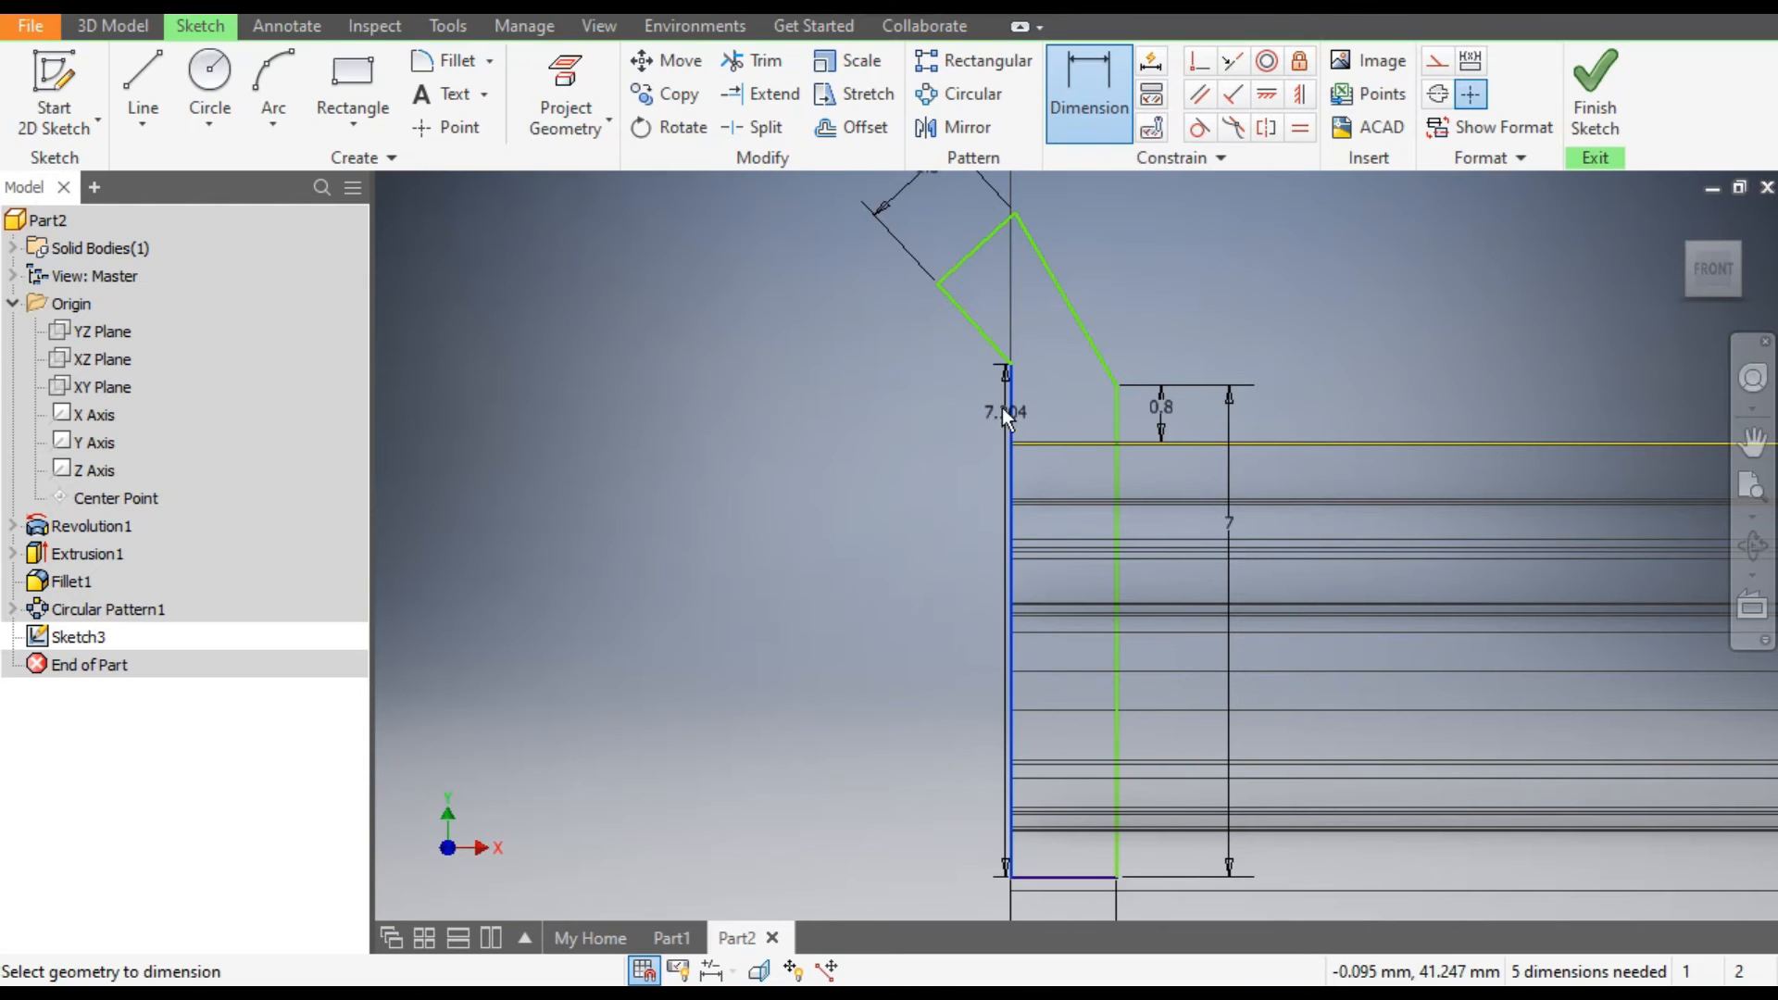
left_click(979, 320)
left_click(929, 396)
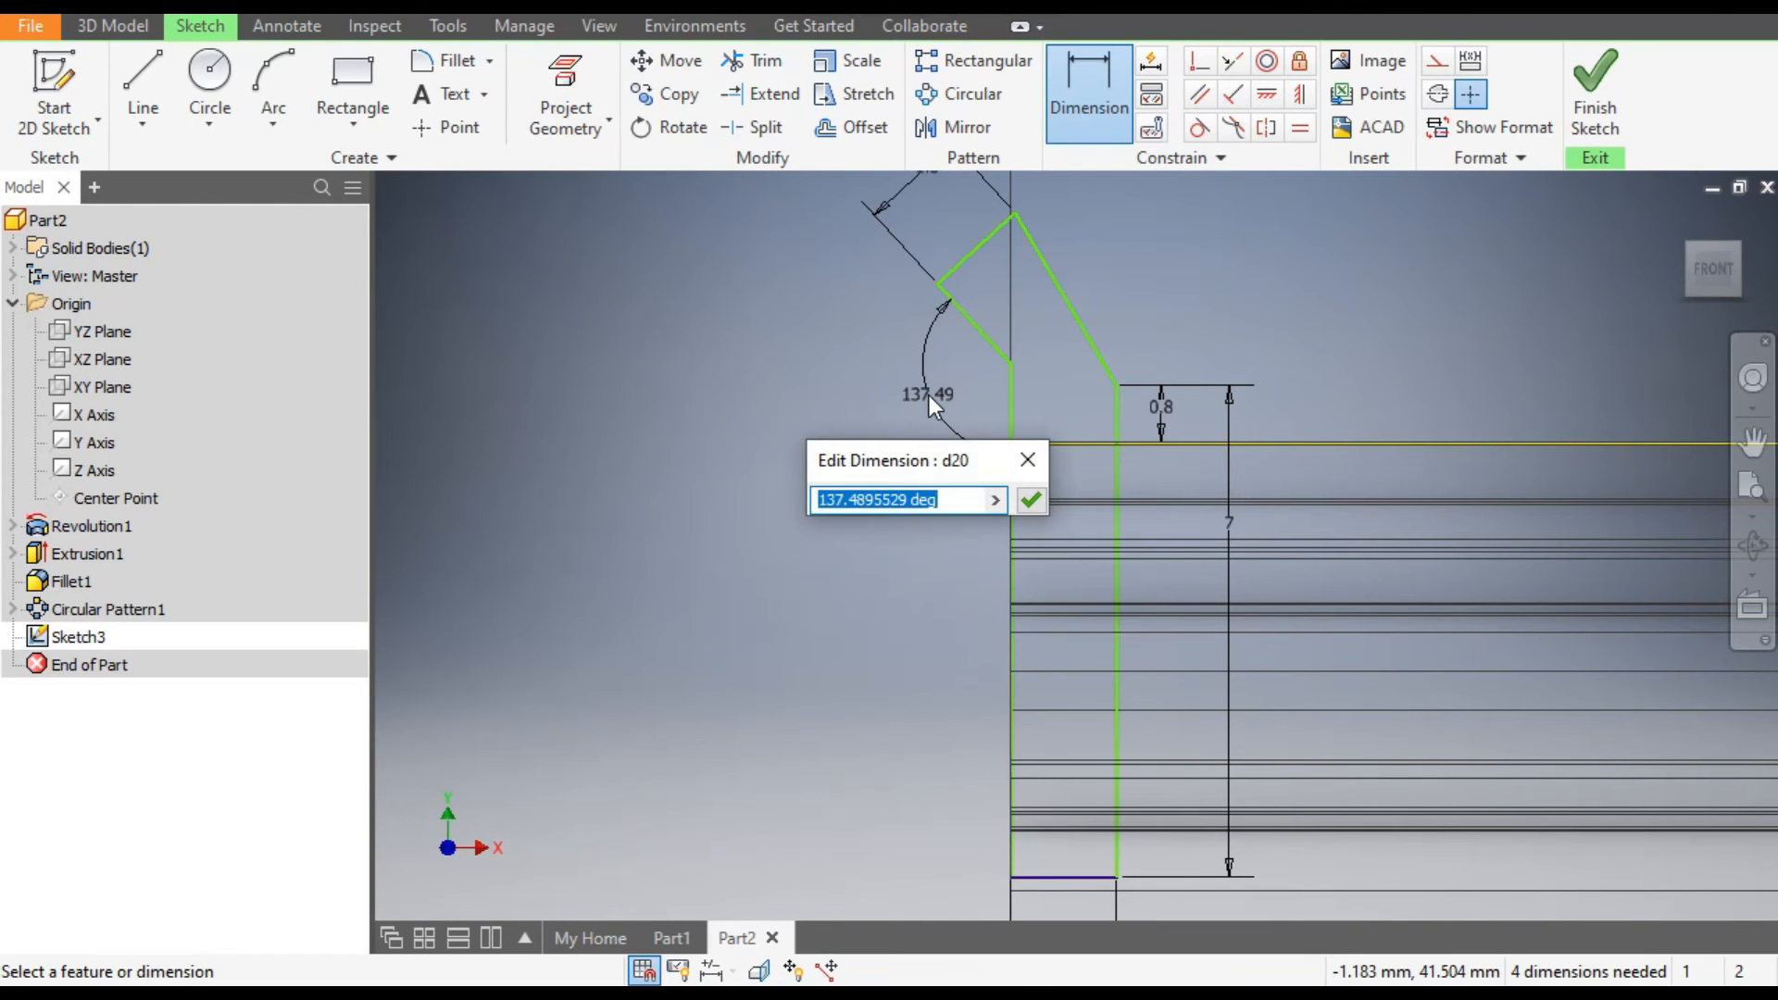
type("165")
key("Return")
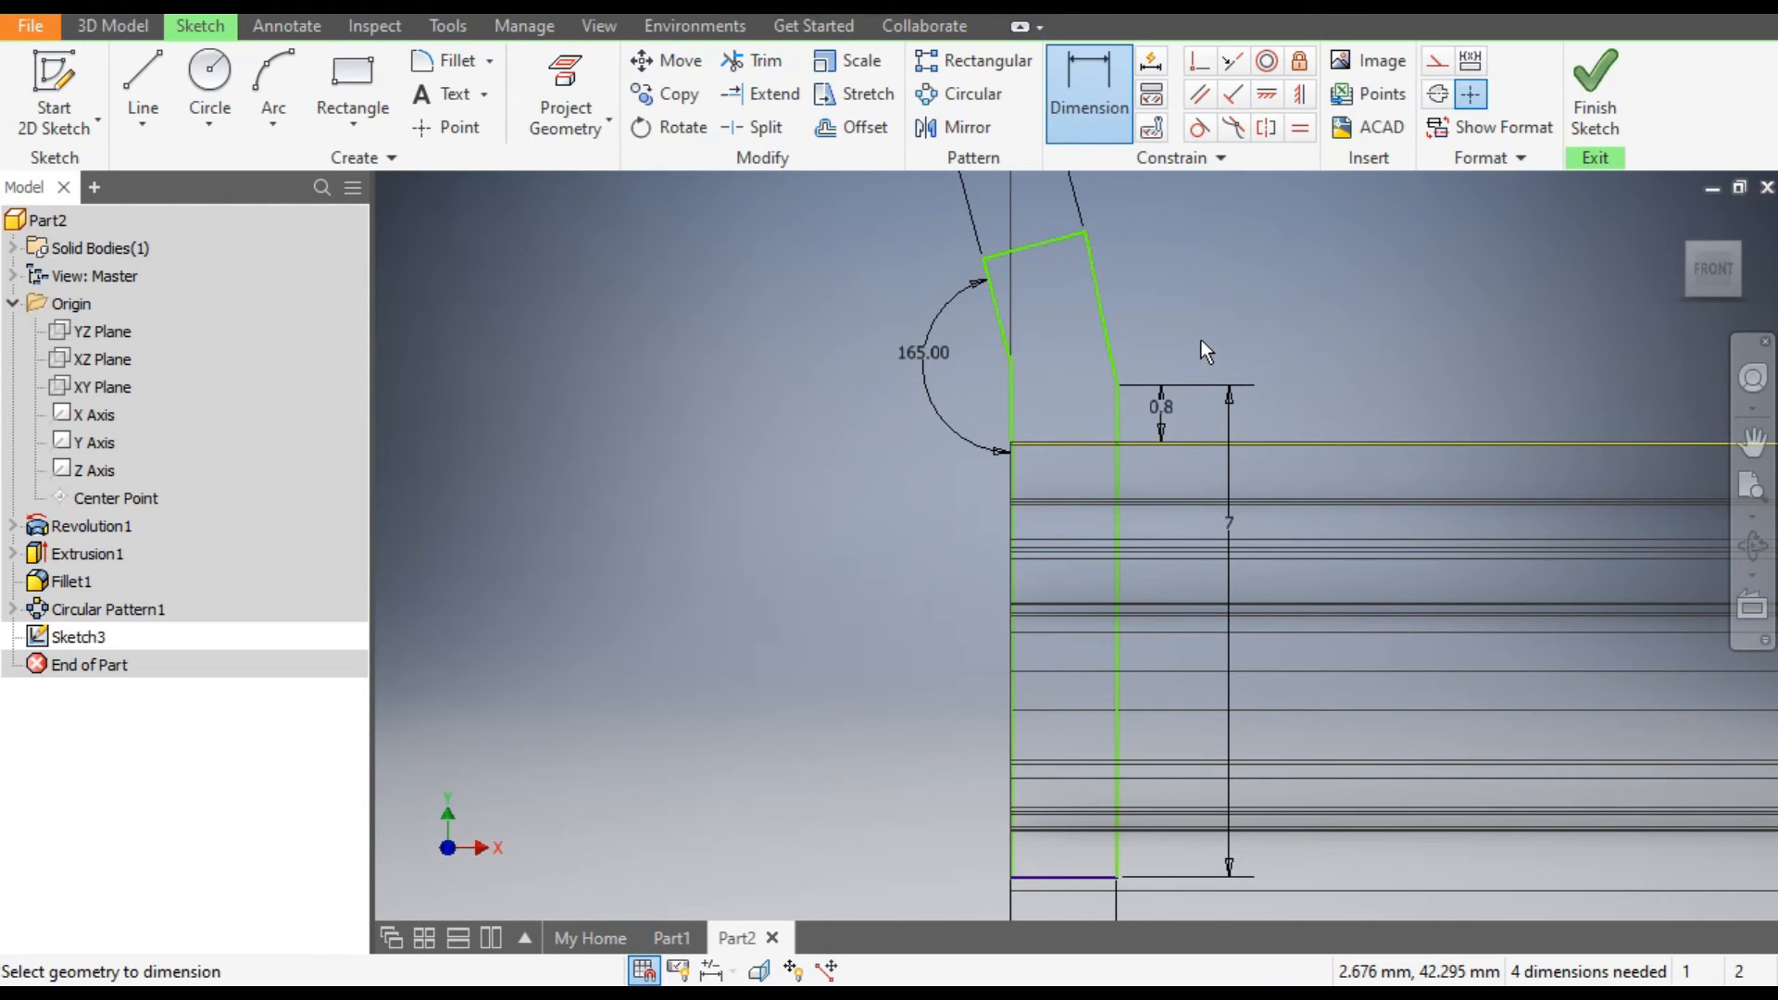
Dimension the vertical height of the profile's inner slanted line as 2.5 mm.
scroll(1182, 324, "up", 3)
left_click(1126, 318)
left_click(1176, 322)
type("2.5")
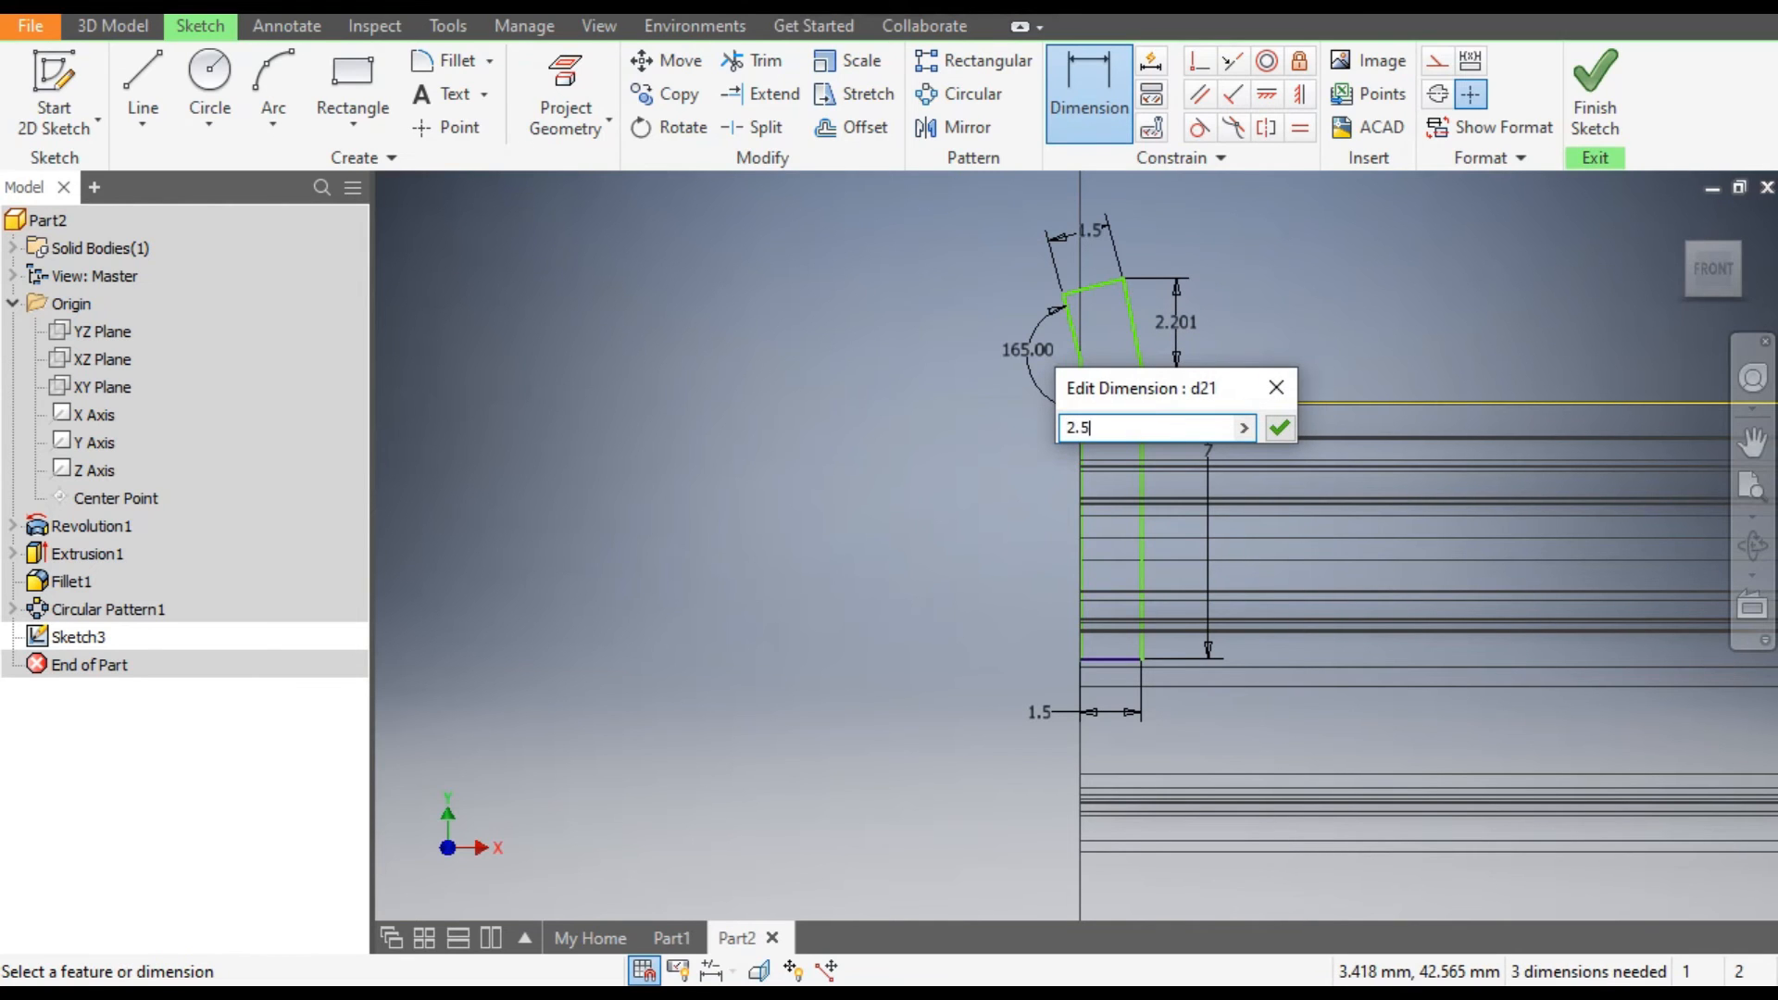
key("Return")
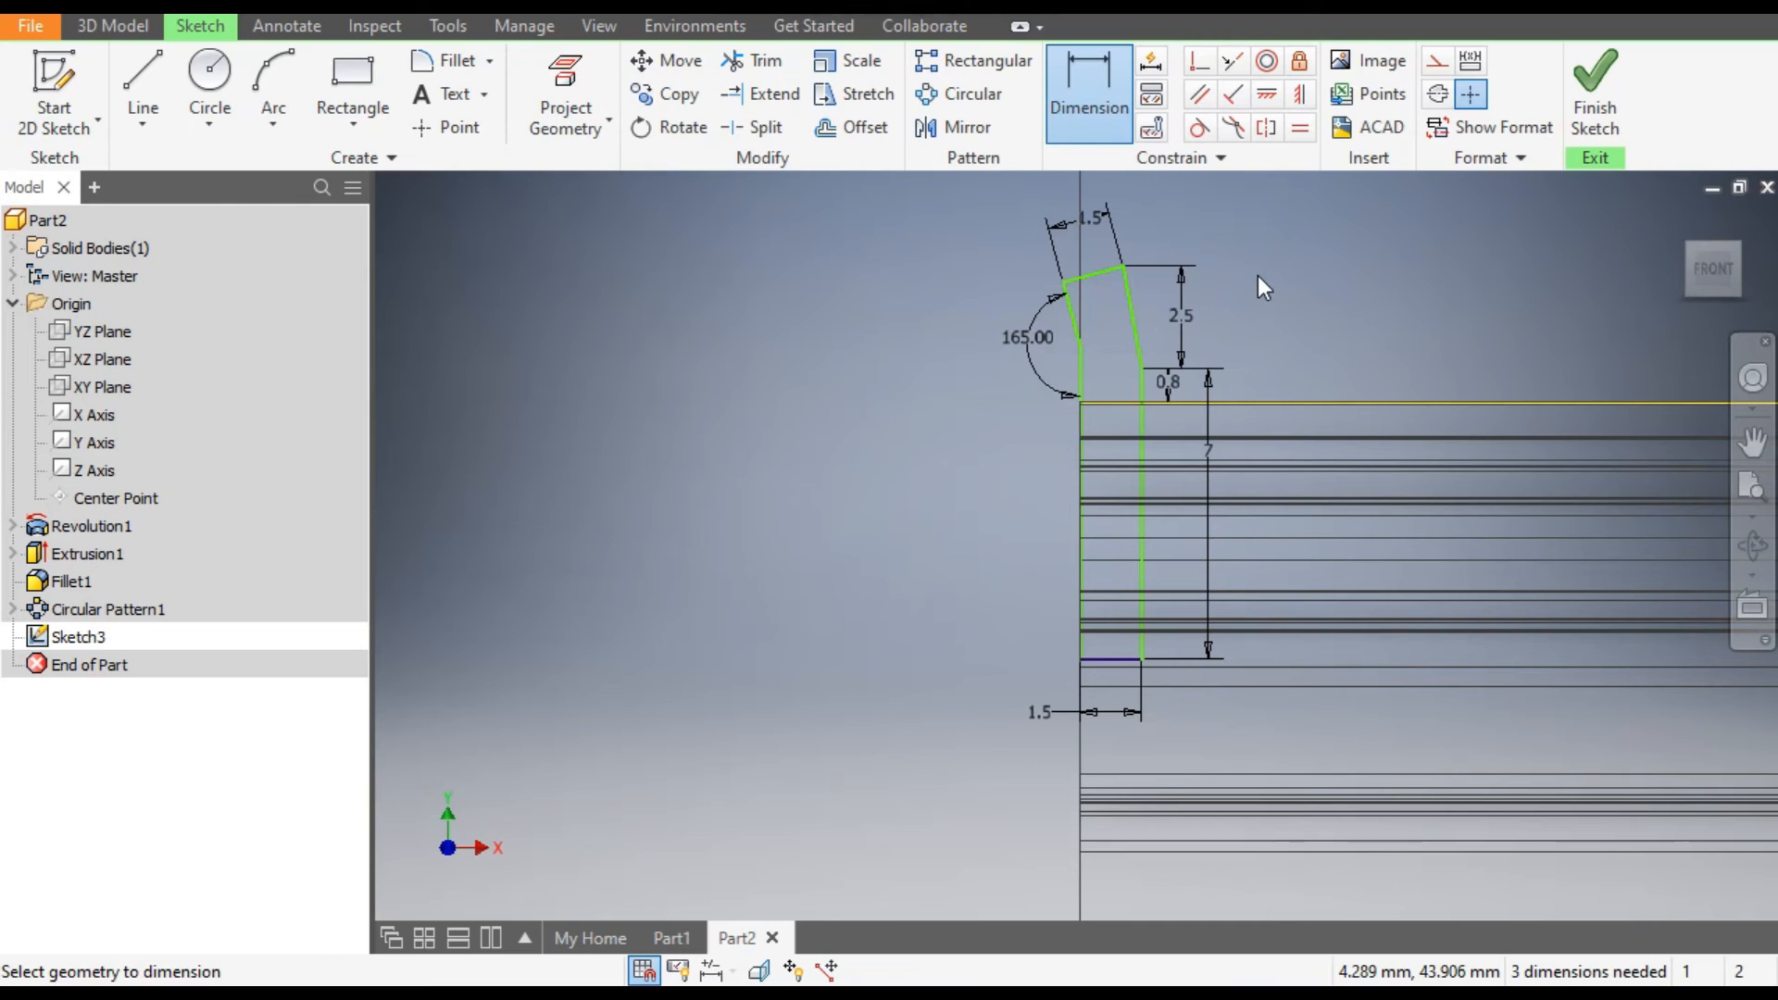
key("Escape")
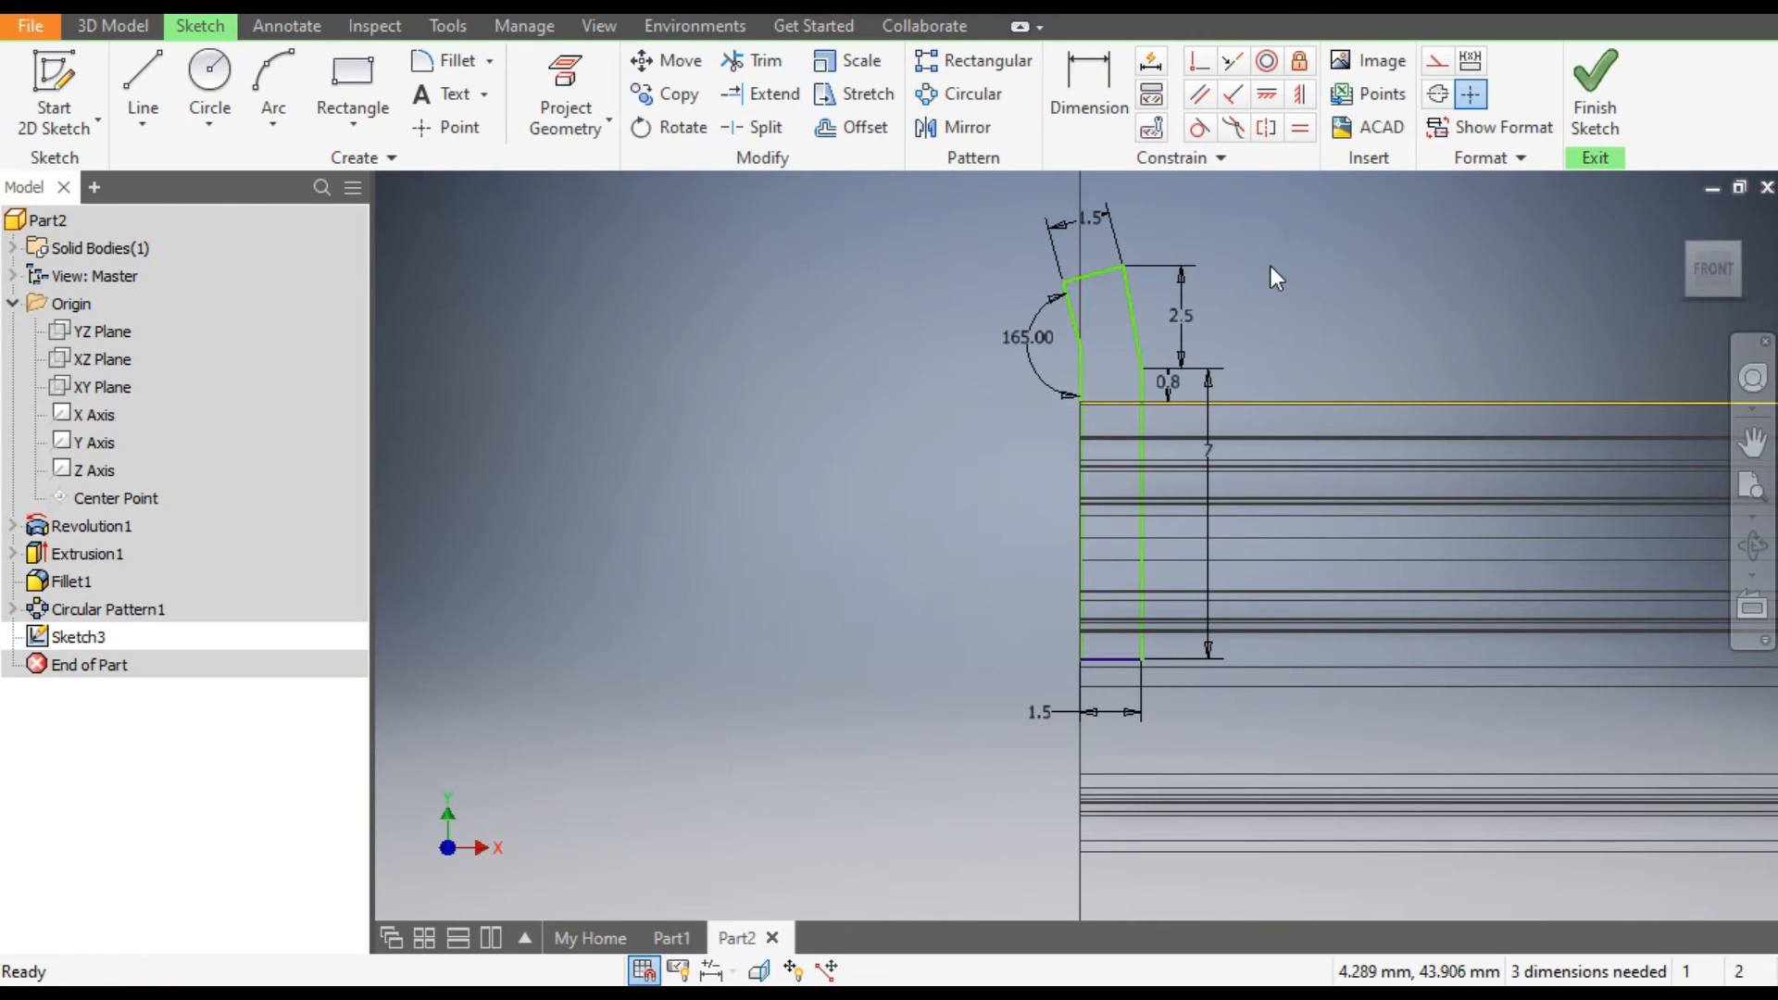
Constrain the short end line perpendicular to the inner slanted line, and try the same constraint with the outer slanted line.
left_click(1234, 94)
scroll(1111, 277, "down", 3)
left_click(1013, 259)
left_click(1076, 303)
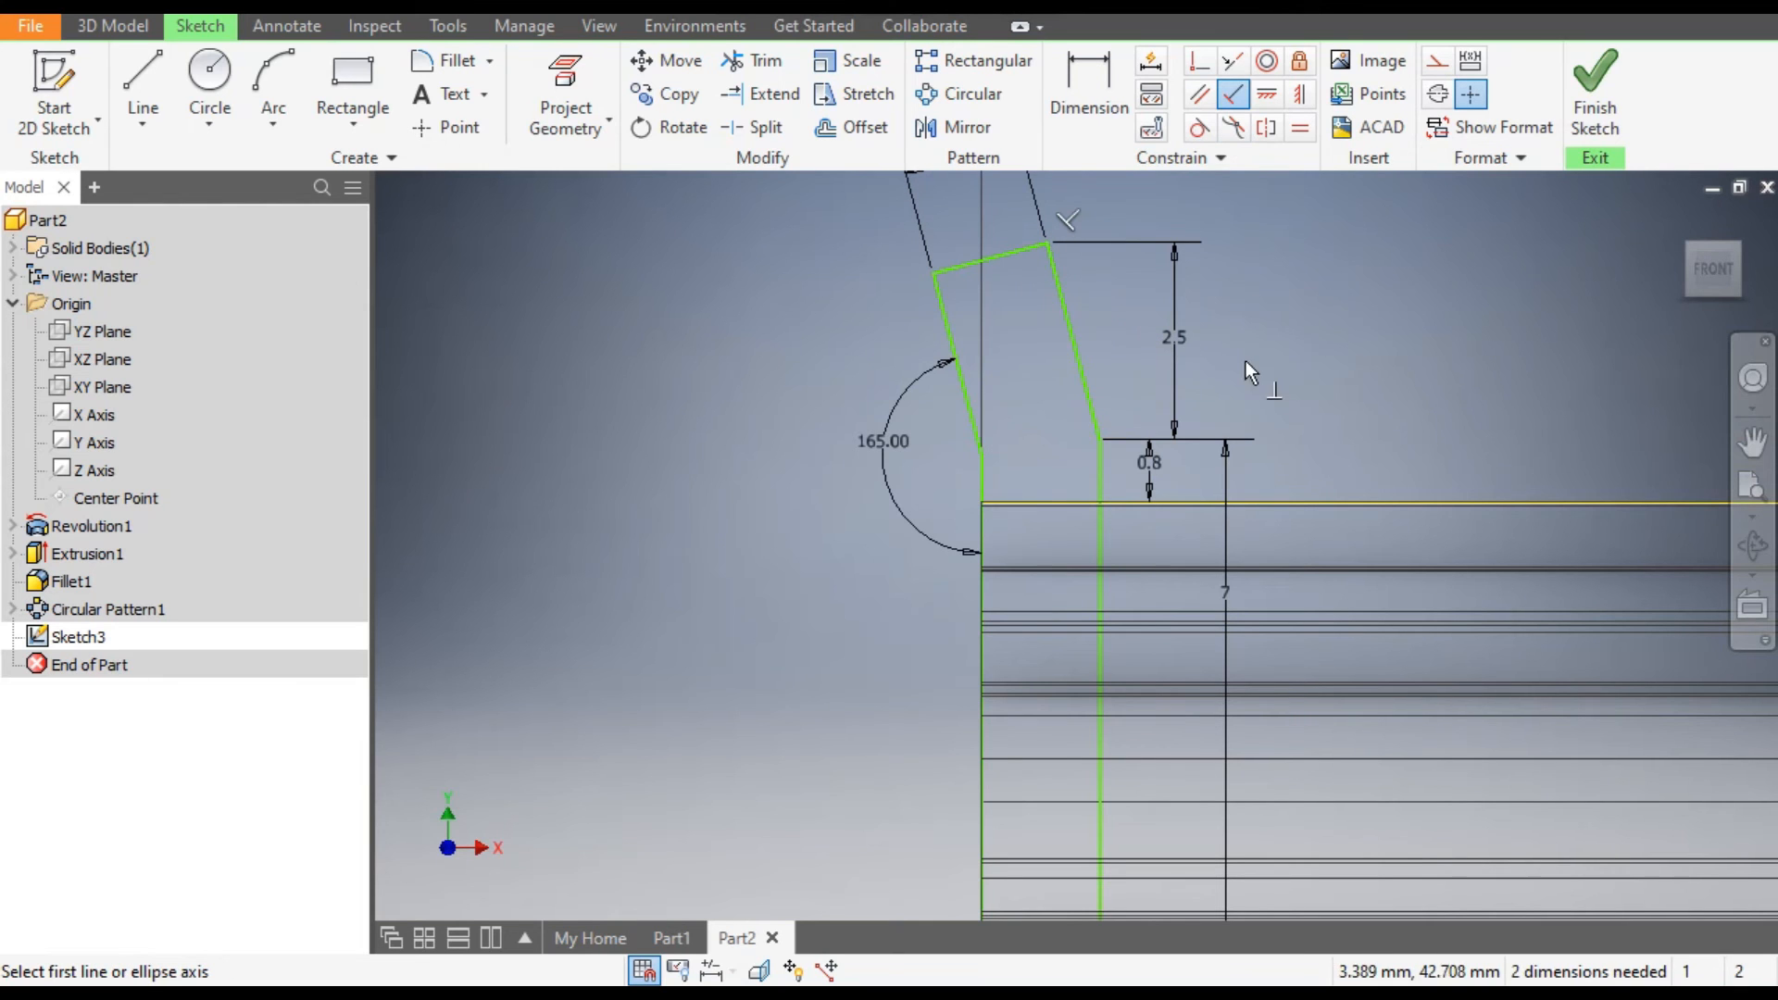
left_click(970, 418)
left_click(974, 265)
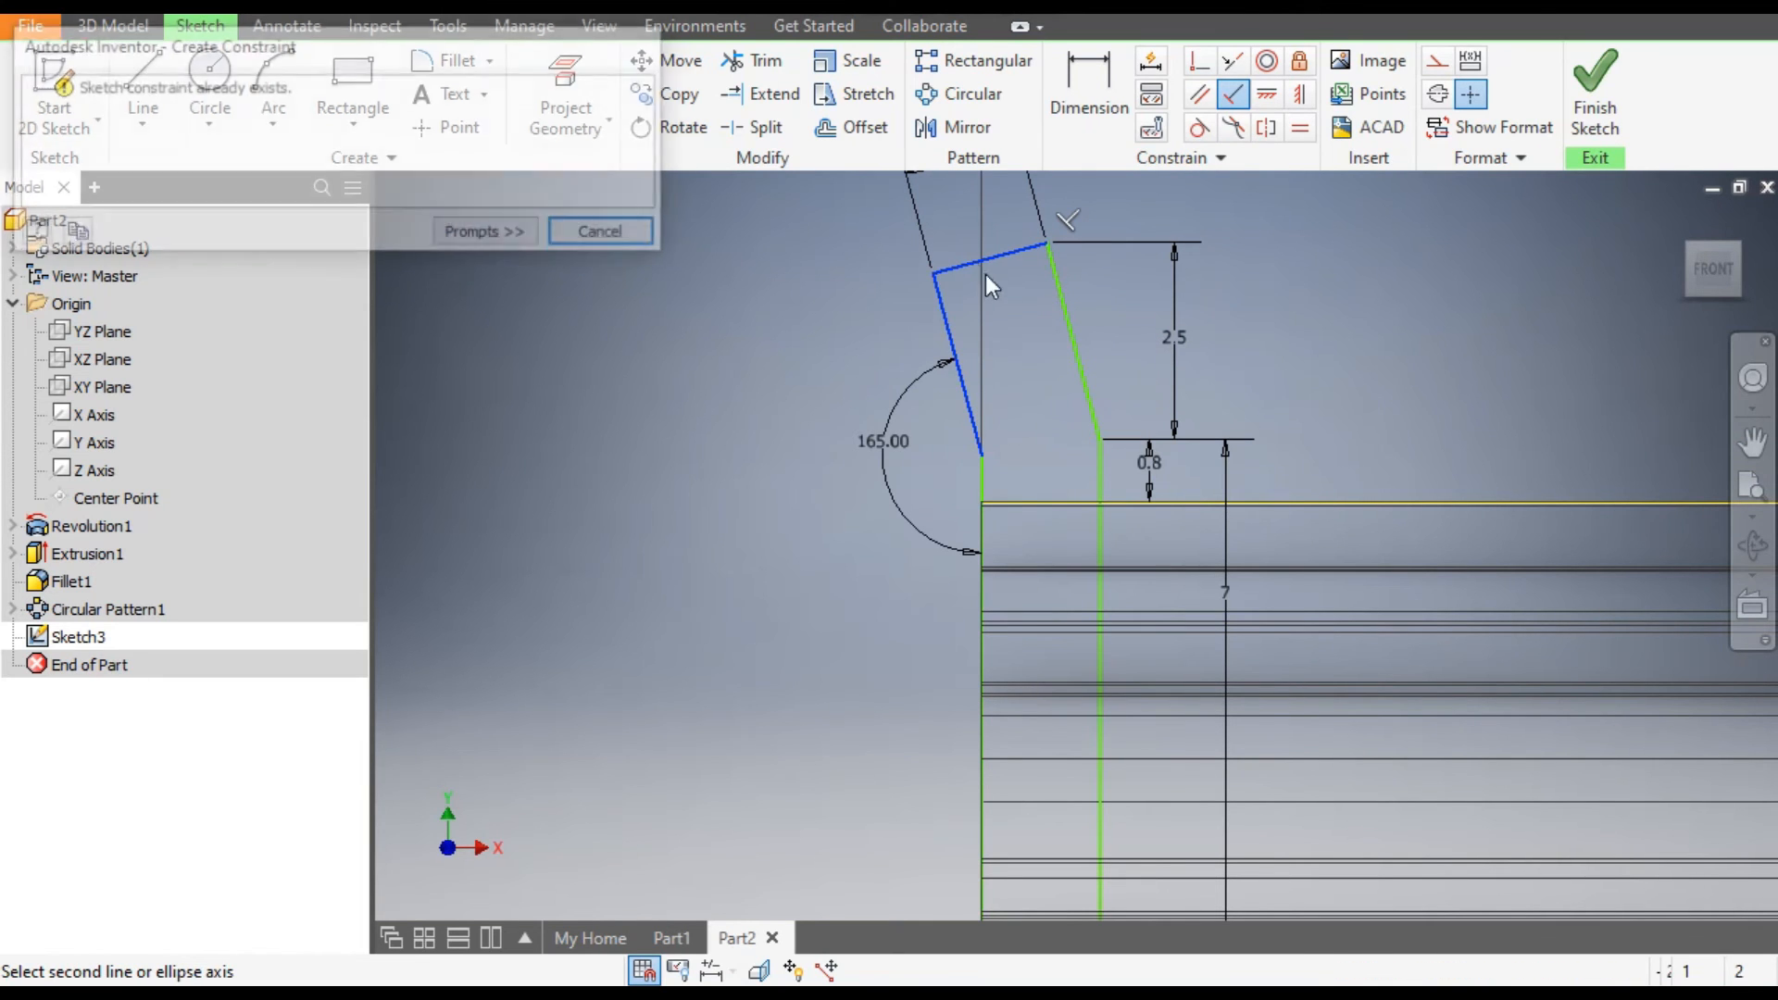
left_click(607, 234)
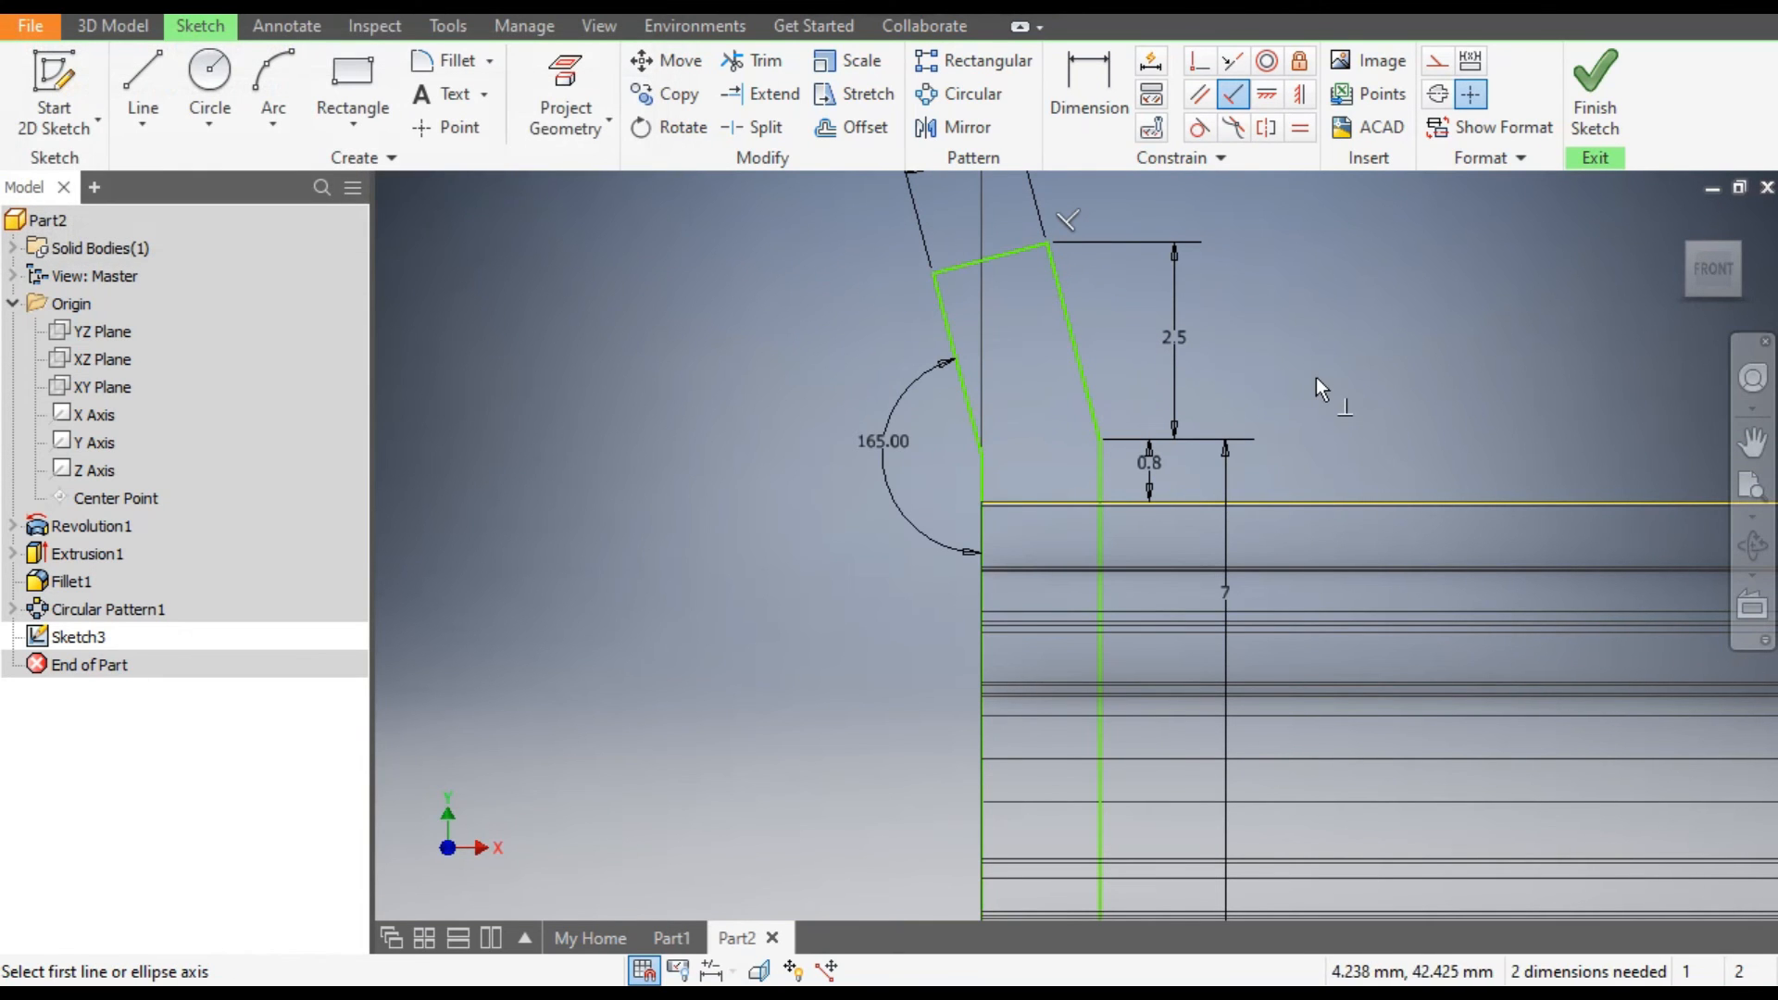
key("Escape")
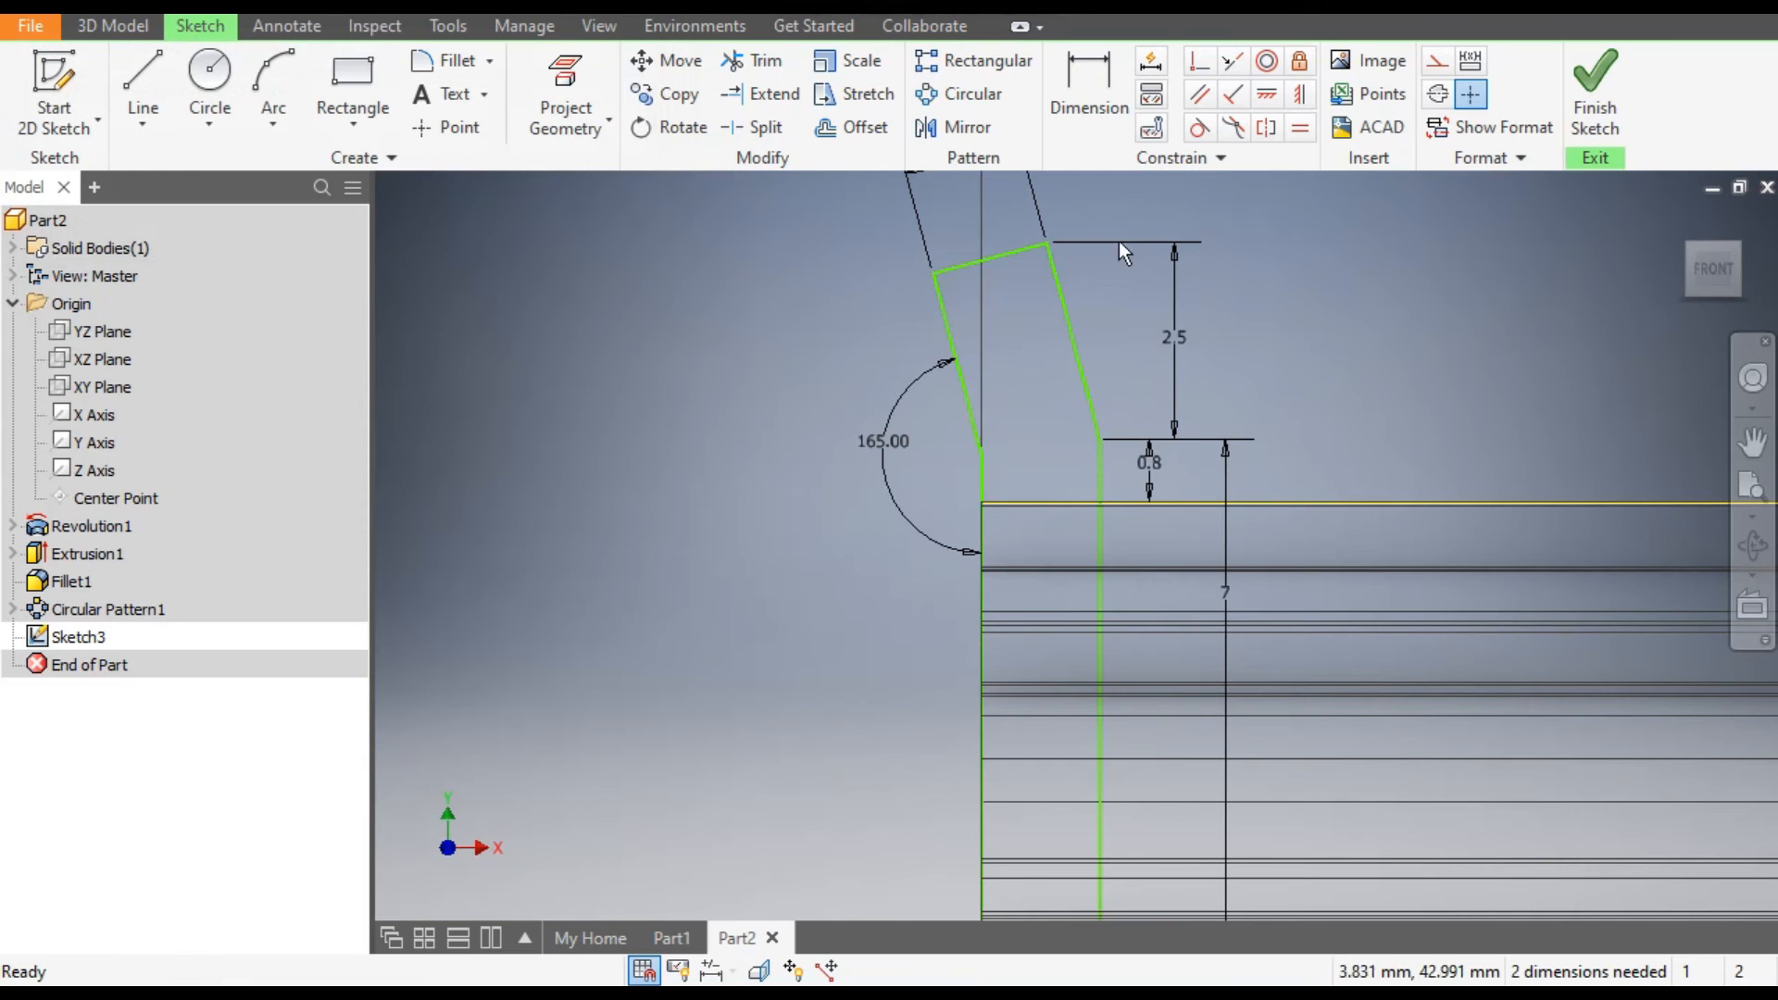
Pull the flange profile clear of the pulley and make its outer vertical line collinear with the pulley's left end edge.
left_click_drag(1052, 248, 1268, 428)
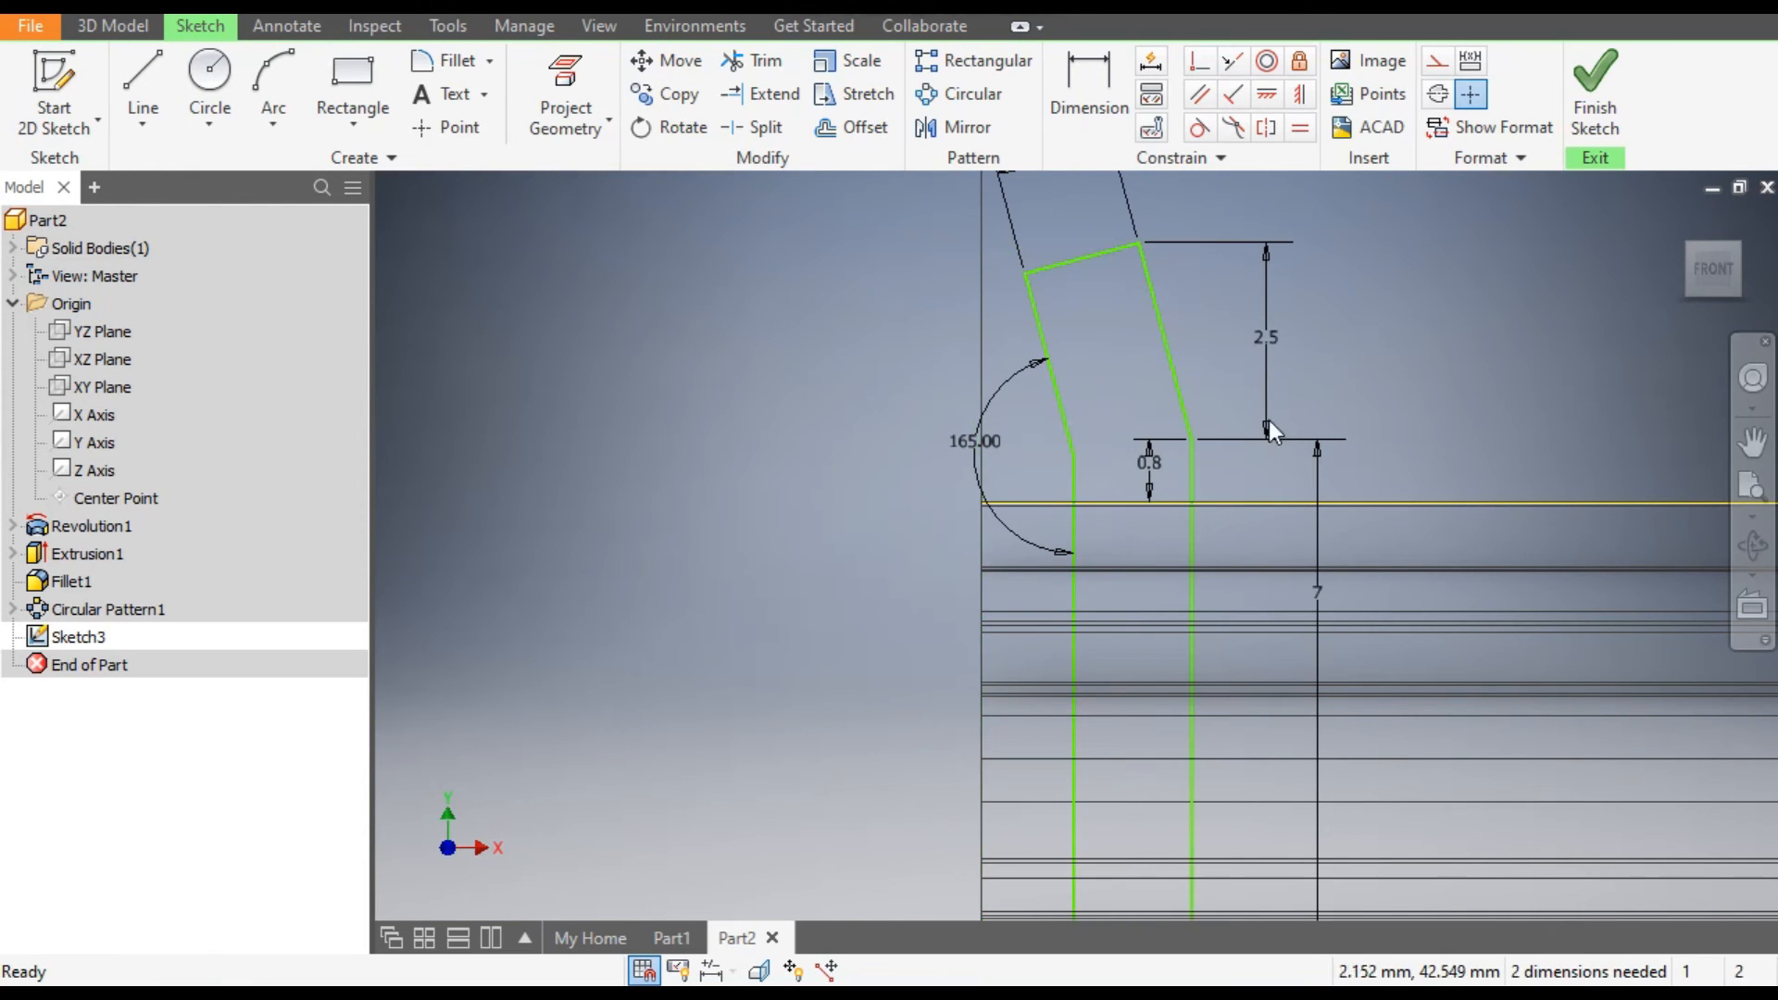
scroll(972, 311, "down", 3)
mouse_move(1085, 480)
left_mouse_down()
mouse_move(1226, 491)
mouse_move(819, 500)
left_mouse_up()
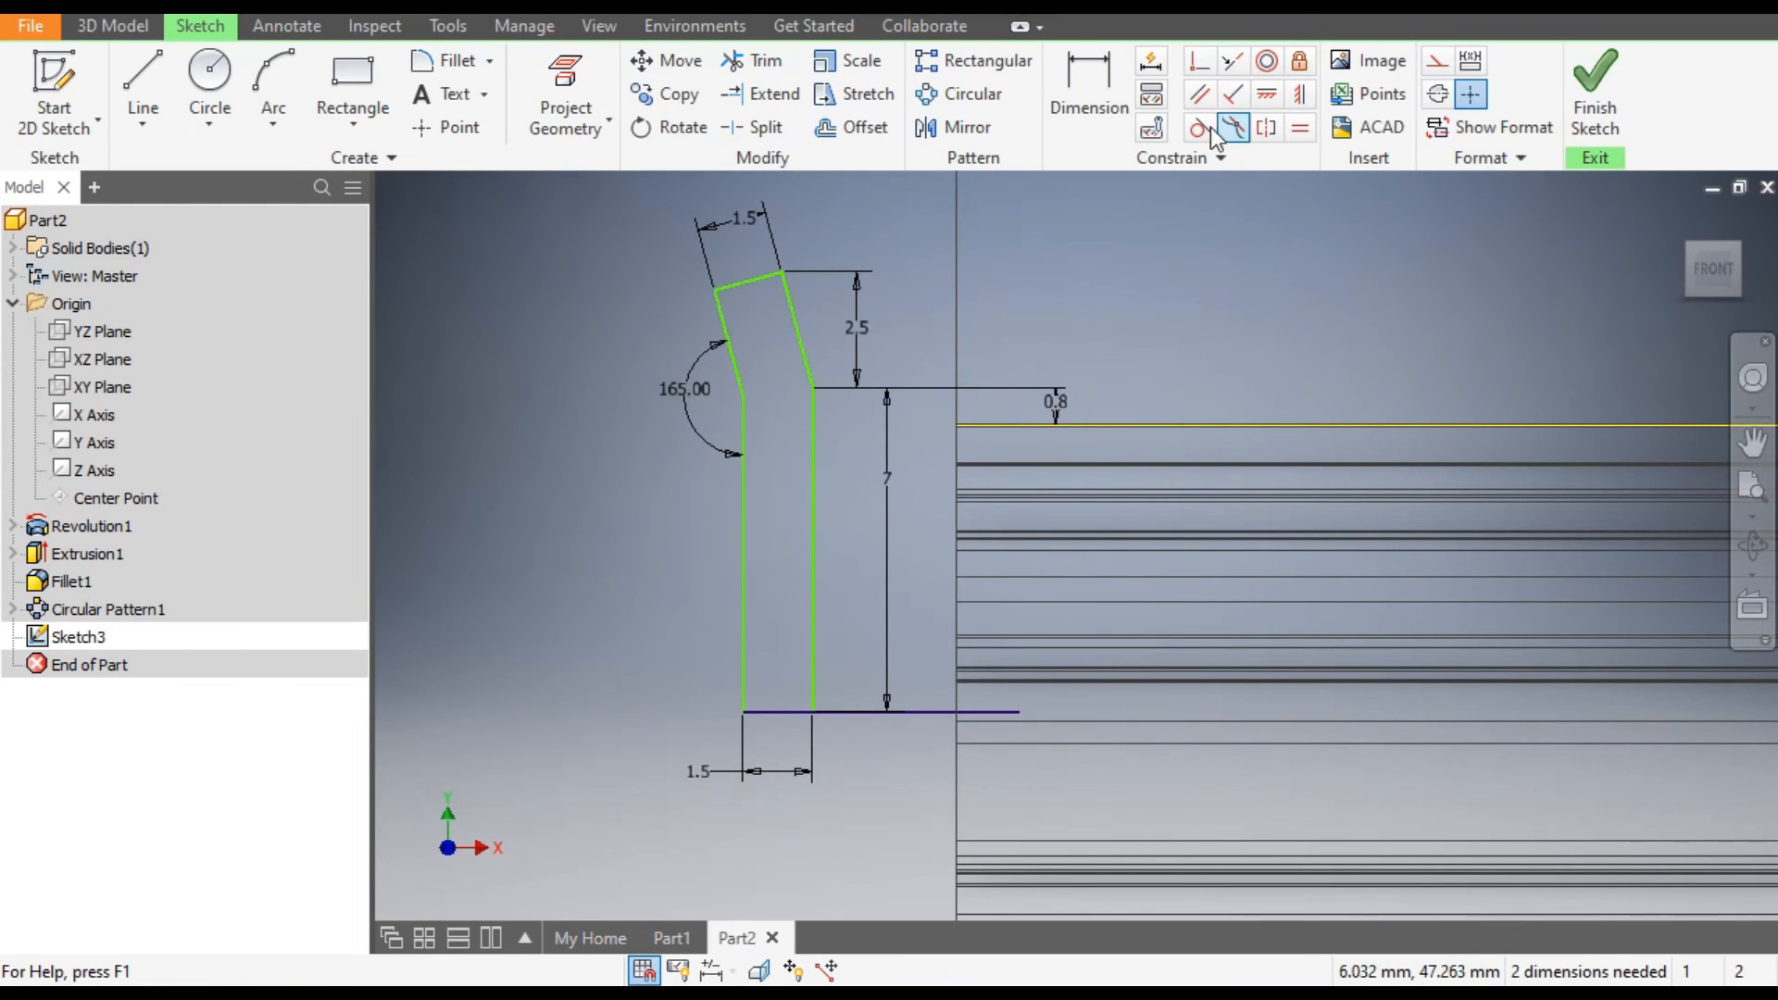
left_click(1232, 65)
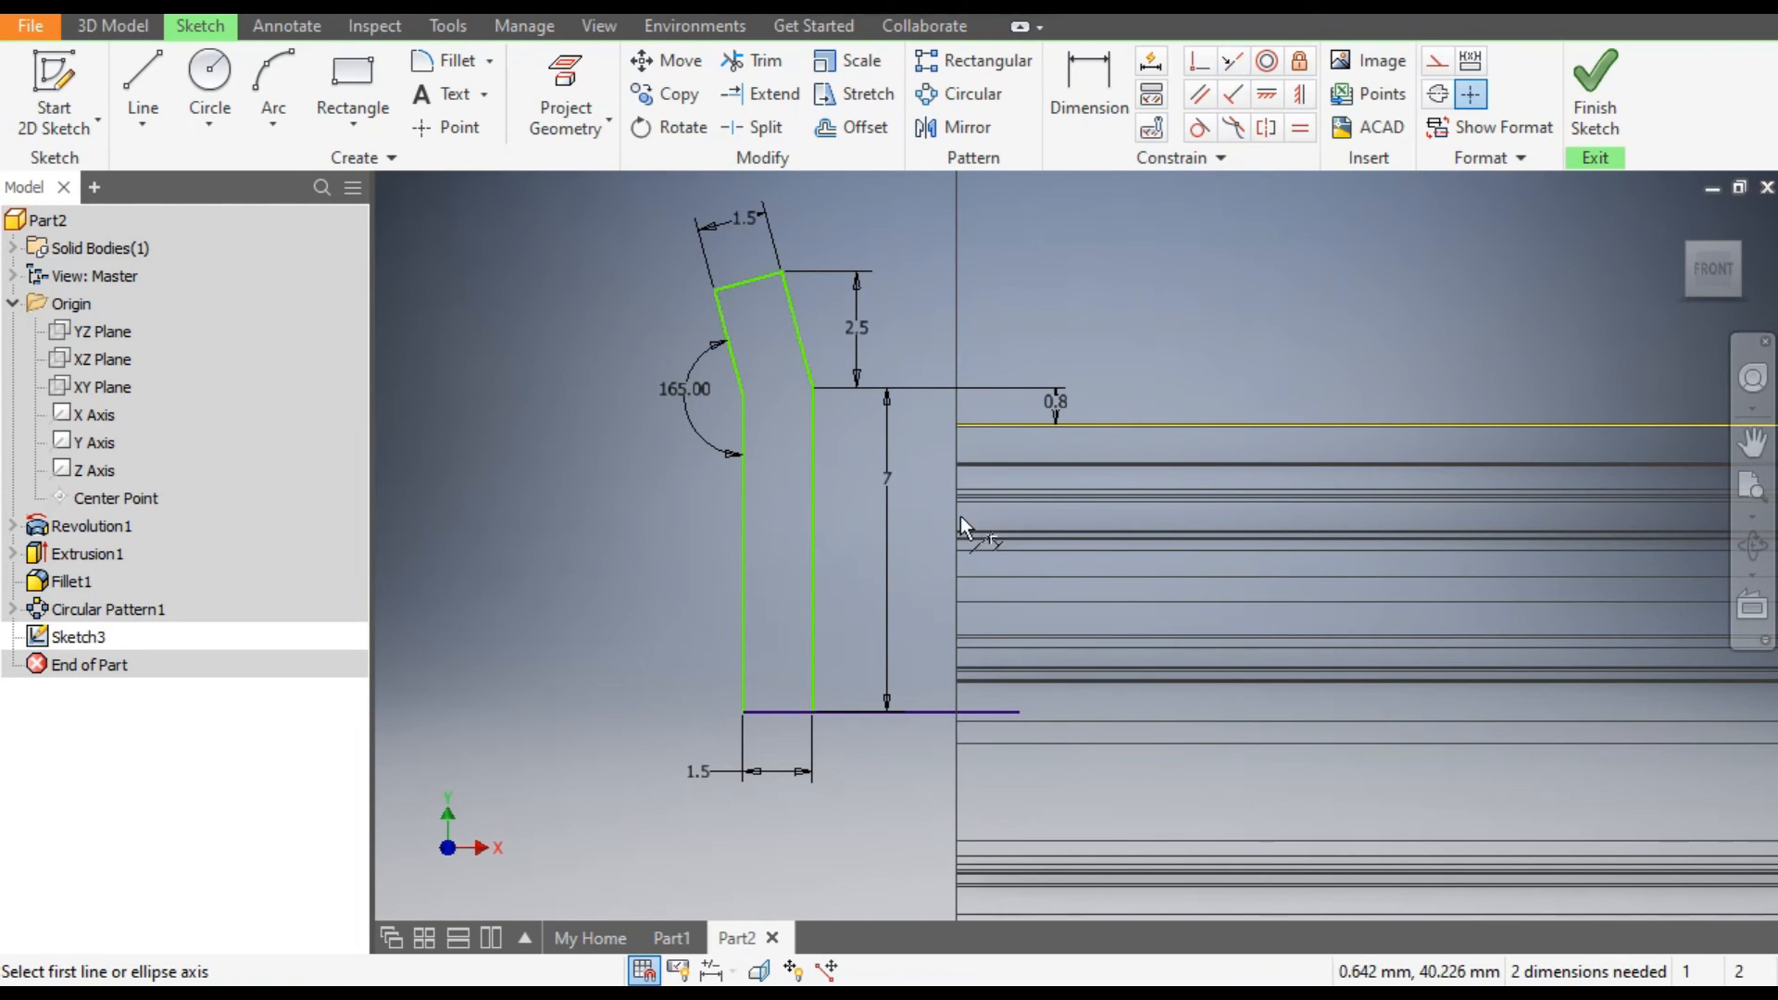
left_click(957, 526)
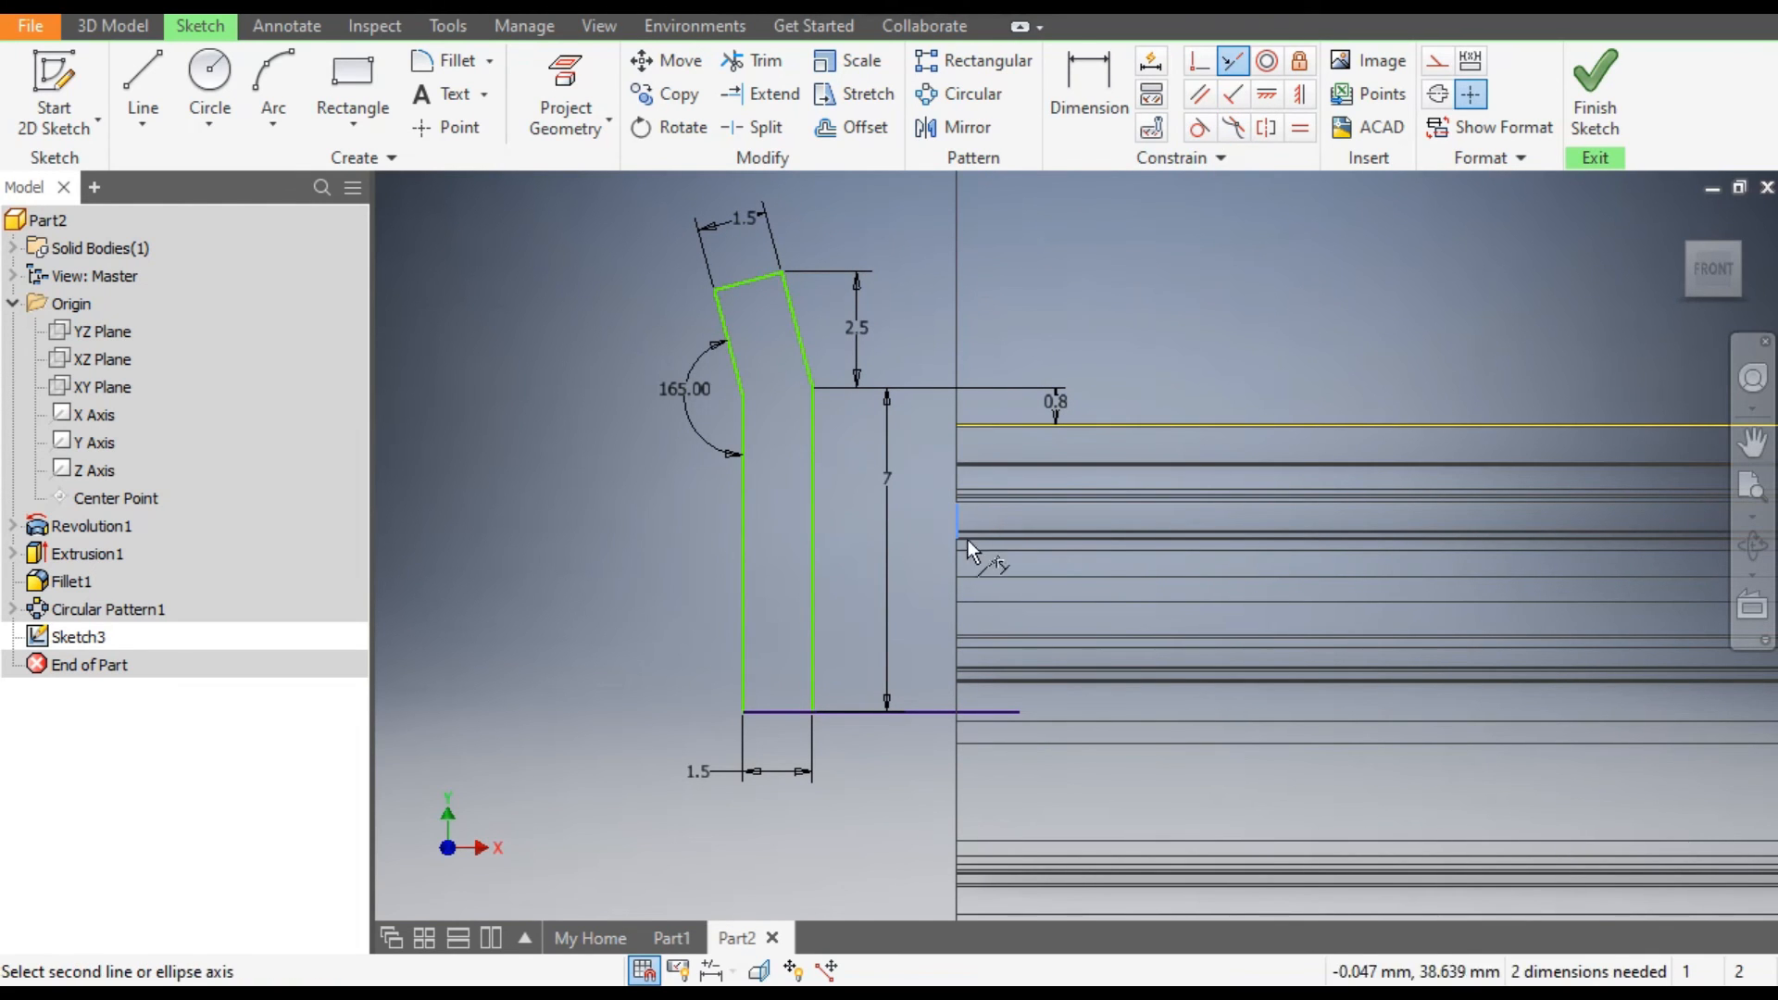
left_click(740, 537)
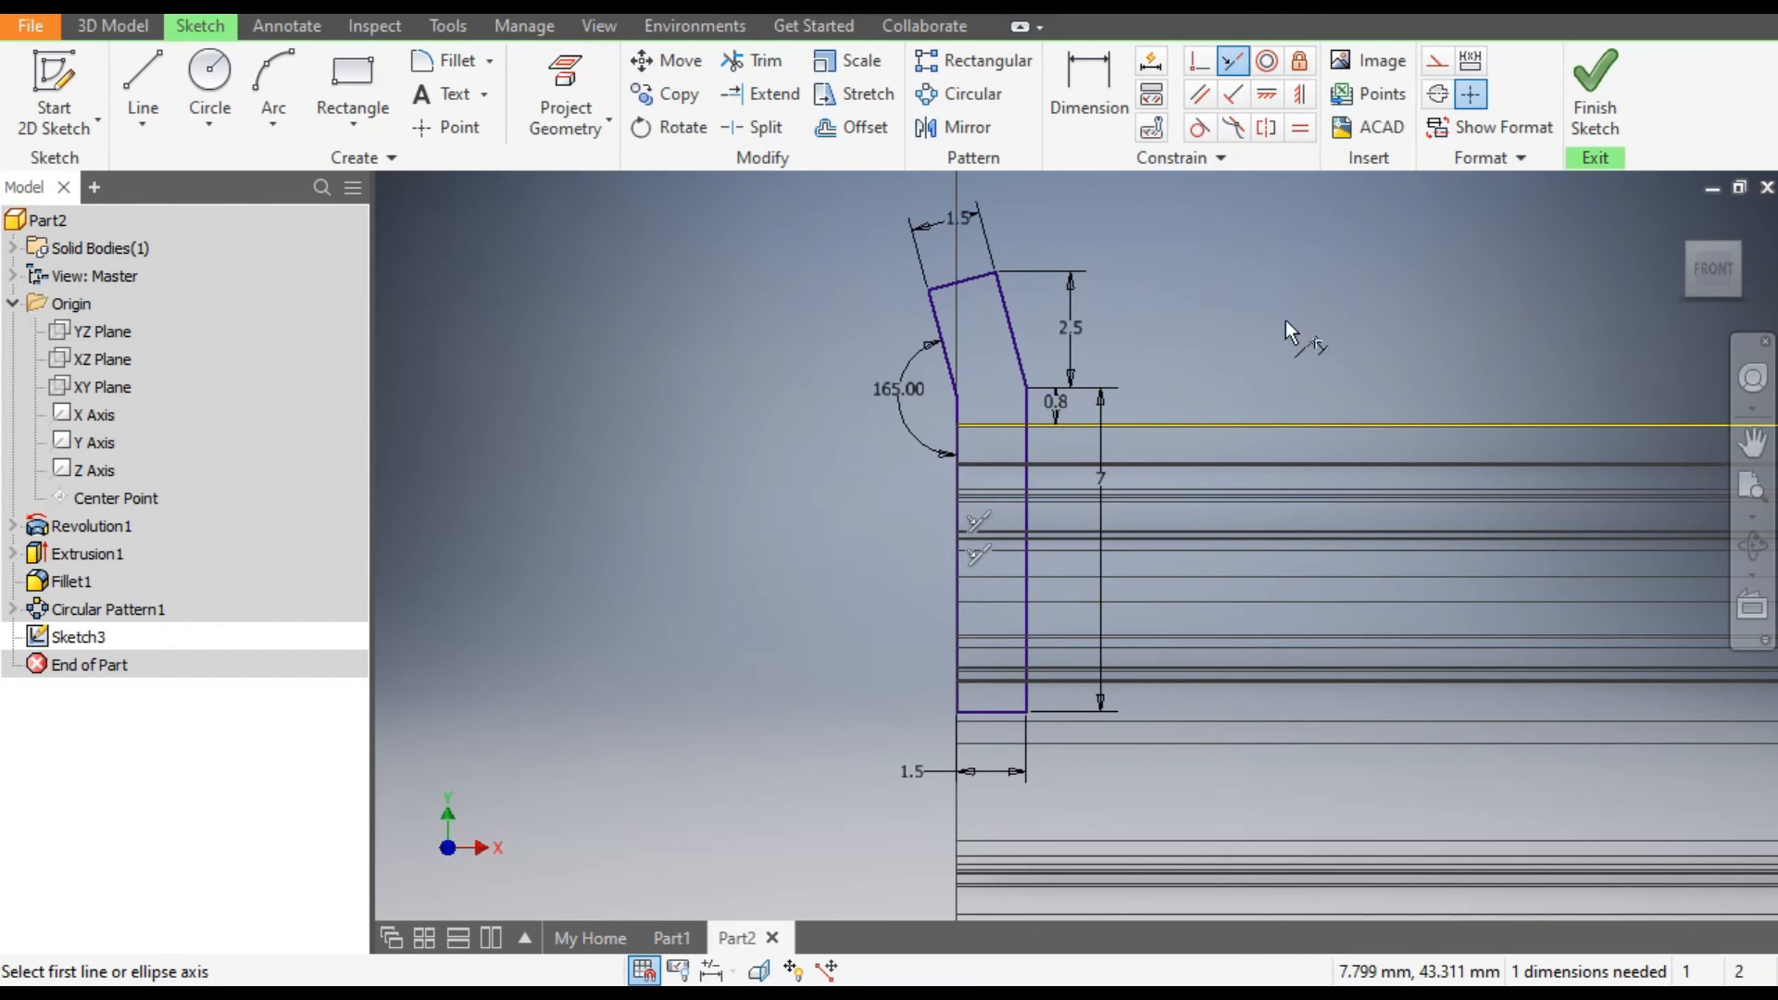
scroll(903, 313, "down", 5)
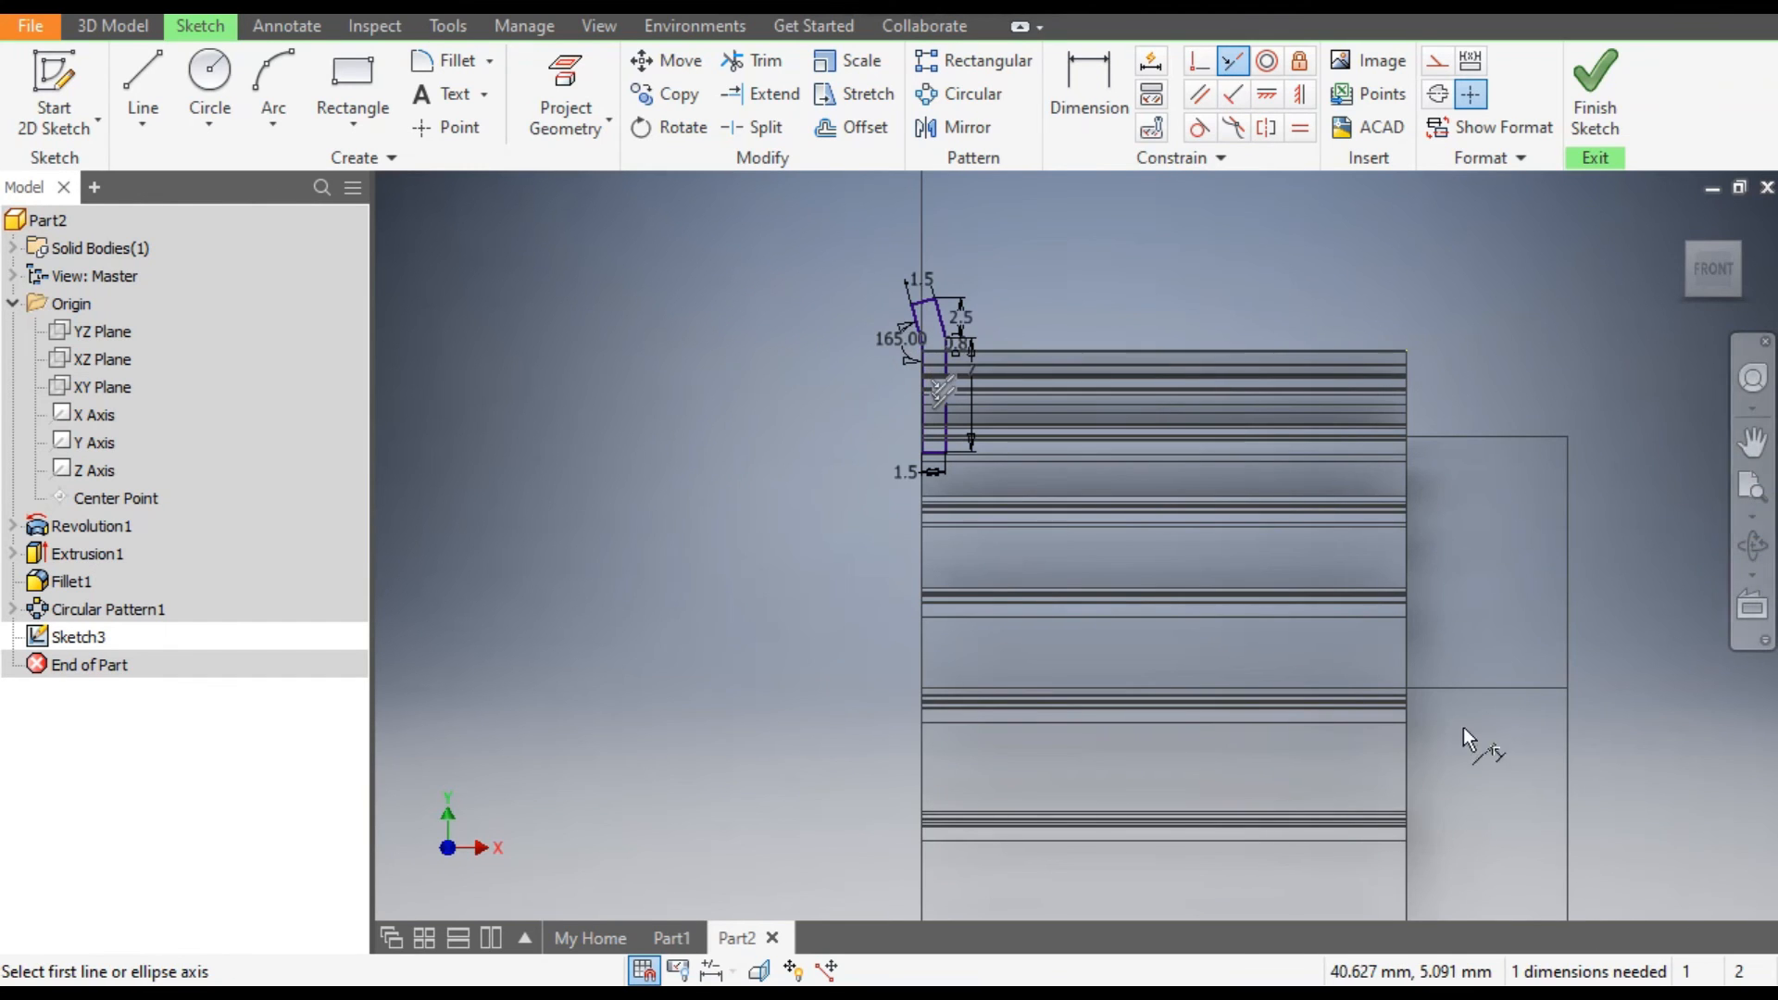
scroll(915, 329, "up", 3)
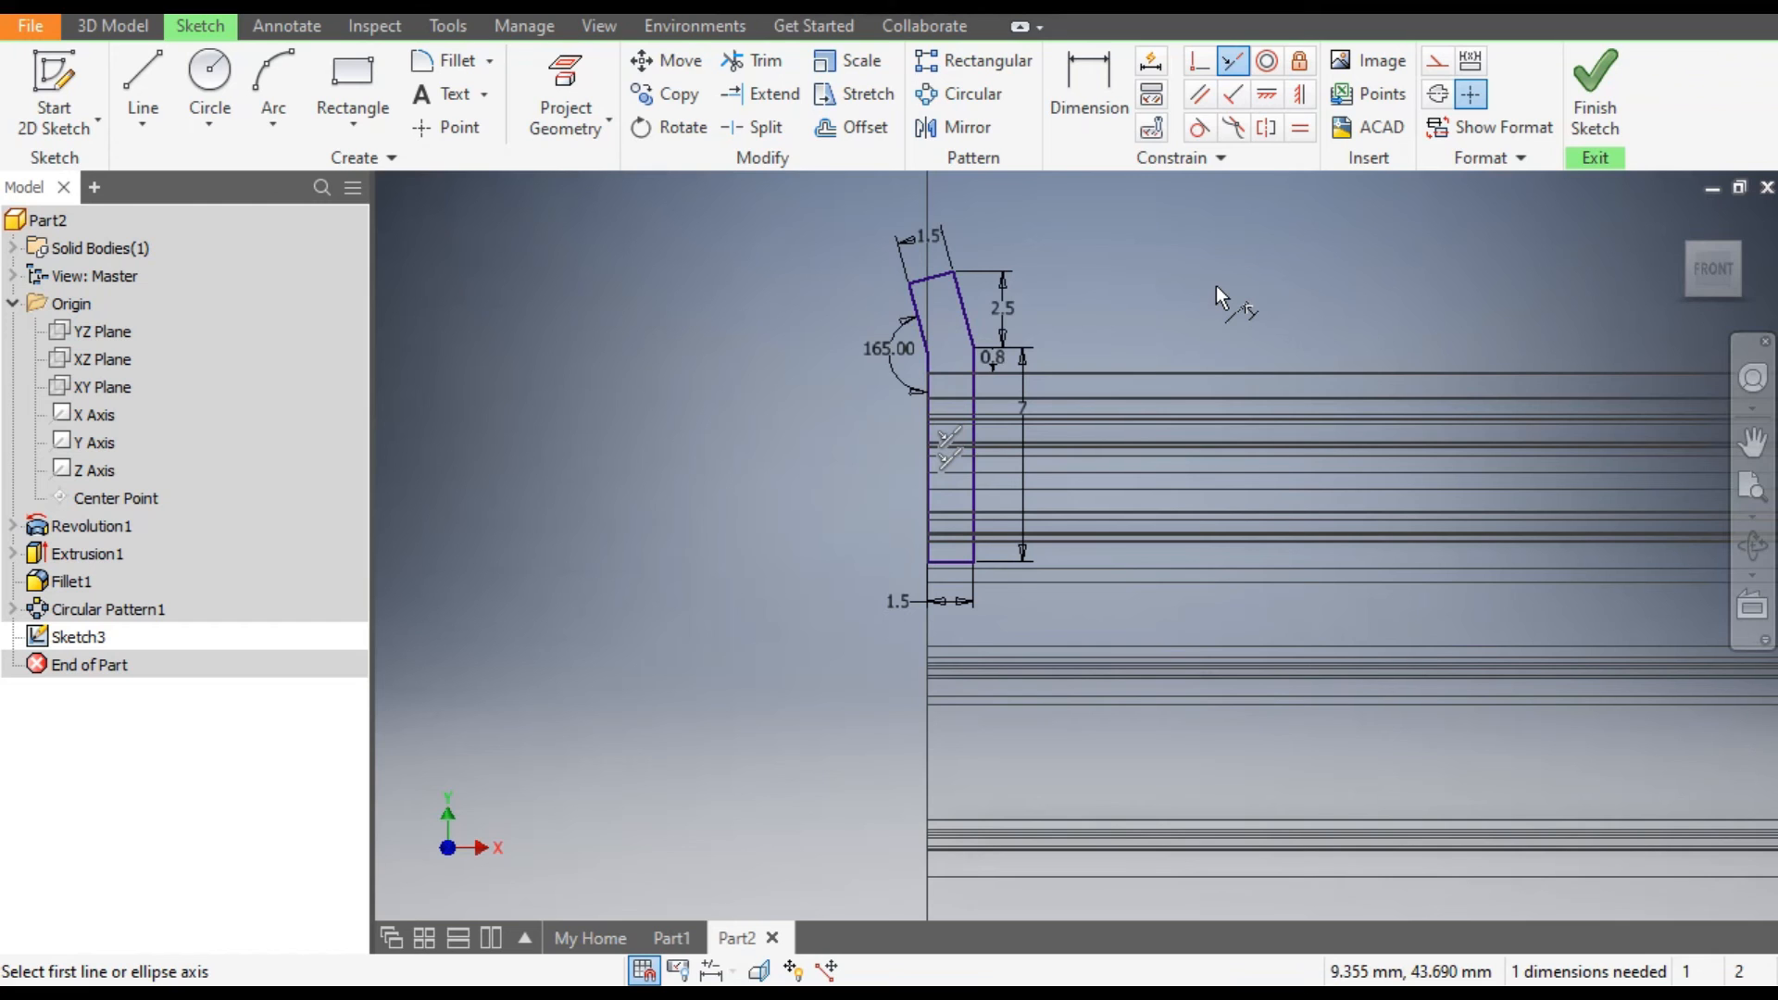
key("Escape")
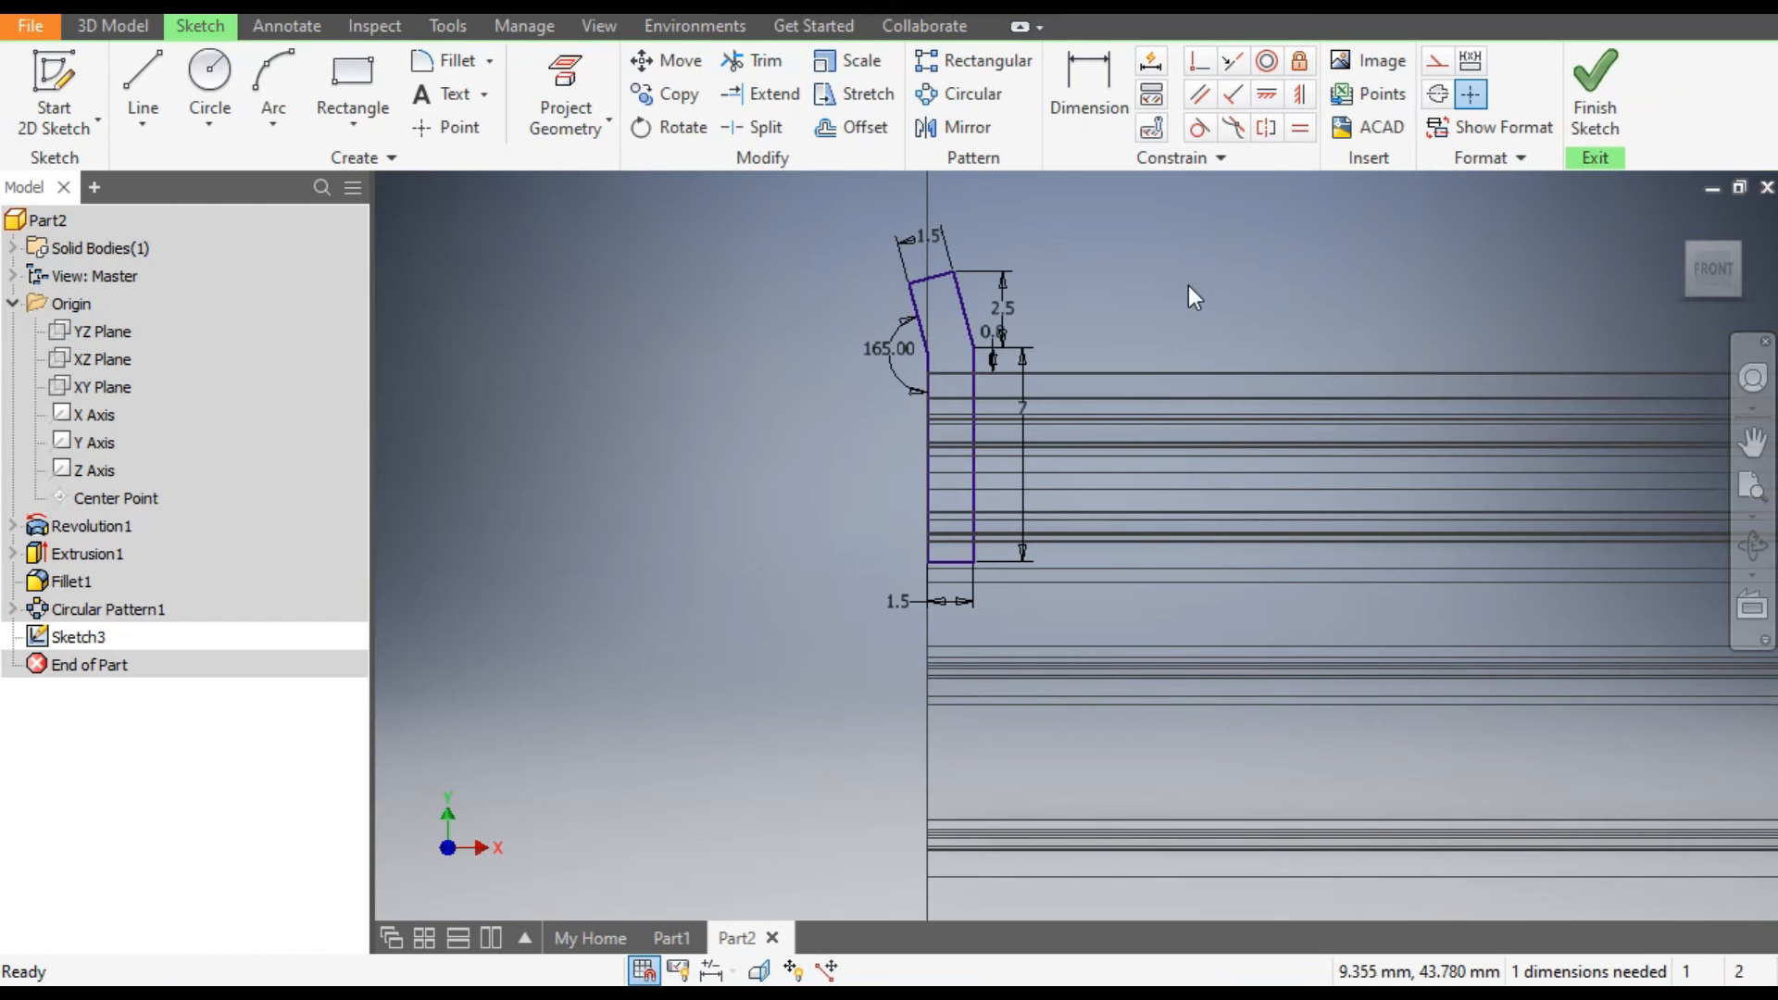
Sketch a vertical line about 101 mm long from the midpoint of the pulley's top edge down past its lower rim.
scroll(1171, 314, "down", 5)
scroll(1102, 287, "up", 5)
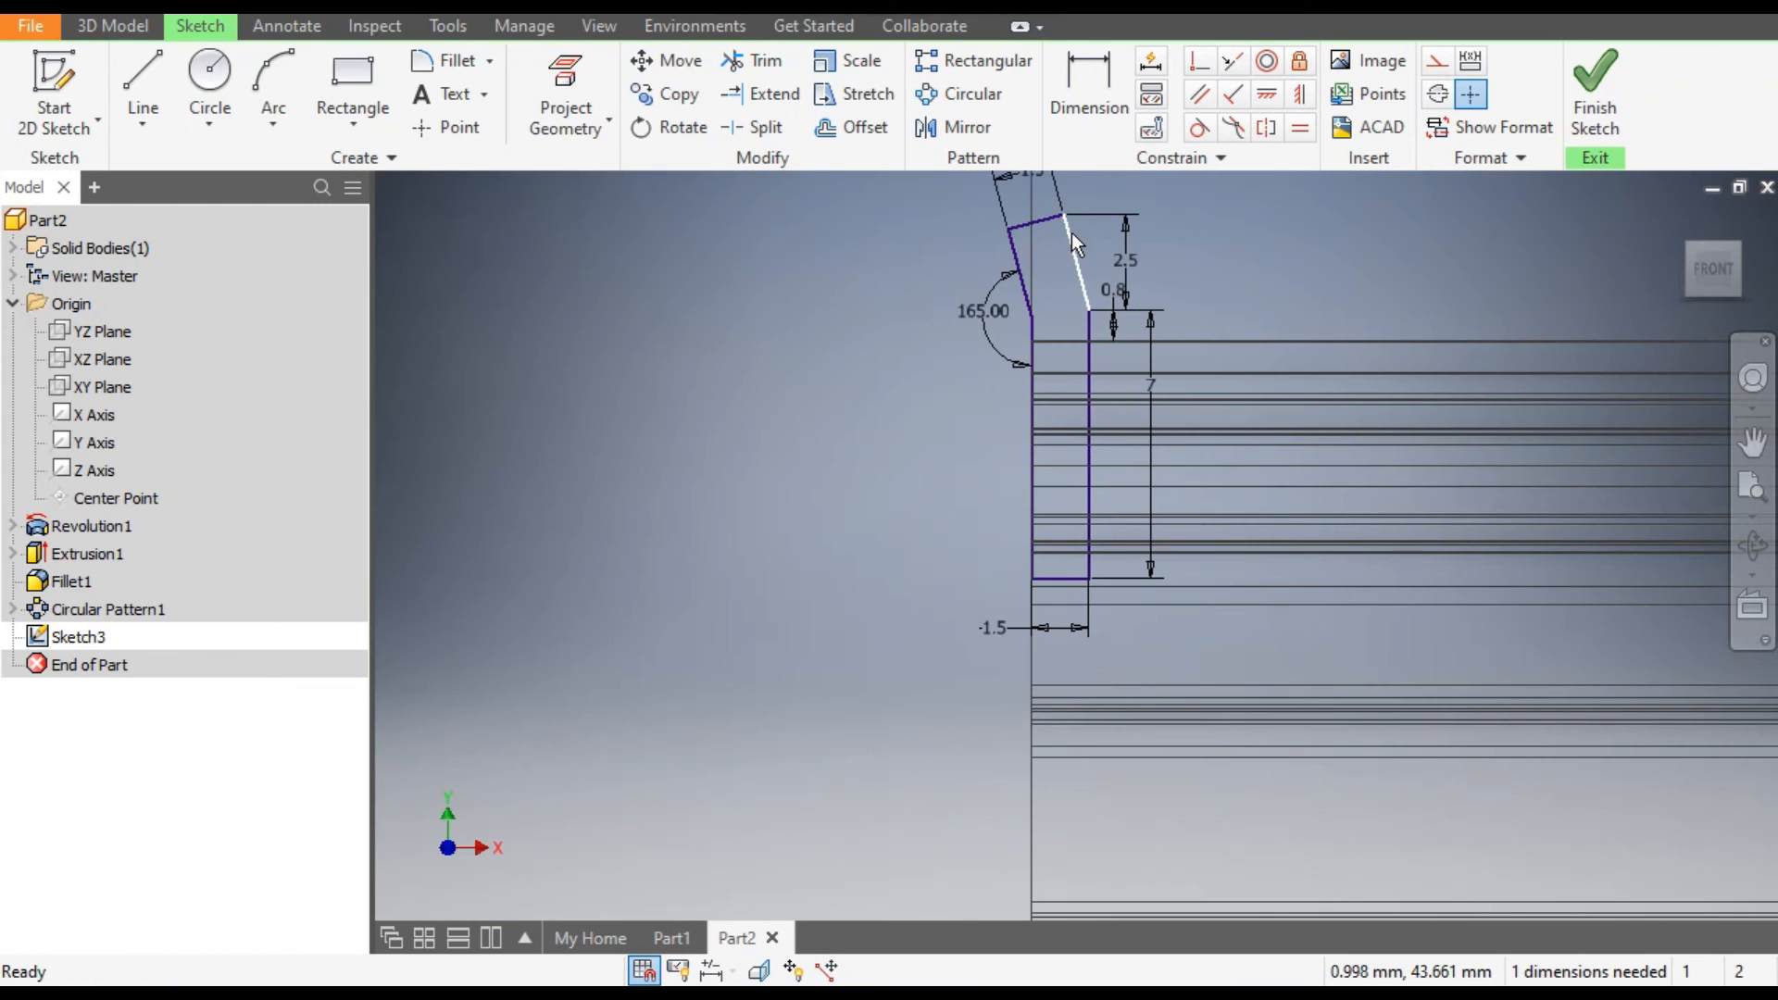
scroll(896, 349, "down", 3)
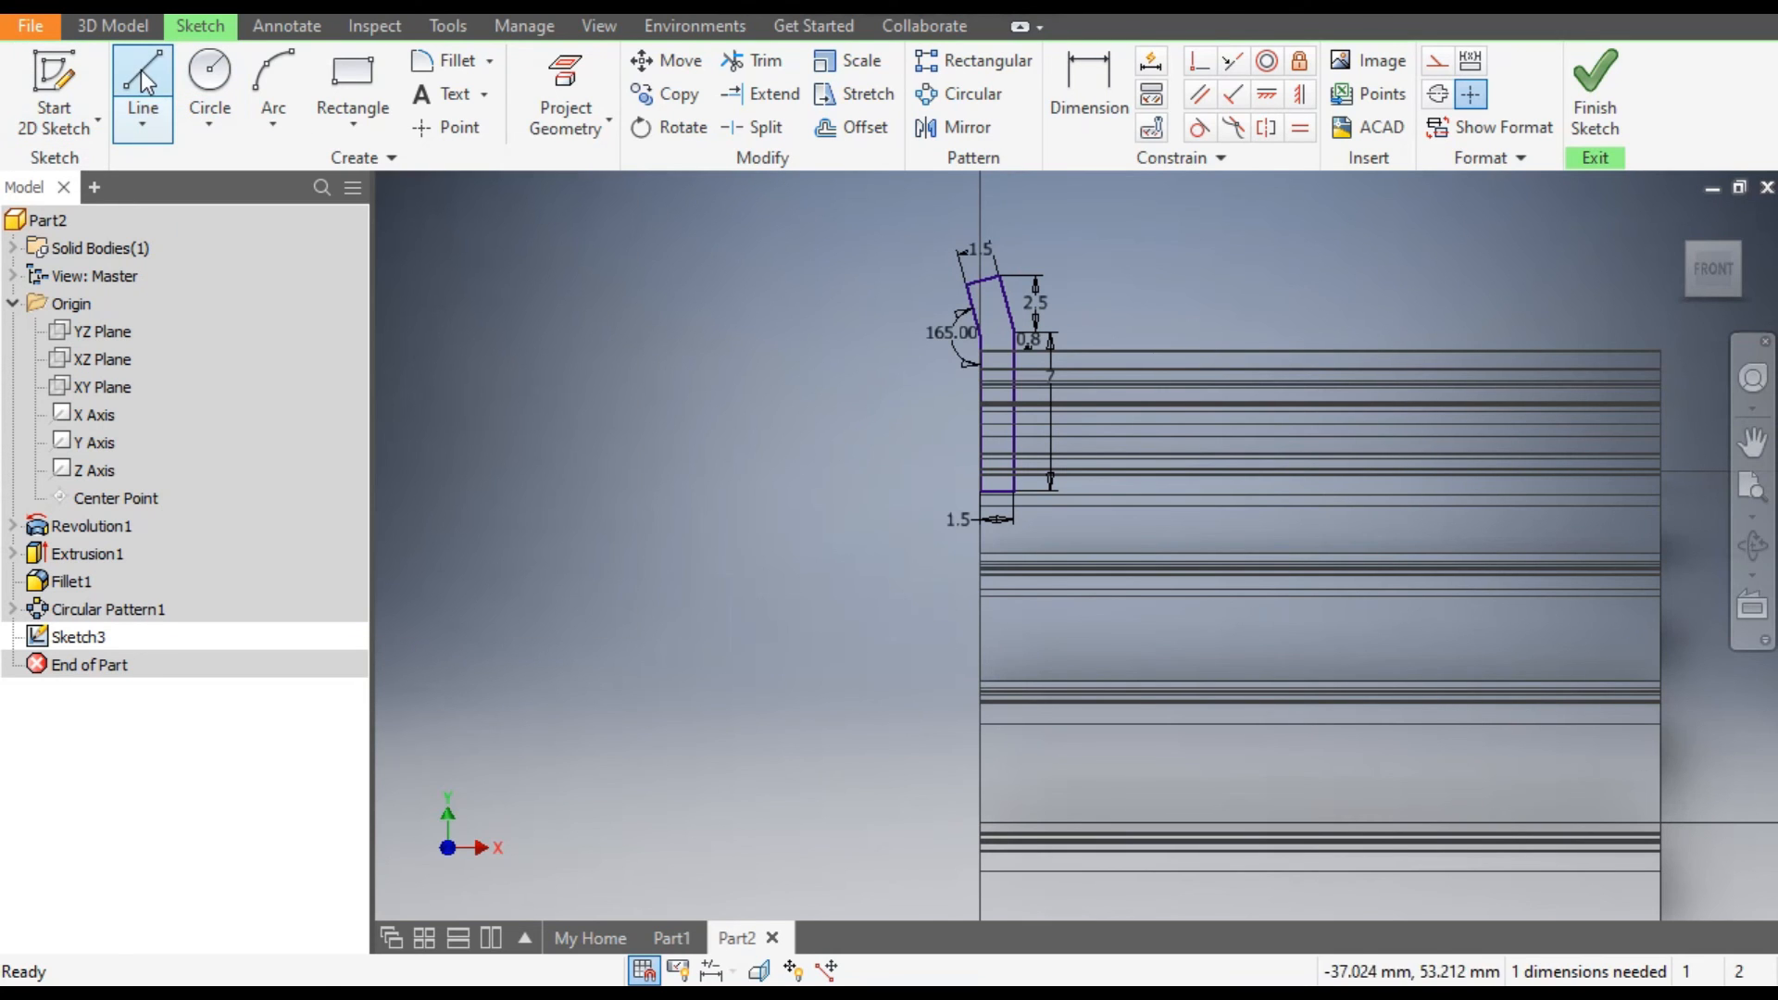
left_click(143, 116)
scroll(1336, 520, "down", 3)
scroll(1236, 495, "down", 3)
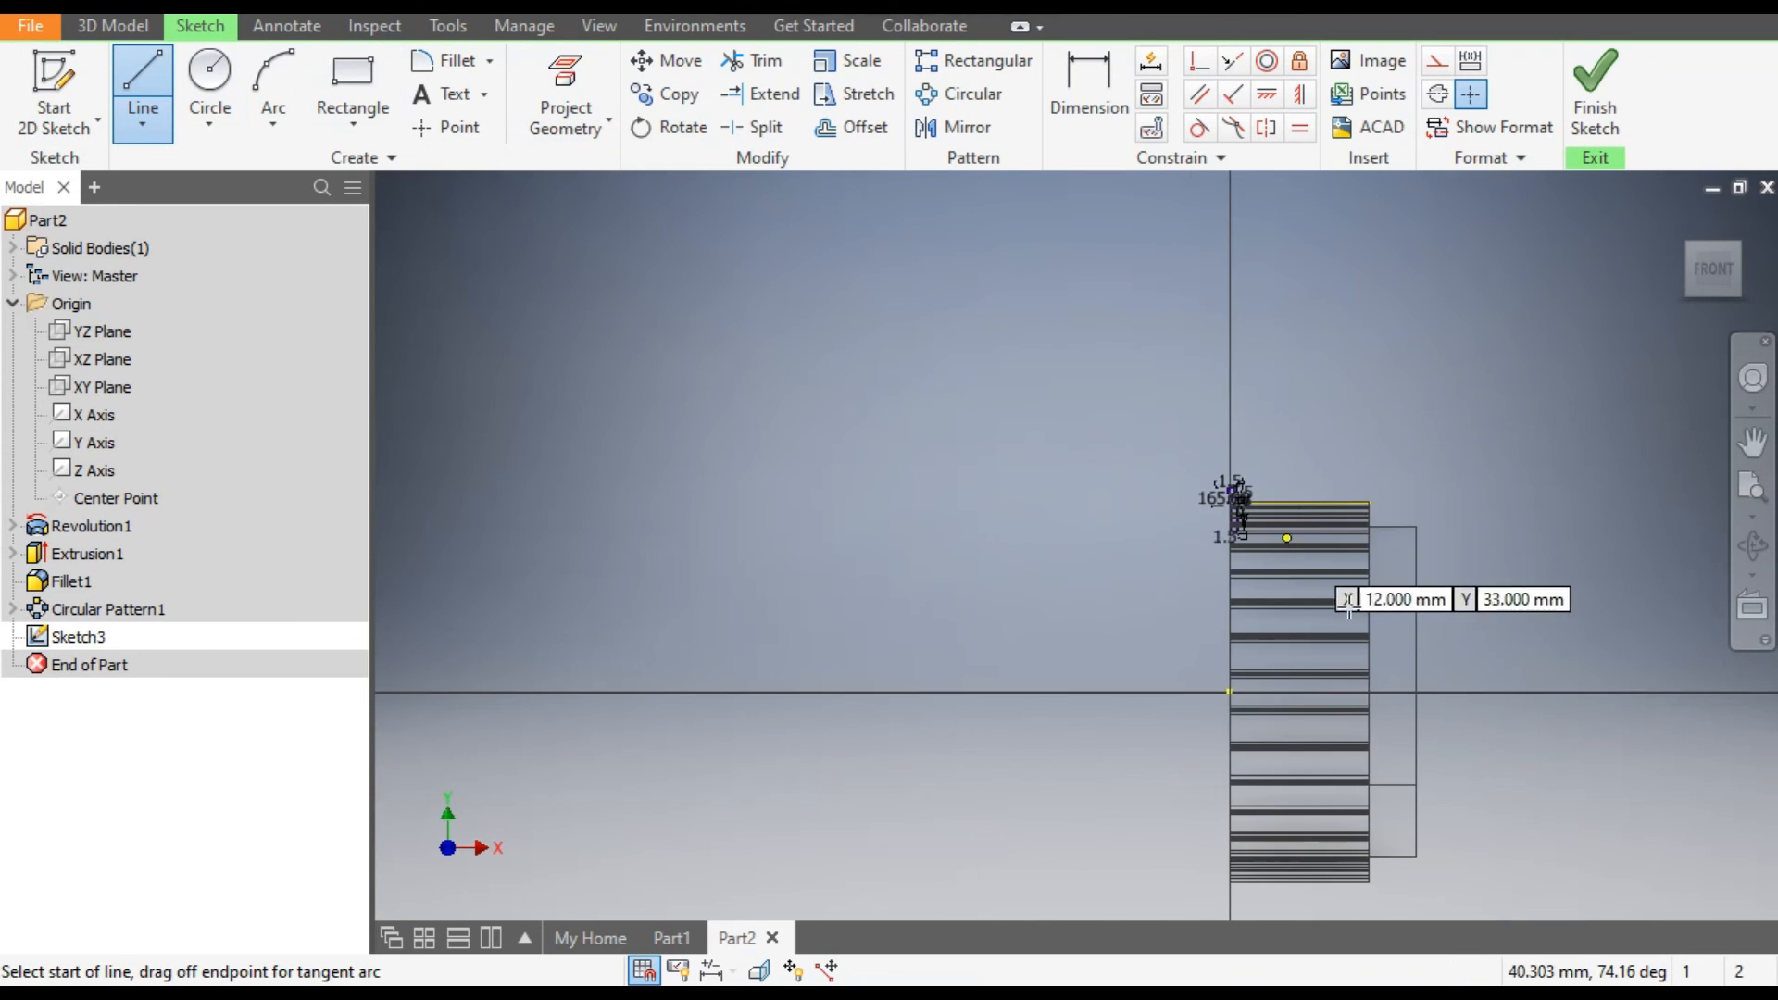
scroll(1137, 324, "up", 2)
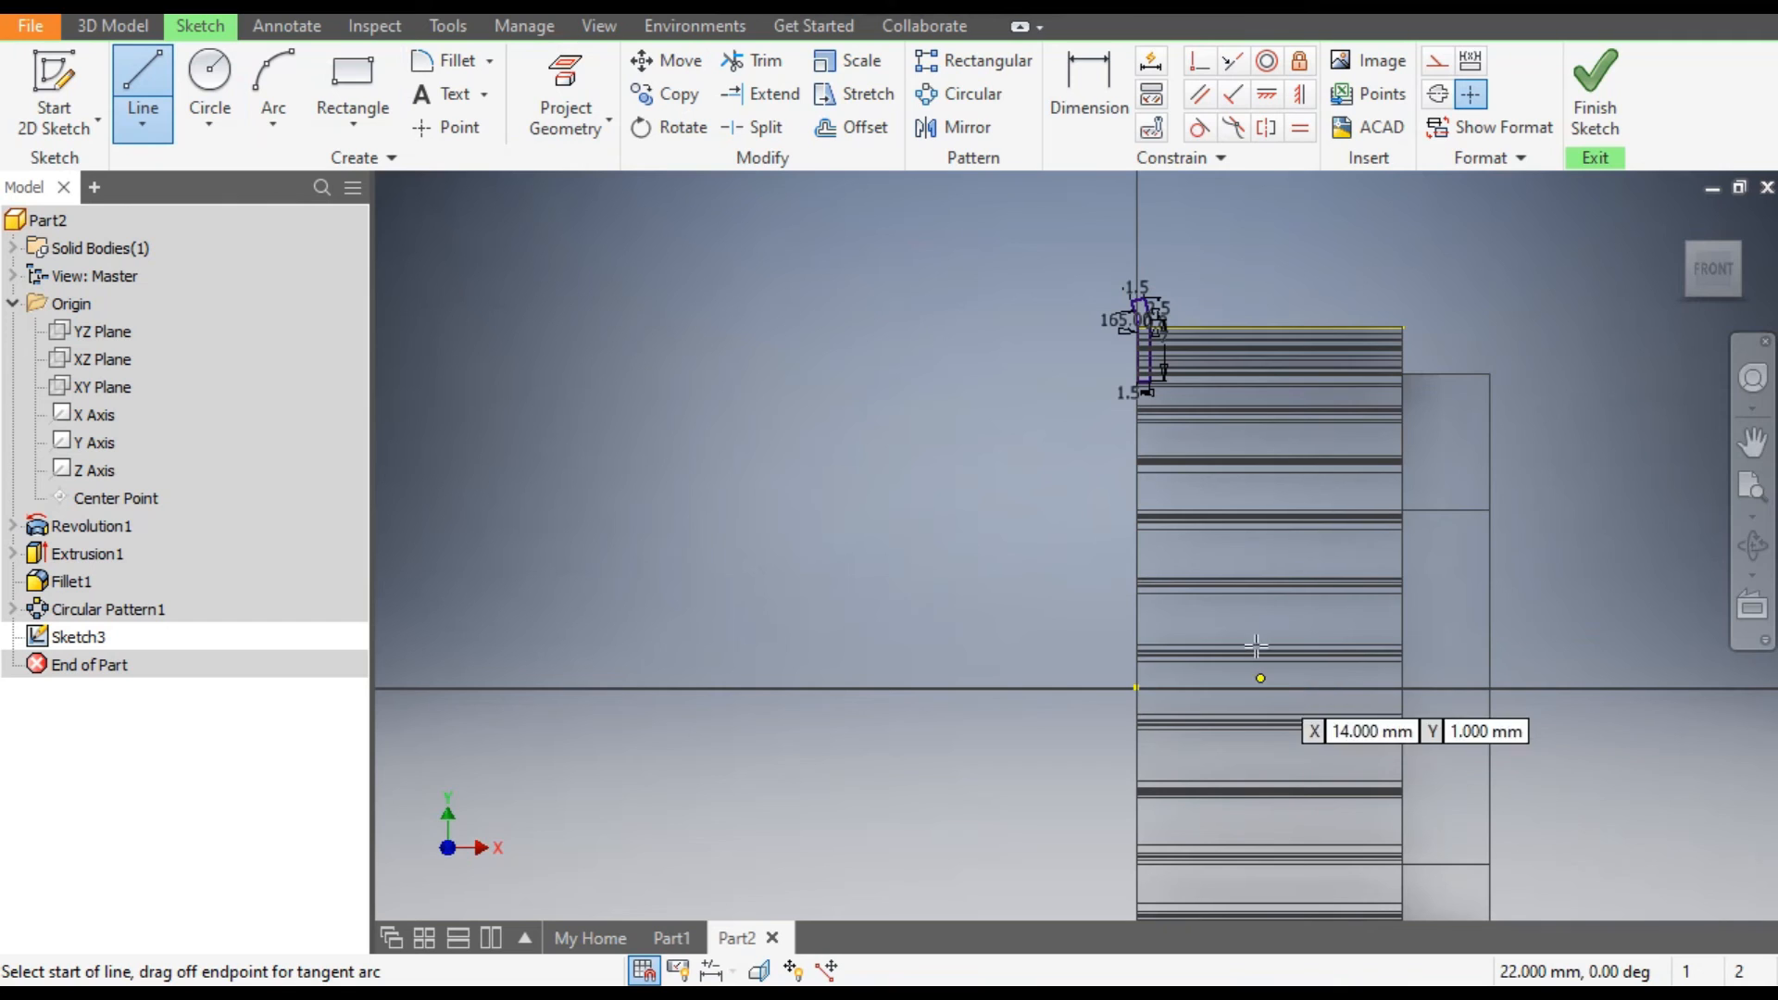
left_click(1266, 325)
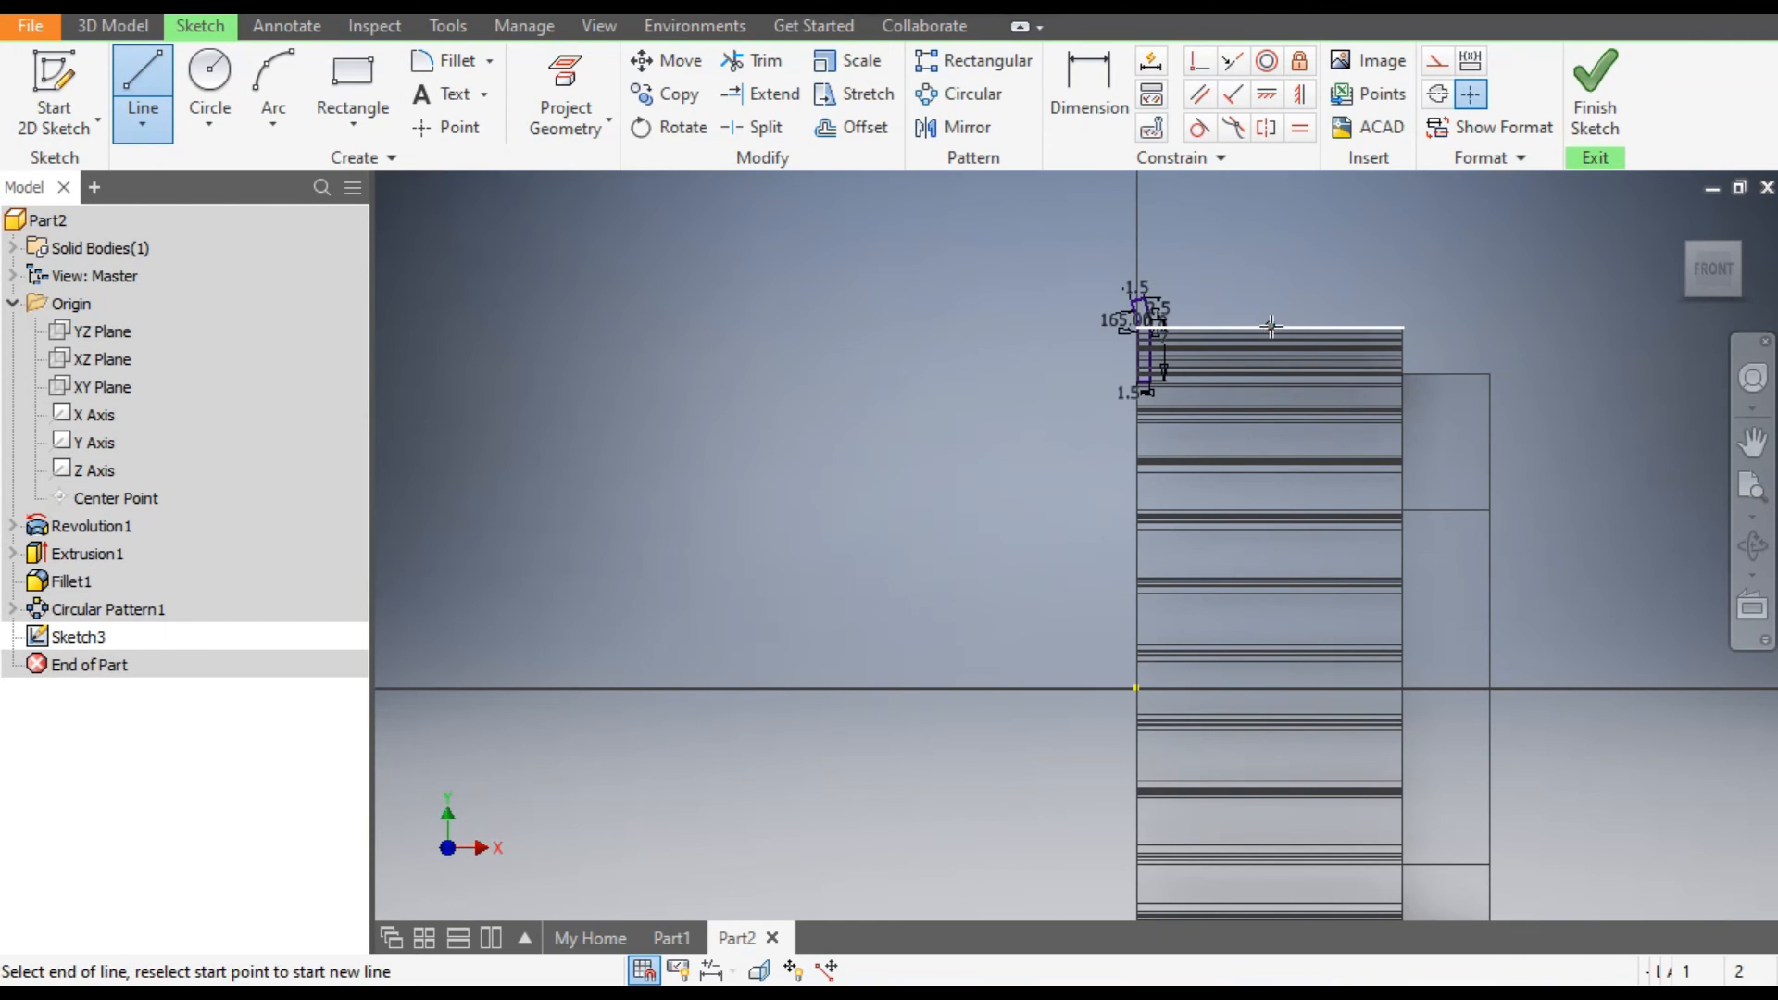
scroll(1240, 259, "down", 3)
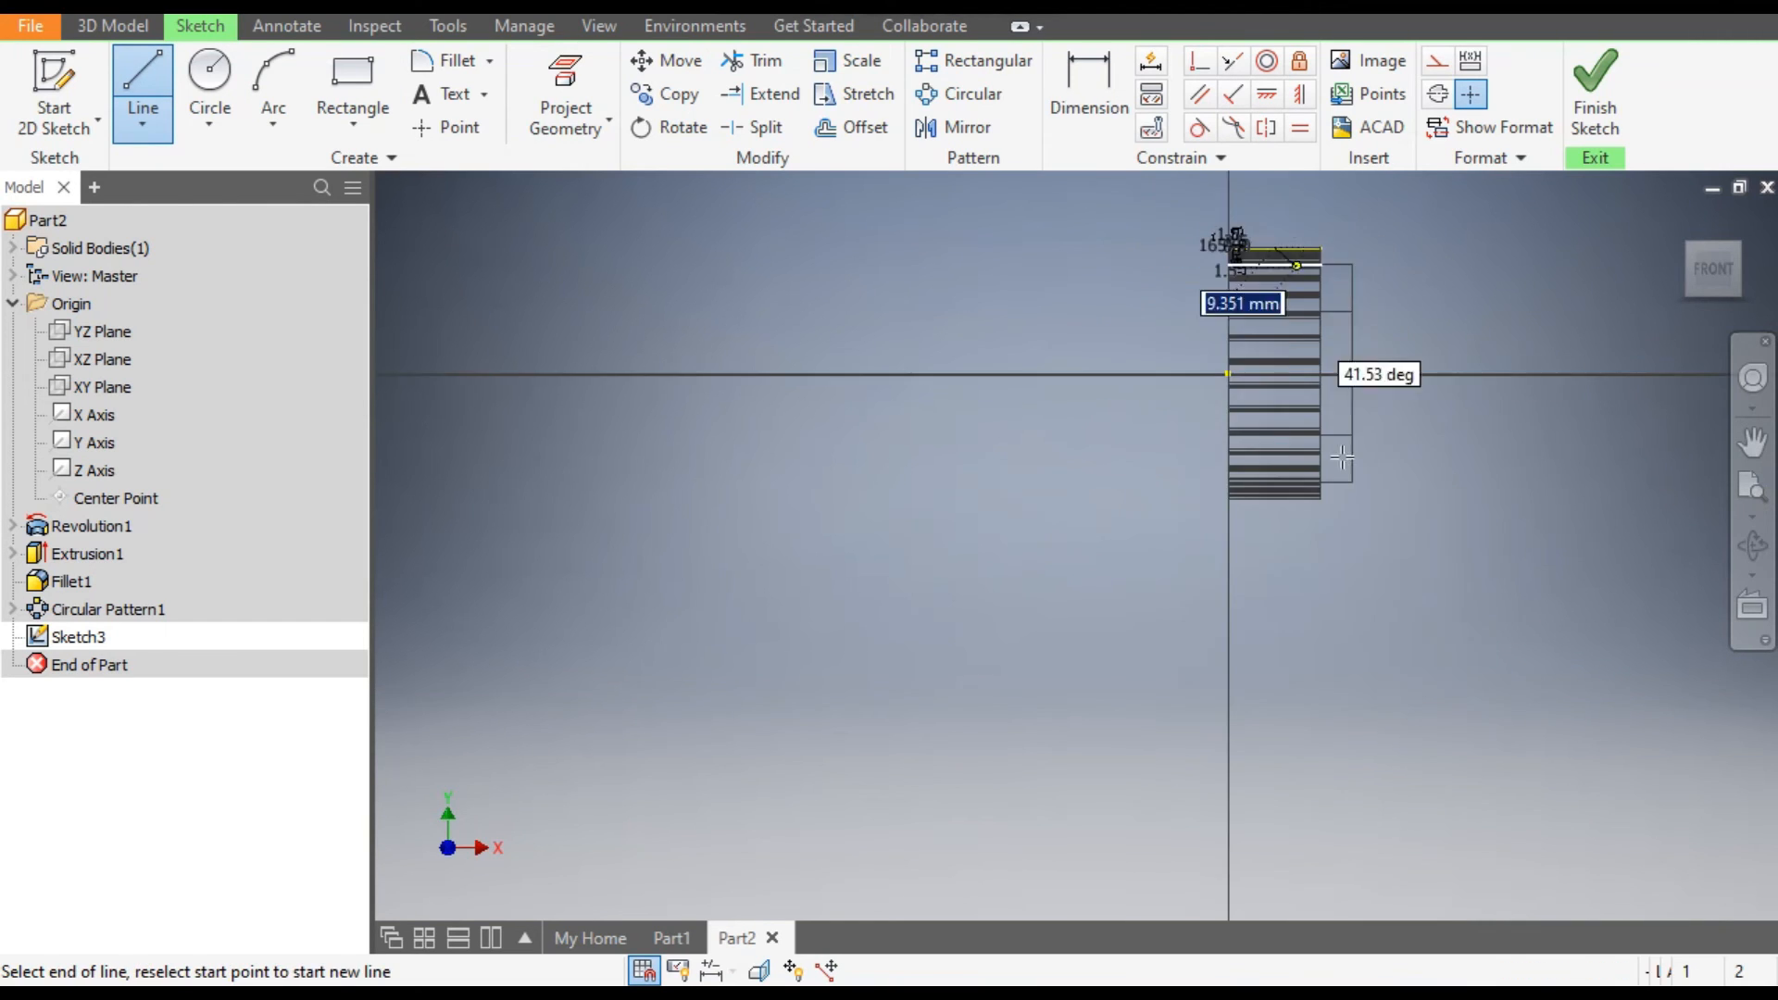
left_click(1274, 558)
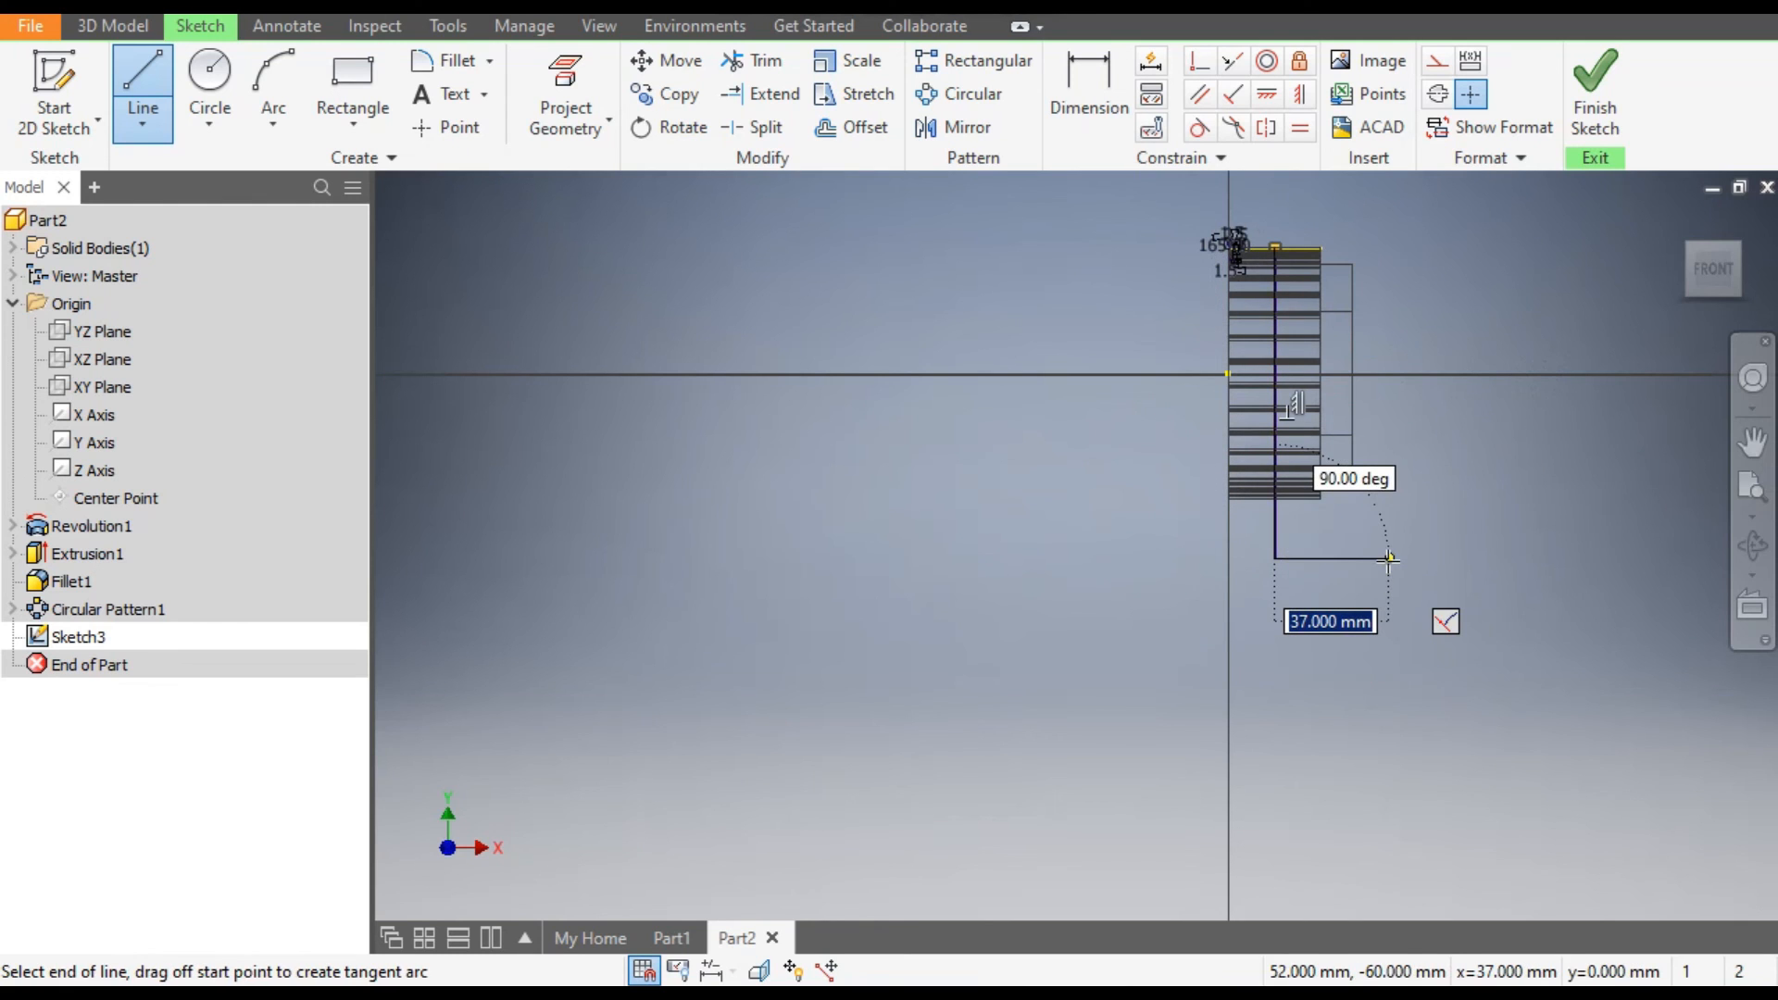
key("Escape")
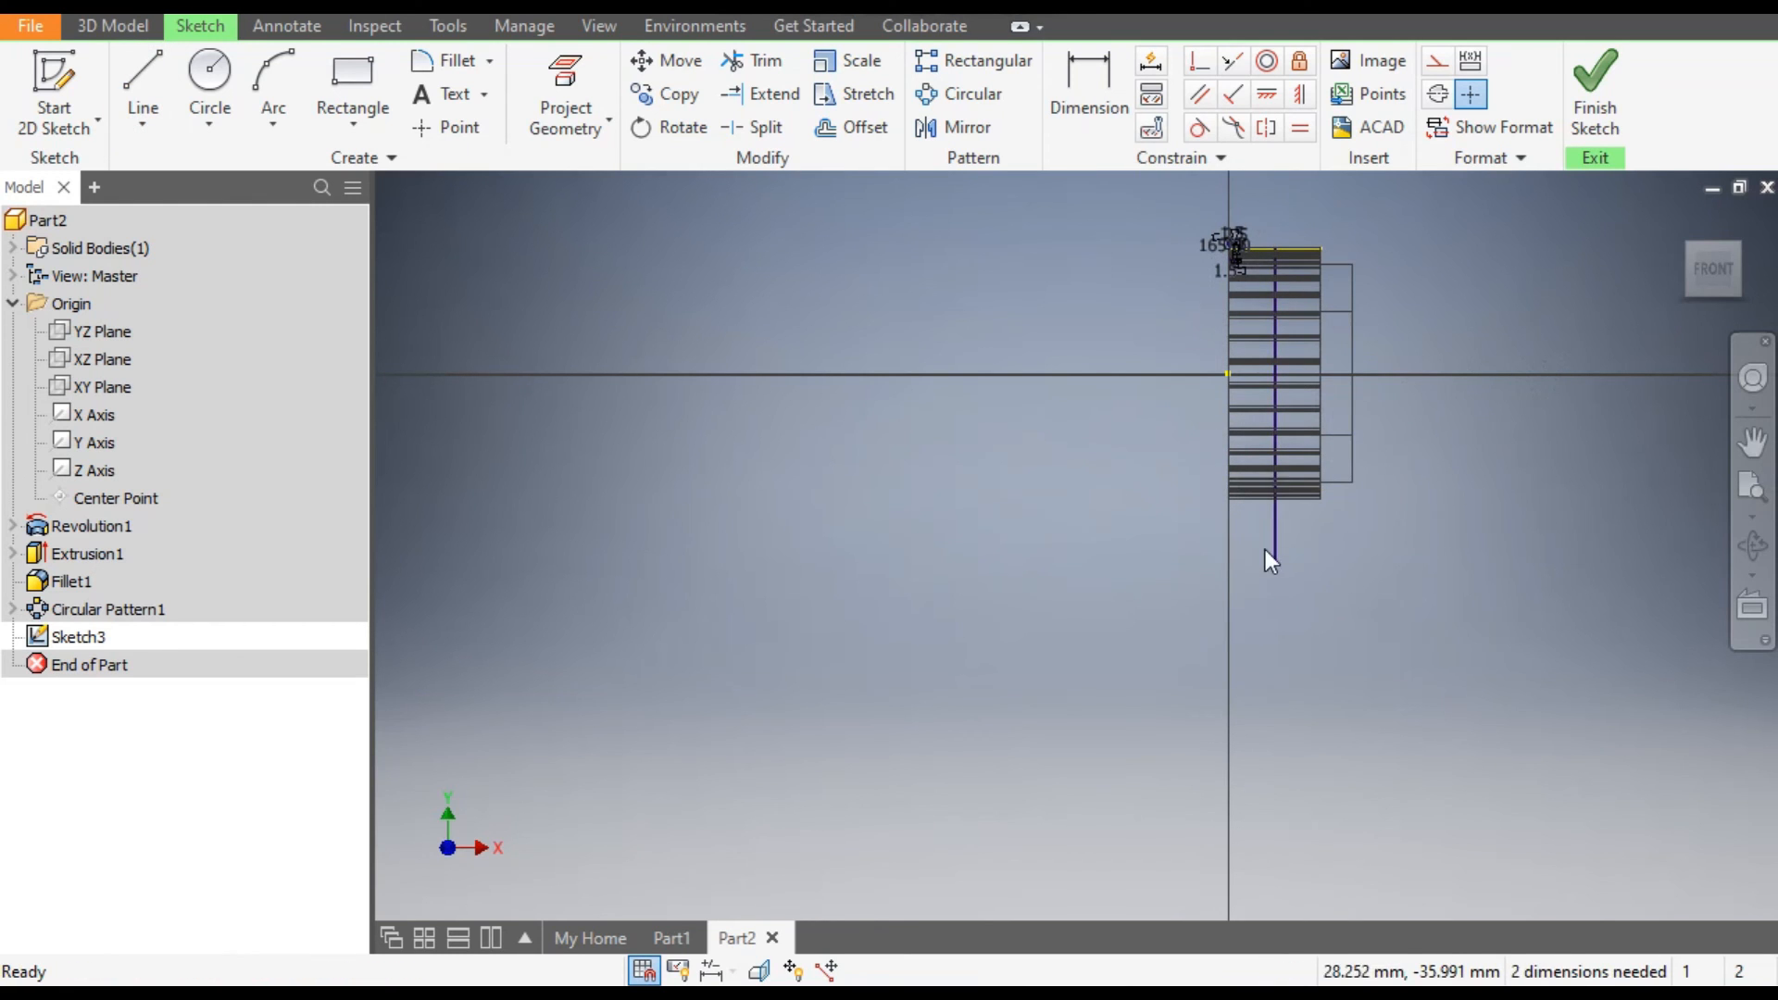
Convert the vertical line through the middle of the pulley's width to a centerline.
left_click(1437, 93)
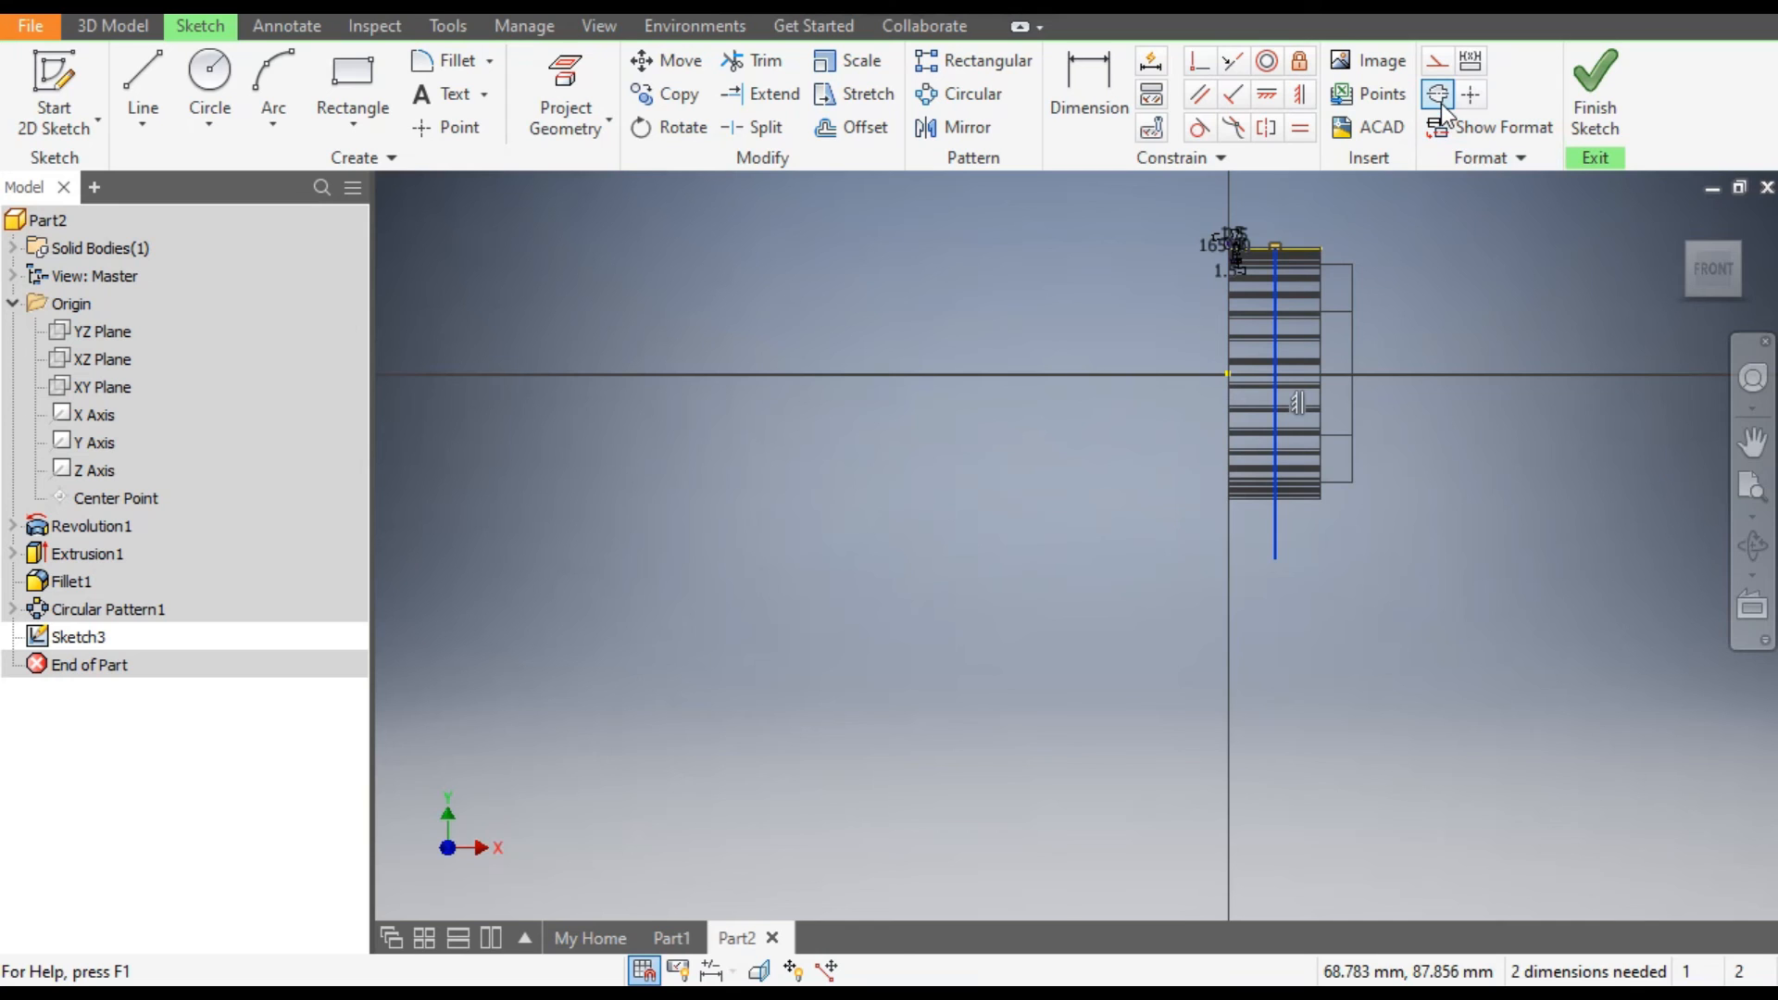
left_click(1439, 102)
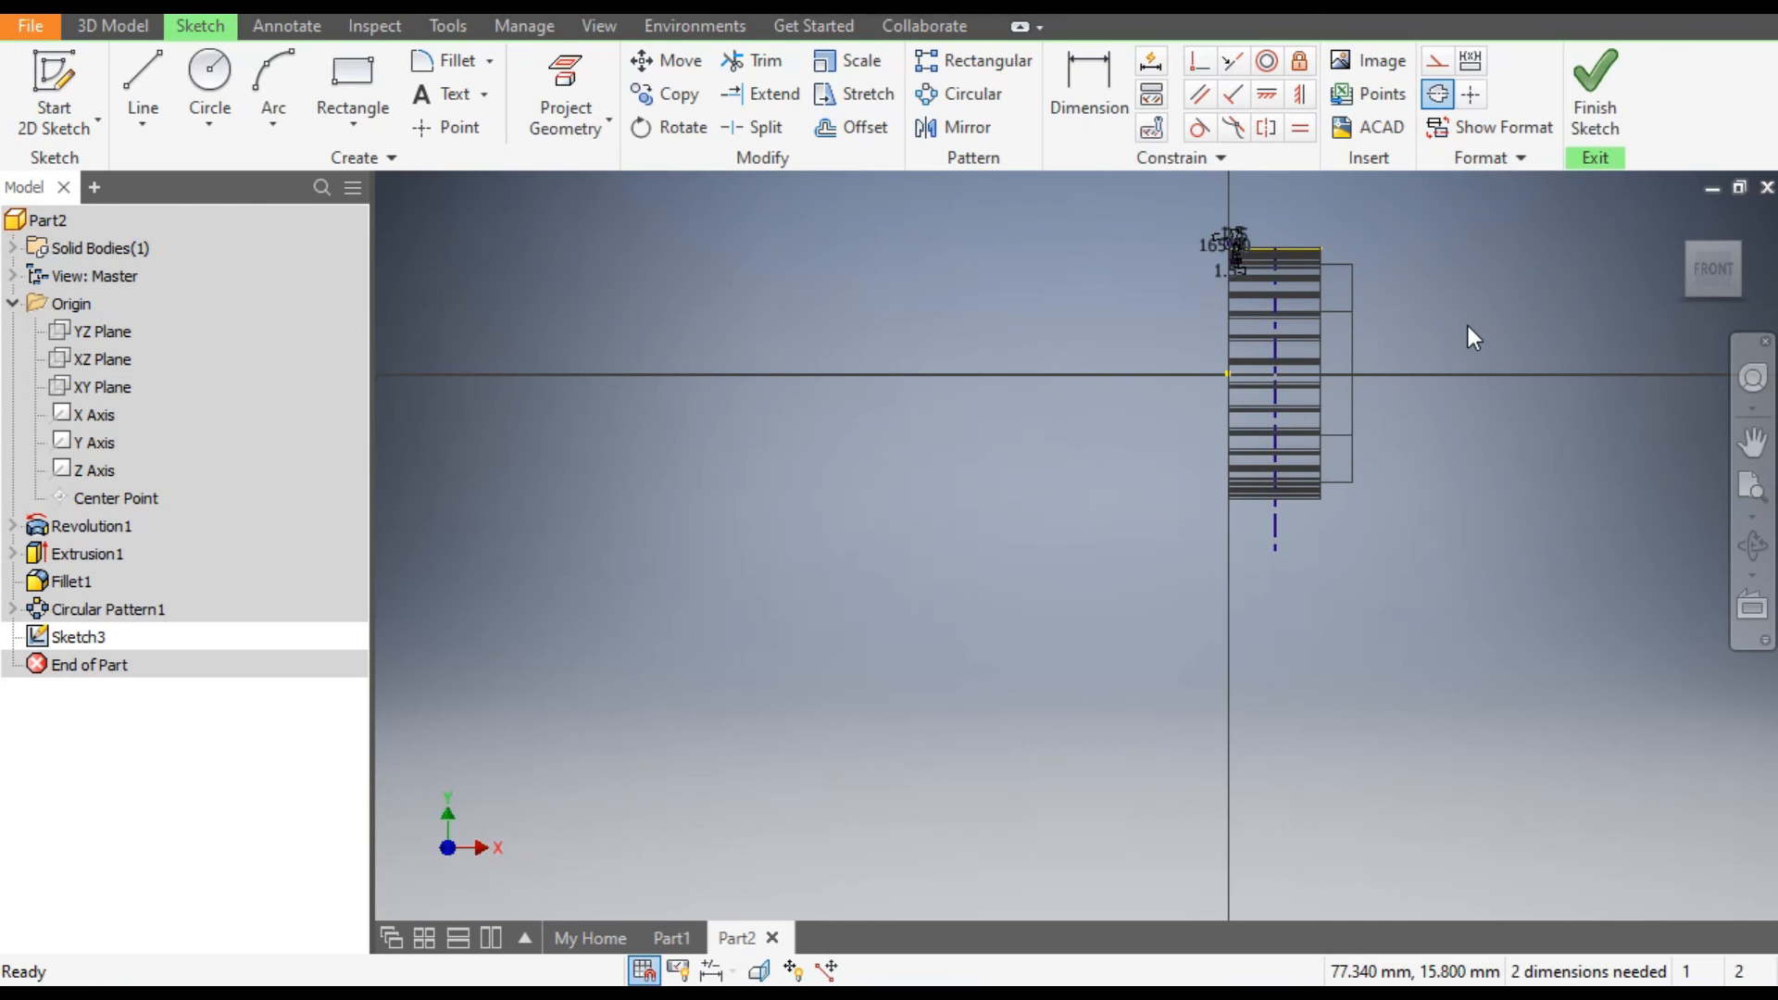
left_click(1468, 326)
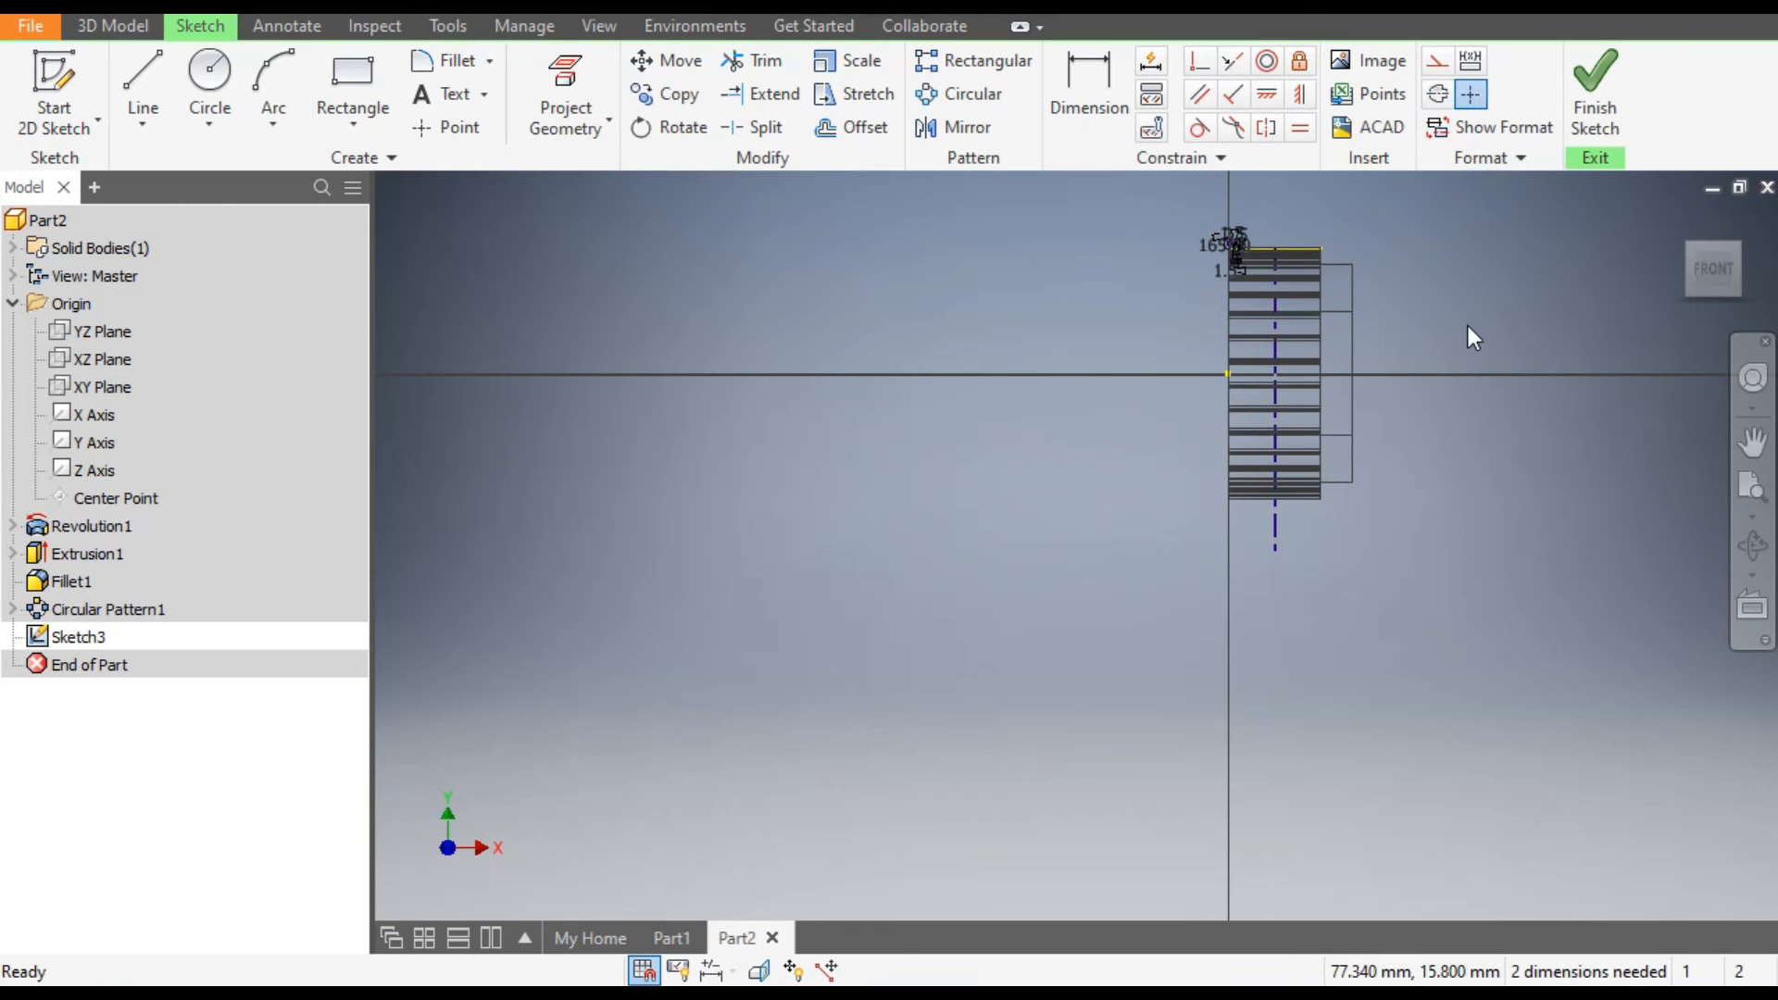
Sketch a horizontal line about 55 mm long from the origin along the pulley's axis and convert it to a centerline.
left_click(143, 64)
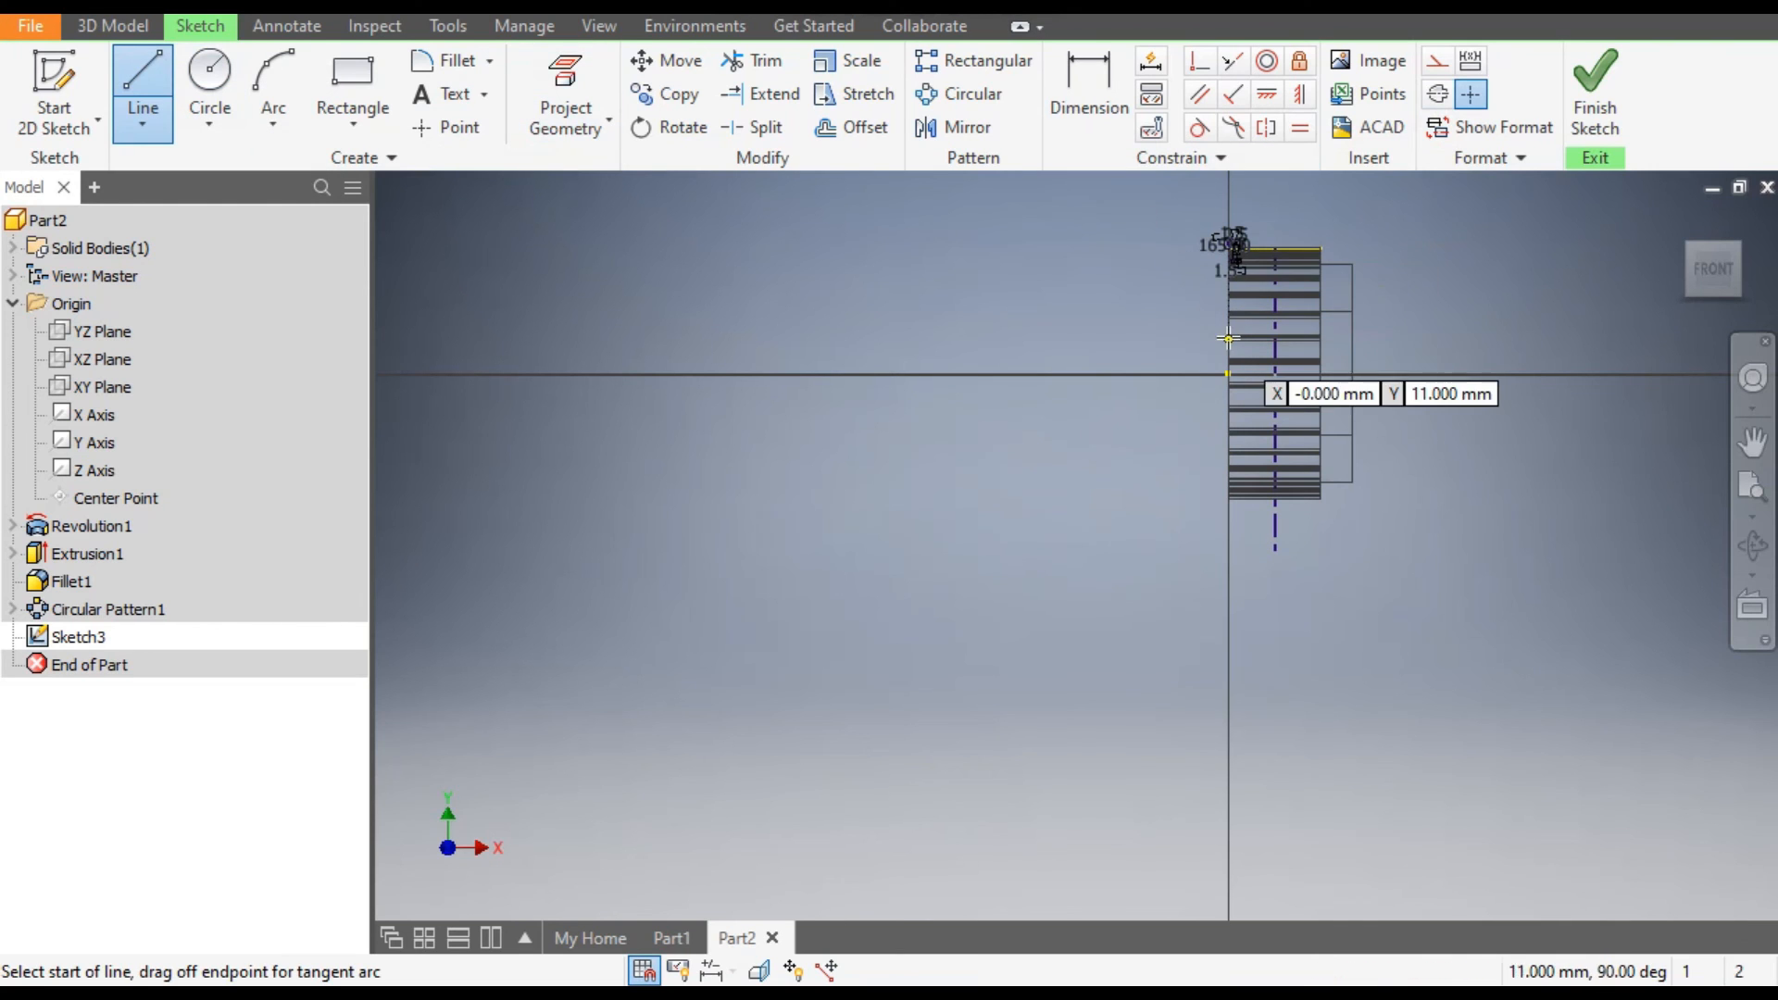
scroll(1228, 374, "up", 2)
scroll(1227, 374, "up", 2)
left_click(1230, 376)
scroll(1389, 404, "down", 2)
left_click(1657, 389)
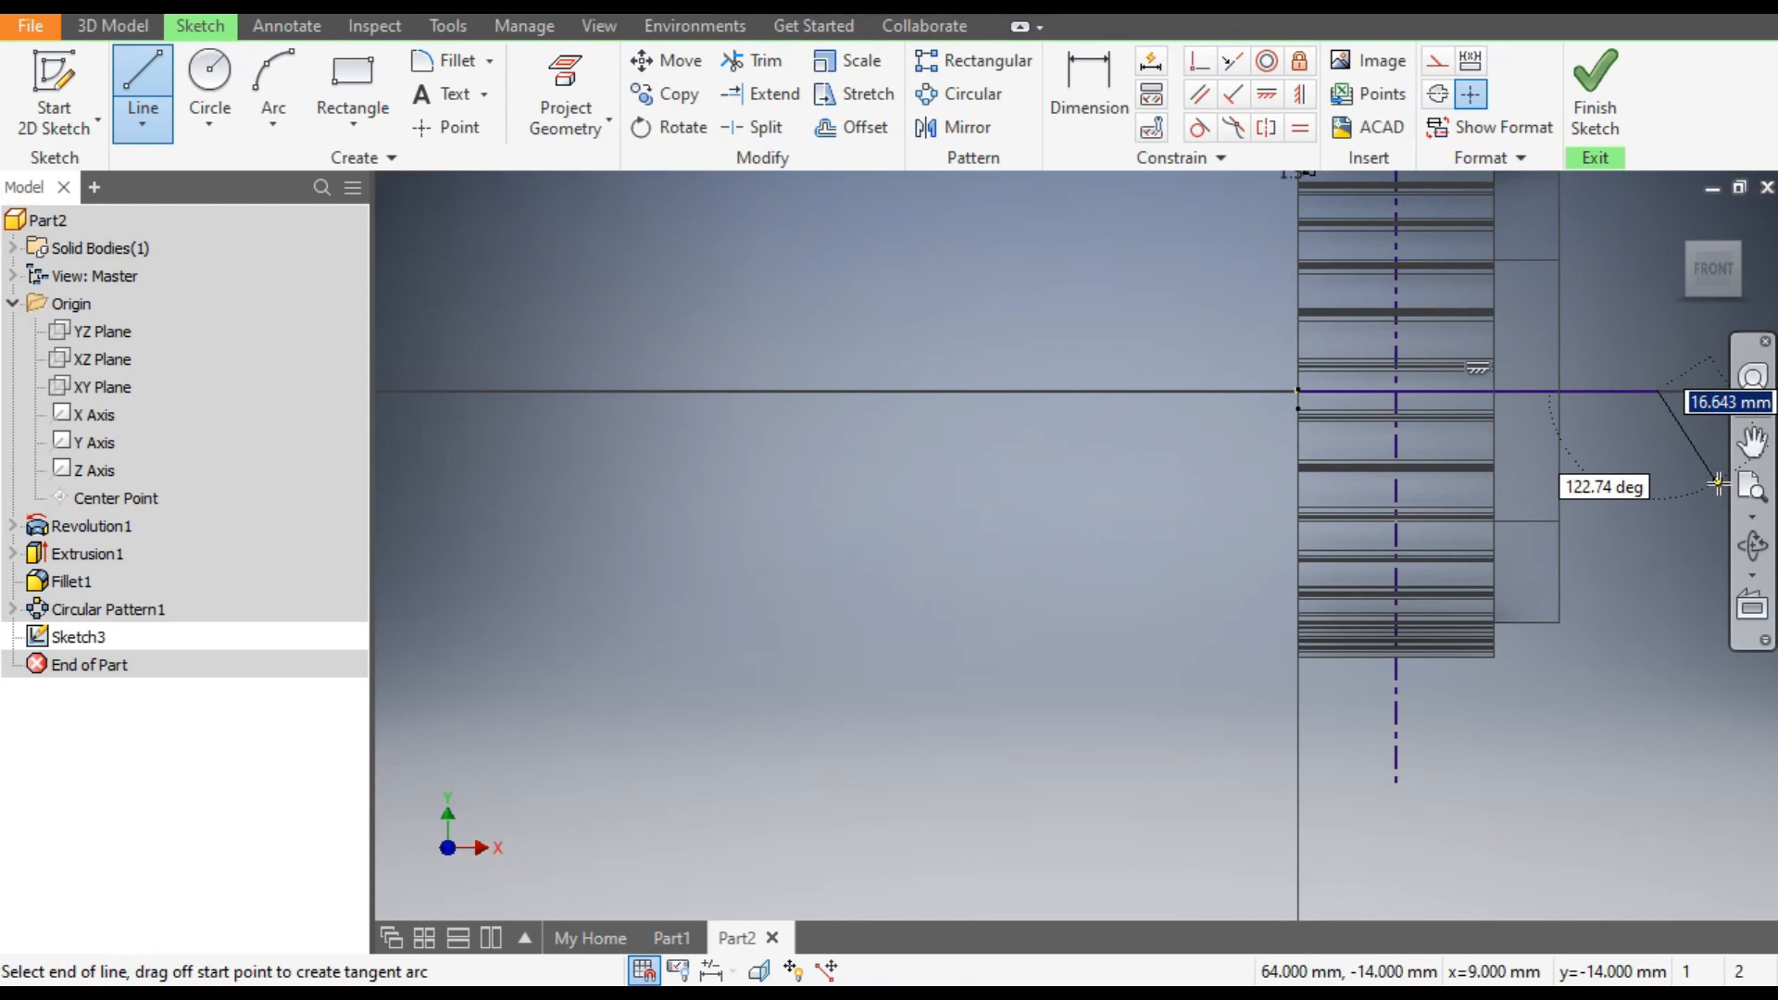
key("Escape")
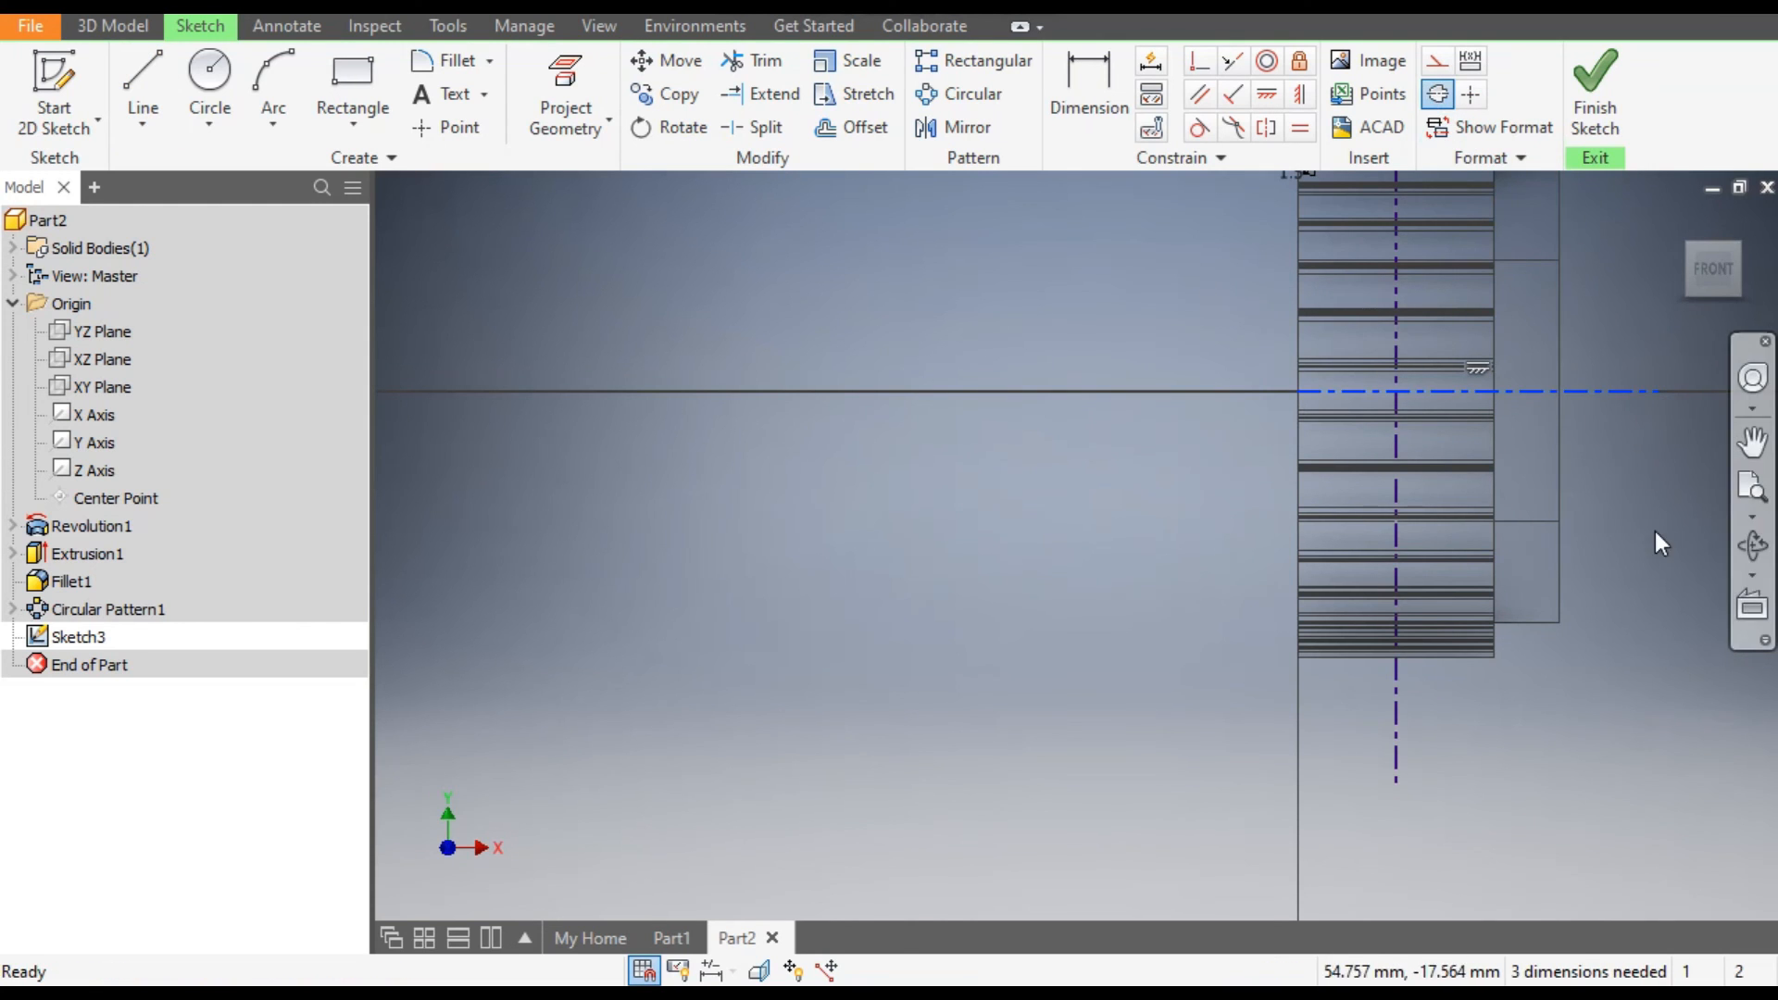
Mirror the dimensioned flange profile across the vertical centerline to the opposite end of the pulley.
scroll(1396, 693, "down", 4)
scroll(1162, 675, "up", 2)
scroll(1254, 682, "up", 3)
scroll(1226, 332, "down", 2)
scroll(1166, 429, "up", 3)
scroll(1166, 430, "up", 2)
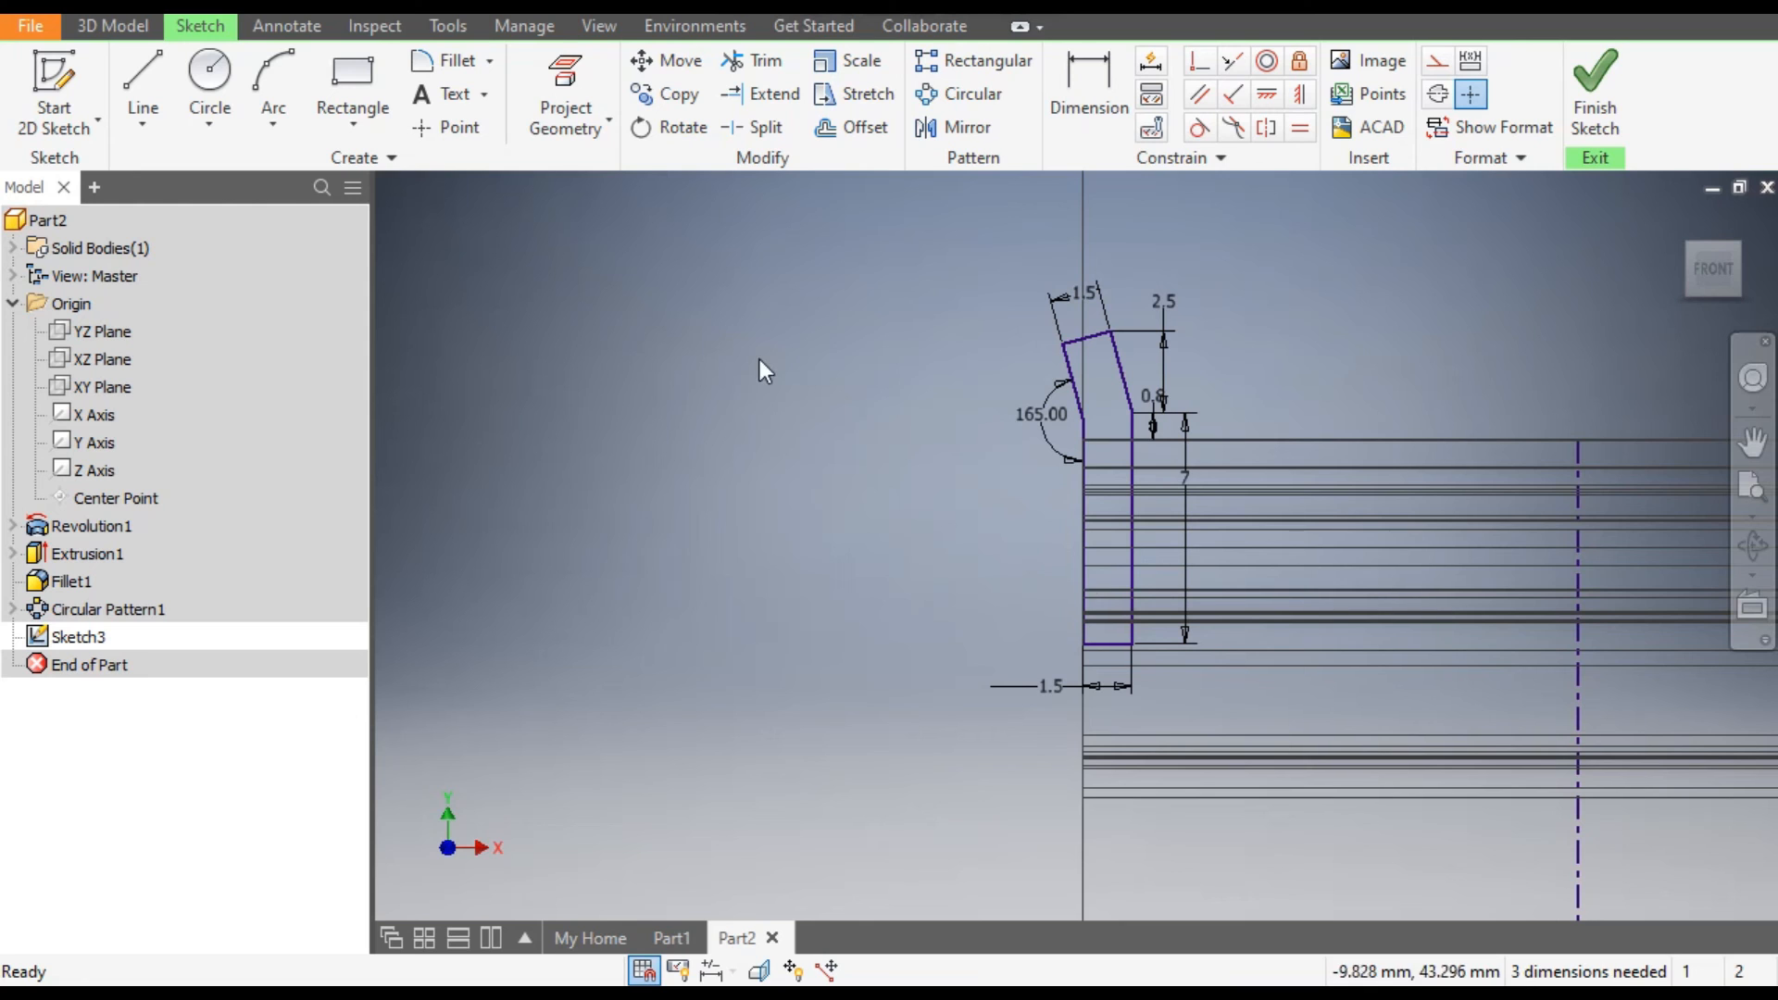
left_click(953, 123)
mouse_move(1181, 276)
left_mouse_down()
mouse_move(1054, 602)
mouse_move(993, 687)
left_mouse_up()
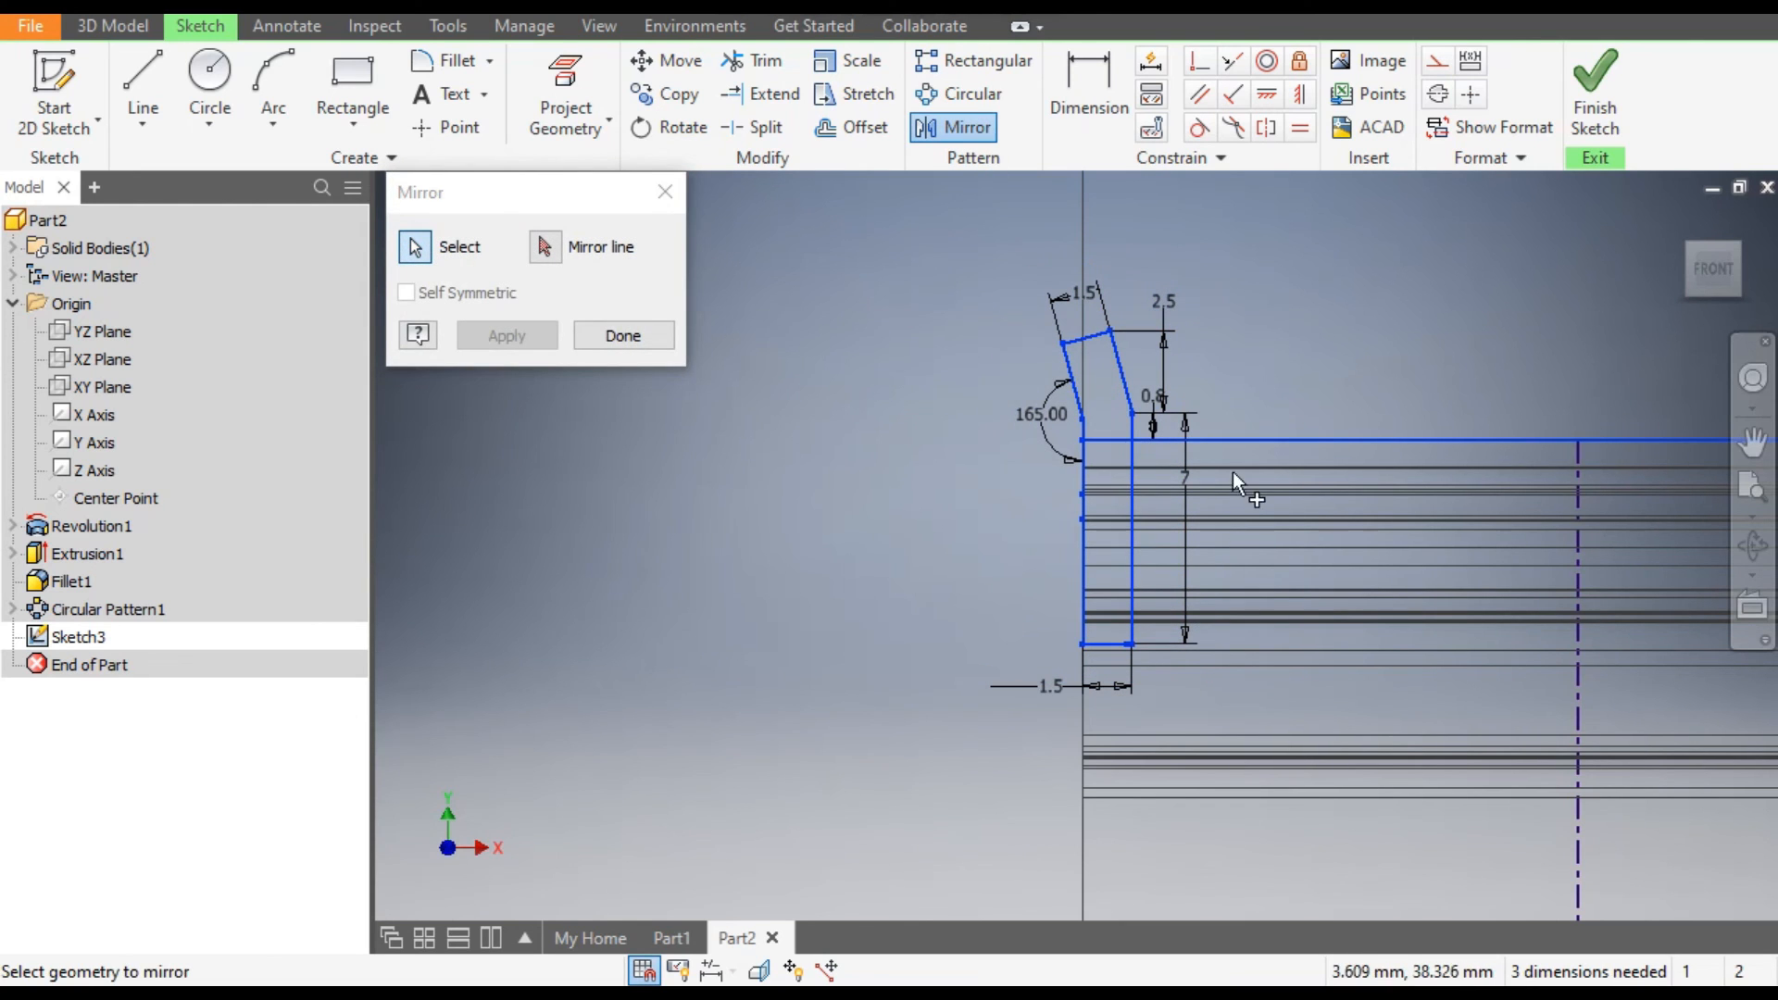
left_click(545, 248)
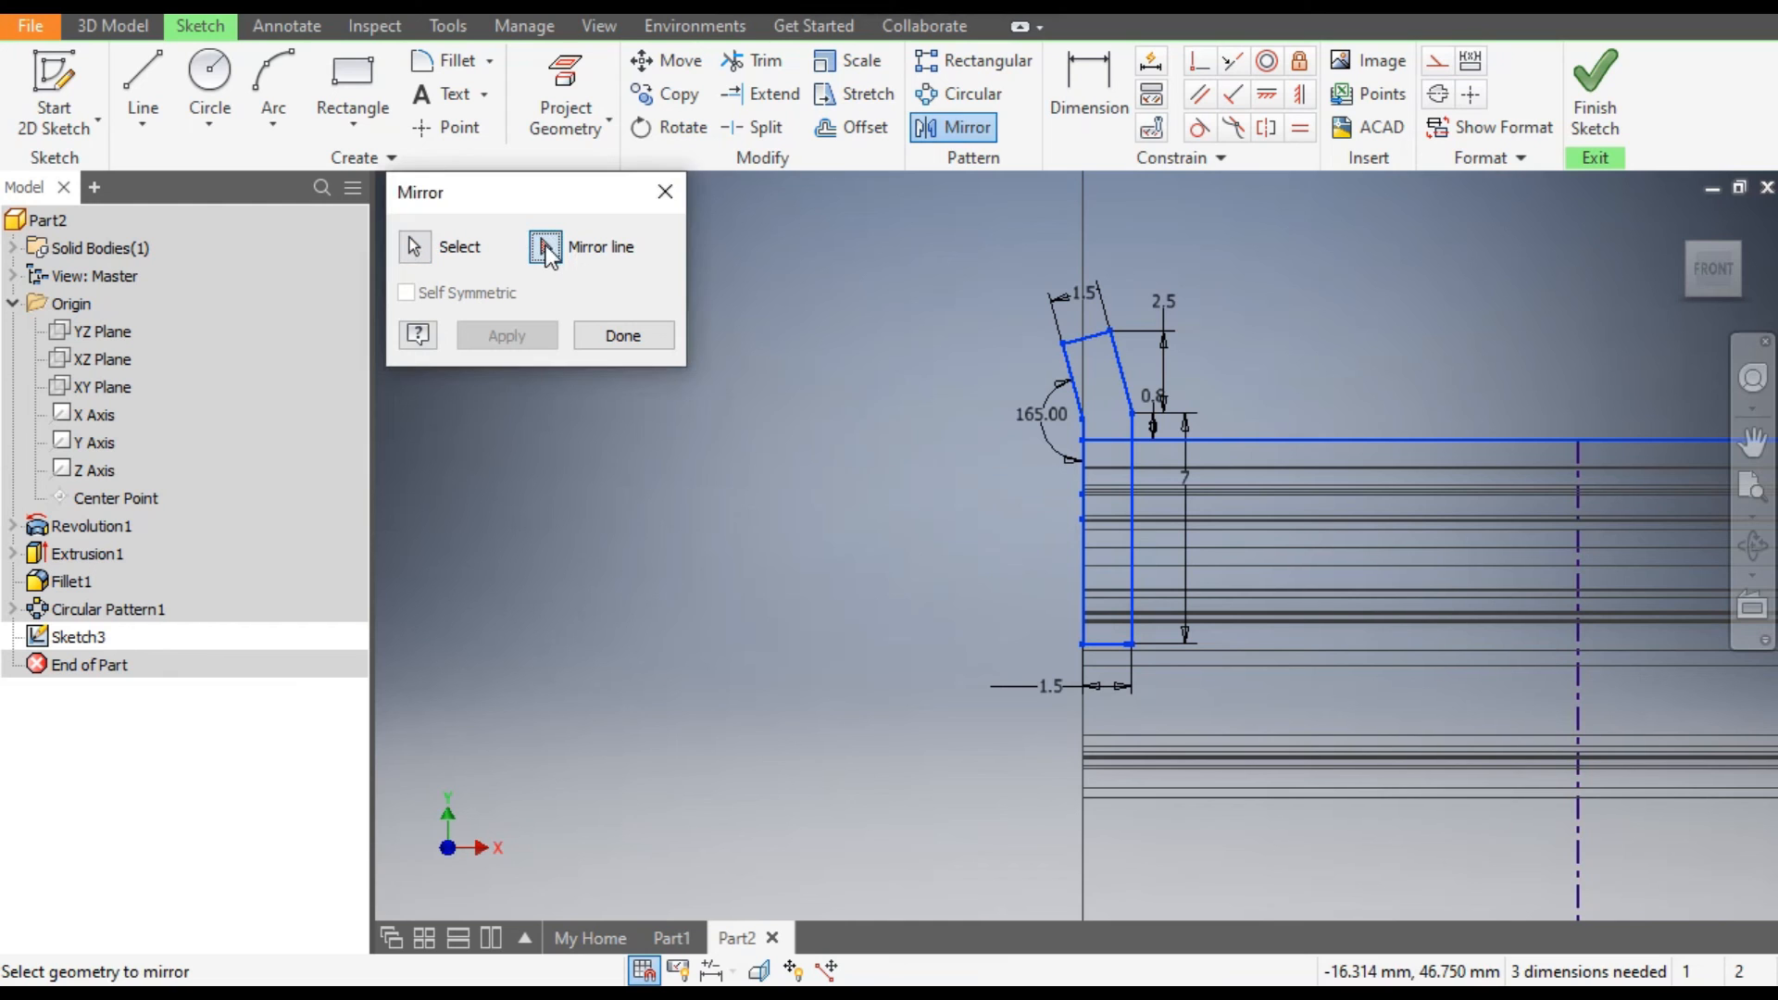
left_click(1576, 580)
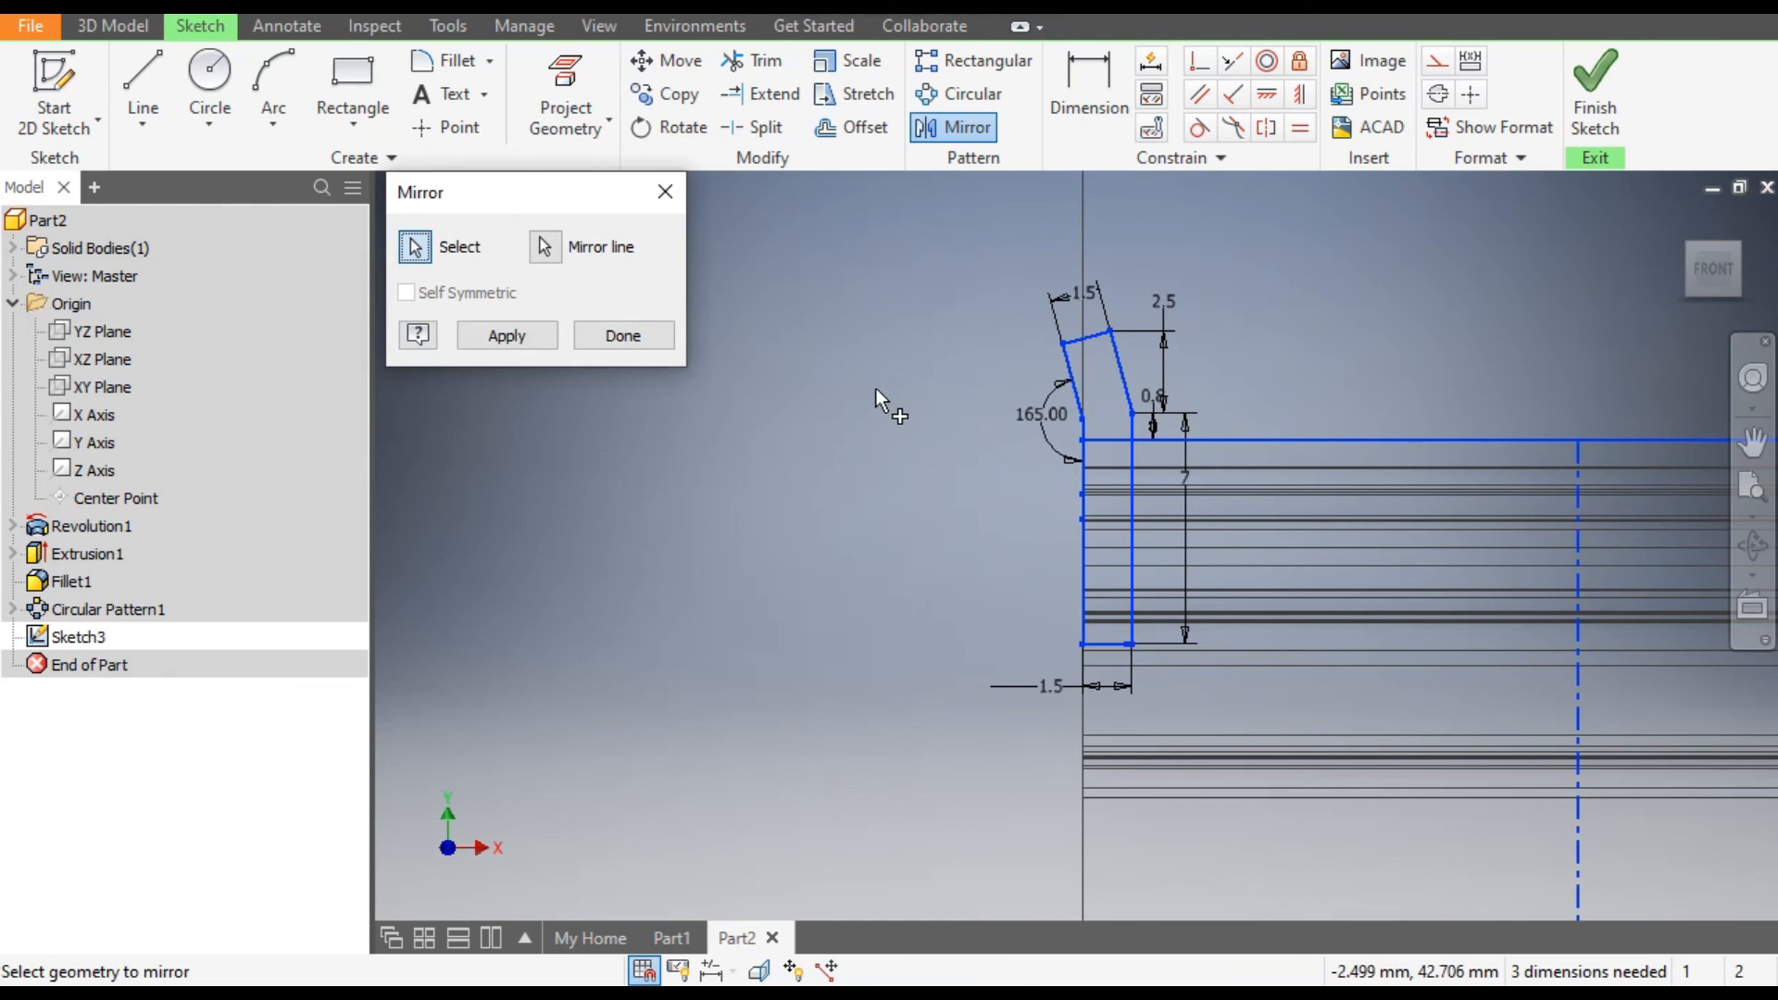
scroll(878, 388, "down", 3)
left_click(506, 335)
left_click(611, 337)
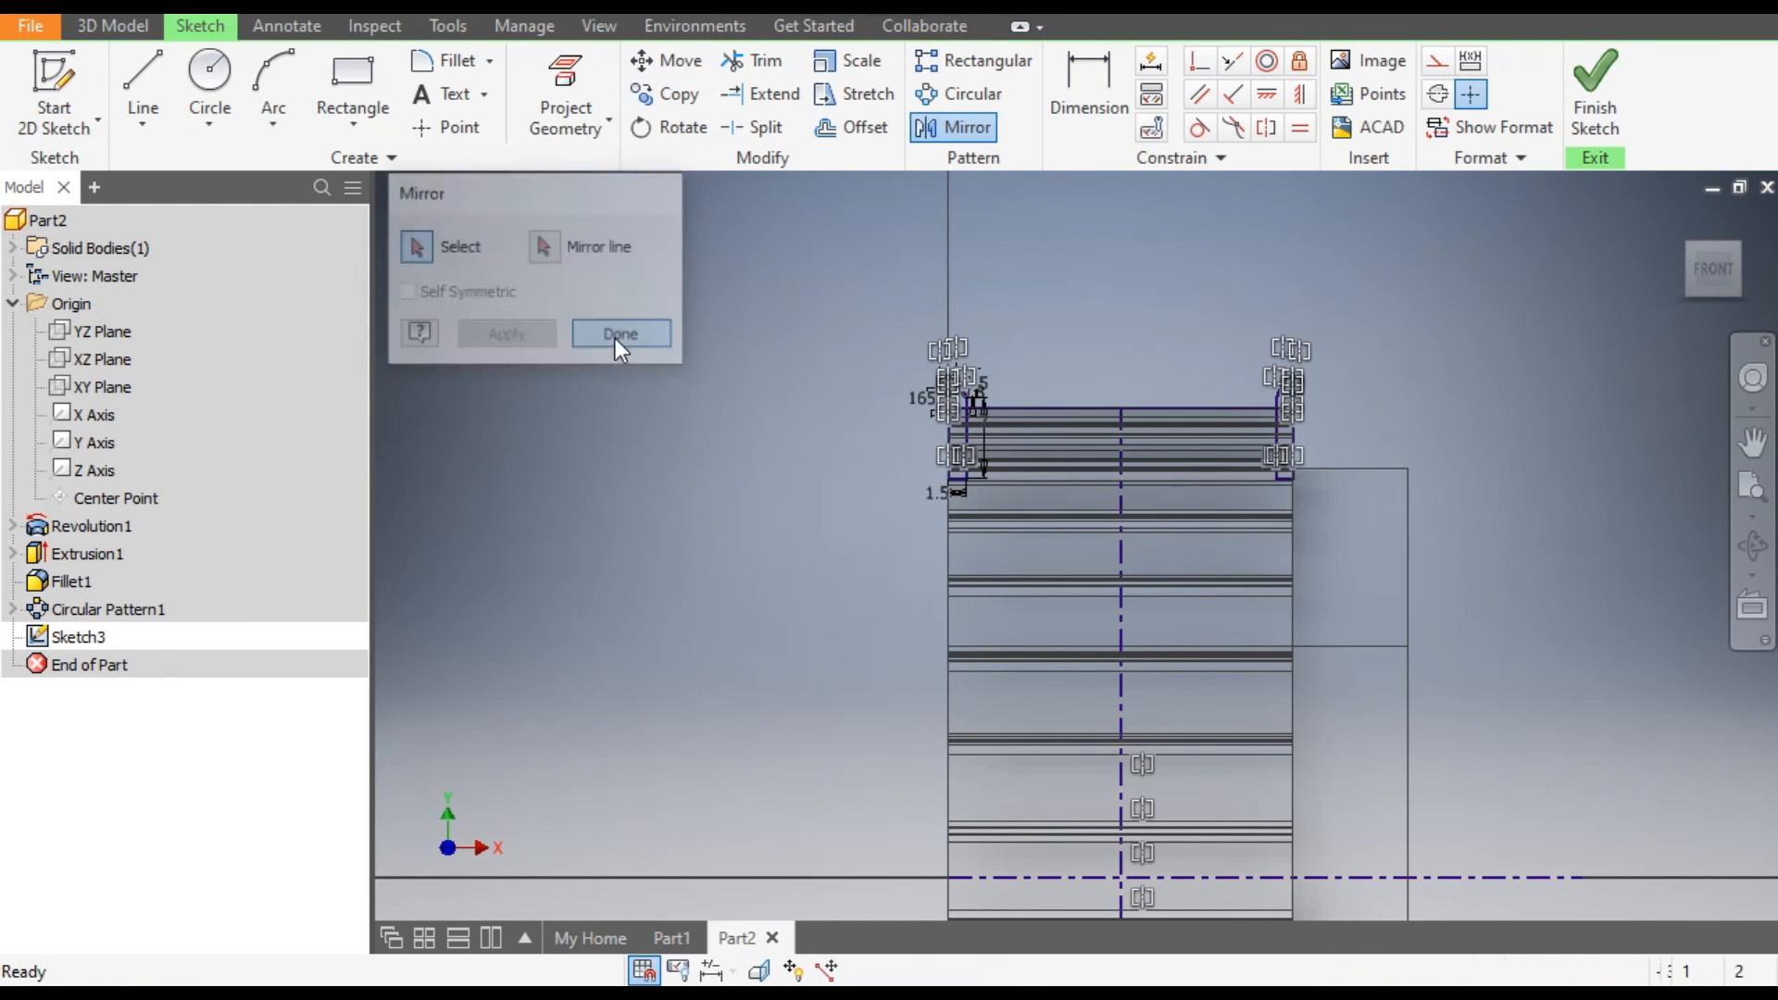
scroll(1304, 428, "up", 5)
scroll(1320, 287, "down", 3)
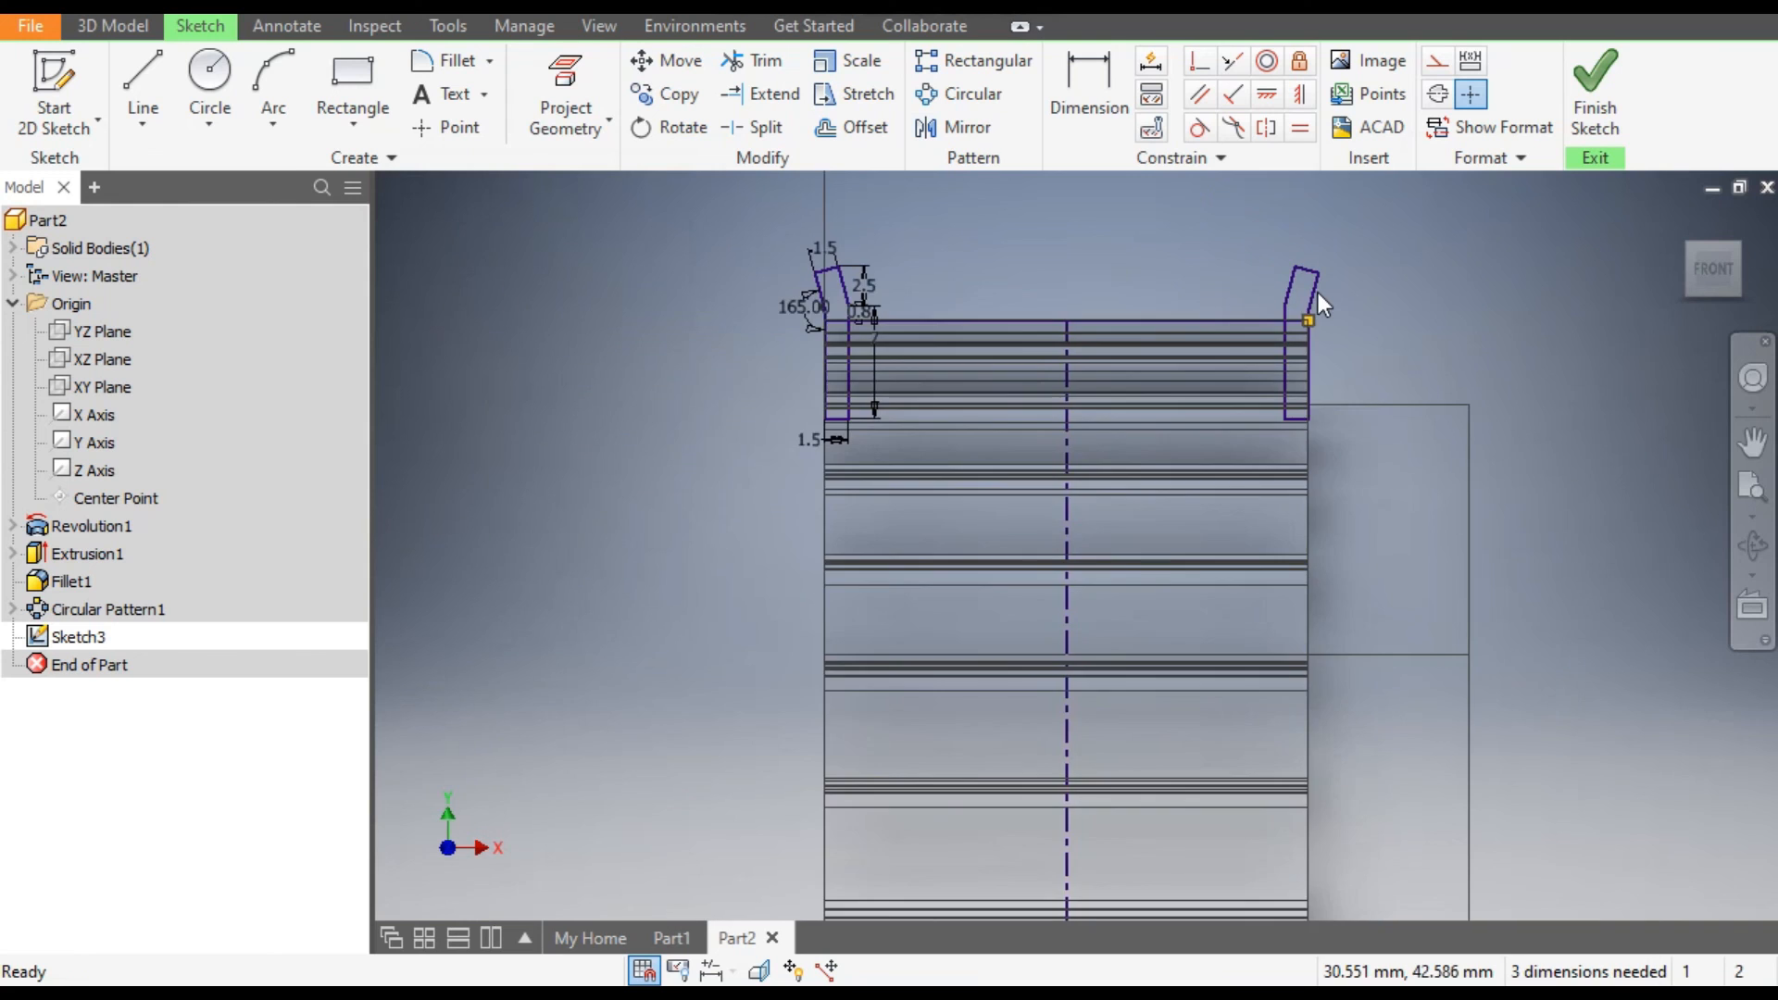
Set up a full, joined Revolve of both flange profiles about the horizontal centerline and inspect its preview.
scroll(1353, 297, "down", 2)
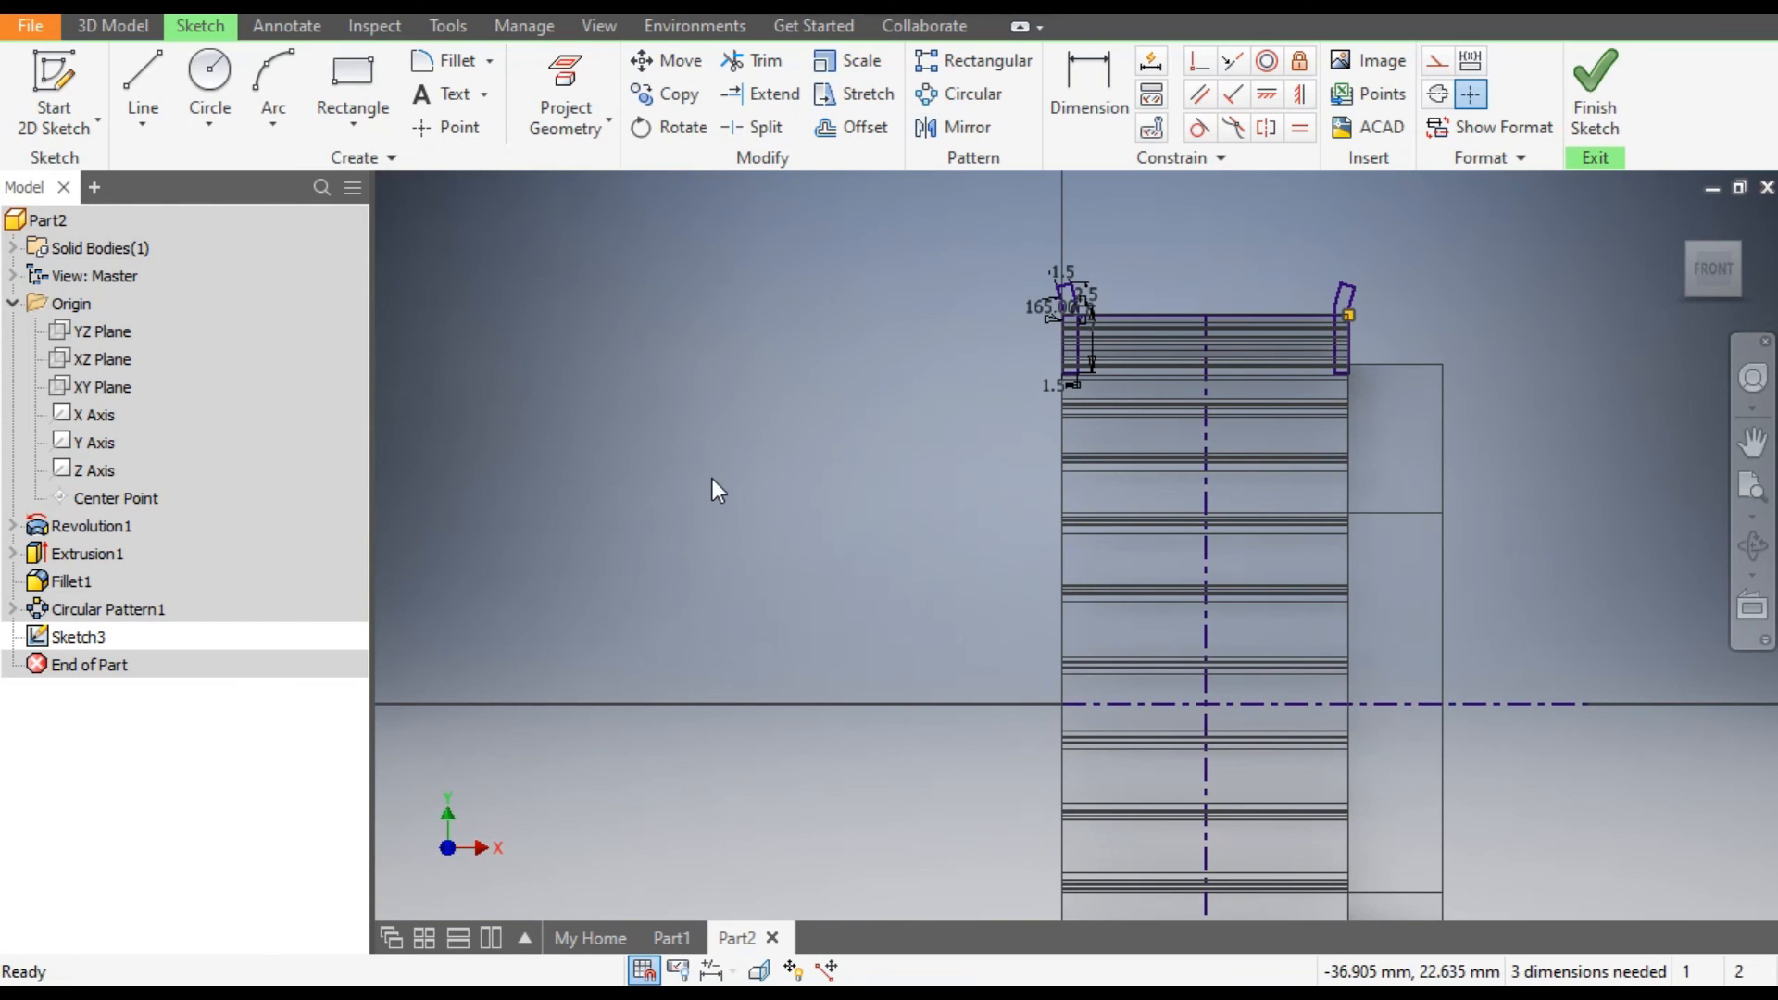
left_click(103, 26)
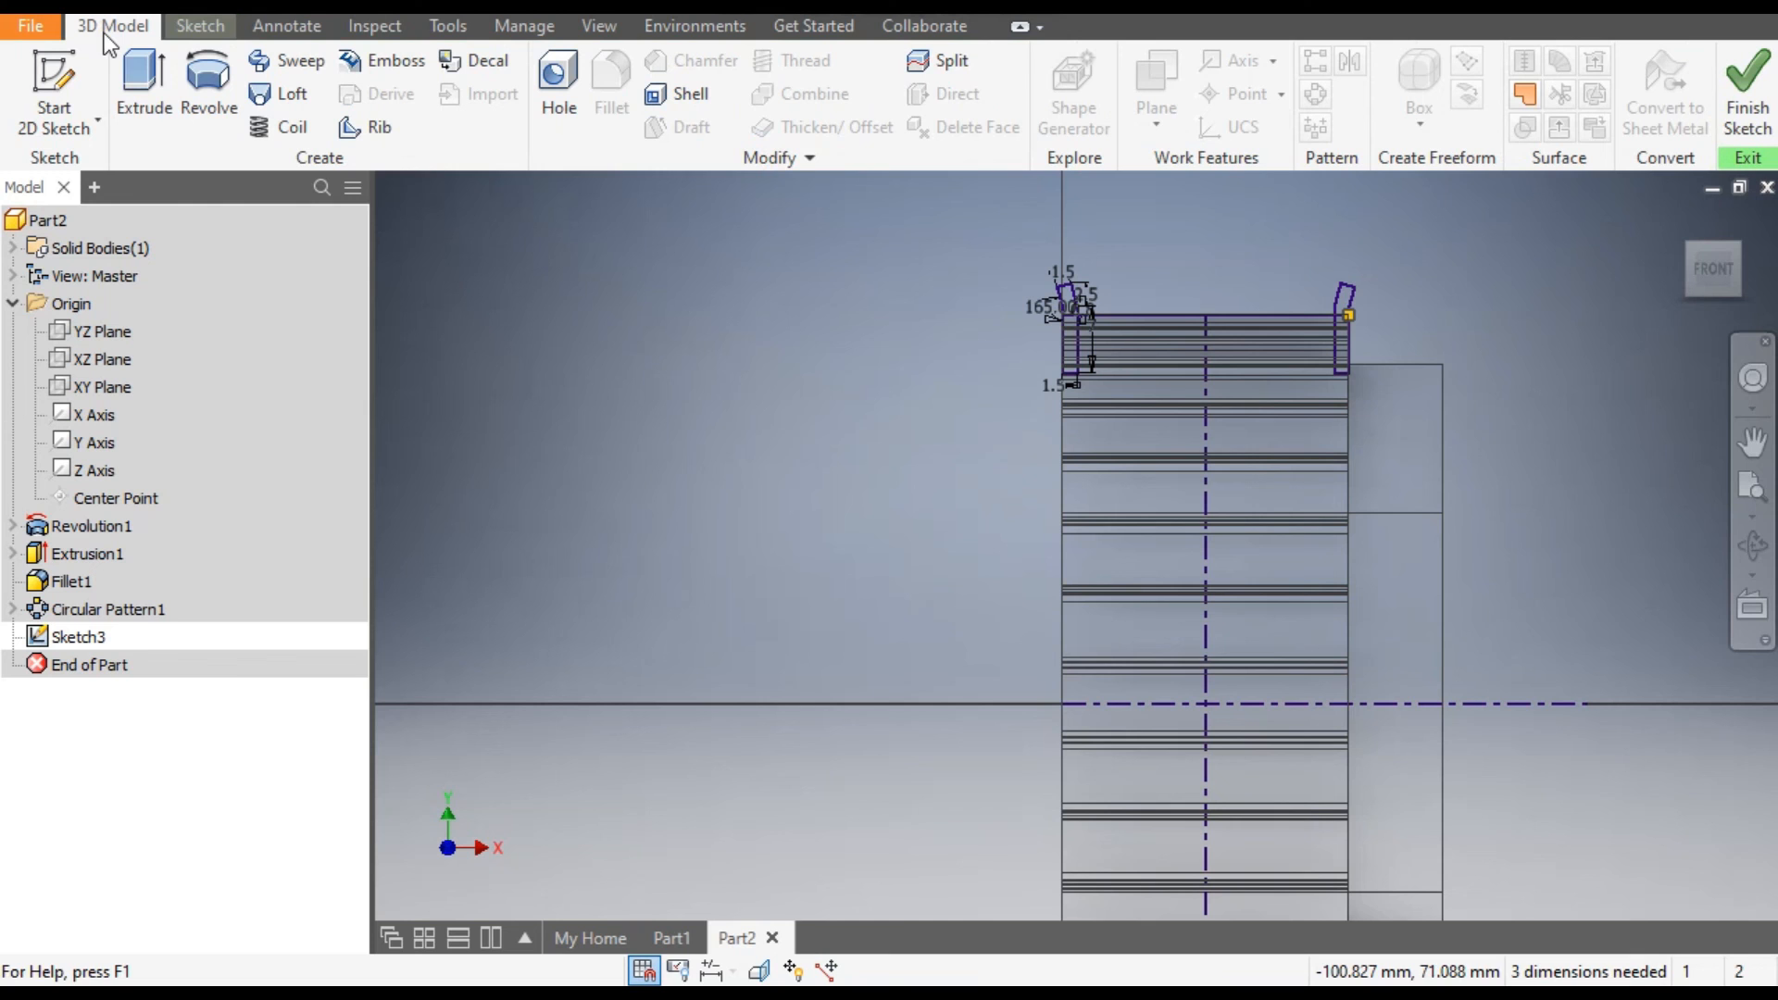
left_click(210, 93)
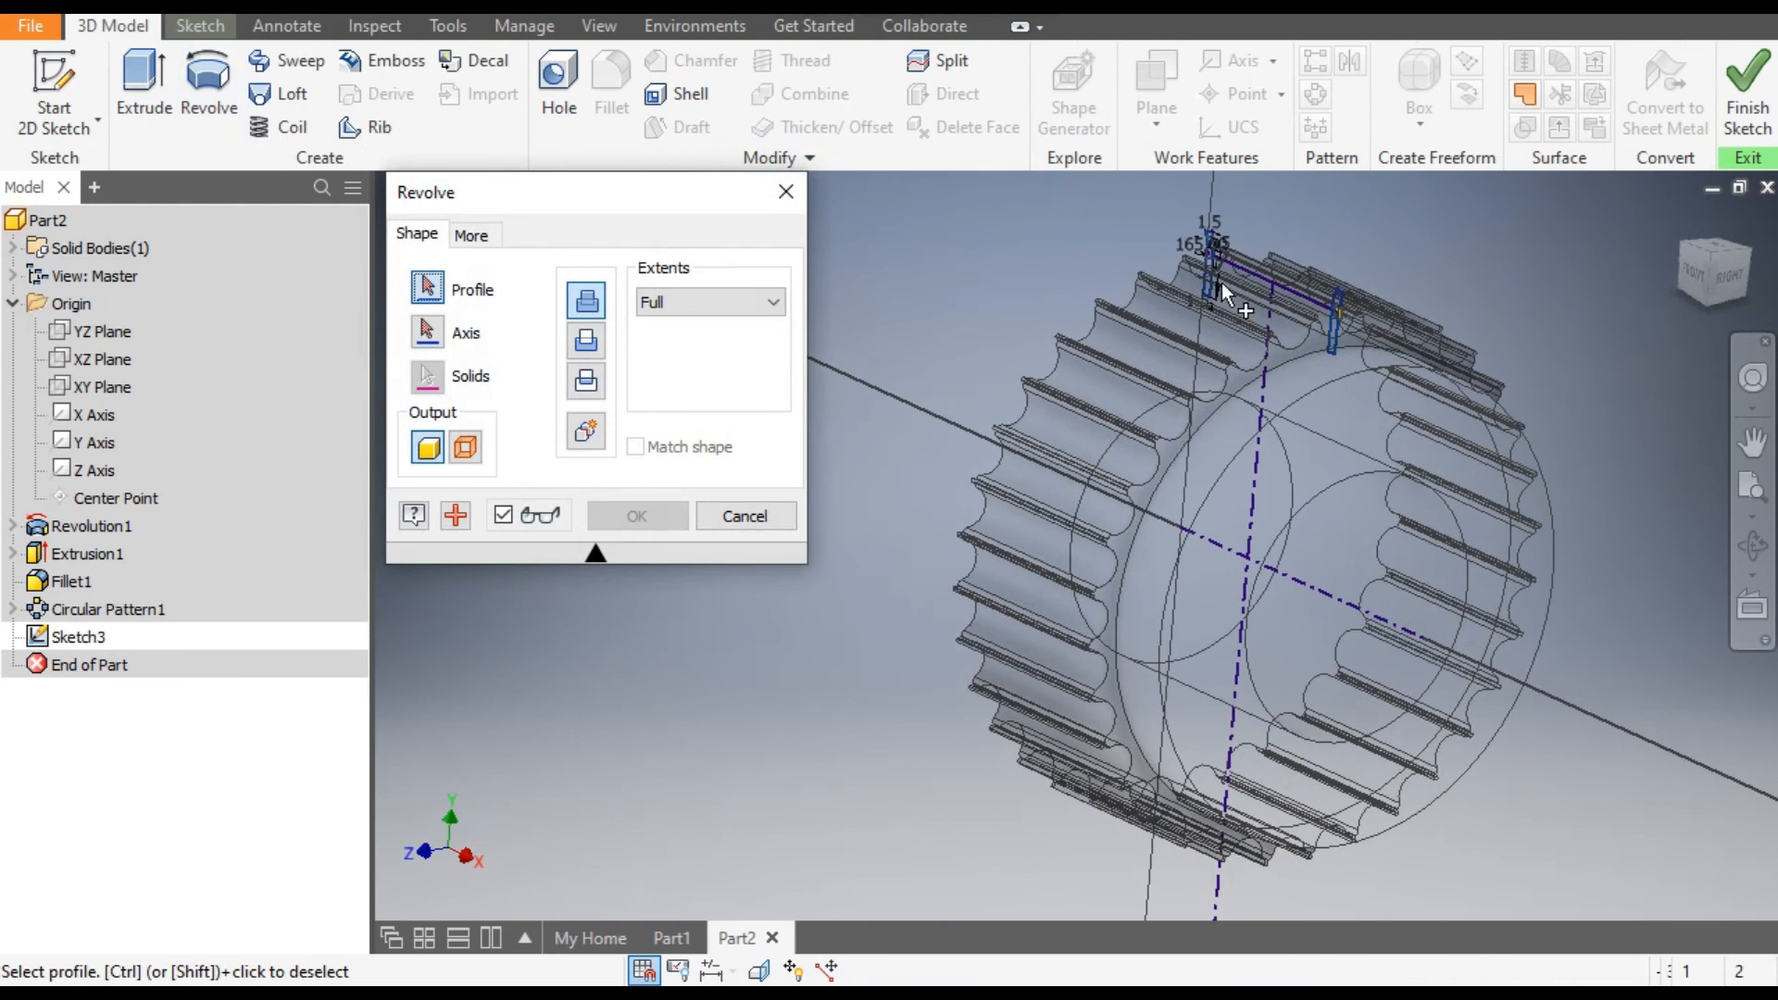
left_click(1220, 227)
scroll(1181, 319, "up", 2)
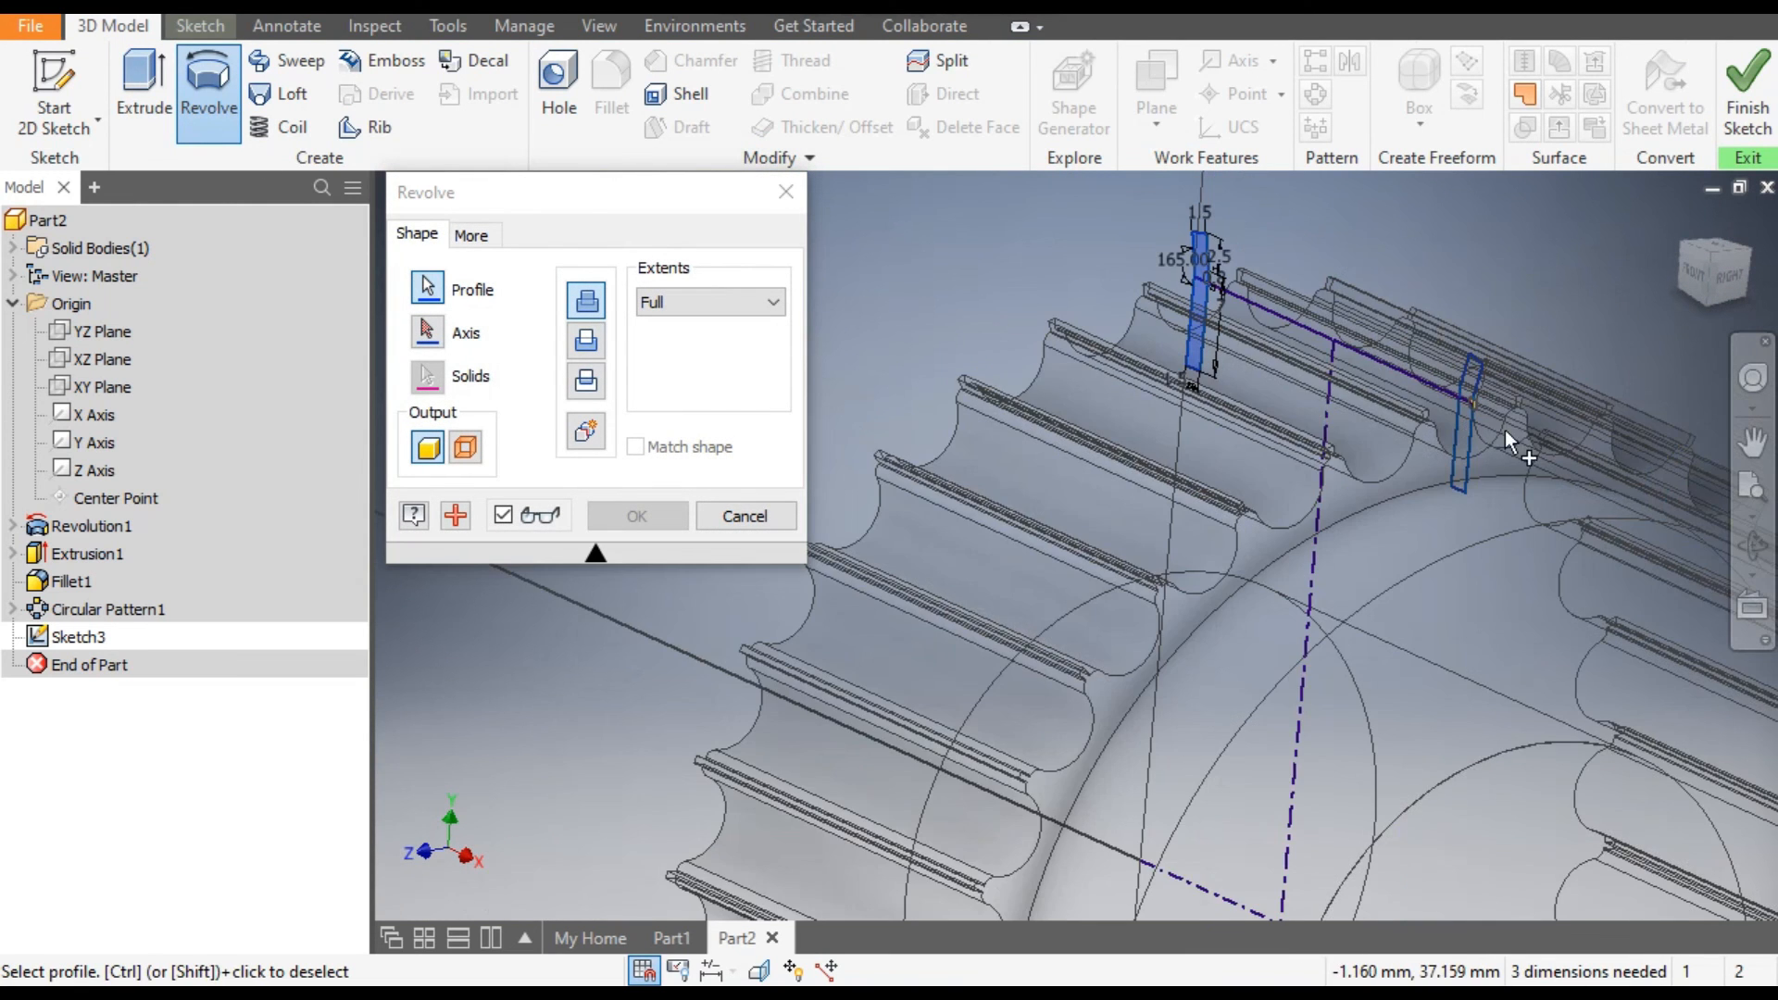
scroll(1477, 370, "down", 4)
left_click(1439, 372)
scroll(1526, 281, "up", 3)
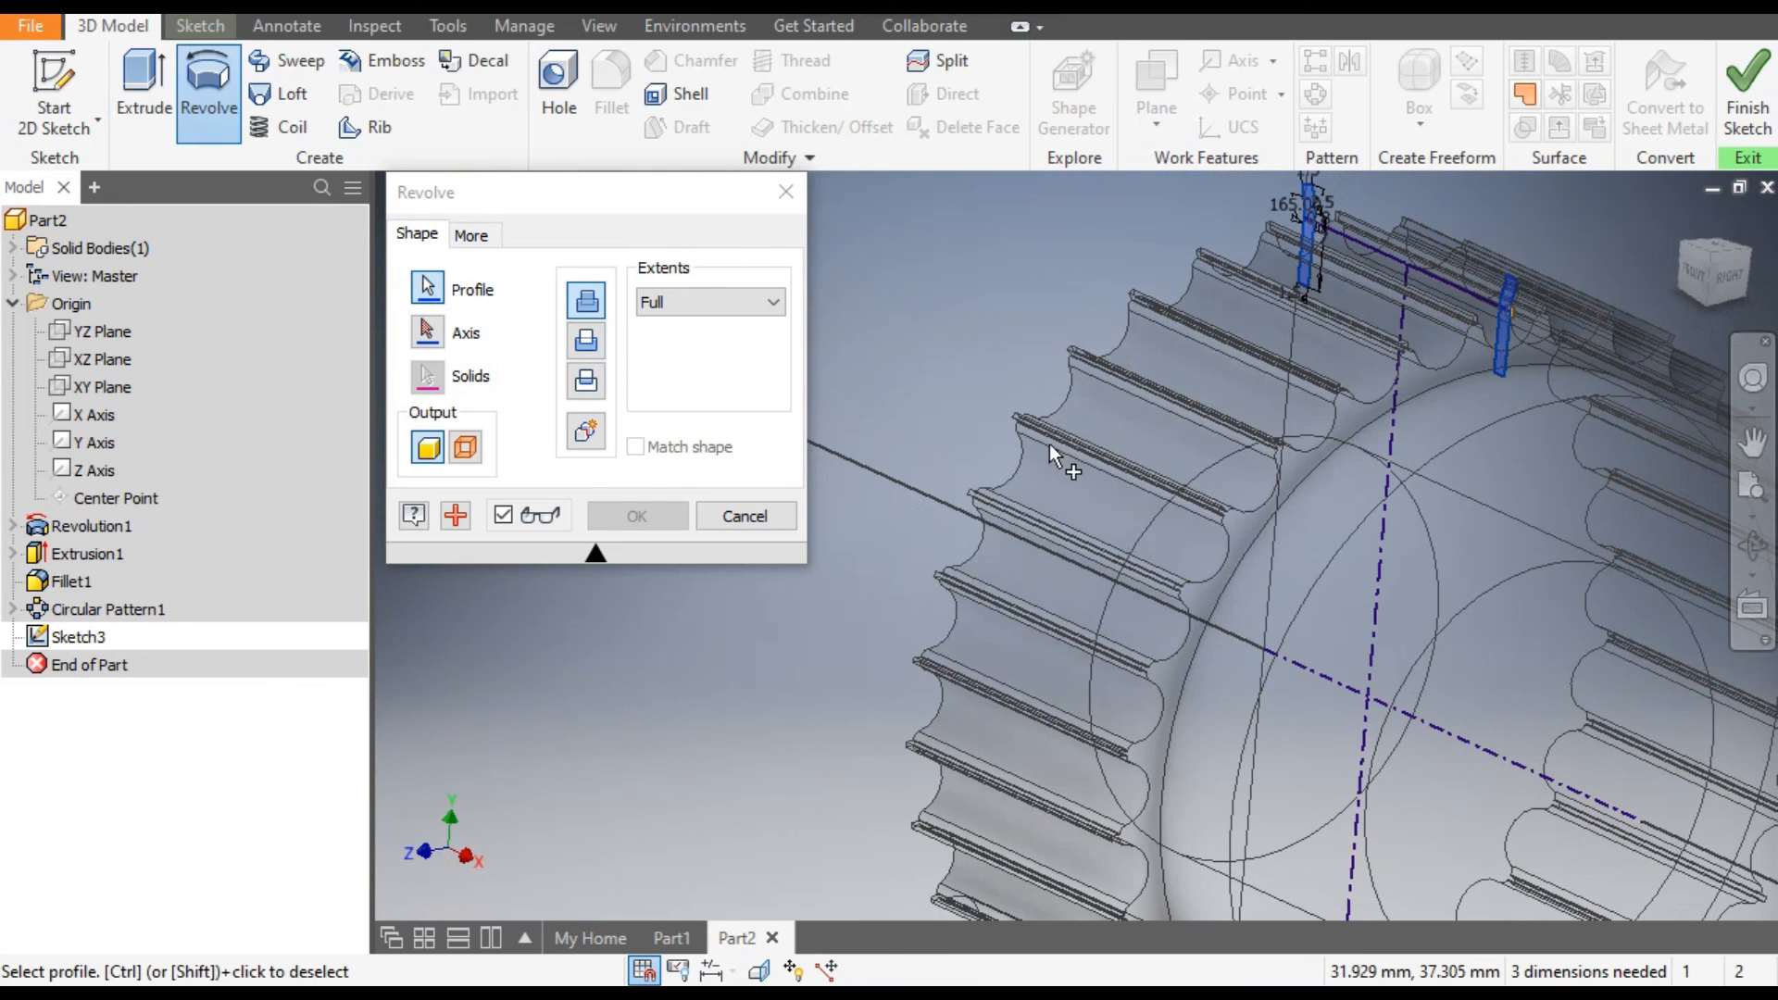
left_click(429, 331)
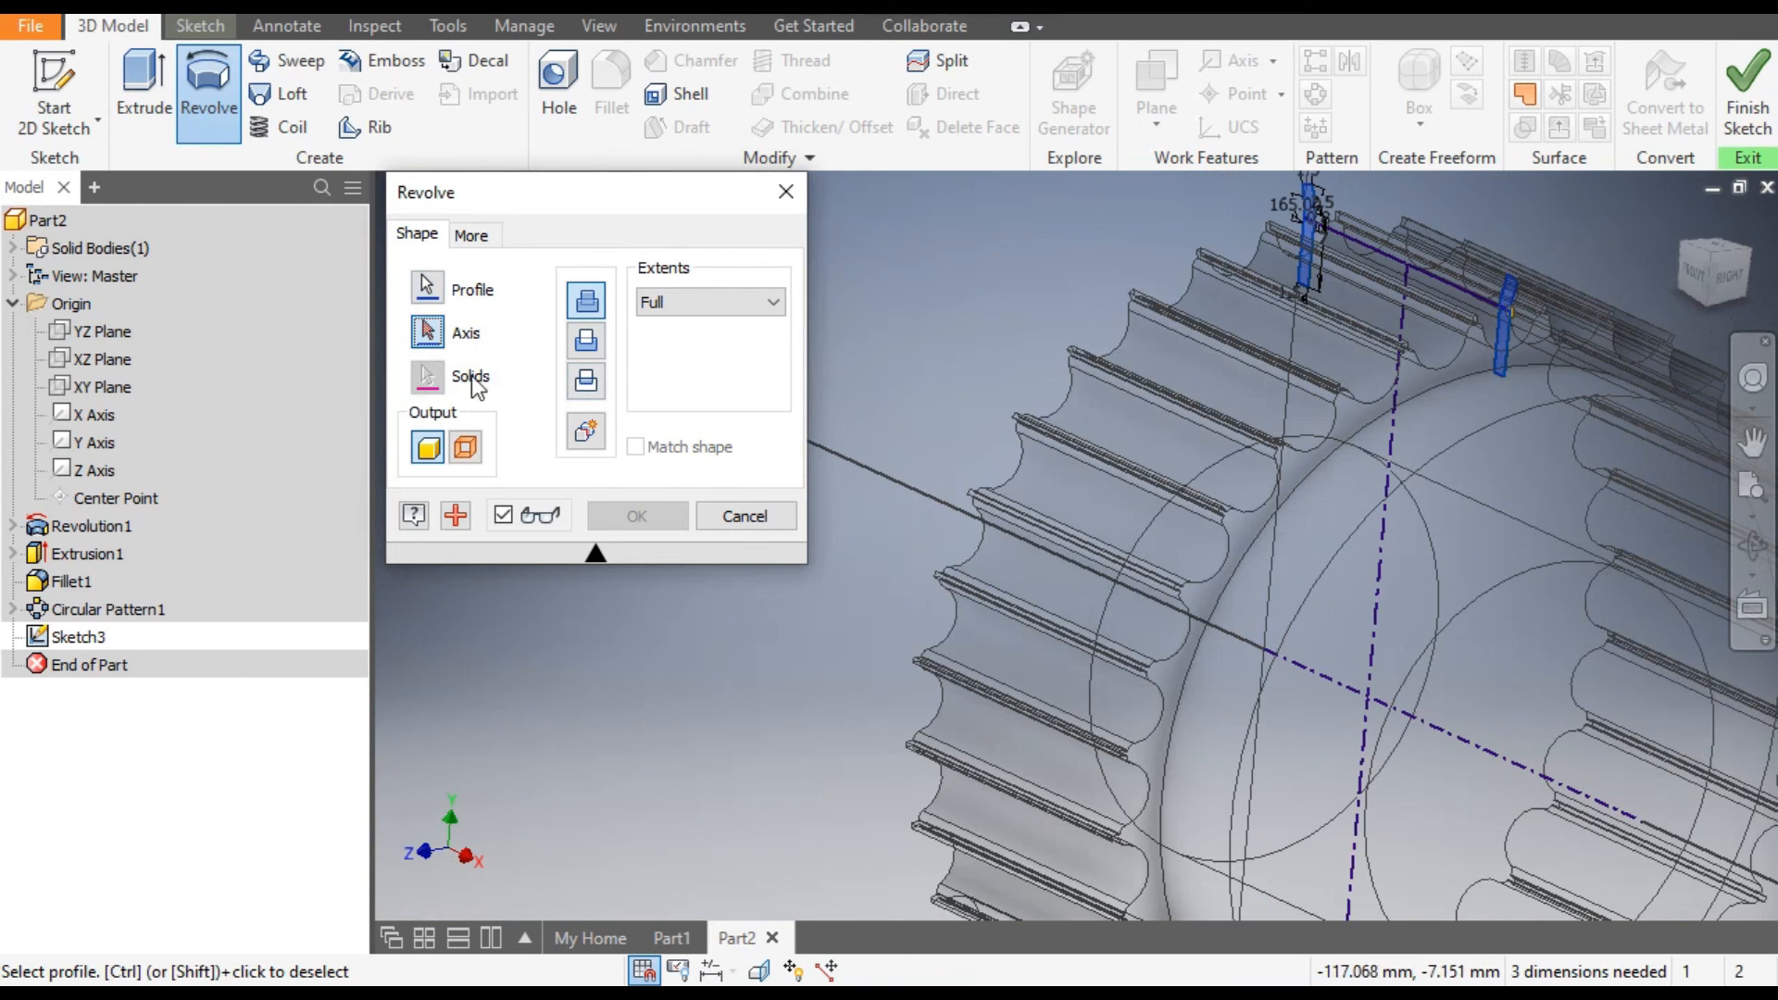
left_click(1560, 810)
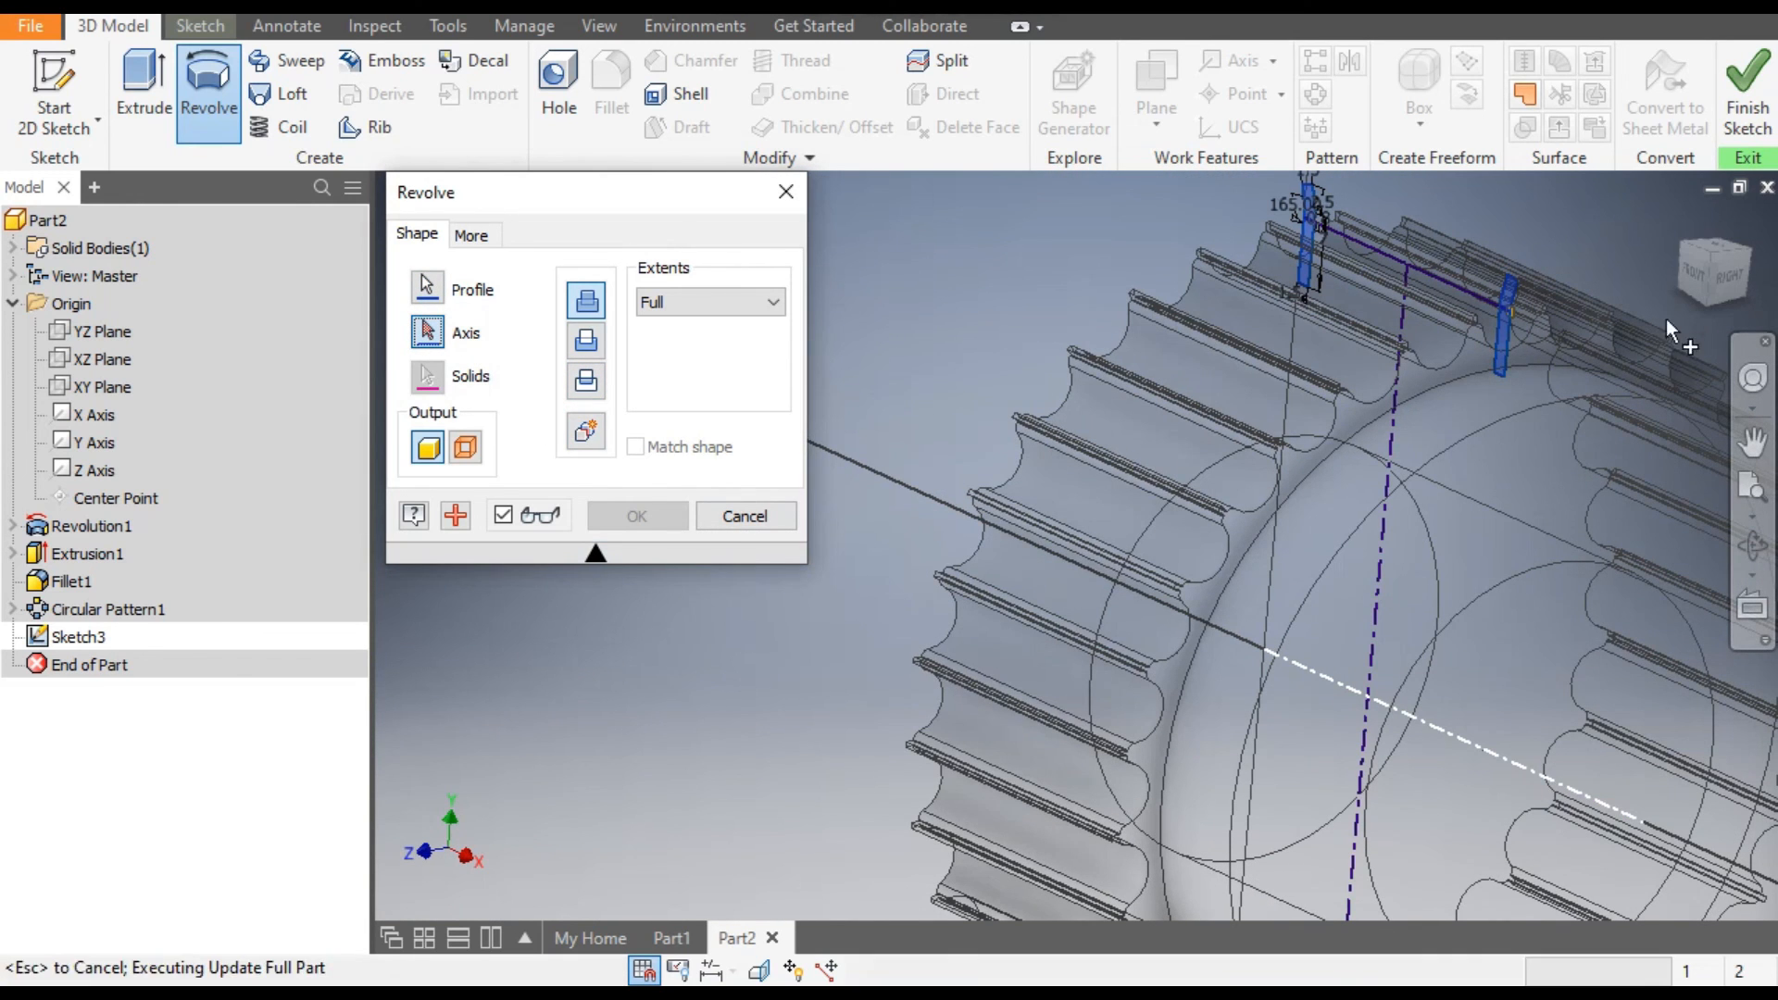
left_click(1694, 277)
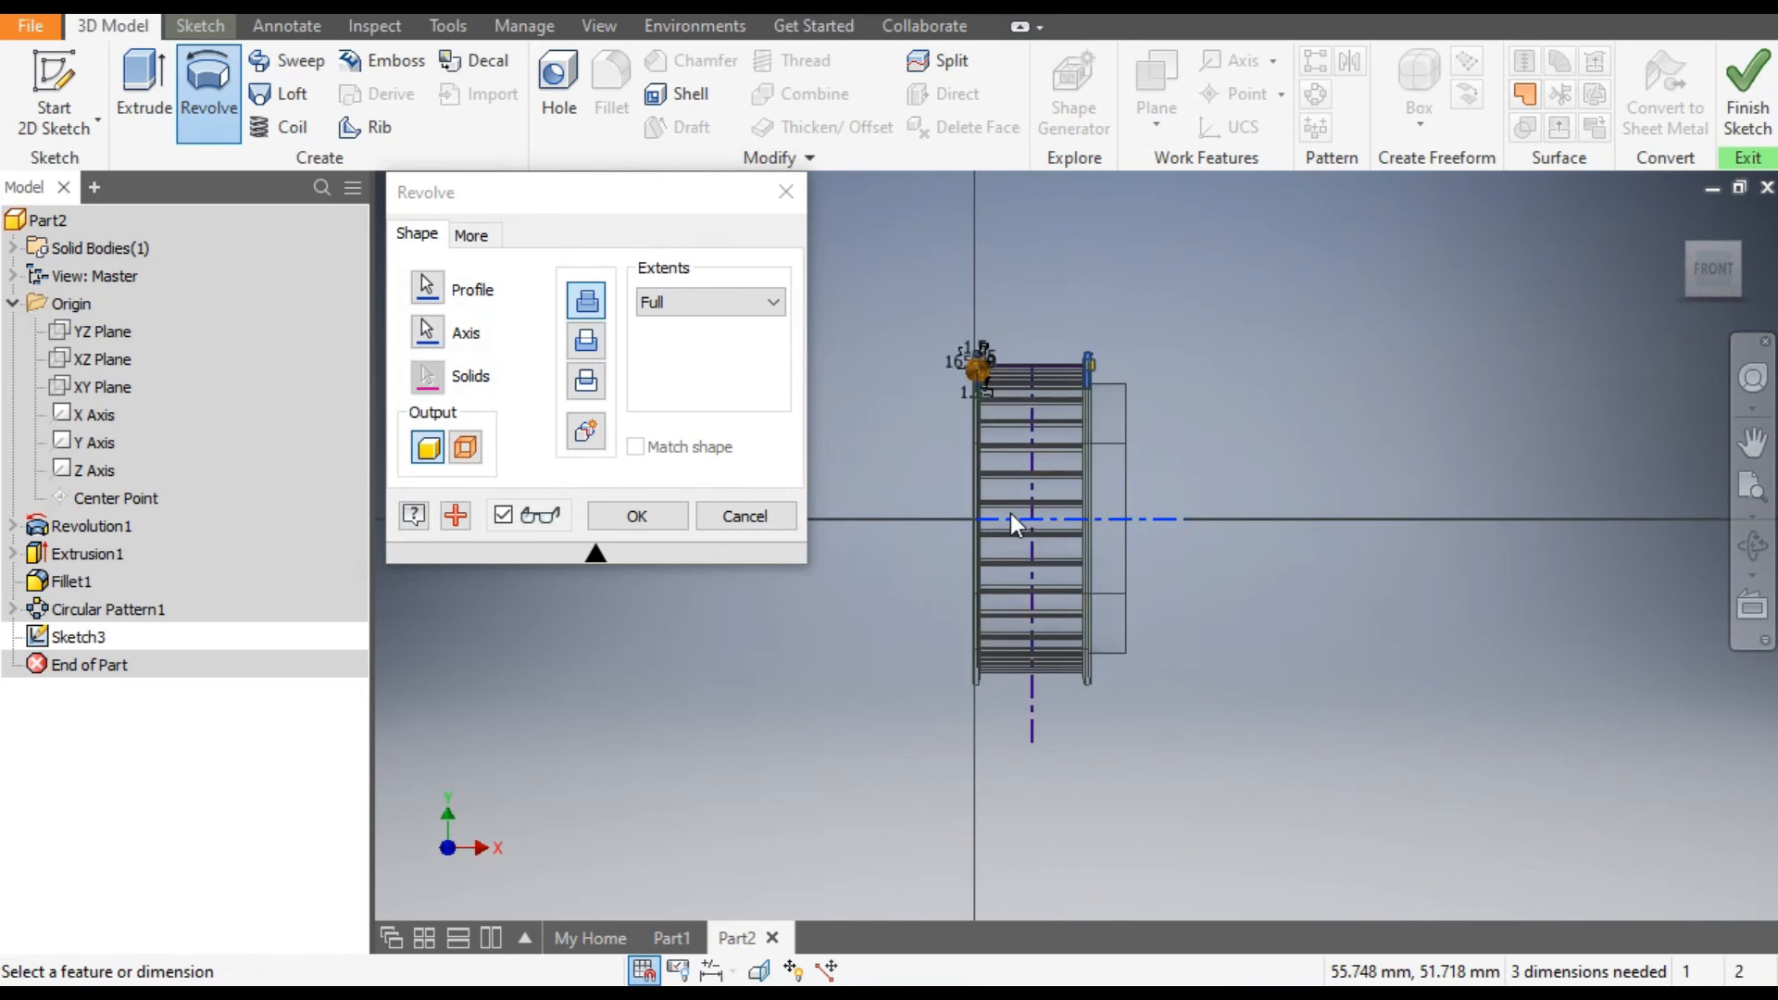
scroll(1118, 546, "down", 5)
scroll(1141, 602, "up", 2)
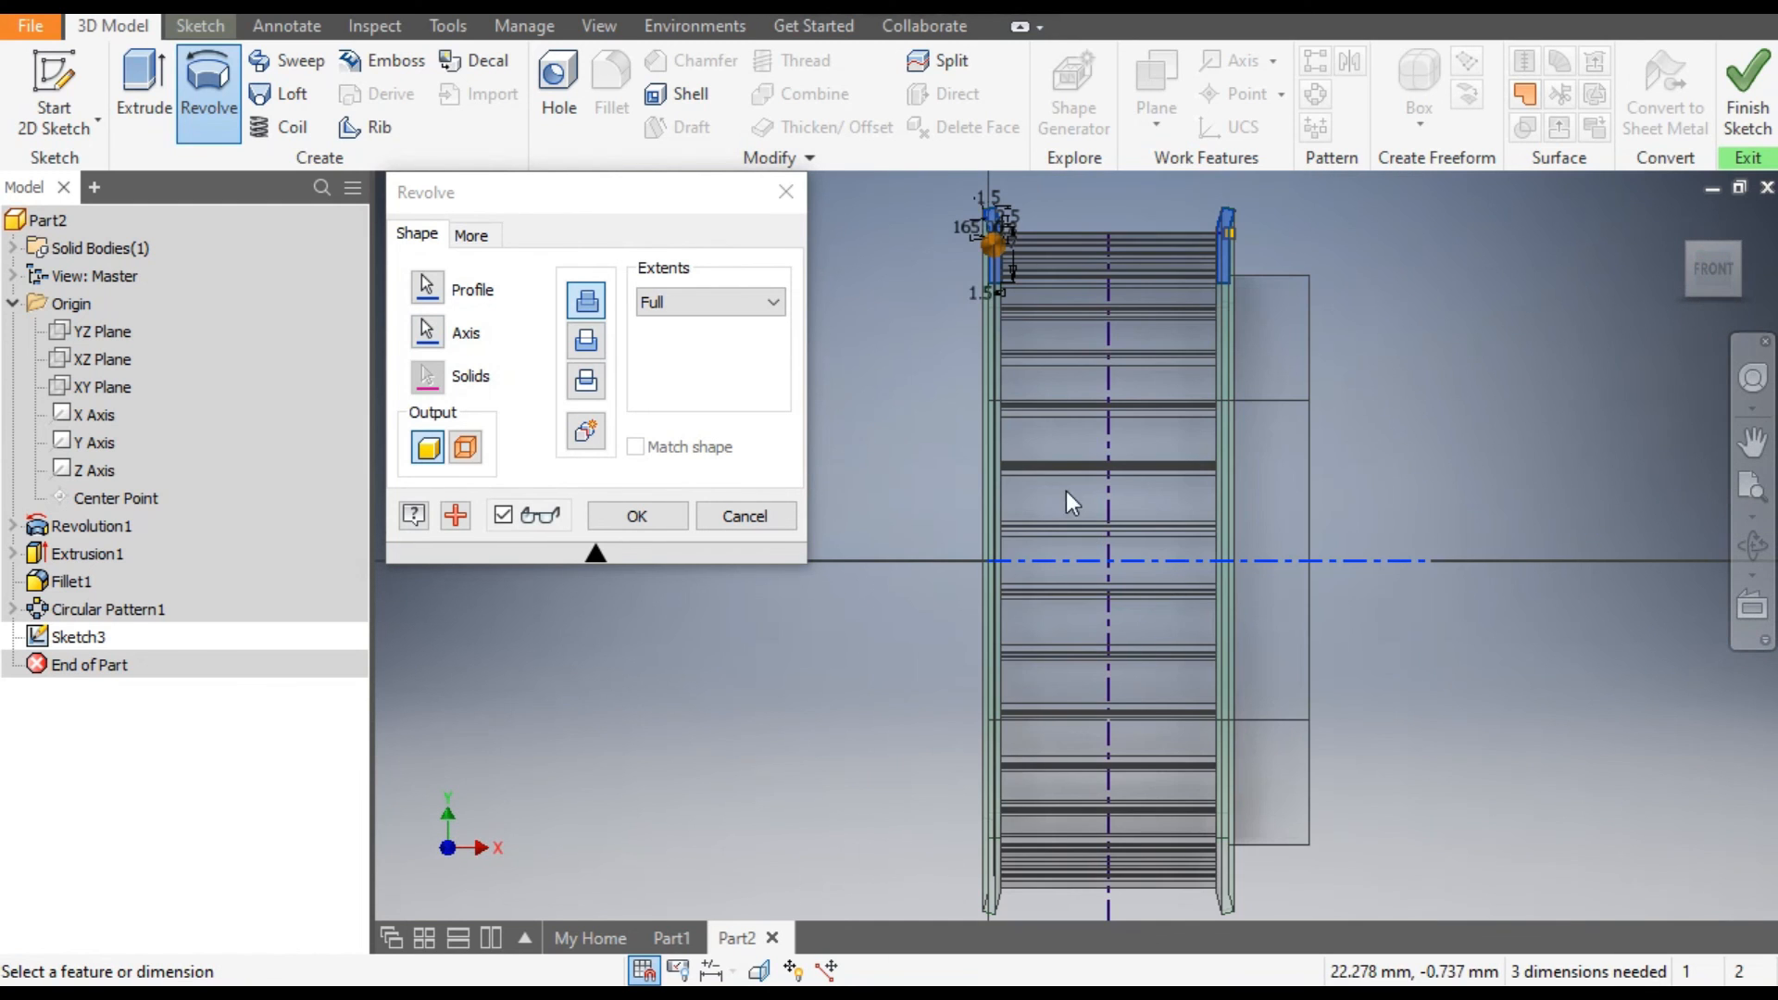
left_click(1738, 245)
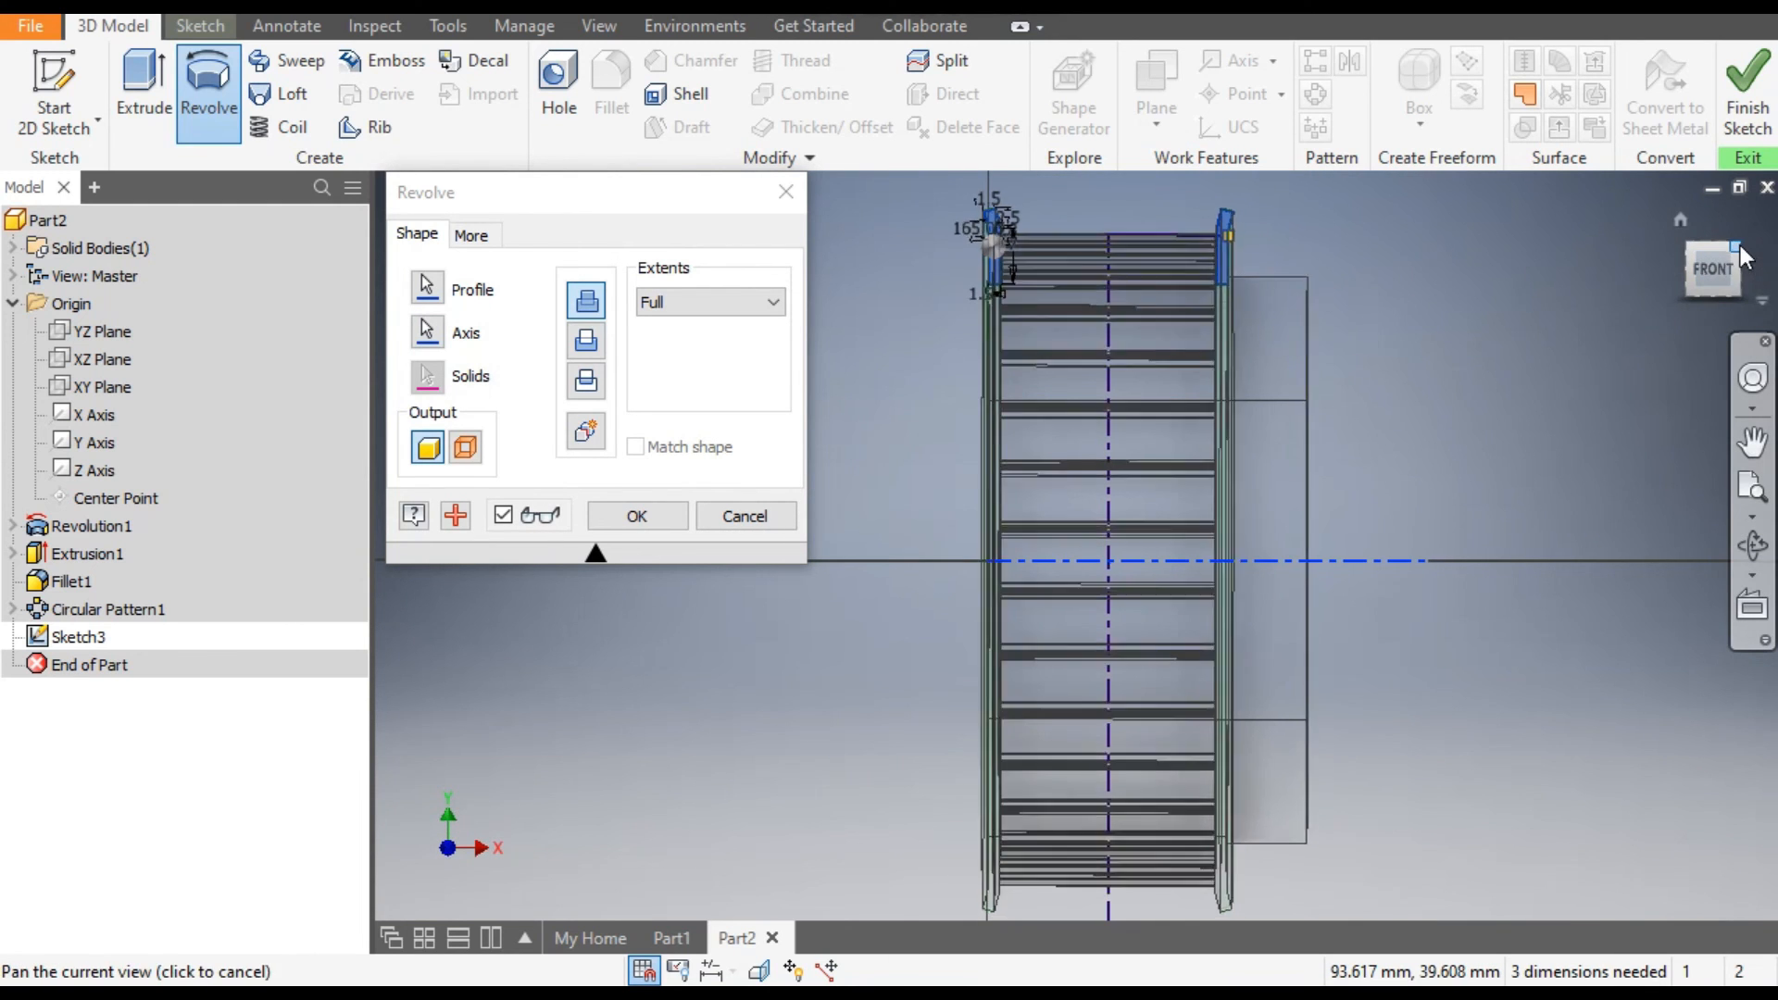
middle_click_drag(1315, 430, 1431, 351)
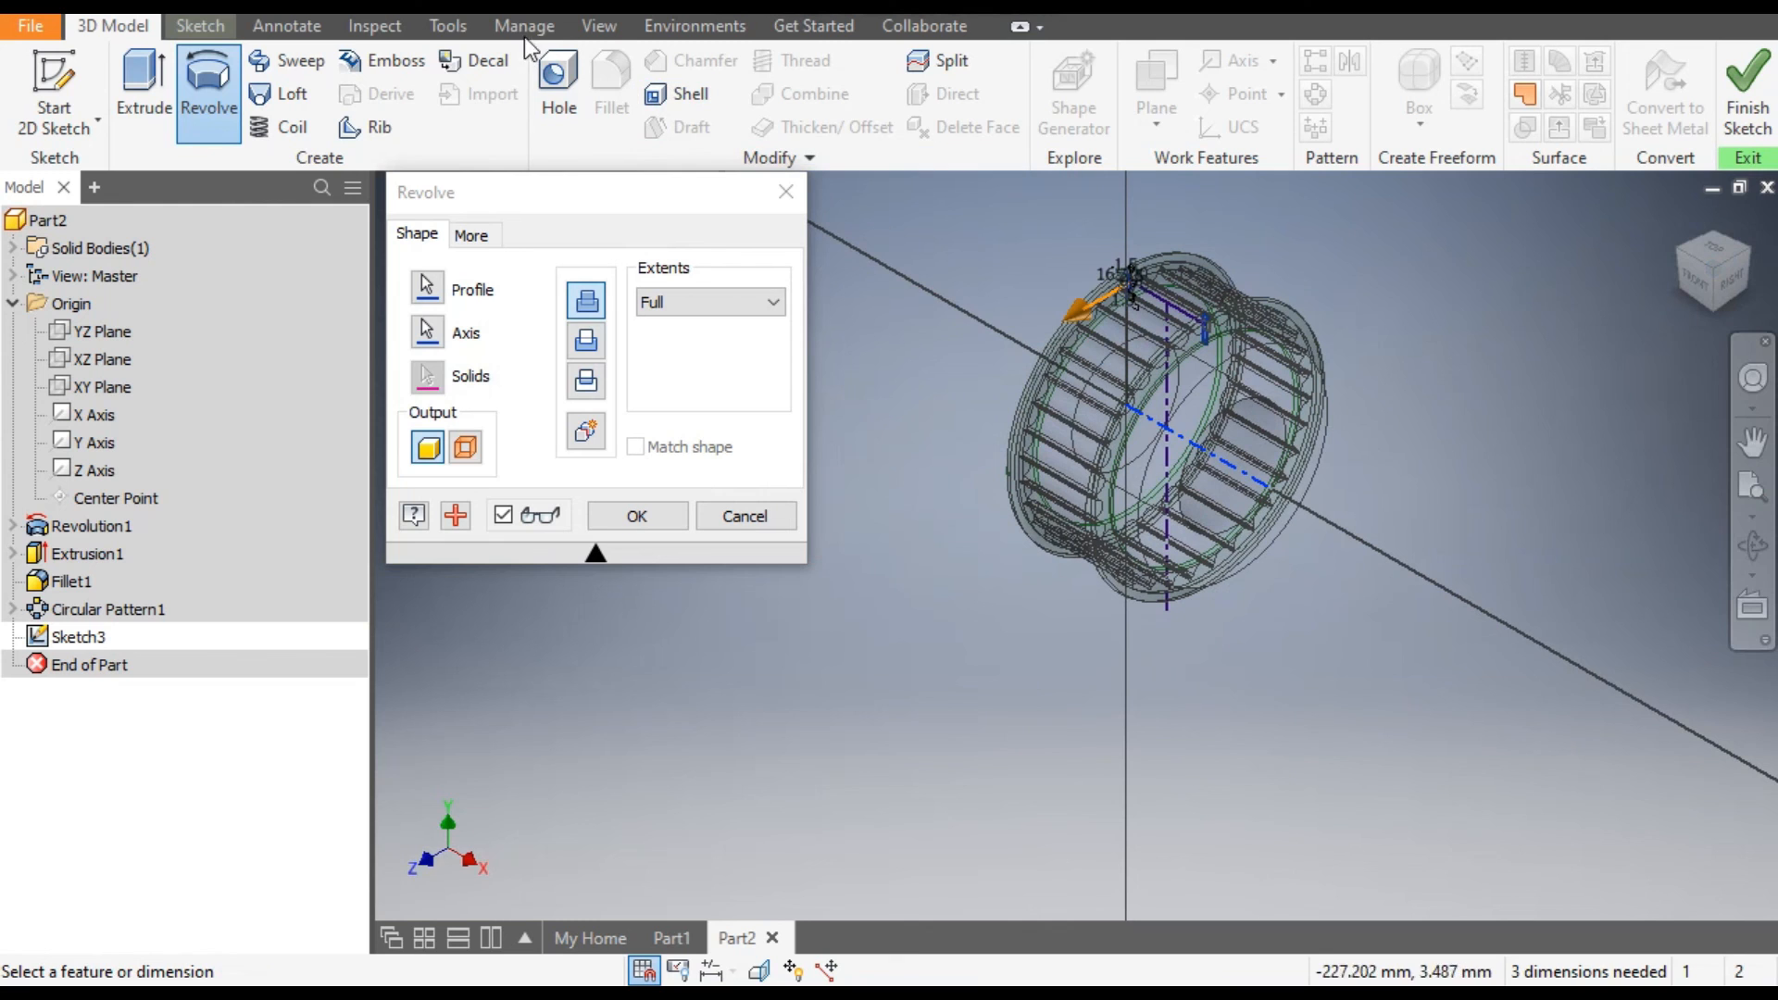
Change the display to a shaded style with visible edges and complete the full revolve of both flanges.
left_click(613, 30)
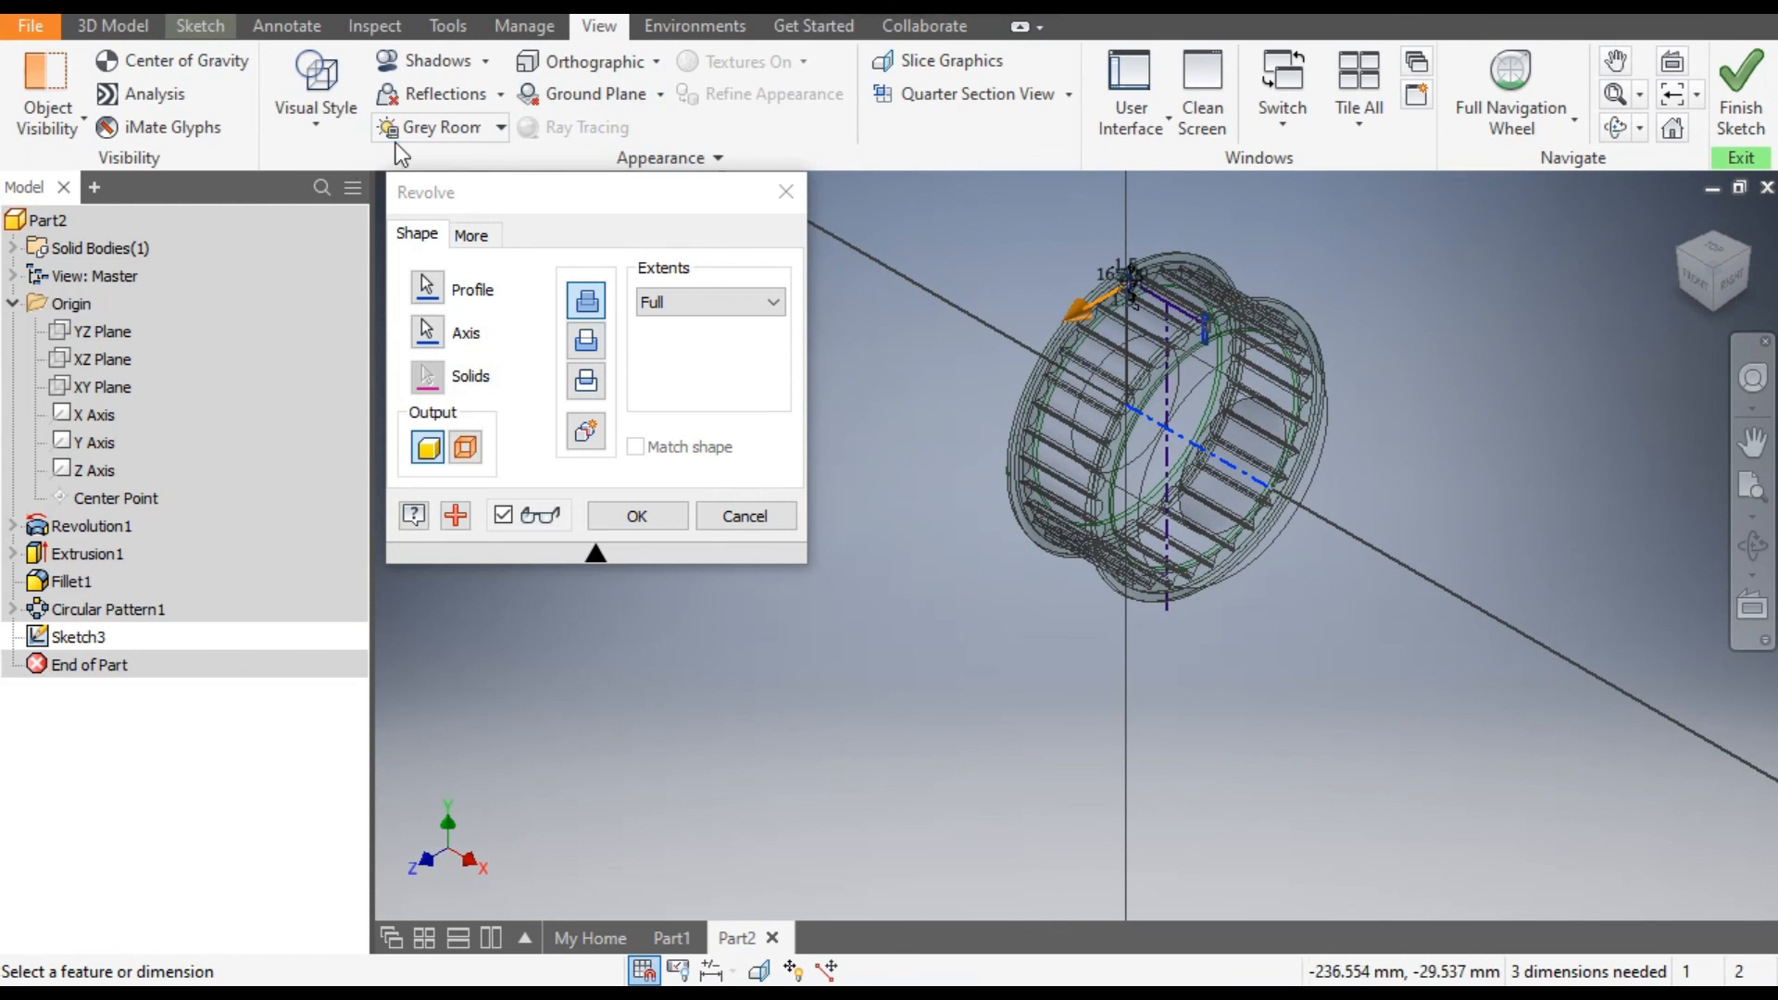
left_click(315, 125)
left_click(359, 236)
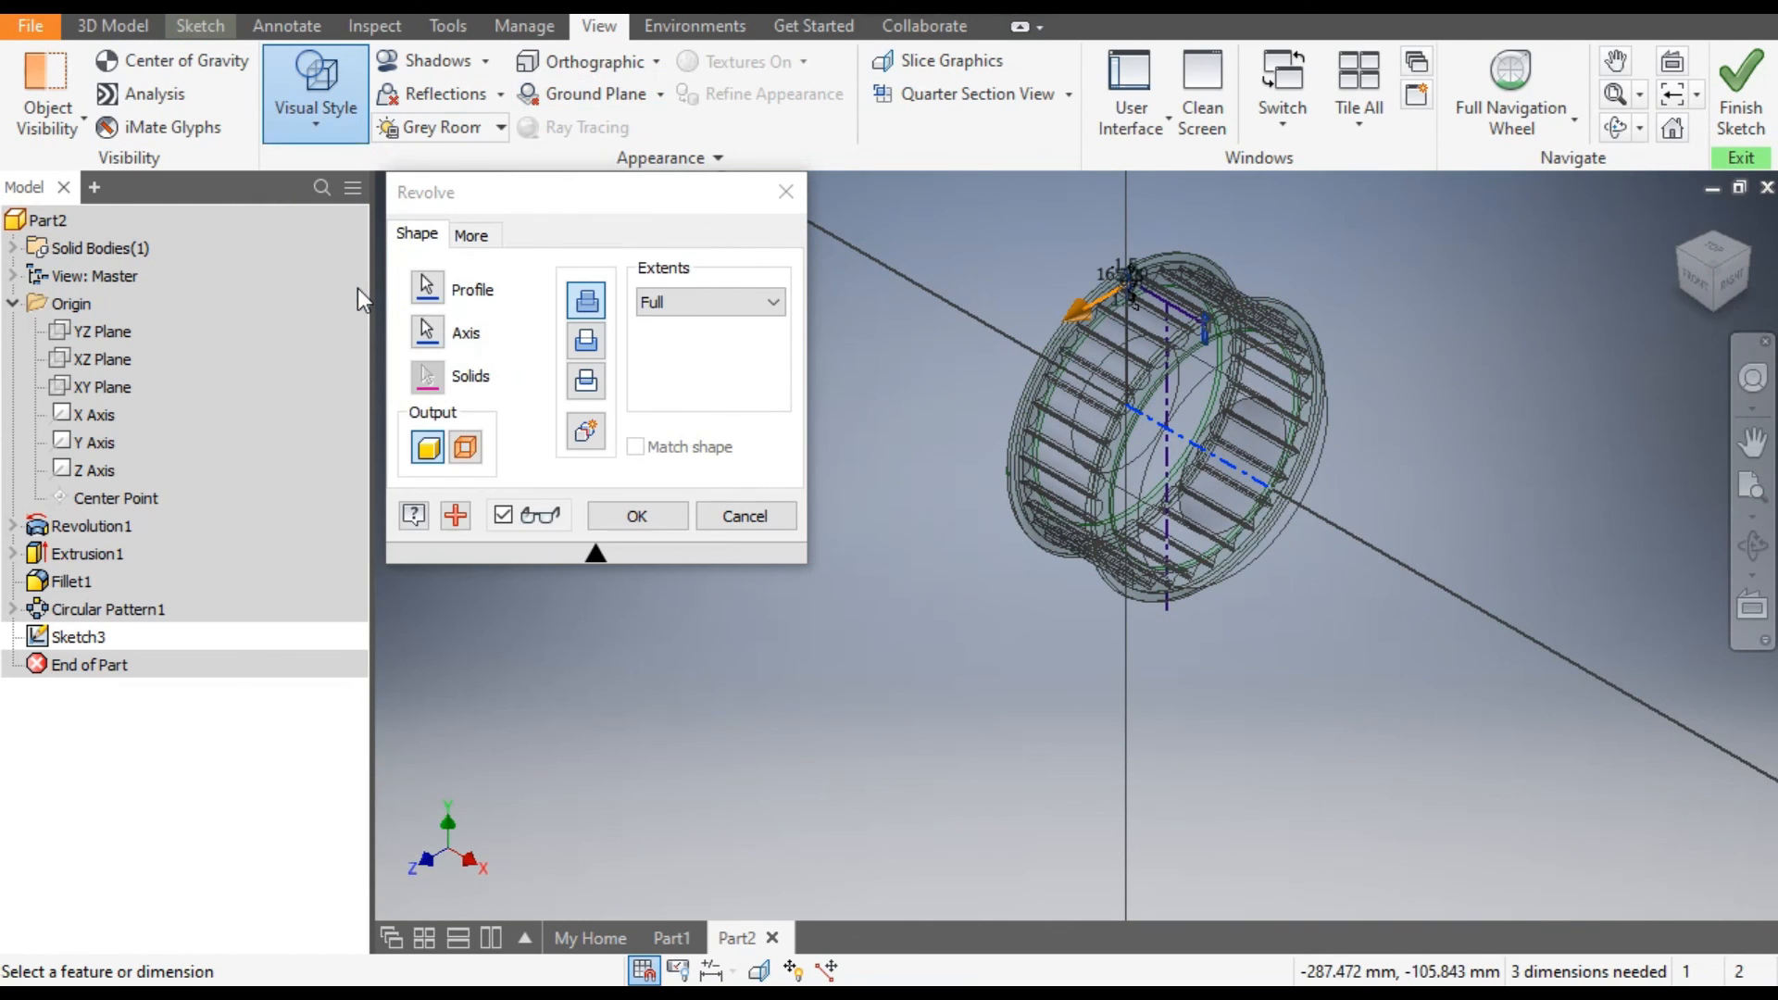
scroll(1147, 315, "up", 2)
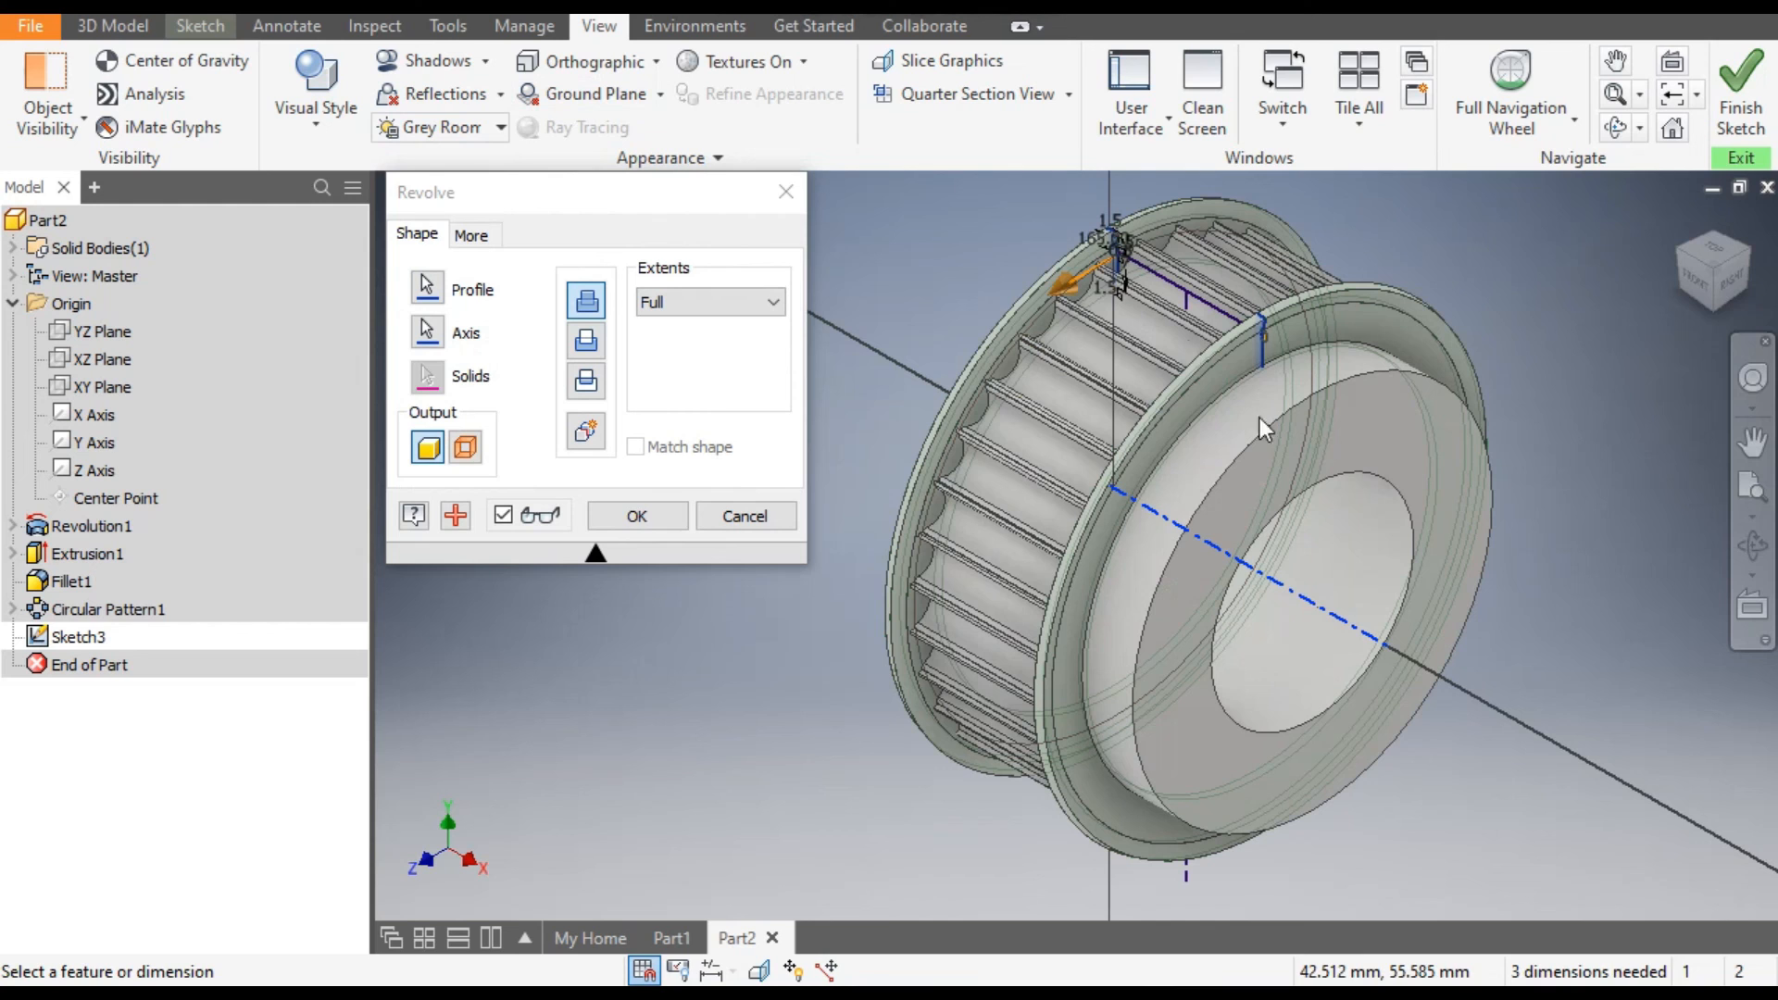
left_click(639, 516)
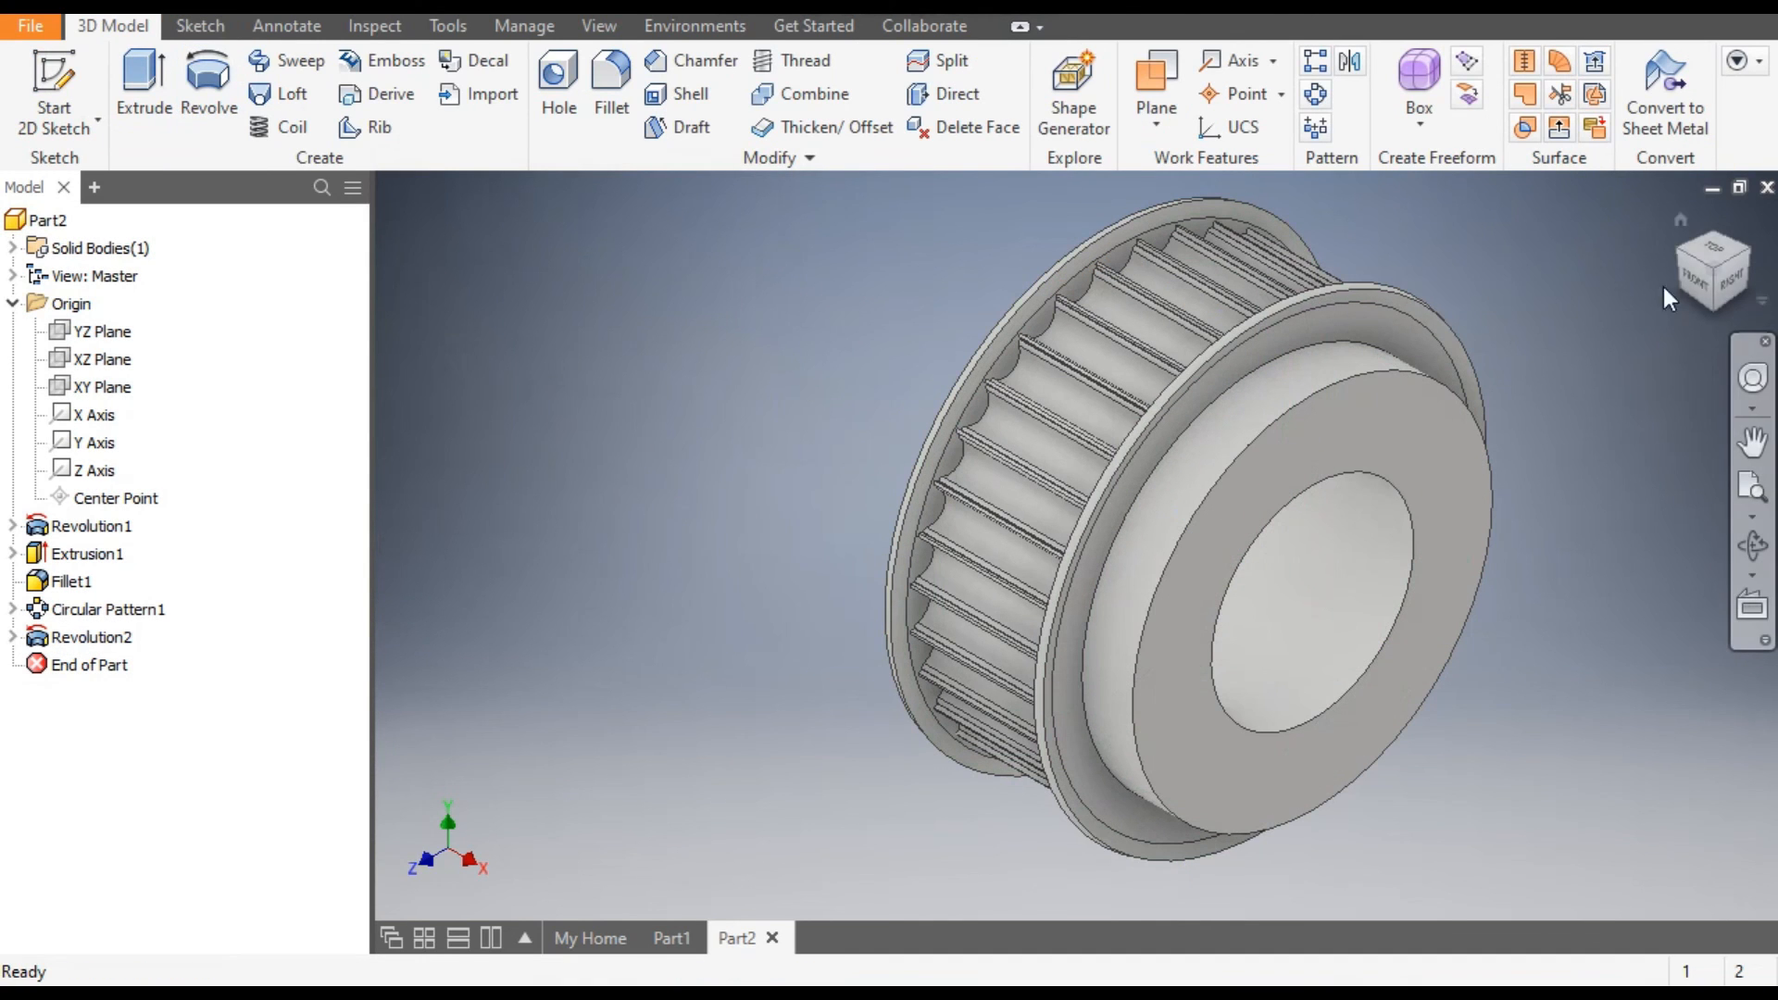
Chamfer the hub's outer face edge and the bore edge on the same face by 2 mm.
left_click(1414, 379)
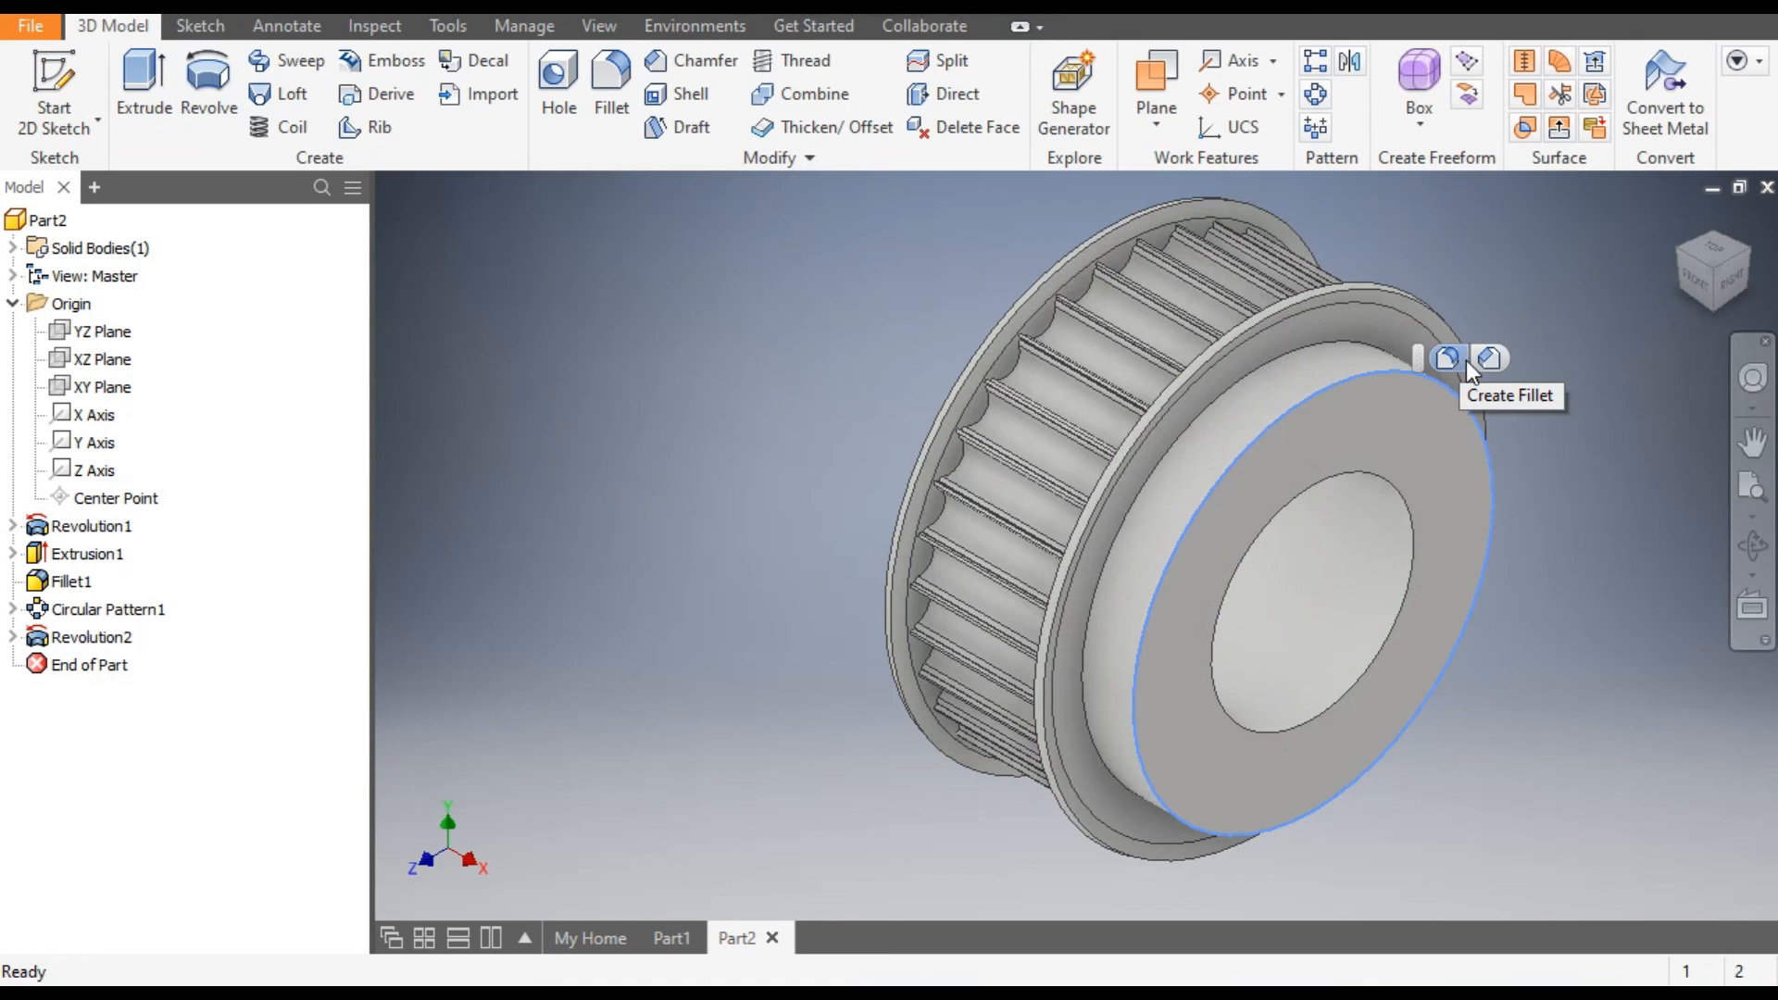
left_click(1490, 357)
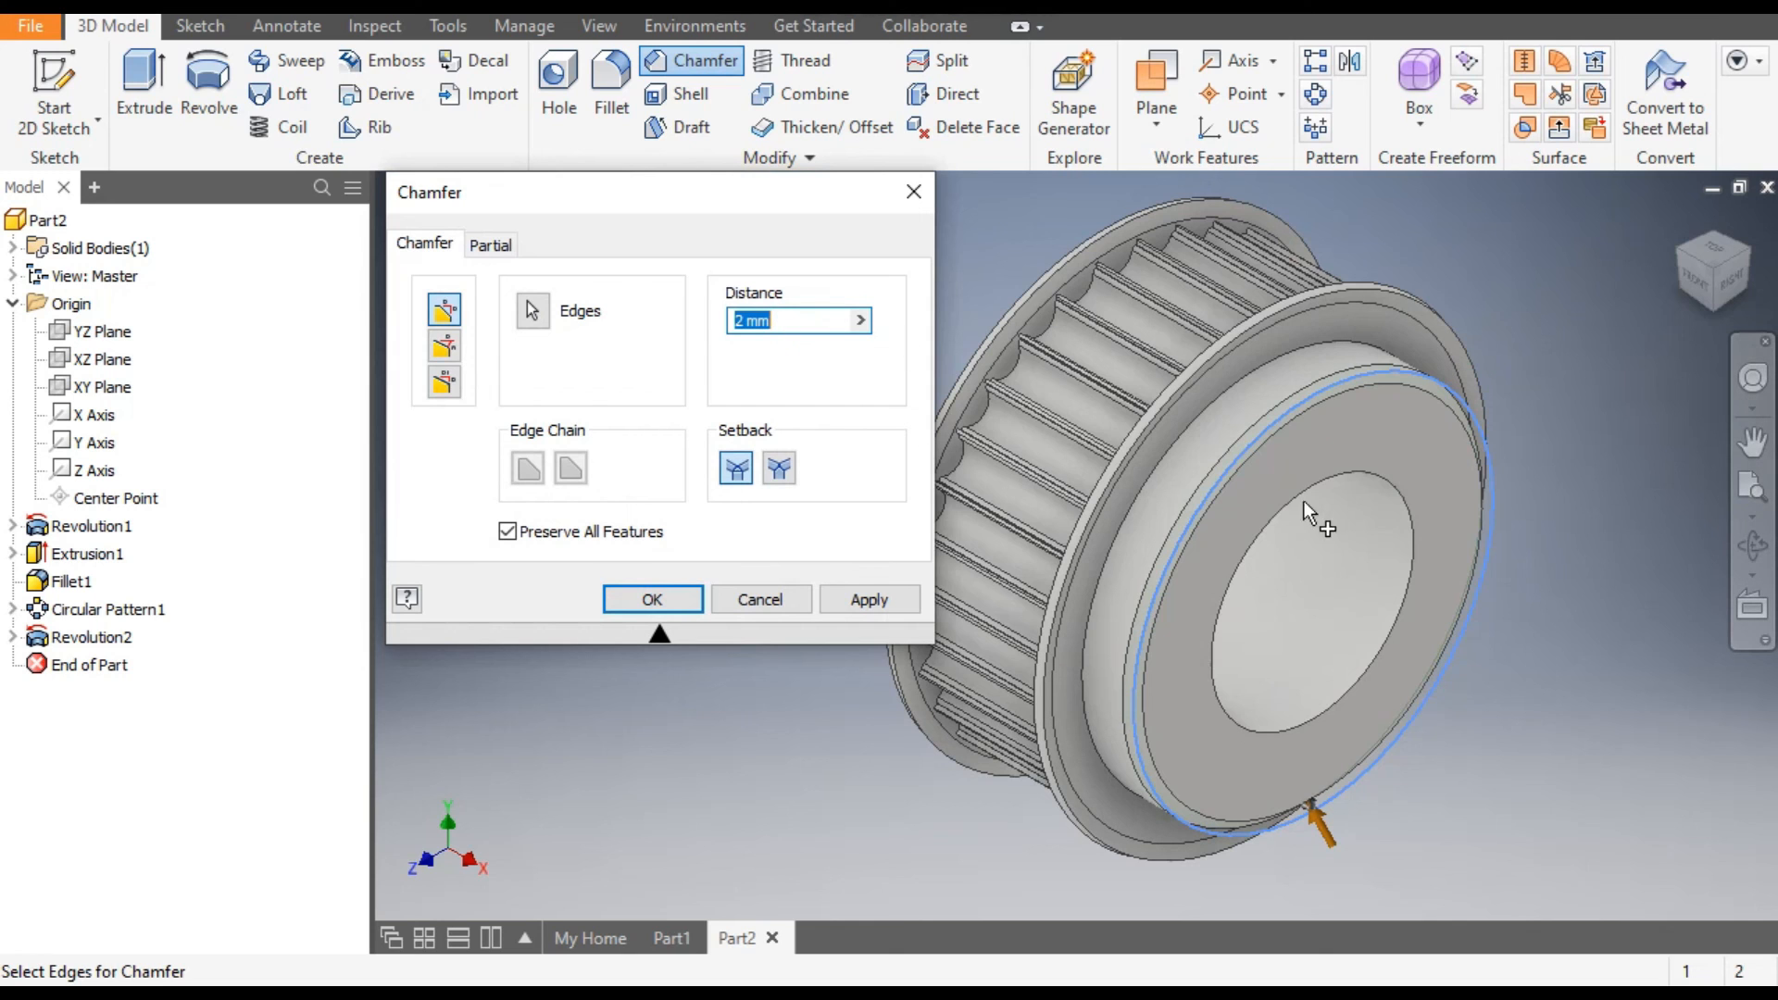
left_click(1373, 474)
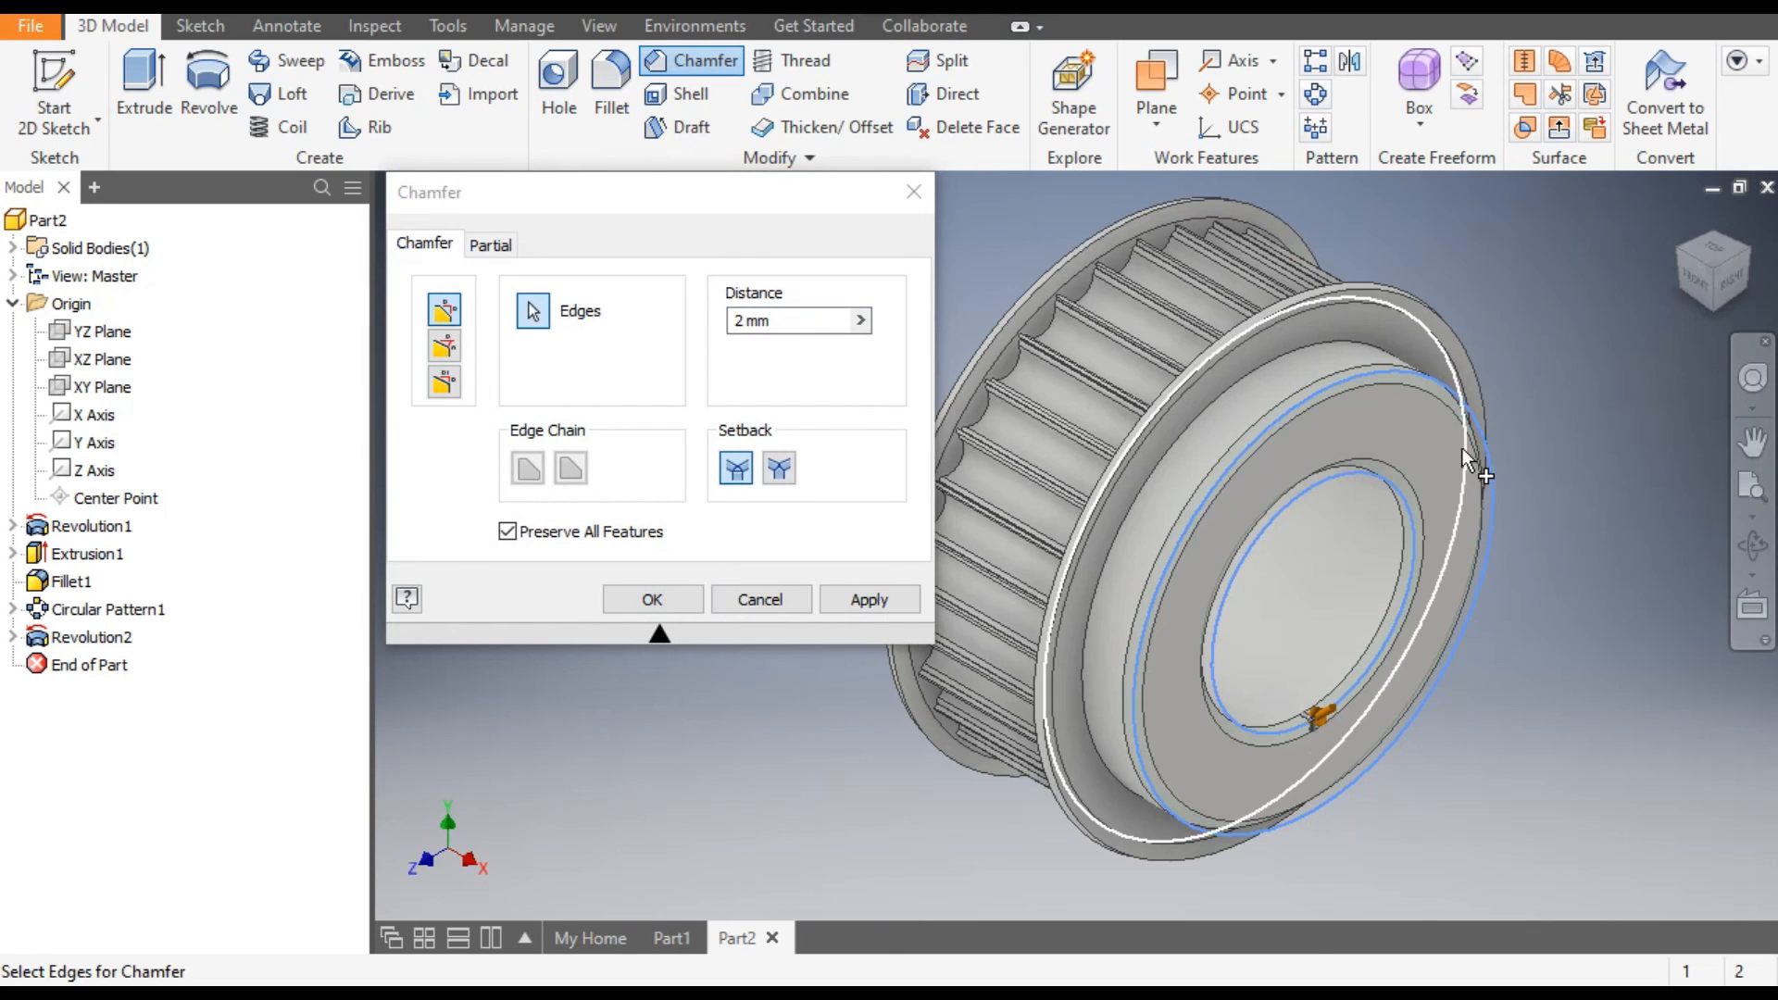
left_click(852, 598)
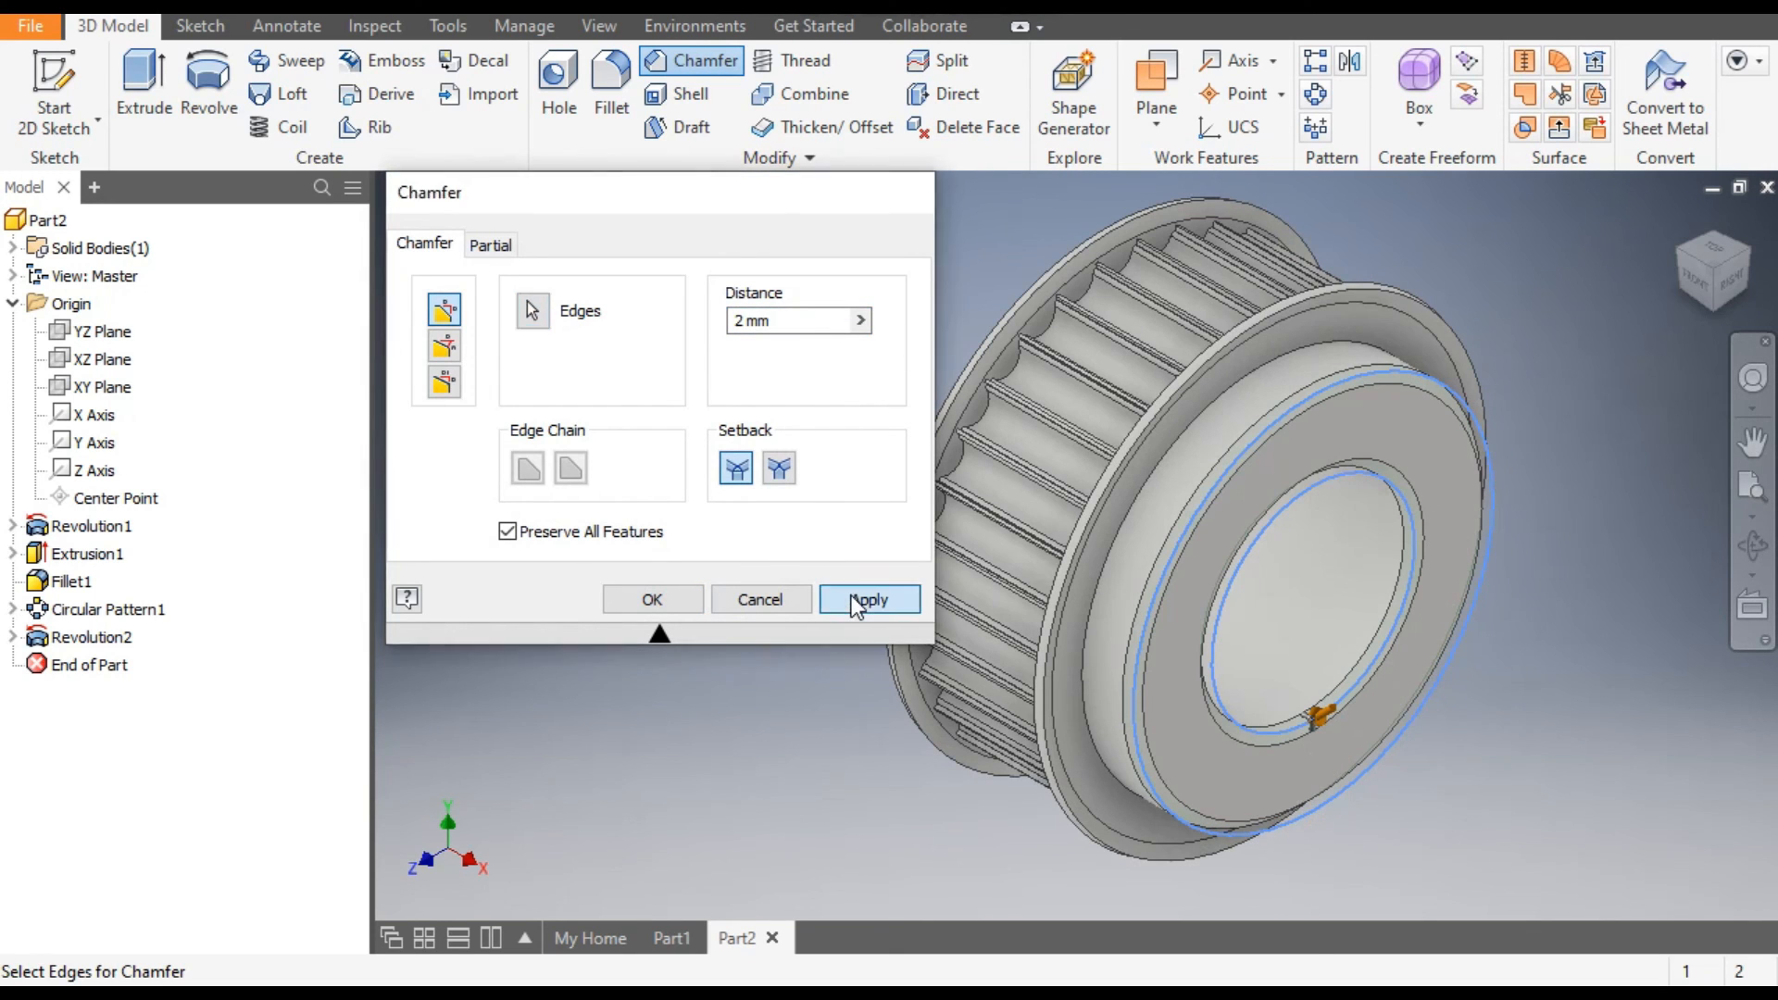
left_click(796, 598)
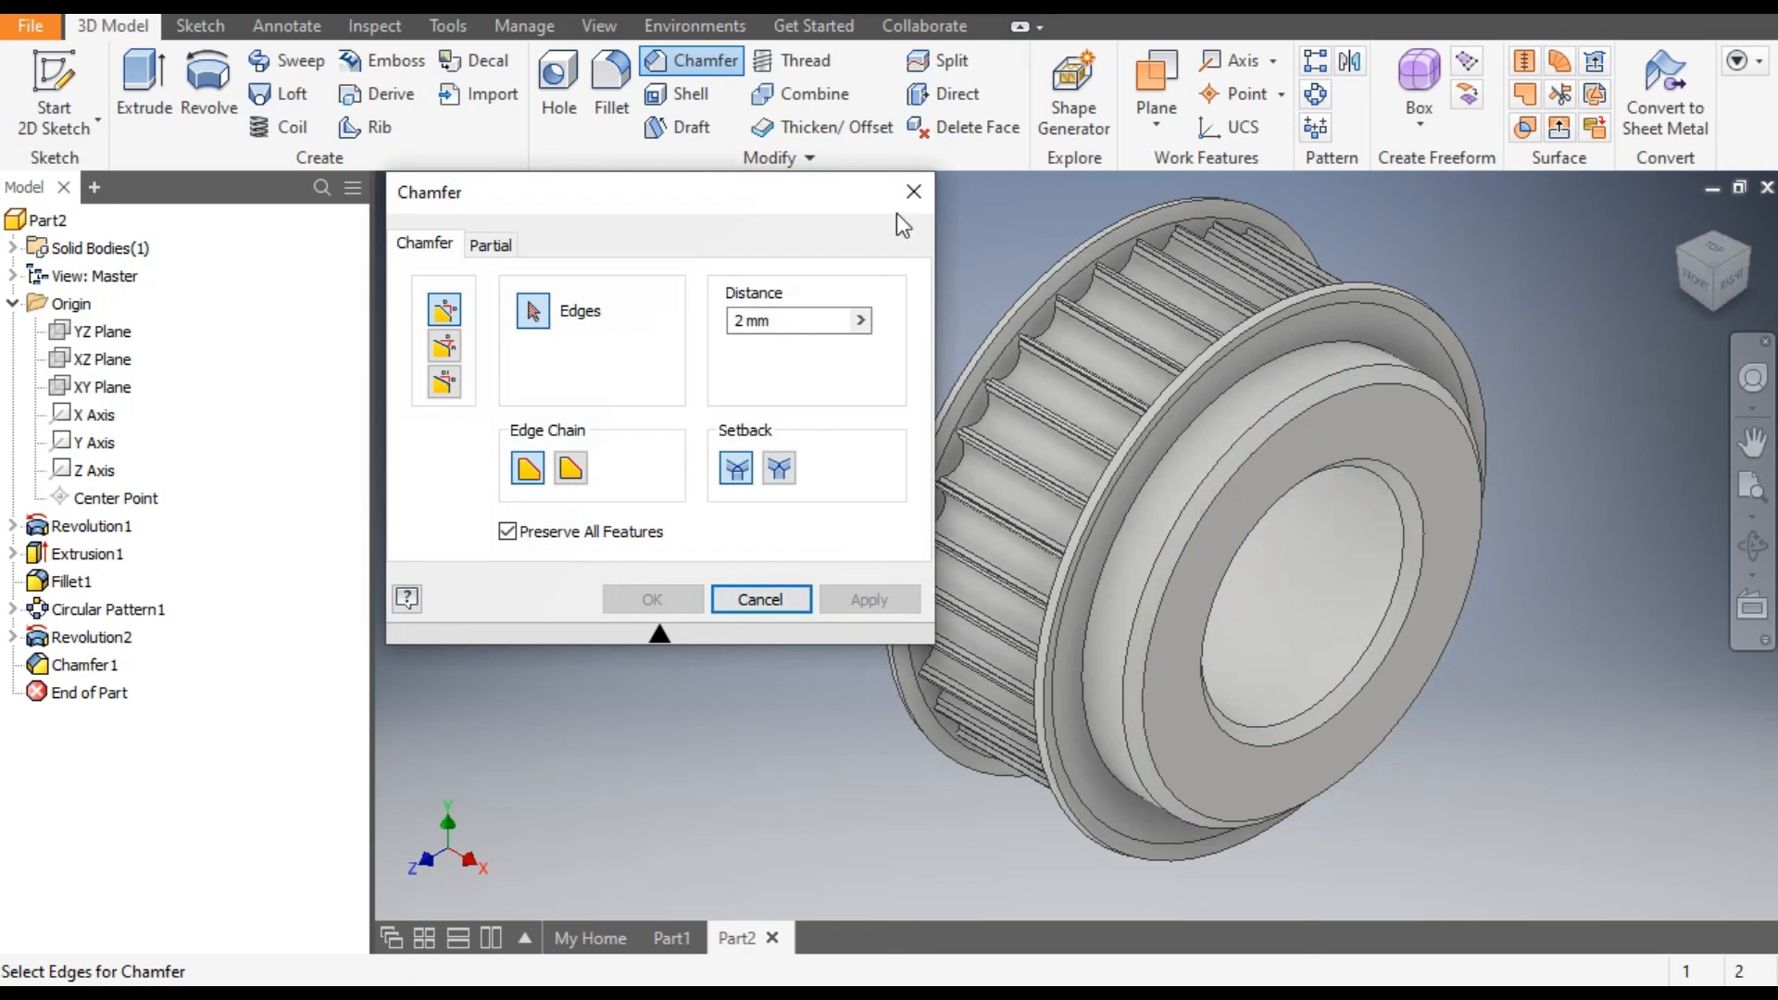
Try the Expanded Metal 04 appearance on the pulley and replace it with a plain dark grey metallic one.
scroll(1301, 352, "up", 3)
middle_click_drag(1370, 438, 1223, 506)
scroll(1098, 469, "down", 3)
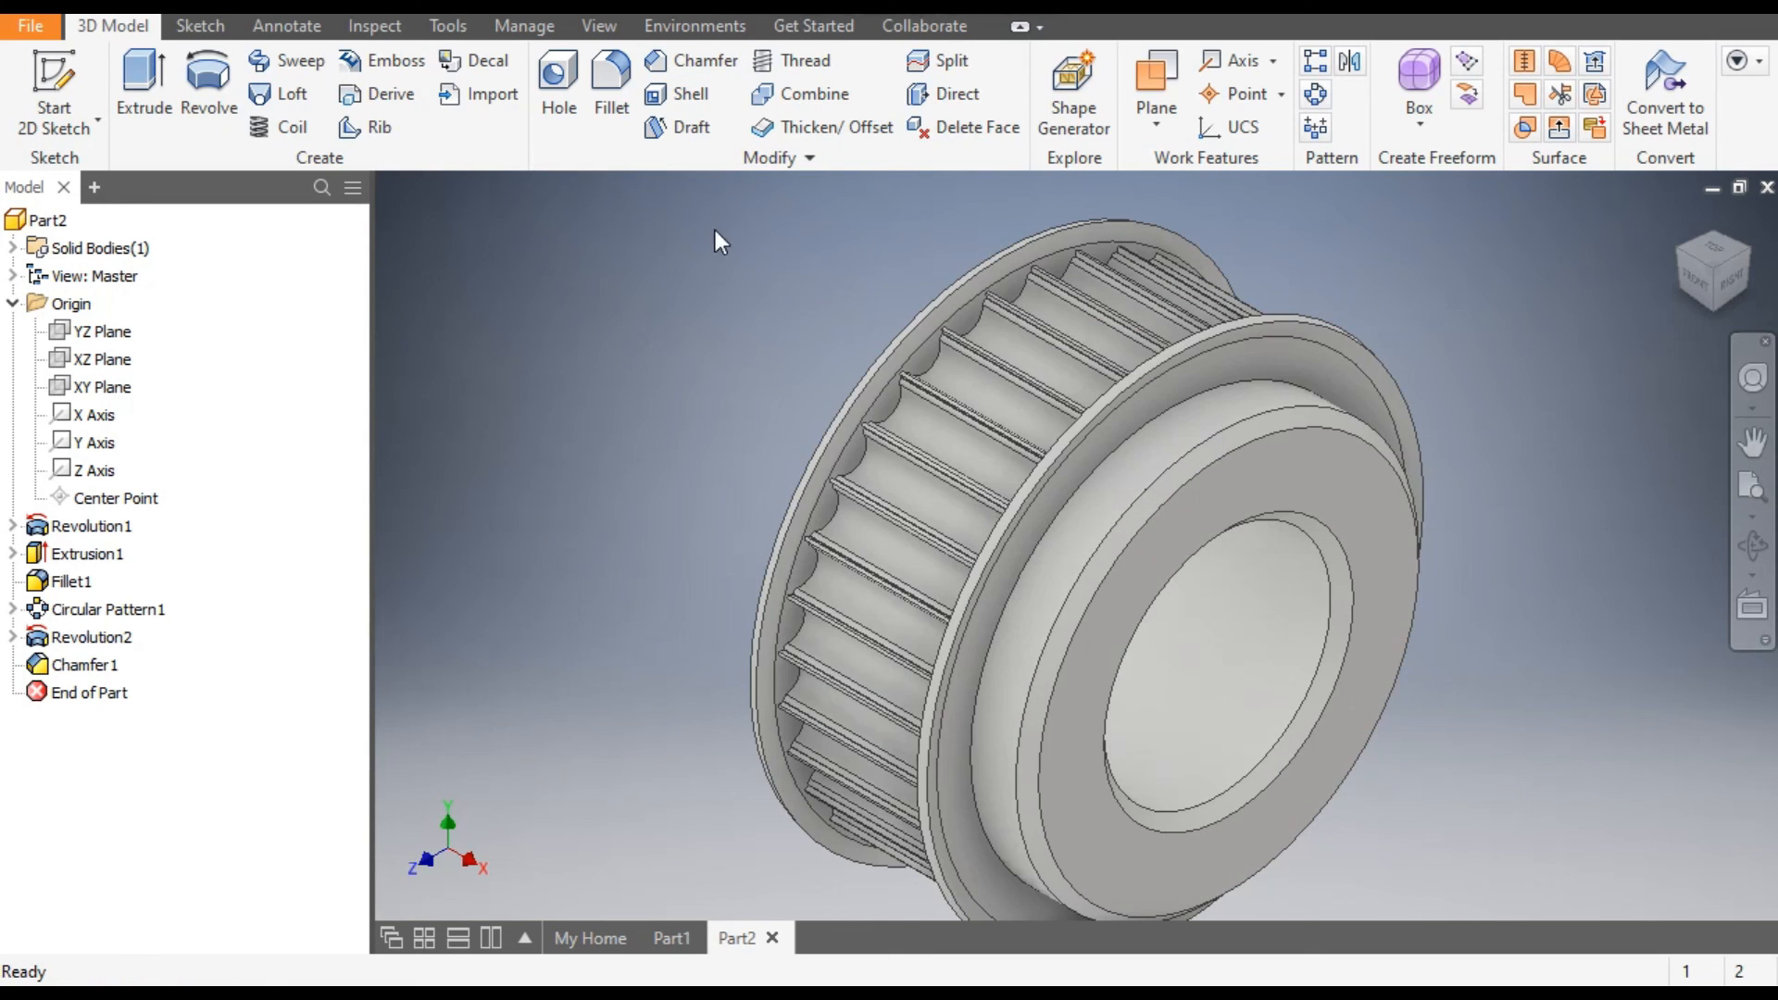
left_click(719, 5)
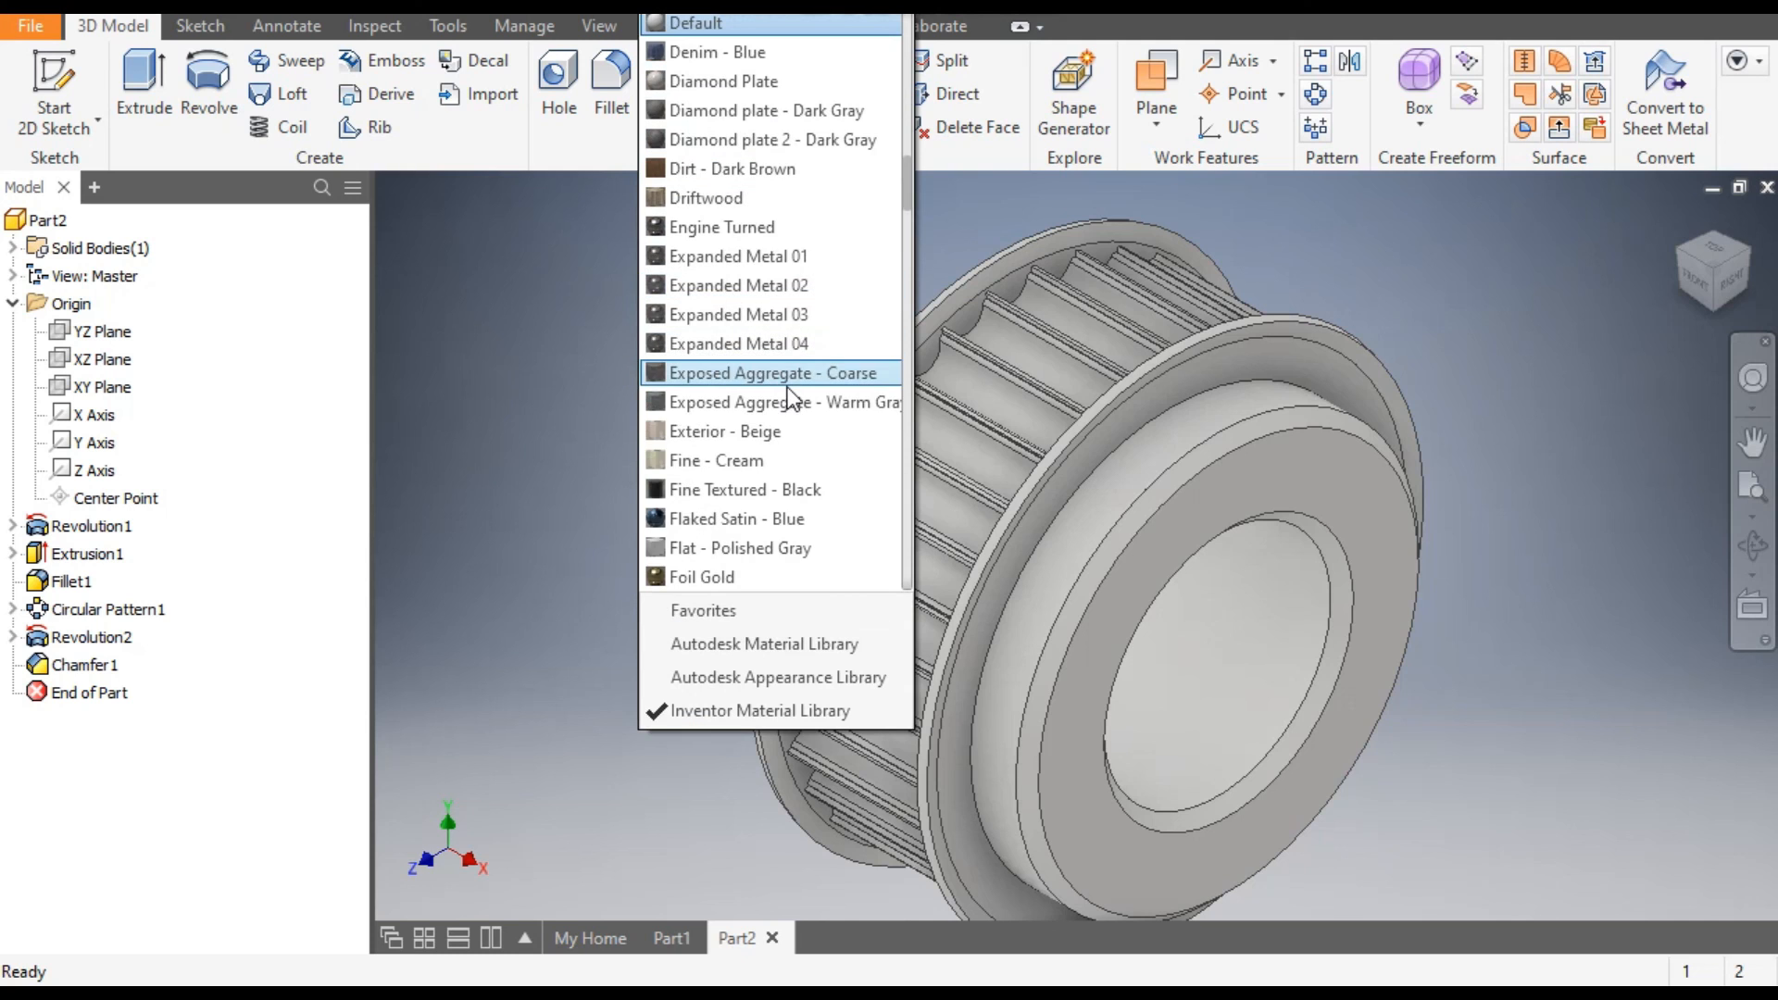
left_click(776, 346)
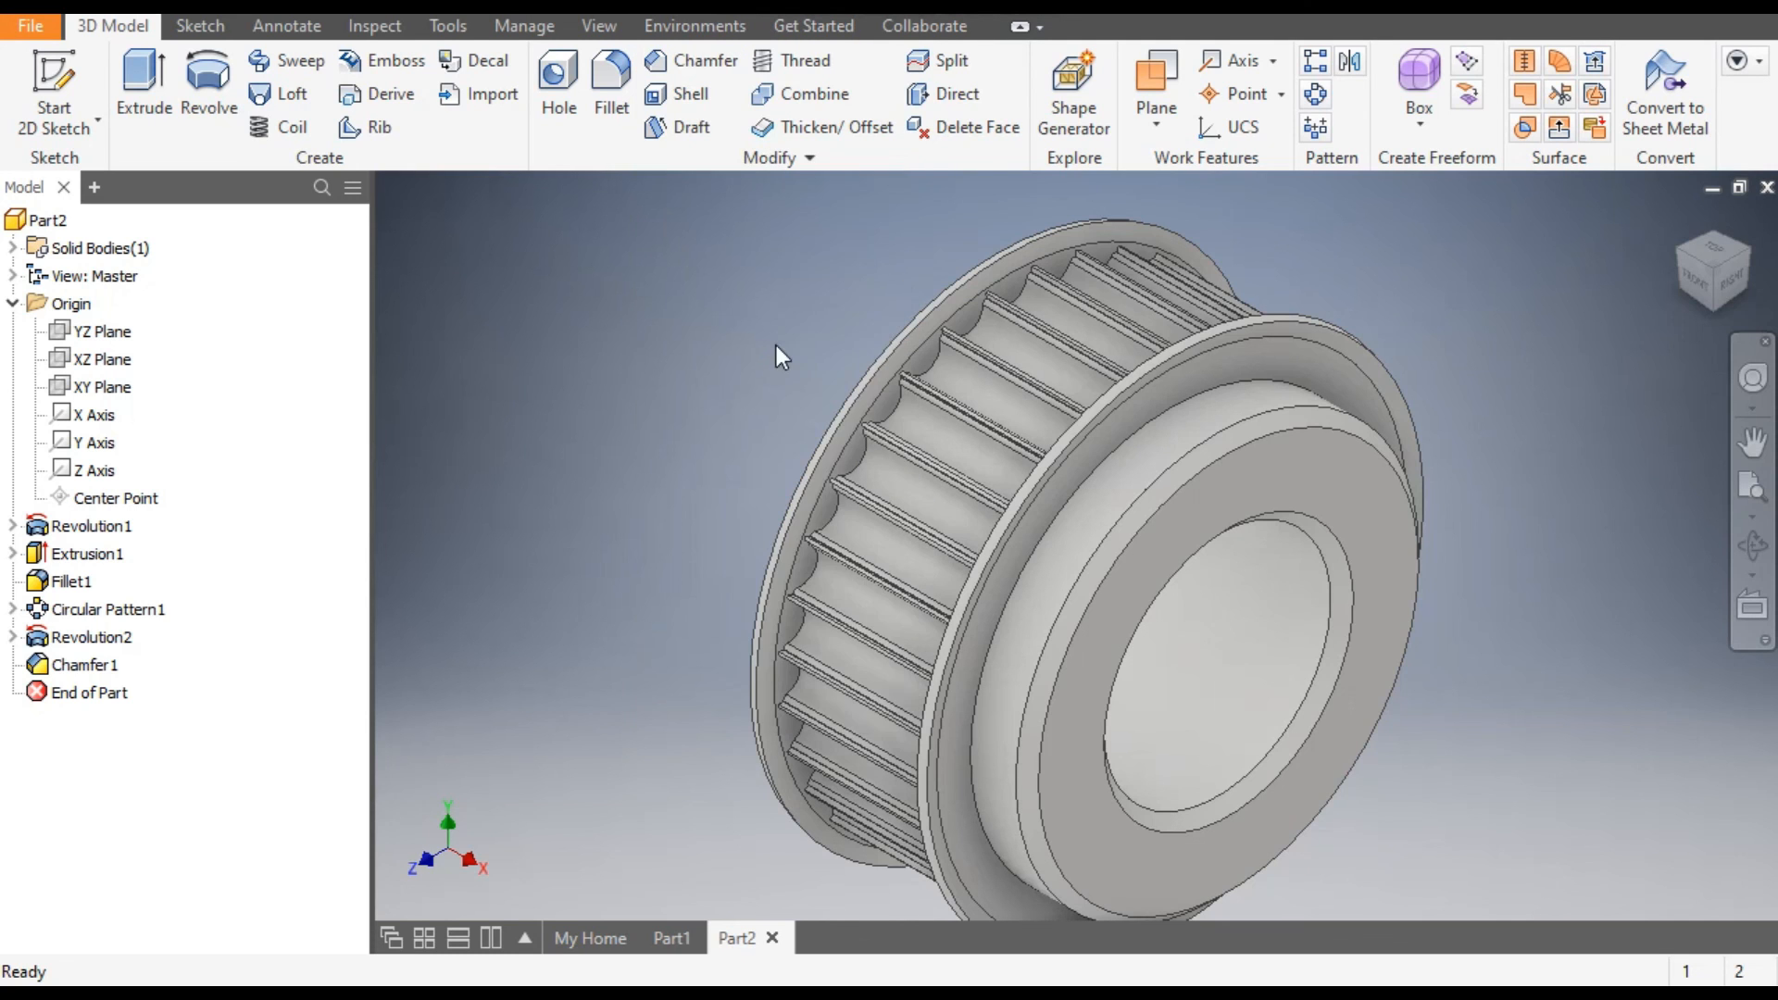
left_click(720, 5)
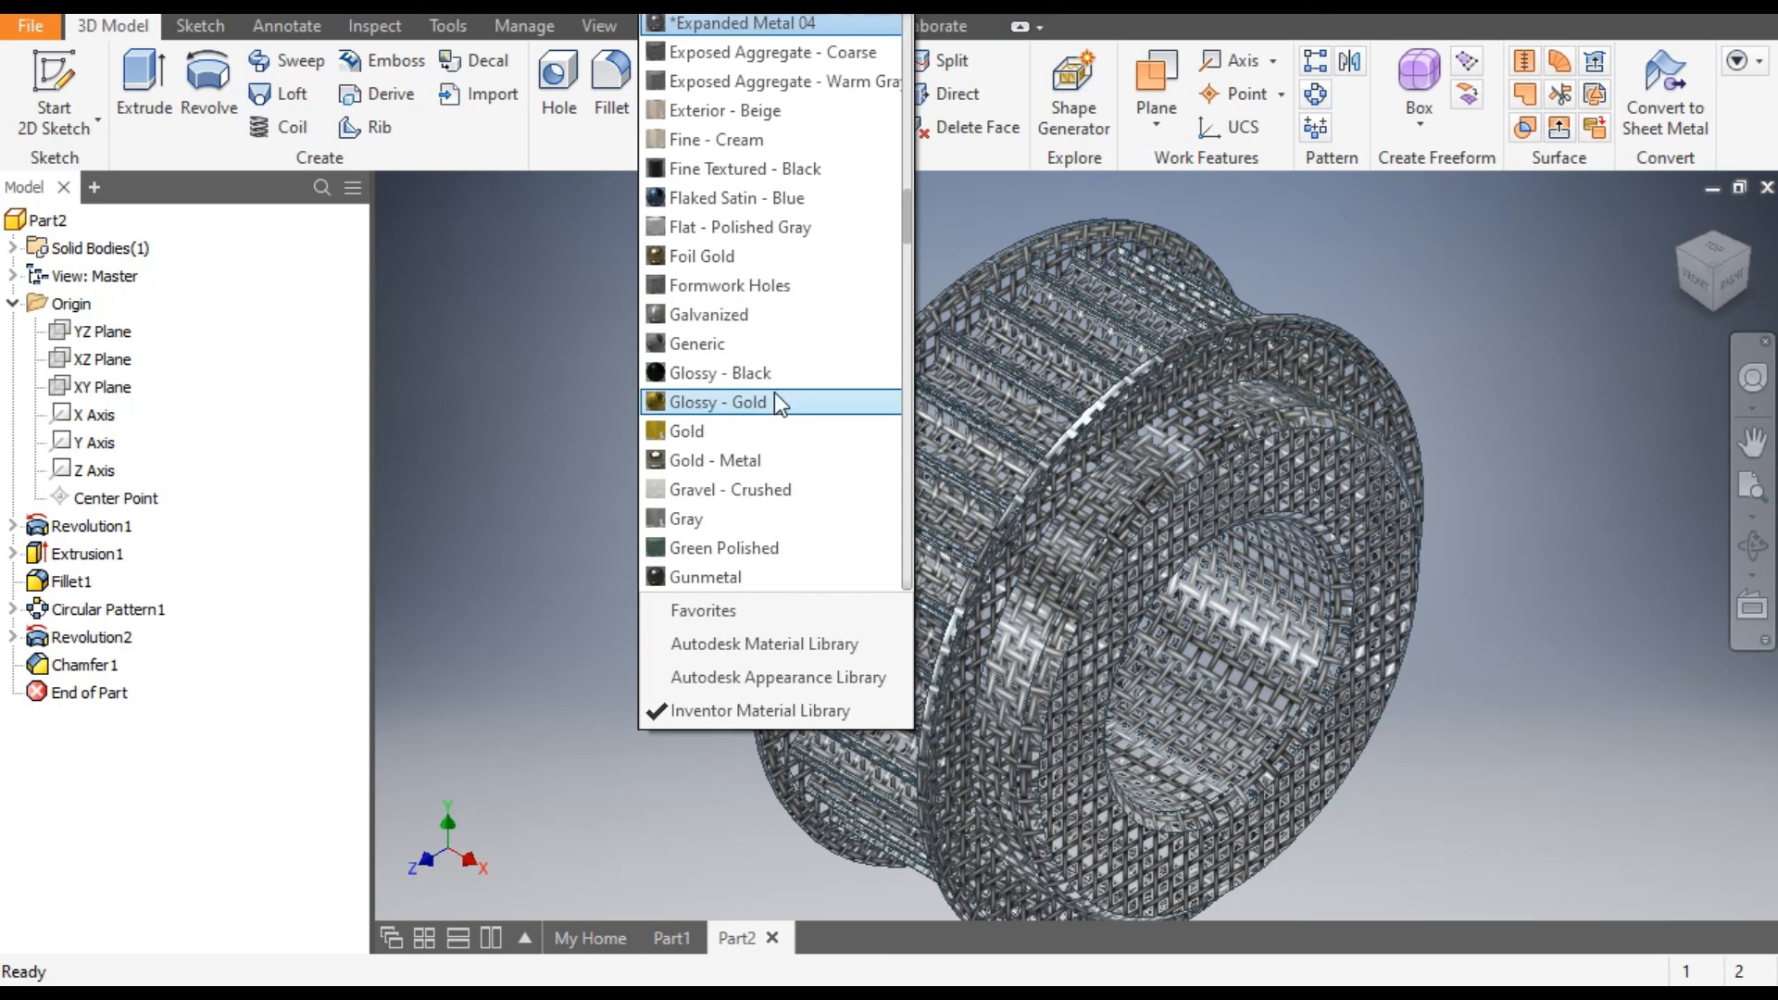
left_click(767, 344)
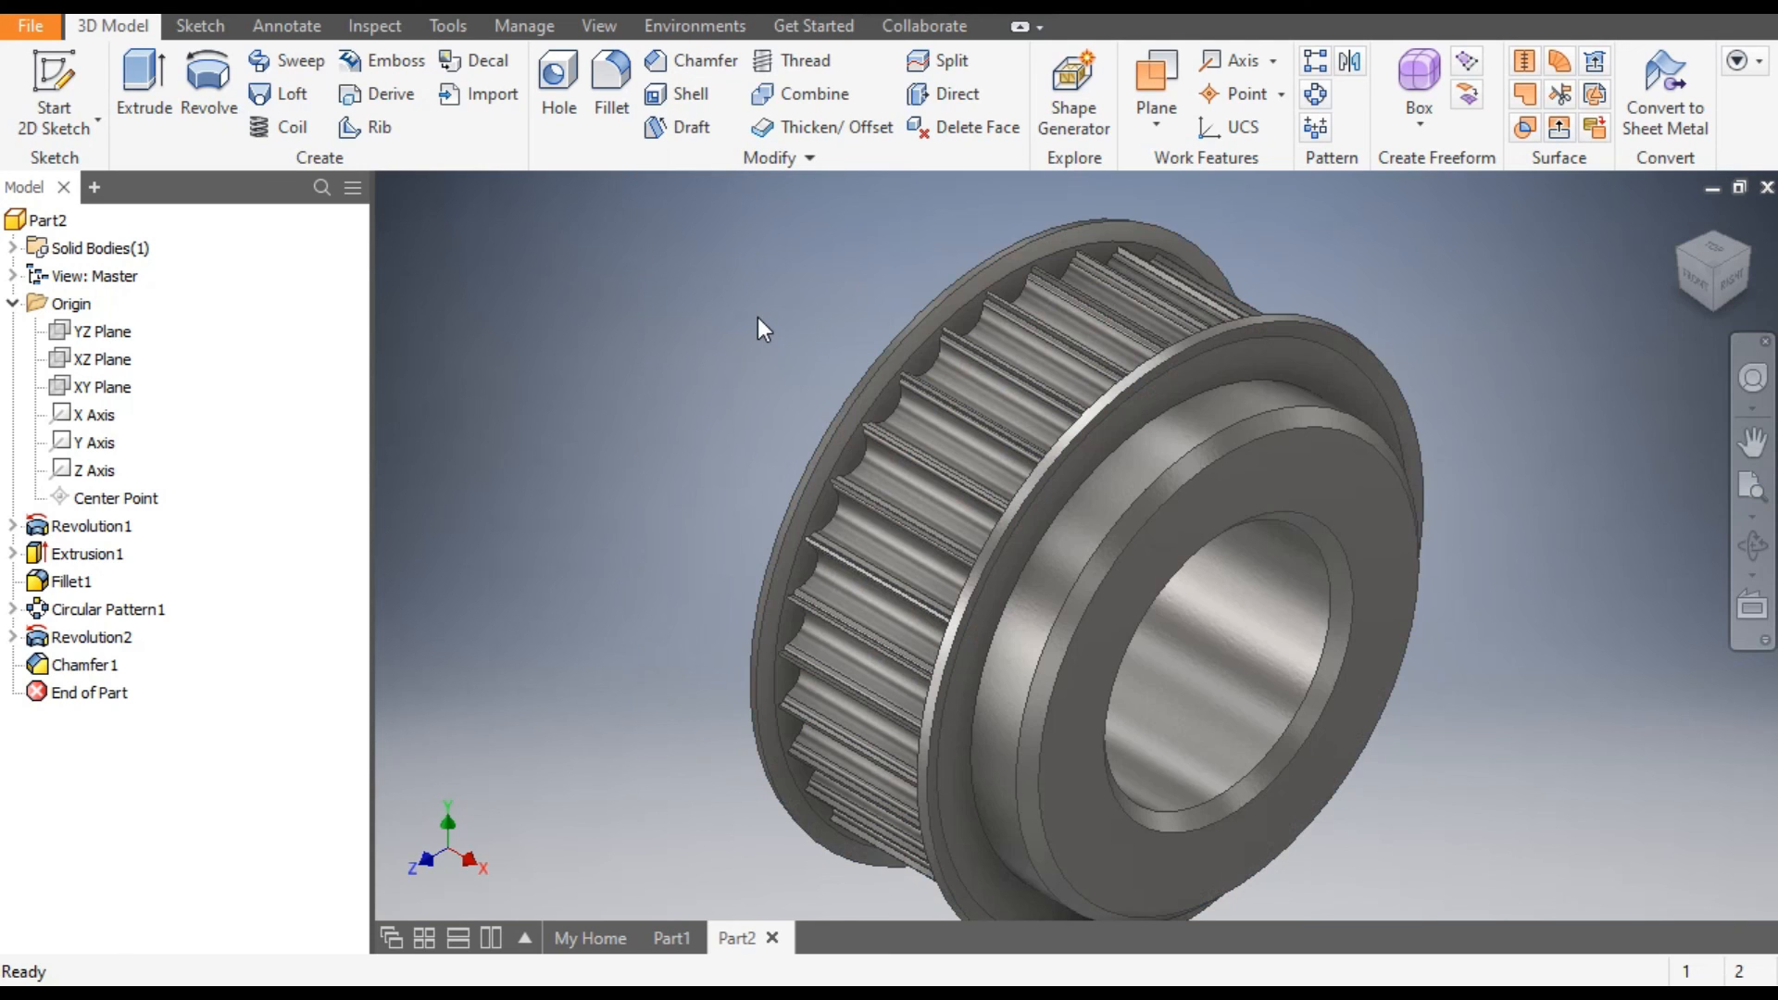
middle_click_drag(746, 378, 775, 359)
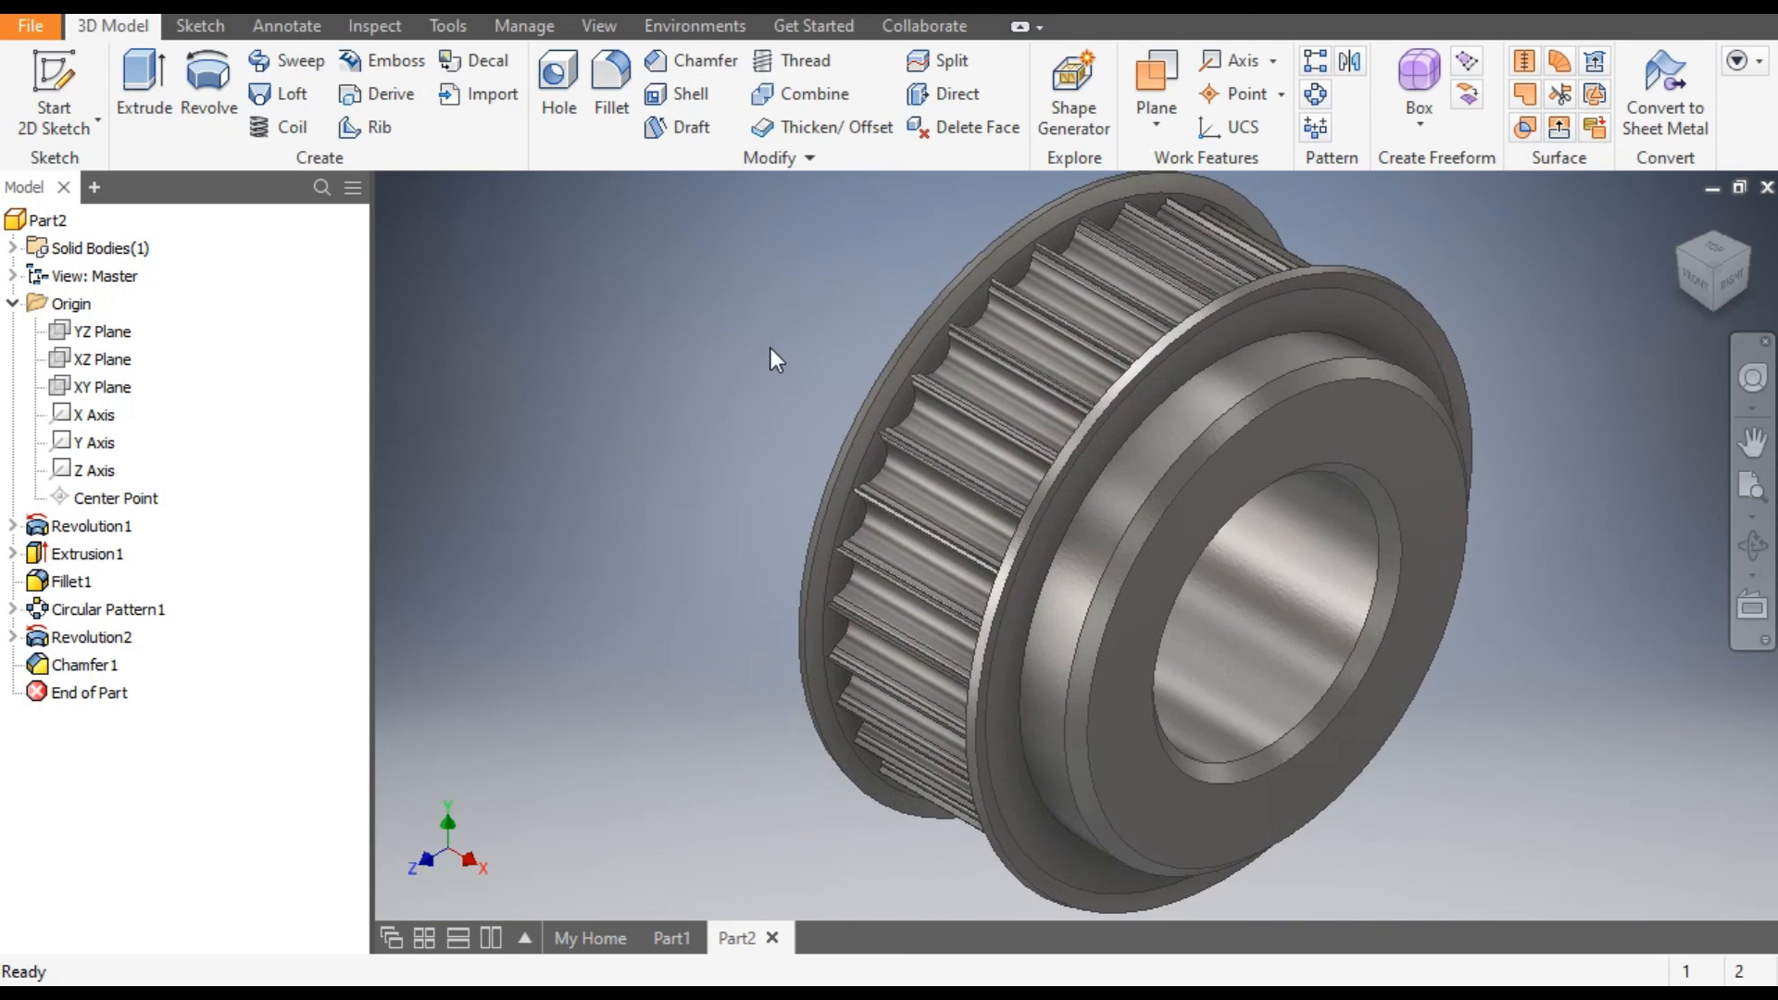